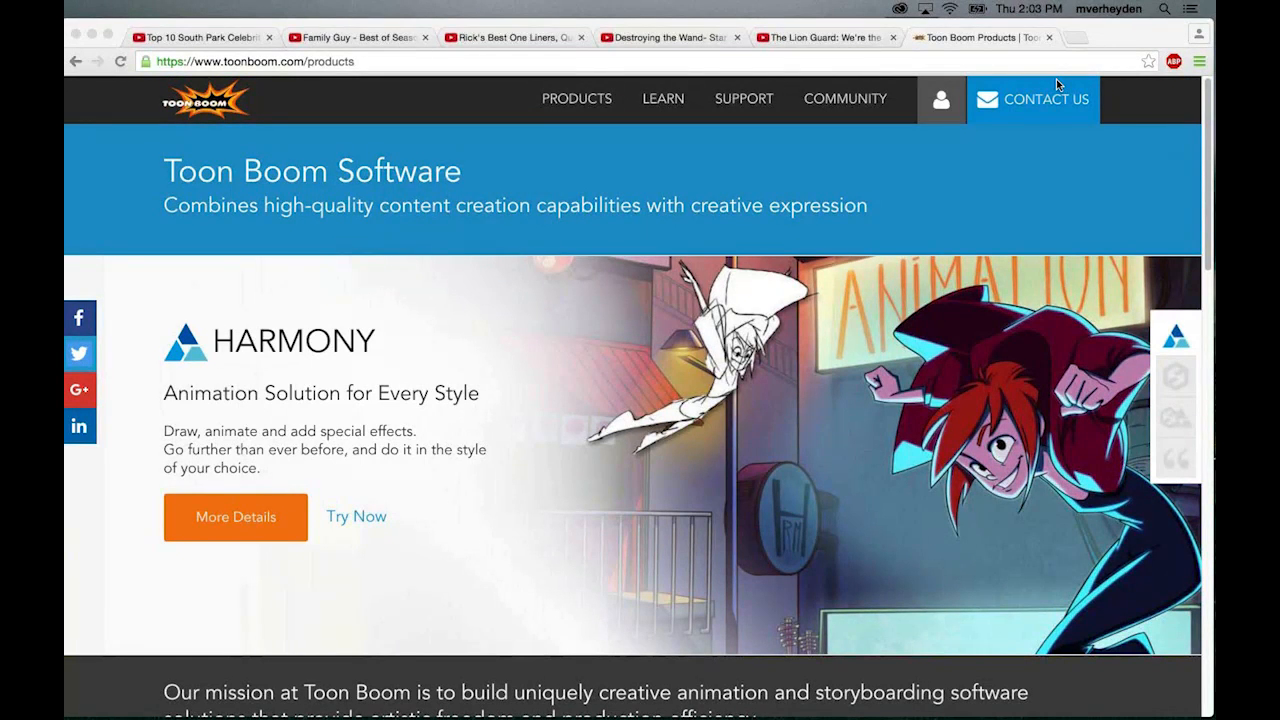
Step: Switch from the browser to the Hippie_Groovy scene in Toon Boom Harmony
click(93, 36)
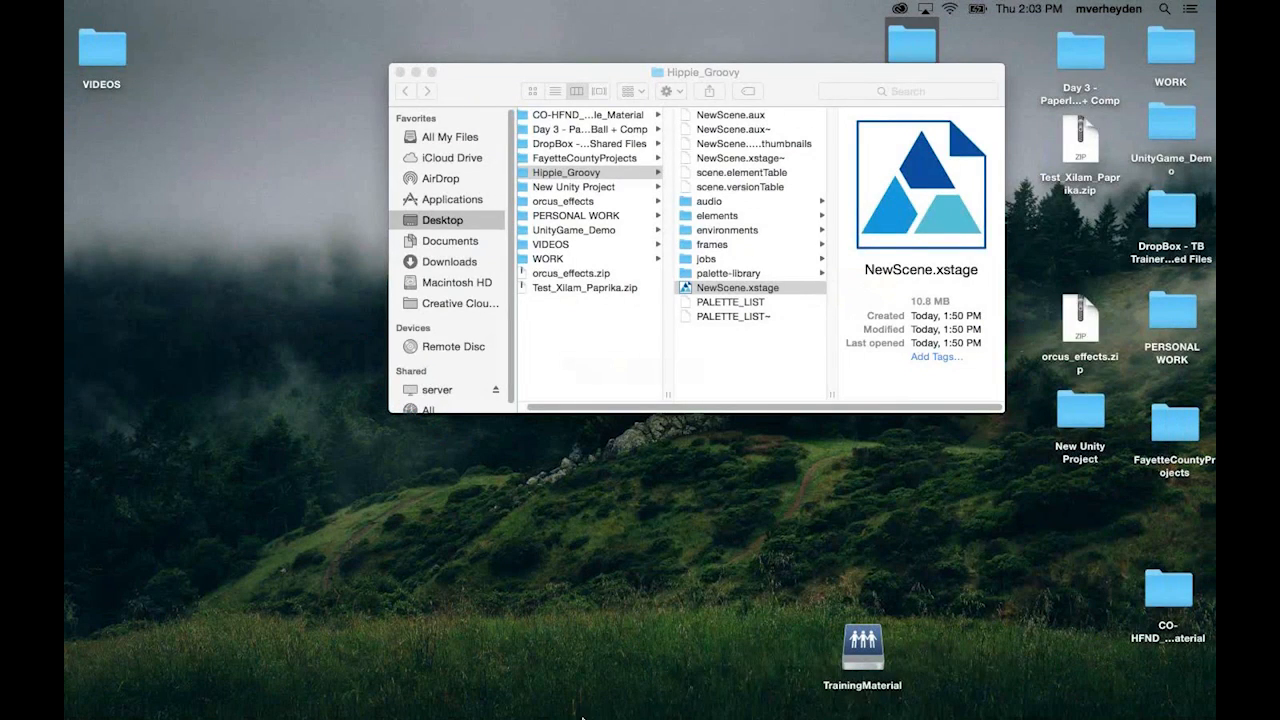
click(1056, 700)
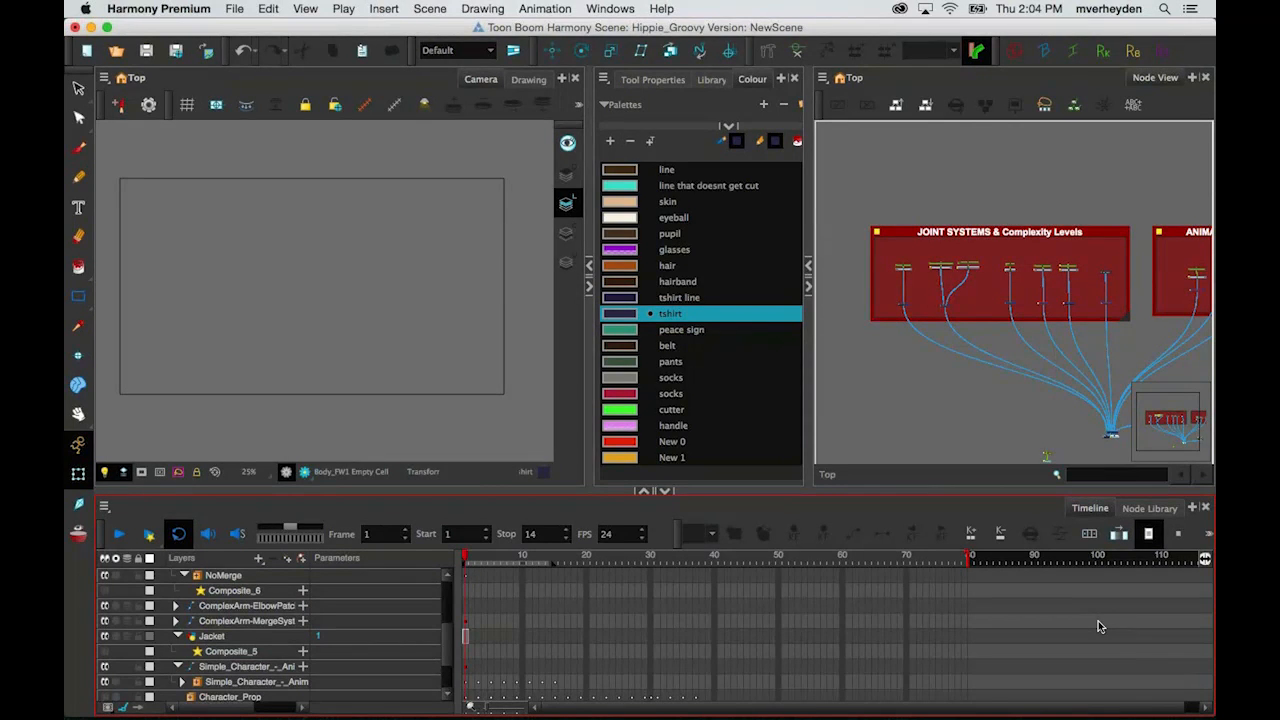
Step: Return to the browser and review the South Park, Family Guy, Rick and Morty, Star vs. the Forces of Evil and Lion Guard videos
click(1073, 702)
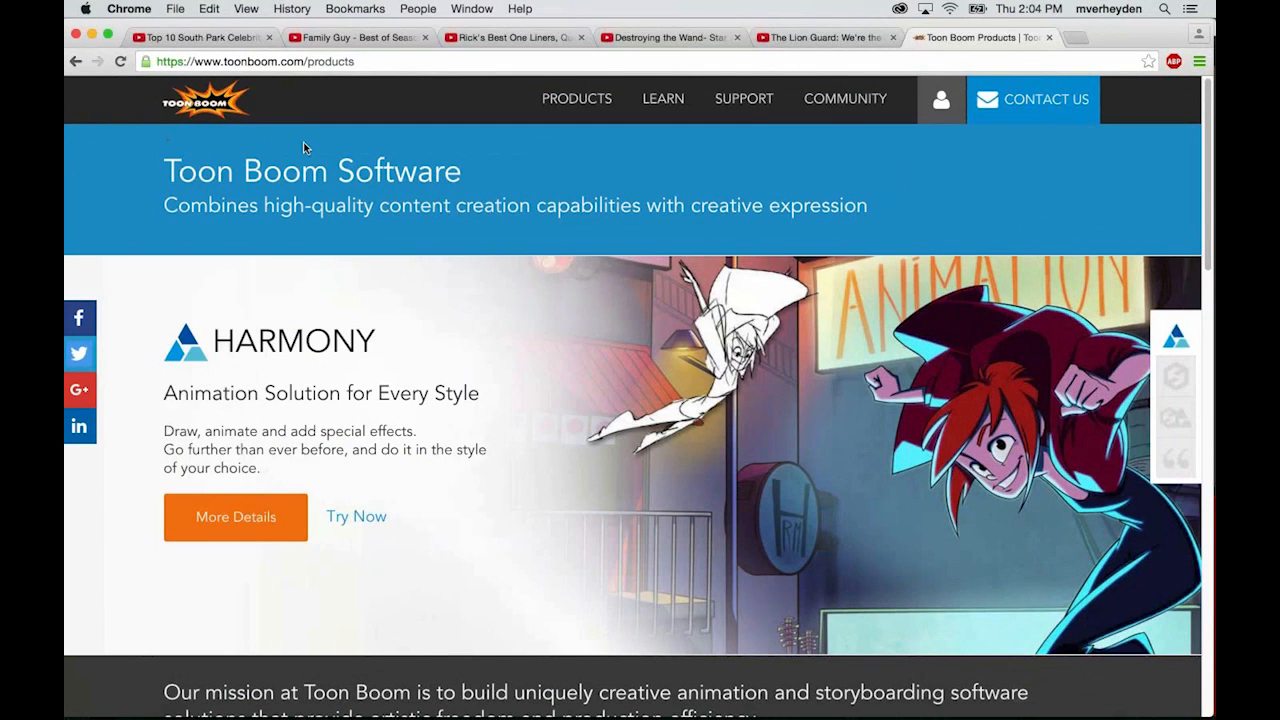
click(192, 43)
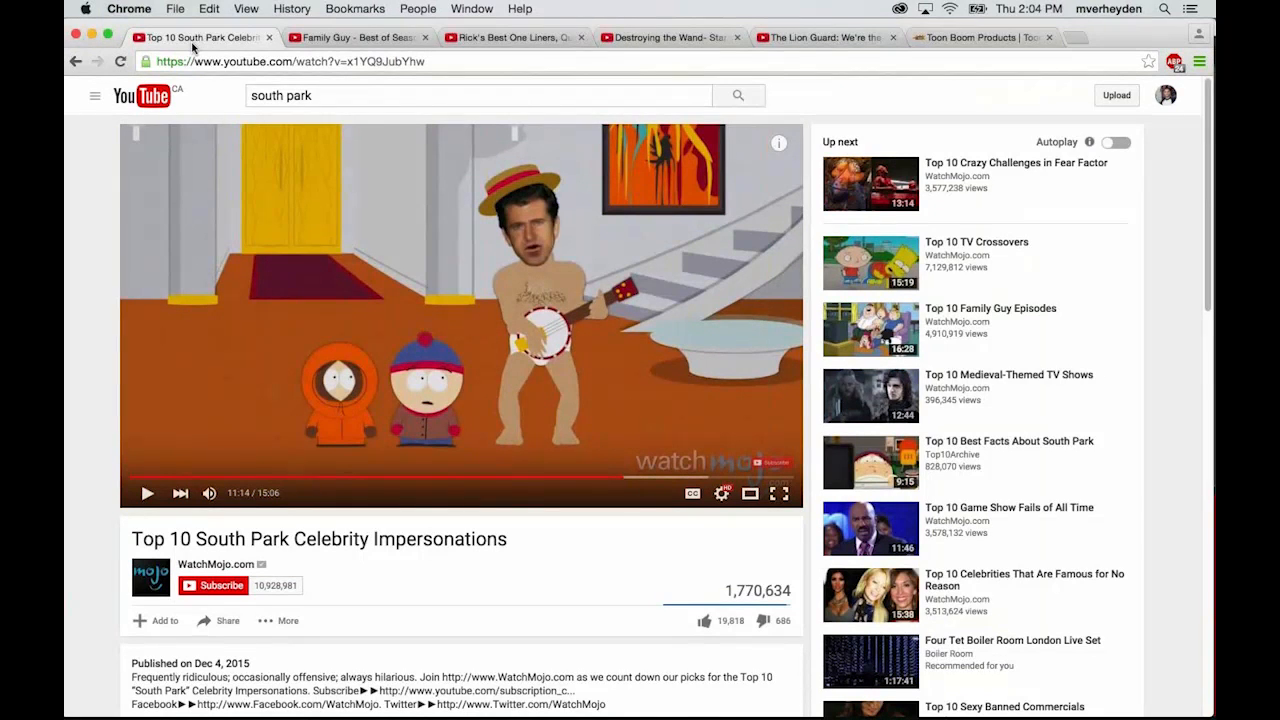
click(325, 40)
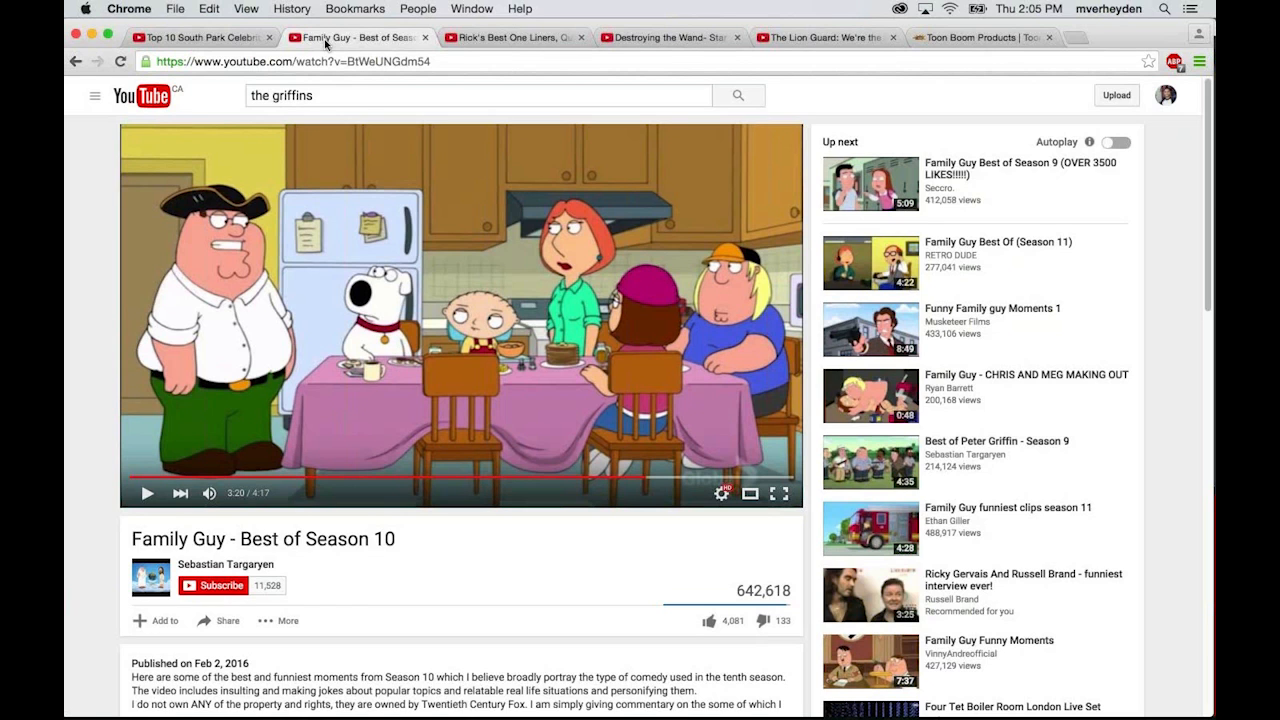
click(466, 40)
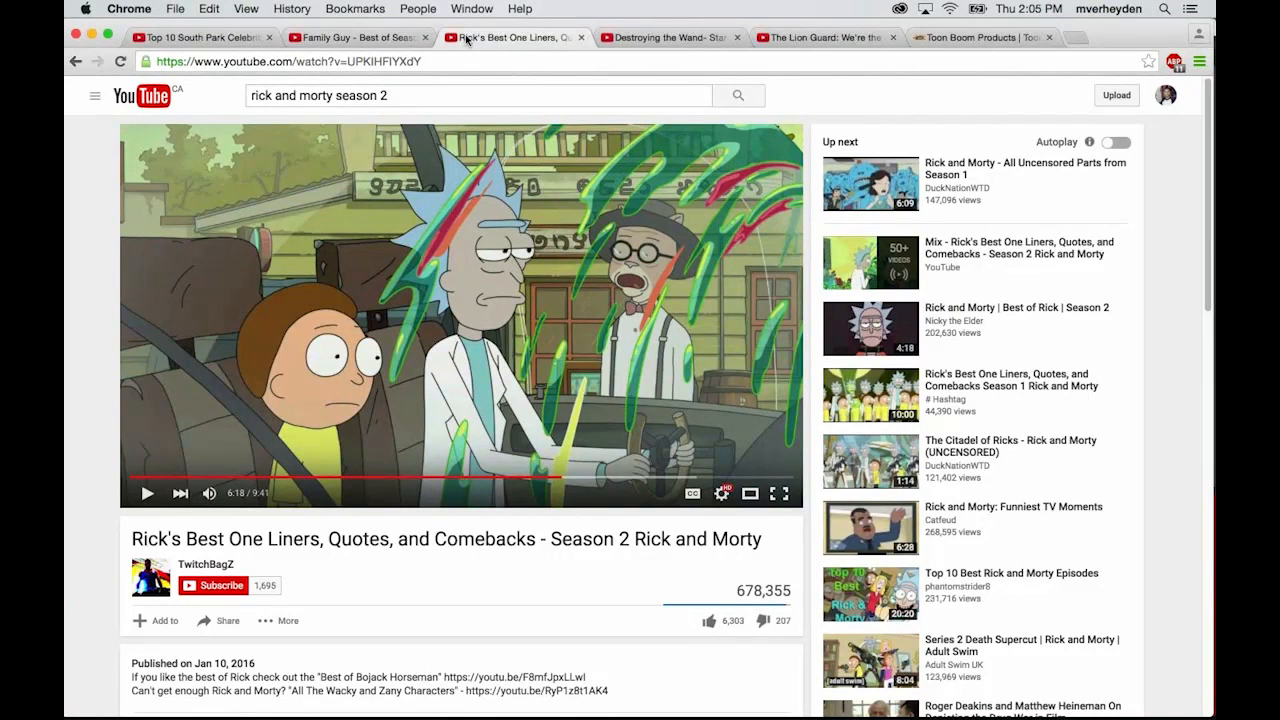
click(620, 39)
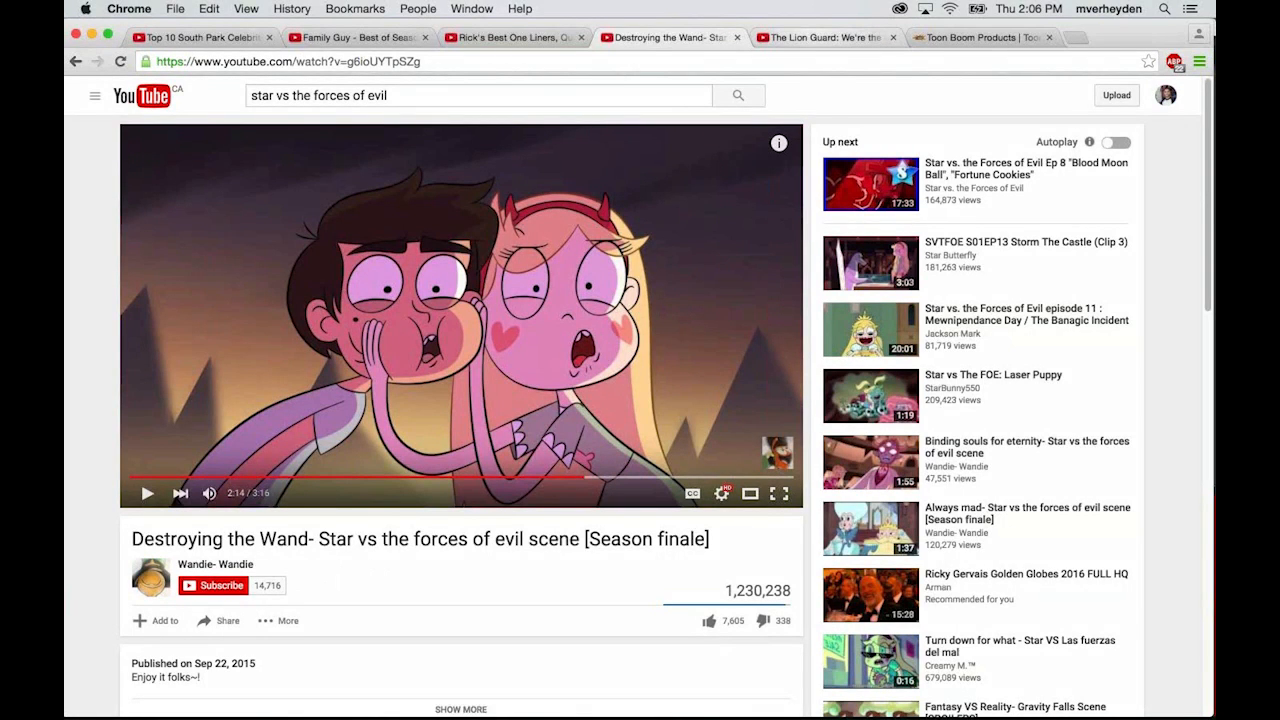
click(820, 37)
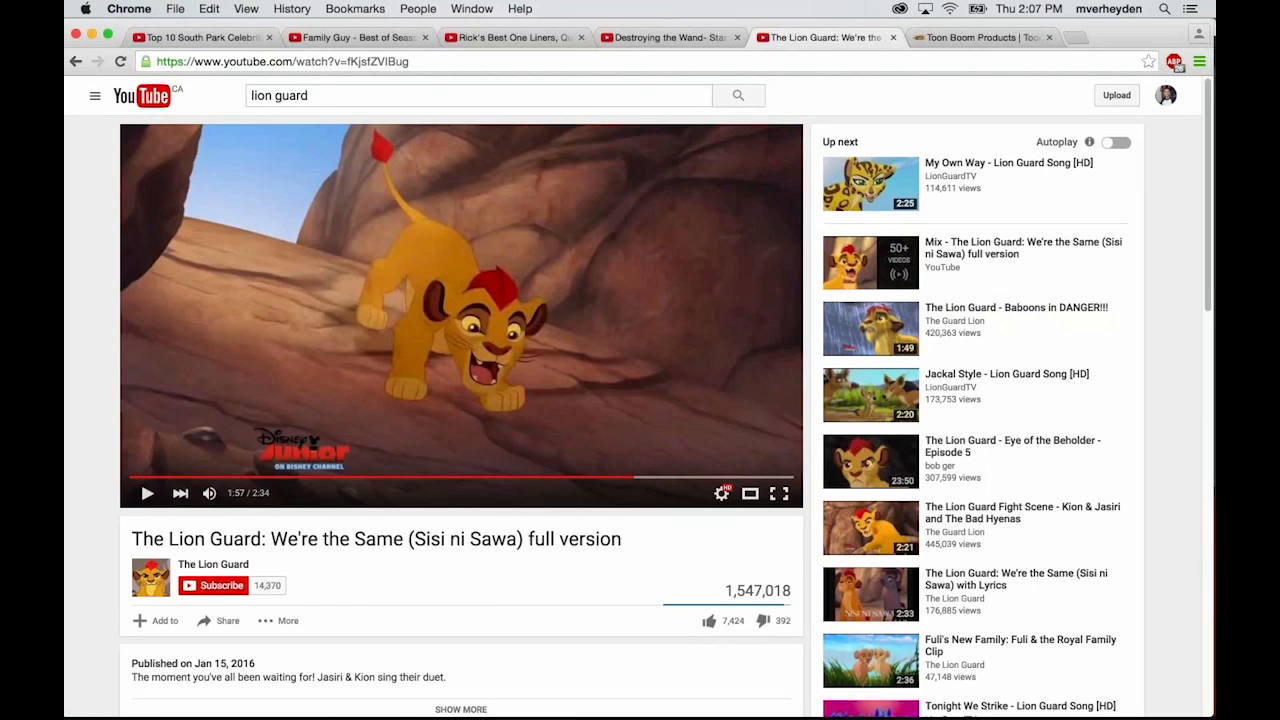
click(358, 38)
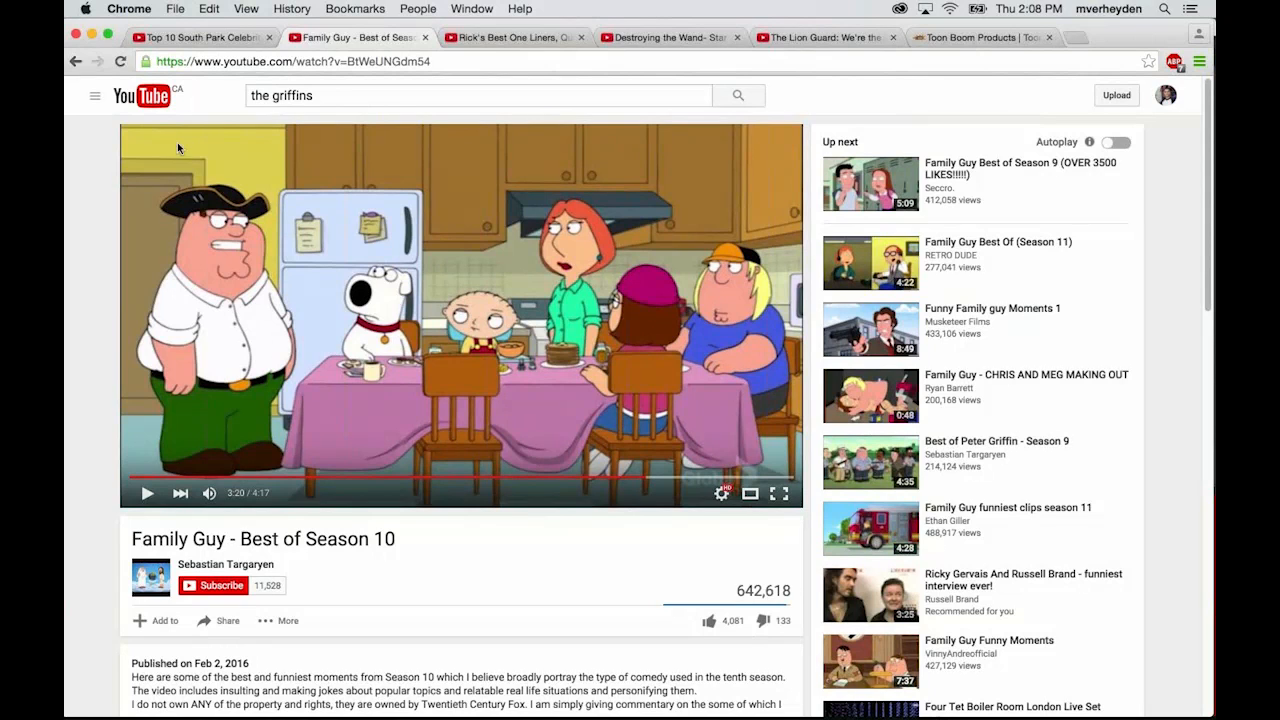
Step: Switch to Harmony and enable the composite node of the first animation in the ANIMATIONS backdrop
click(93, 37)
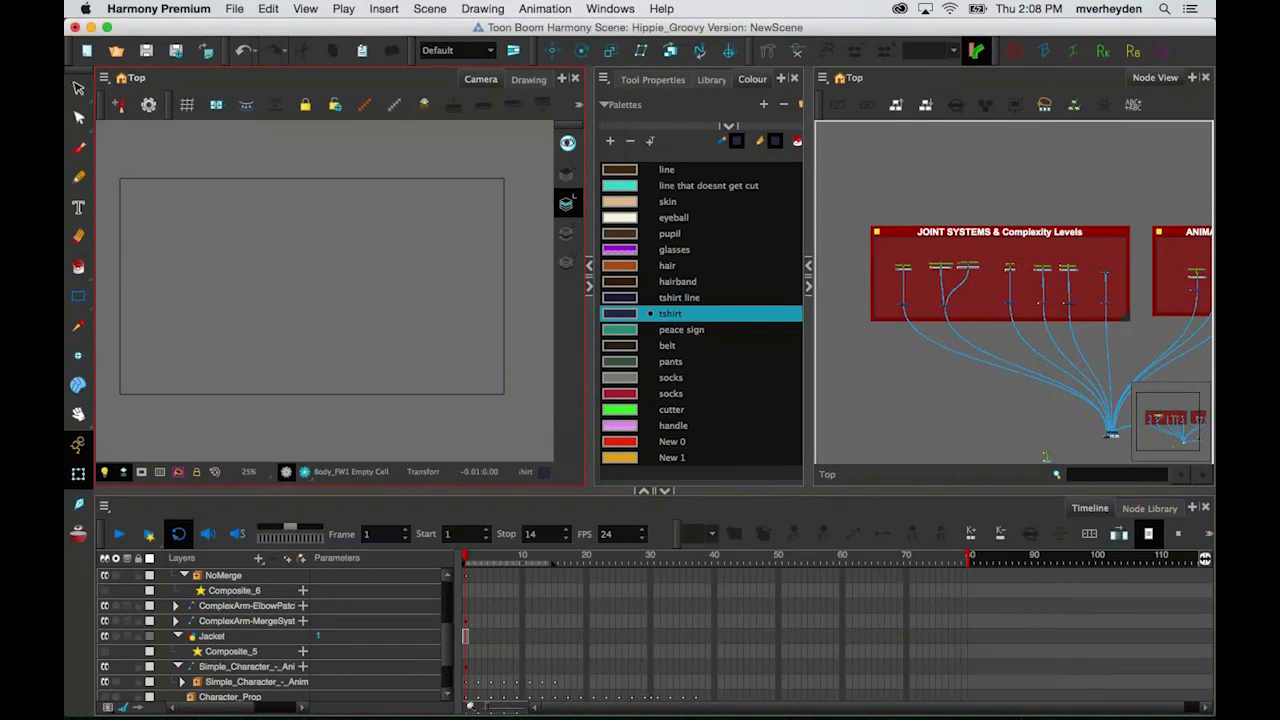
click(1070, 336)
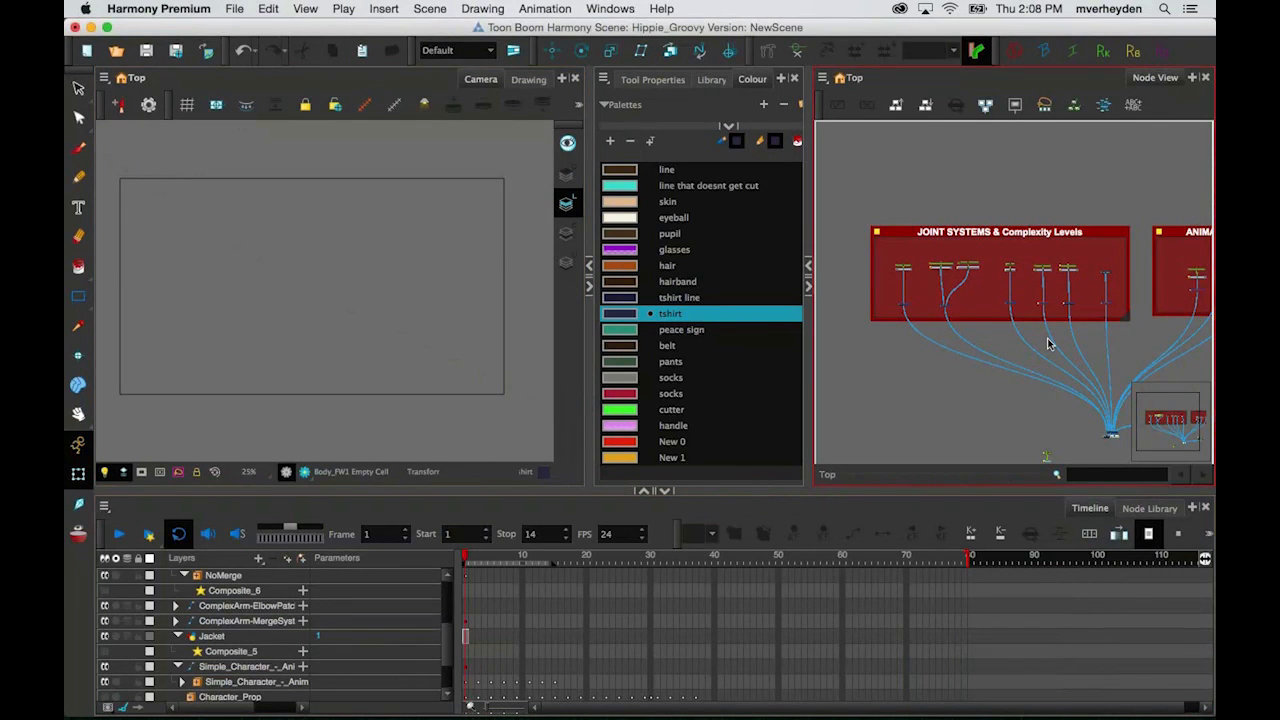
drag(1082, 340, 993, 320)
click(1072, 272)
Step: Scrub the hippie character's animation to frame 14 and examine the full figure up close
click(472, 558)
mouse_move(470, 558)
mouse_down()
mouse_move(558, 560)
mouse_move(461, 559)
mouse_up()
scroll(338, 334, up, 2)
scroll(337, 334, up, 2)
drag(337, 334, 352, 372)
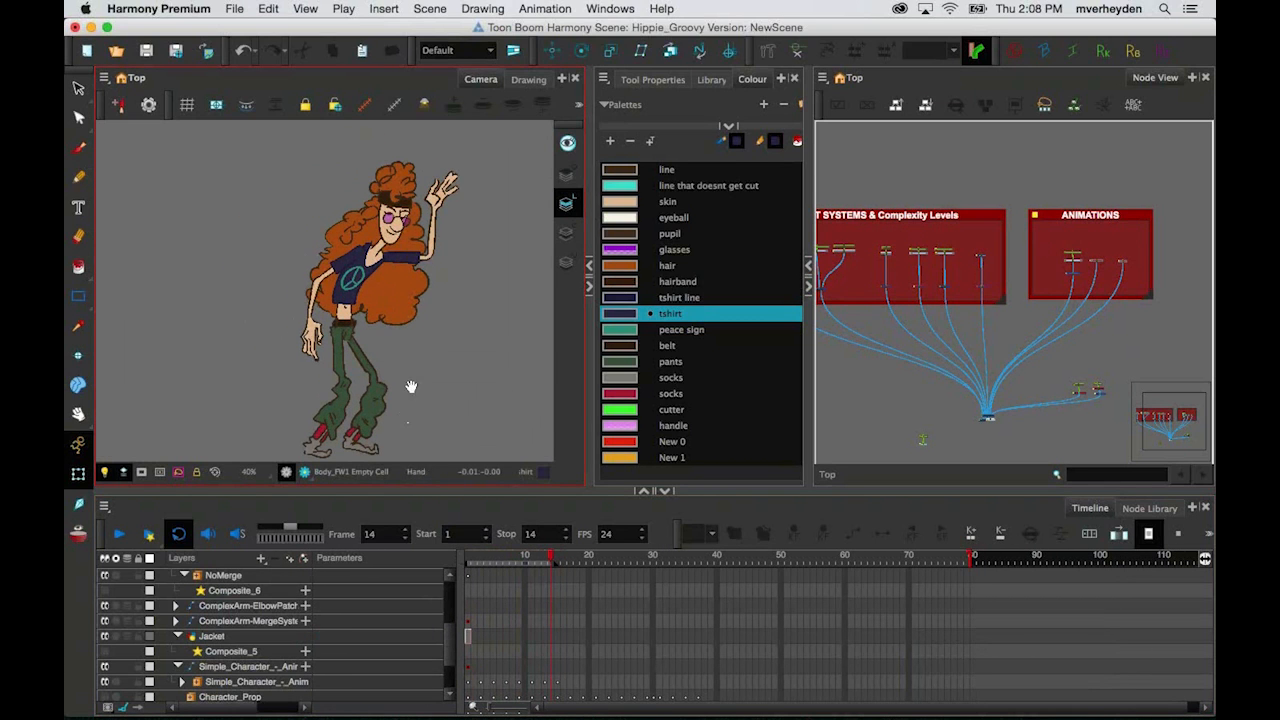
scroll(345, 344, up, 1)
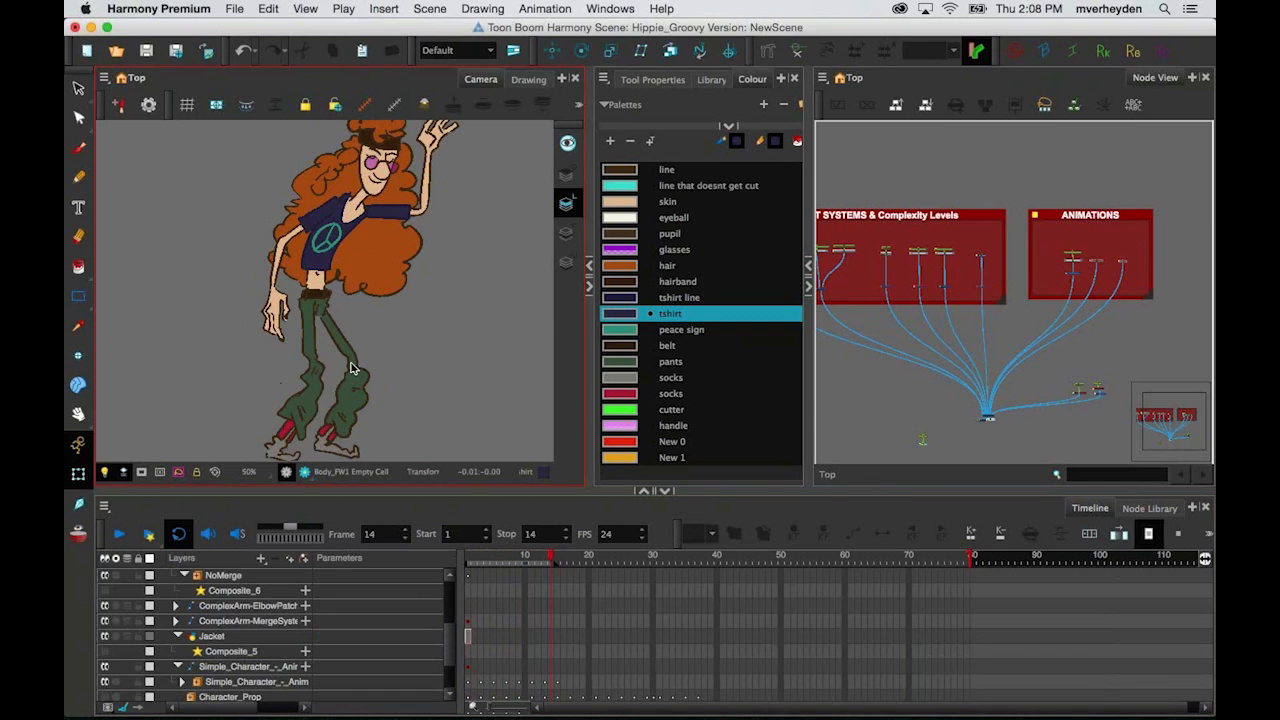
Step: Select the character's legs, arms, torso and back hair in turn to inspect how the rig is divided into parts
click(352, 370)
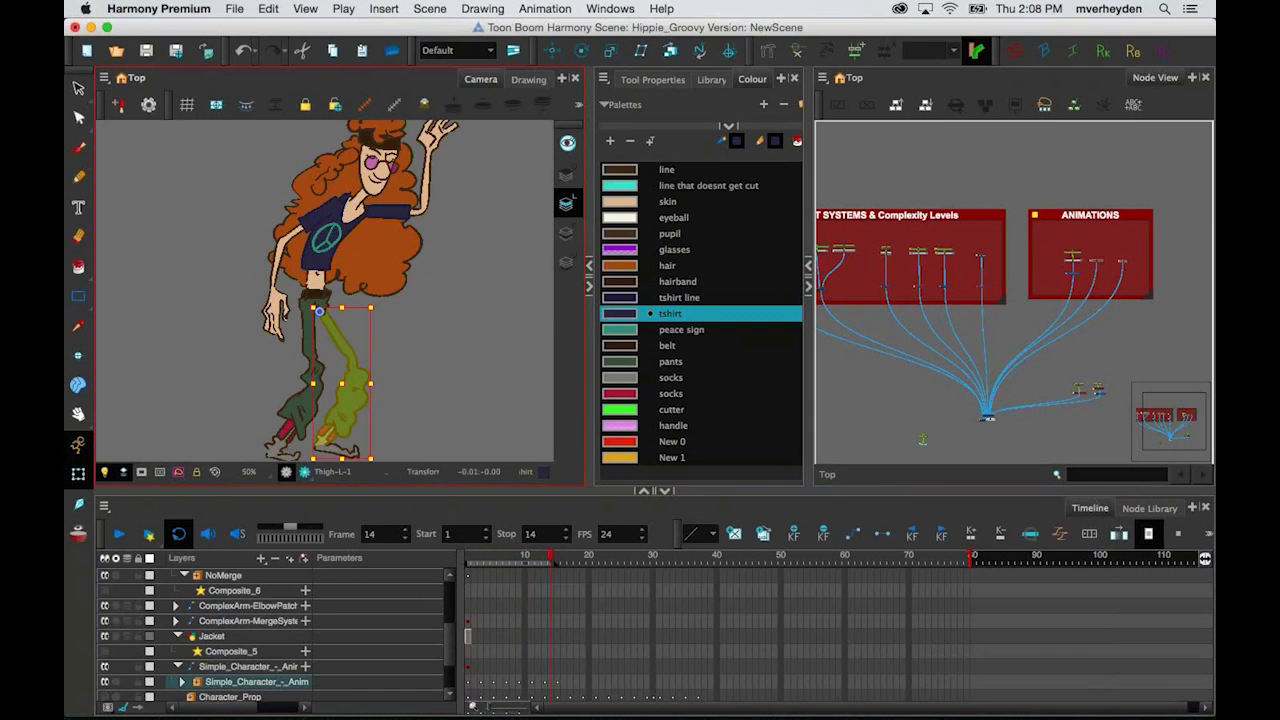
click(300, 374)
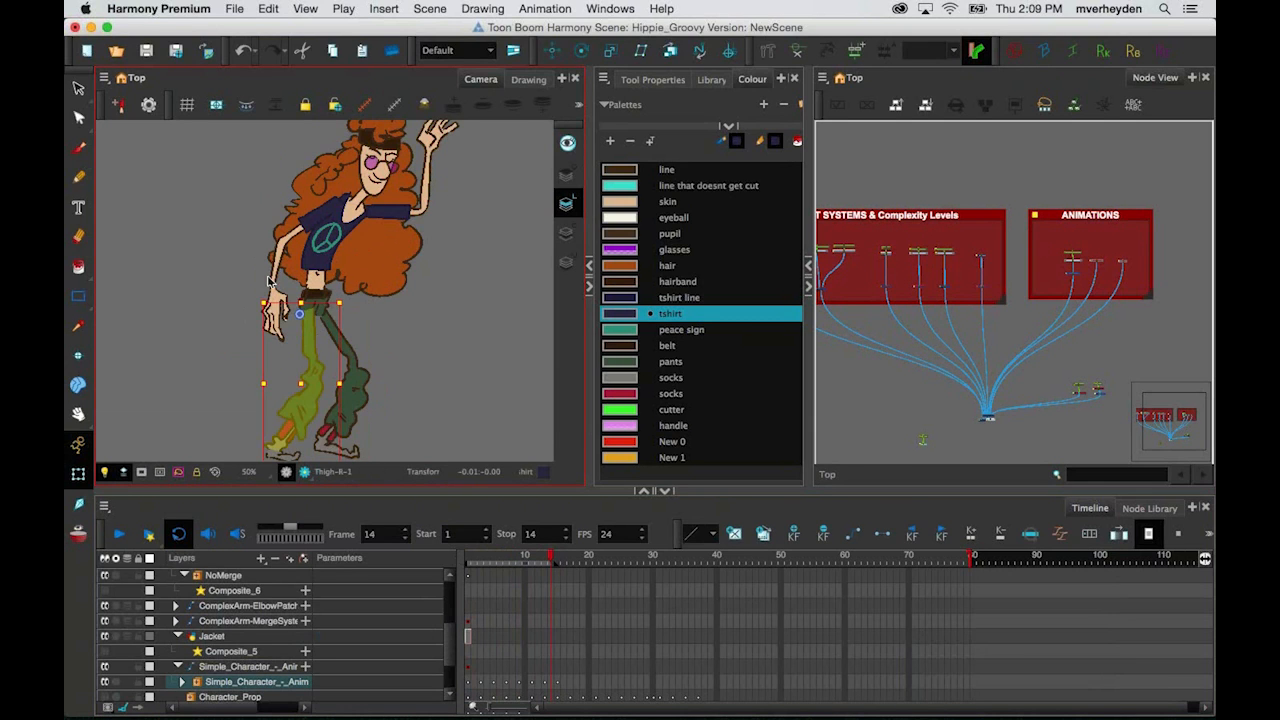
click(336, 218)
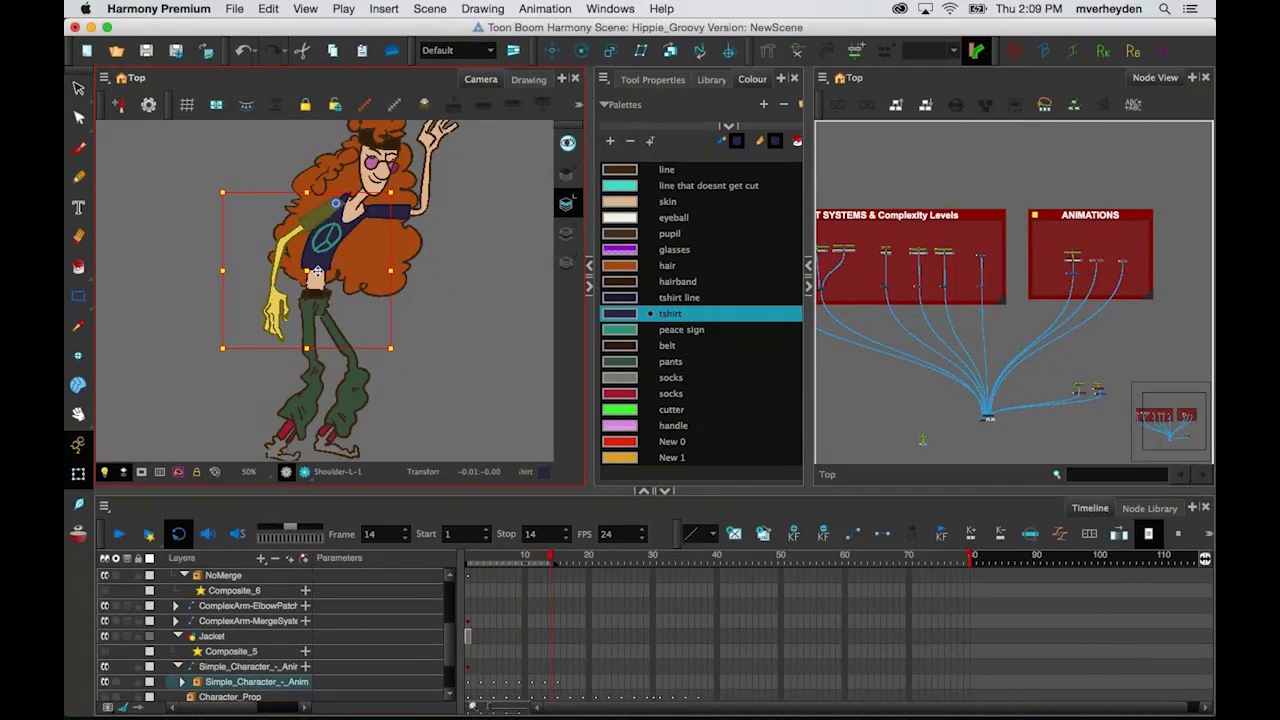
click(382, 212)
click(322, 270)
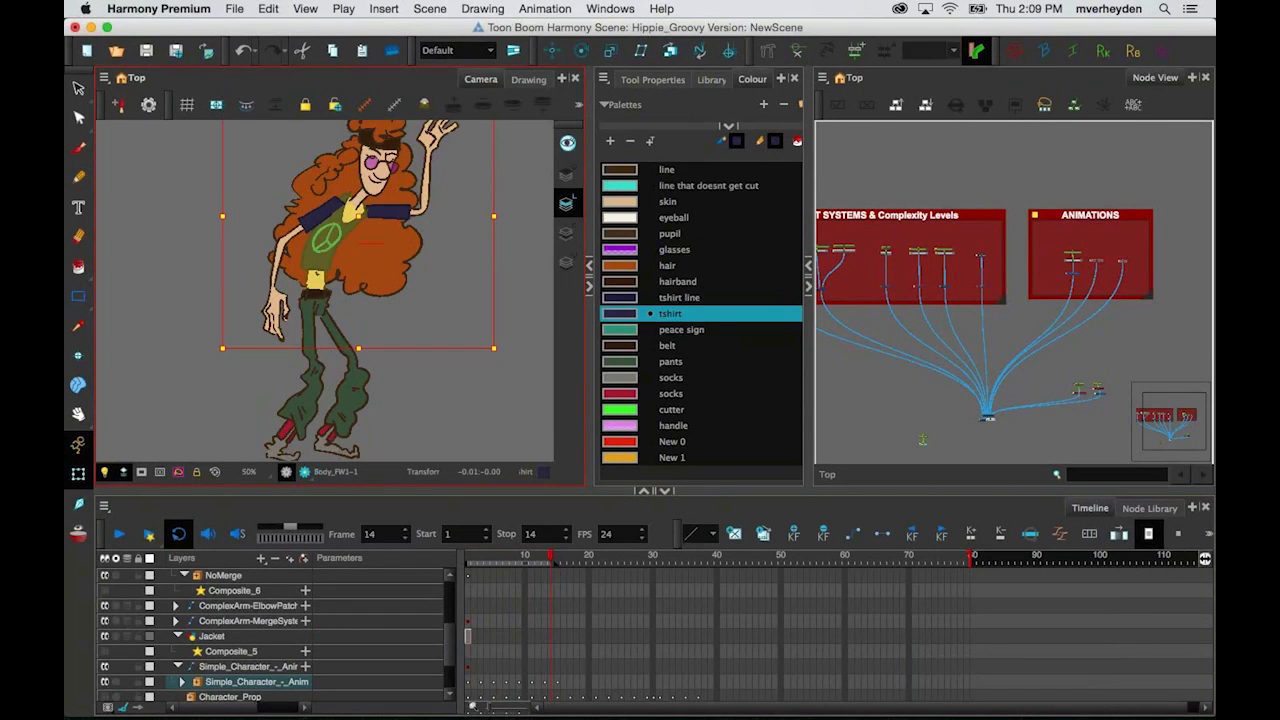
drag(371, 198, 377, 245)
click(400, 240)
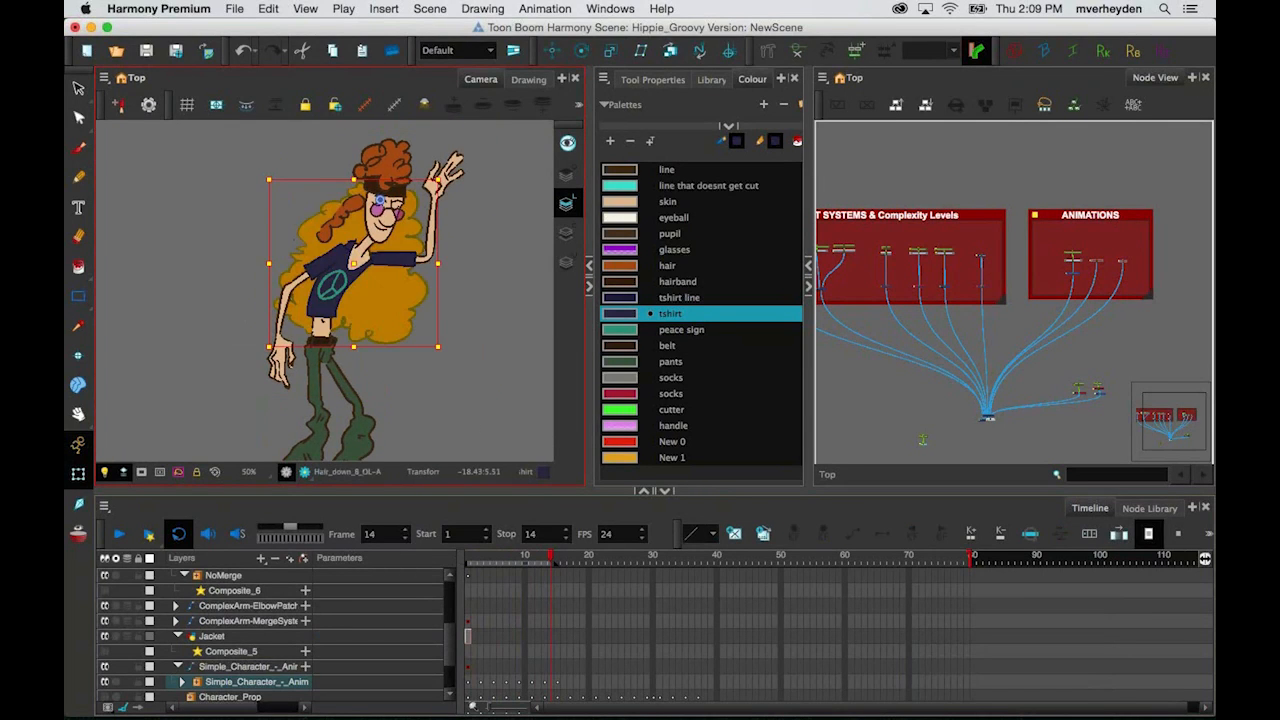
Step: Scrub the animation to frame 15 and inspect the hanging arm by selecting it at the shoulder
click(504, 562)
drag(504, 562, 556, 564)
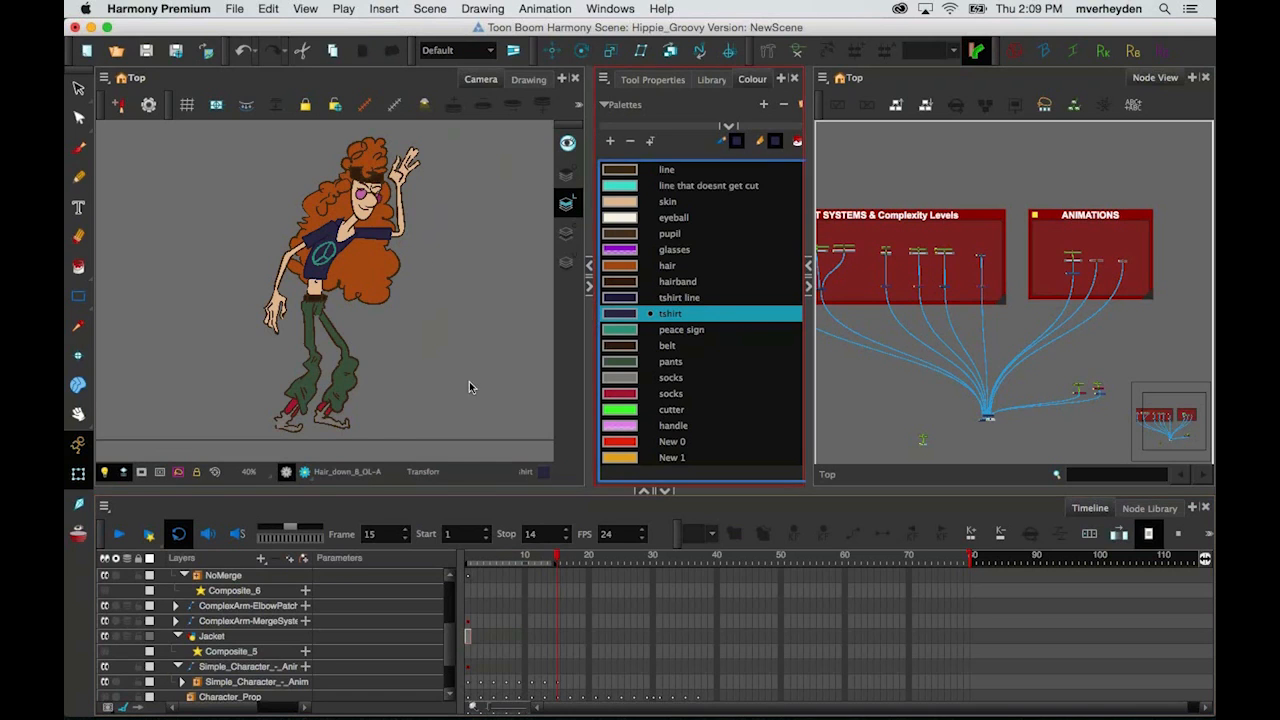
click(328, 248)
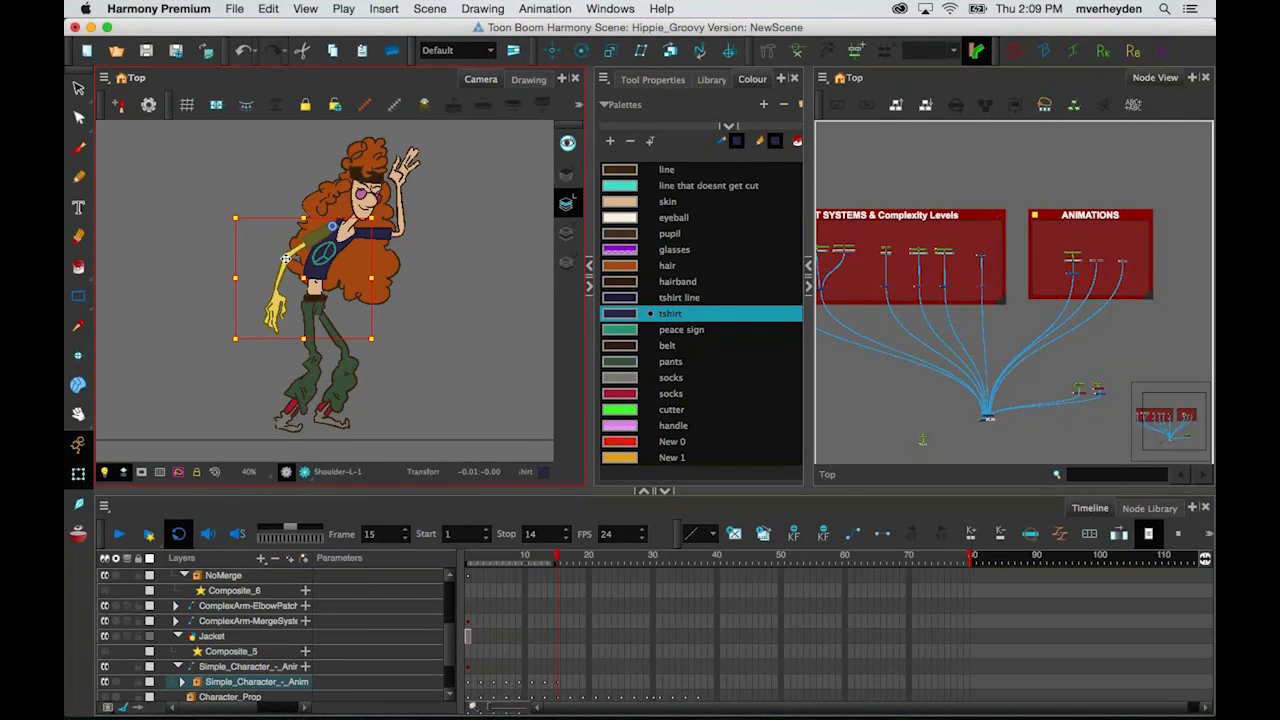
drag(277, 306, 291, 287)
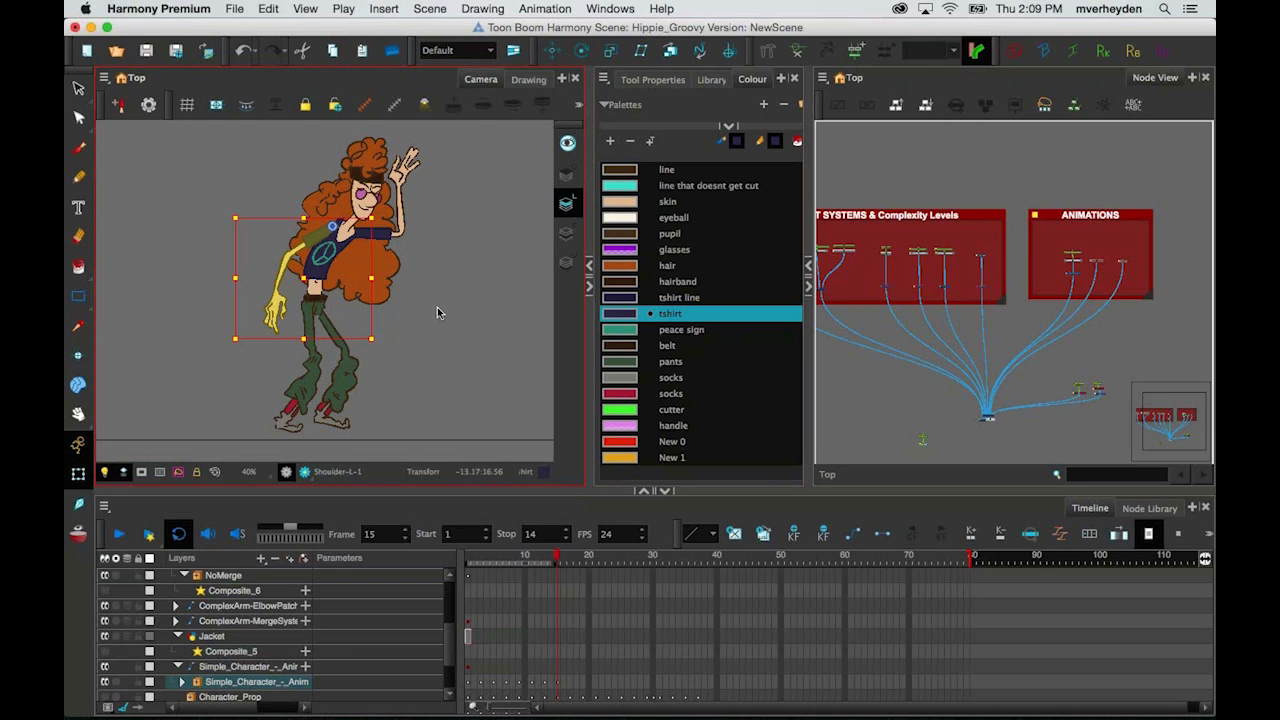
Step: Select the hanging arm at its sleeve, try transforming it, and undo the change
click(493, 350)
key(2)
key(2)
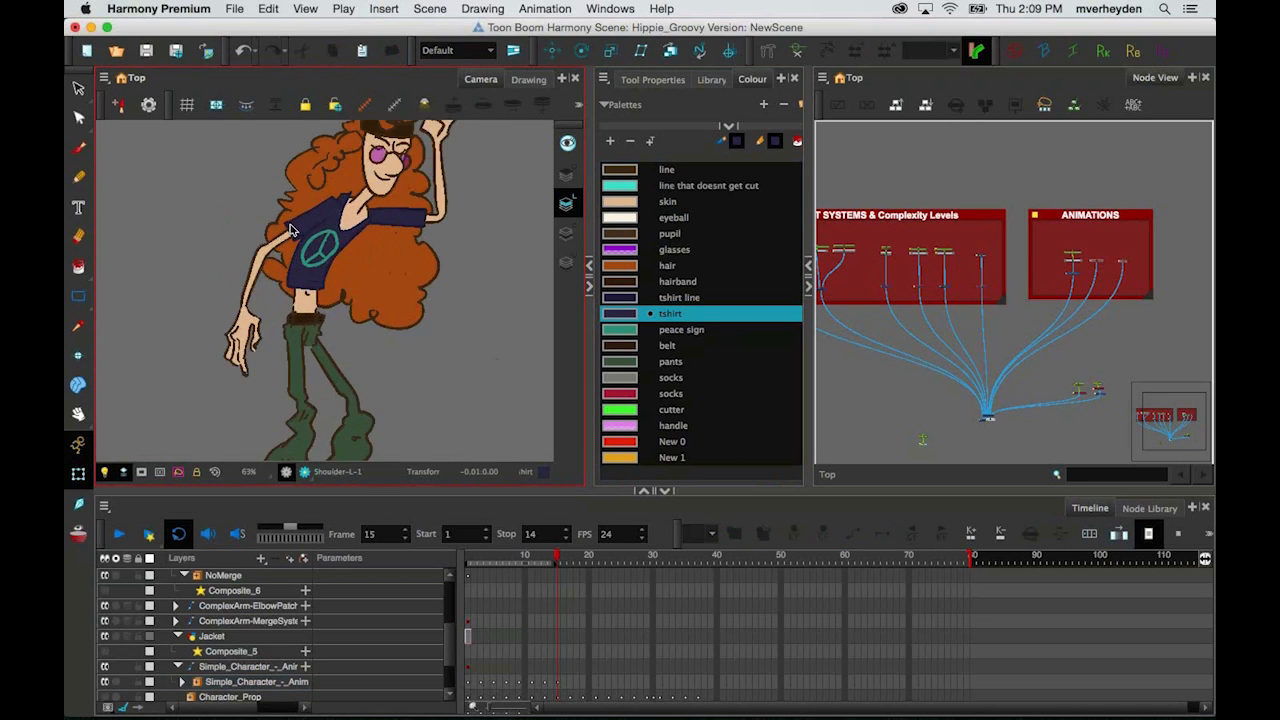
key(2)
key(2)
key(2)
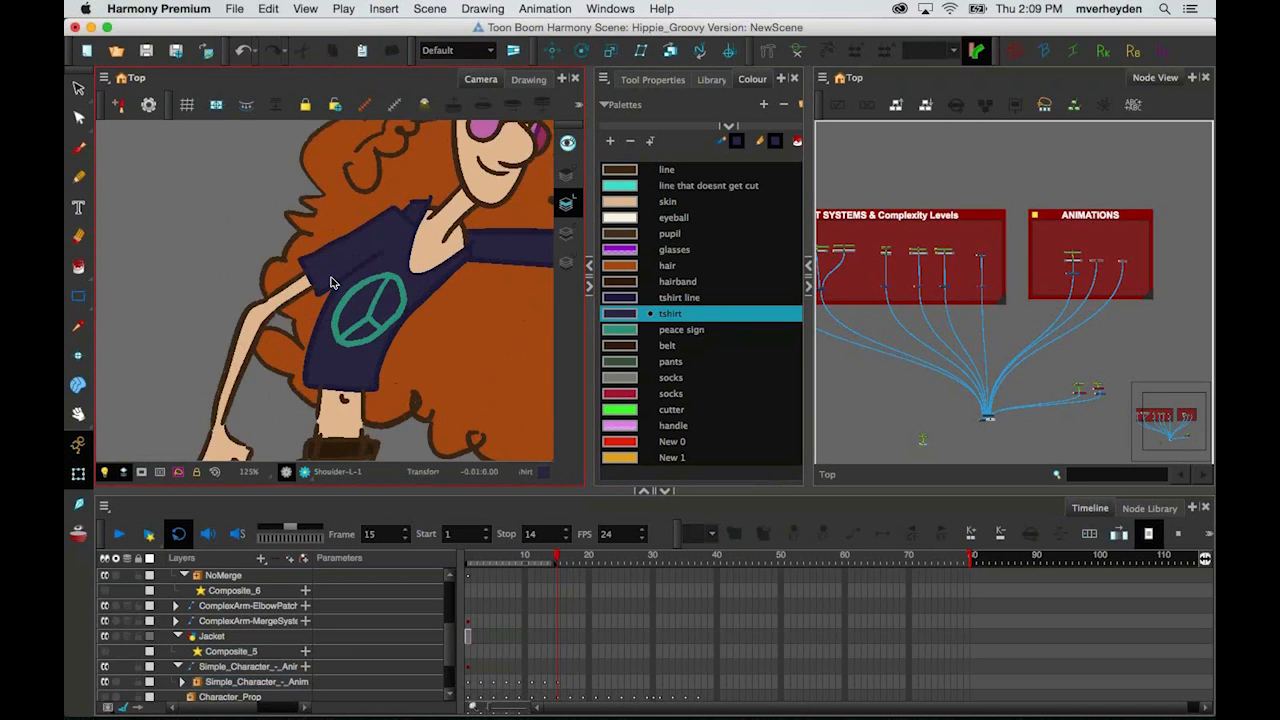
click(328, 276)
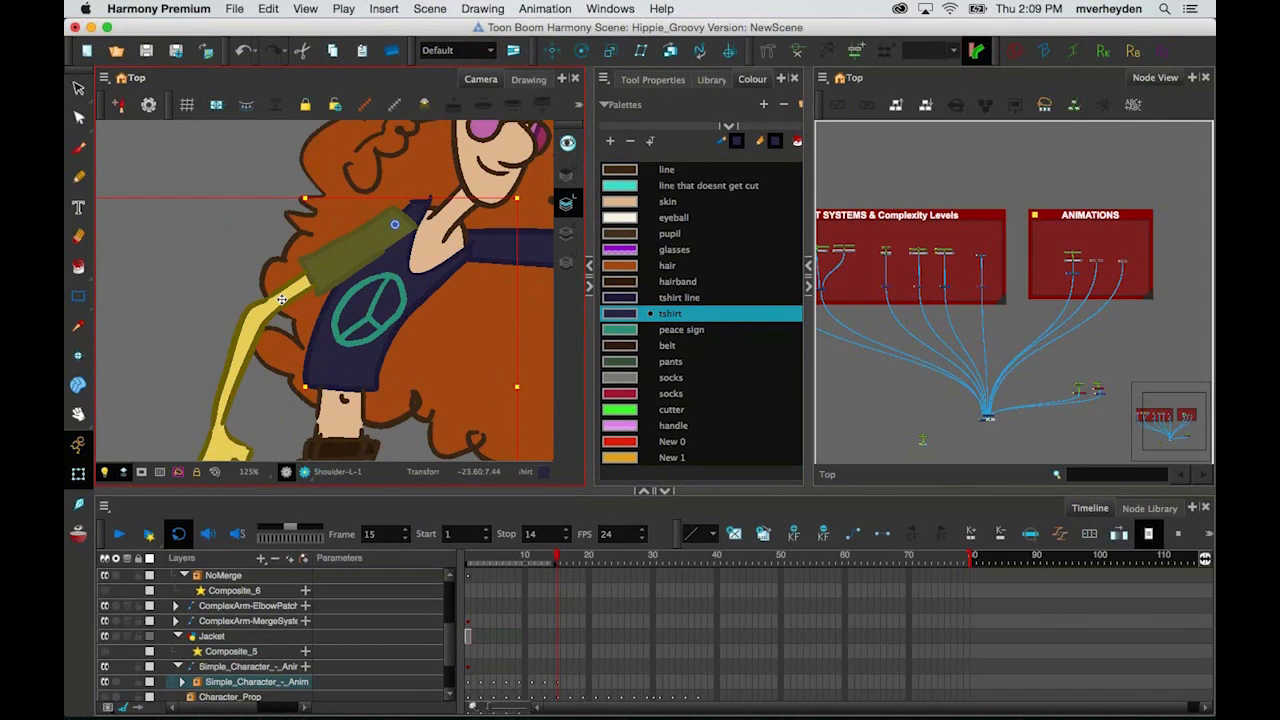
drag(519, 185, 525, 195)
key(super+z)
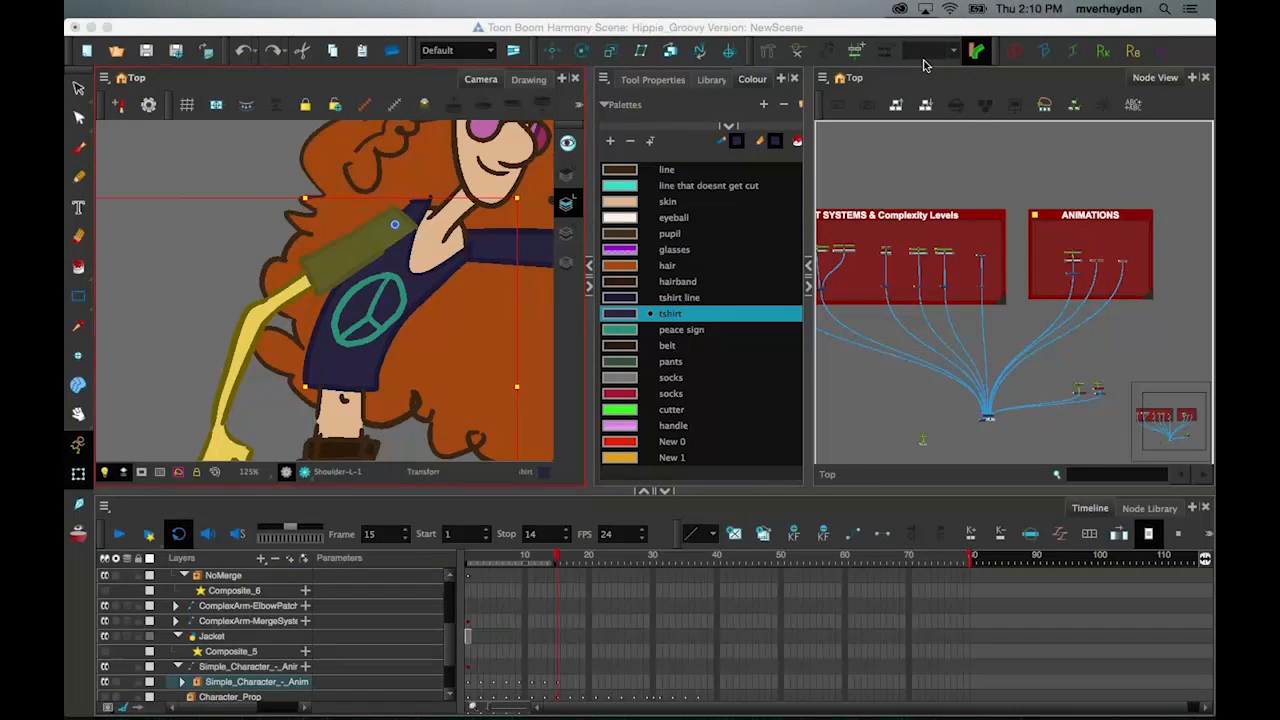
Step: Disable the composite node of the first animation in the ANIMATIONS backdrop
click(883, 178)
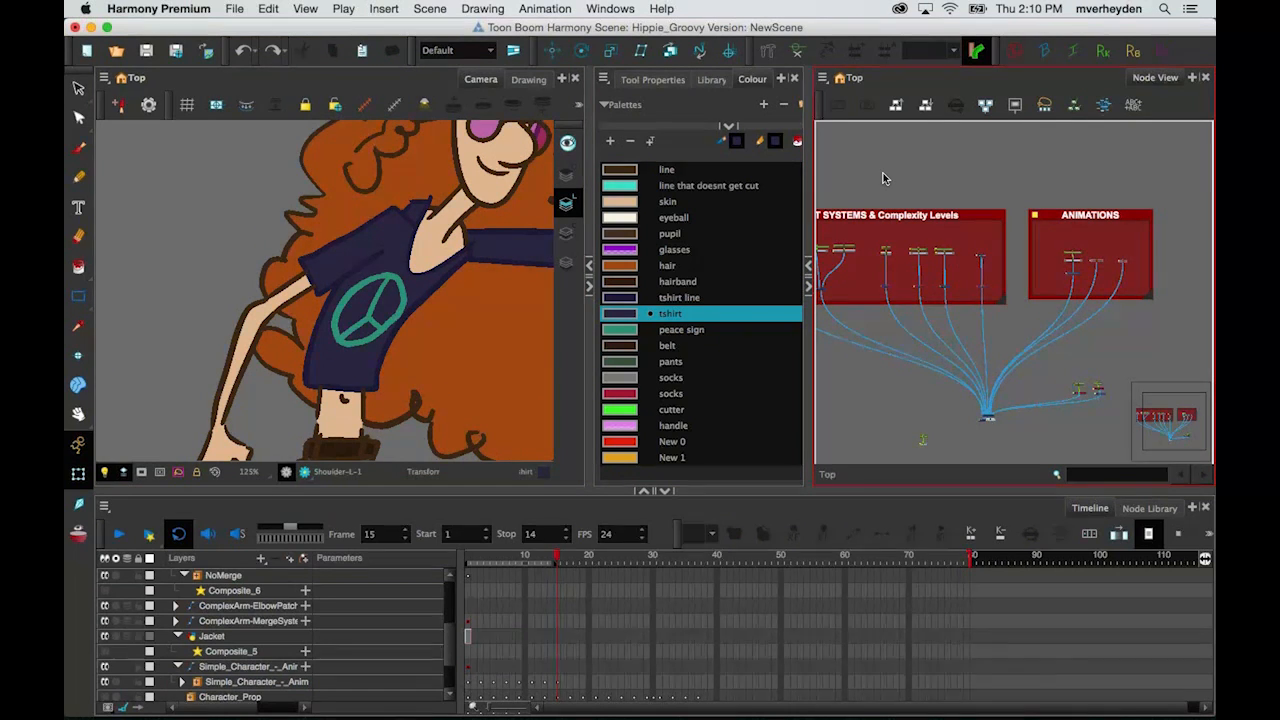
click(1072, 280)
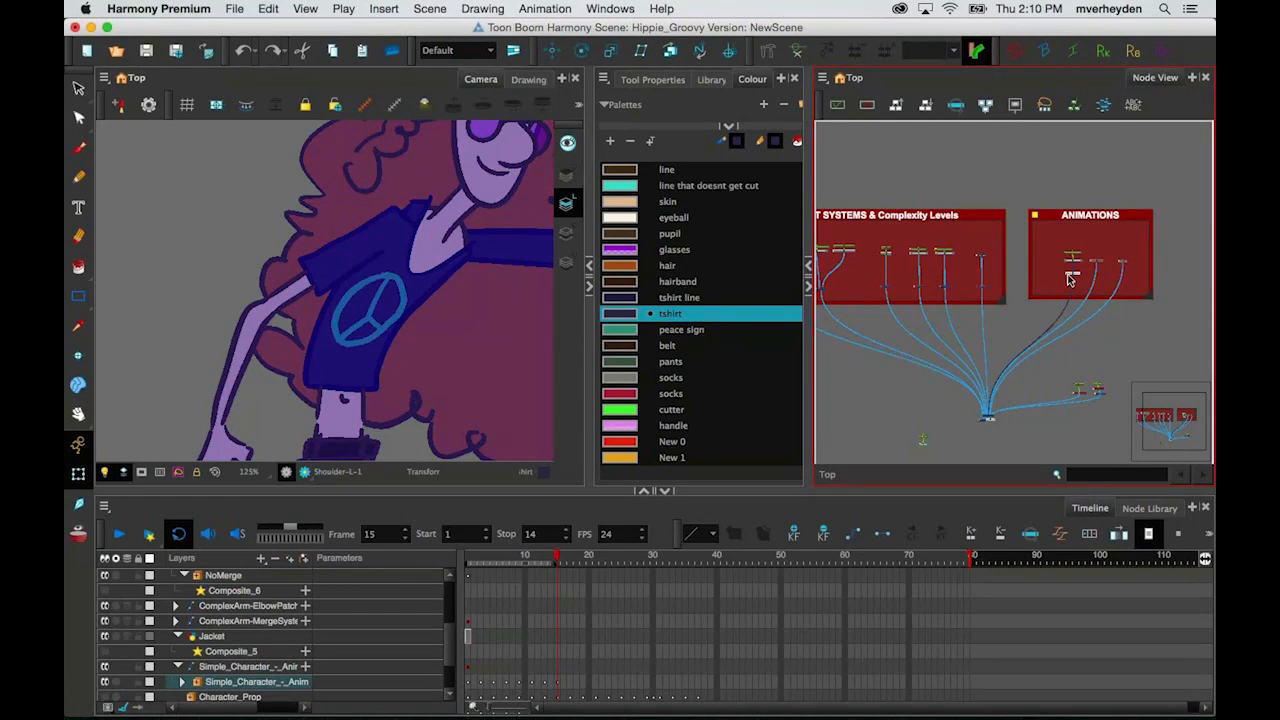
key(d)
click(1024, 332)
Step: Enable the composite node that joins the MORE_REDRAW_LESS_LAYERS and LESS_REDRAW_MORE_LAYERS groups in the JOINT SYSTEMS & Complexity Levels backdrop
scroll(1024, 332, down, 1)
drag(830, 304, 932, 331)
scroll(1048, 296, up, 6)
scroll(1044, 268, up, 3)
scroll(938, 330, up, 1)
scroll(1018, 362, up, 1)
drag(1097, 365, 921, 281)
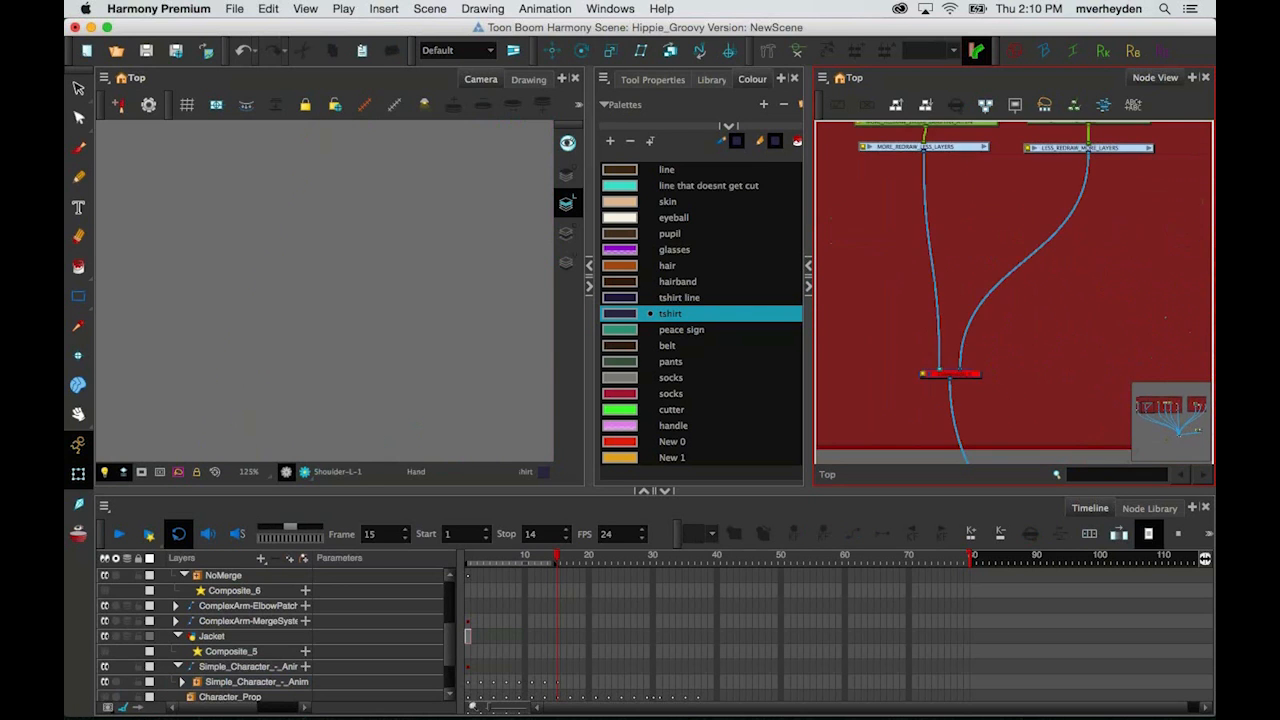
click(961, 376)
key(a)
click(1058, 365)
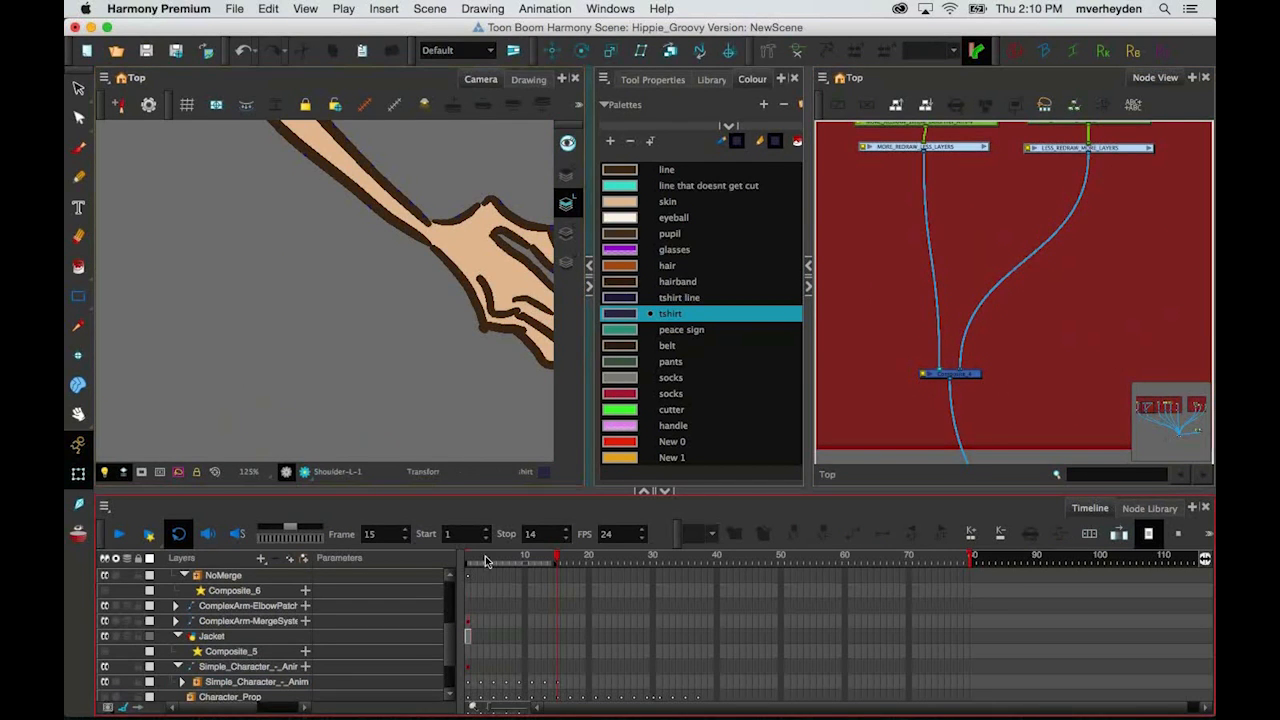
Step: Go to frame 1, fit both example arms in the camera view, and select the first arm at its shoulder
click(468, 558)
scroll(433, 327, down, 5)
drag(469, 322, 516, 364)
scroll(479, 354, up, 1)
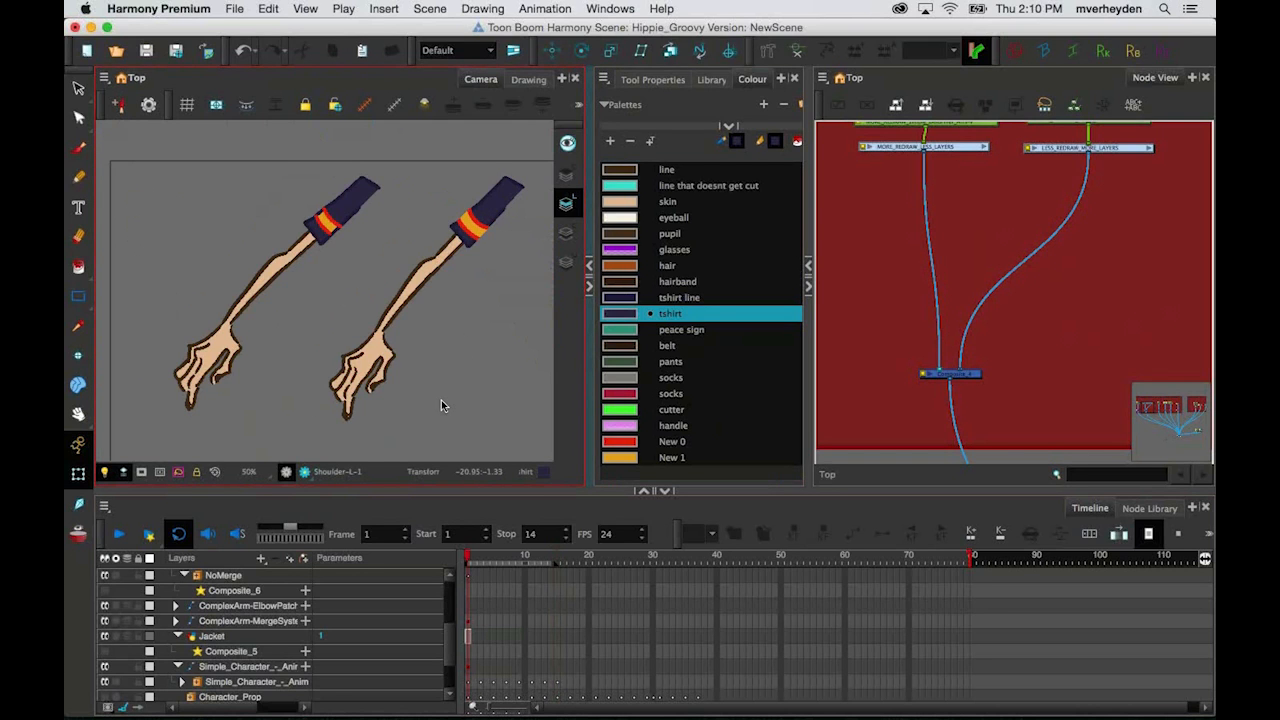
click(343, 210)
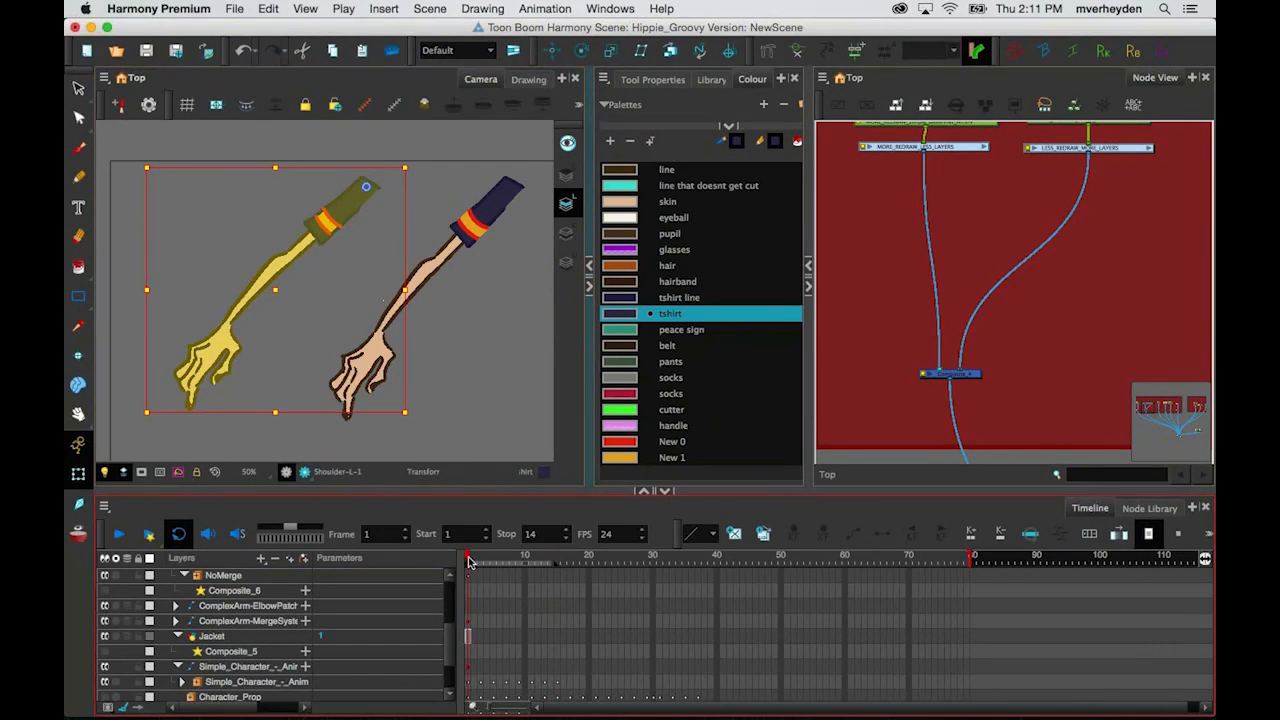
Step: Scrub the arm rotation to frame 10 and back to frame 3, and examine the first arm's striped sleeve up close
drag(468, 561, 524, 566)
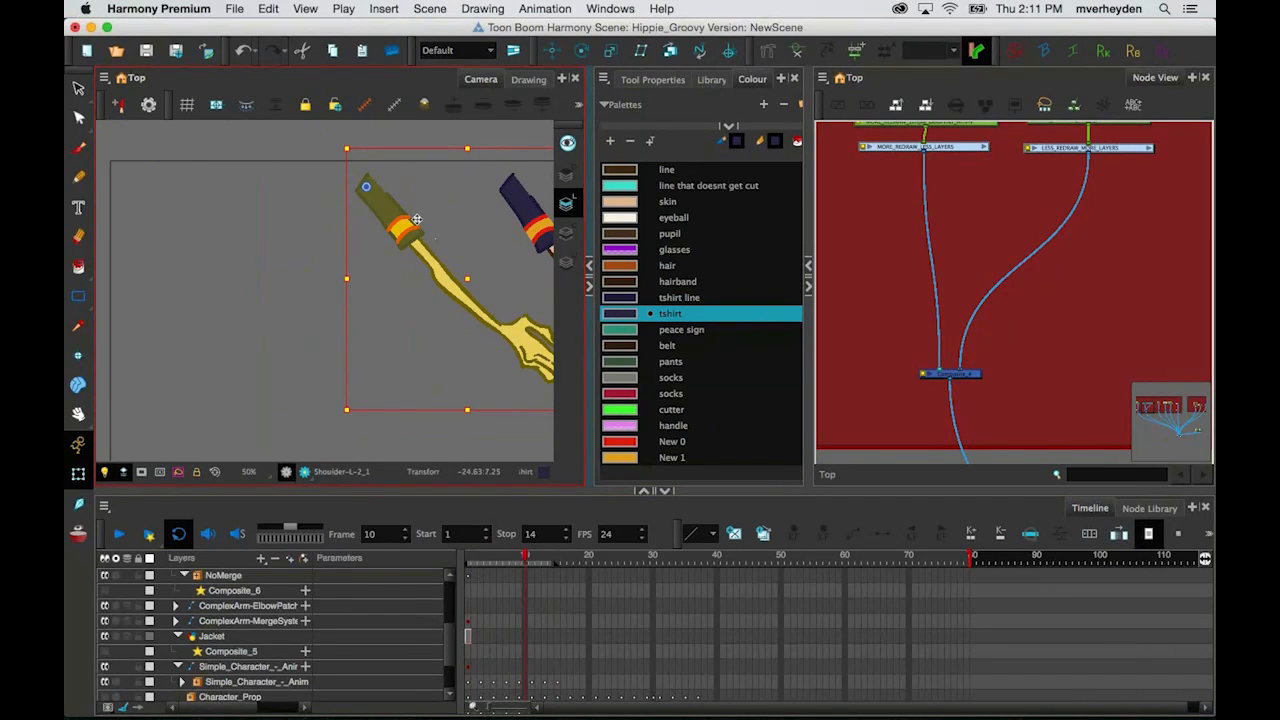
key(Escape)
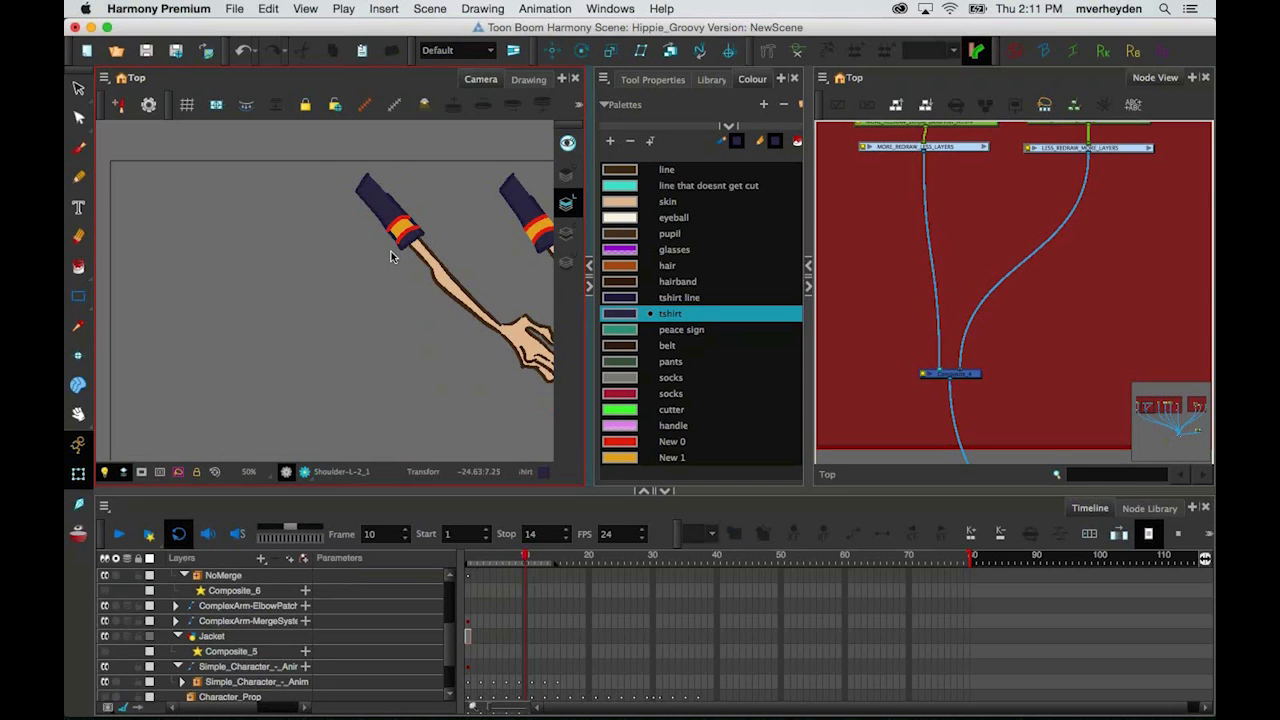
drag(525, 560, 481, 562)
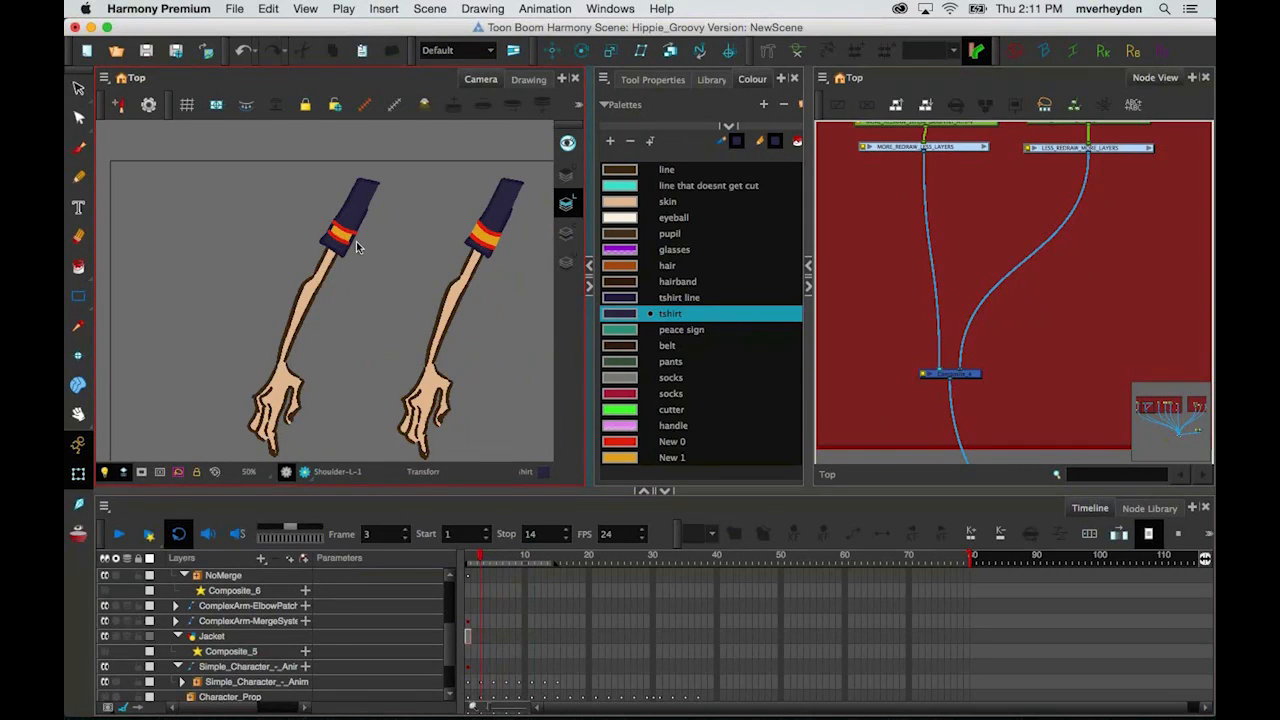
key(space)
scroll(365, 270, up, 3)
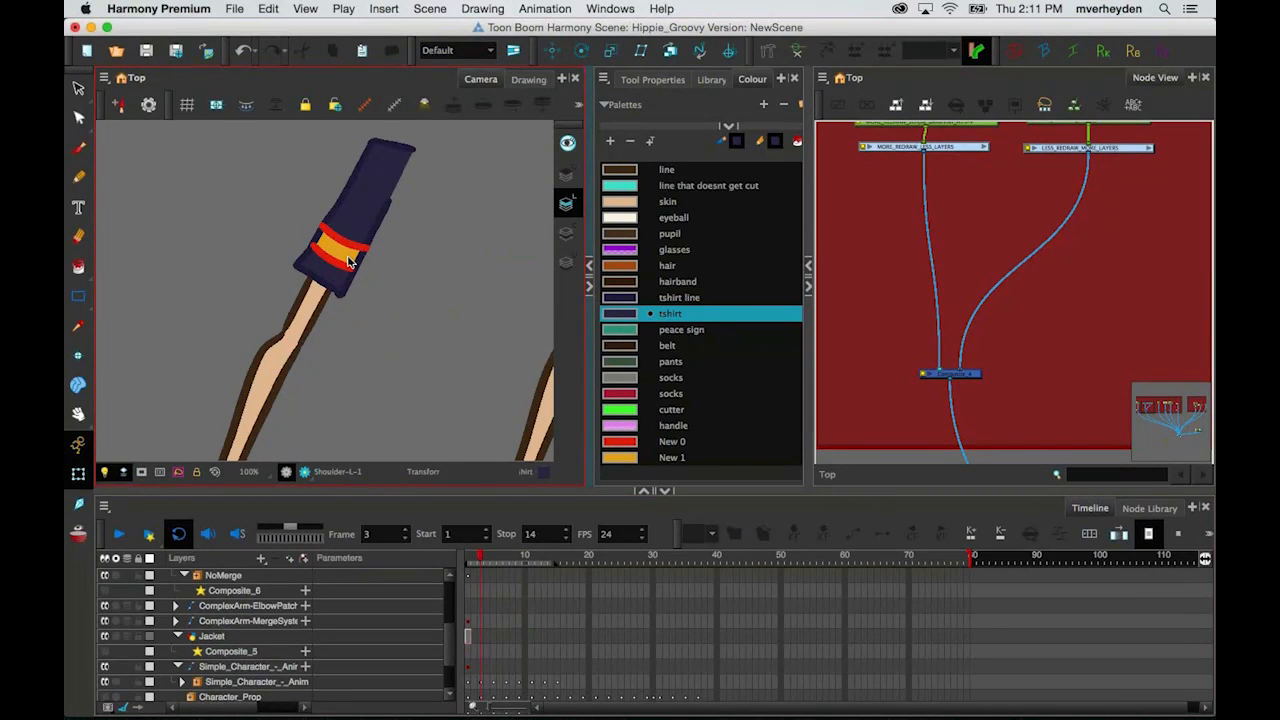
Step: Select the first arm and show its drawing substitution preview
click(350, 262)
scroll(363, 275, down, 2)
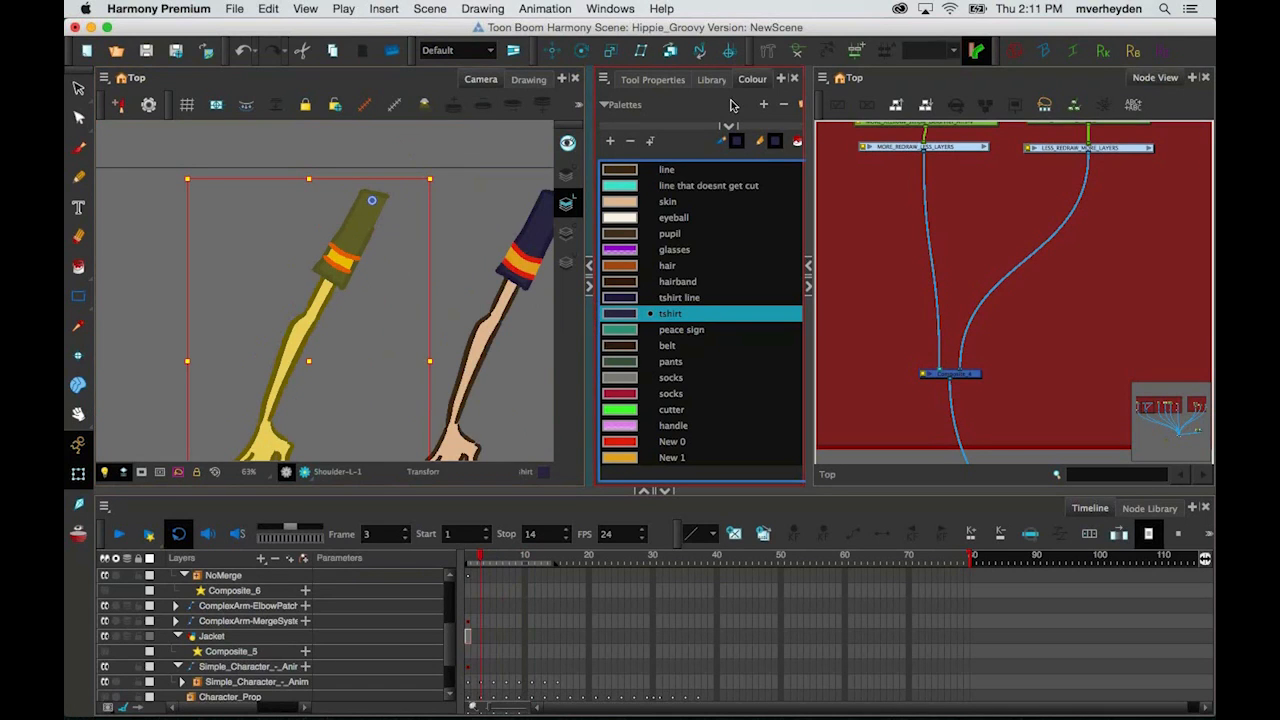
click(711, 79)
key(Escape)
drag(359, 268, 341, 220)
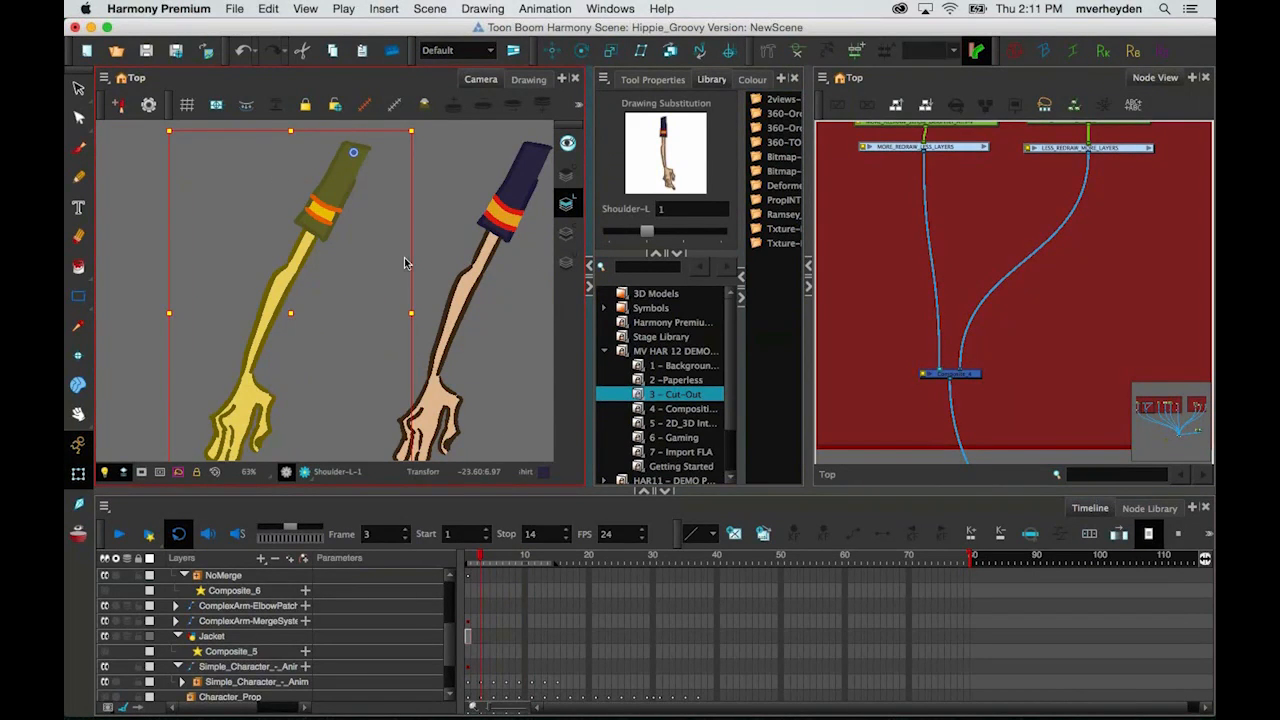
Step: Scrub the arm rotation to frame 9, deselect the first arm, and scrub back to frame 3
drag(482, 560, 521, 559)
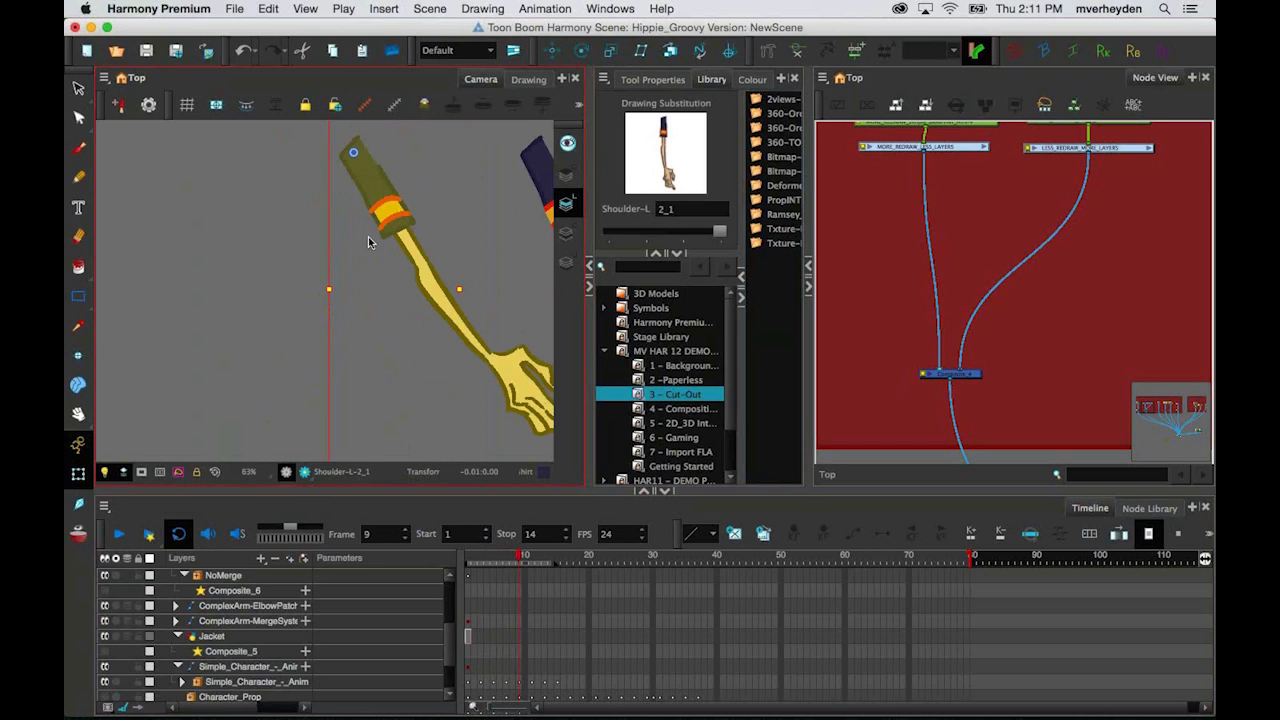
click(430, 208)
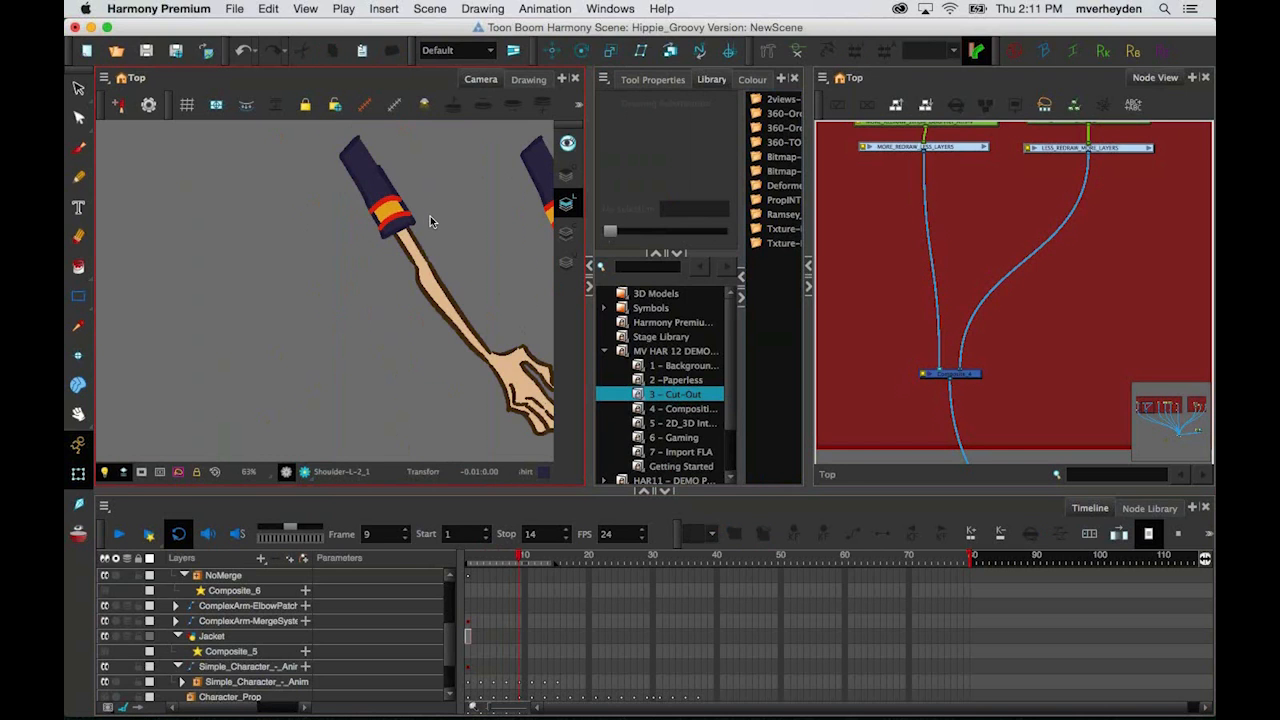
drag(488, 433, 481, 438)
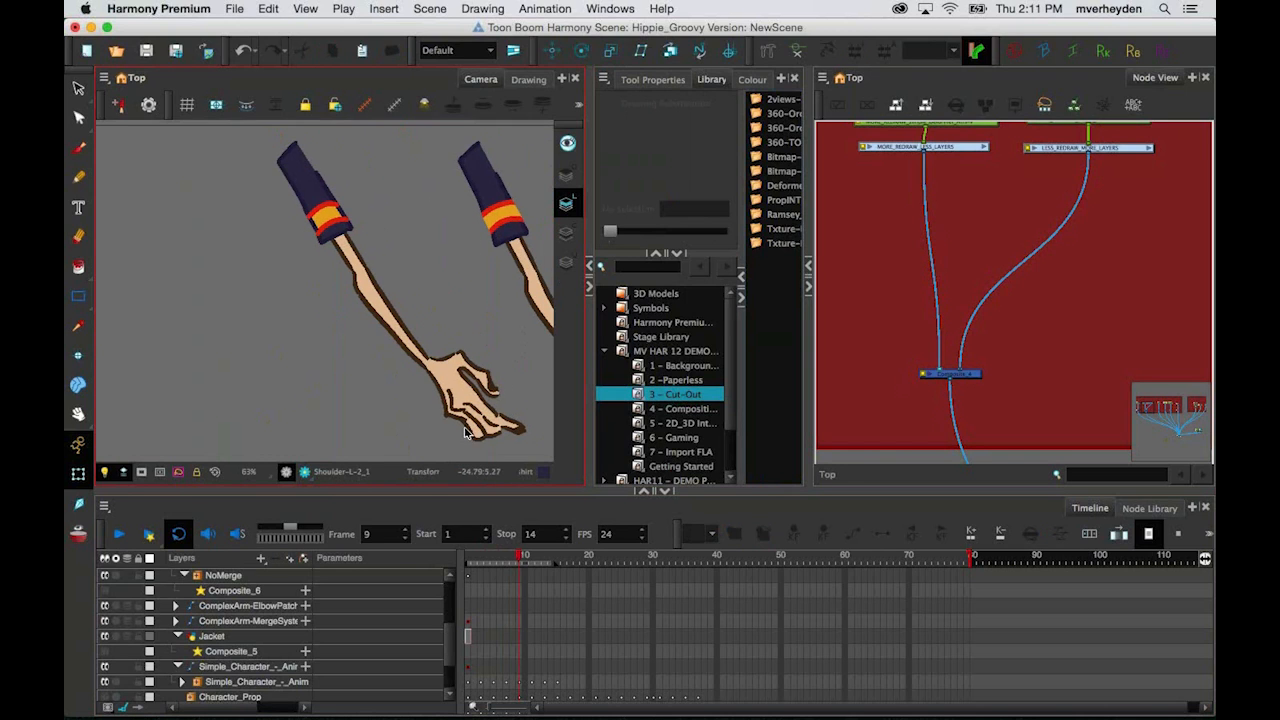
drag(520, 557, 481, 558)
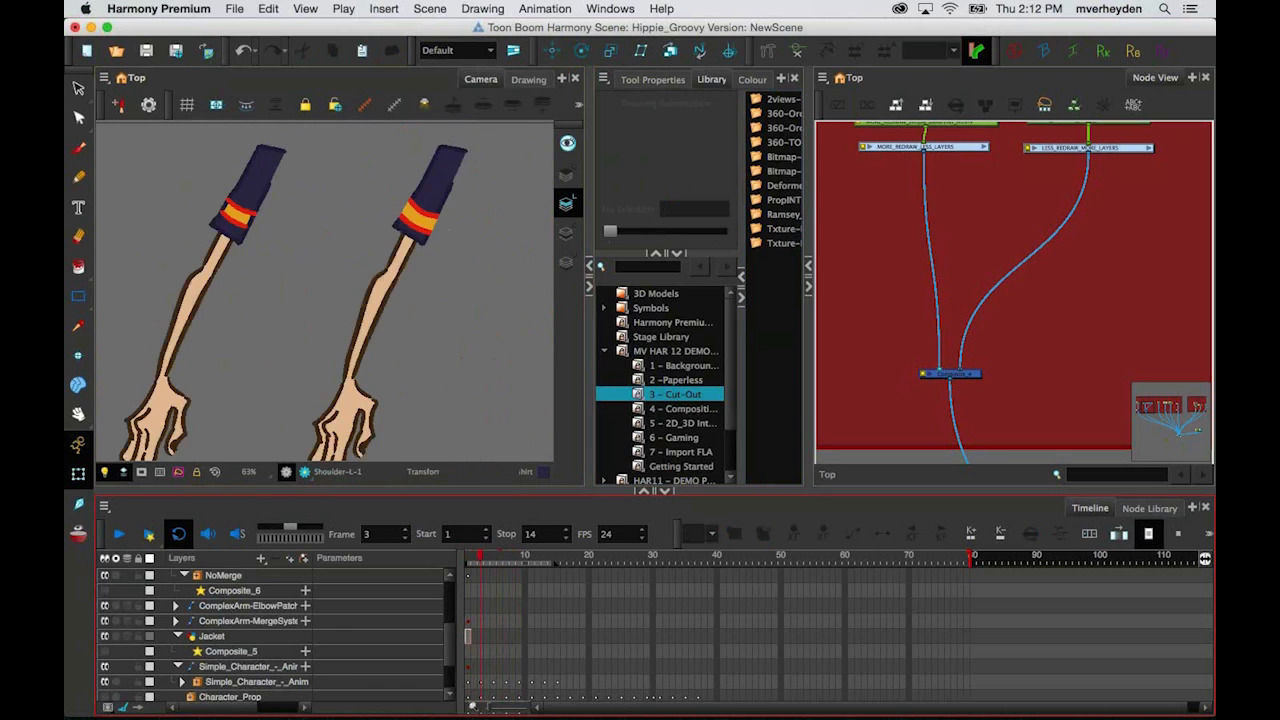
Step: Try moving the stripe on the second arm's sleeve, undo the move, and deselect the stripe
click(425, 228)
mouse_move(425, 228)
mouse_down()
mouse_move(431, 210)
mouse_move(428, 221)
mouse_up()
key(super+z)
click(474, 356)
drag(464, 382, 425, 362)
scroll(425, 368, down, 1)
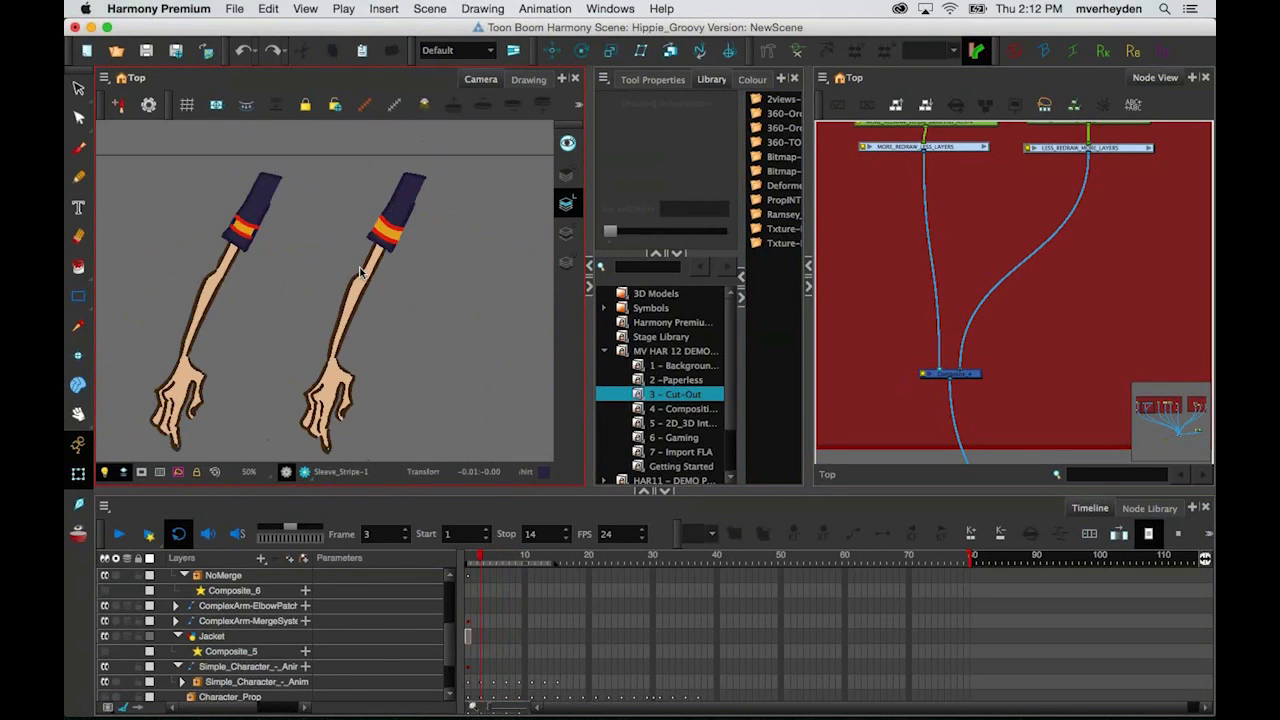
Step: Display the deformation controls of the second arm's sleeve stripe and scrub the rotation to frame 12
click(364, 274)
click(508, 353)
drag(379, 266, 350, 277)
mouse_move(482, 558)
mouse_down()
mouse_move(470, 563)
mouse_move(505, 562)
mouse_up()
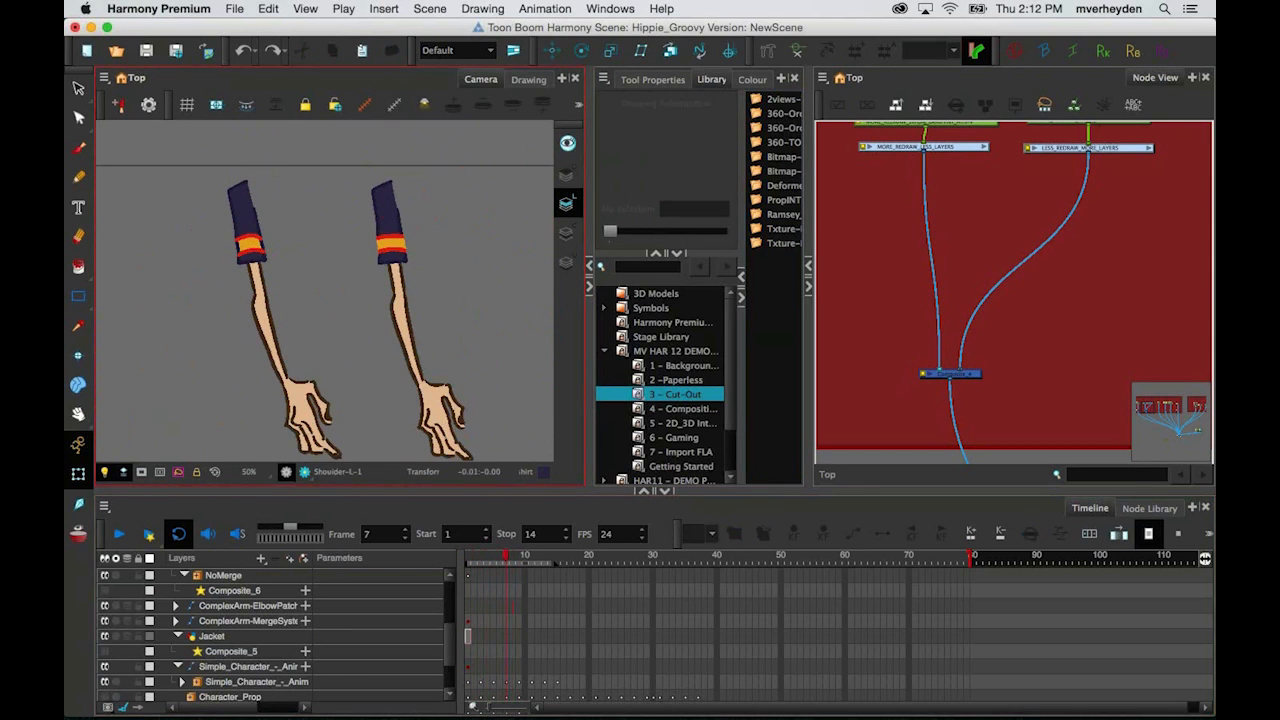
click(390, 244)
drag(506, 560, 536, 565)
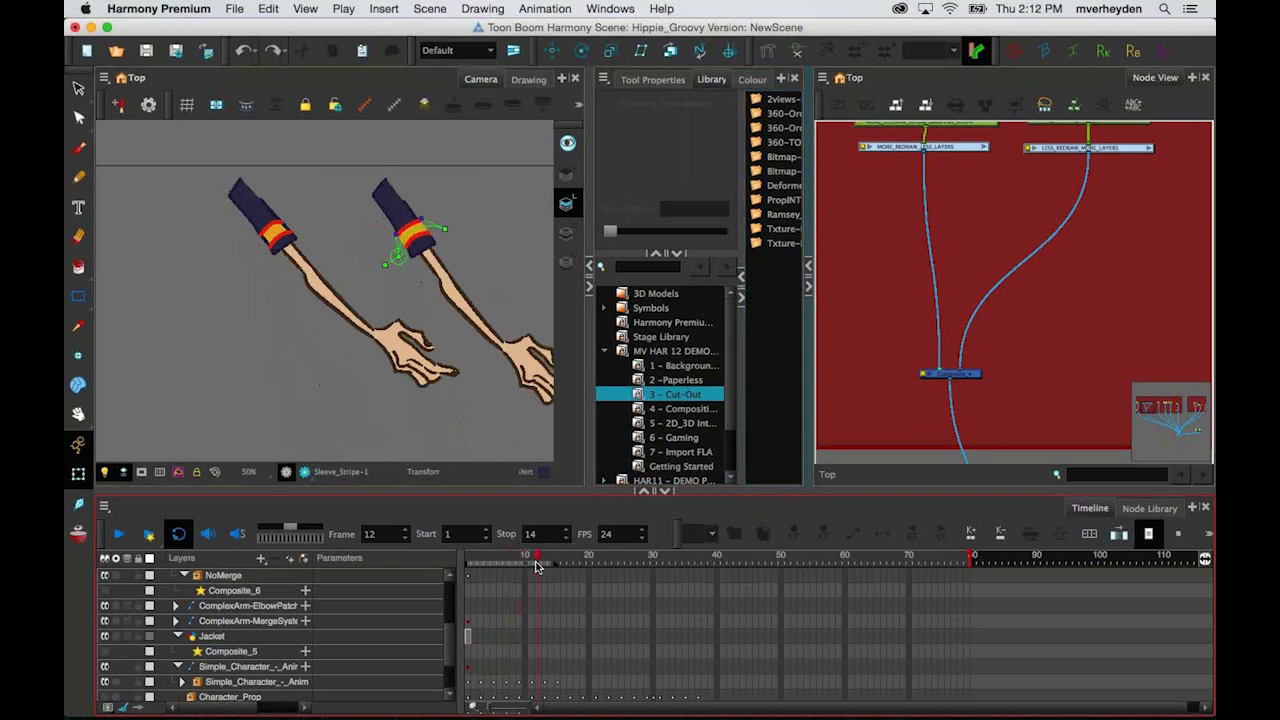
Step: Check the drawing substitution of the second arm's sleeve stripe and scrub back to frame 3
click(410, 236)
click(670, 160)
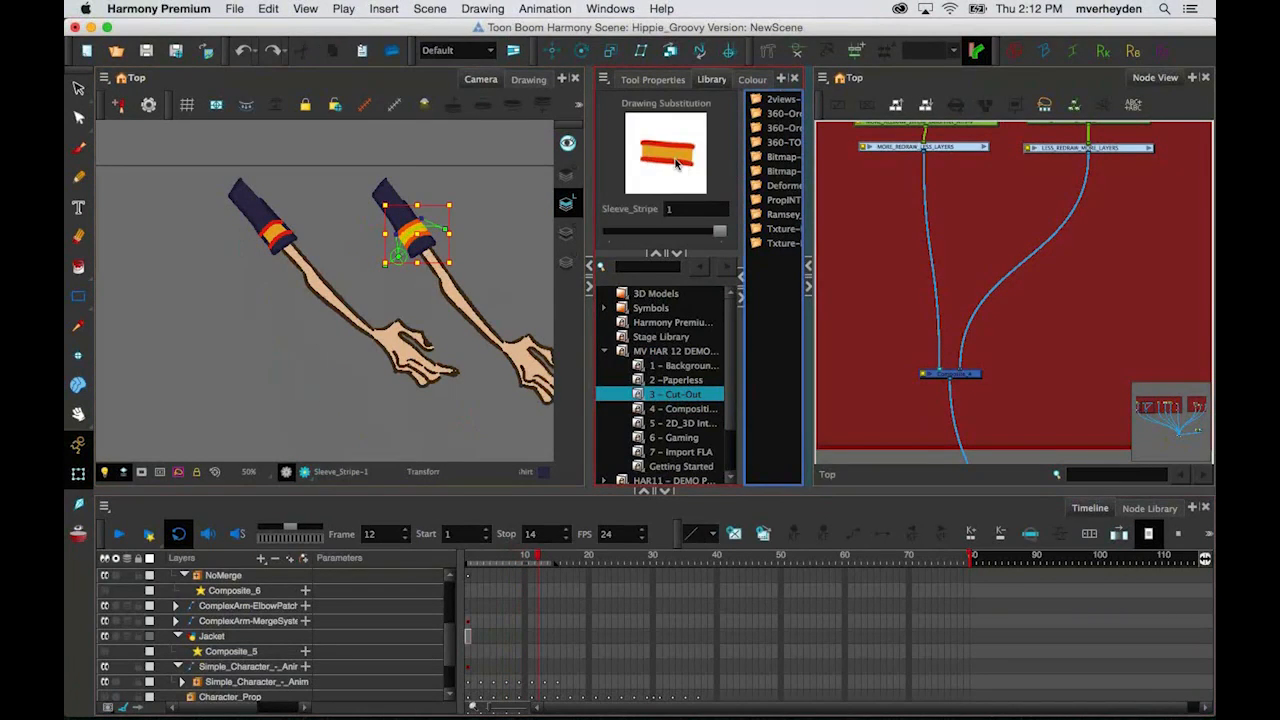
drag(537, 557, 480, 563)
click(443, 337)
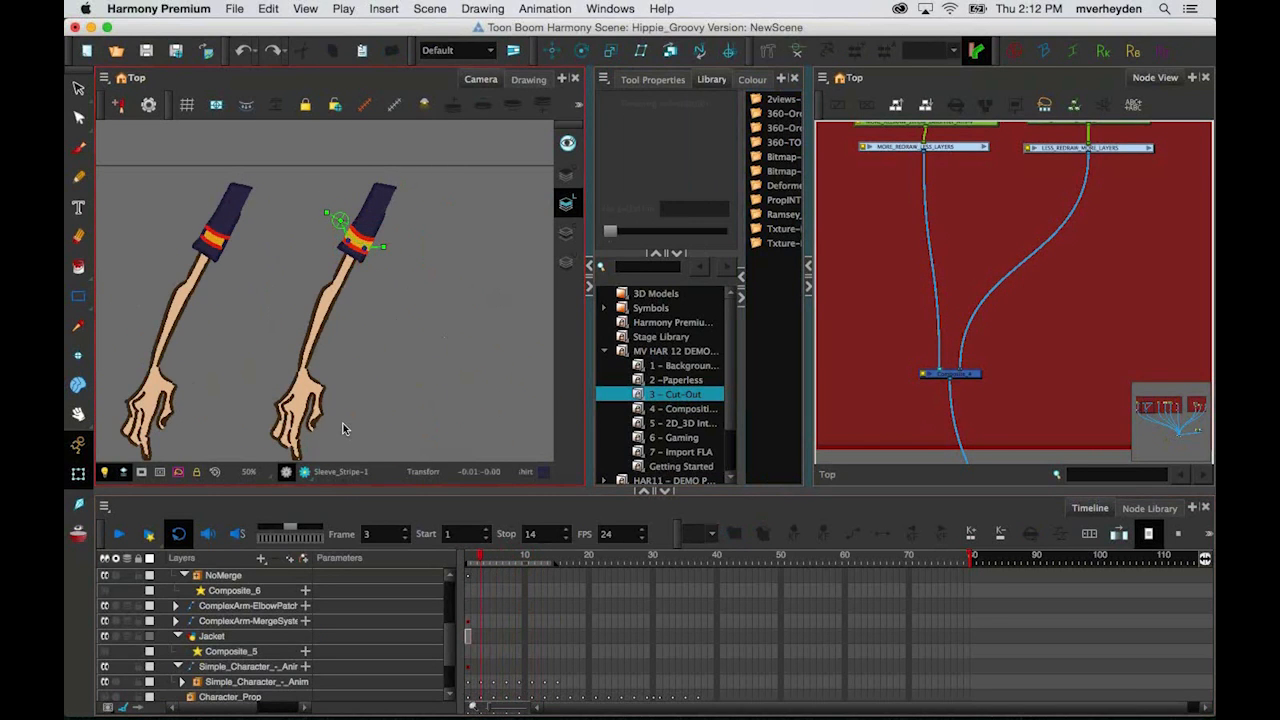
Step: Select the second arm at its shoulder to check which parts belong to that drawing, and deselect it
key(1)
mouse_move(432, 350)
mouse_down()
mouse_move(465, 298)
mouse_move(450, 334)
mouse_up()
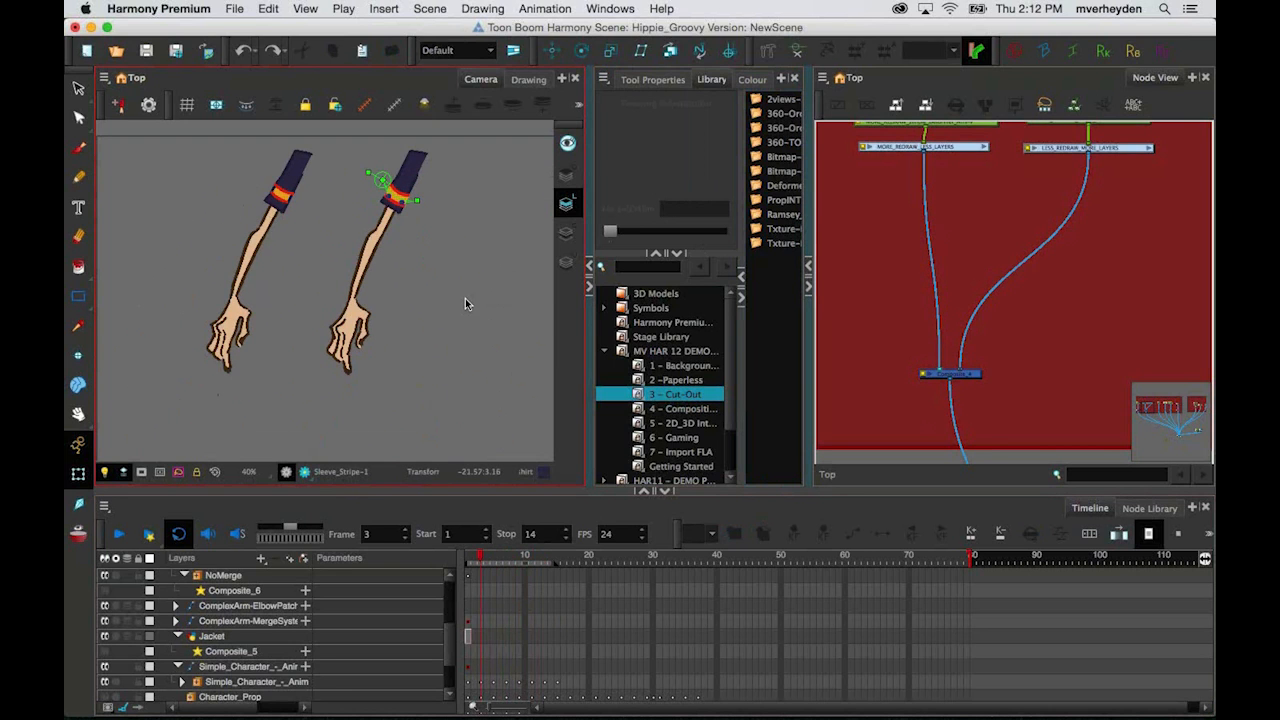
key(2)
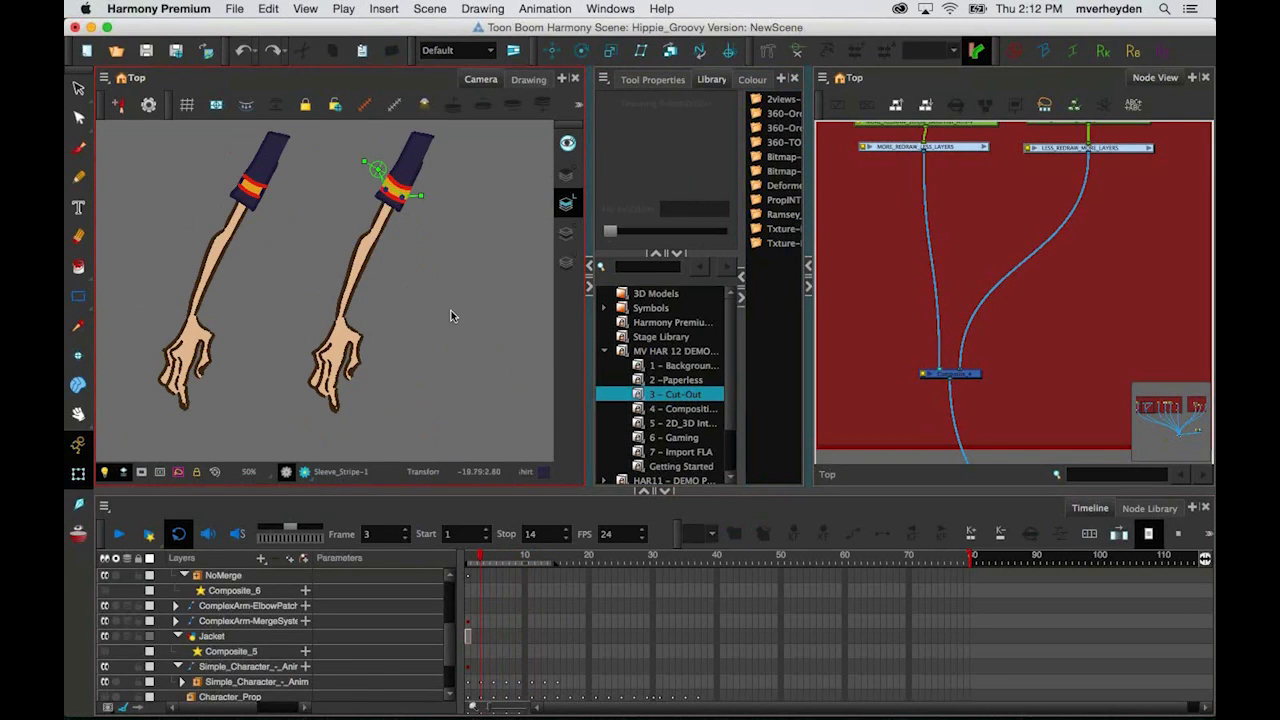
click(410, 172)
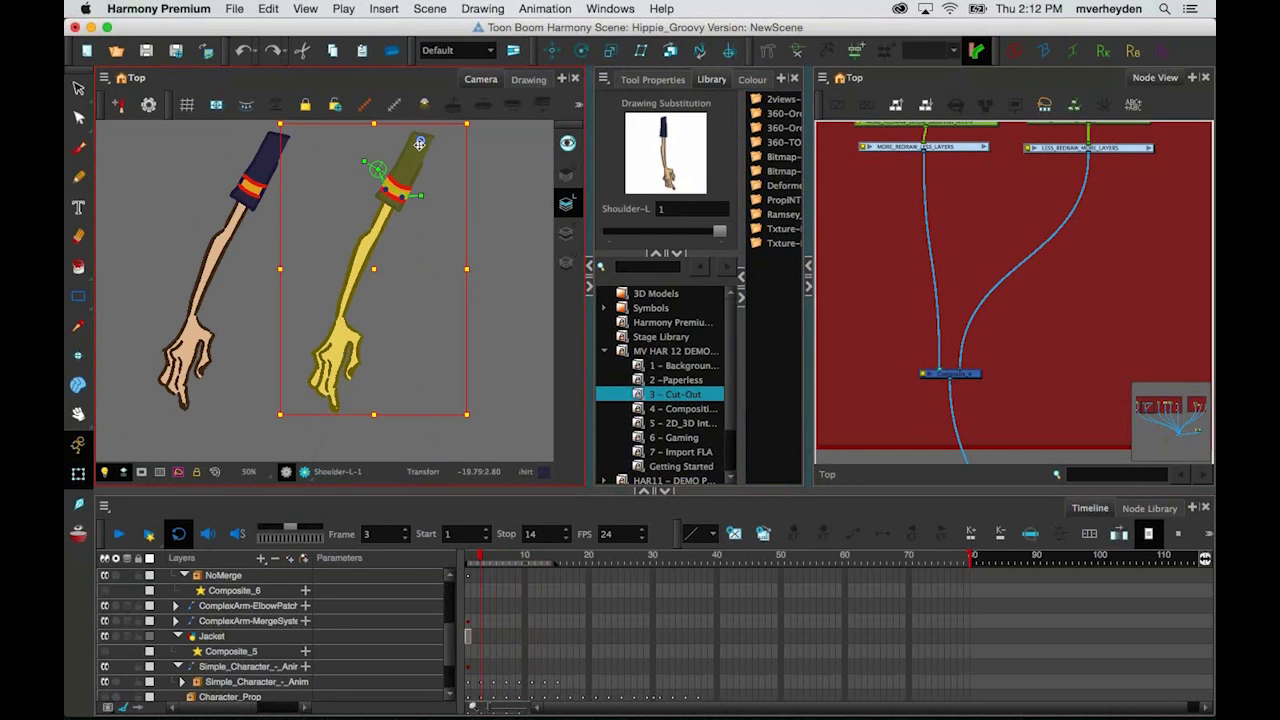
click(501, 238)
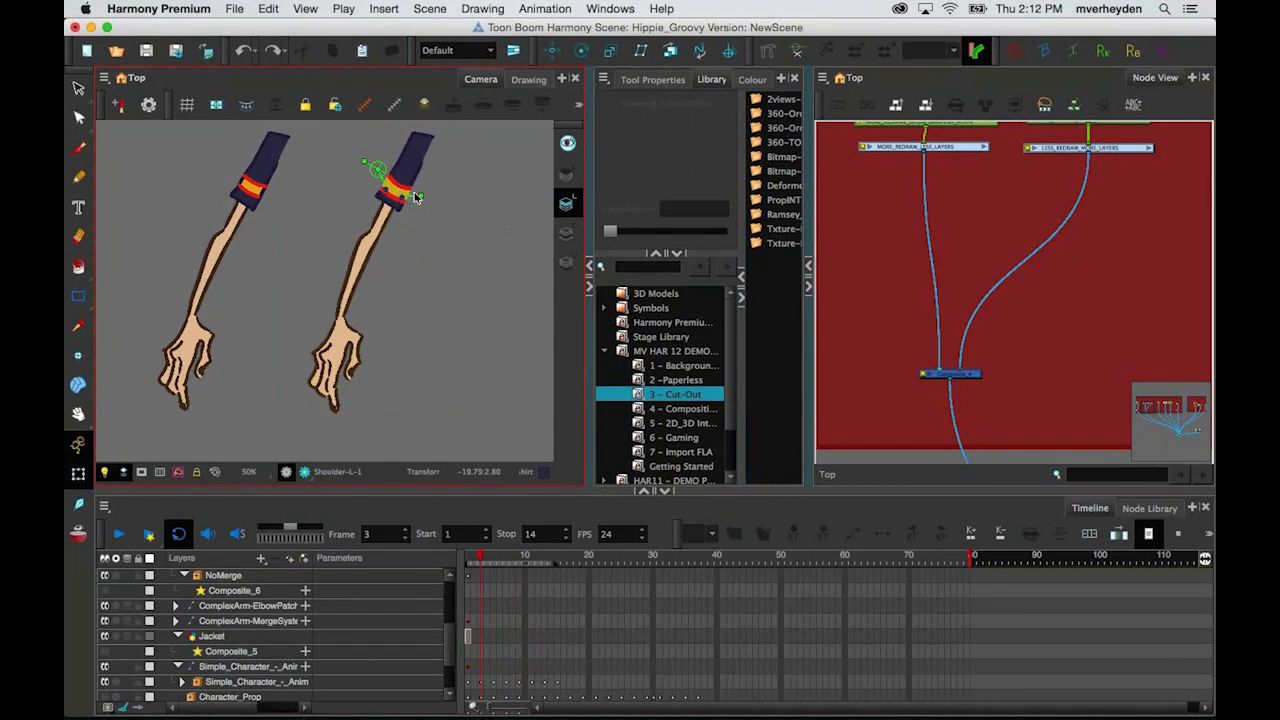
Step: Examine the second arm's sleeve and deformed stripe up close at frames 3 and 12, and deselect the arm
scroll(415, 197, up, 5)
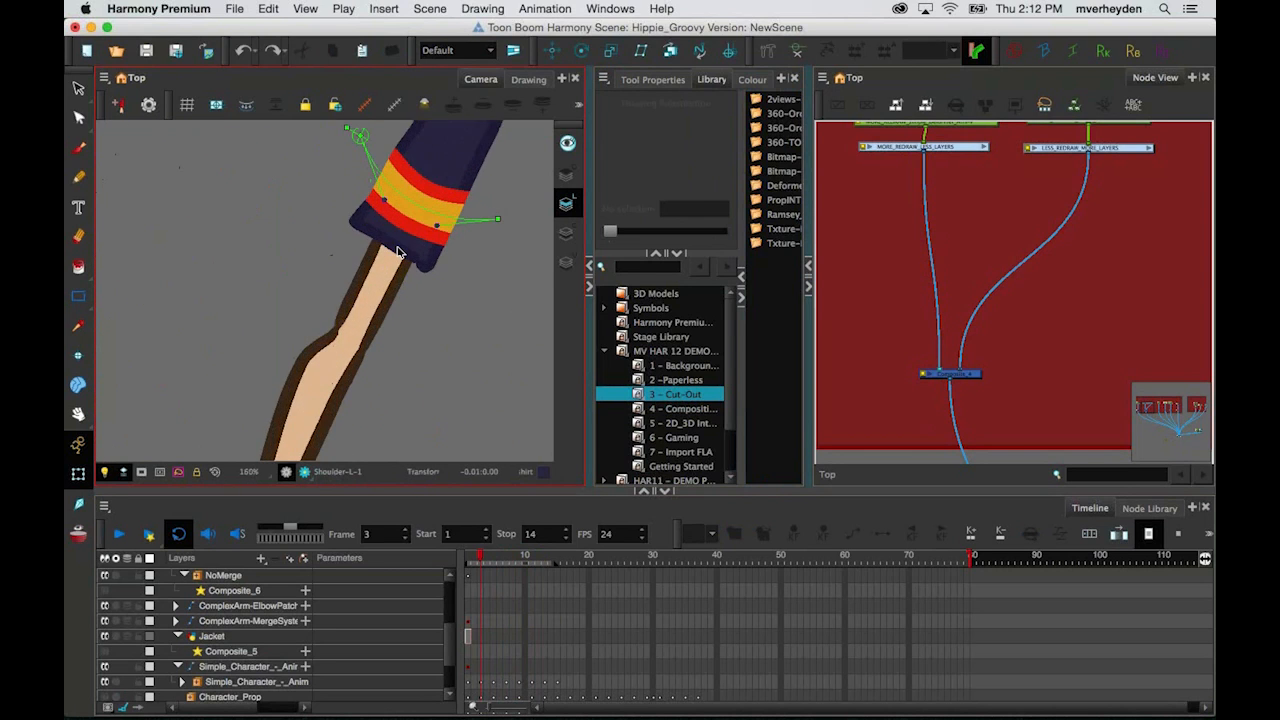
click(397, 252)
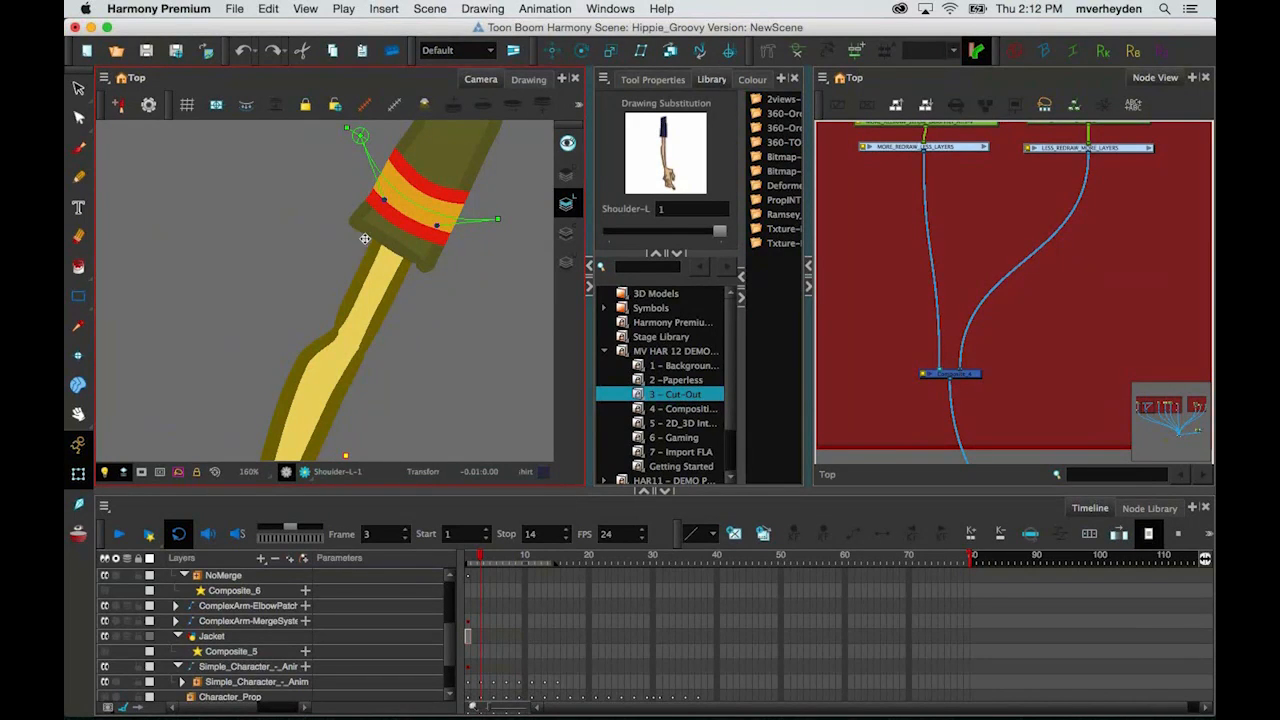
click(538, 558)
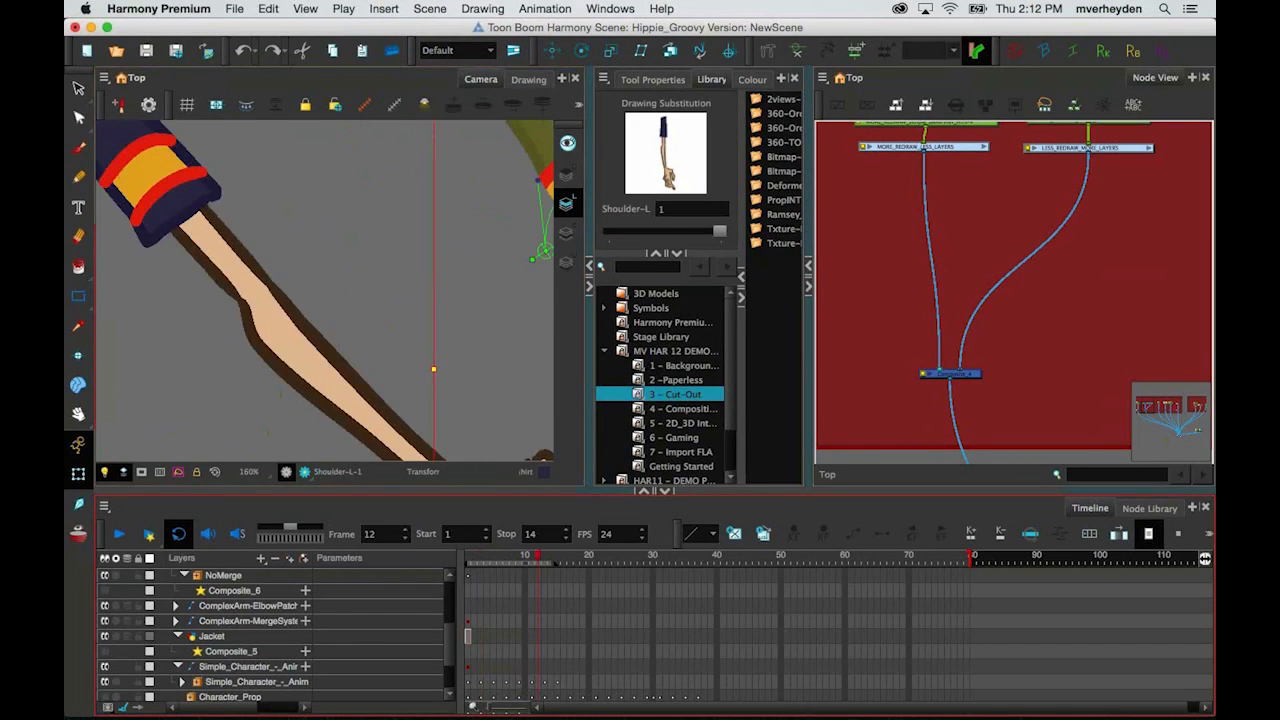
scroll(450, 226, down, 2)
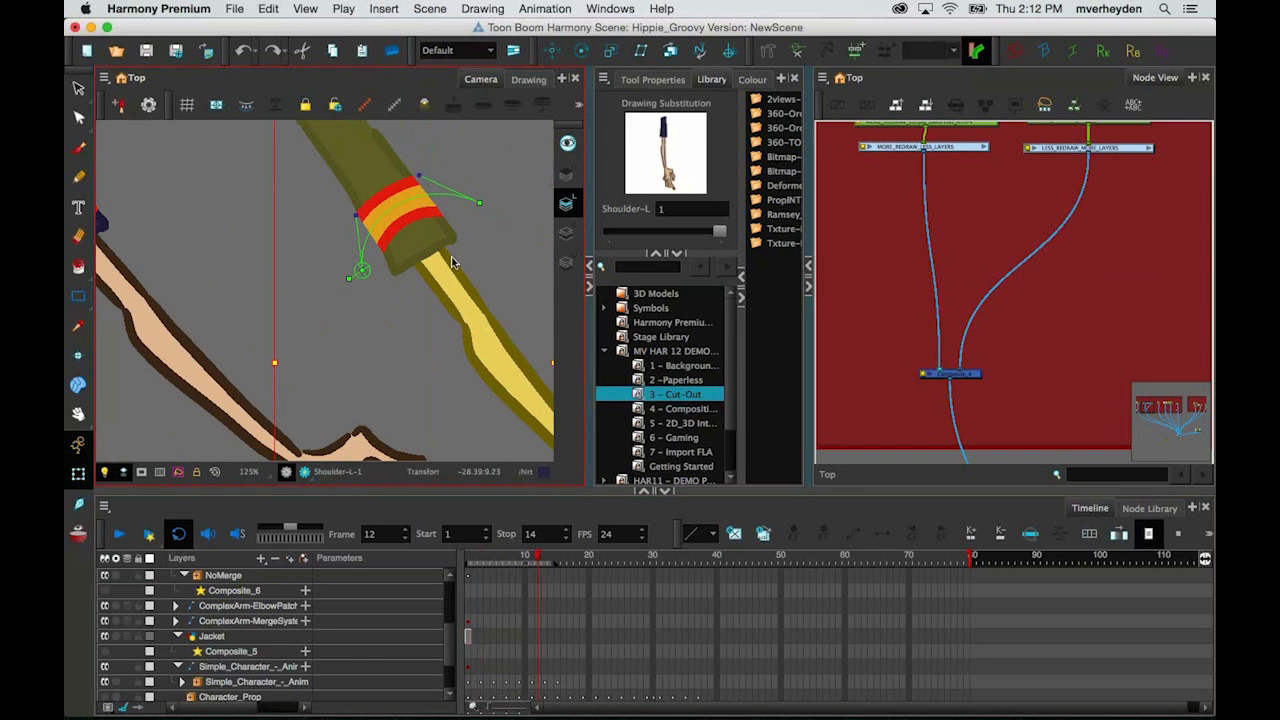
key(Escape)
scroll(468, 270, down, 2)
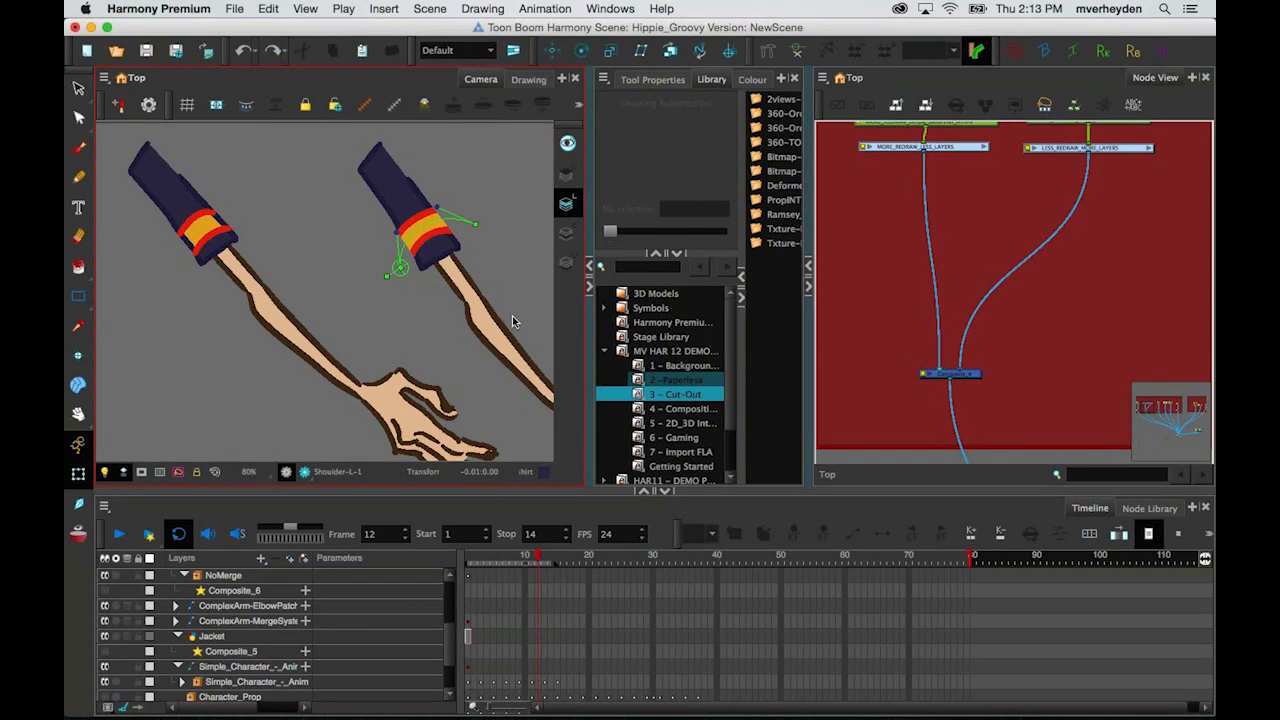
scroll(512, 316, down, 1)
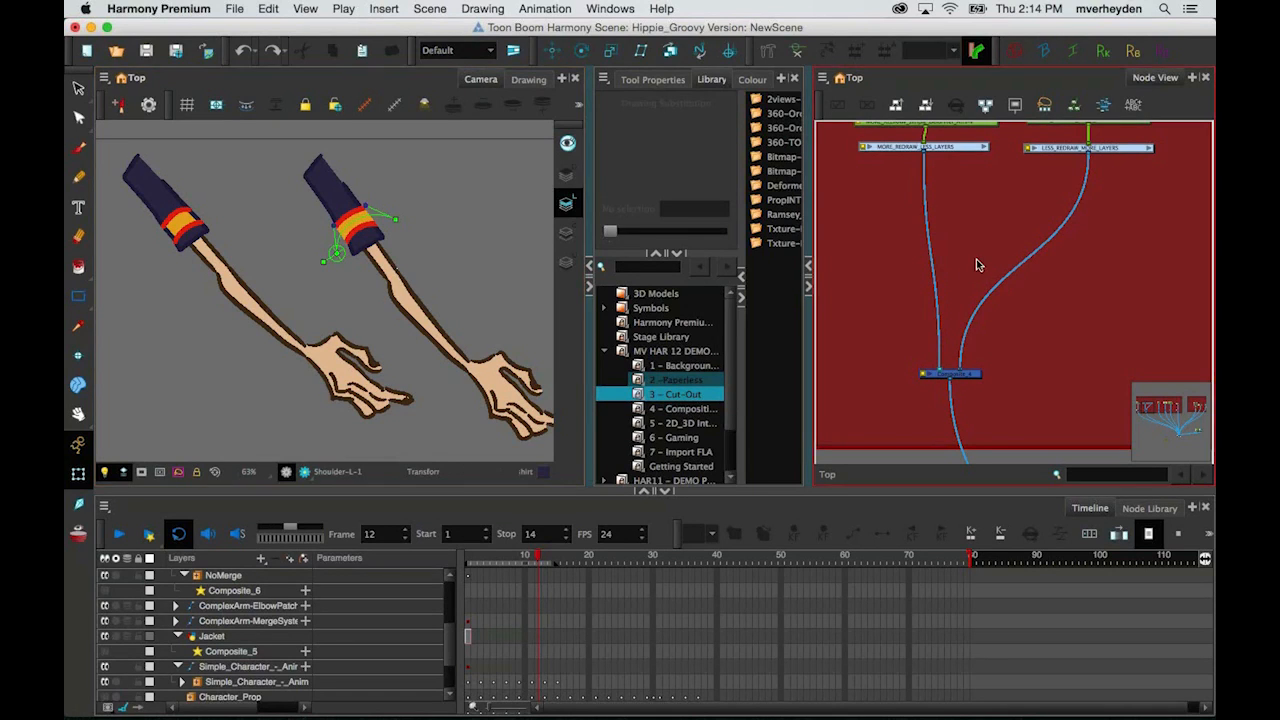
Step: Disable the composite node joining the MORE_REDRAW_LESS_LAYERS and LESS_REDRAW_MORE_LAYERS groups
scroll(1041, 300, down, 3)
drag(1041, 300, 1070, 271)
scroll(1070, 273, down, 2)
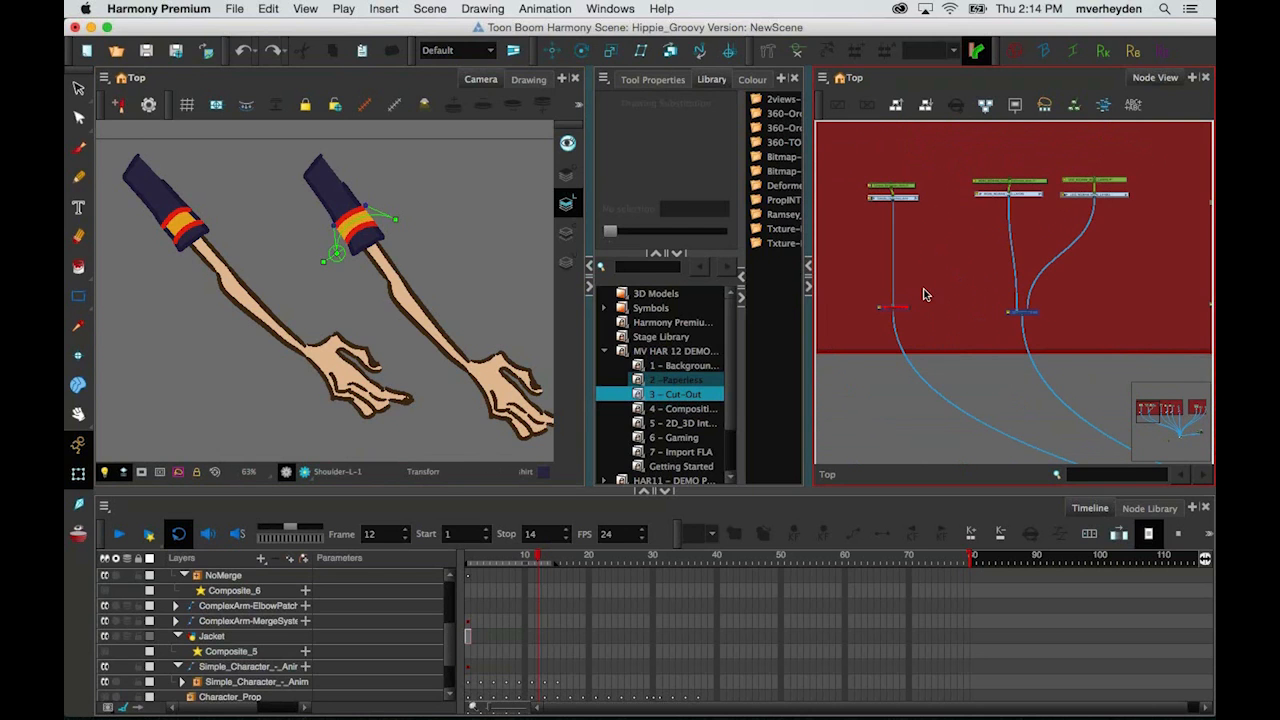
click(1022, 313)
key(d)
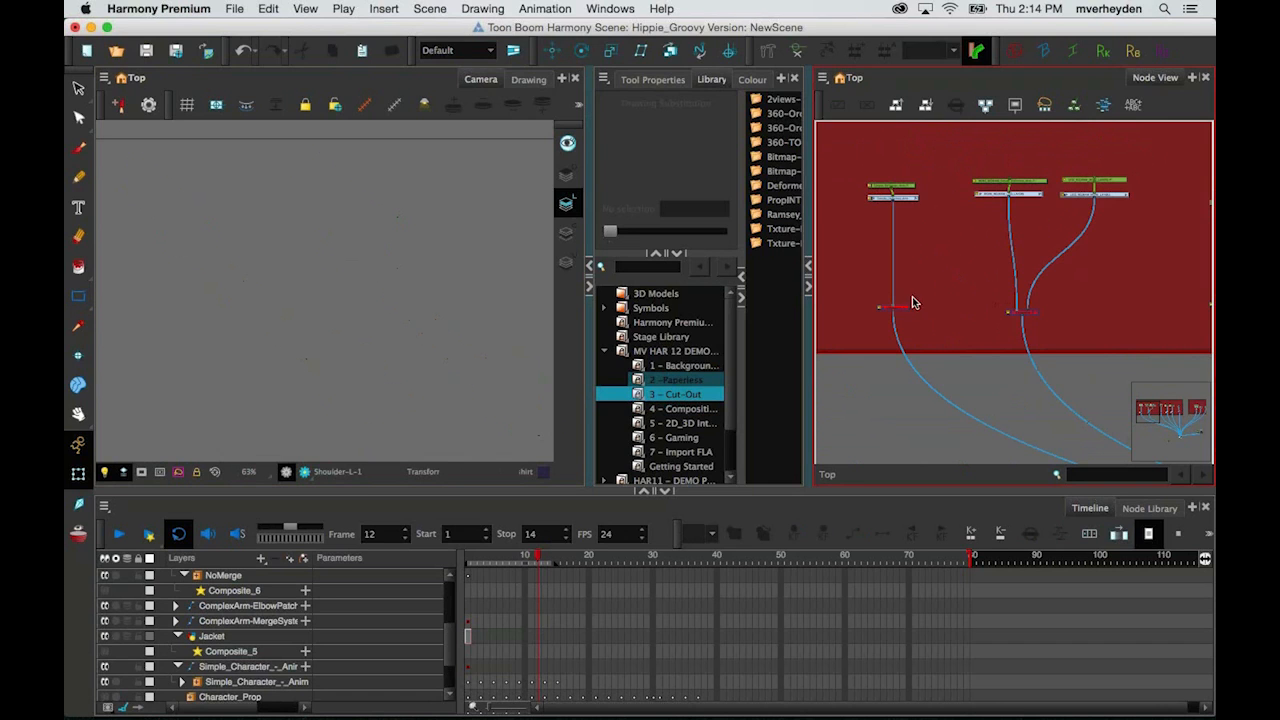
Step: Enable the composite node of the Simple_Deformer_Arm group and bring its arm into the camera view
click(899, 310)
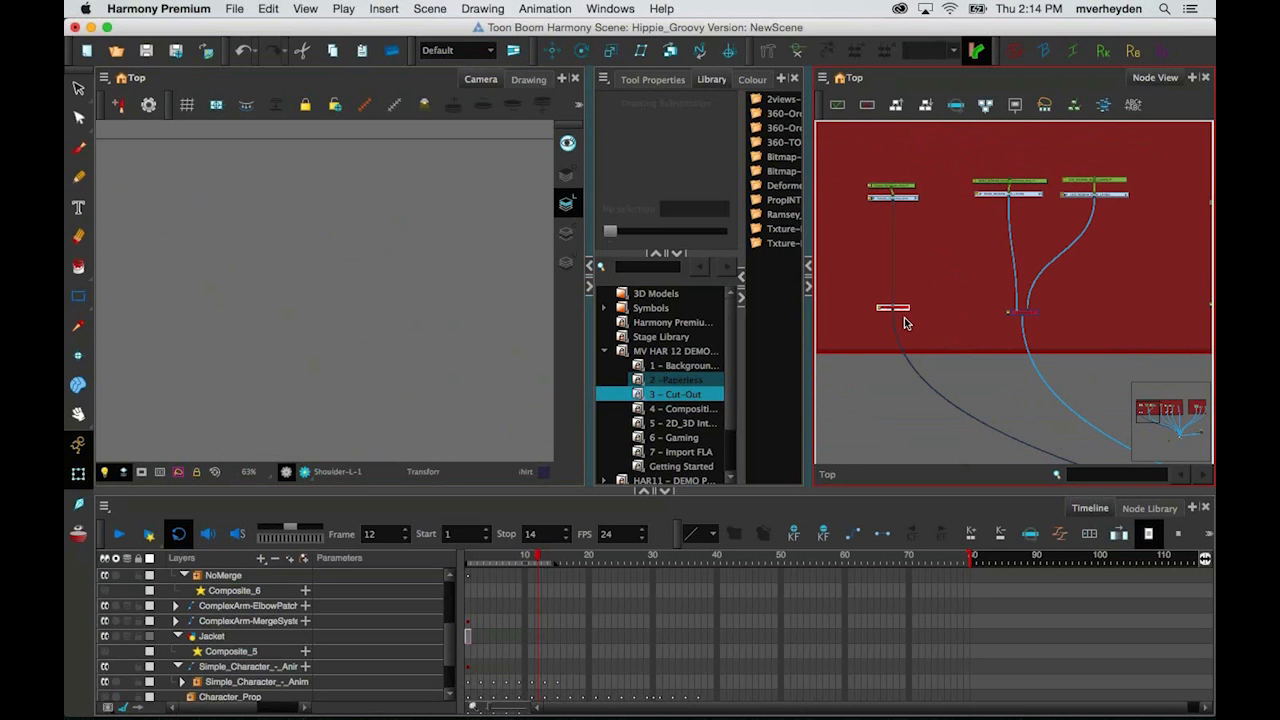
click(914, 367)
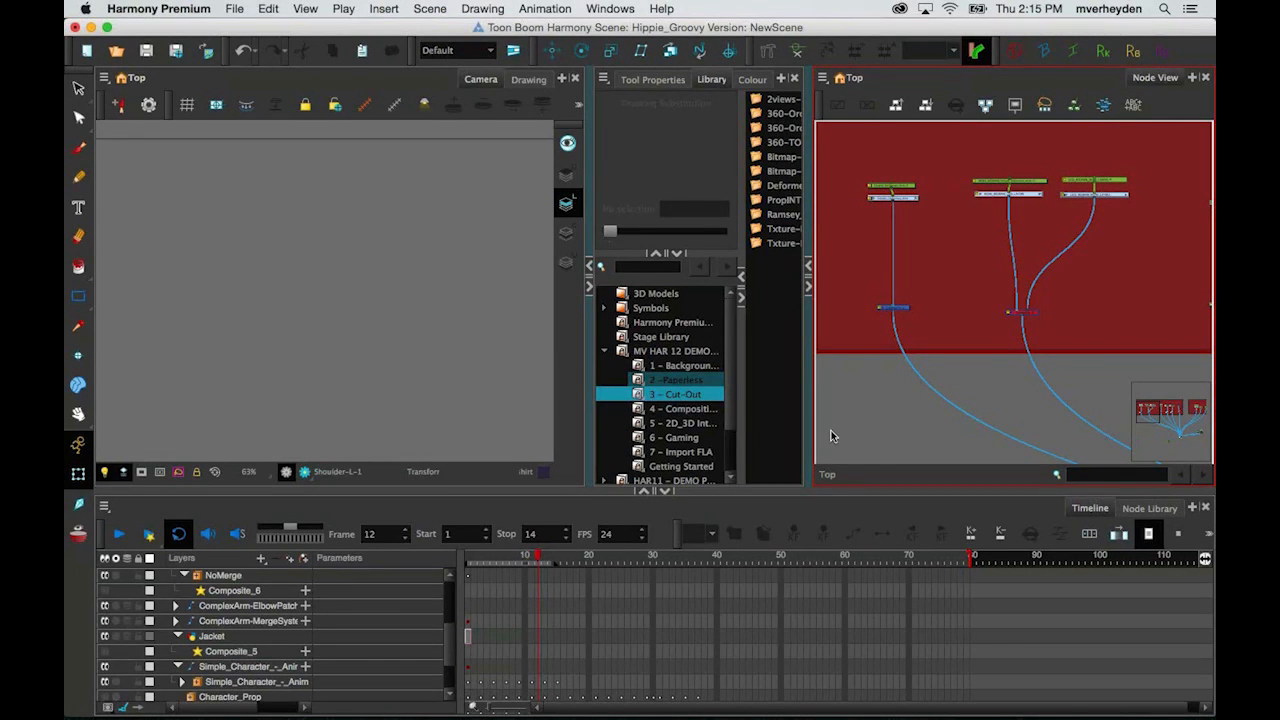
click(150, 319)
key(1)
drag(150, 319, 207, 293)
key(space)
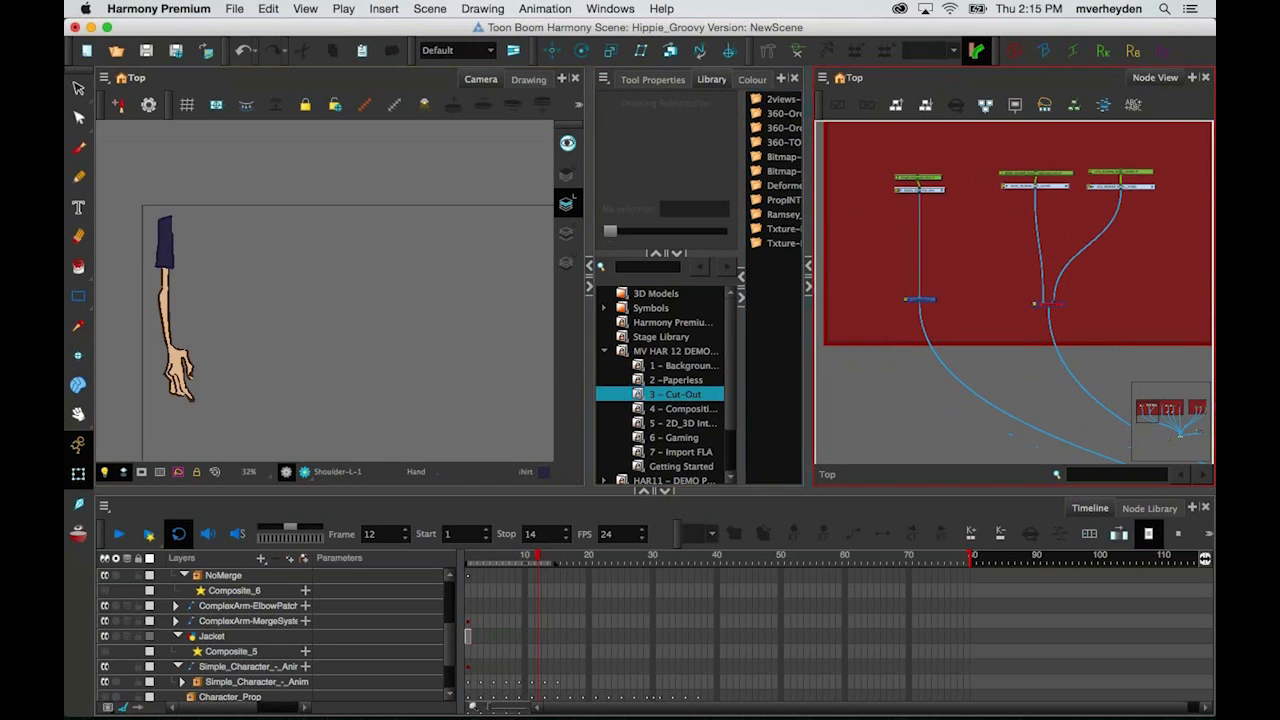
Step: Go to frame 3, select the arm, and display its deformation controls
click(475, 566)
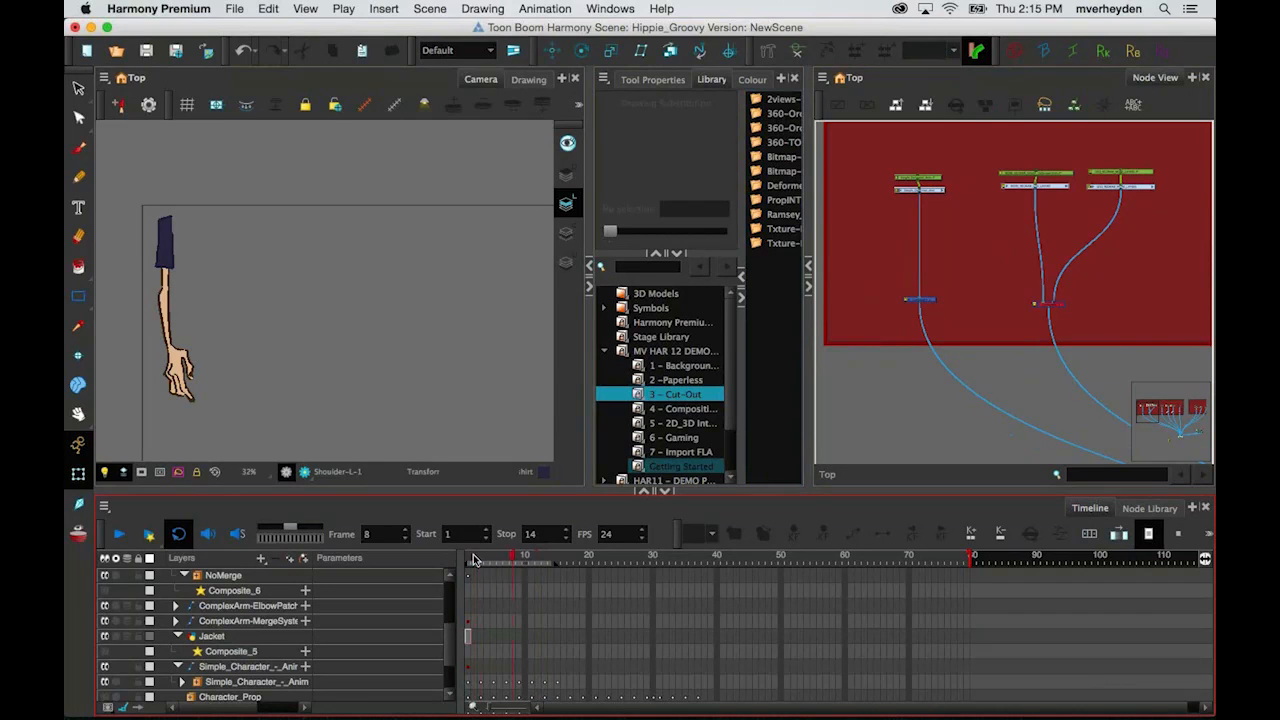
drag(220, 320, 326, 320)
scroll(281, 299, up, 1)
click(281, 299)
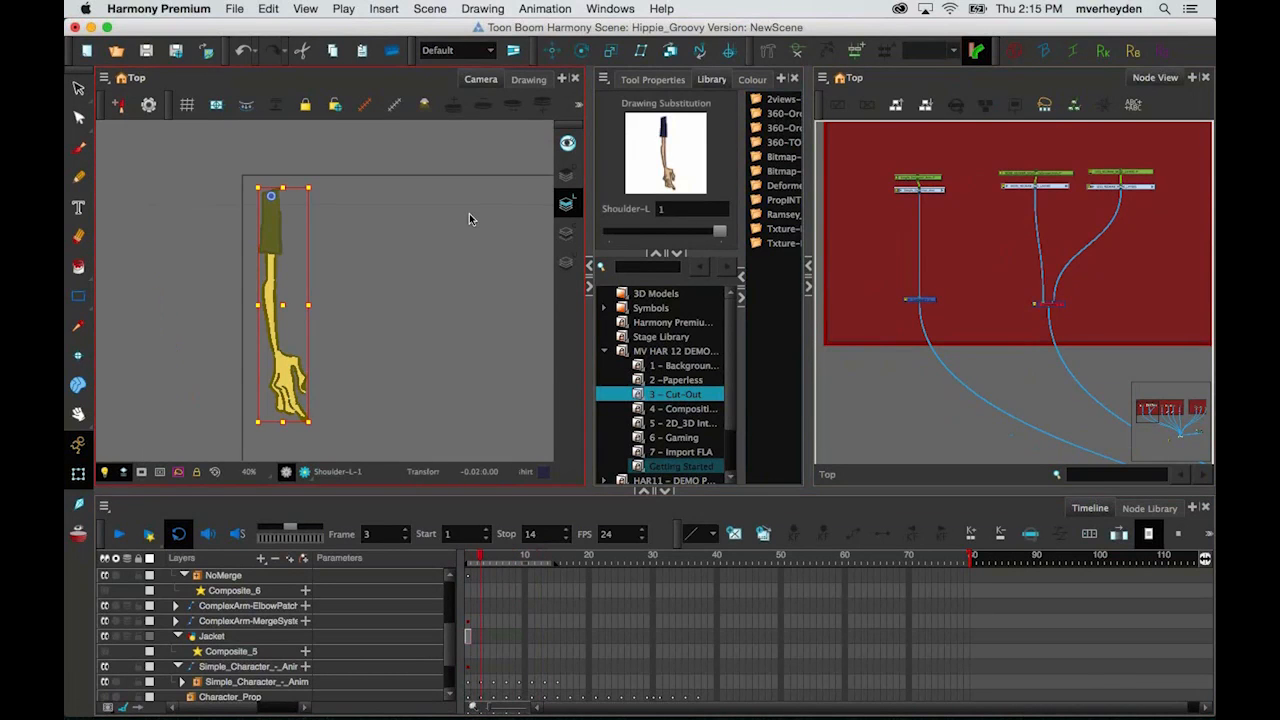
click(794, 58)
click(407, 306)
scroll(945, 191, up, 2)
Step: Enter the Simple_Deformer_Arm group and examine its Shoulder-L drawing and Deformation-Shoulder-L nodes
click(945, 191)
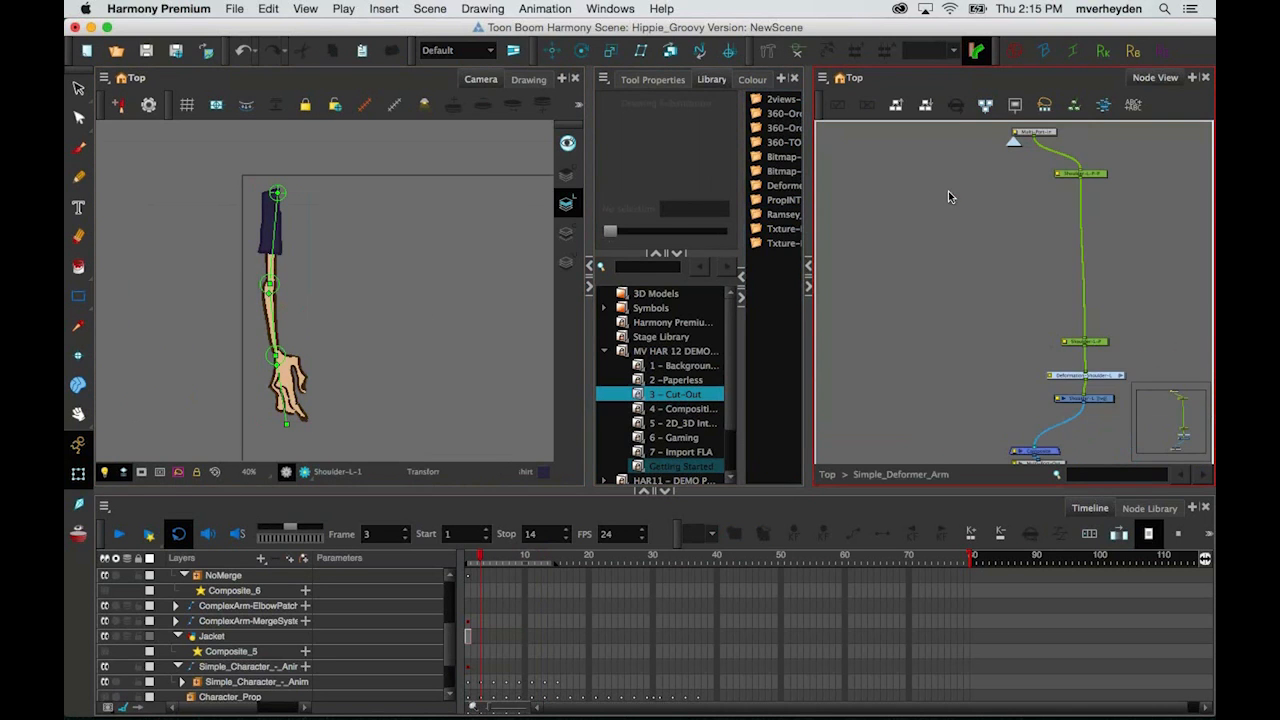
drag(1033, 261, 975, 219)
drag(1006, 397, 1039, 433)
click(1045, 416)
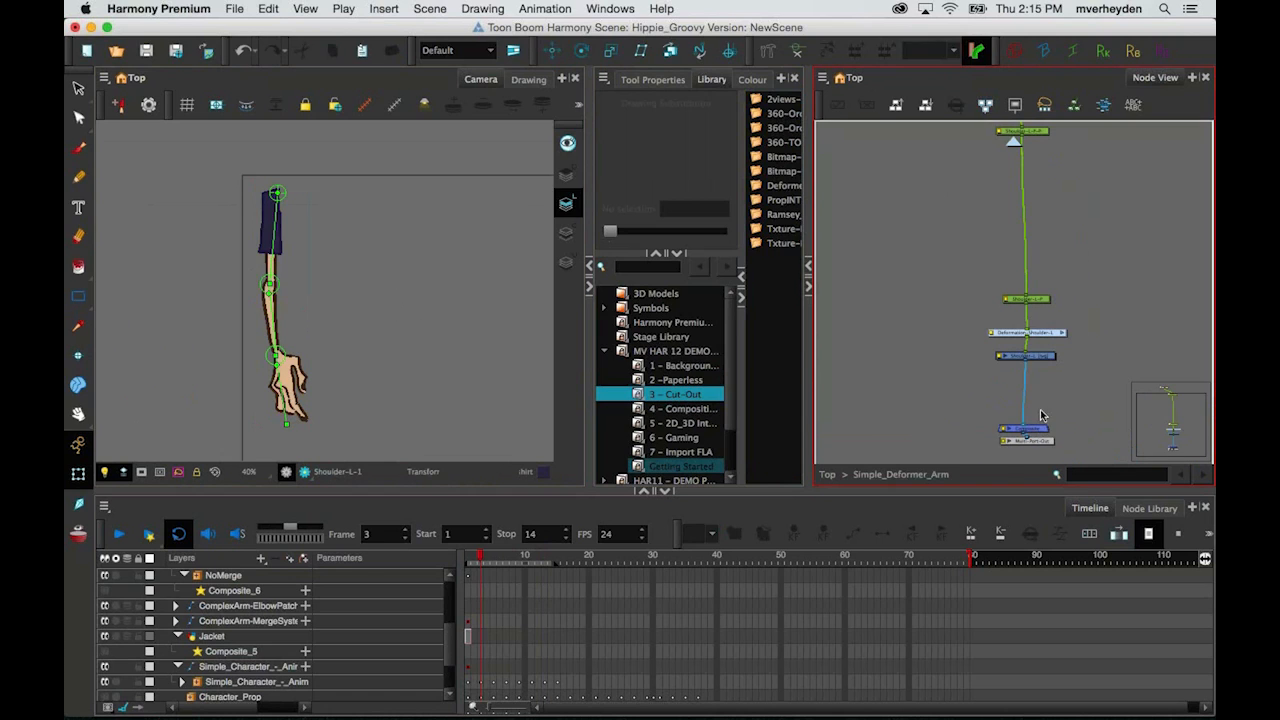
click(1038, 357)
scroll(1036, 358, up, 2)
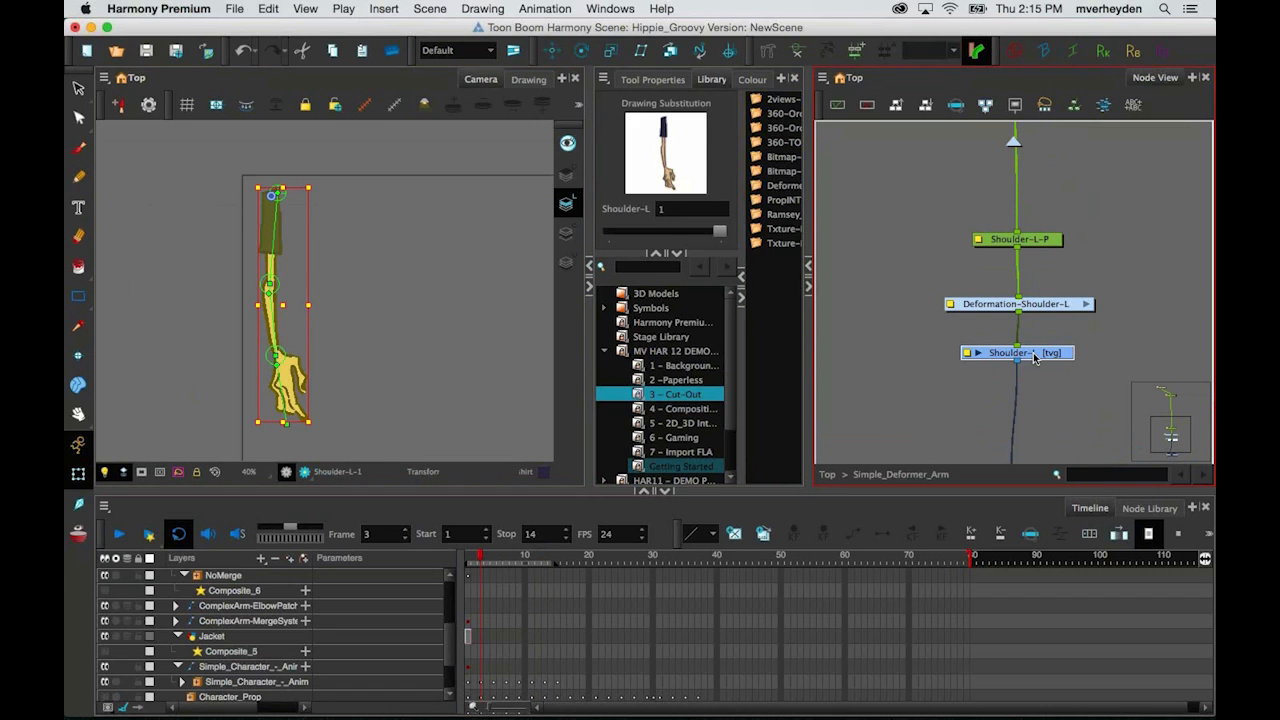
click(1044, 316)
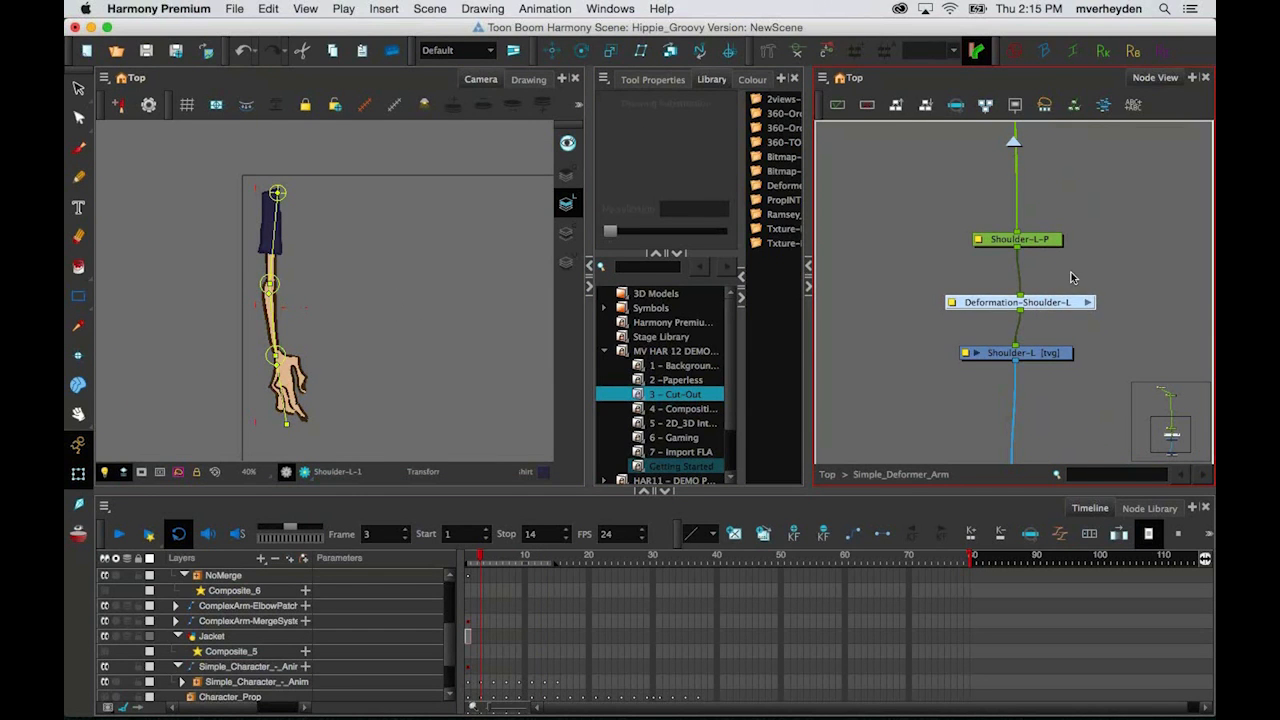
Step: Bend the arm sharply at the elbow with its deformer so the forearm points upward
click(348, 344)
drag(294, 236, 307, 211)
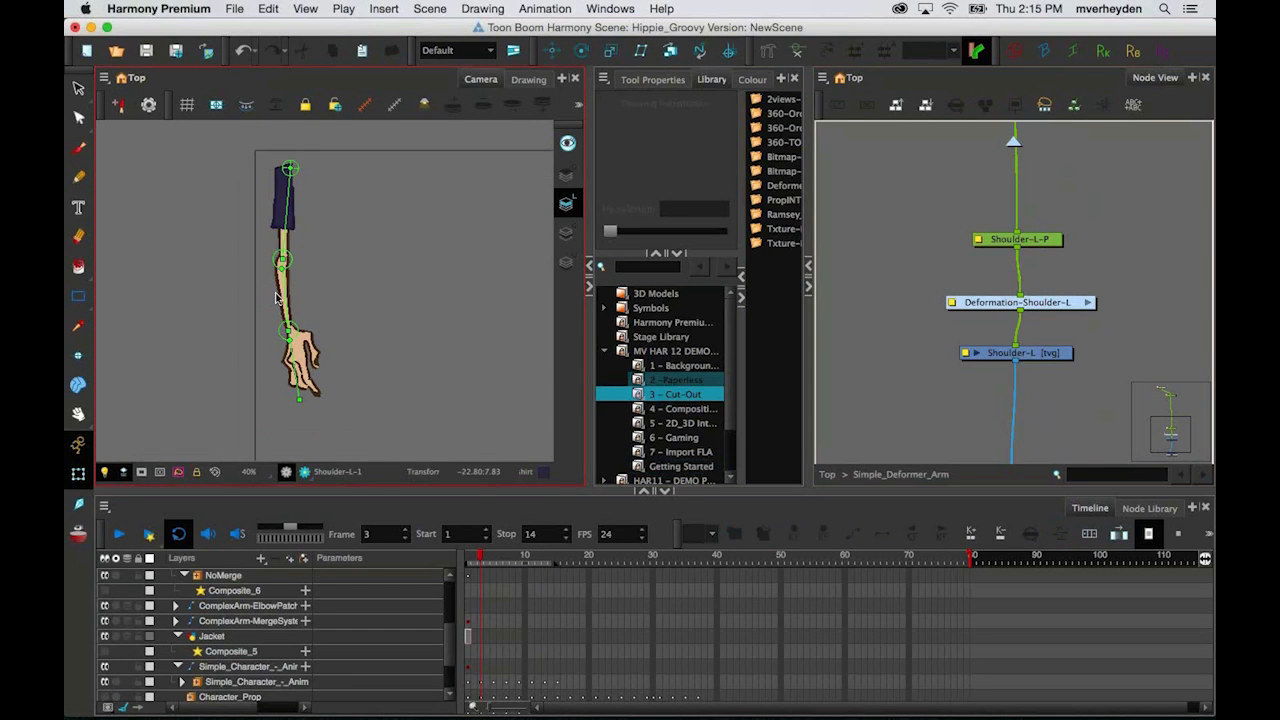
scroll(282, 270, up, 3)
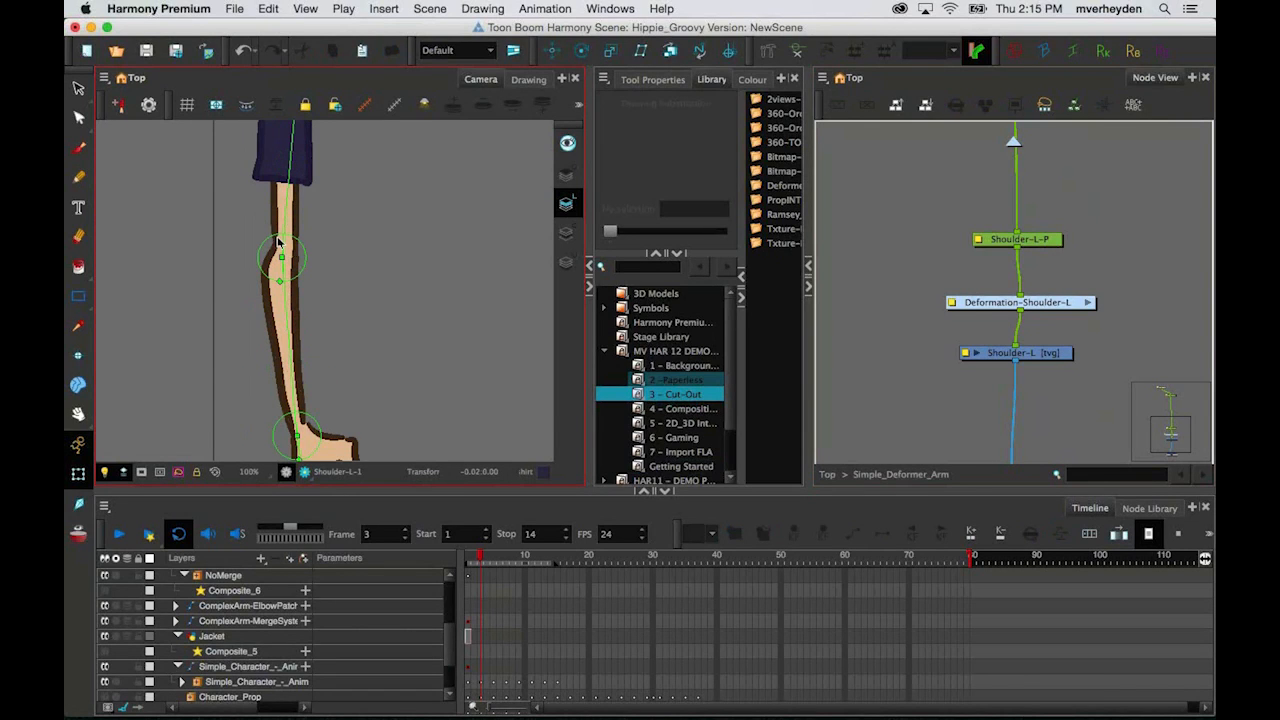
click(285, 306)
drag(285, 306, 285, 402)
key(space)
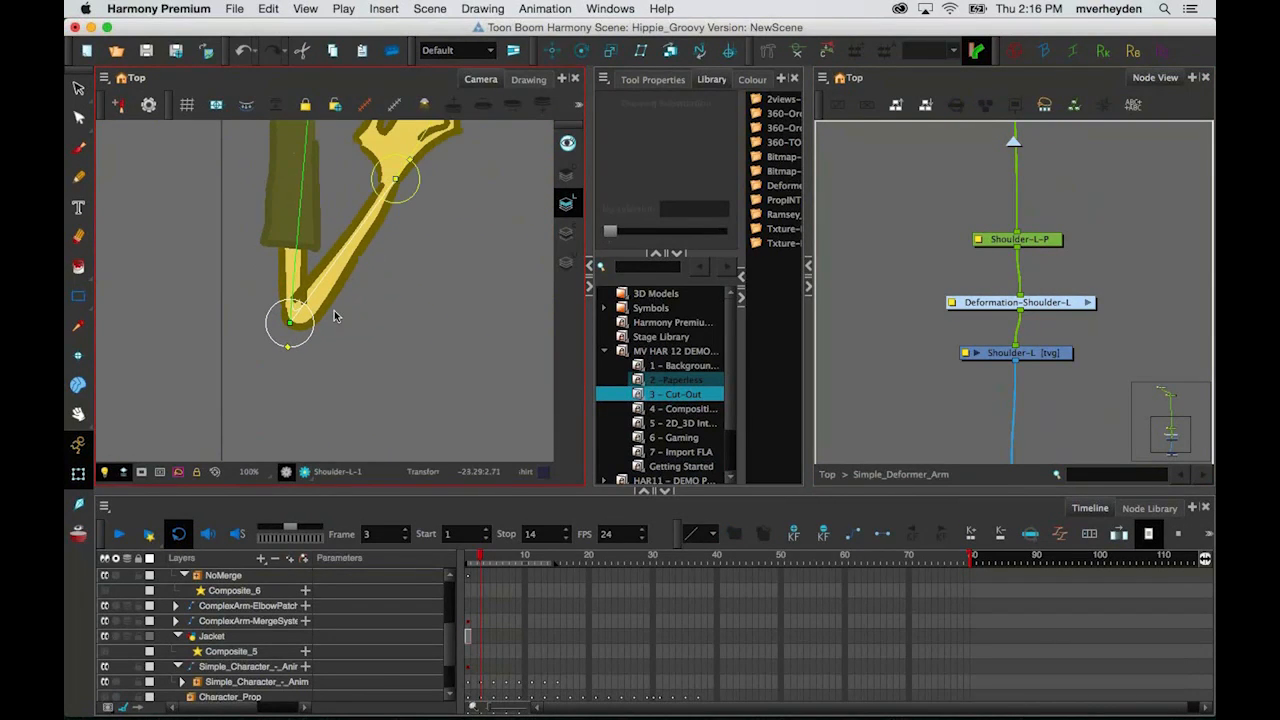
Step: Fold the deformer arm's forearm up close to the sleeve, and swing it back down below the elbow
key(space)
key(space)
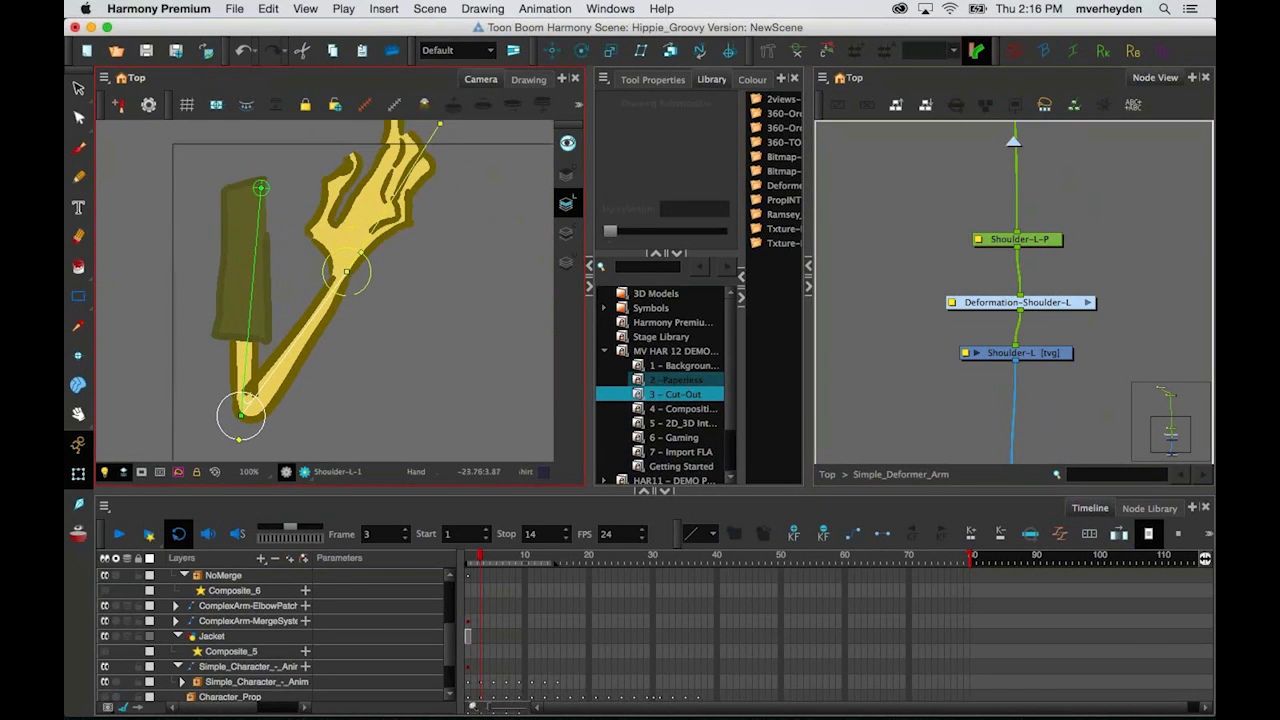
scroll(348, 296, down, 2)
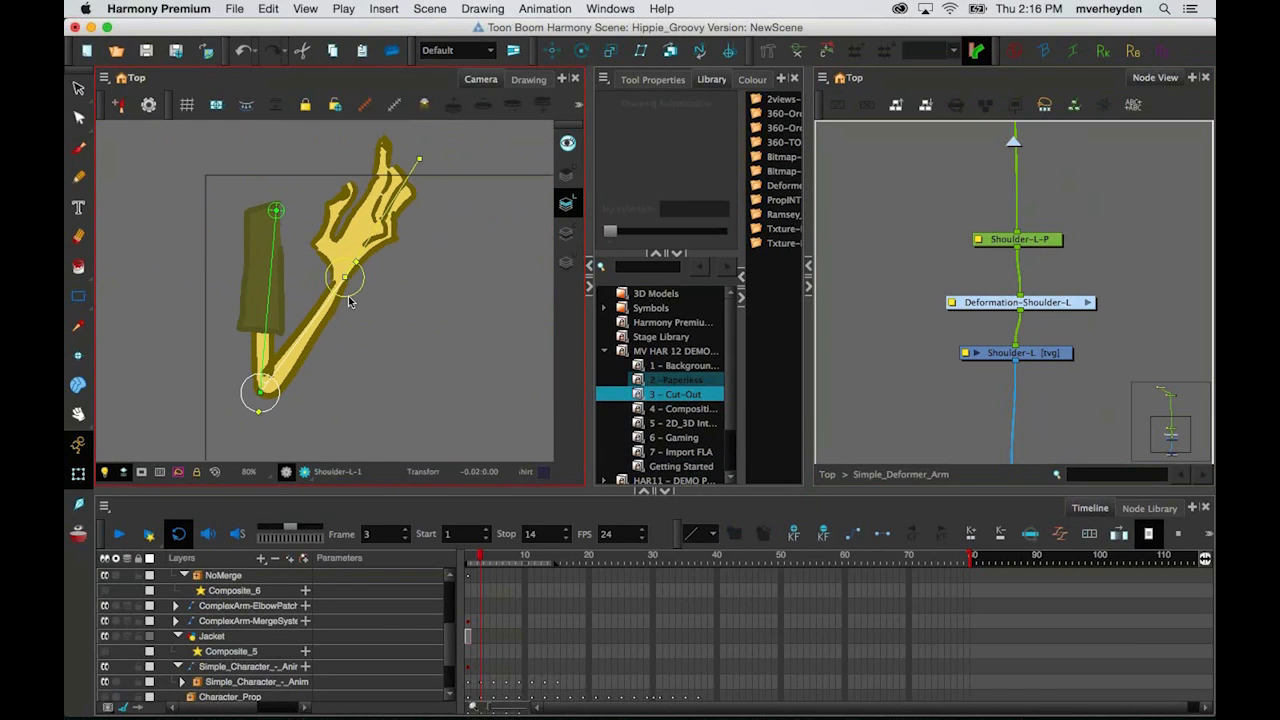
drag(348, 296, 344, 282)
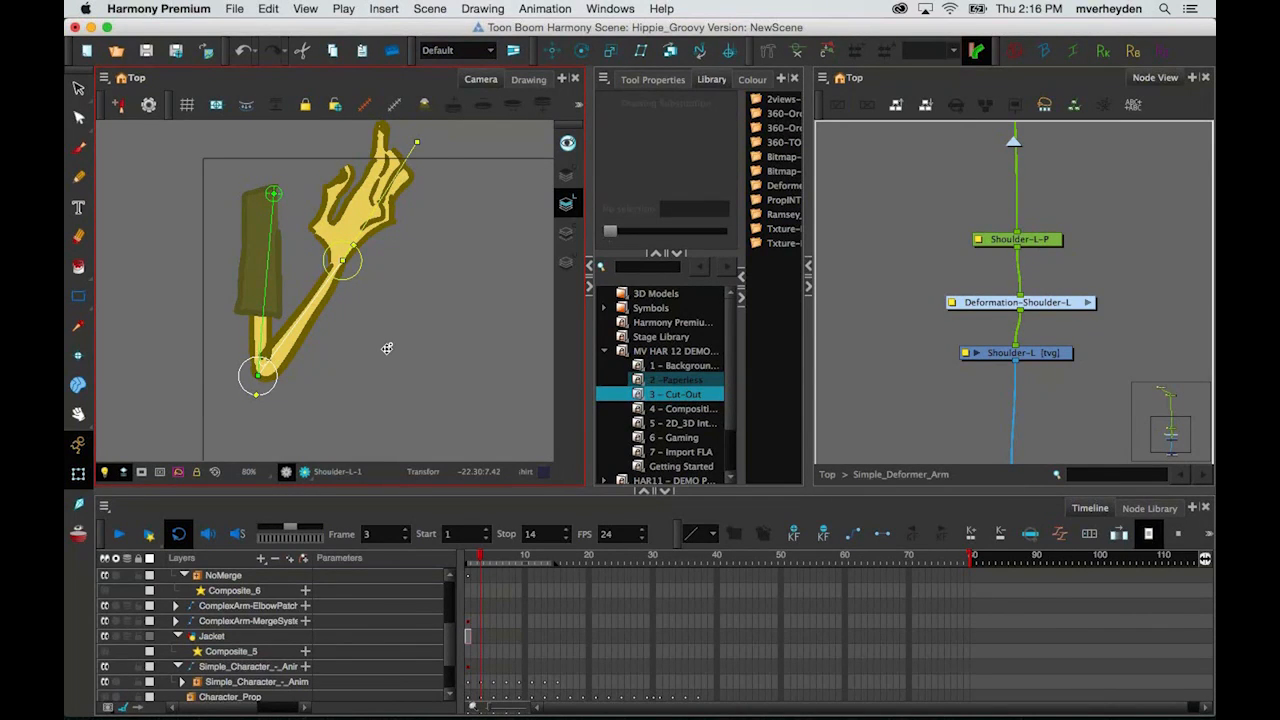
drag(315, 300, 279, 308)
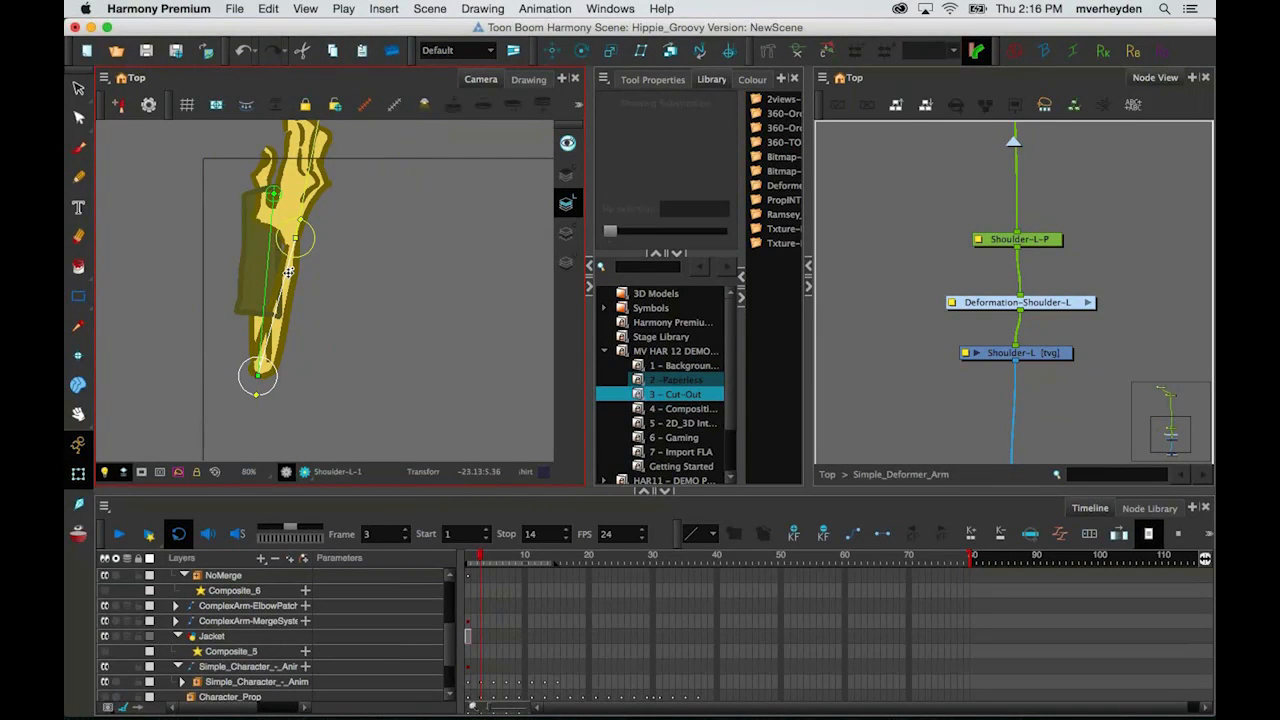
drag(287, 270, 236, 420)
scroll(256, 341, down, 1)
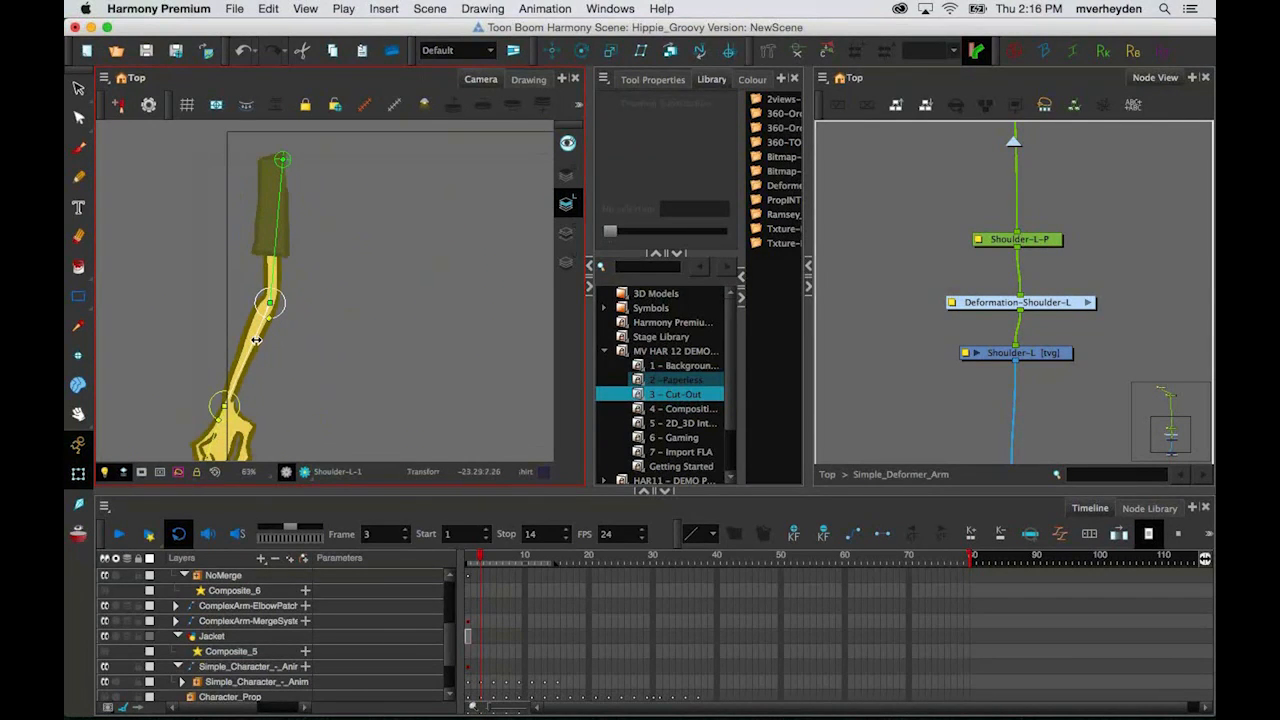
Step: Pose the deformer arm with its forearm roughly horizontal from the elbow and the hand bent downward at the wrist
drag(256, 341, 275, 293)
scroll(262, 288, up, 3)
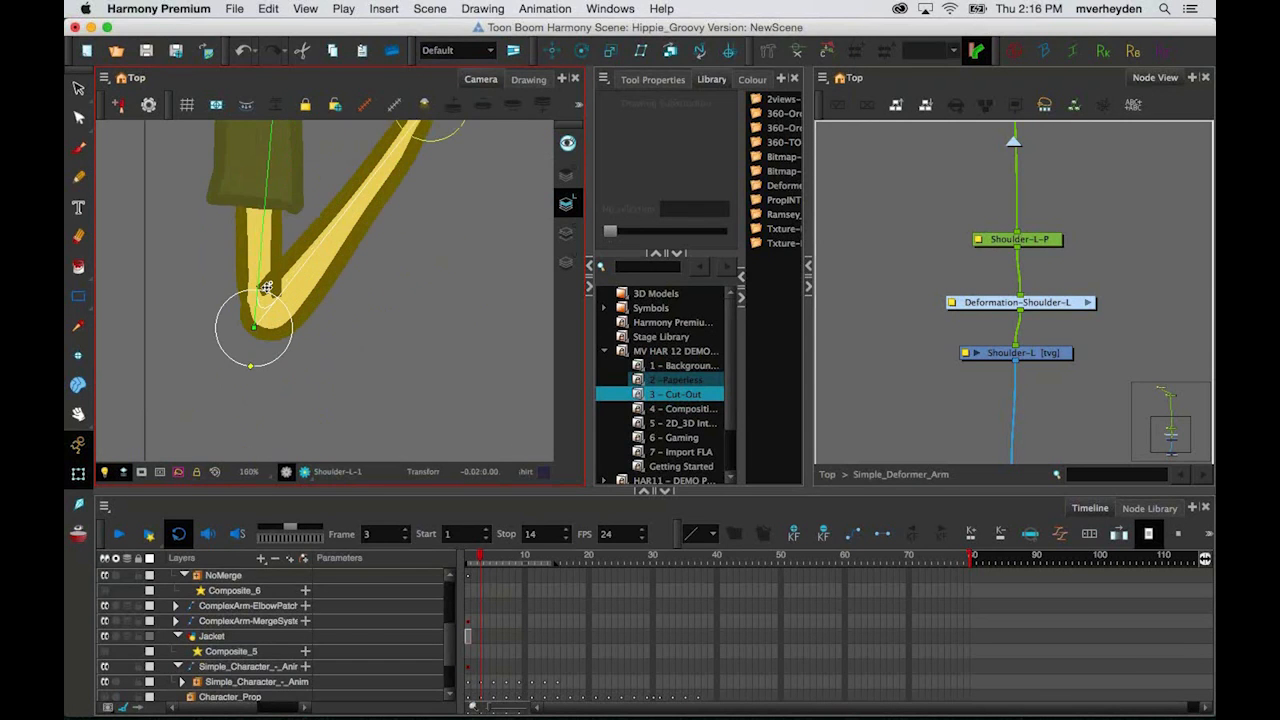
scroll(265, 288, down, 3)
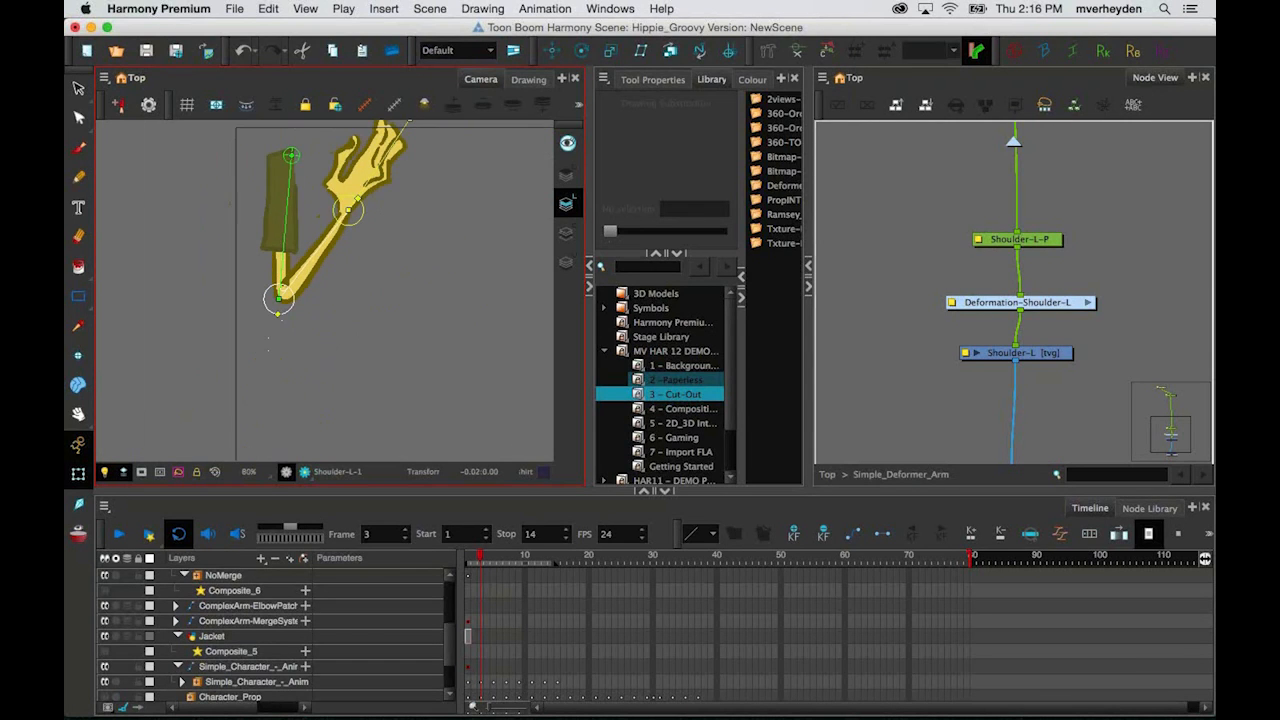
scroll(333, 292, down, 1)
drag(374, 170, 390, 232)
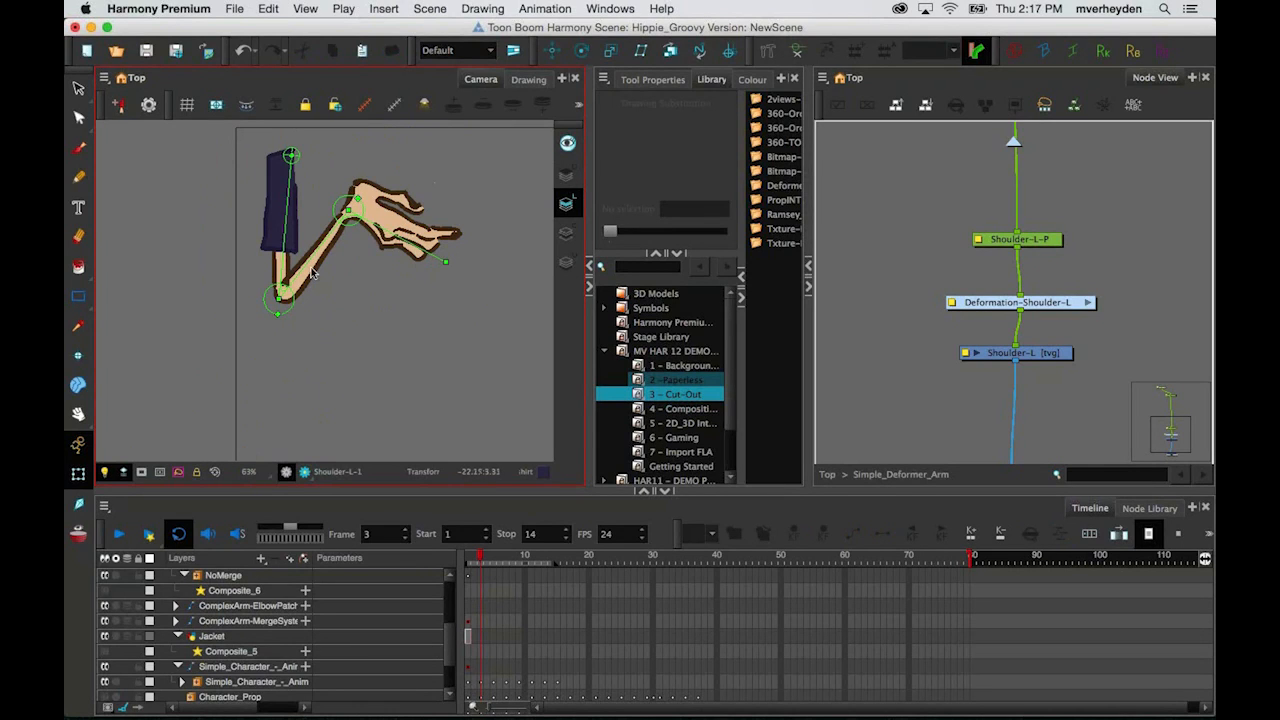
drag(328, 246, 275, 284)
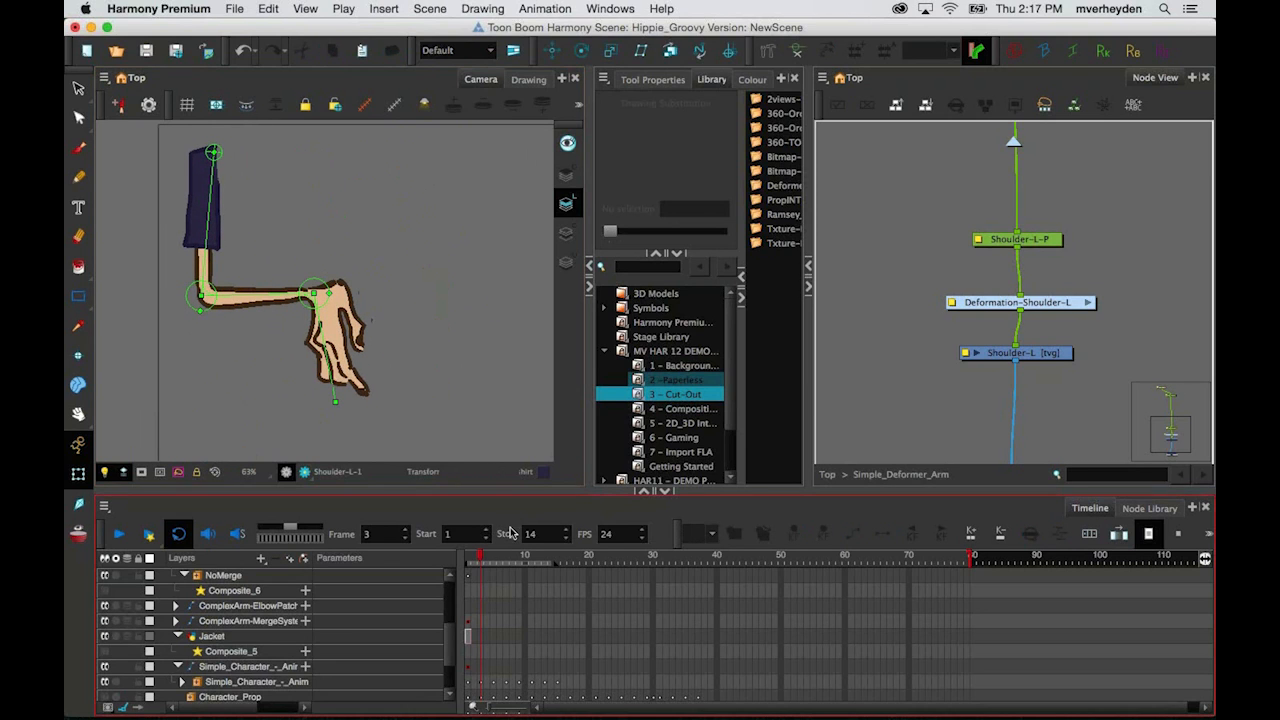
Step: Return to the Top level of the node network and disable the composite node of the Simple_Deformer_Arm group
click(957, 420)
scroll(957, 420, down, 5)
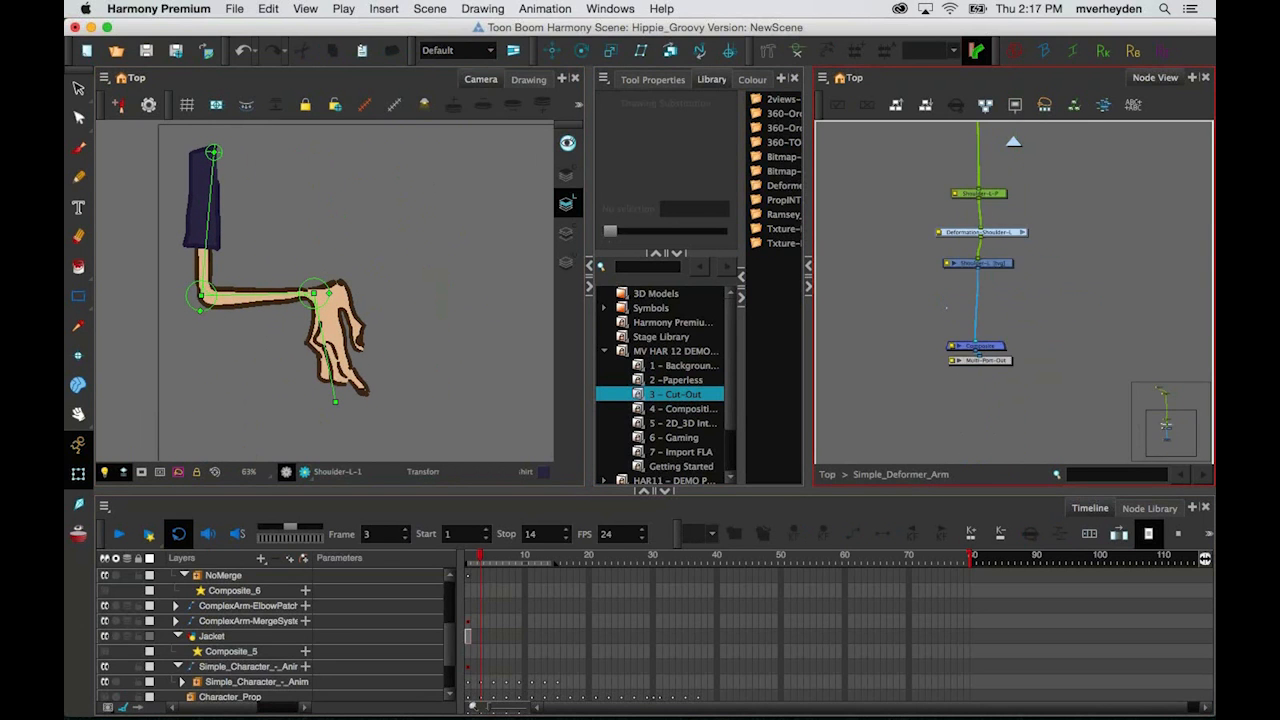
click(828, 474)
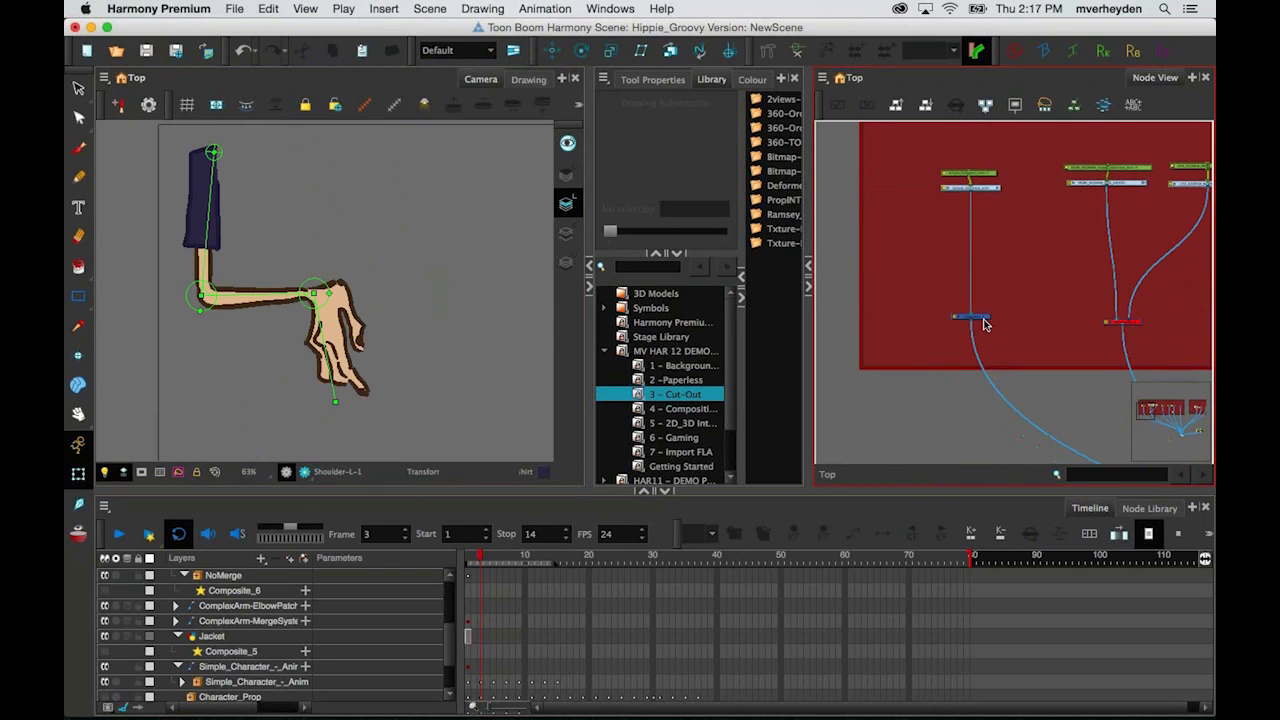
click(983, 320)
key(d)
Step: Enable the composite node of the ComplexArm-ElbowPatch group and bring the character's arms into the camera view
drag(987, 322, 829, 335)
mouse_move(1203, 292)
mouse_down()
mouse_move(1130, 278)
mouse_move(1043, 297)
mouse_up()
scroll(1043, 297, up, 3)
drag(1005, 345, 905, 347)
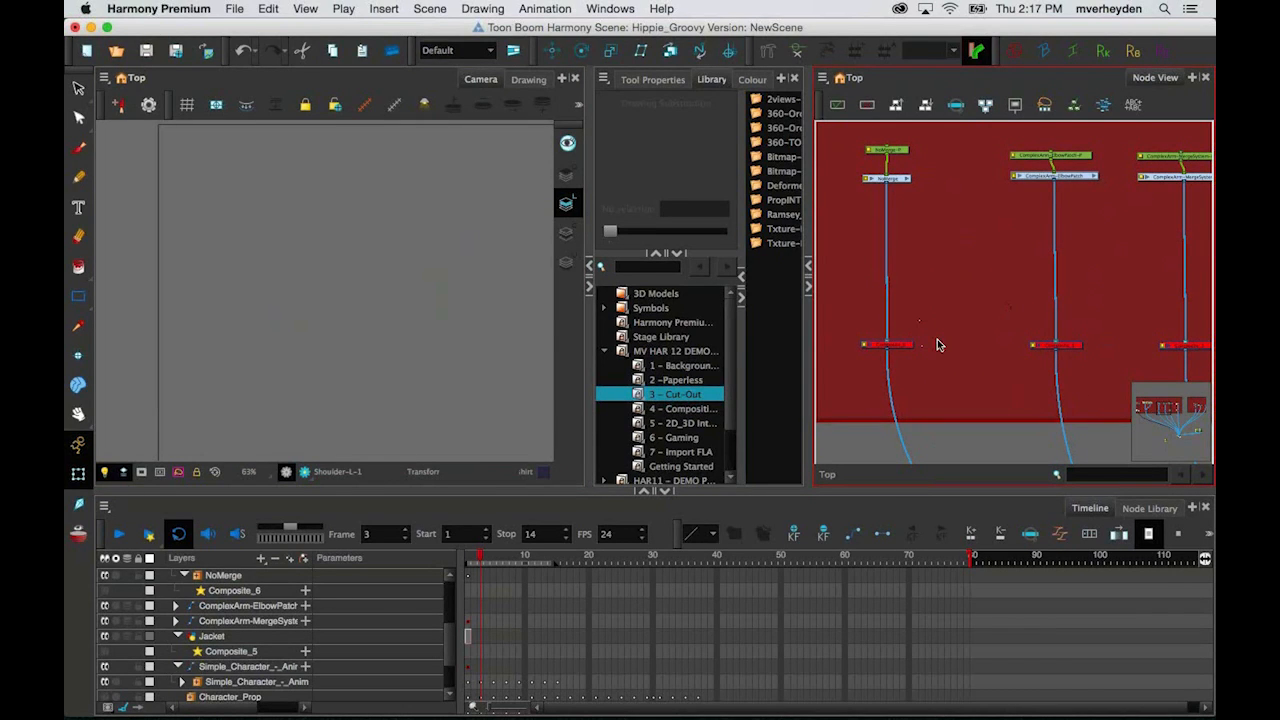
click(938, 341)
drag(1068, 346, 992, 344)
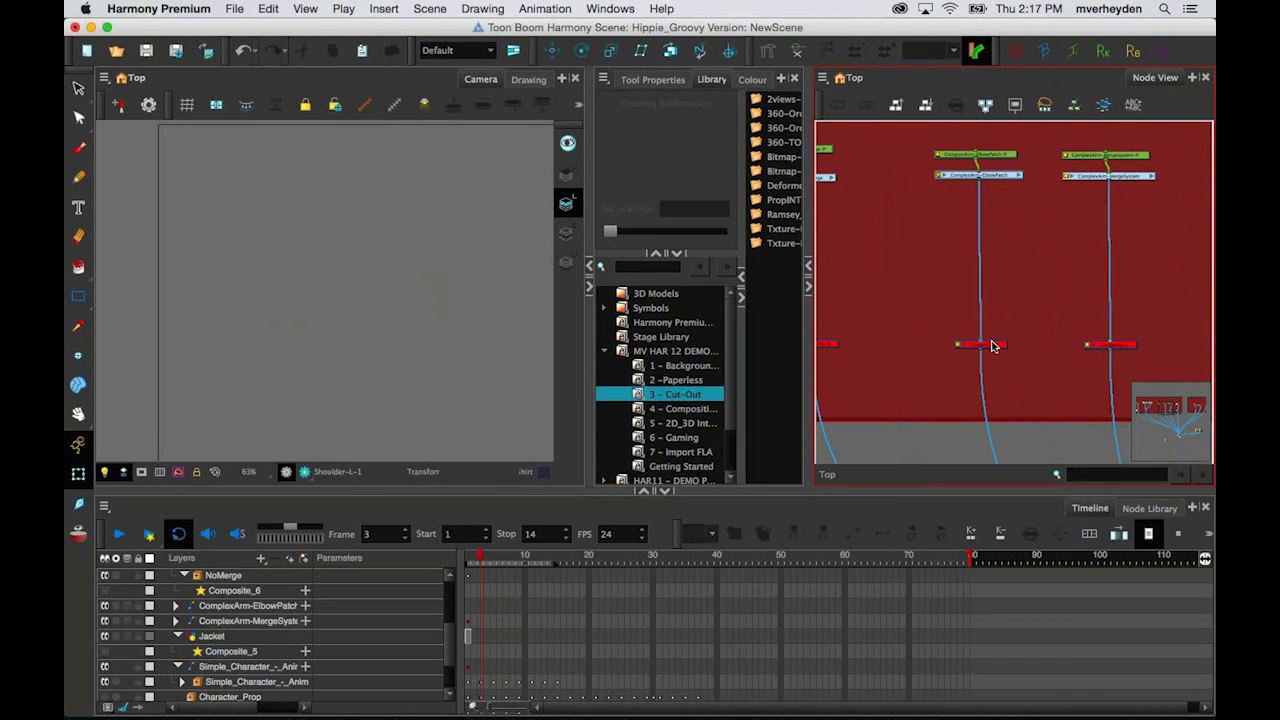
scroll(988, 332, down, 2)
scroll(1020, 355, up, 3)
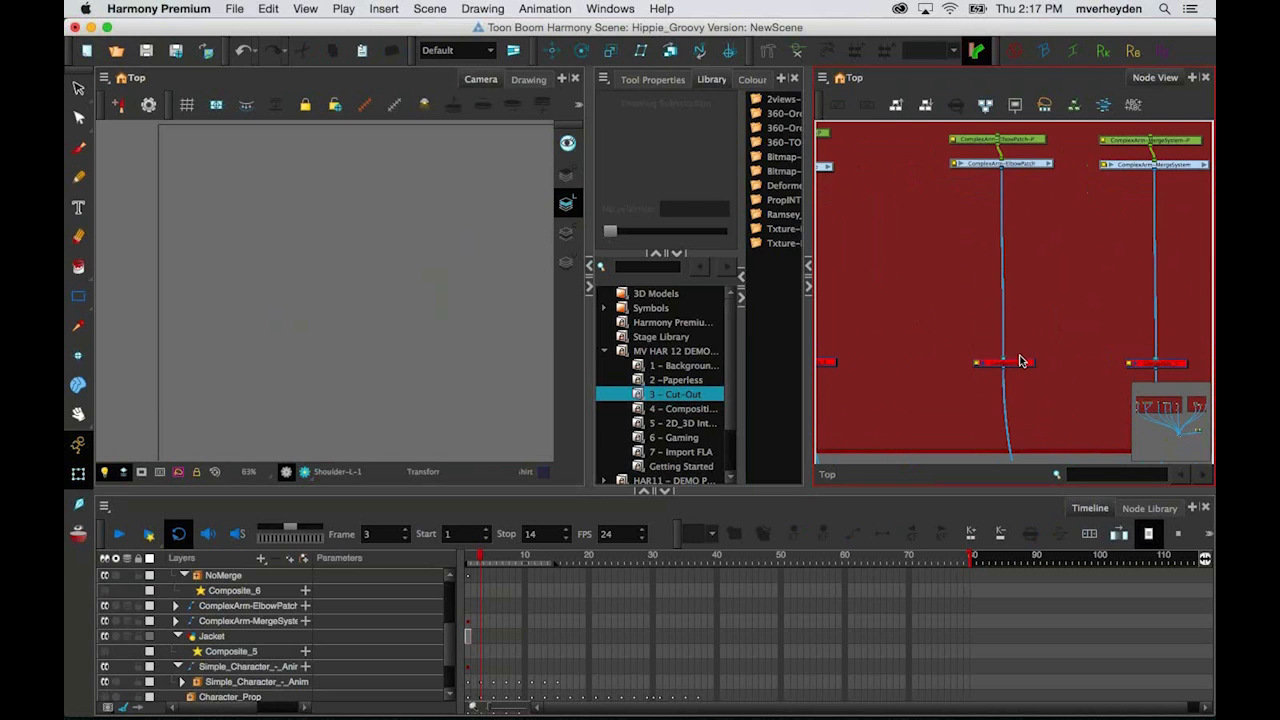
click(1025, 362)
key(a)
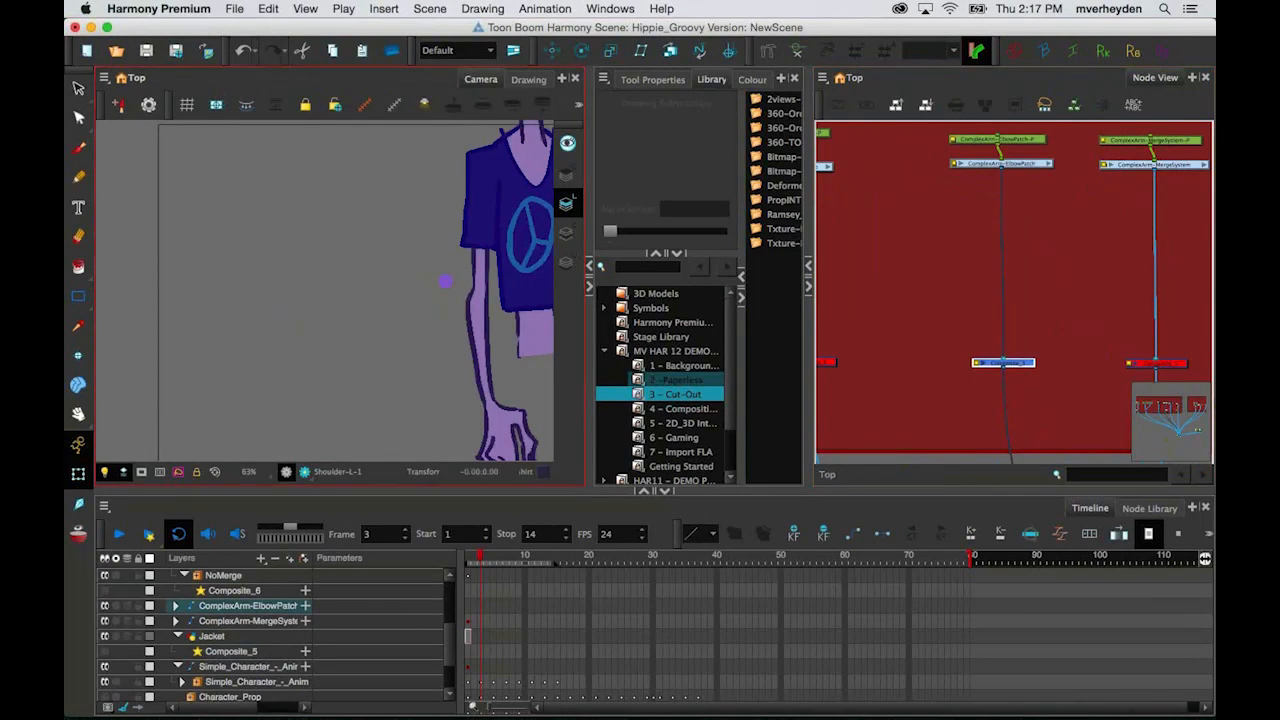
click(382, 377)
drag(394, 366, 234, 312)
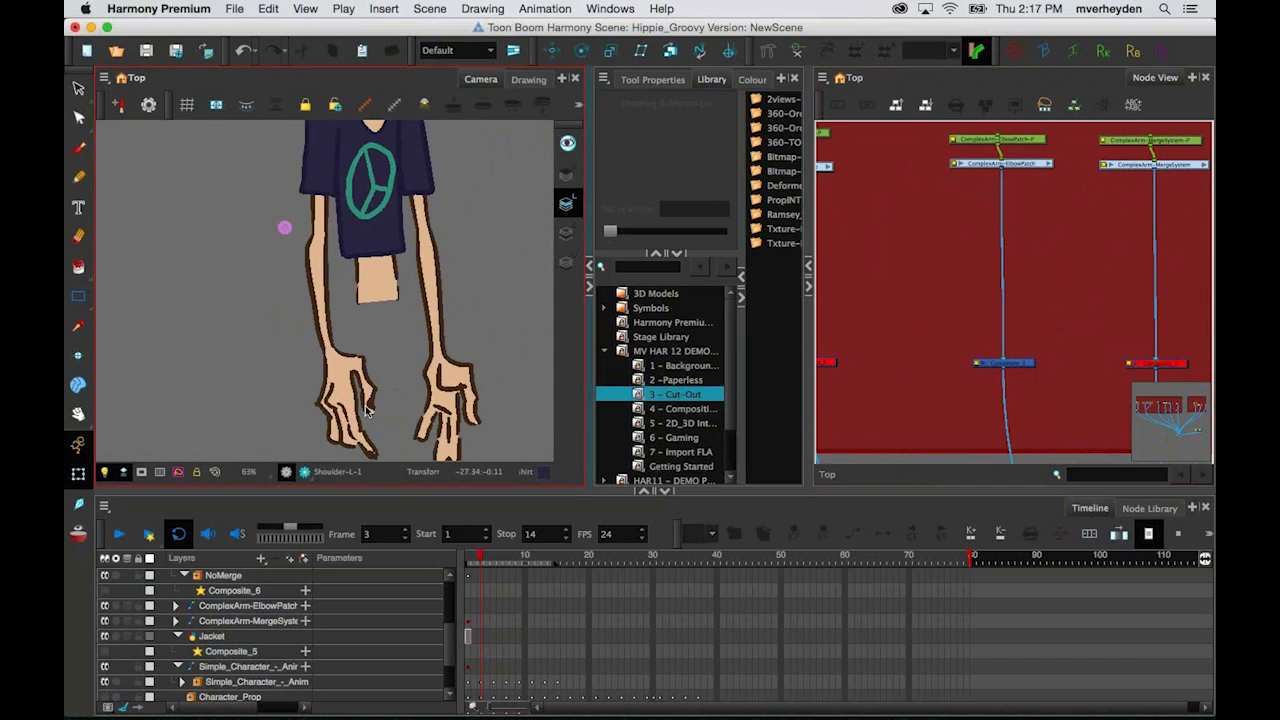
Step: Enter the ComplexArm-ElbowPatch group and examine its nodes and the separate left hand, lower arm and upper arm drawings
click(1049, 164)
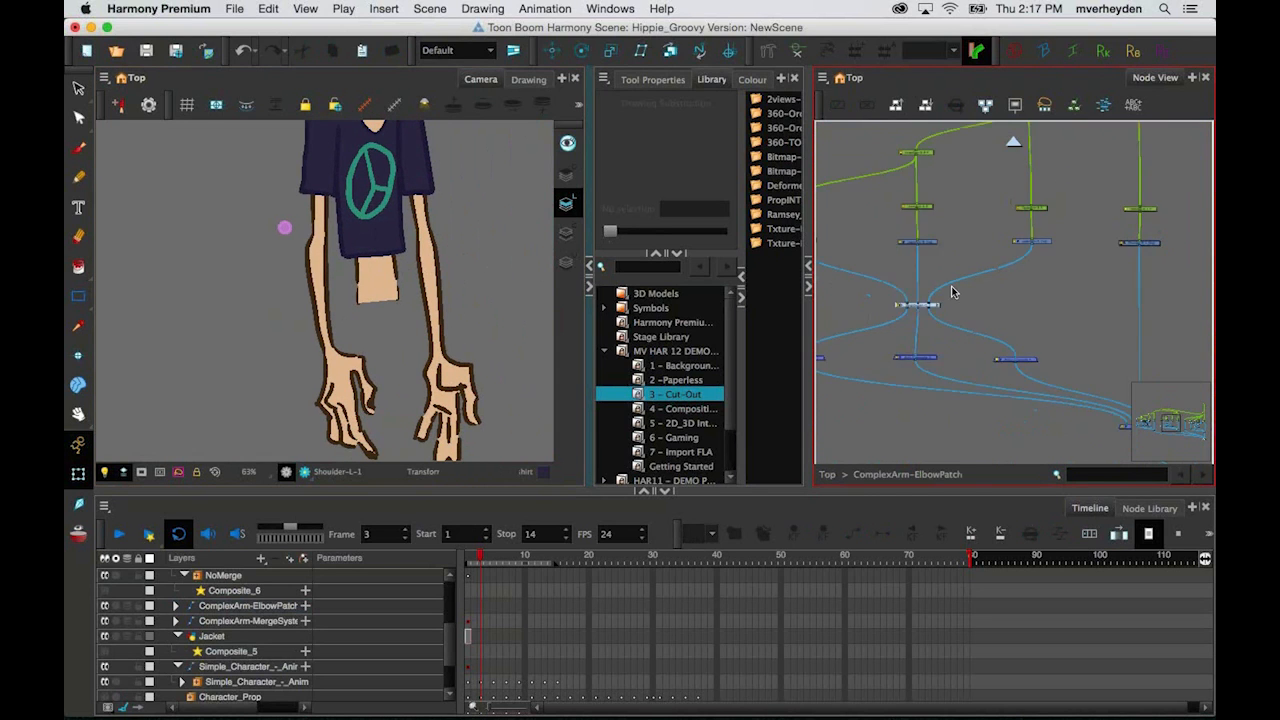
drag(960, 275, 928, 257)
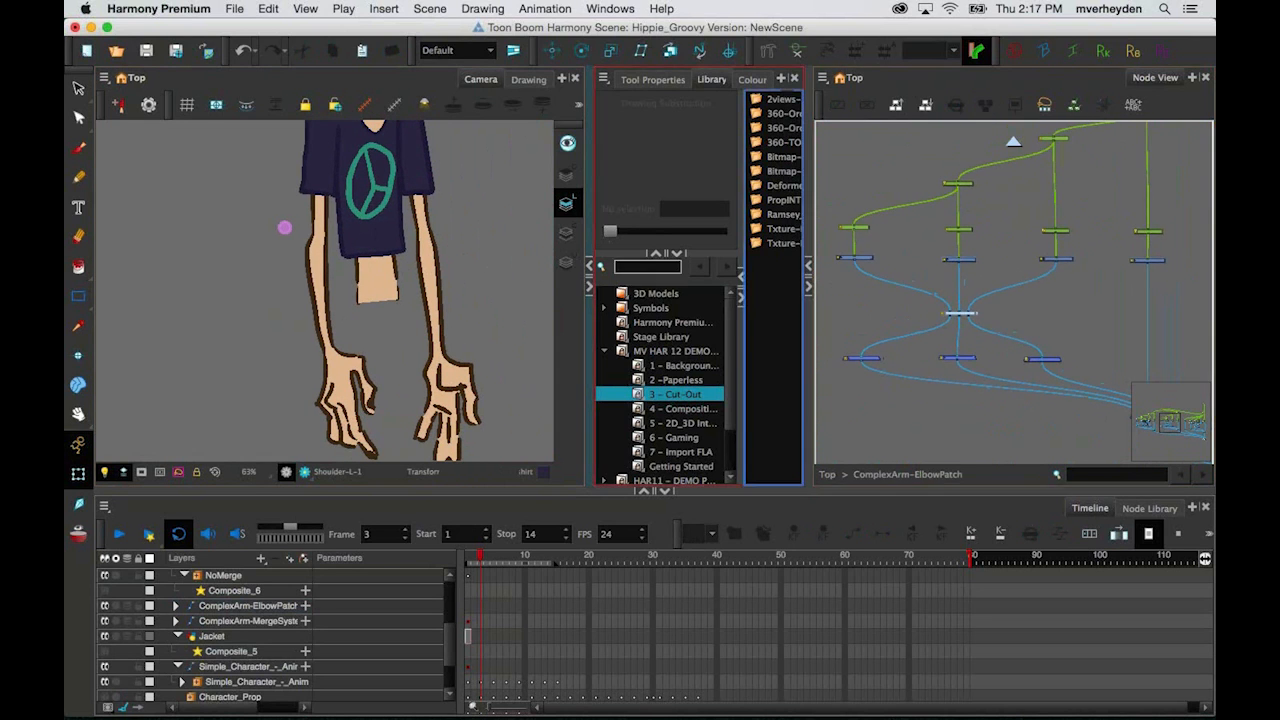
click(357, 381)
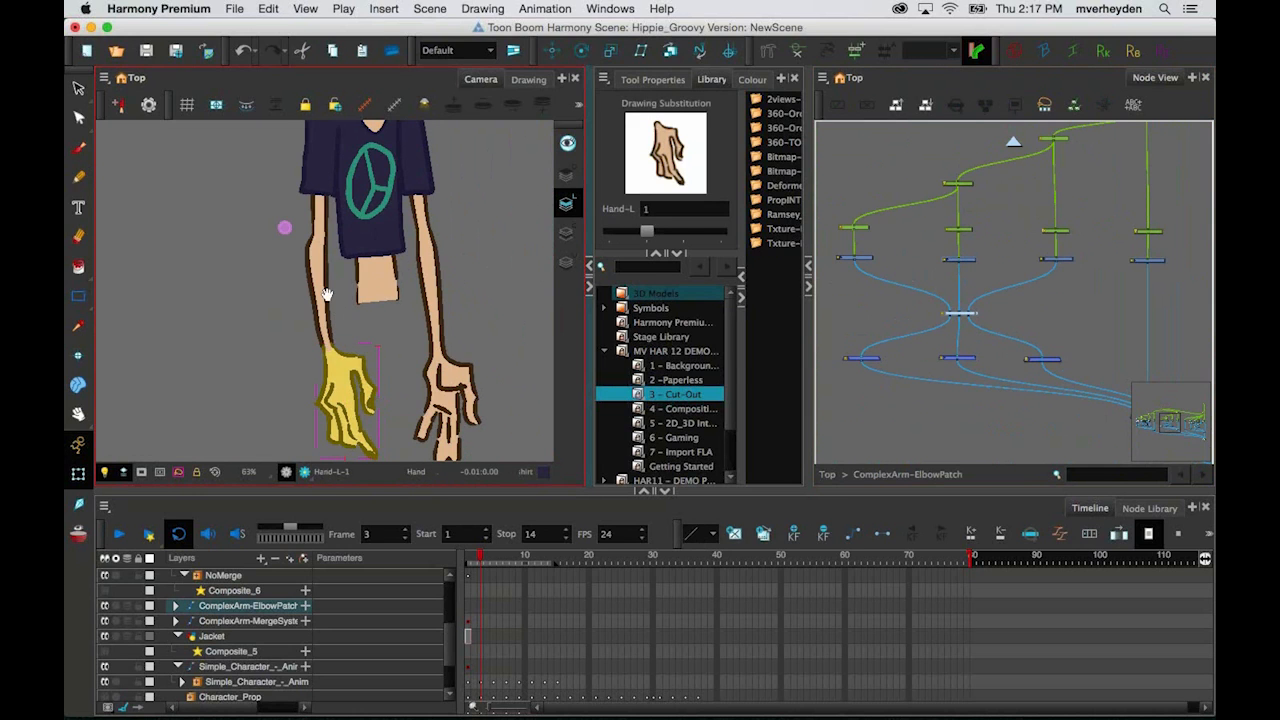
drag(327, 294, 335, 303)
click(325, 284)
drag(326, 246, 342, 261)
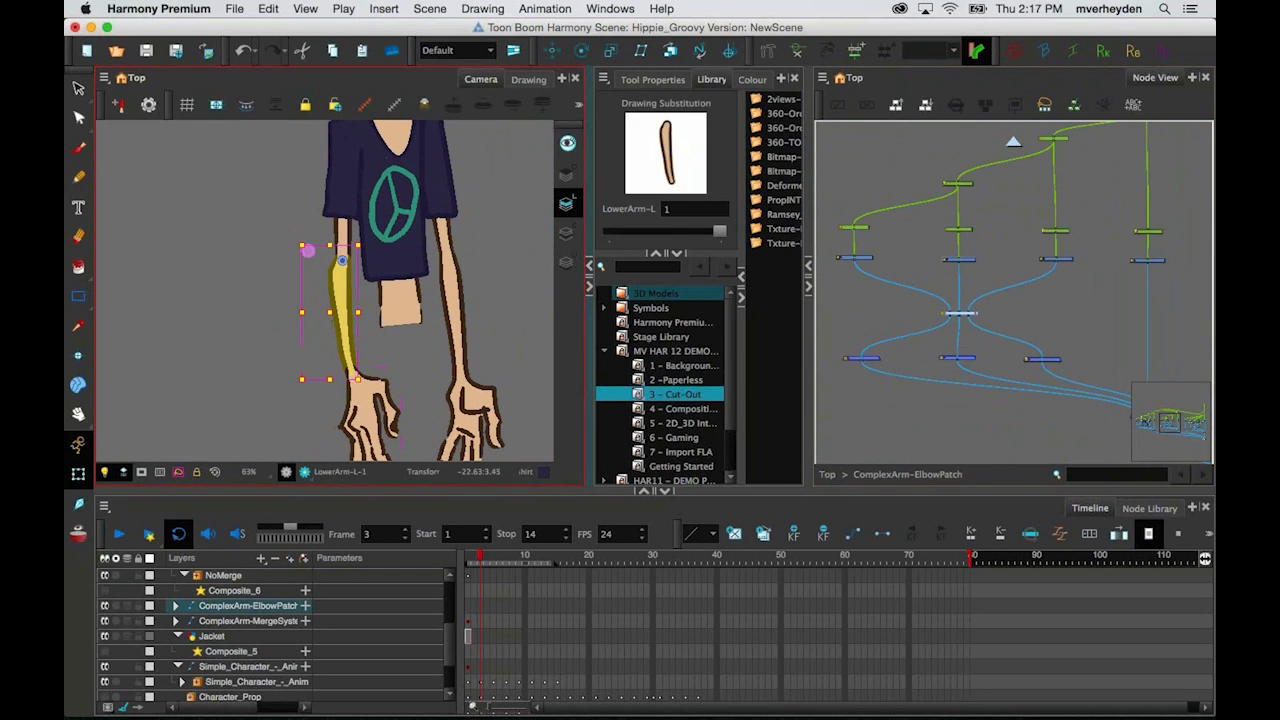
click(342, 234)
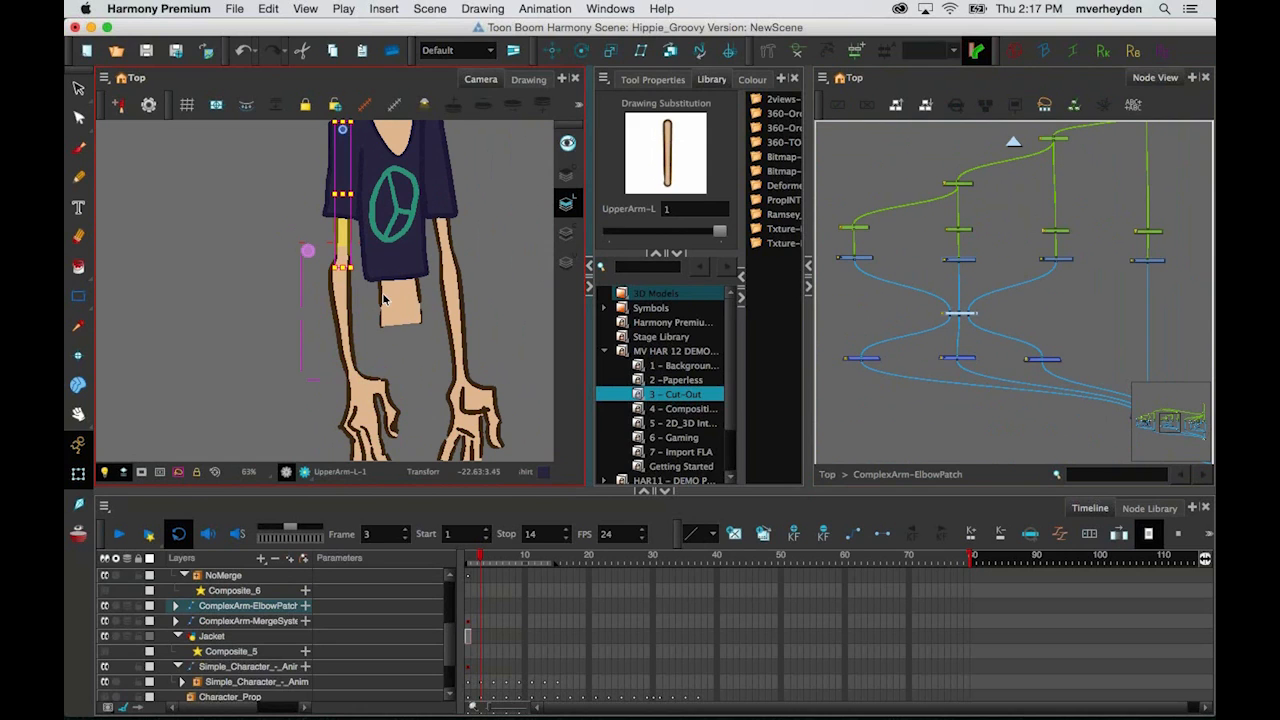
click(348, 315)
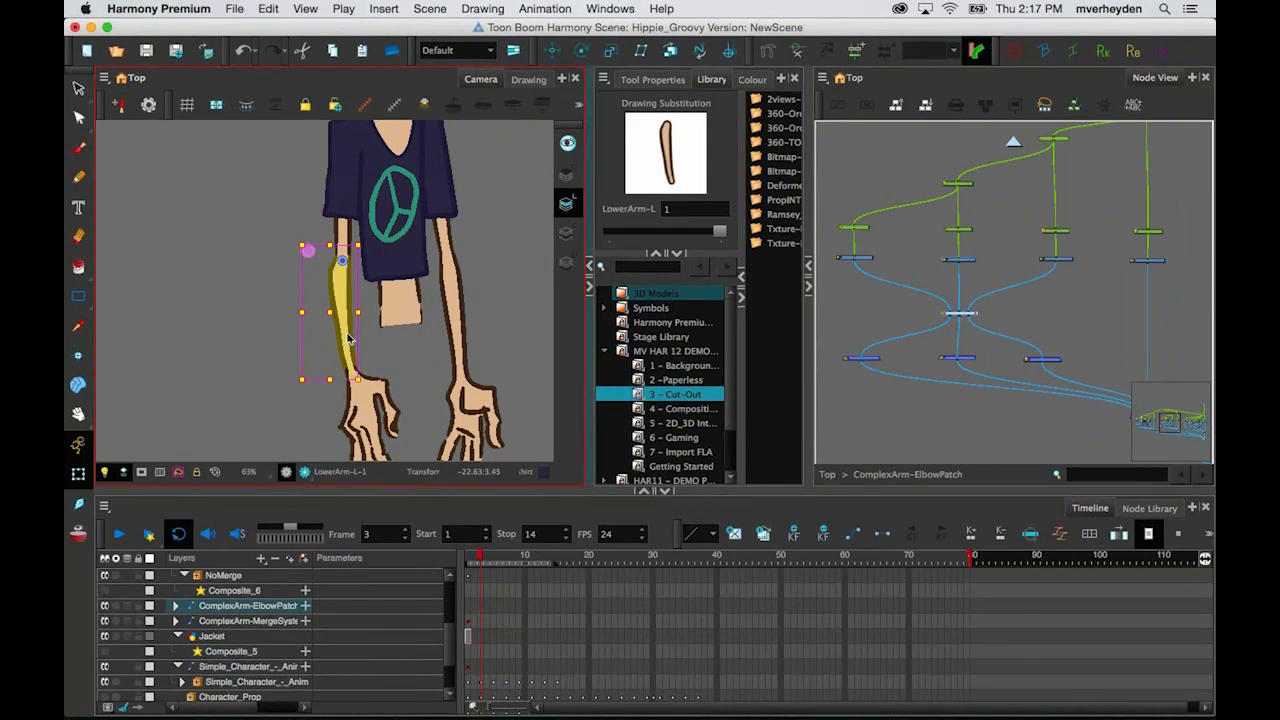
click(364, 398)
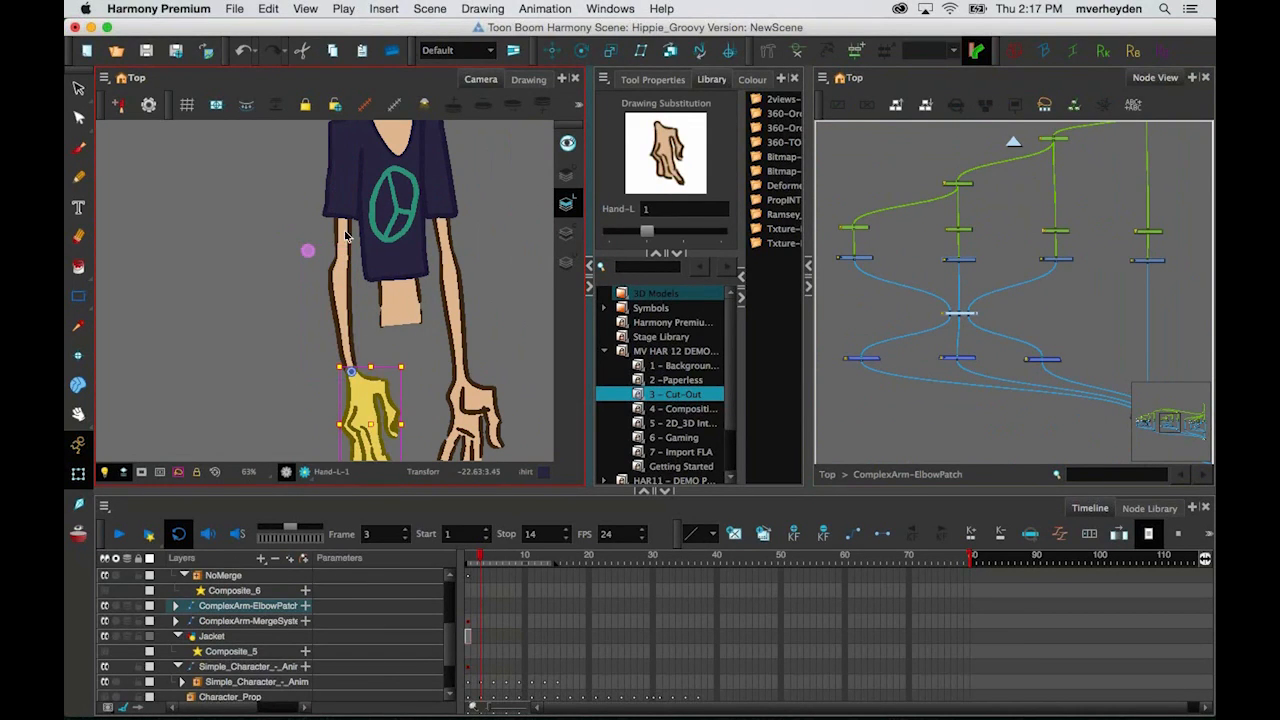
click(346, 235)
Step: Try to rotate the left sleeve of the elbow-patch arm
scroll(346, 235, up, 3)
click(345, 240)
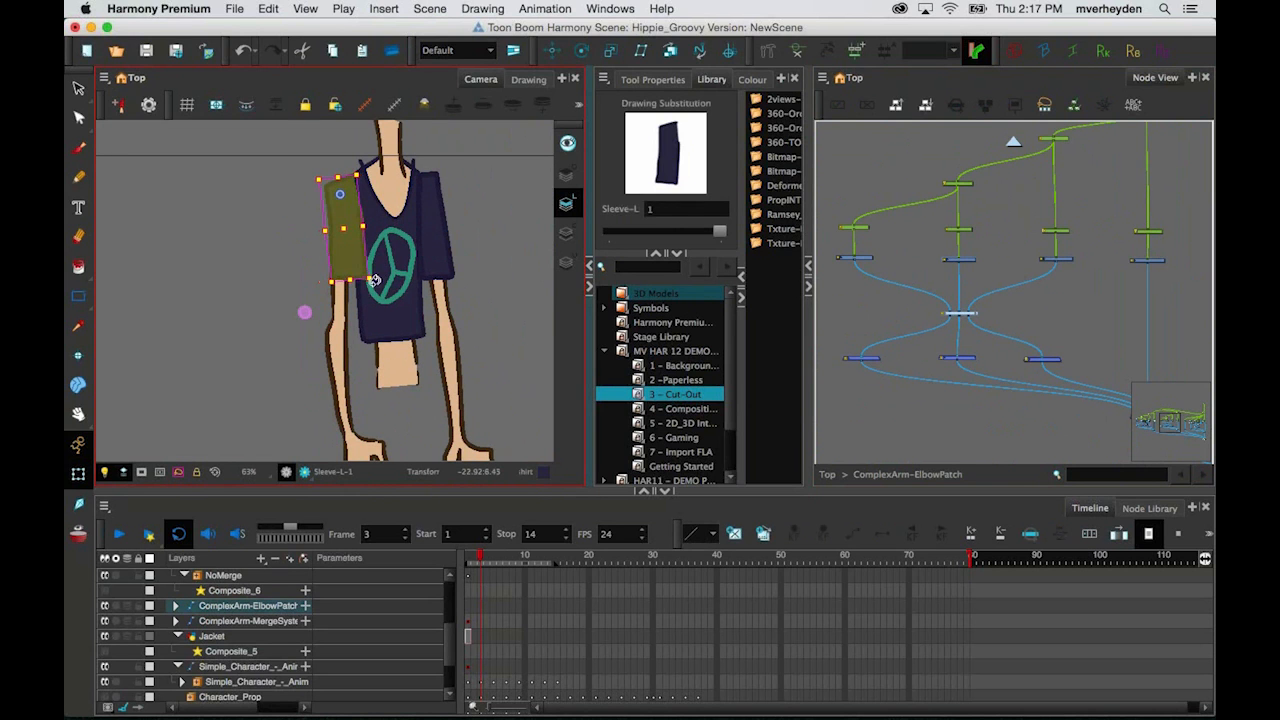
scroll(373, 280, up, 5)
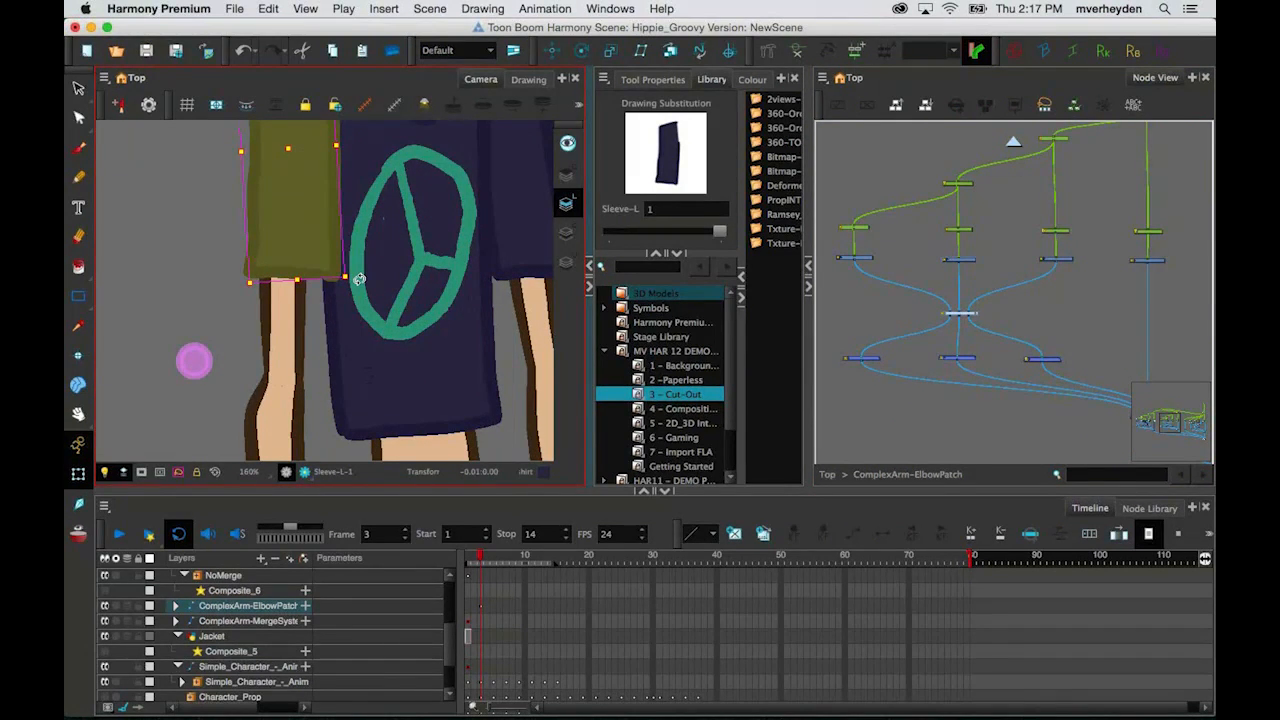
mouse_move(360, 277)
mouse_down()
mouse_move(317, 280)
mouse_move(395, 271)
mouse_move(423, 208)
mouse_up()
key(super+z)
Step: Move the left lower arm drawing away from the body so it is separate from the rest of the arm
scroll(369, 286, down, 2)
key(space)
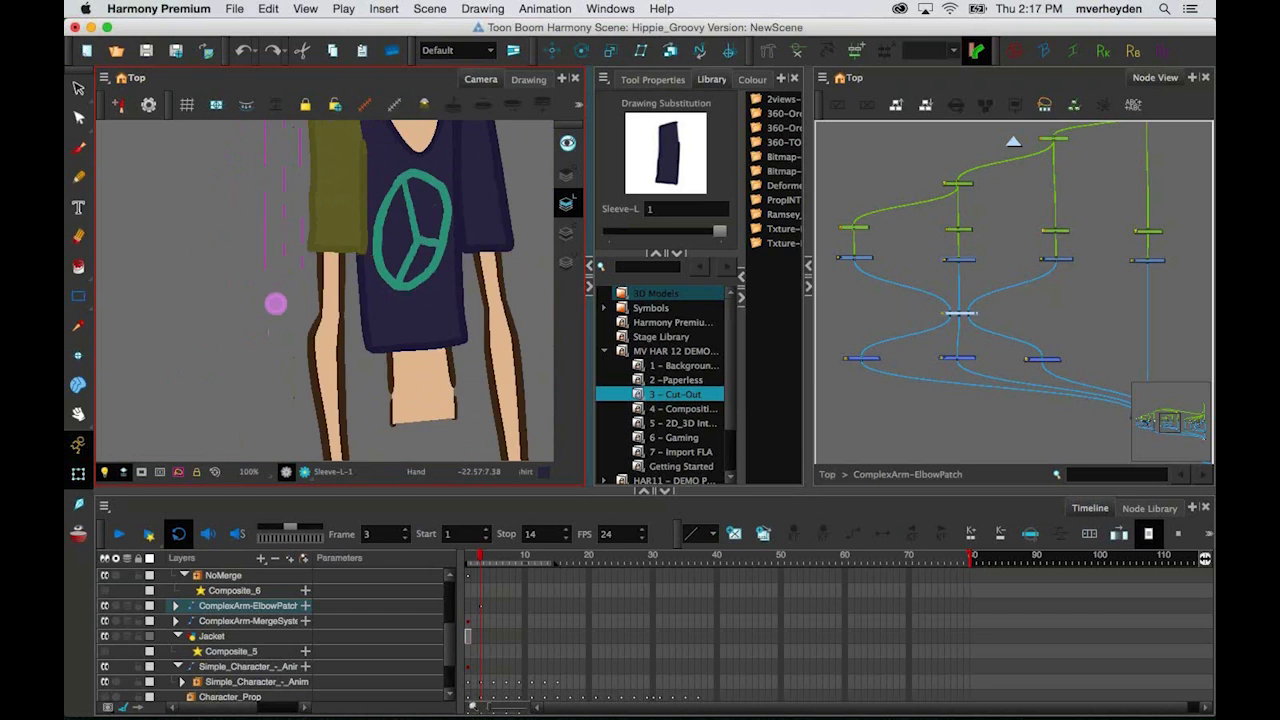
key(1)
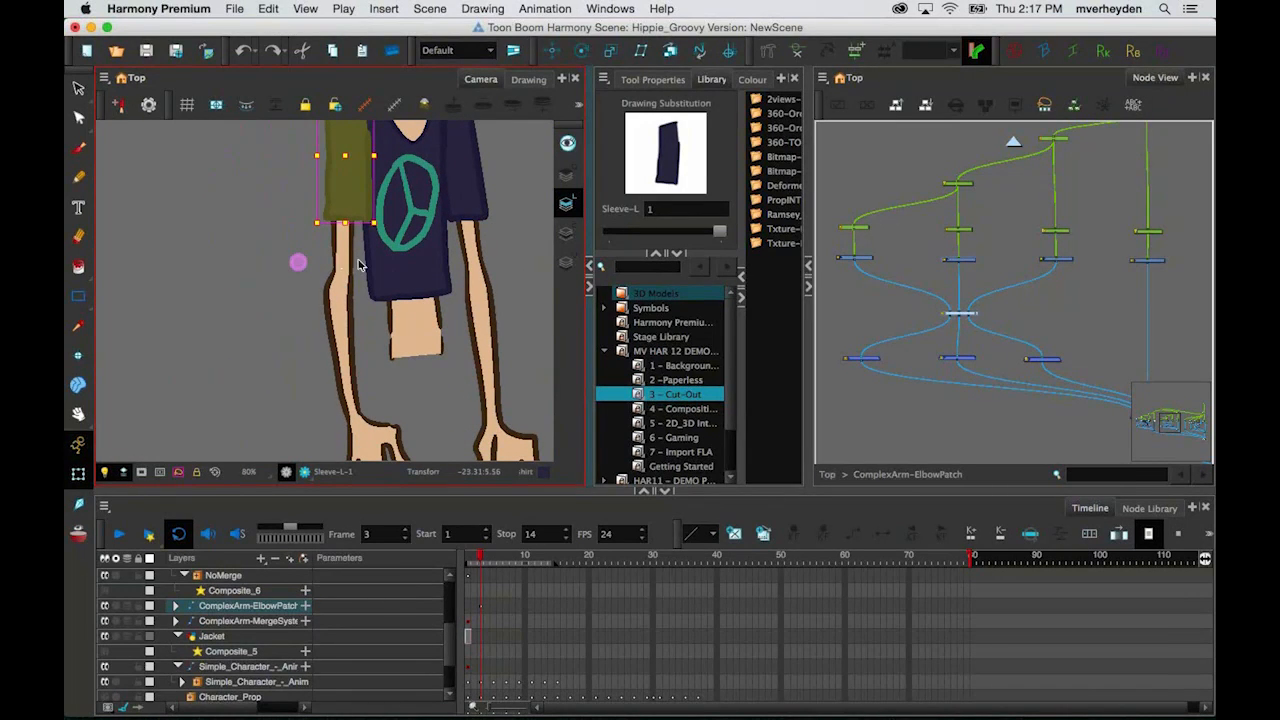
click(340, 340)
drag(340, 340, 197, 338)
key(space)
drag(151, 267, 201, 318)
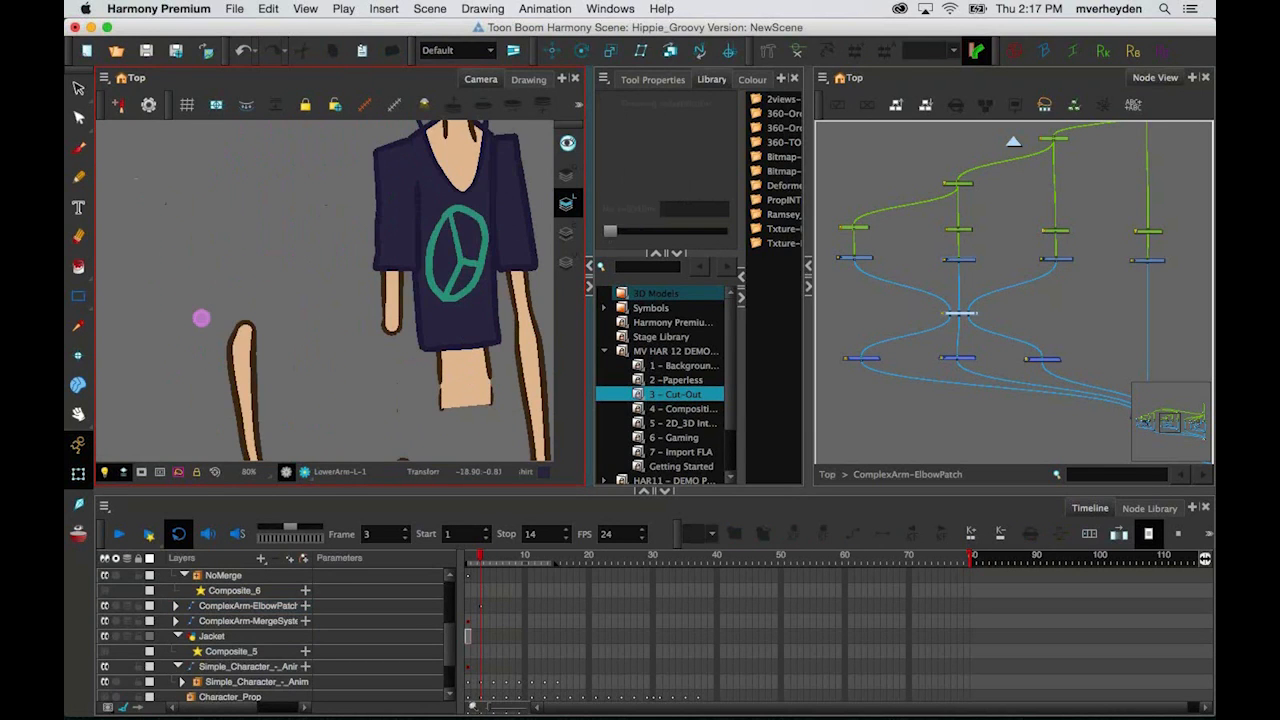
Step: Pull the left upper arm drawing out of the sleeve and place it above the detached lower arm
click(392, 302)
drag(392, 302, 272, 271)
click(346, 310)
key(1)
key(space)
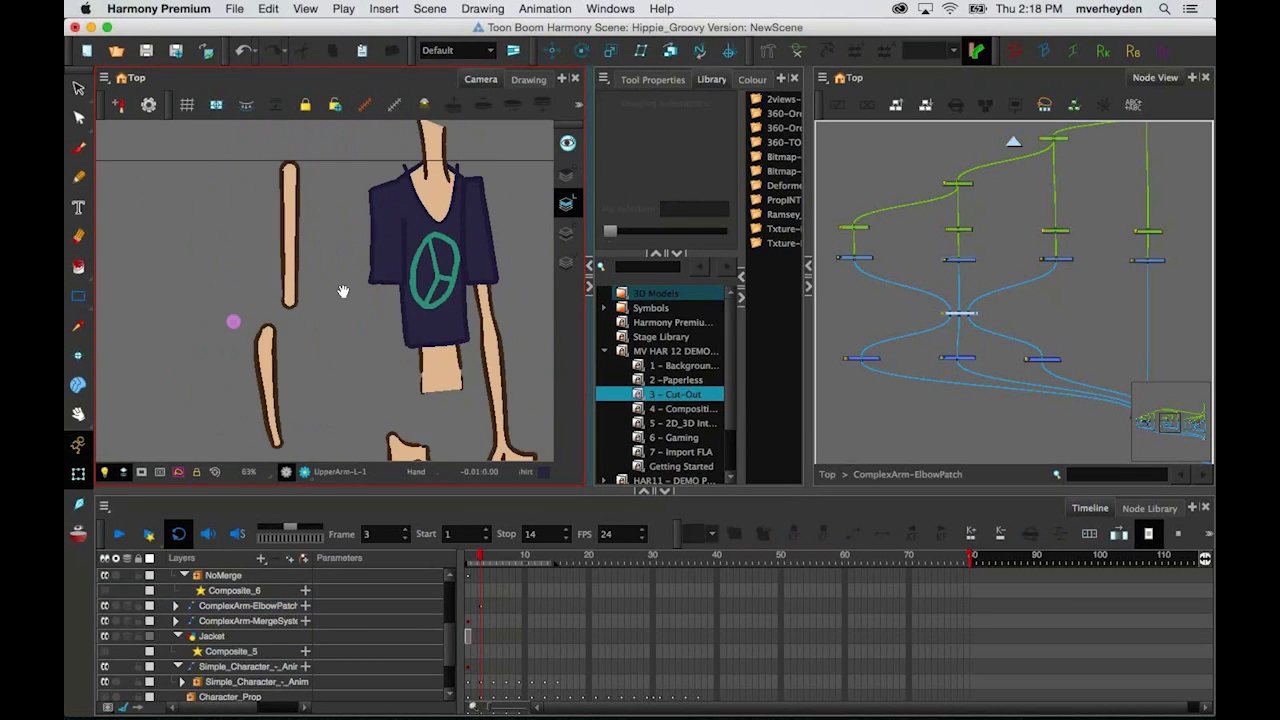
drag(343, 291, 343, 249)
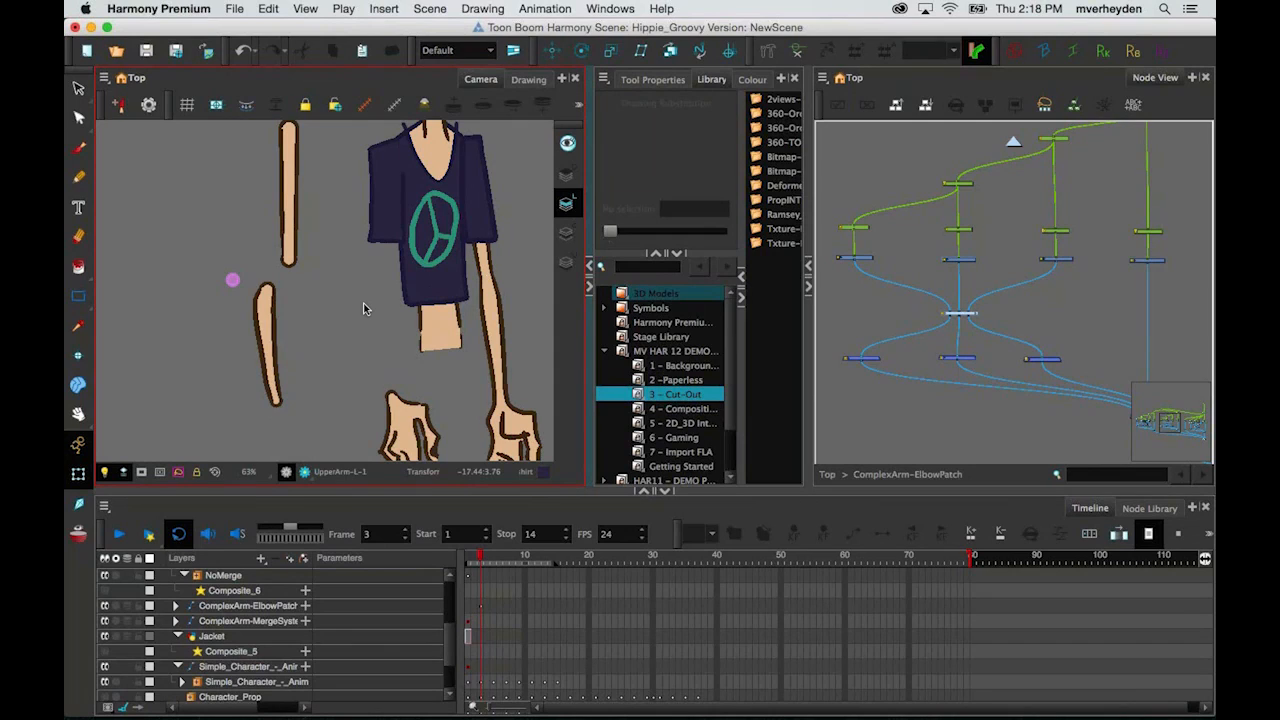
Step: Reset the detached left upper arm and lower arm drawings to their original positions on the character
click(287, 247)
key(b)
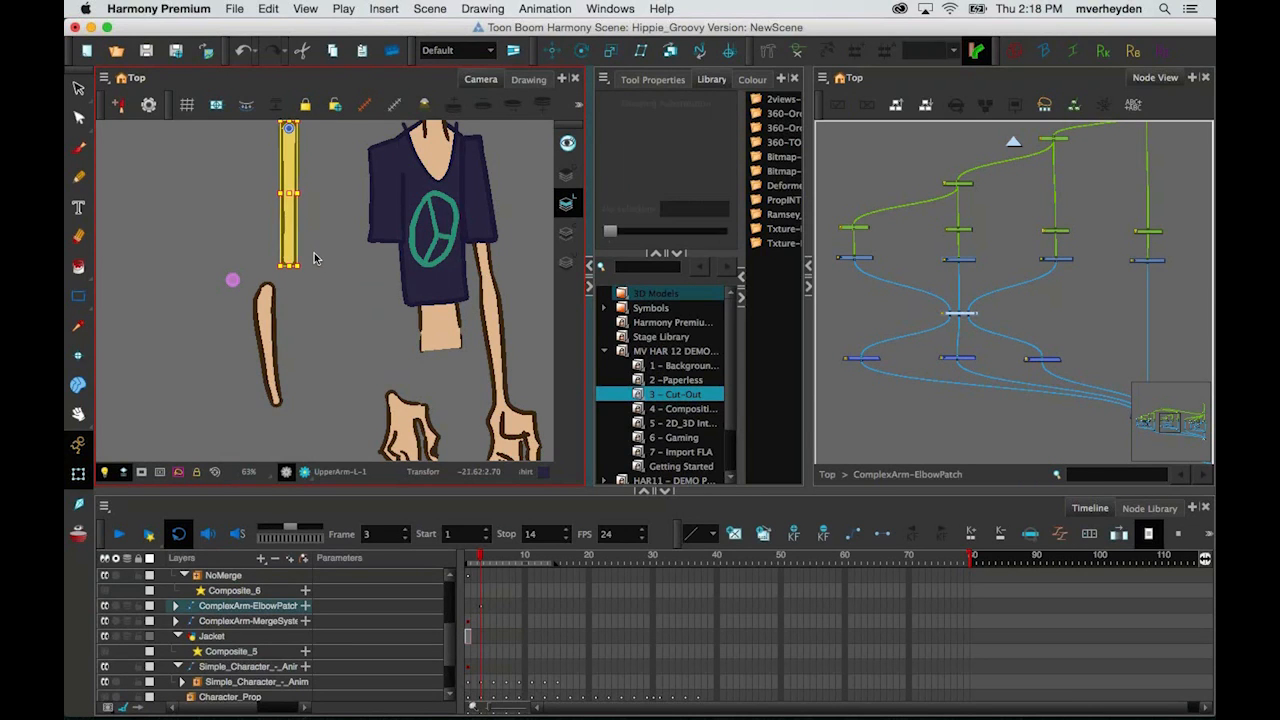
click(268, 333)
key(b)
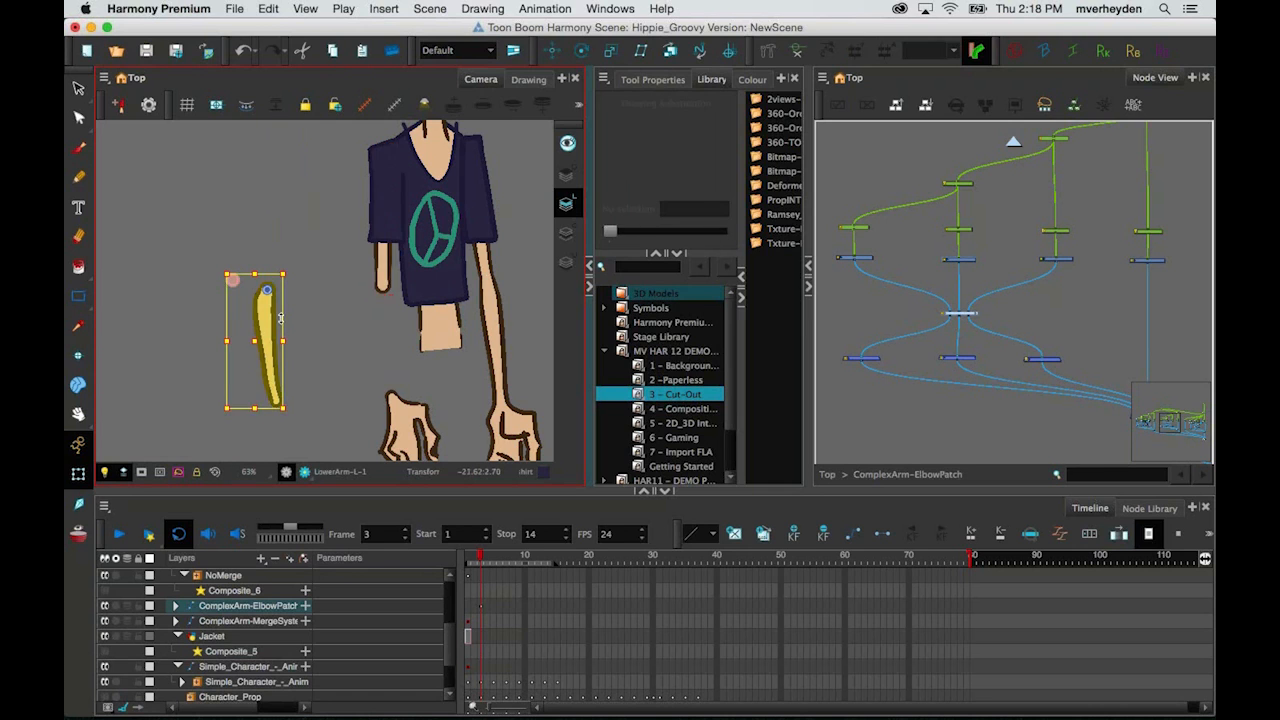
key(r)
click(300, 316)
drag(371, 338, 338, 299)
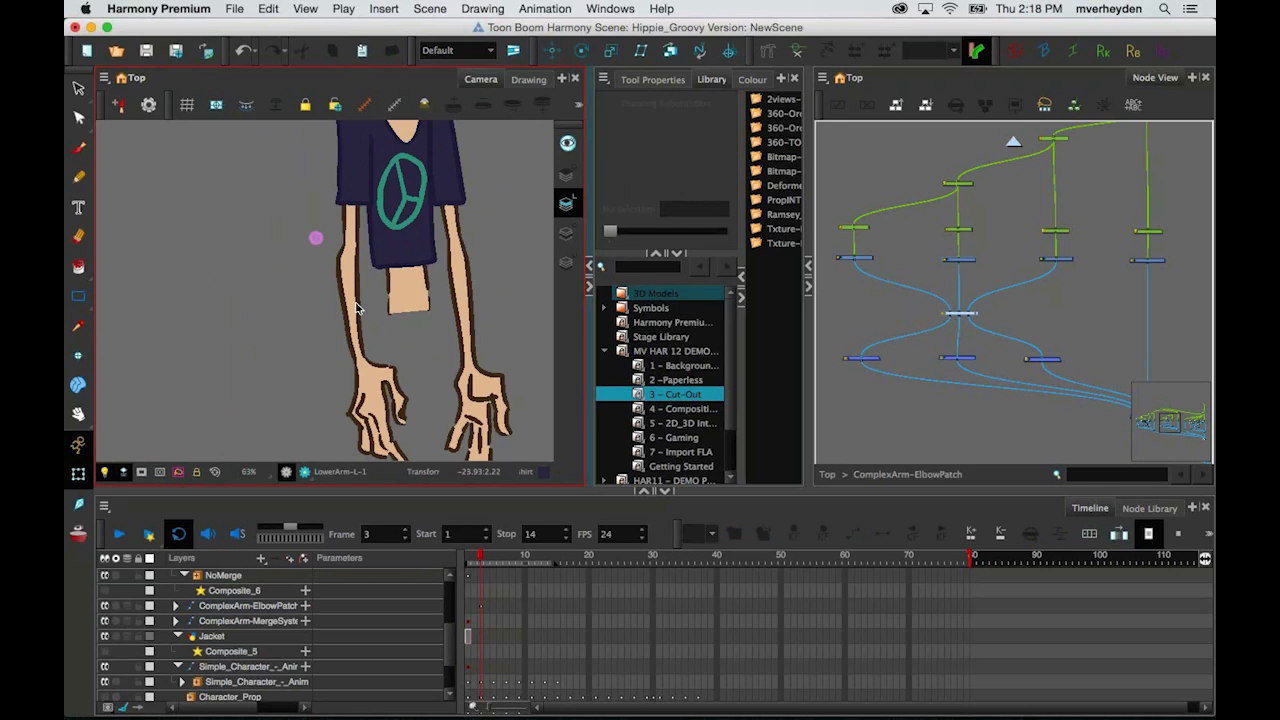
drag(356, 307, 316, 279)
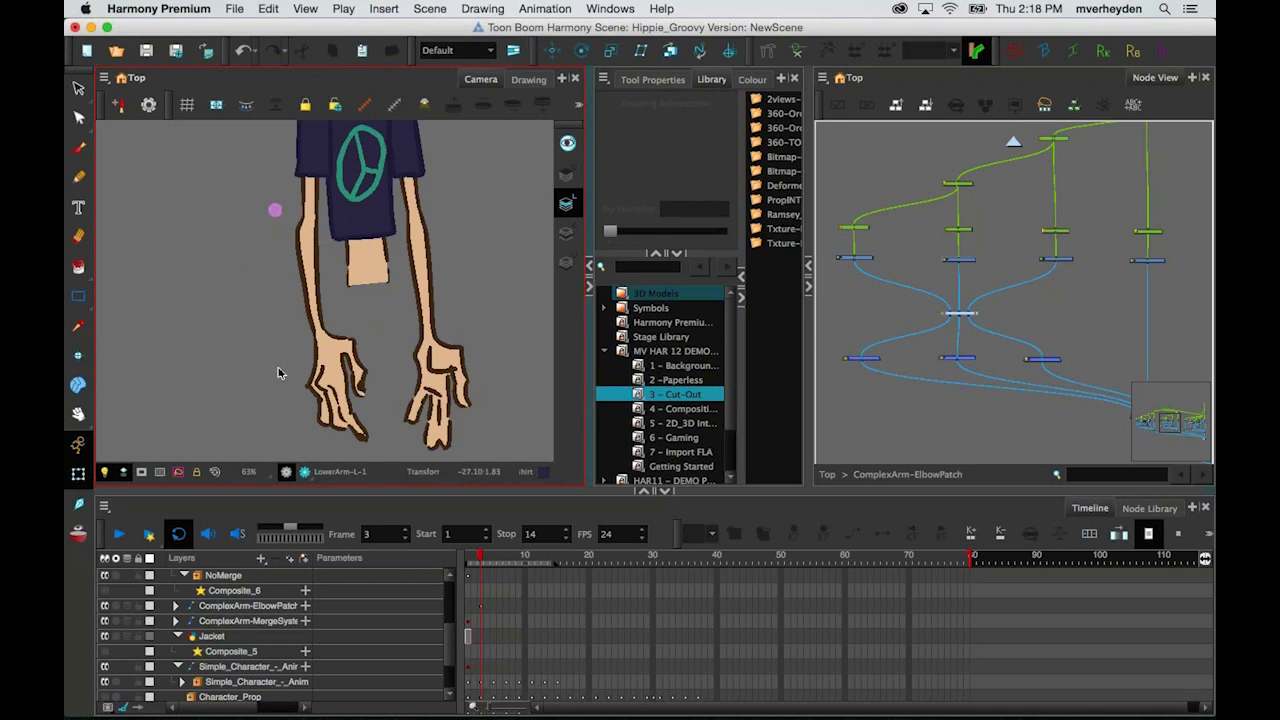
Step: Select the left hand of the elbow-patch arm and try to reposition it
click(334, 371)
mouse_move(378, 324)
mouse_down()
mouse_move(344, 294)
mouse_move(373, 369)
mouse_move(382, 317)
mouse_up()
key(super+z)
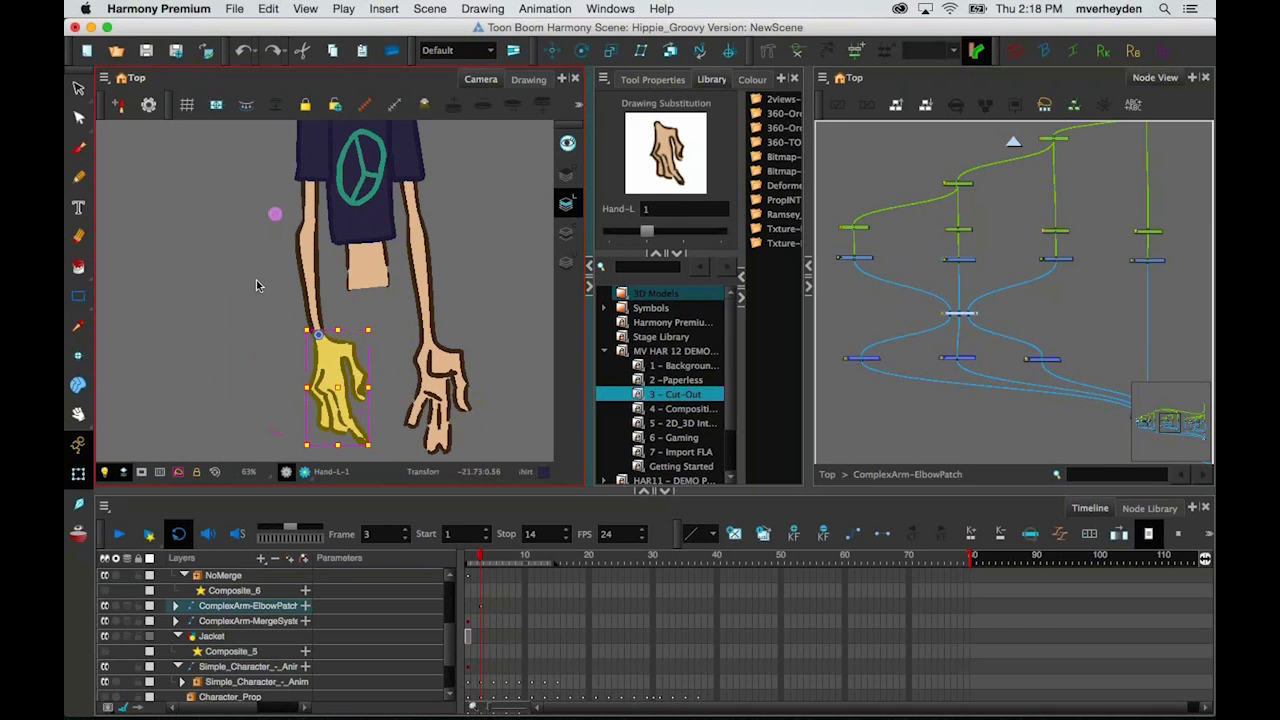
Step: Move the left elbow patch away from the arm using its pink control
click(256, 285)
key(2)
key(2)
drag(318, 206, 343, 289)
key(2)
key(2)
key(2)
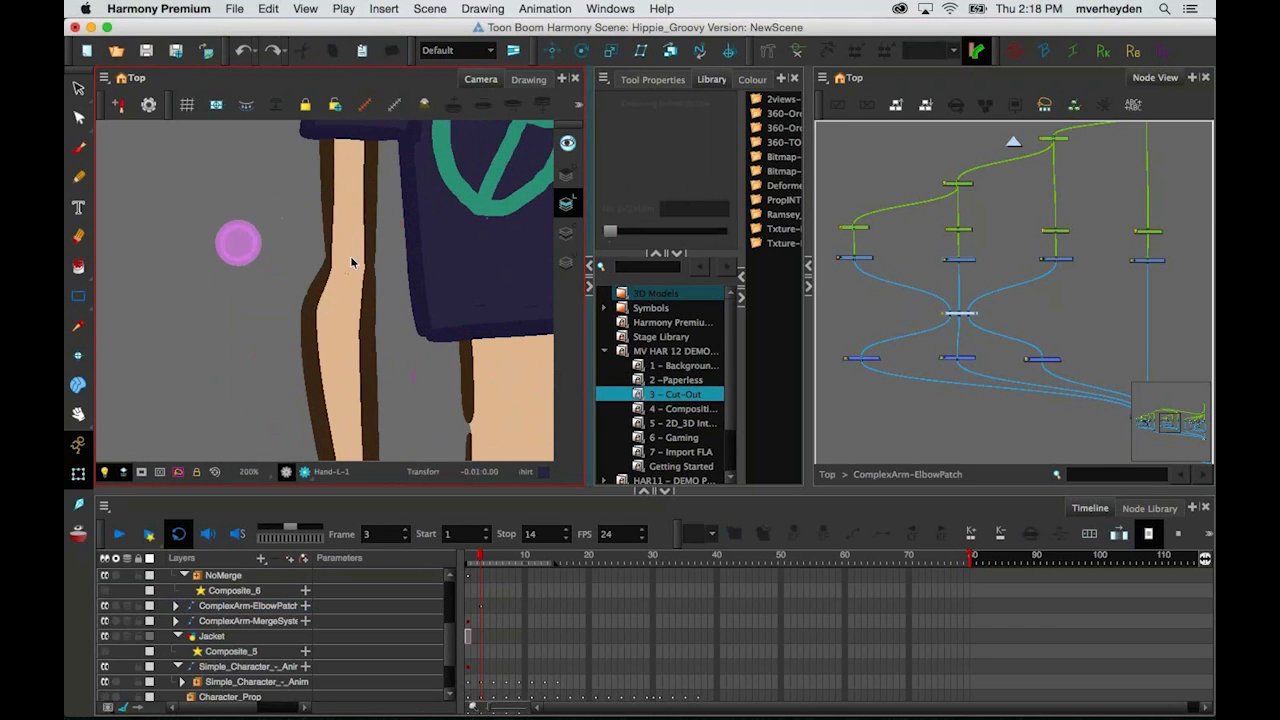
drag(238, 239, 144, 231)
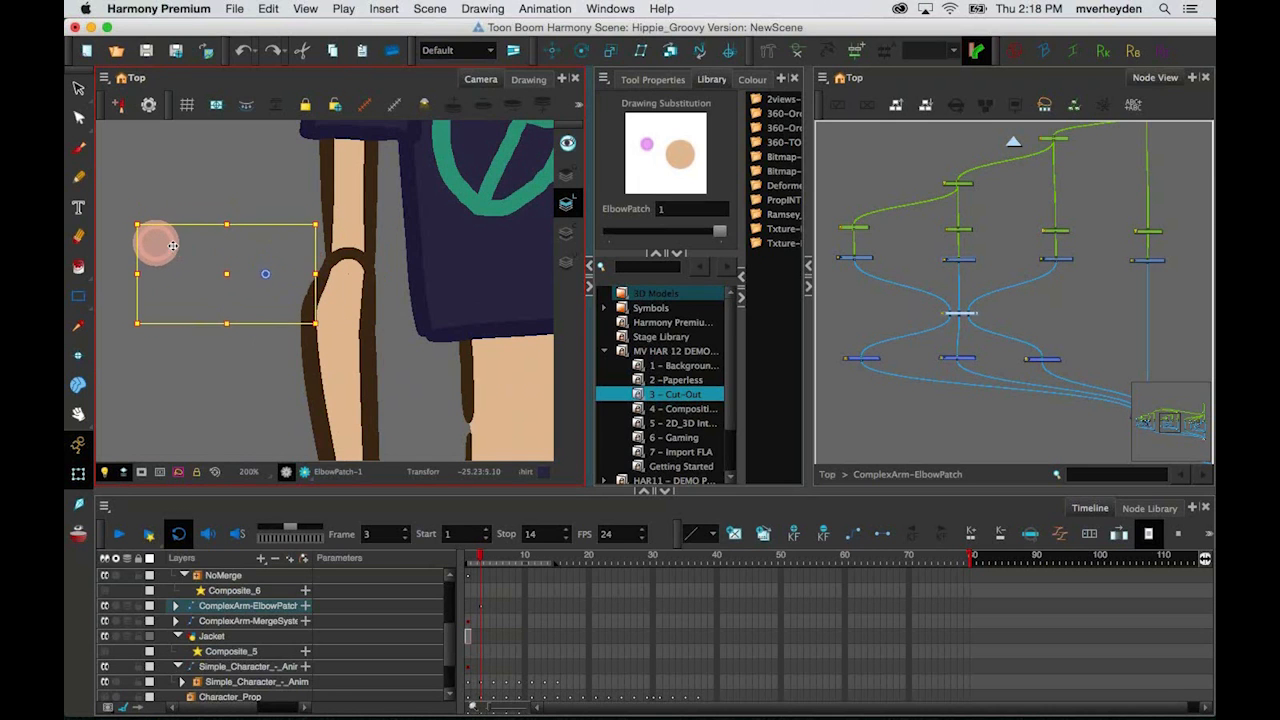
Step: Check the elbow patch's circle artwork and undo the patch moves
click(79, 88)
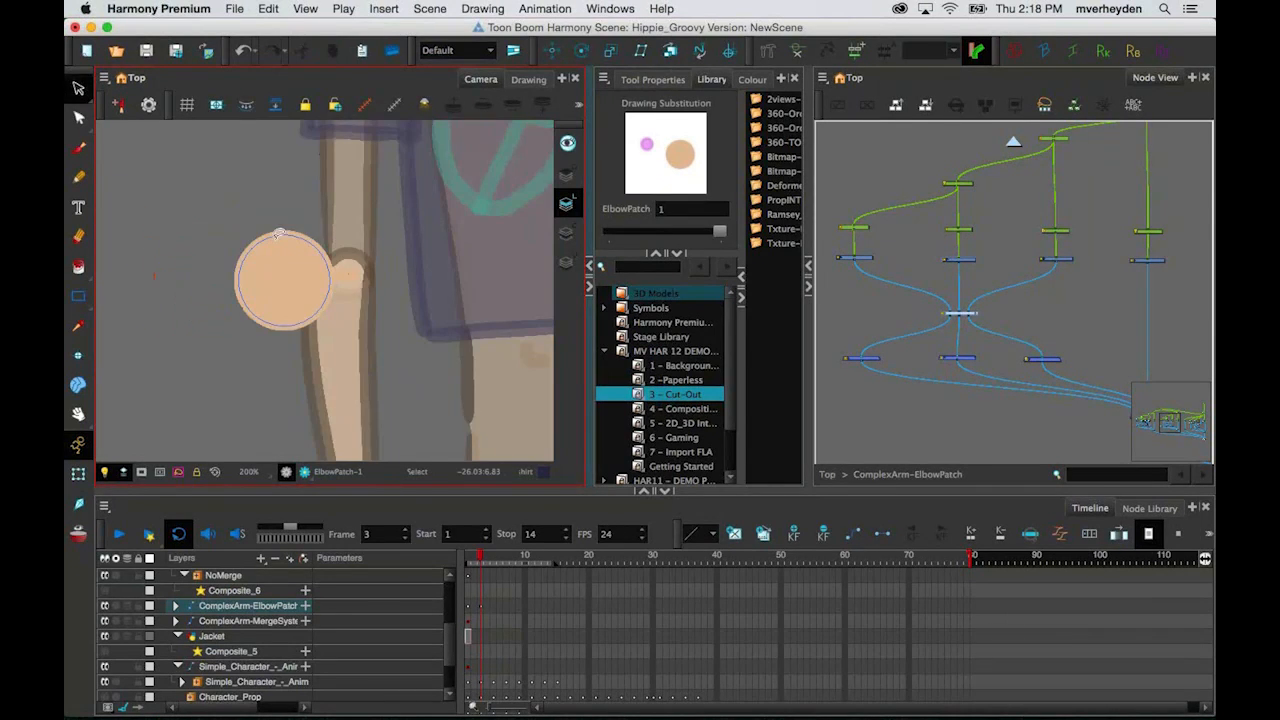
click(79, 474)
drag(171, 245, 279, 218)
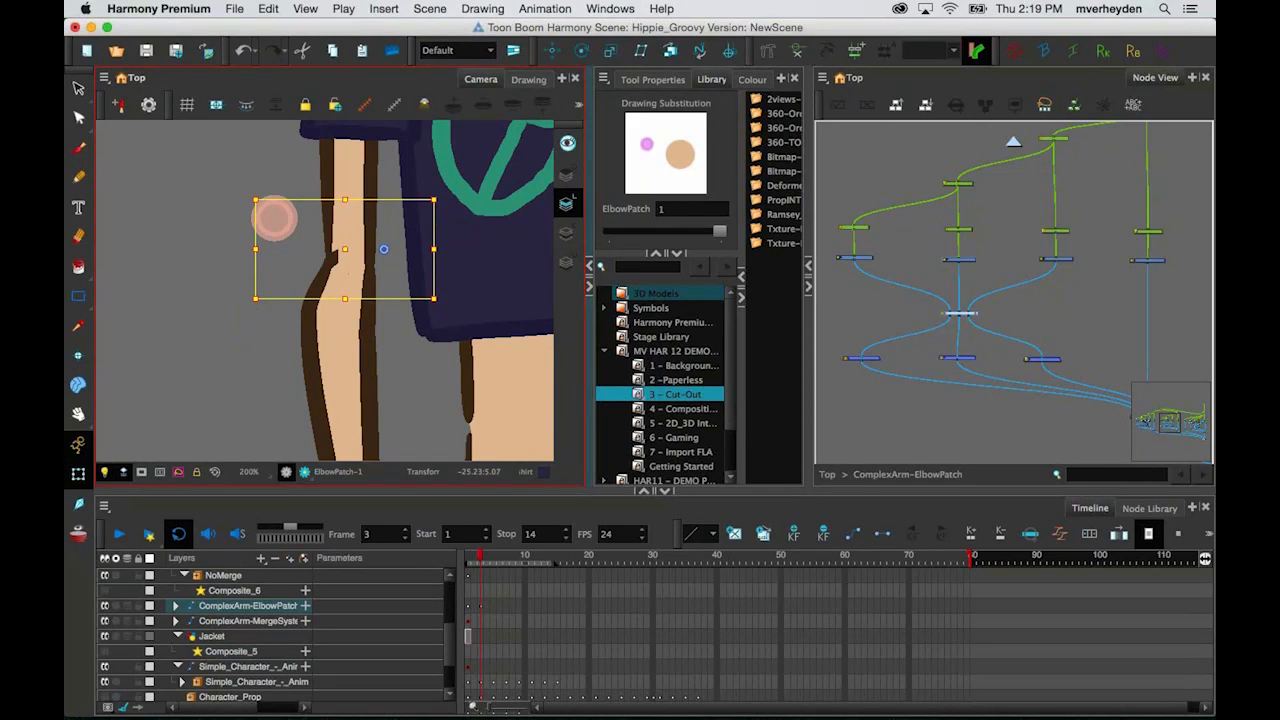
key(super+z)
key(super+shift+z)
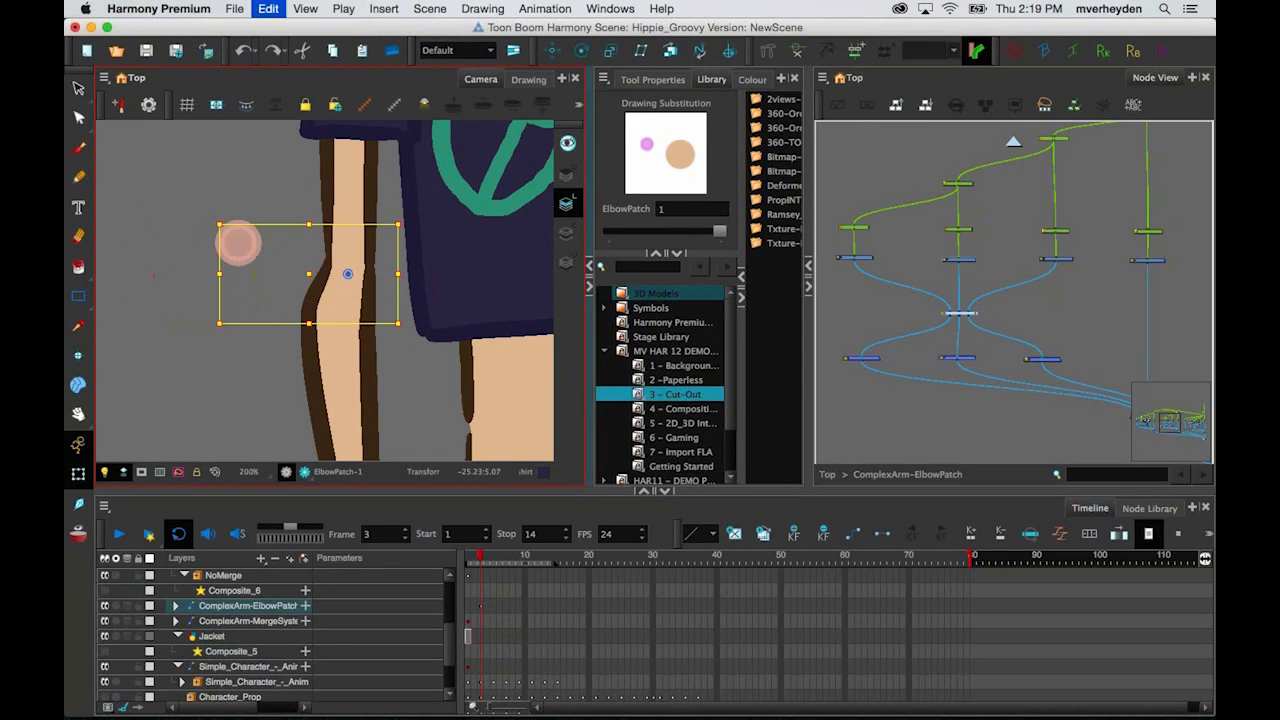
key(Escape)
Step: Rotate the left lower arm of the elbow-patch arm upward at the elbow so the hand reaches the face
scroll(329, 345, down, 3)
click(334, 343)
scroll(362, 350, down, 2)
drag(409, 367, 354, 283)
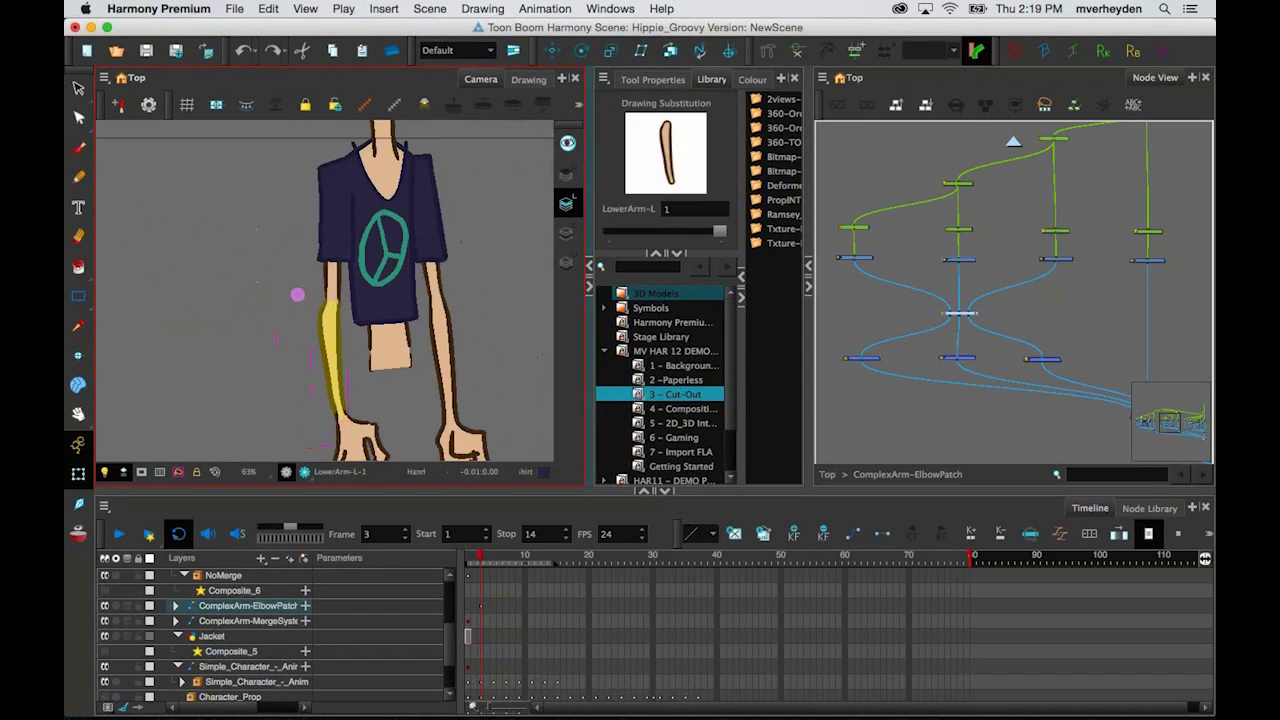
key(b)
drag(368, 221, 241, 235)
key(Escape)
drag(331, 211, 371, 264)
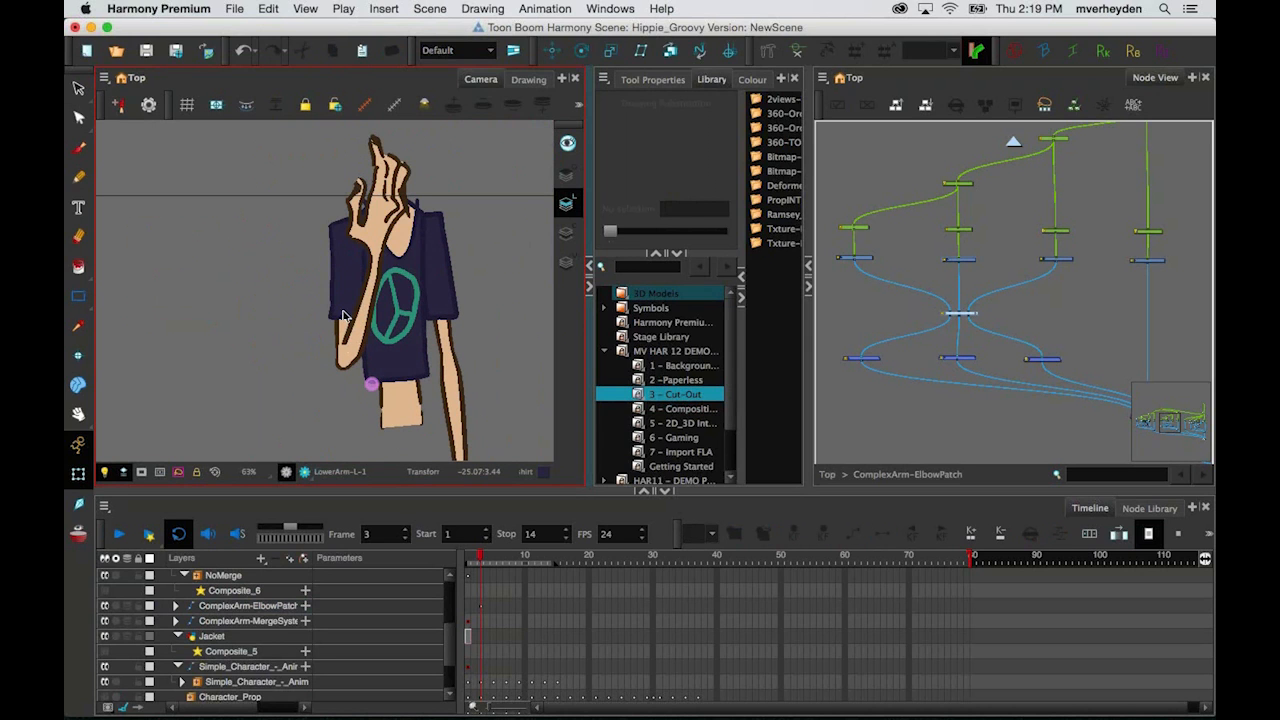
Step: Reposition the elbow patch at the bent left elbow and skew it into a slanted oval
key(2)
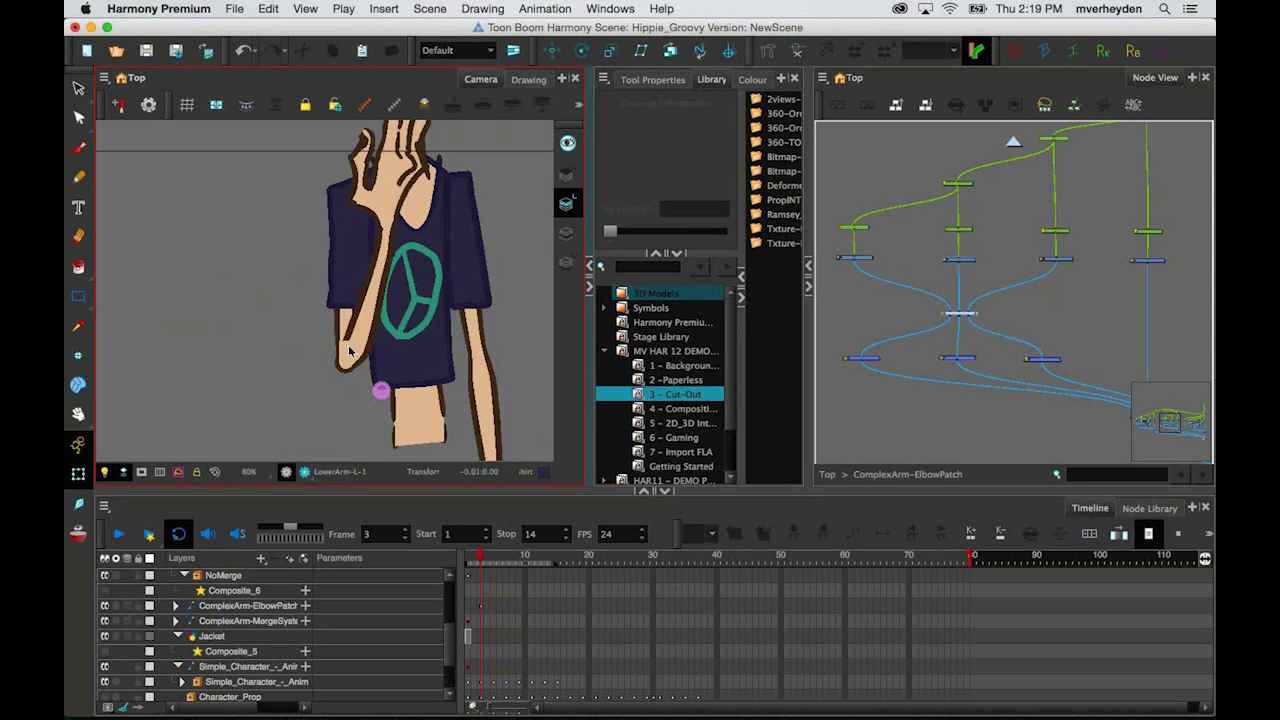
scroll(350, 350, up, 3)
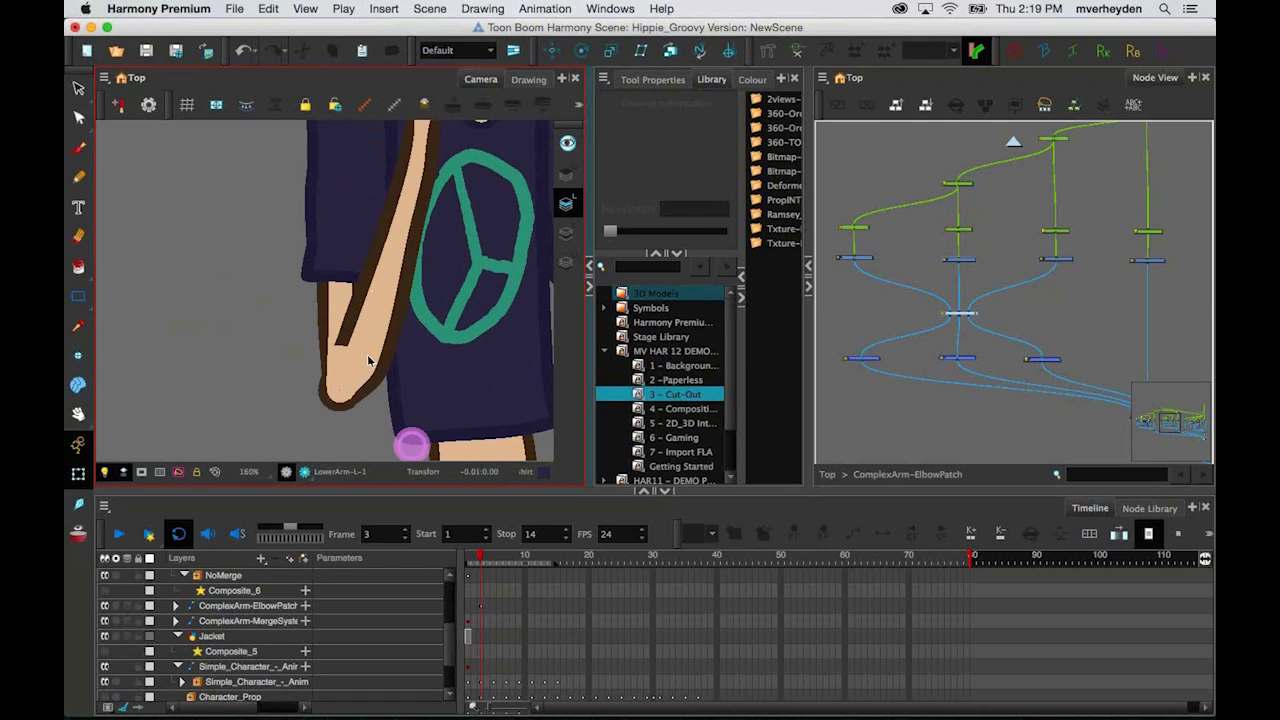
drag(411, 444, 410, 368)
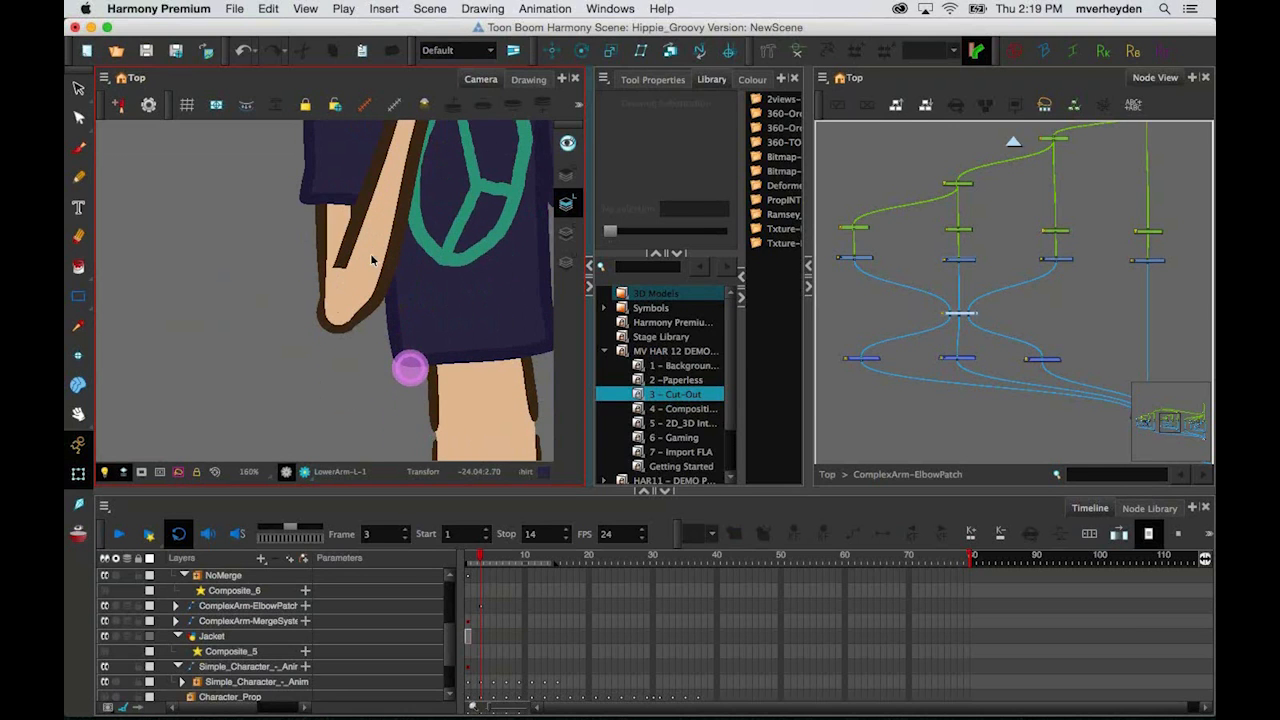
click(370, 256)
mouse_move(414, 368)
mouse_down()
mouse_move(403, 360)
mouse_move(431, 334)
mouse_move(420, 371)
mouse_move(403, 354)
mouse_move(417, 338)
mouse_up()
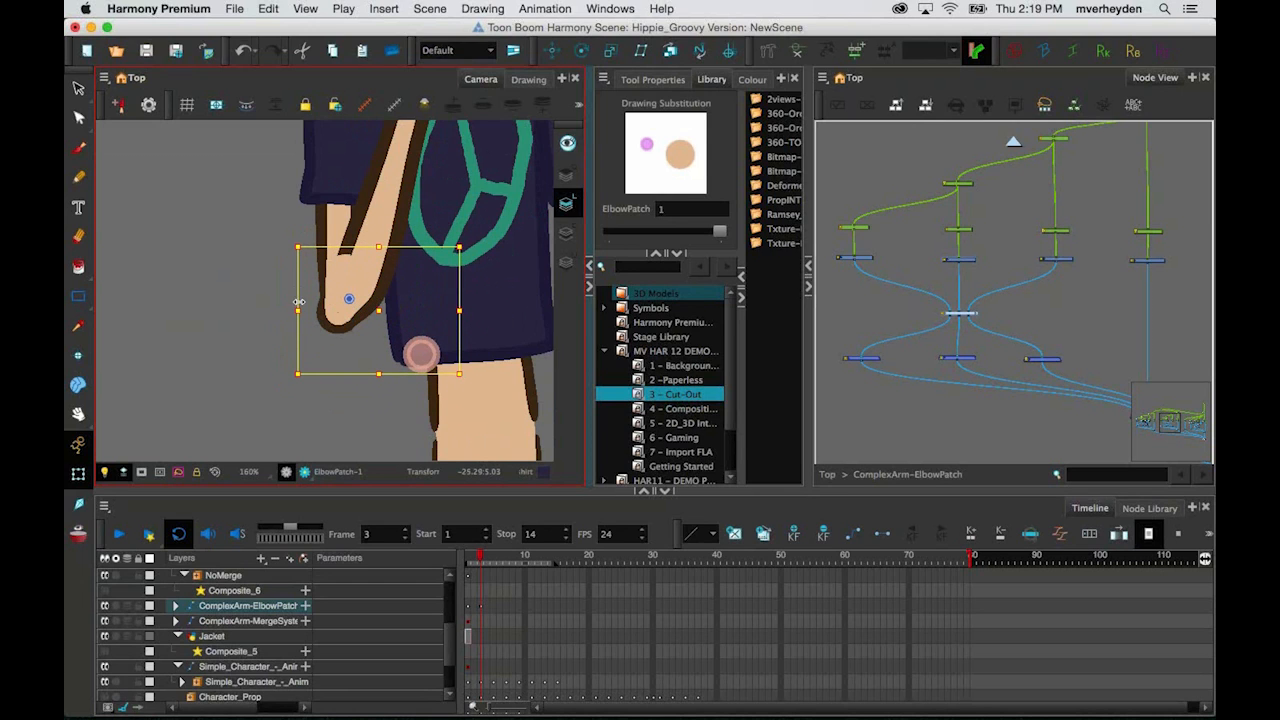
drag(296, 288, 298, 324)
drag(421, 304, 413, 315)
key(Escape)
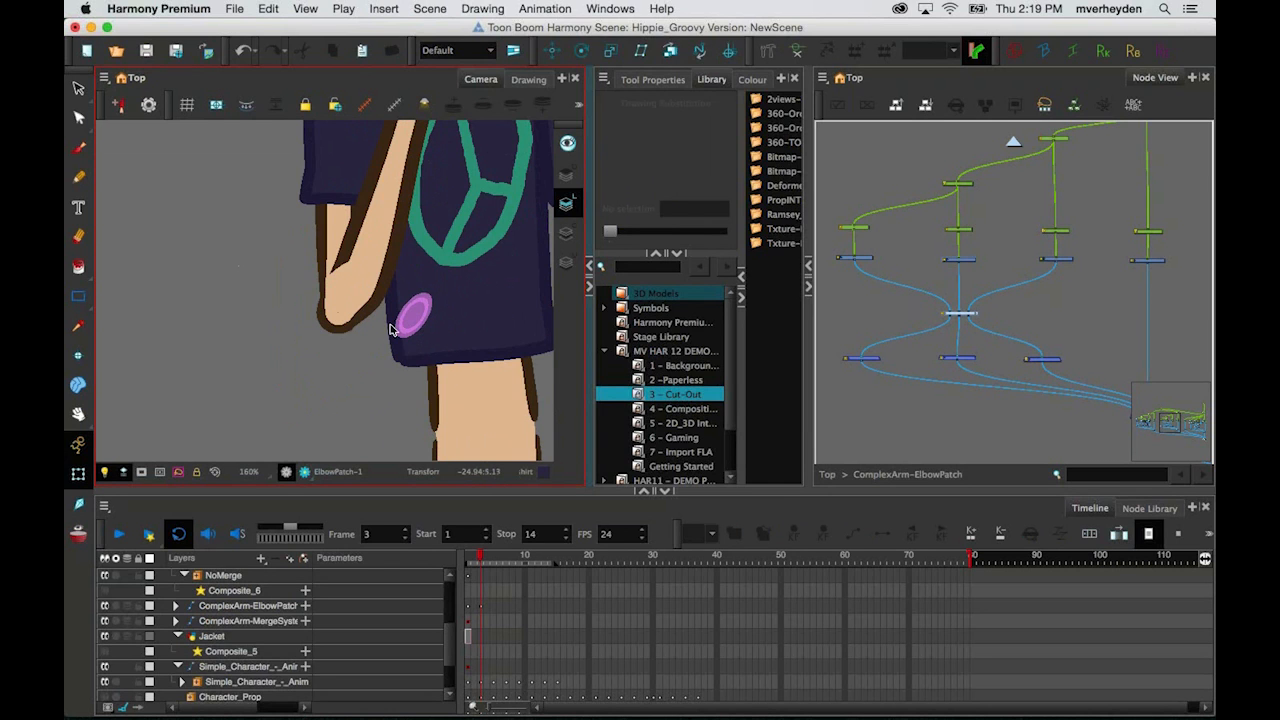
Step: Select the elbow patch on the character and locate its drawing node in the ComplexArm-ElbowPatch network
key(2)
key(2)
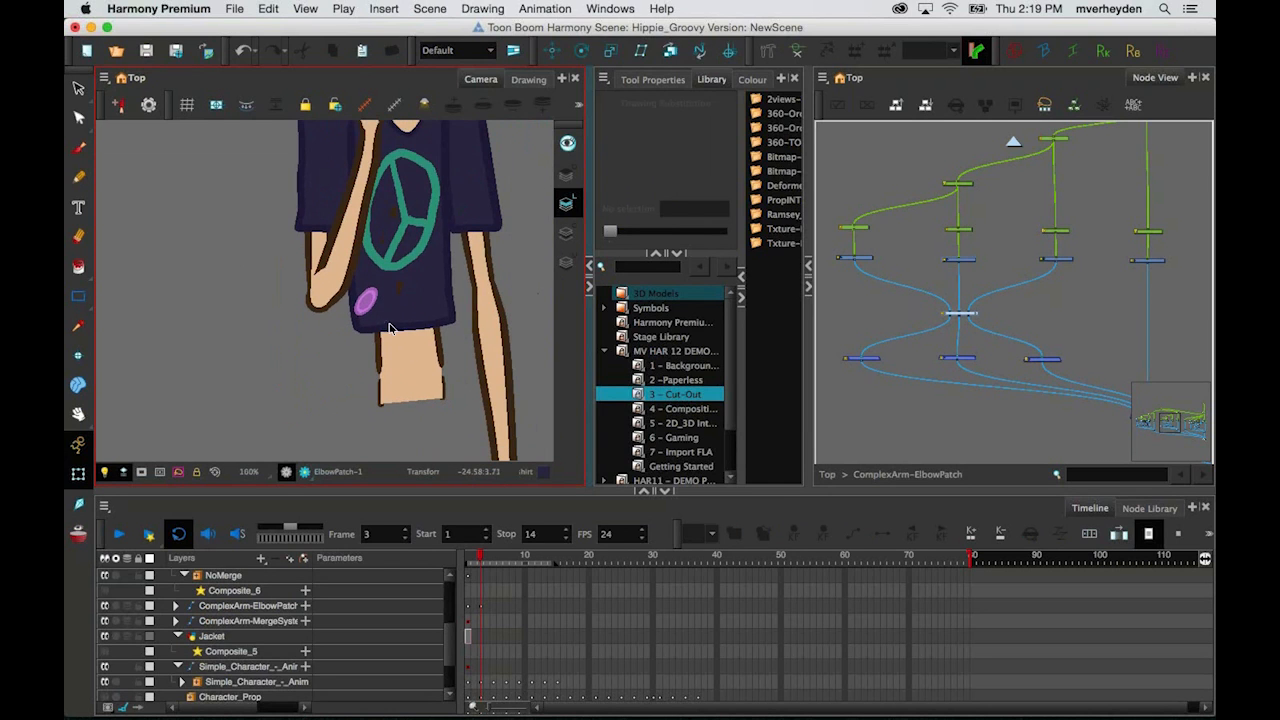
click(366, 305)
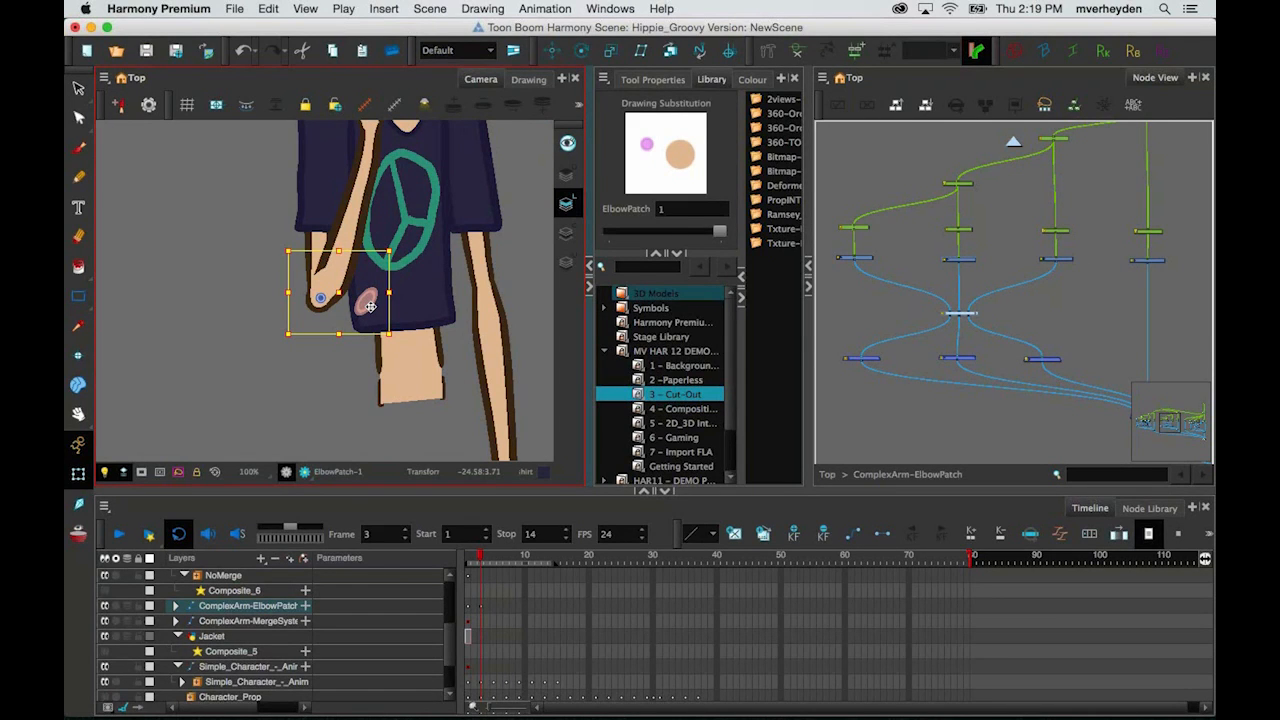
drag(306, 364, 277, 393)
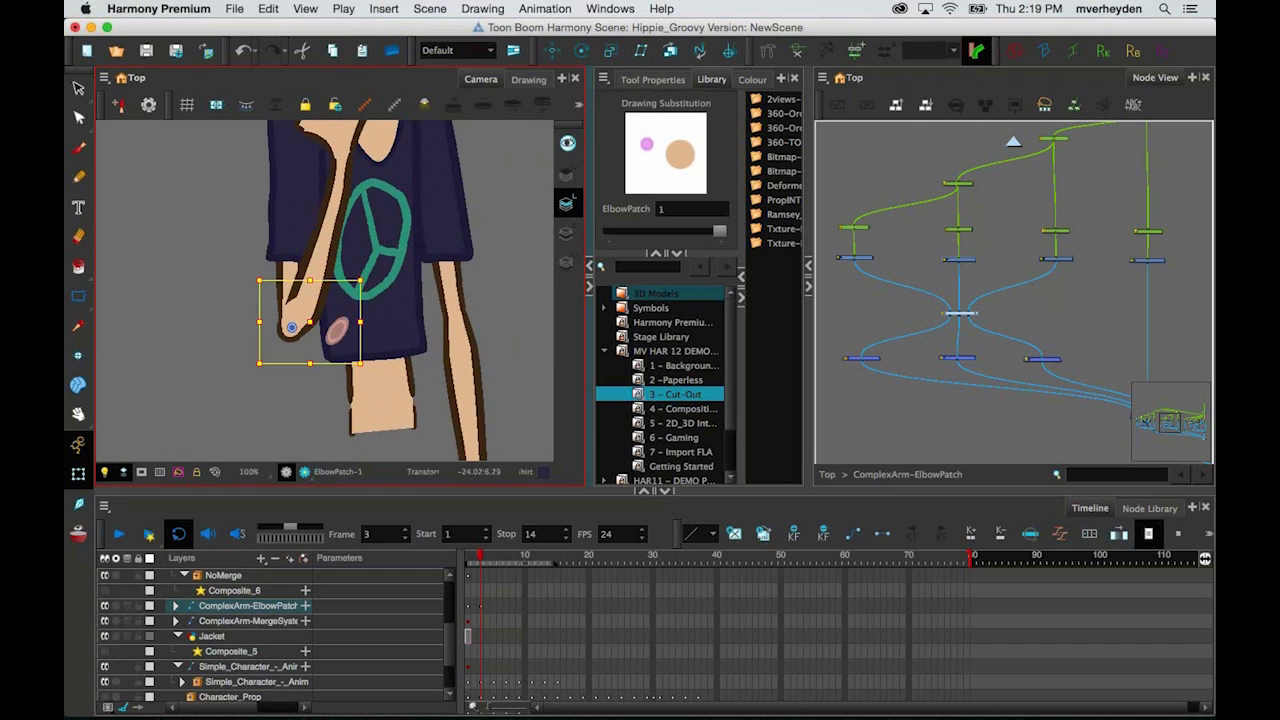
drag(396, 281, 374, 325)
key(1)
key(1)
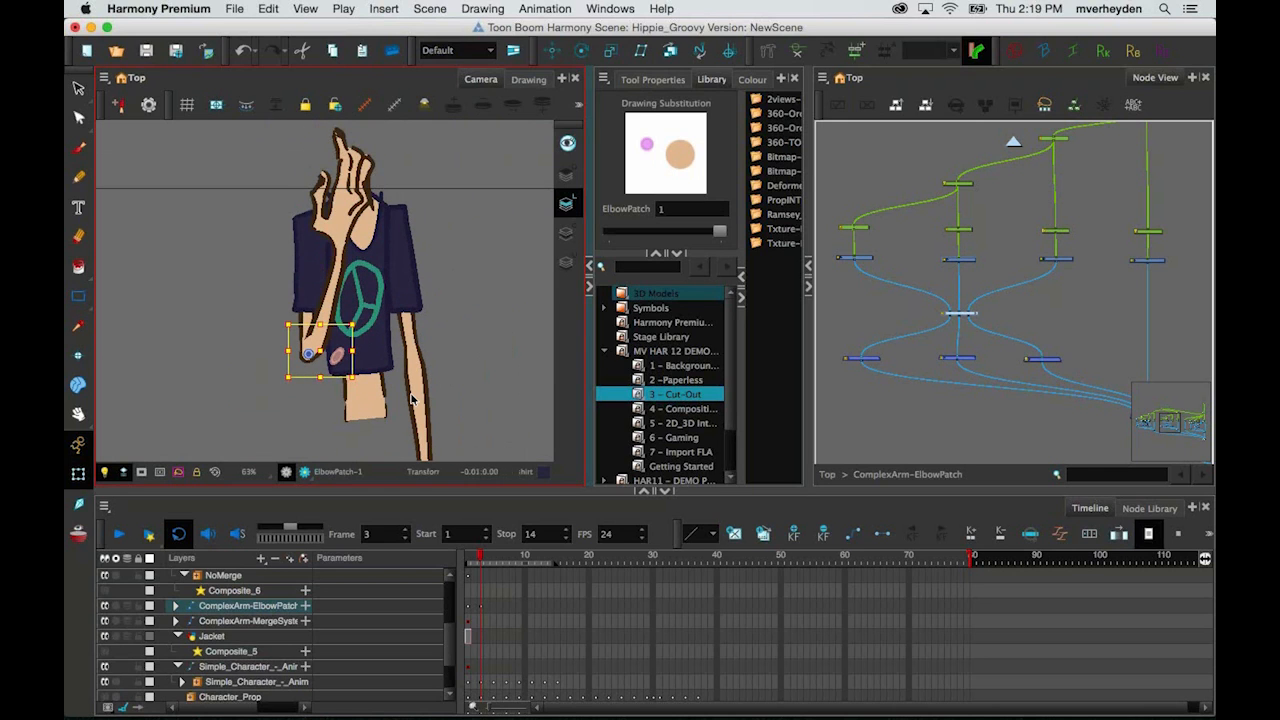
key(o)
drag(1085, 323, 1045, 254)
scroll(1057, 263, up, 5)
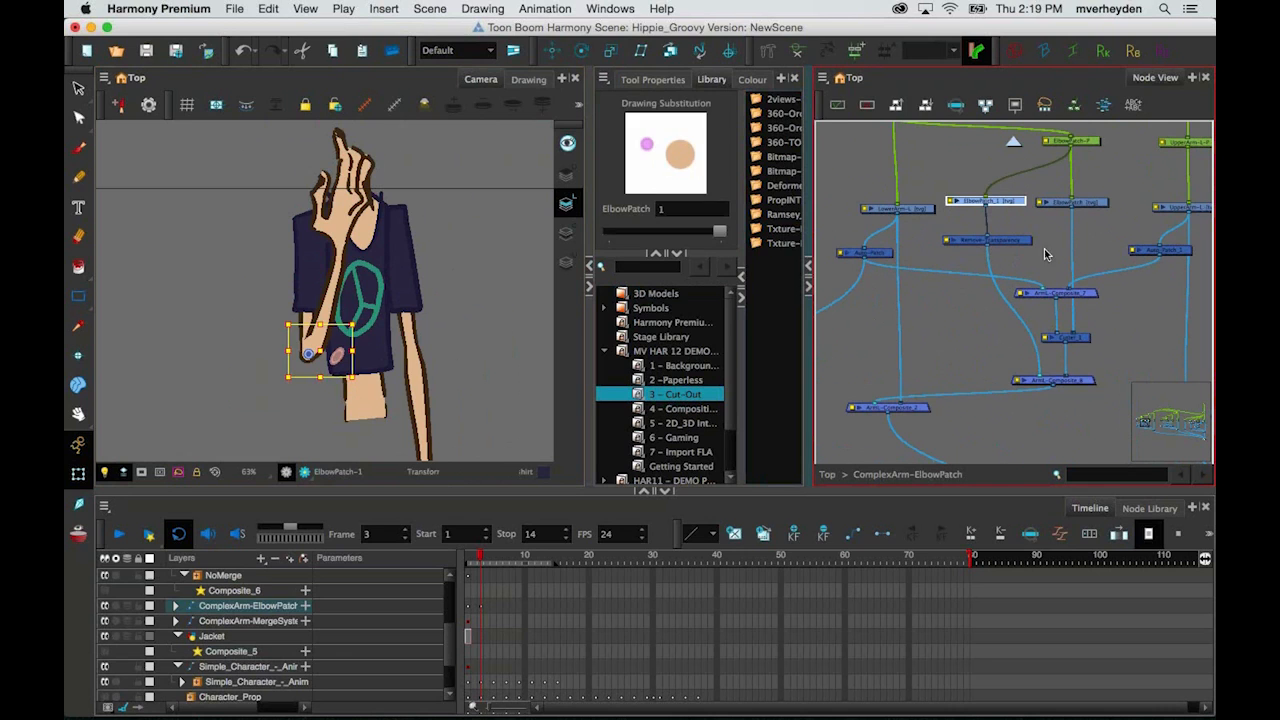
click(1068, 214)
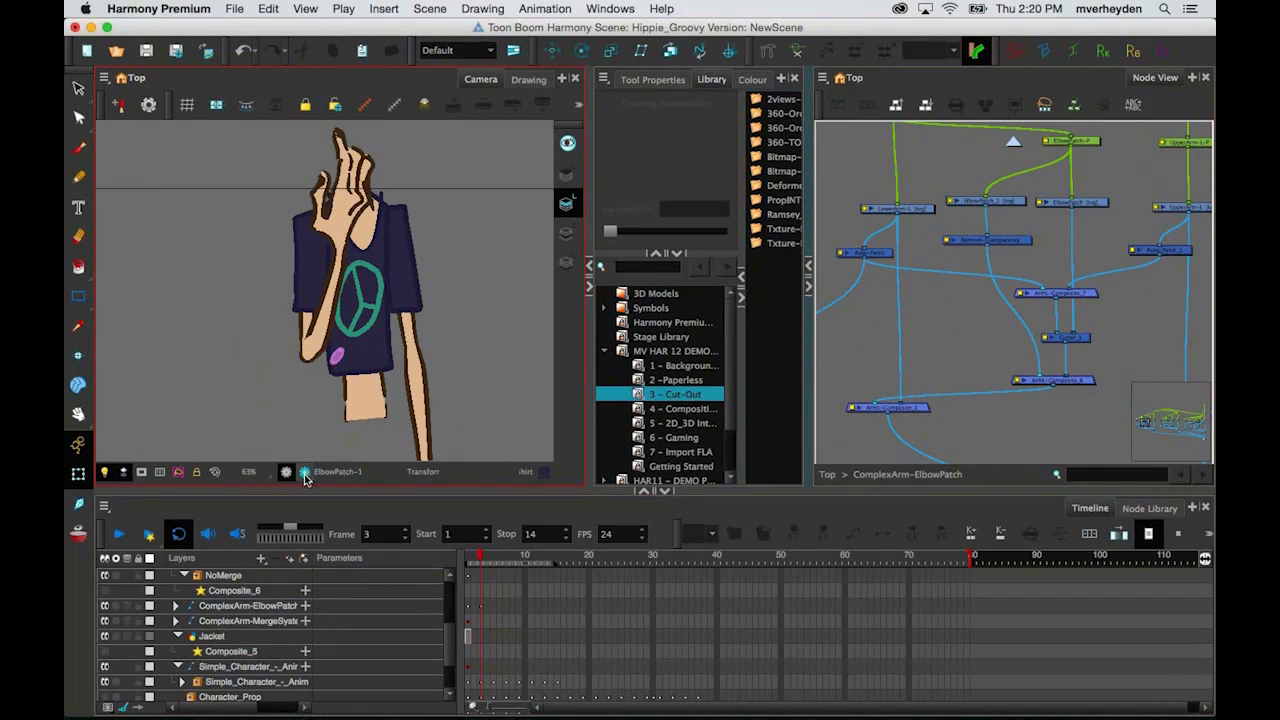
Step: Examine the left lower arm drawing's line art and colour art layers separately
click(881, 210)
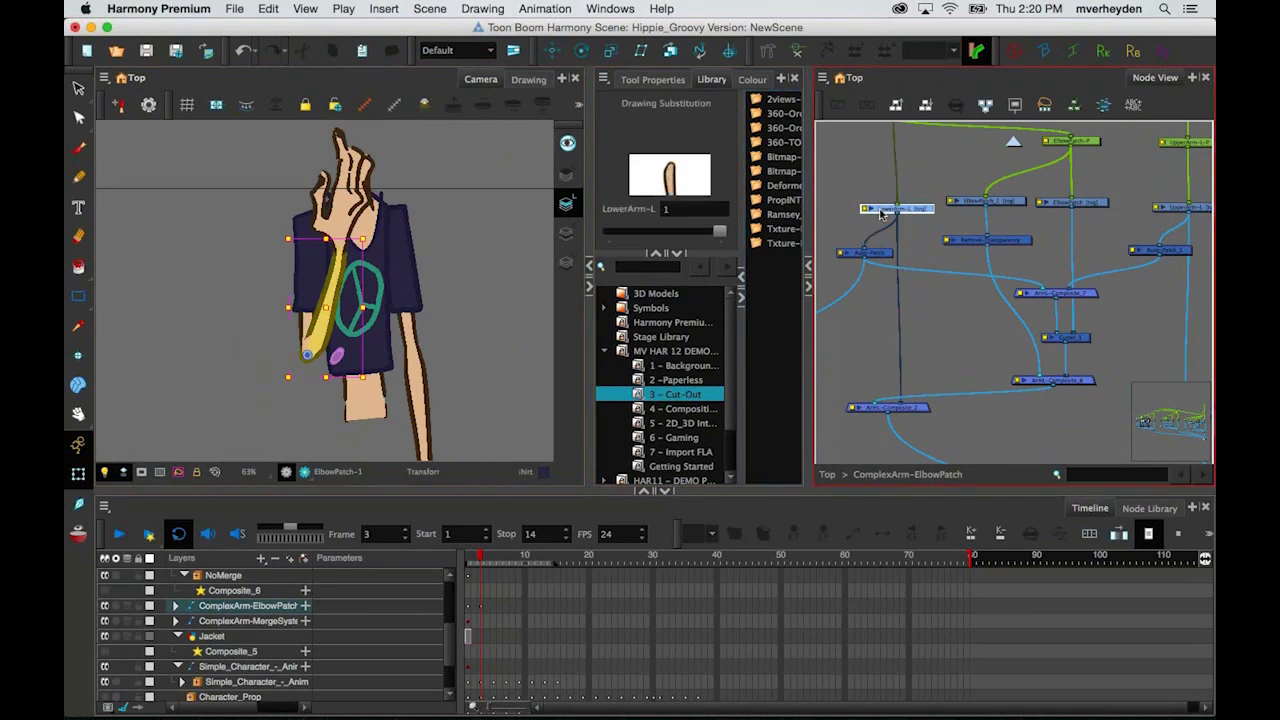
key(alt+s)
scroll(359, 302, up, 3)
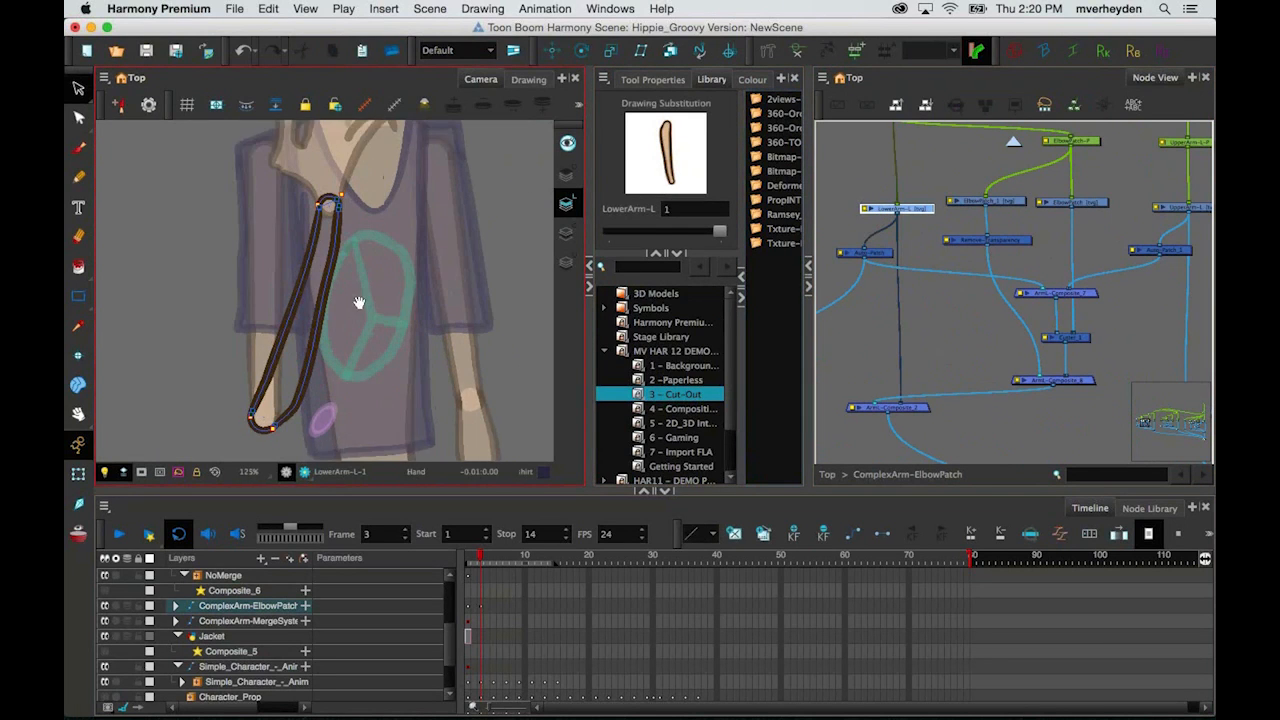
drag(359, 302, 367, 280)
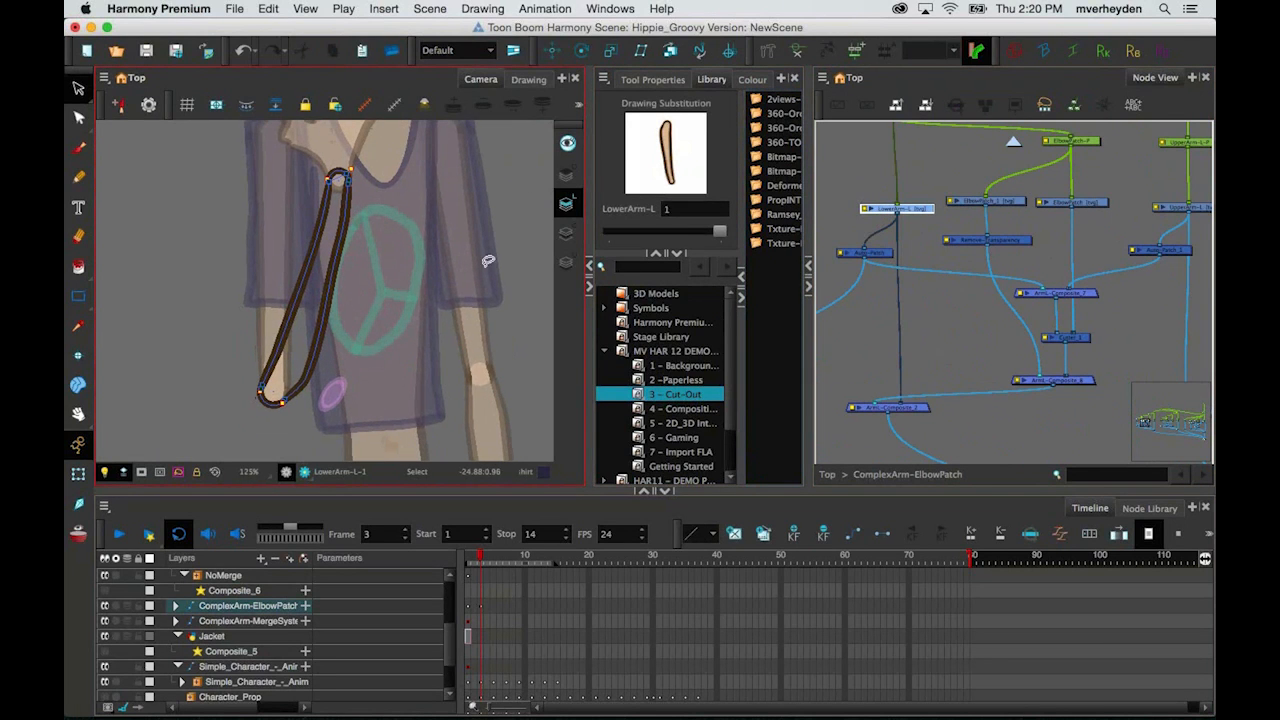
click(571, 208)
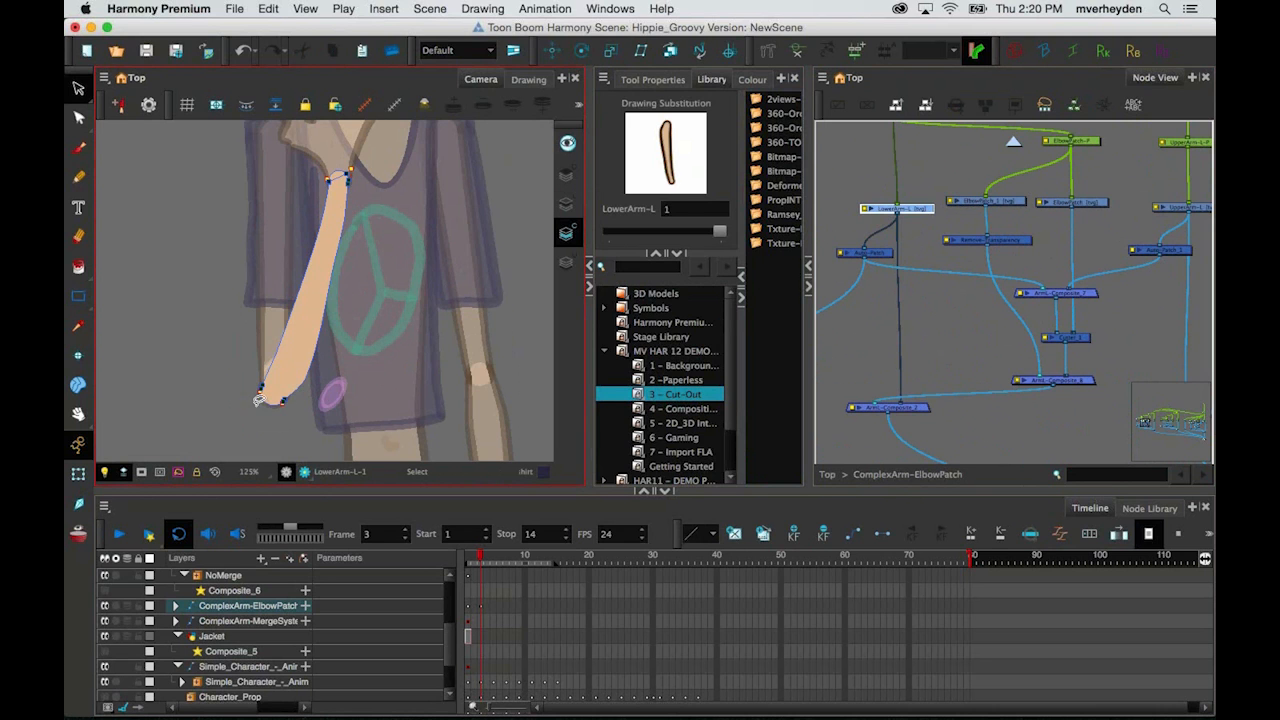
click(80, 476)
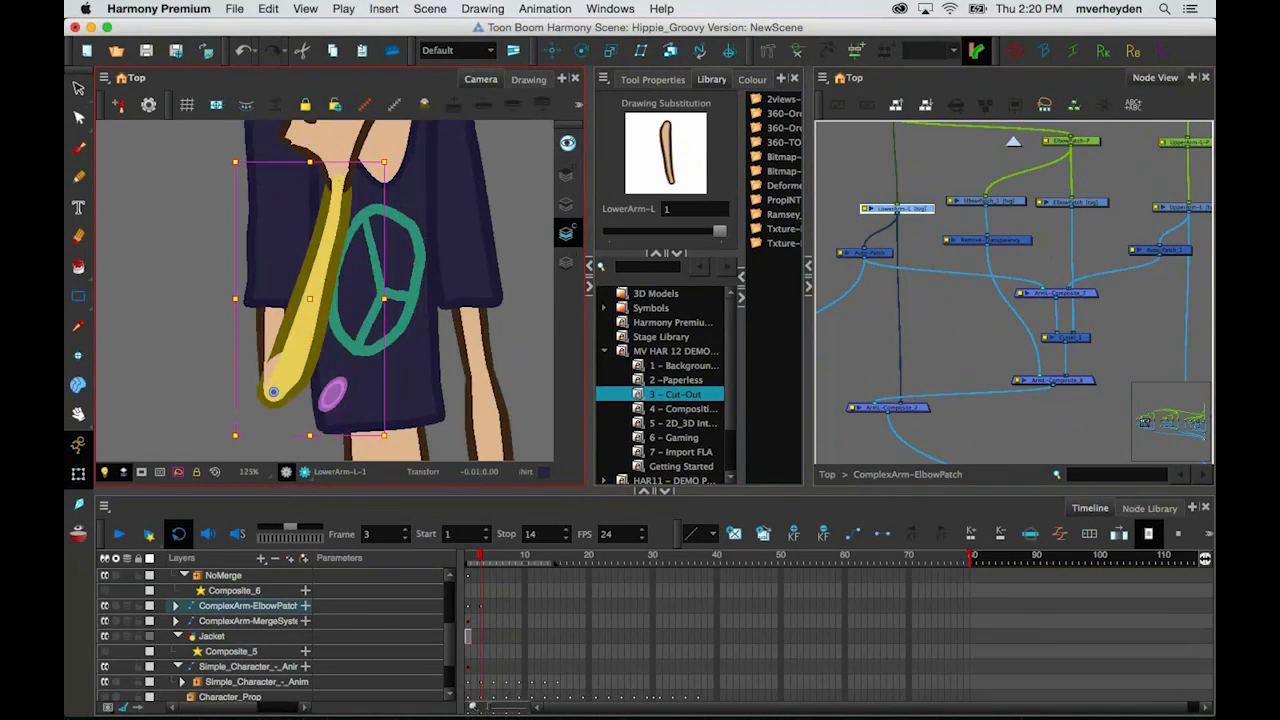
Step: Examine the elbow patch drawing on its colour art and line art layers over the bent elbow
key(Escape)
click(324, 400)
click(79, 88)
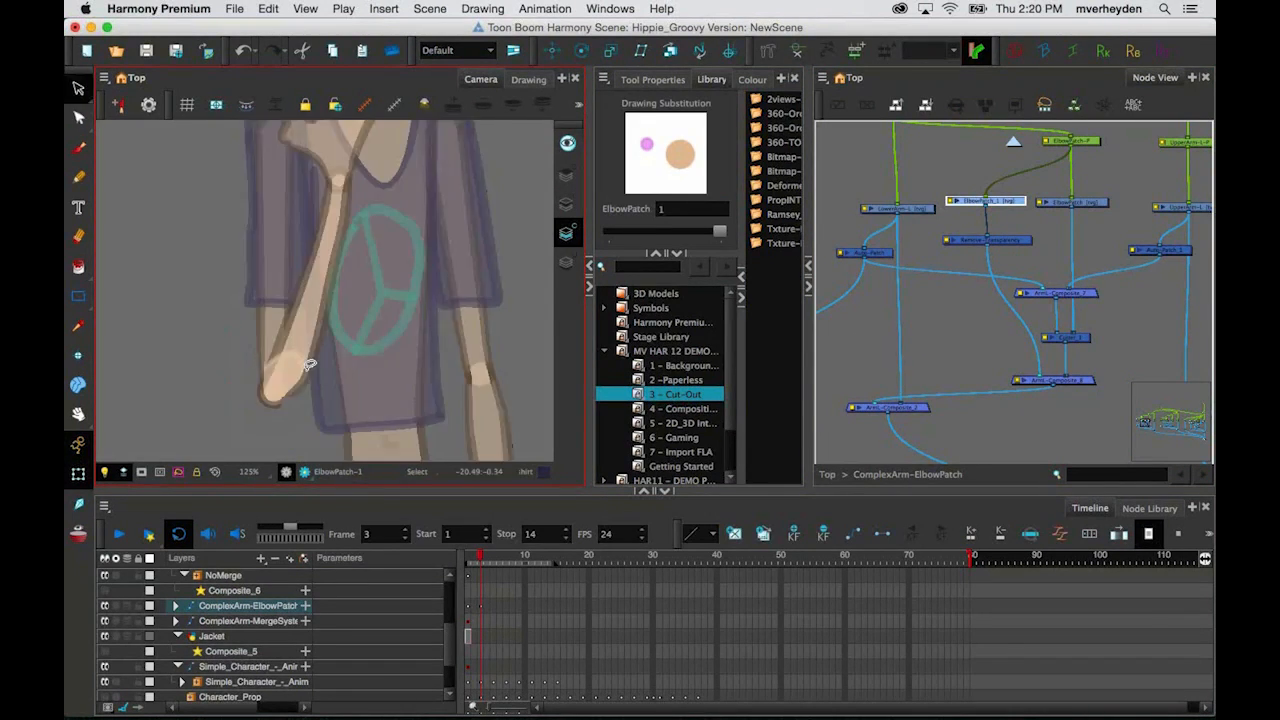
click(563, 205)
click(262, 380)
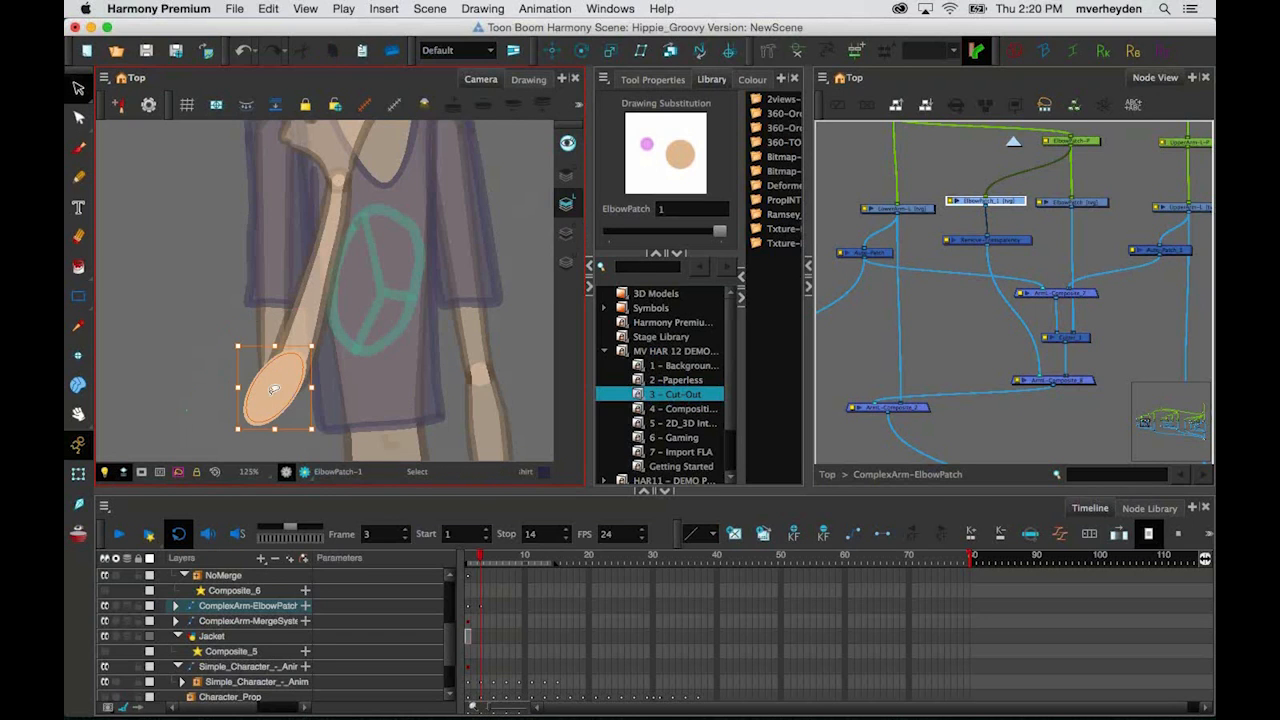
scroll(266, 351, up, 2)
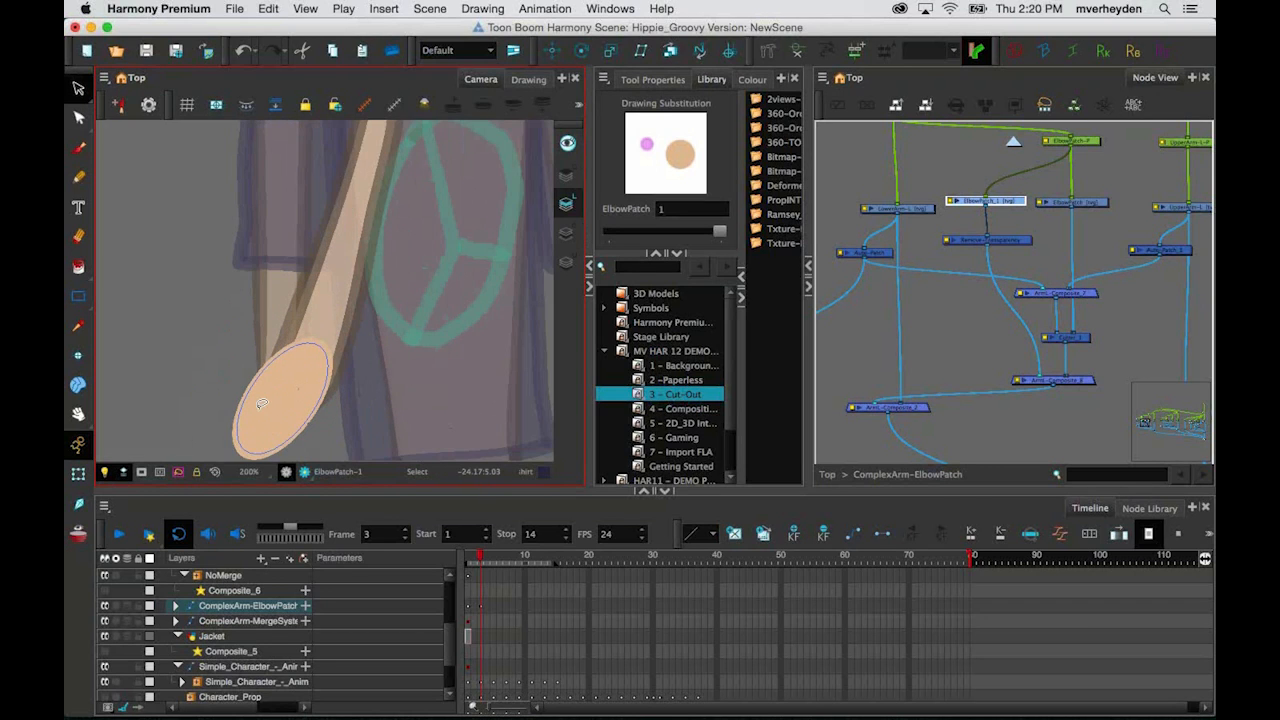
click(78, 473)
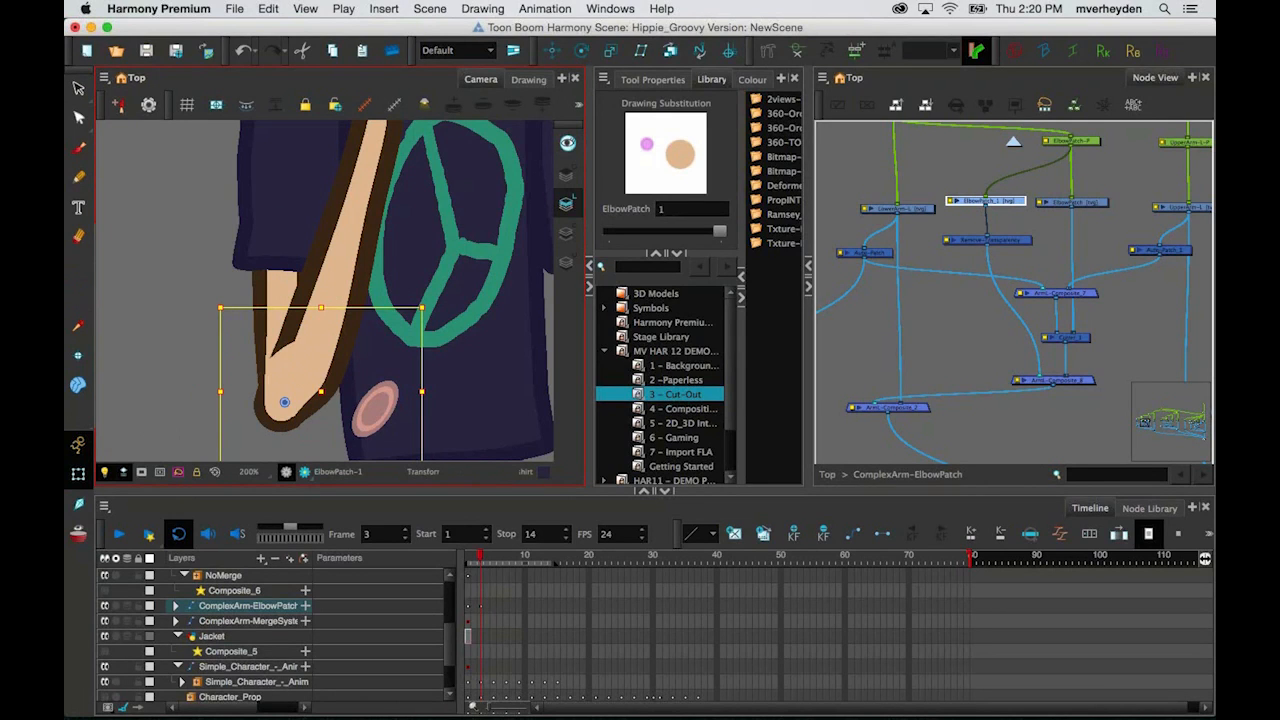
Step: Select the Auto-Patch node below the left lower arm's drawing node and shift it slightly in the network
click(884, 252)
click(884, 252)
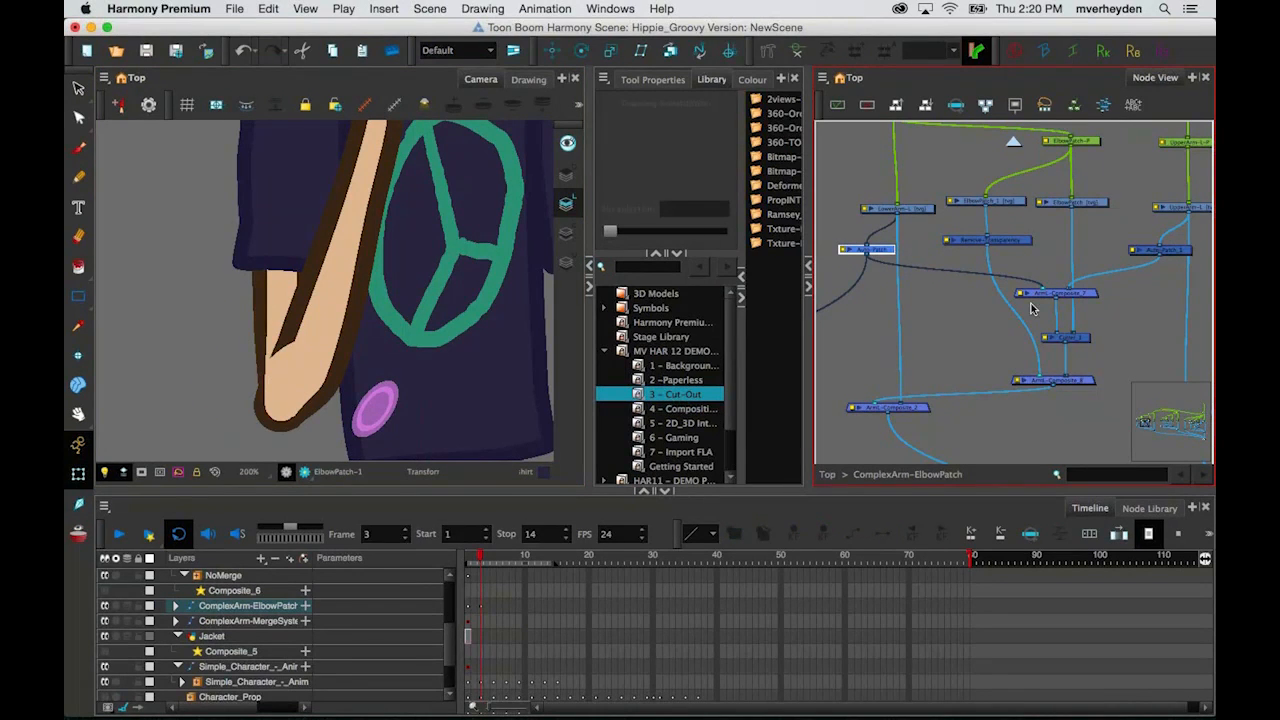
drag(899, 257, 913, 265)
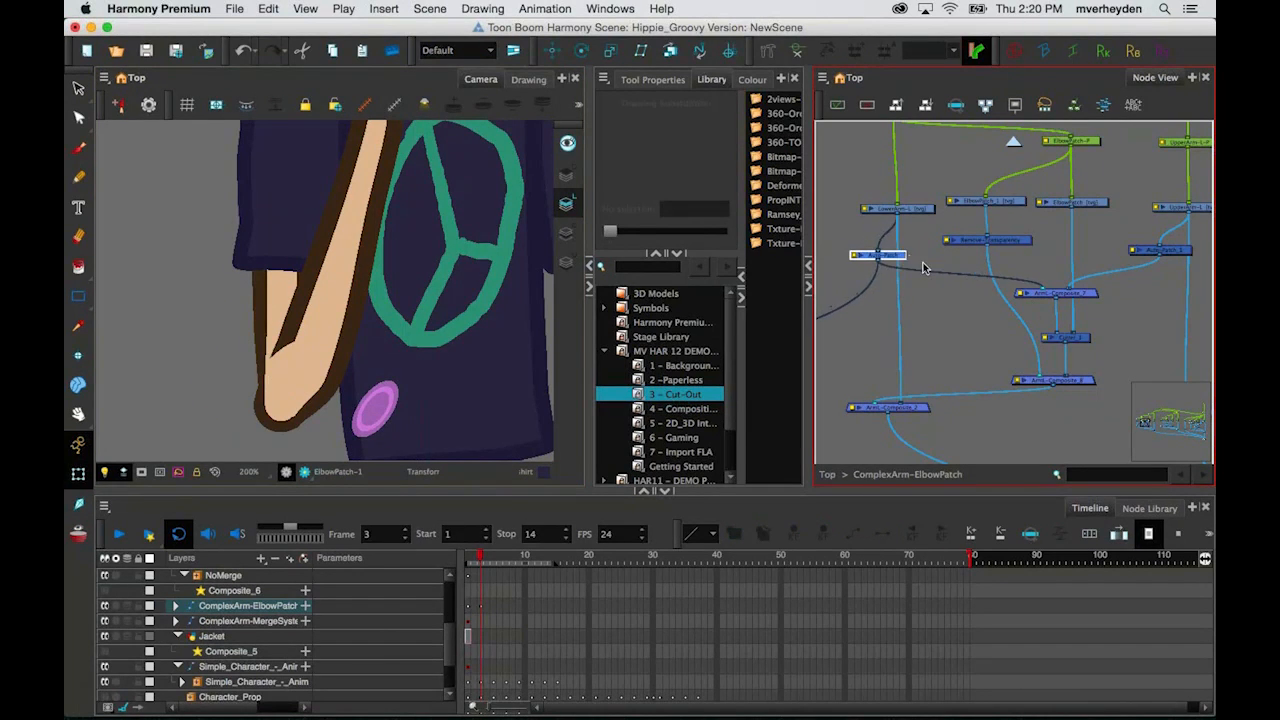
click(831, 306)
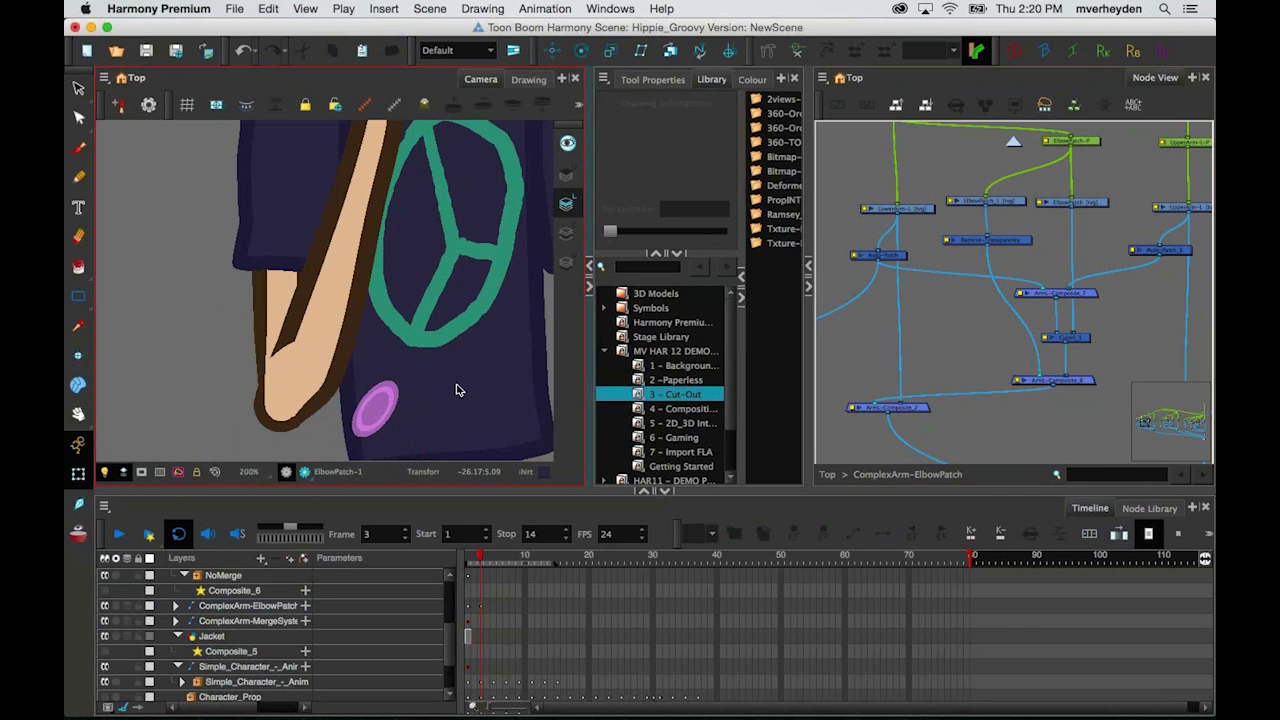
Step: Highlight the left lower arm at the bent elbow and try moving the elbow patch's pink control toward the arm
scroll(456, 390, down, 5)
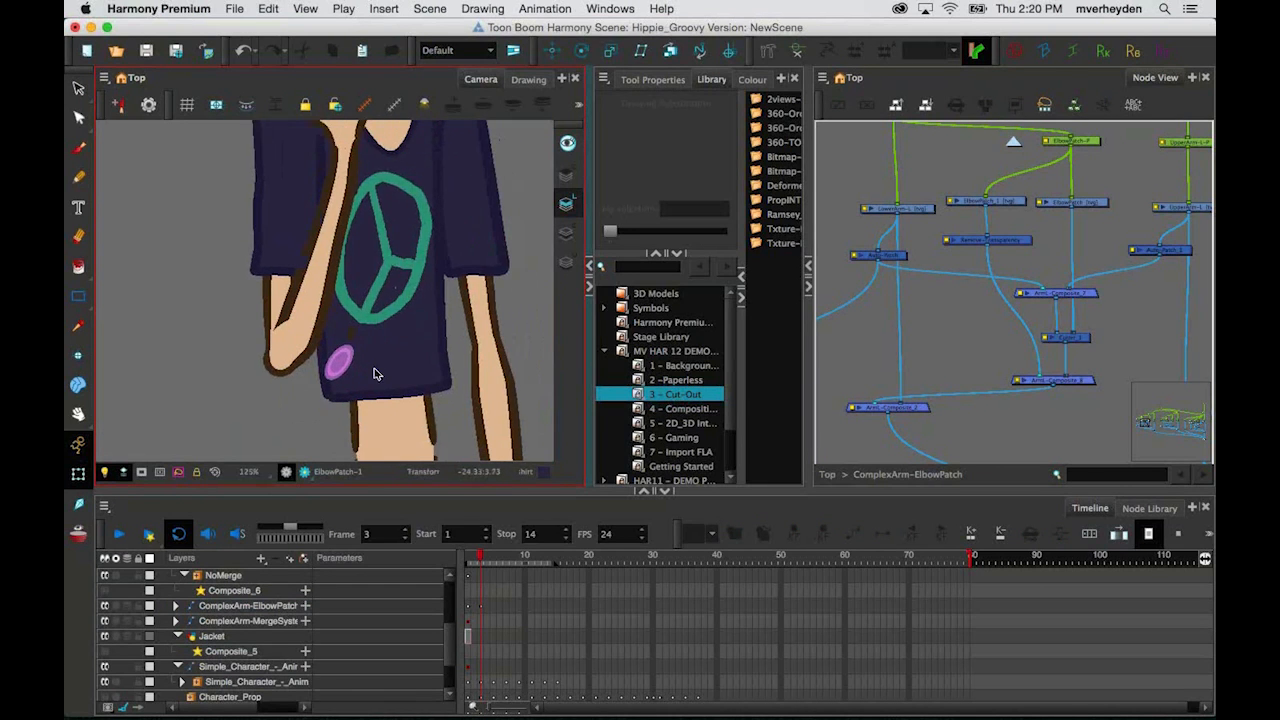
scroll(340, 362, up, 2)
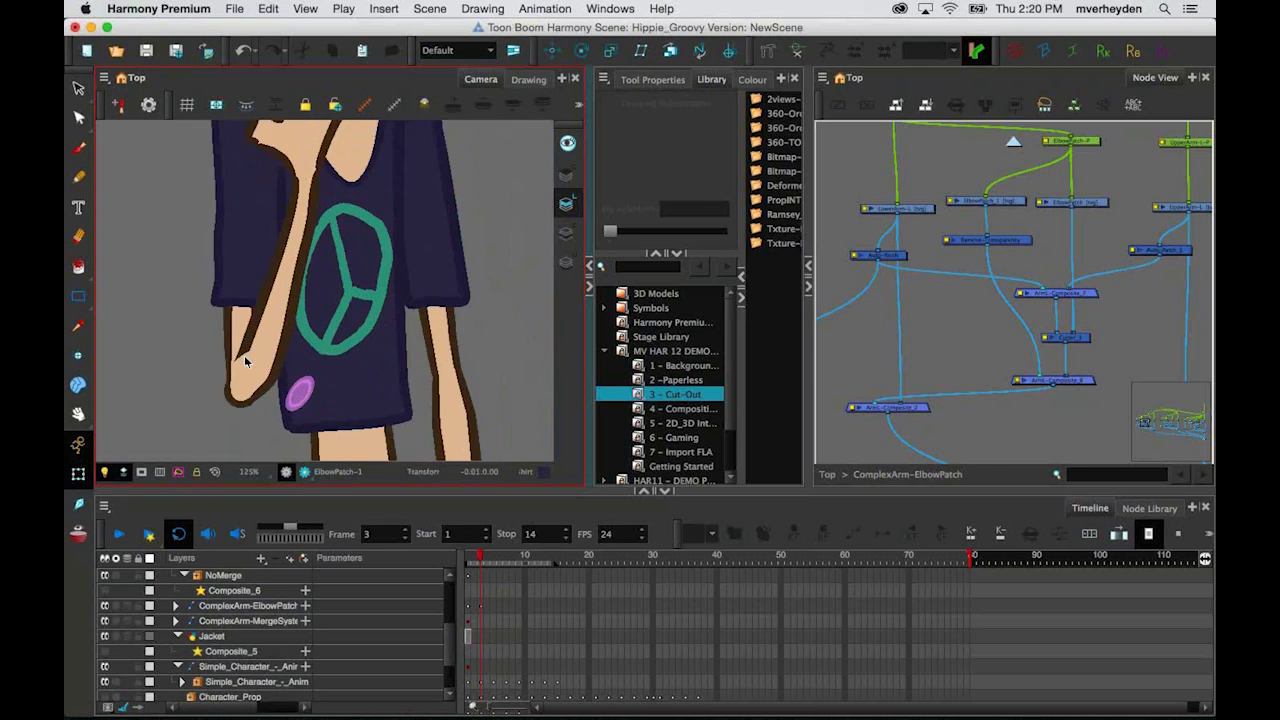
scroll(244, 355, up, 1)
click(244, 355)
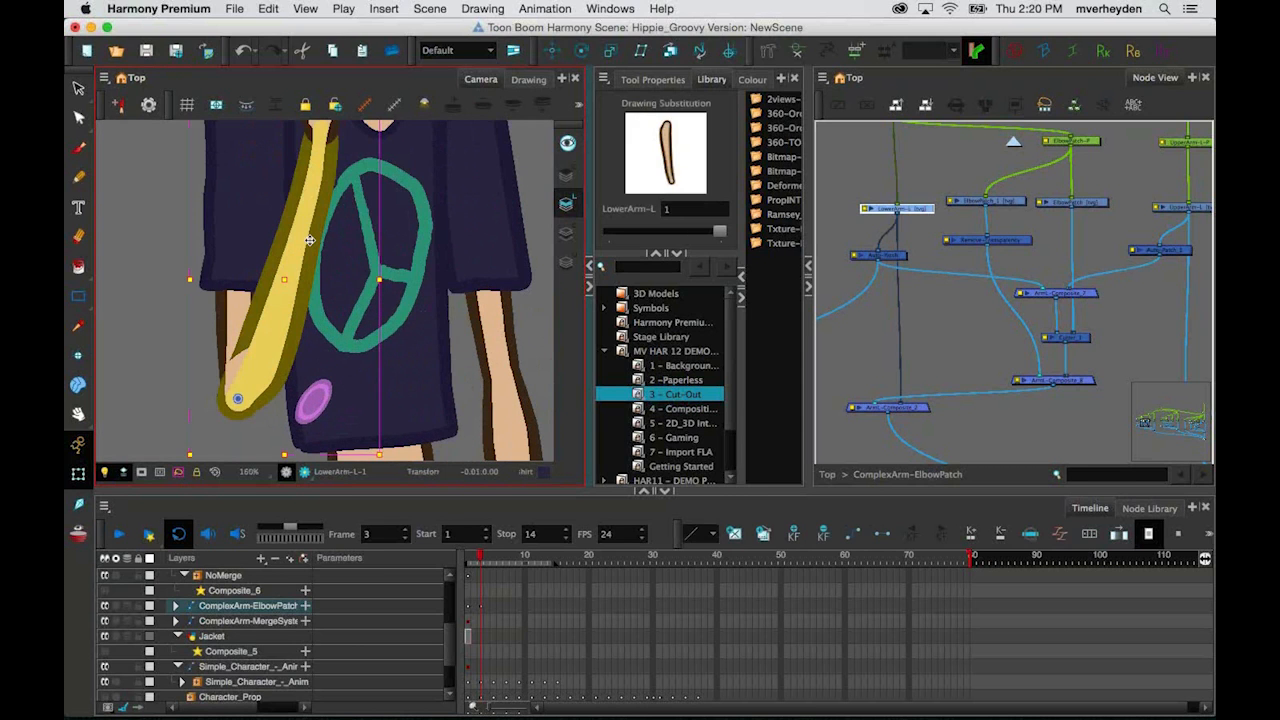
drag(324, 240, 348, 235)
scroll(348, 235, up, 1)
drag(234, 410, 274, 316)
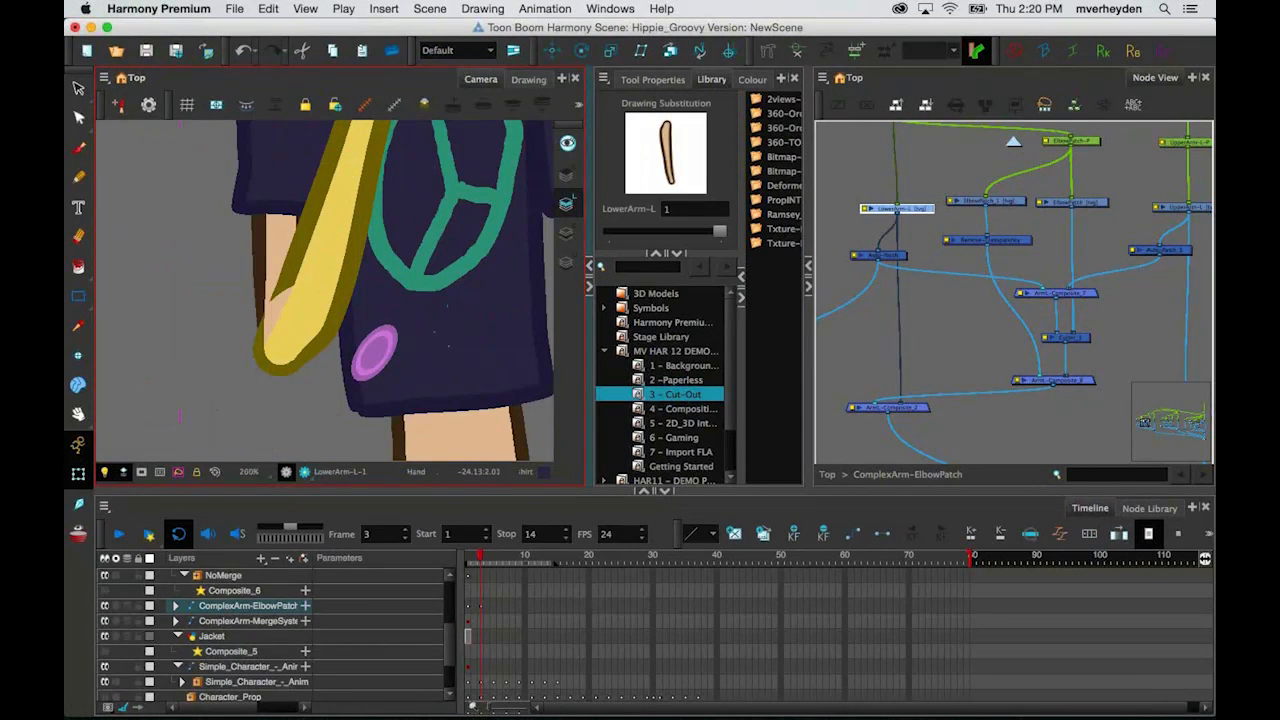
click(378, 357)
drag(386, 351, 349, 351)
click(152, 374)
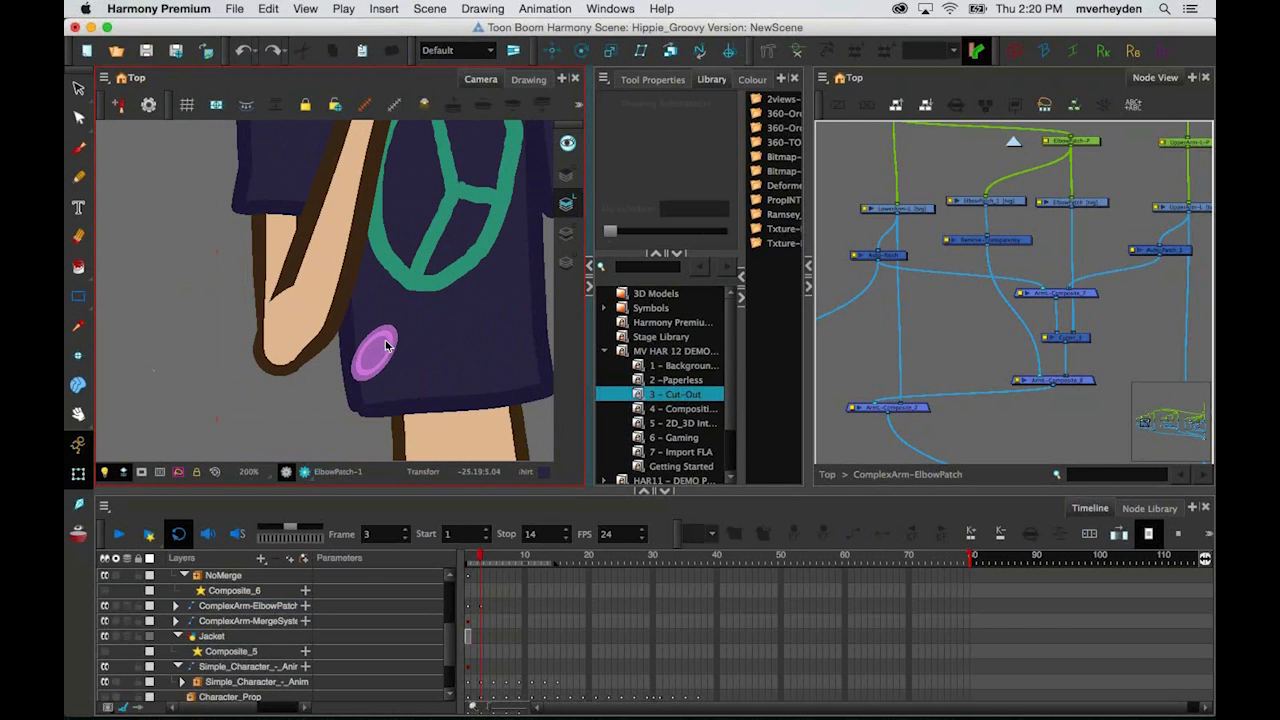
Step: Reset the bent left lower arm and the elbow patch to their default straight pose
scroll(386, 365, down, 4)
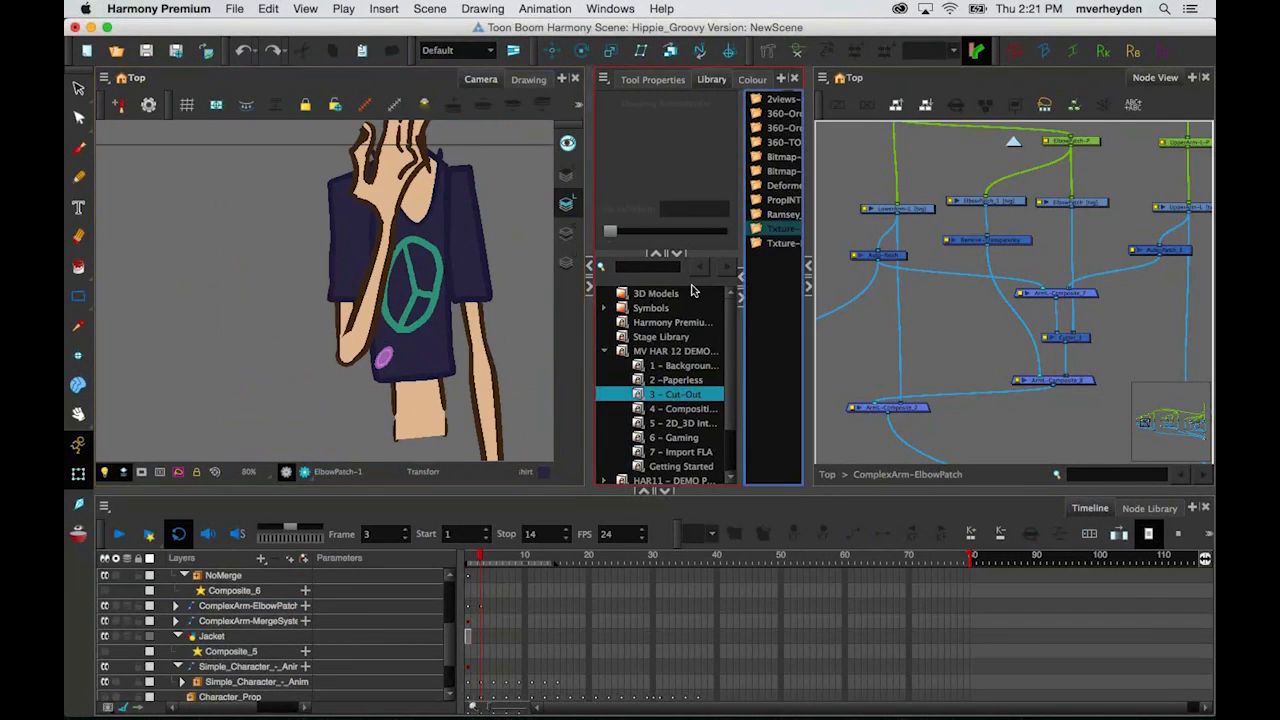
click(365, 299)
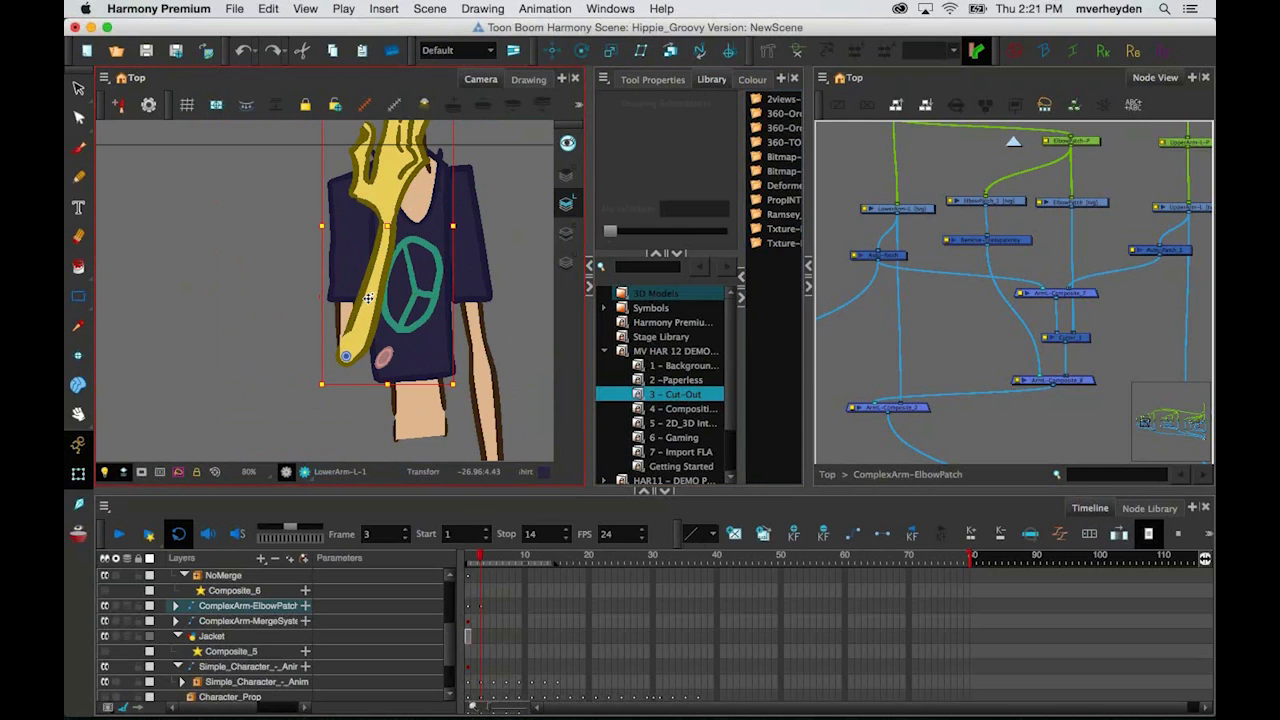
key(r)
click(286, 319)
click(322, 377)
click(278, 333)
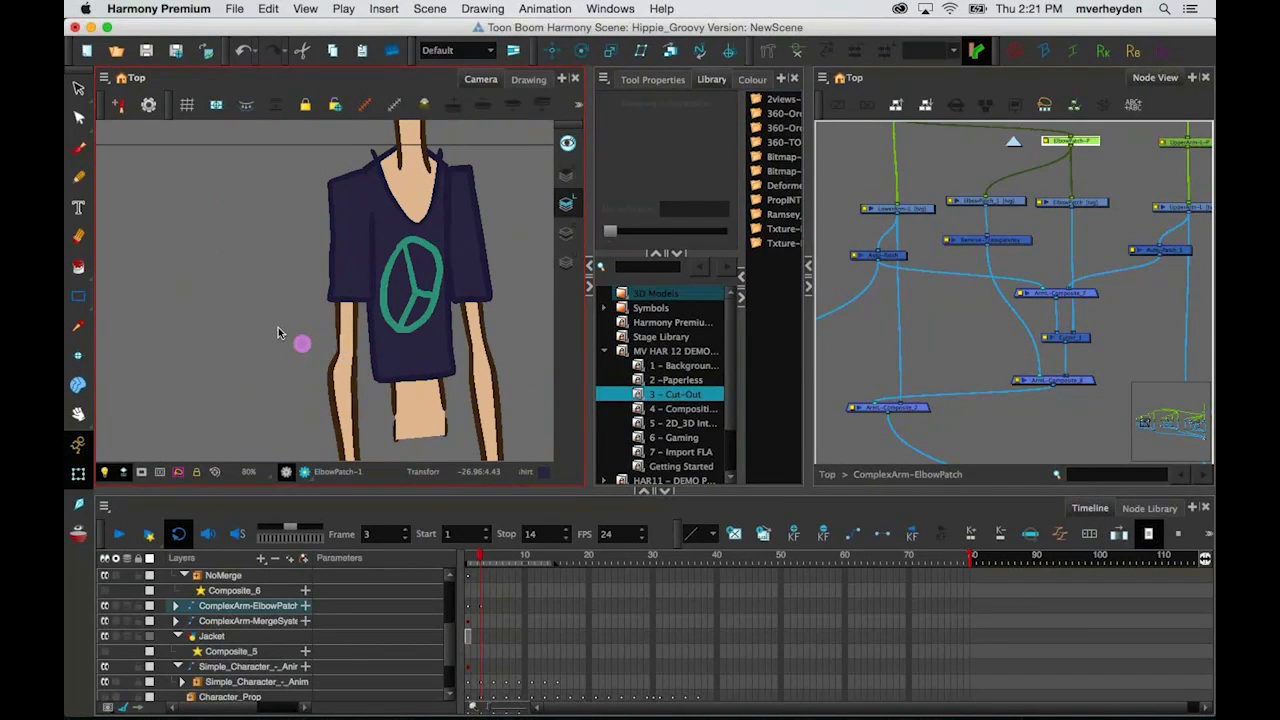
Step: Examine the elbow patch's skin-coloured drawing and its pink control drawing one after the other at the straight left elbow
key(2)
key(2)
drag(285, 334, 261, 275)
click(356, 323)
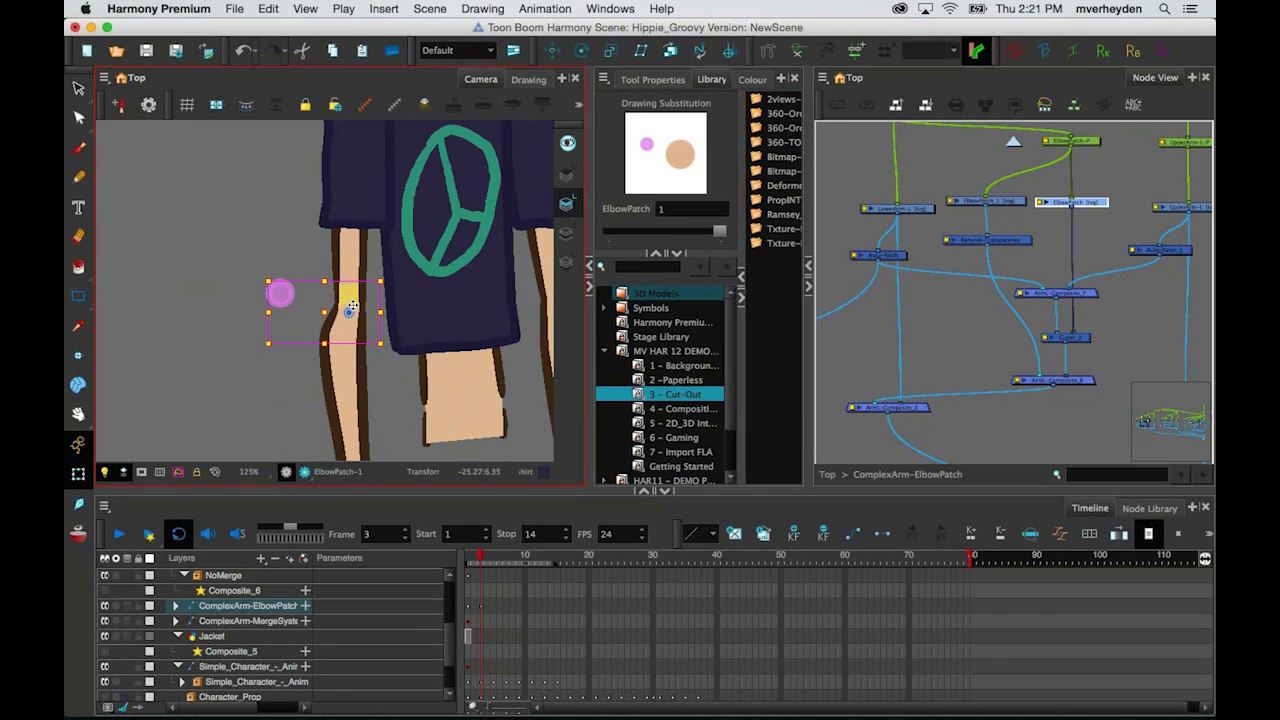
key(Escape)
click(280, 295)
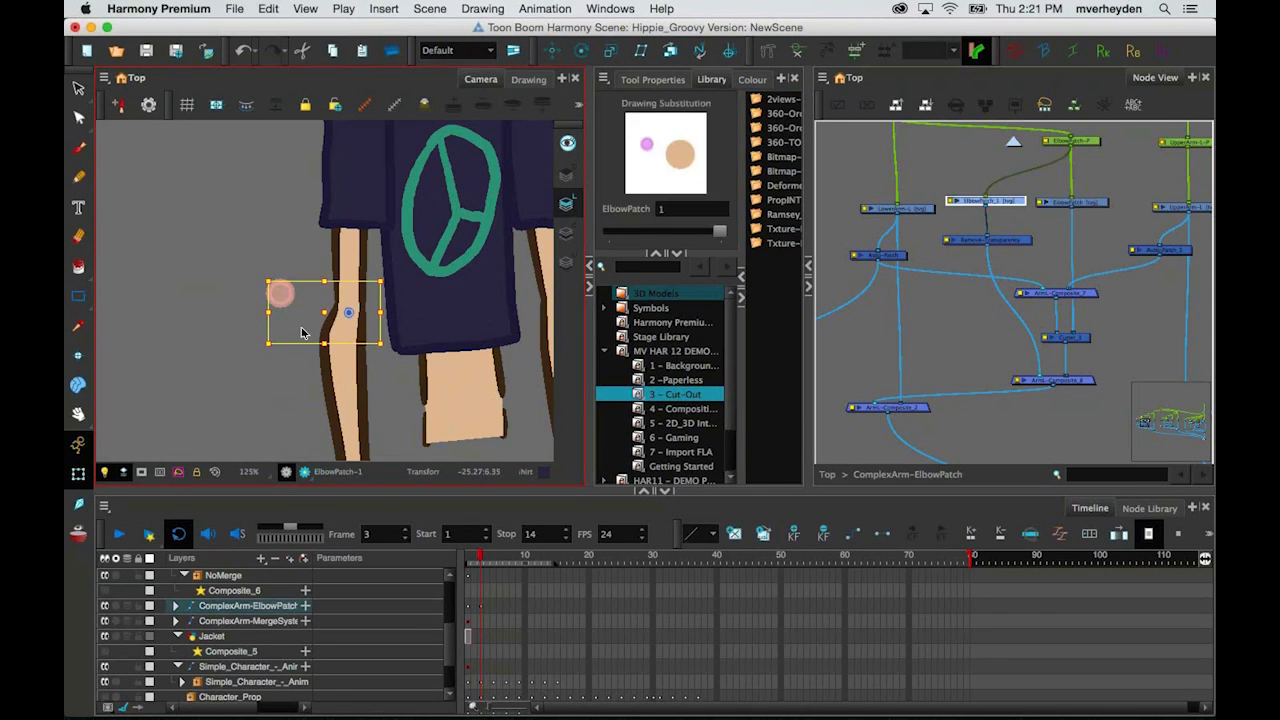
key(2)
drag(338, 314, 320, 310)
key(2)
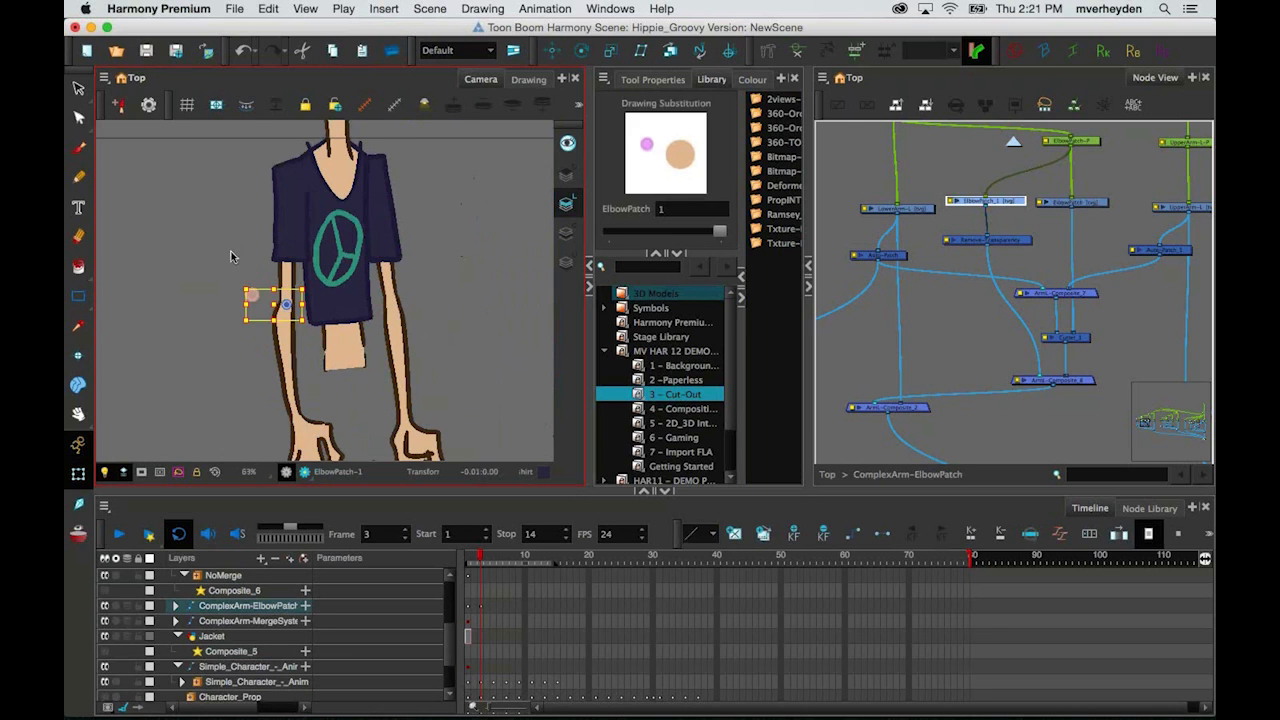
click(231, 253)
scroll(250, 290, down, 2)
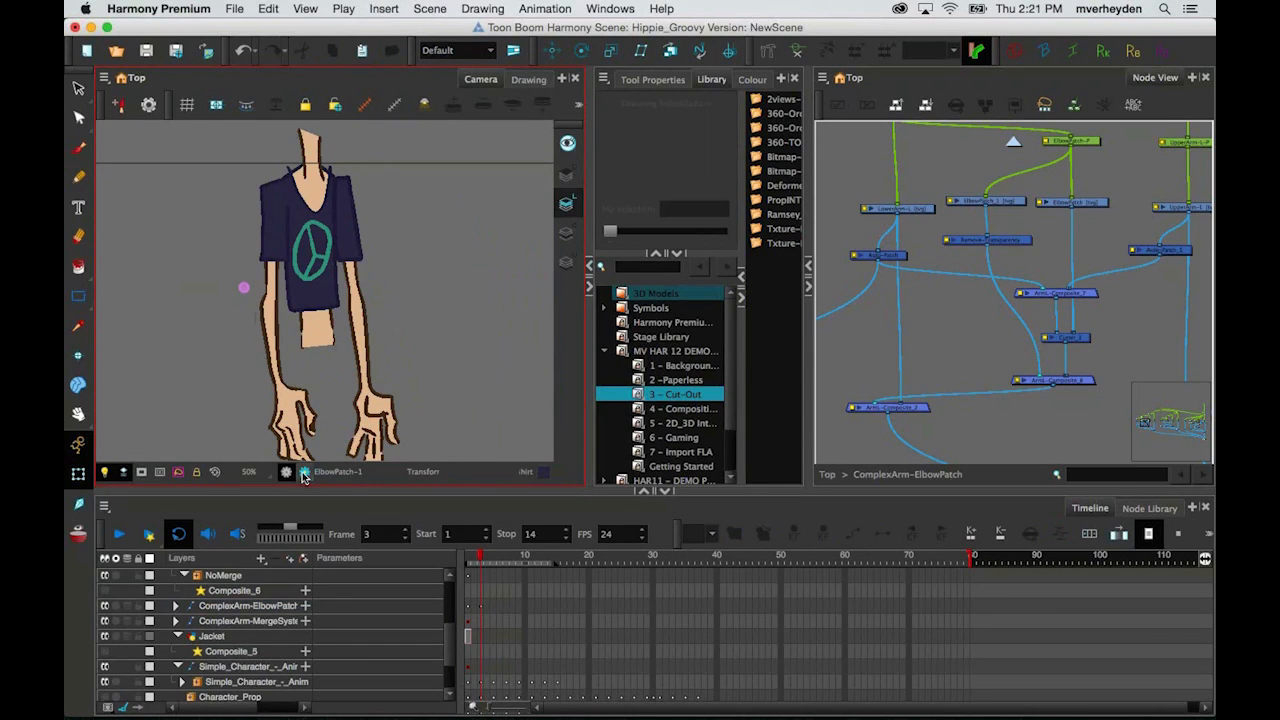
Step: Save the scene and preview the rendered arms before returning to the OpenGL view
key(super+s)
click(305, 472)
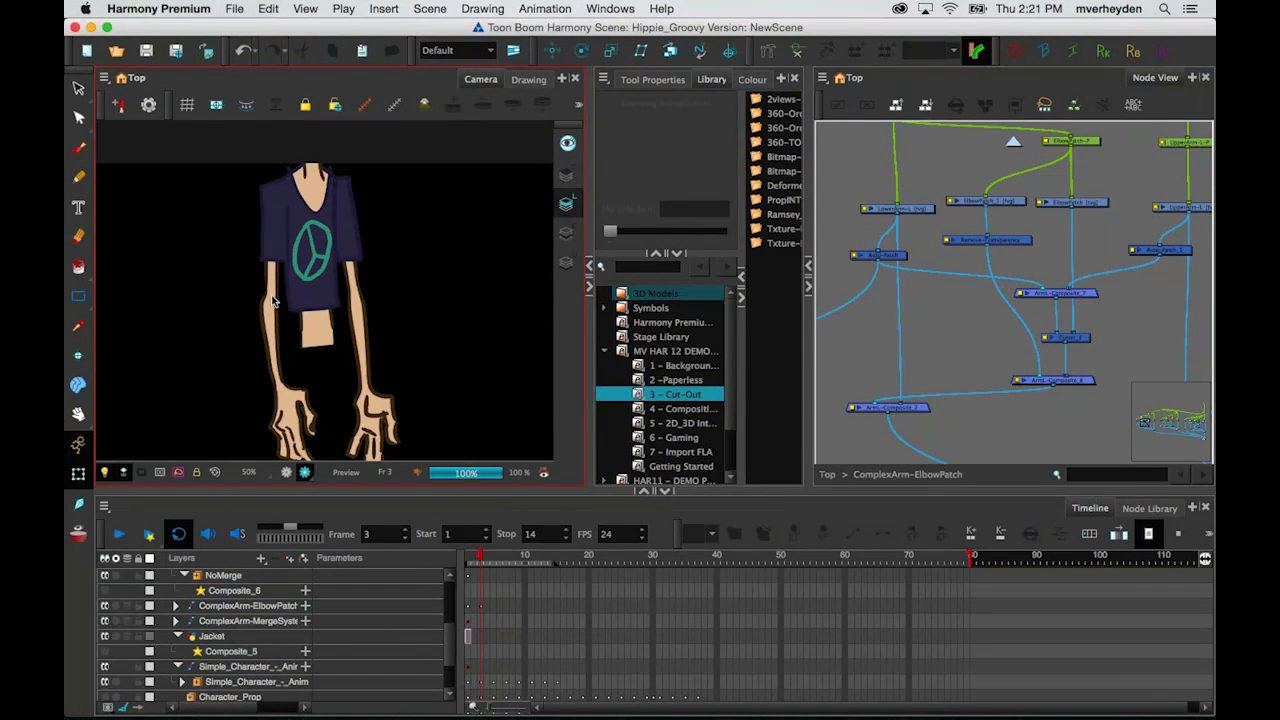
click(286, 472)
Step: Select the ElbowPatch_1 drawing node and view the elbow patch's overlay art layer with the Select tool
click(985, 320)
drag(985, 320, 1021, 332)
scroll(1030, 230, up, 3)
click(1030, 220)
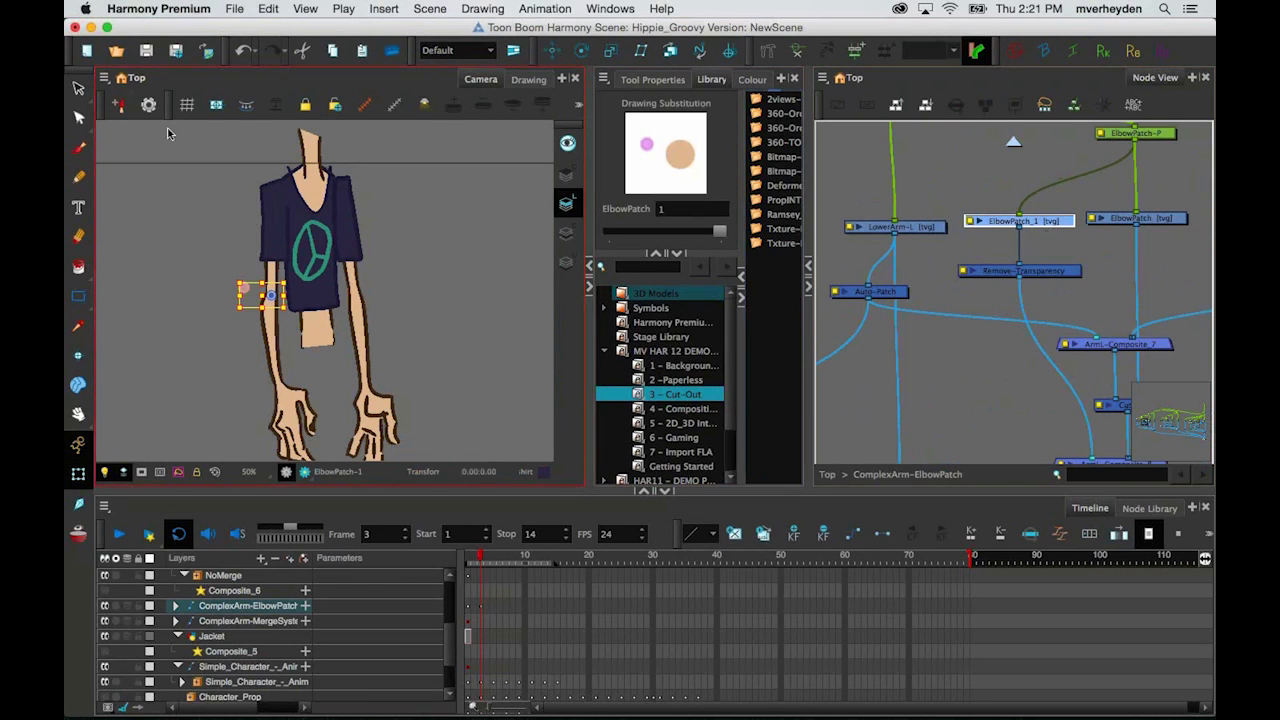
click(78, 89)
scroll(280, 258, up, 2)
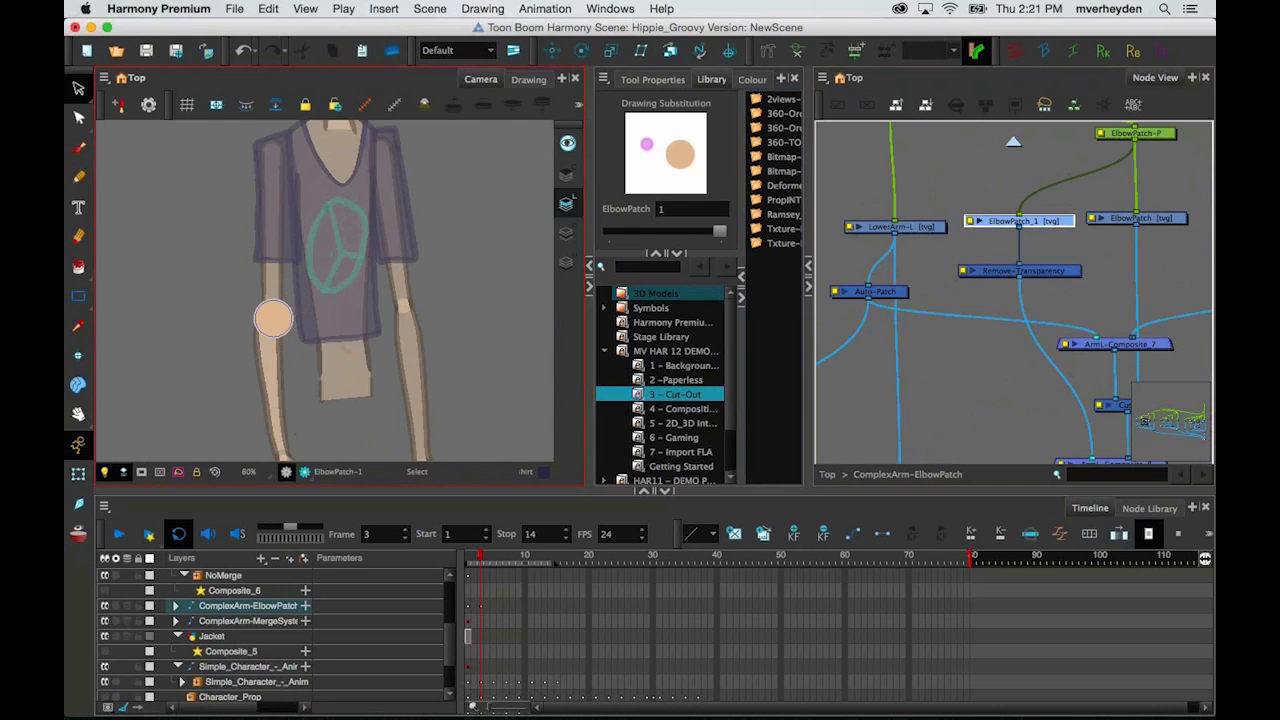
click(570, 174)
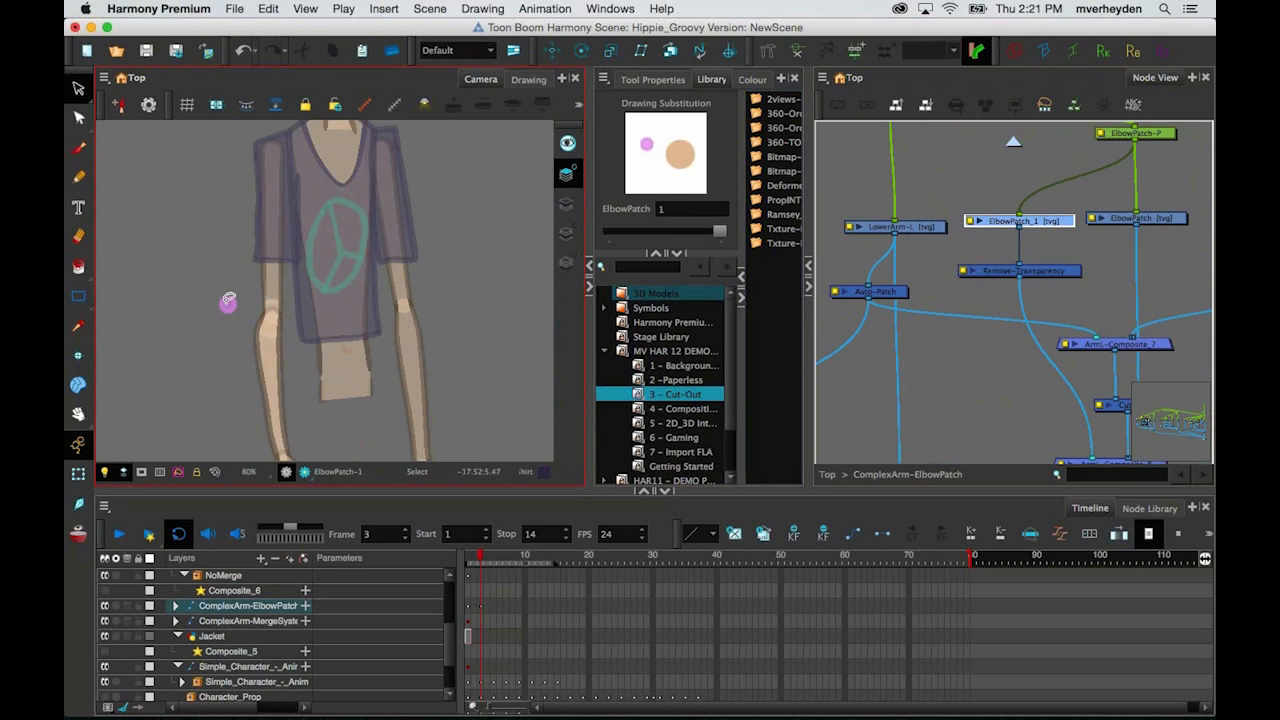
Step: Compare the ElbowPatch and ElbowPatch_1 drawing nodes under the ElbowPatch-P peg by selecting each in turn
scroll(1160, 217, up, 1)
drag(1165, 218, 1112, 235)
click(1110, 237)
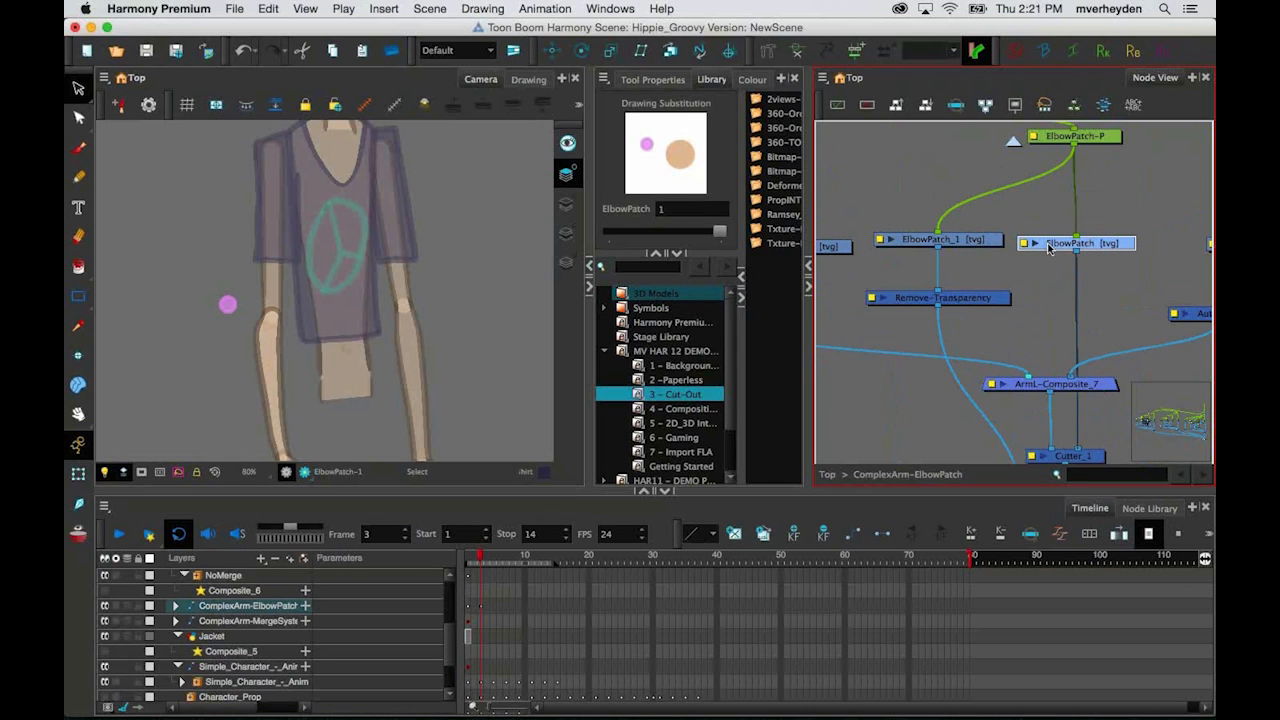
click(966, 244)
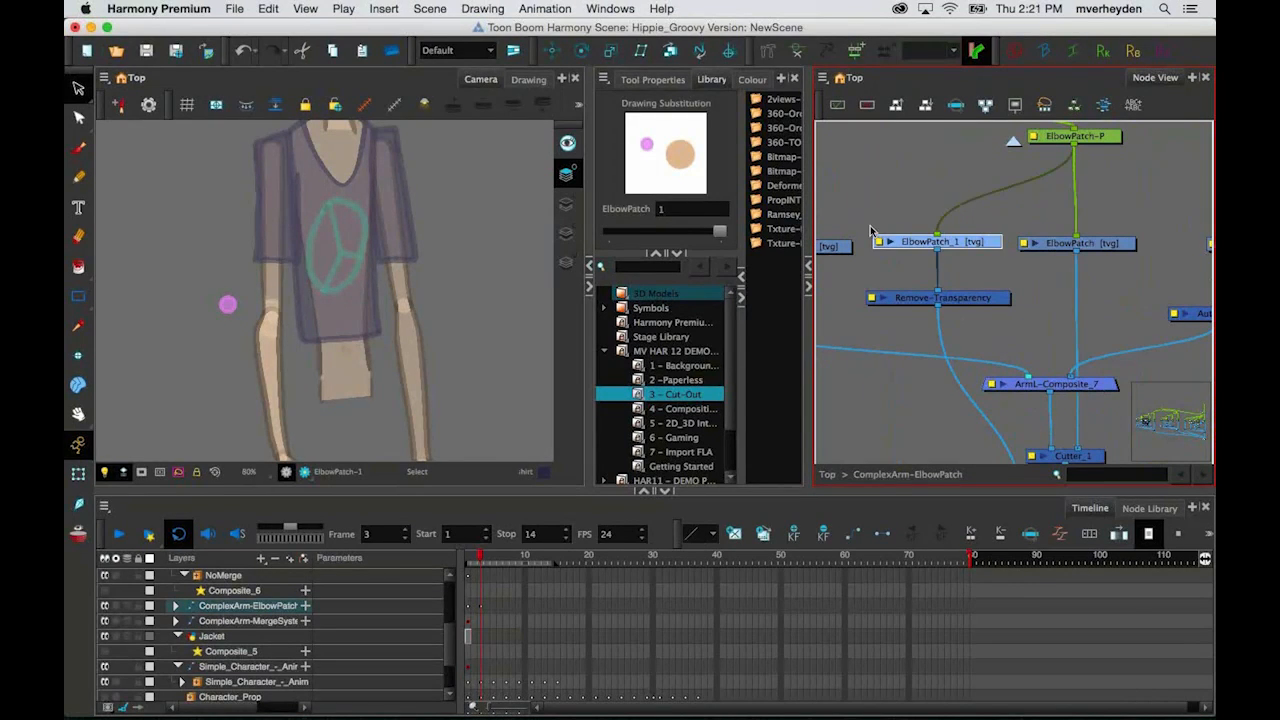
click(1108, 247)
click(968, 240)
click(1108, 245)
click(934, 245)
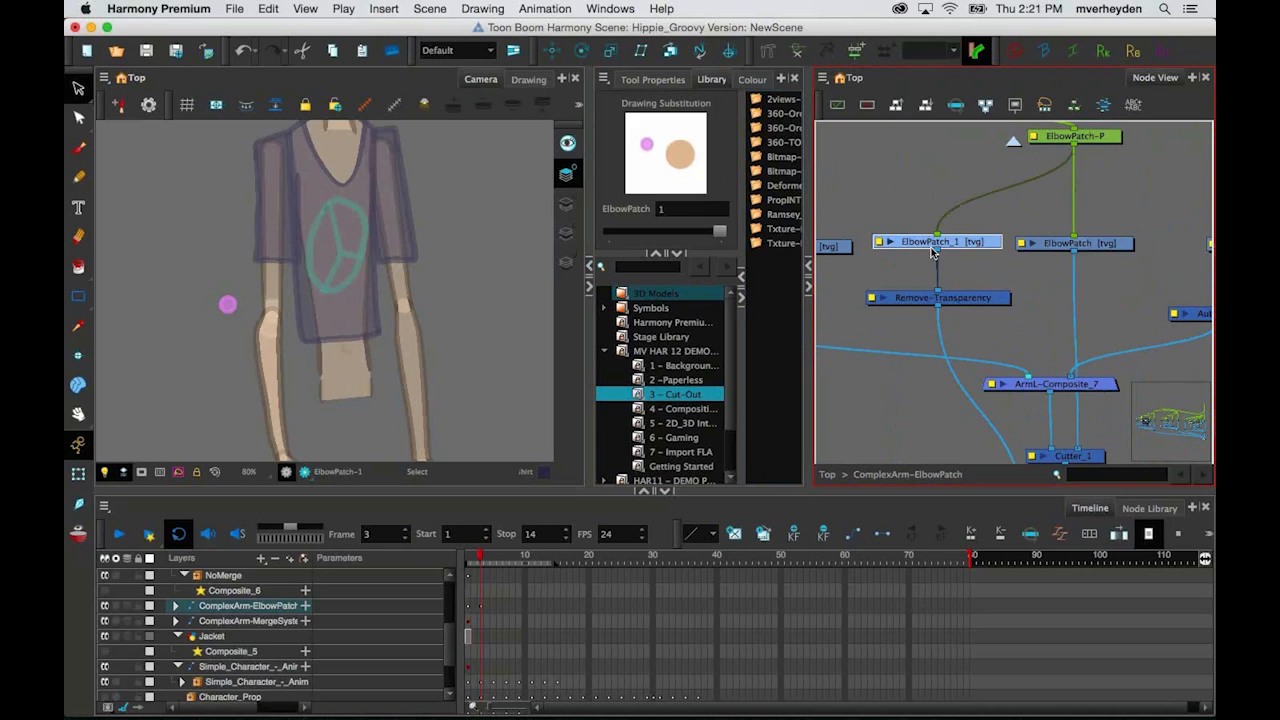
Step: Examine which art layers are enabled in the drawing properties of ElbowPatch_1 and ElbowPatch
click(878, 244)
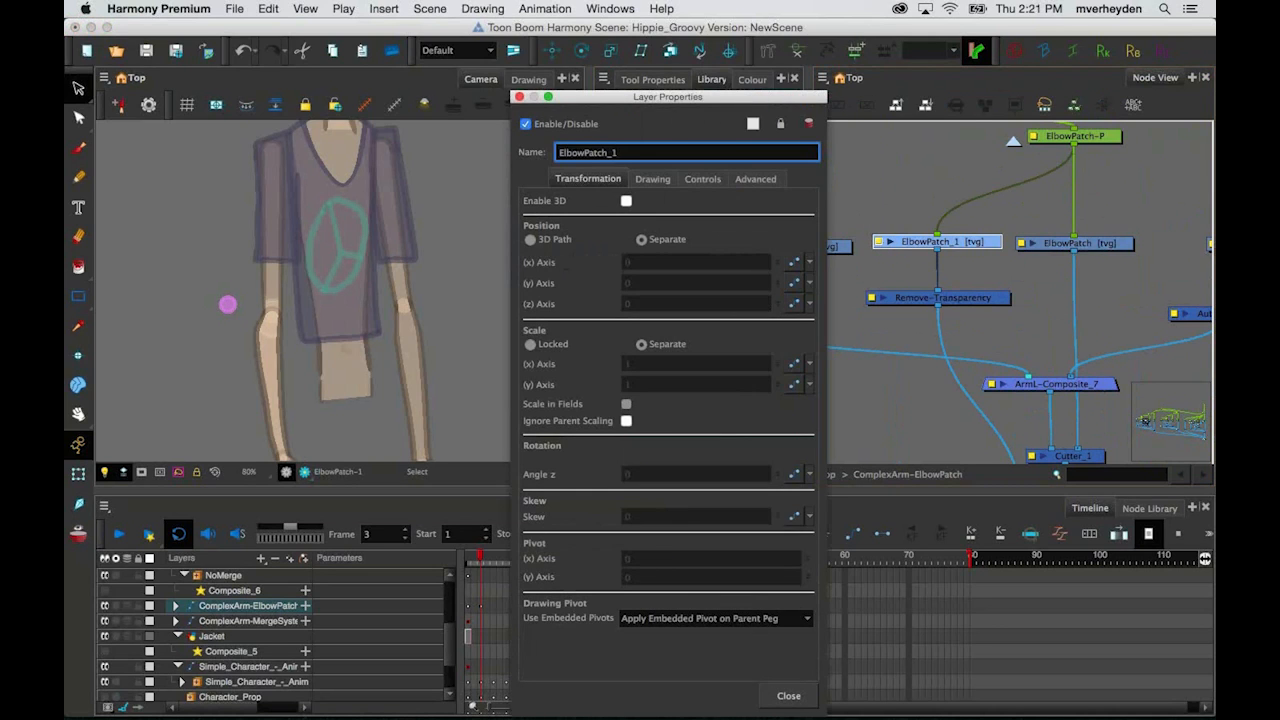
click(658, 180)
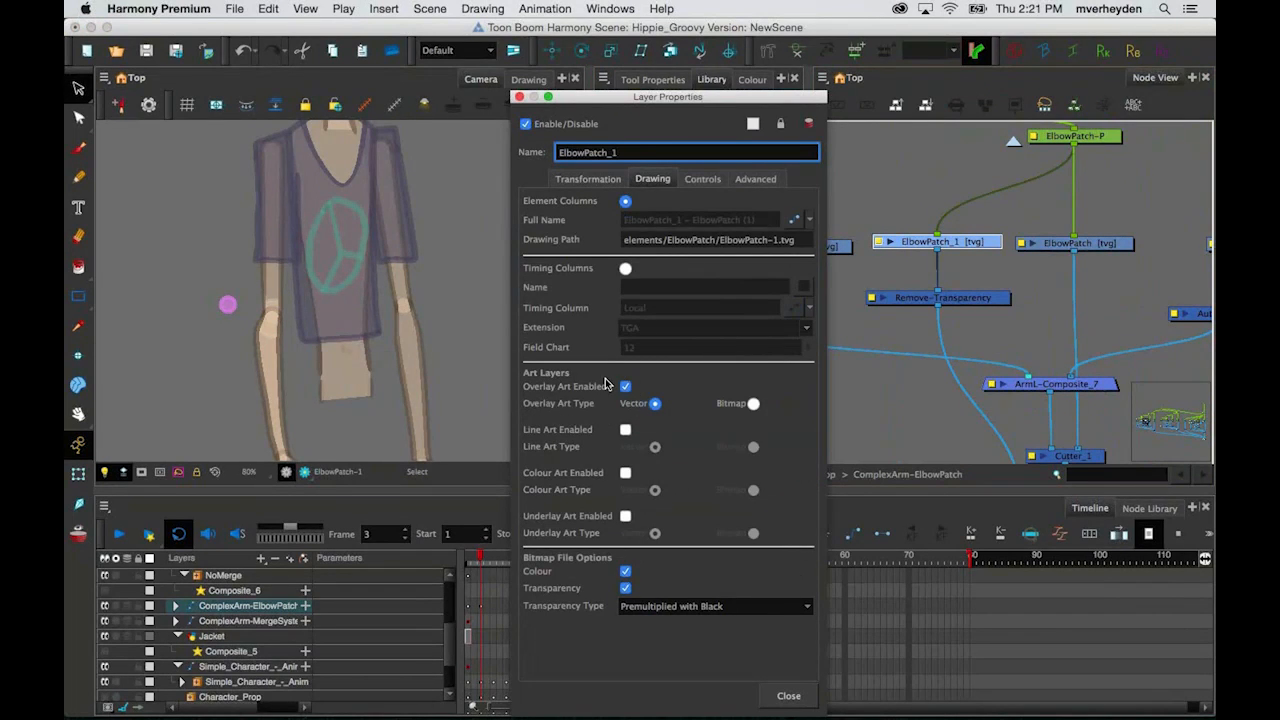
click(789, 695)
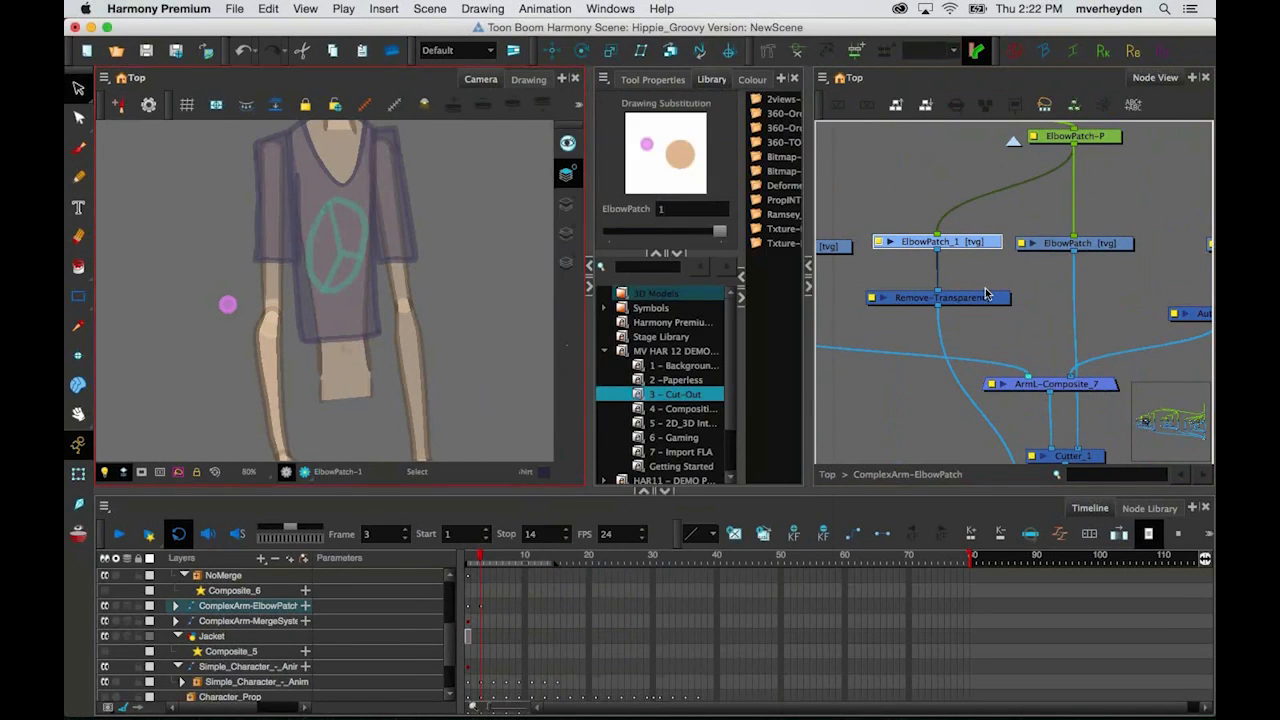
double_click(1028, 250)
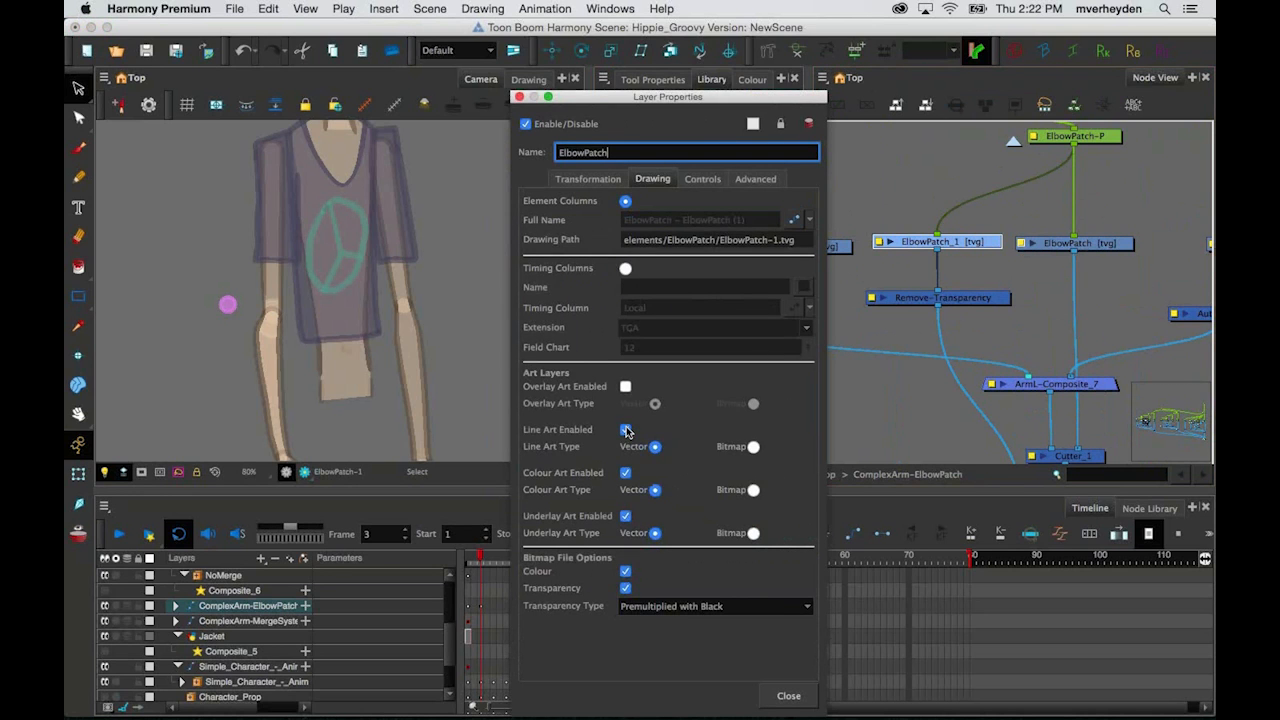
click(789, 695)
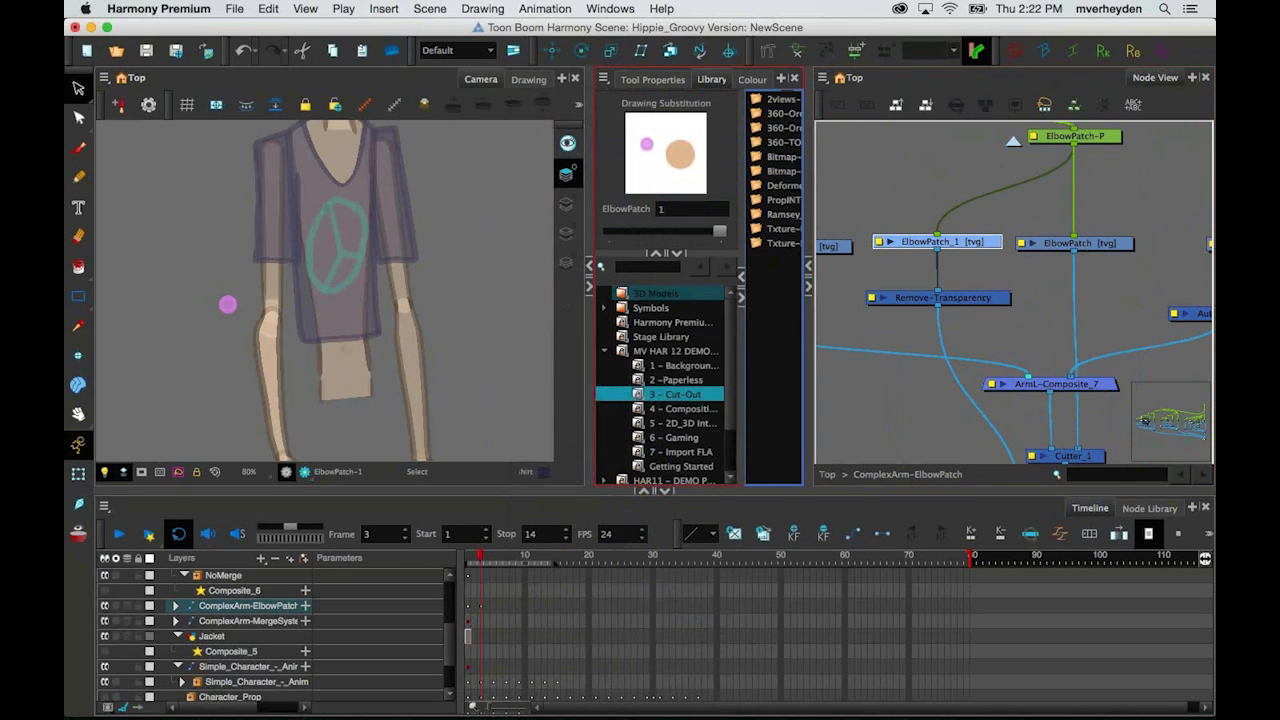
Step: Shift the Remove-Transparency node slightly below ElbowPatch_1 and inspect the alpha of the handle colour swatch
drag(948, 243, 949, 242)
drag(955, 297, 967, 311)
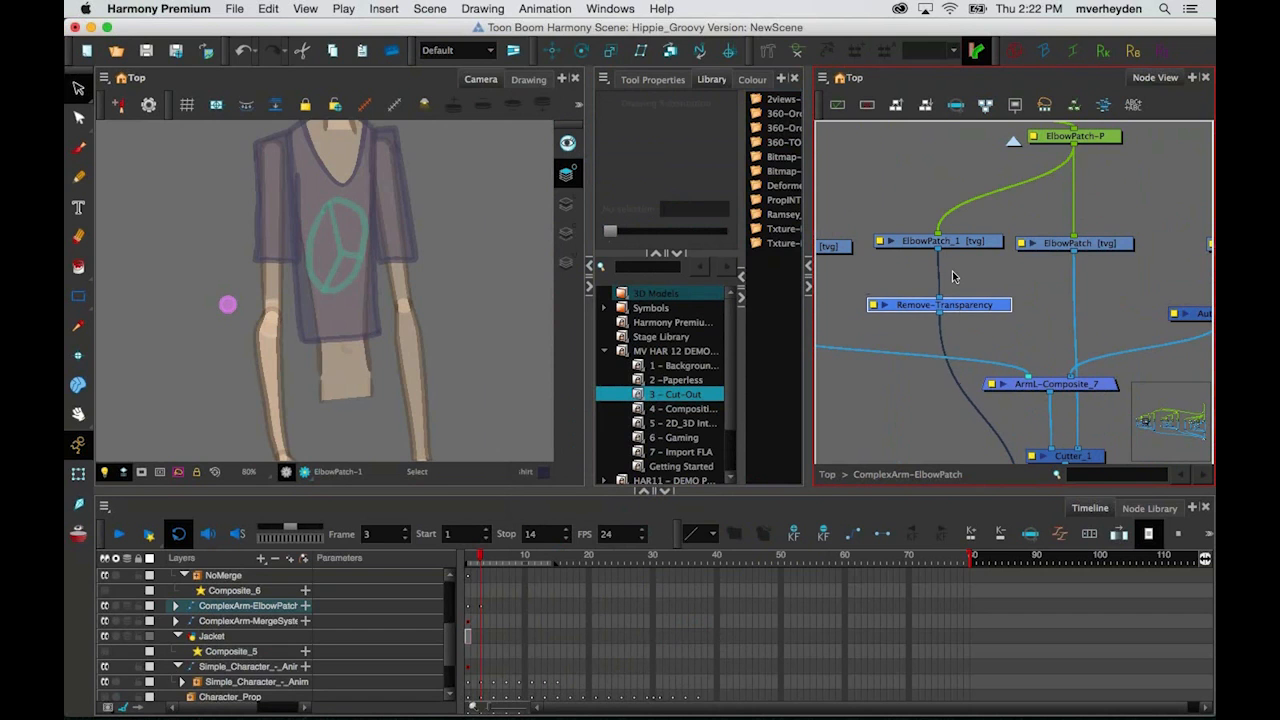
click(746, 83)
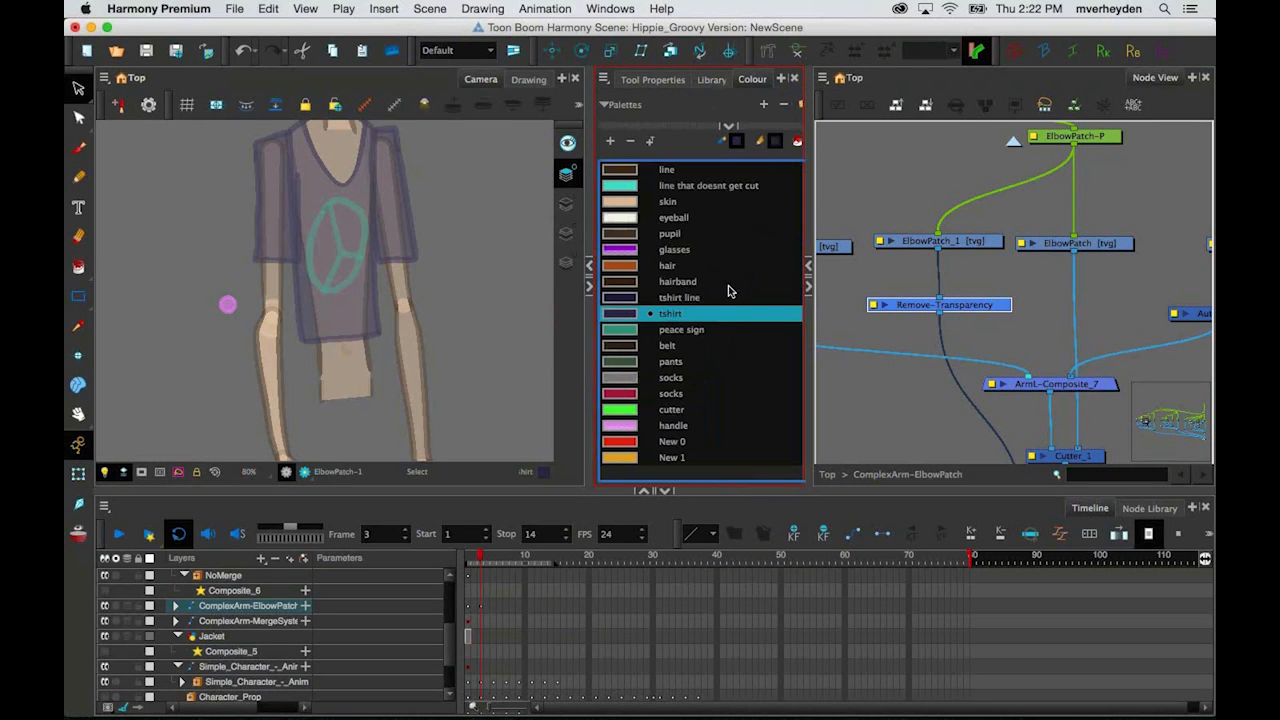
click(624, 426)
double_click(624, 426)
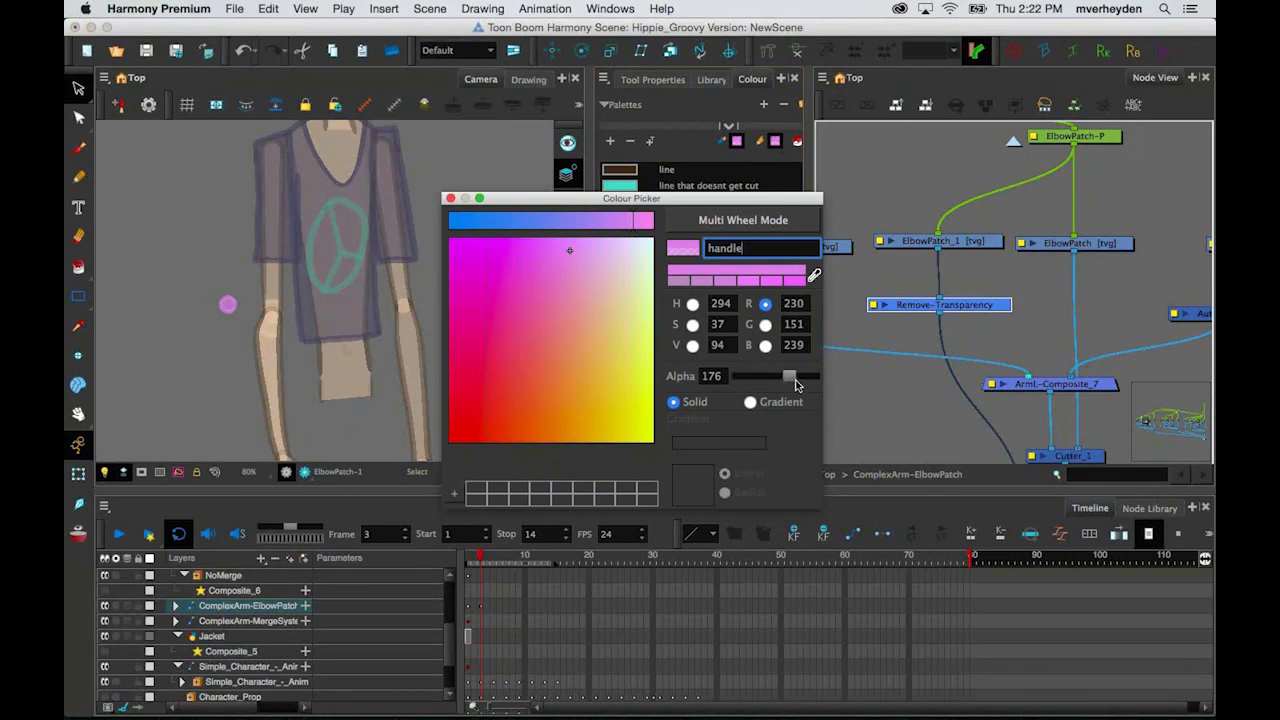
click(451, 201)
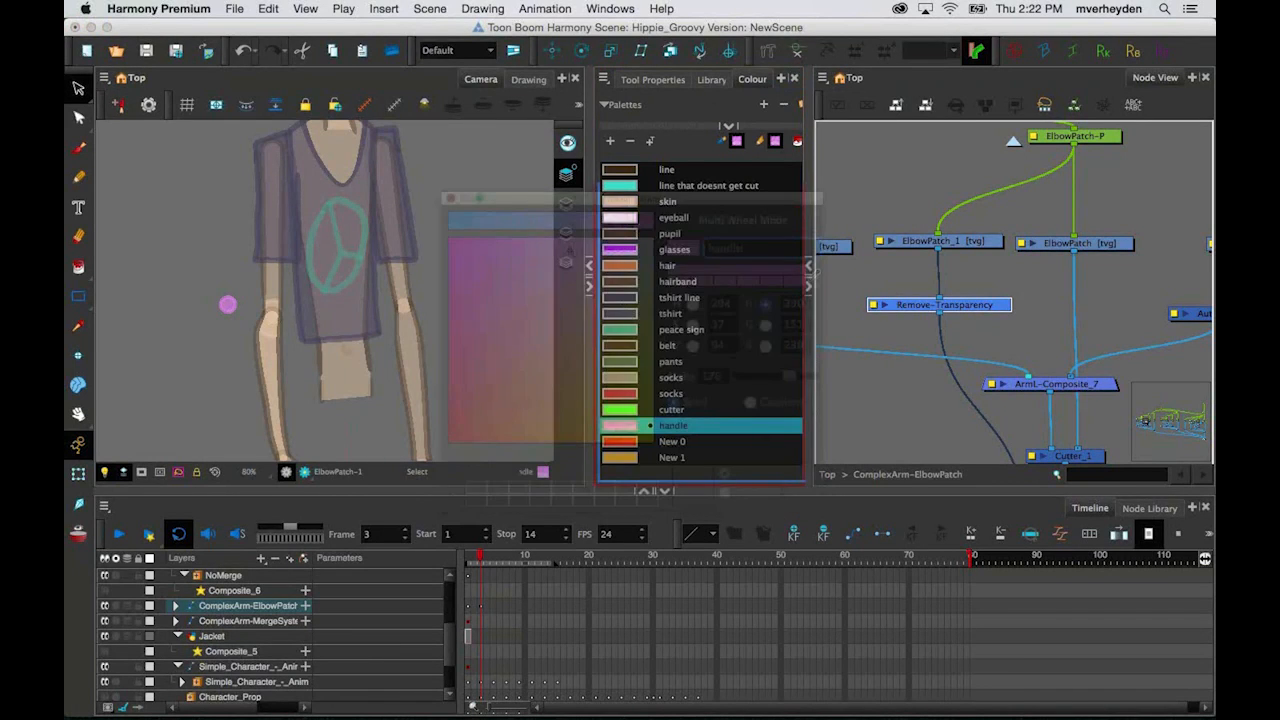
Step: Highlight the pink control and the Remove-Transparency node, and preview how the control behaves in the rendered frame
click(227, 310)
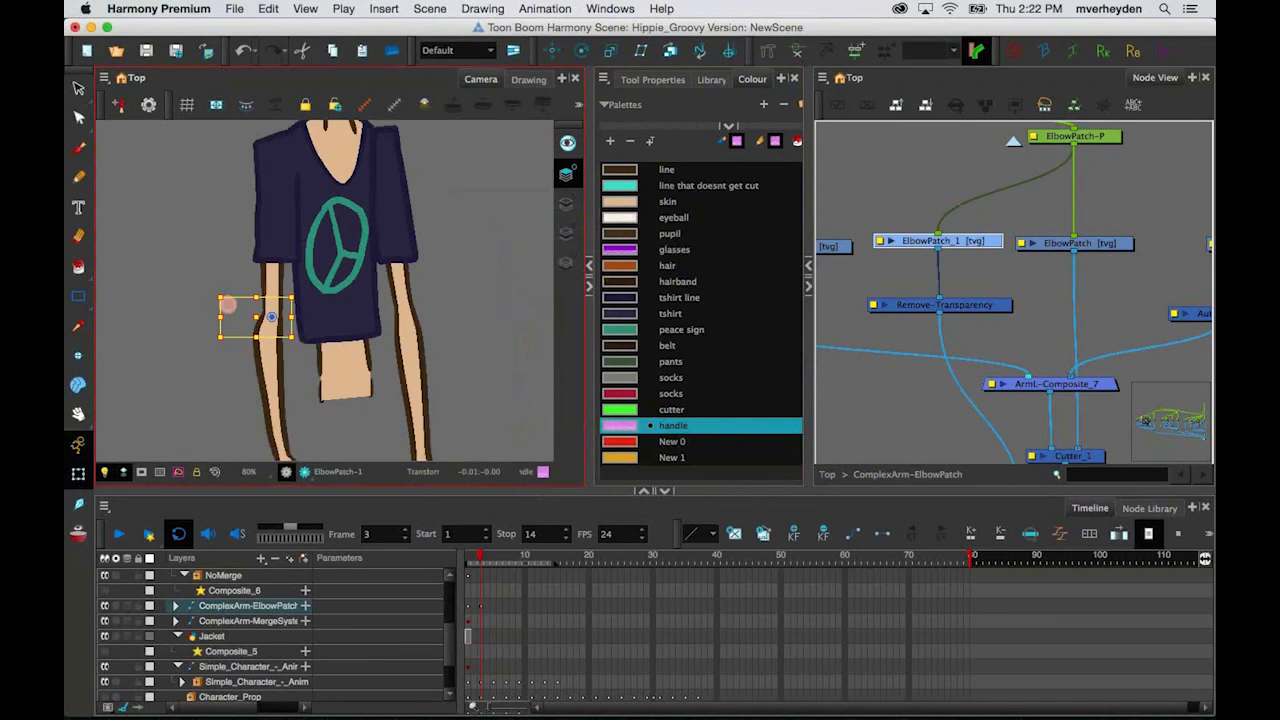
click(985, 305)
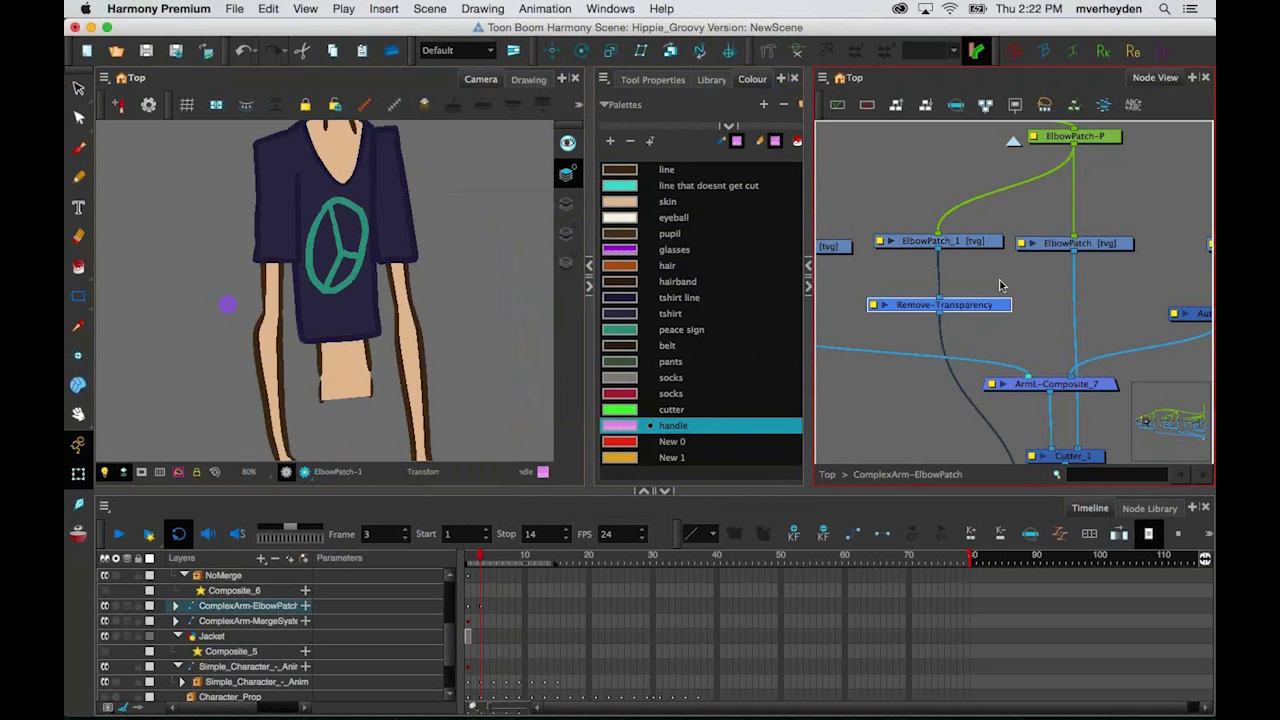
click(1004, 288)
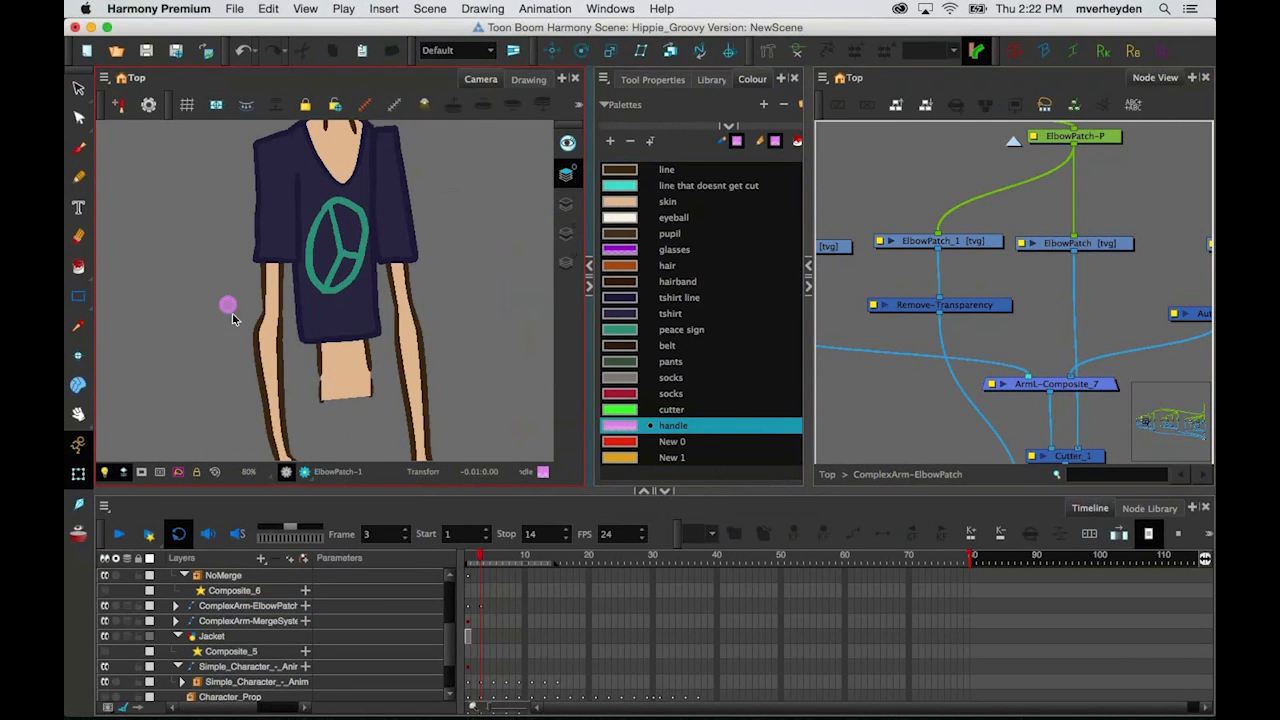
click(306, 470)
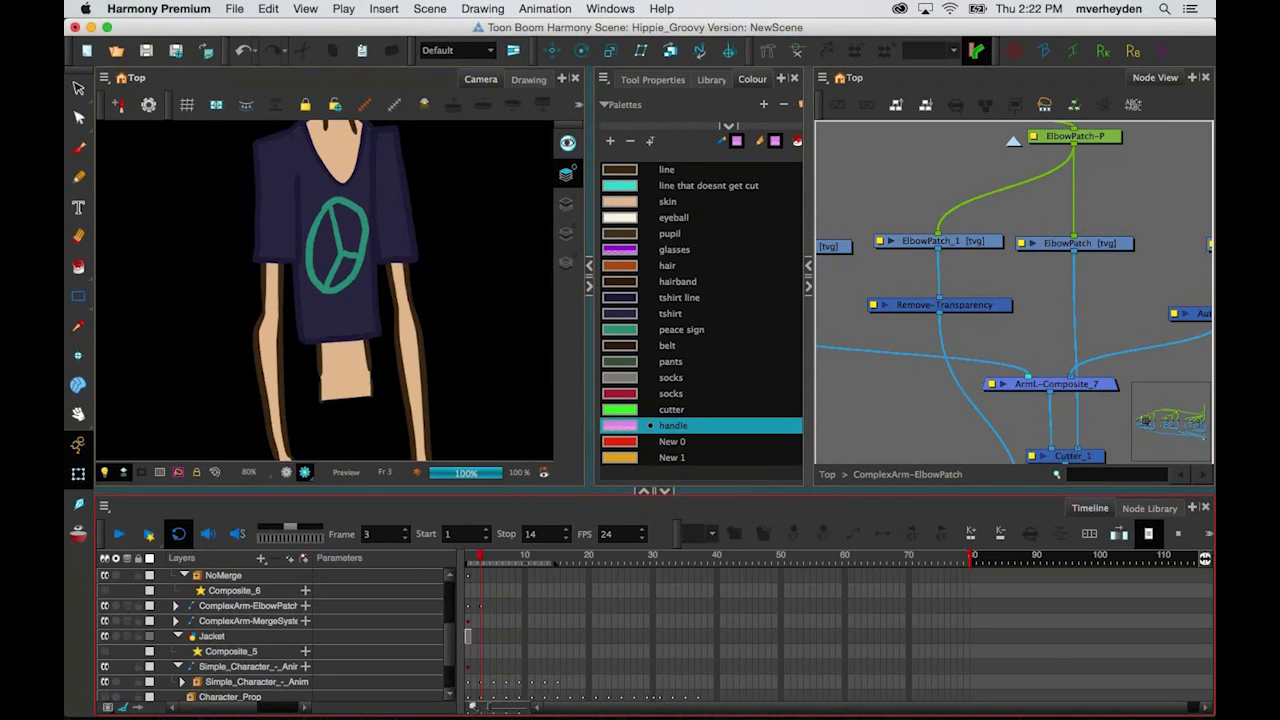
click(287, 473)
Step: Return to the top-level network, disable the elbow patch arm's composite and enable the merge system arm's composite
key(1)
key(1)
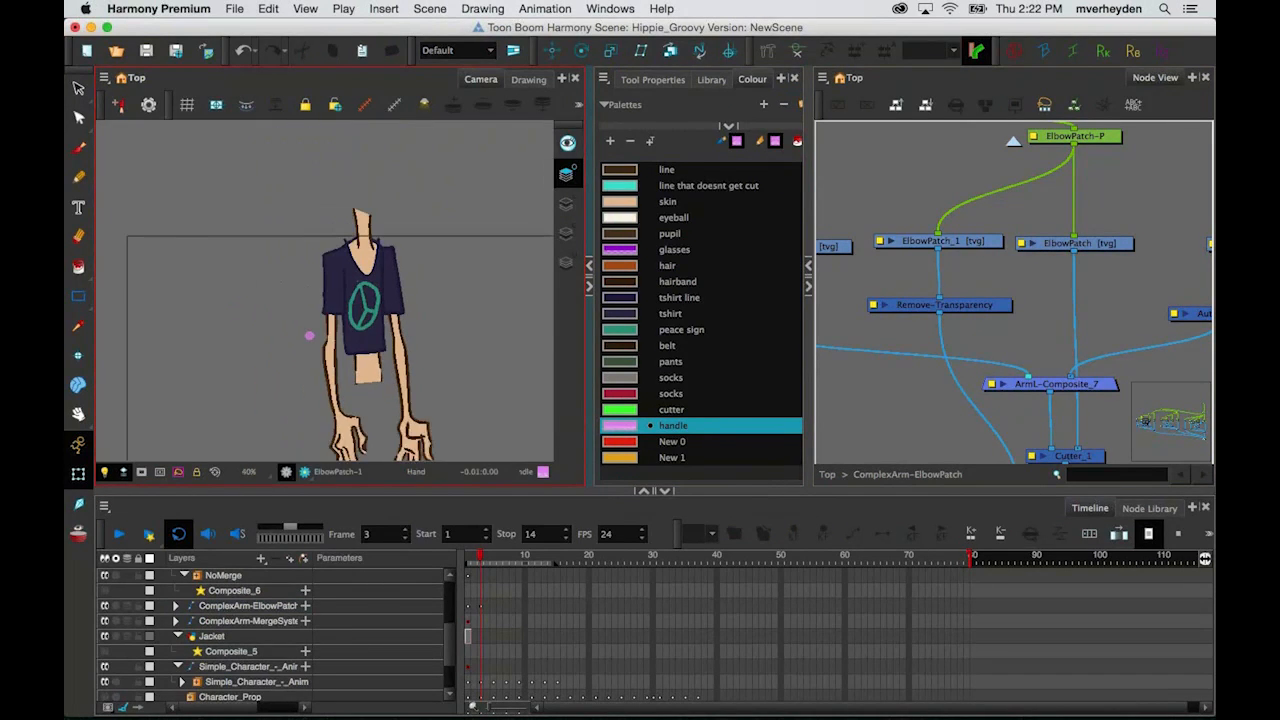
drag(385, 368, 368, 316)
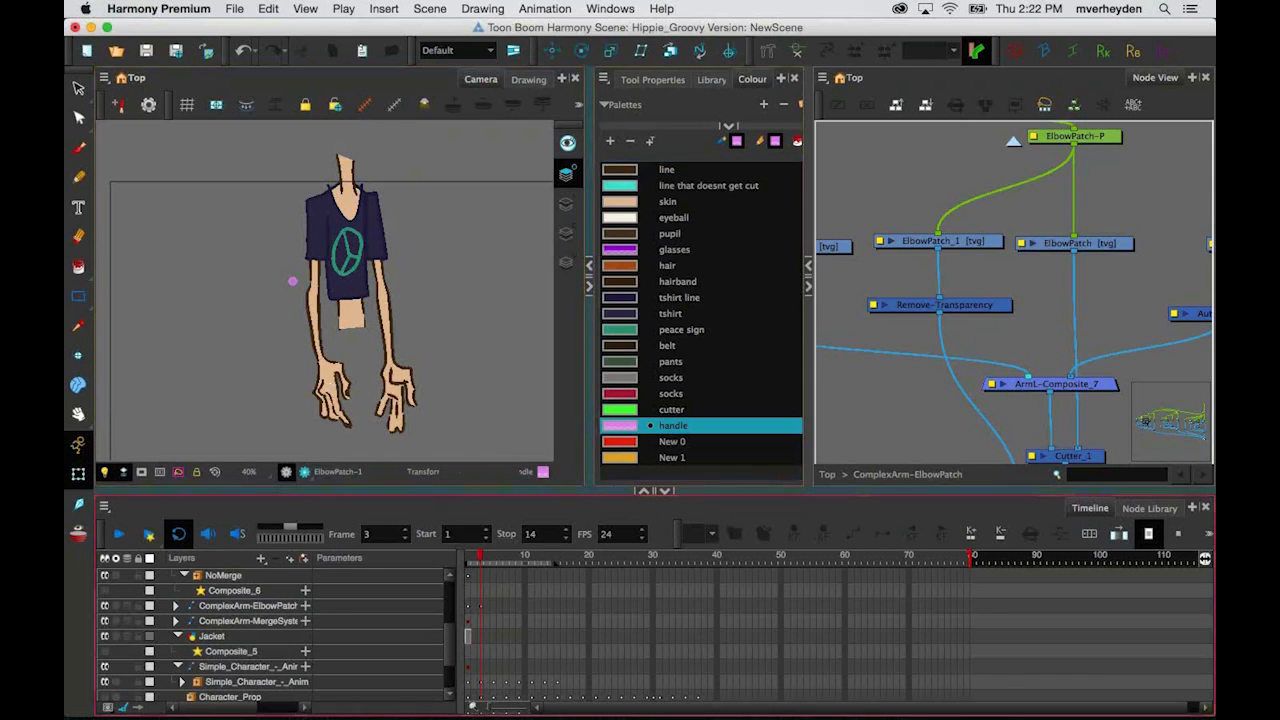
click(828, 475)
scroll(1056, 404, down, 1)
scroll(1014, 337, down, 2)
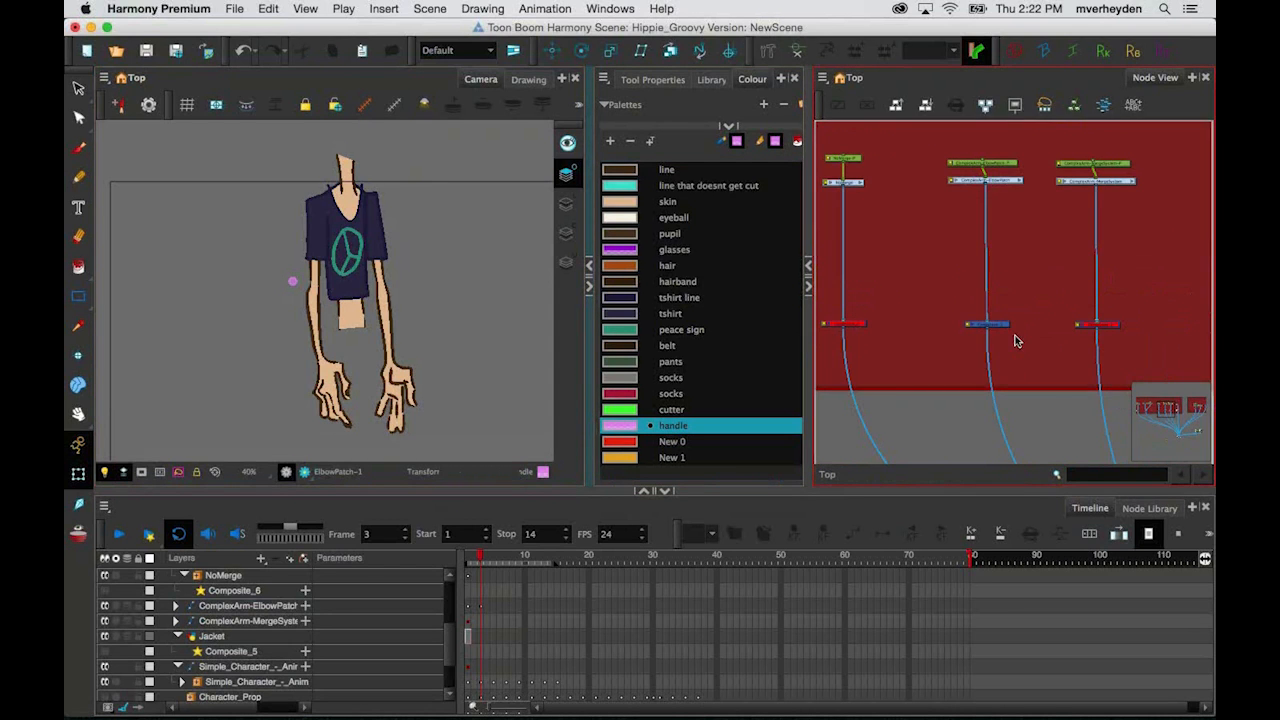
click(1000, 325)
key(d)
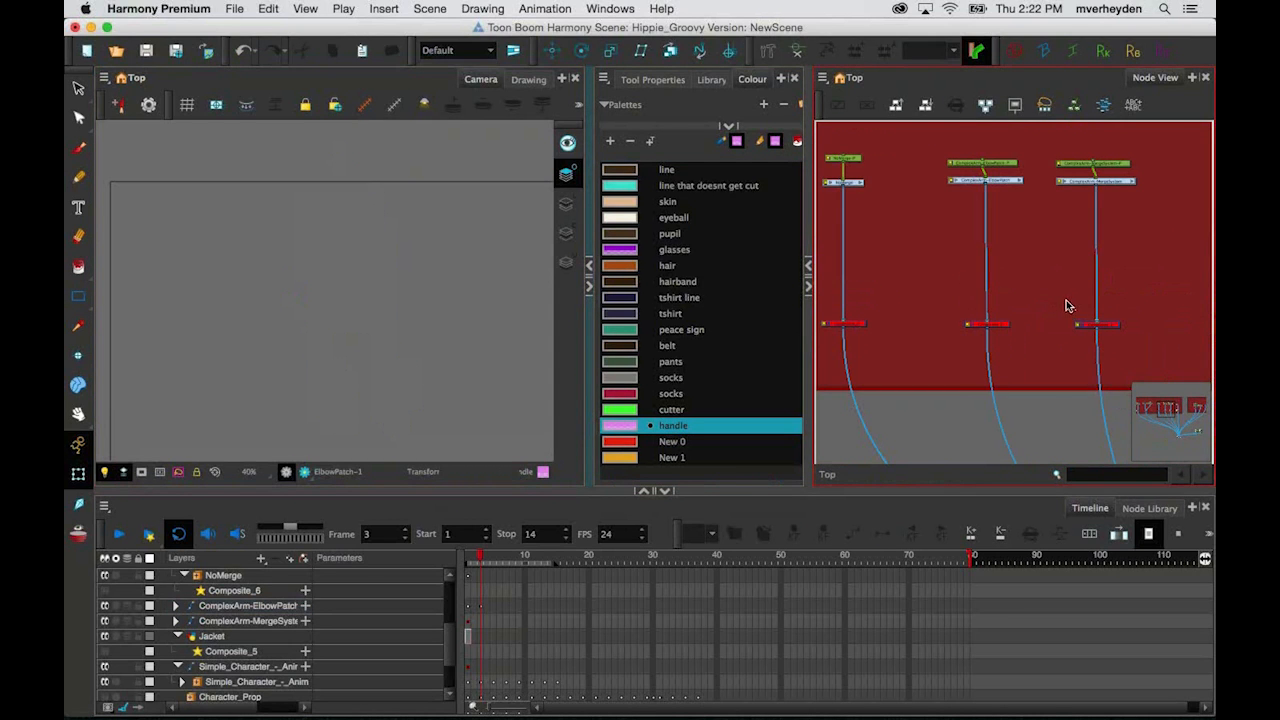
click(1097, 324)
key(d)
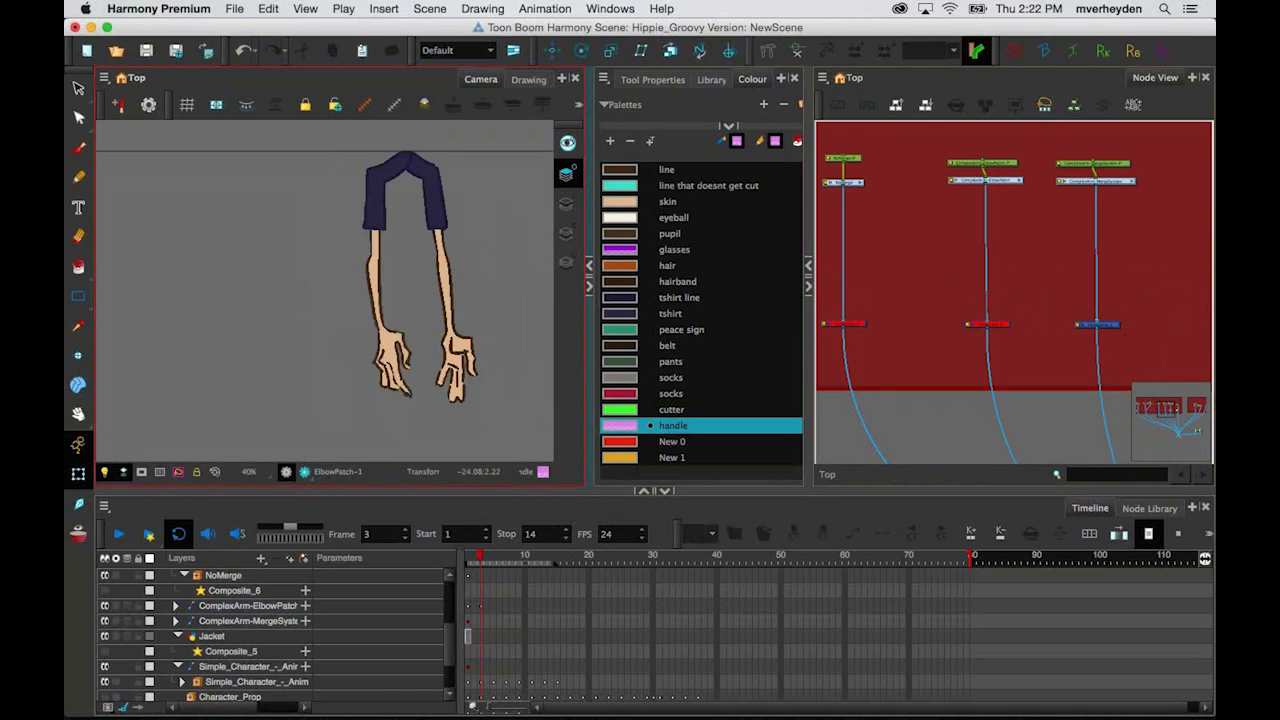
Step: Select the merge system arm's left hand and locate its drawing node inside the ComplexArm-MergeSystem group
drag(440, 285, 372, 295)
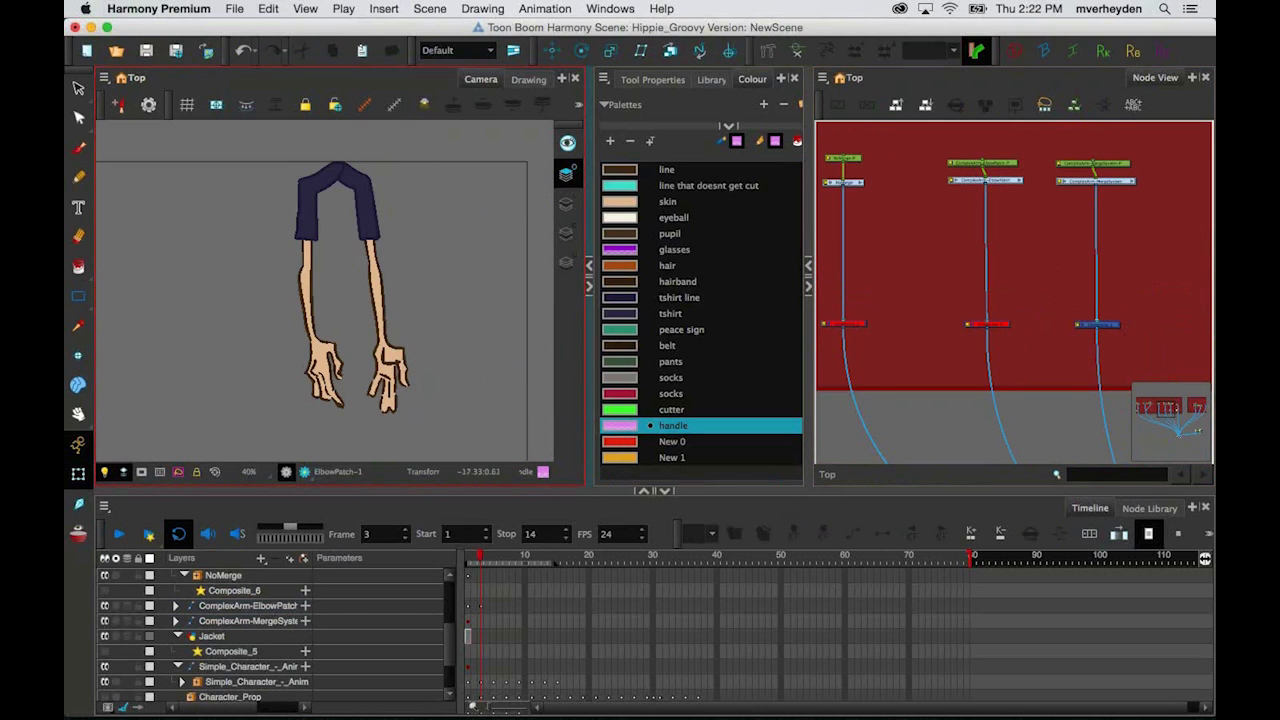
click(338, 367)
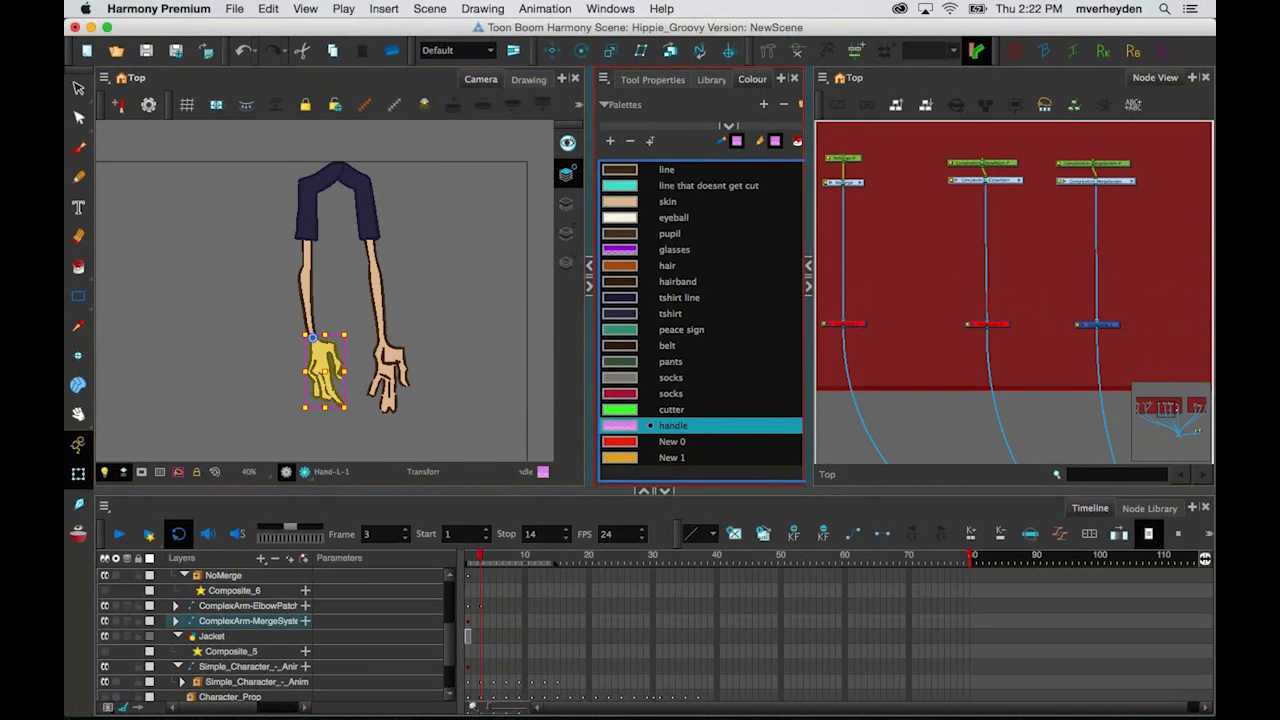
key(o)
scroll(1036, 318, up, 10)
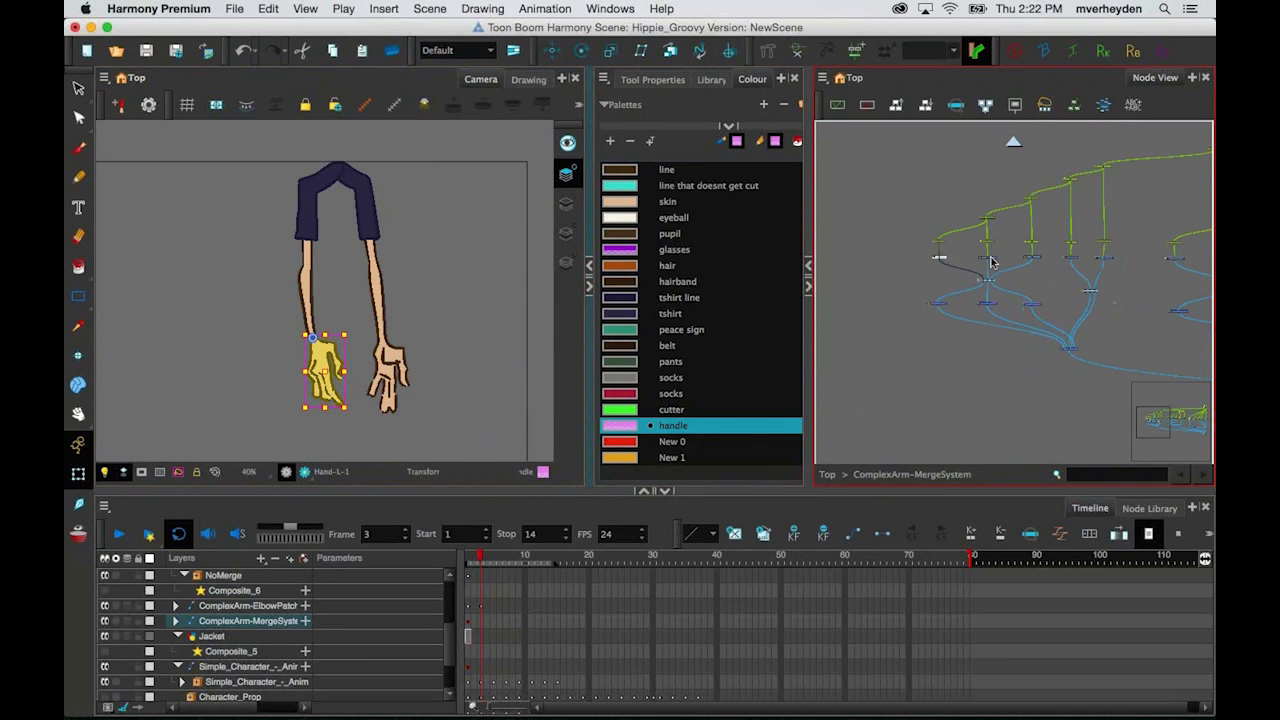
Step: Rotate the merge system arm's left hand, then fold the forearm up at the elbow in front of the upper arm
drag(977, 270, 984, 214)
scroll(391, 333, up, 5)
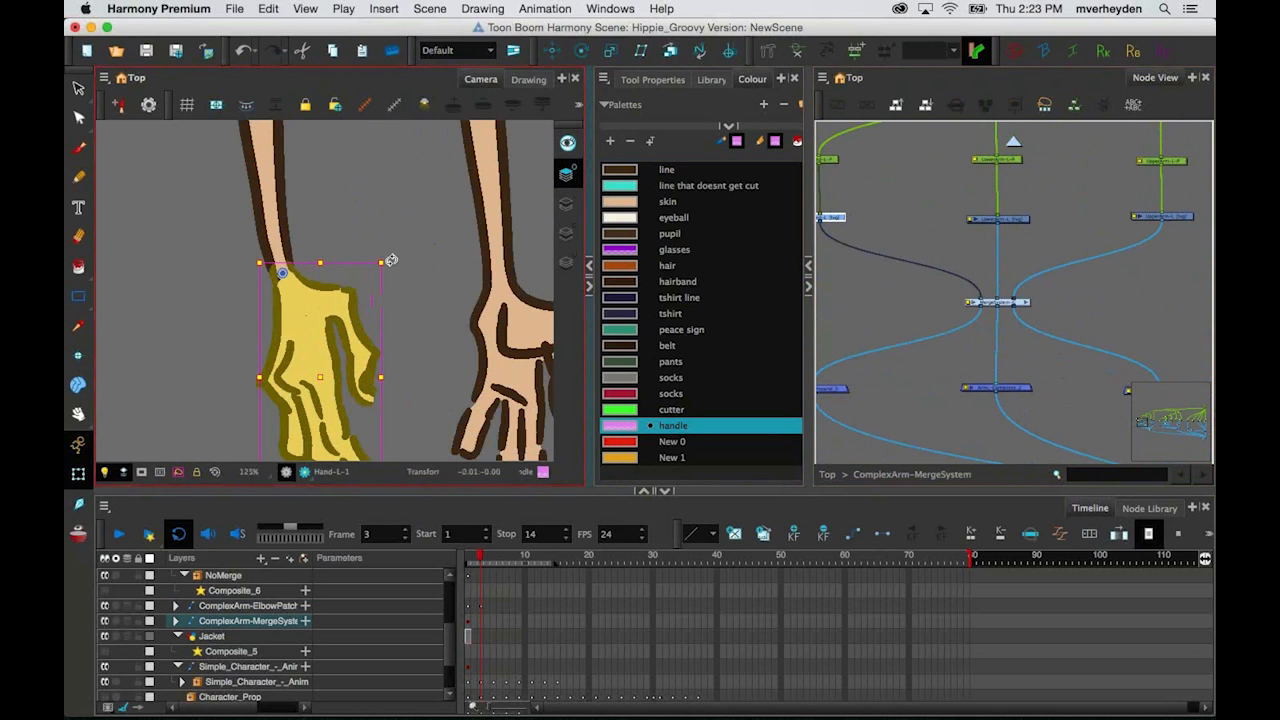
mouse_move(391, 260)
mouse_down()
mouse_move(315, 172)
mouse_move(362, 246)
mouse_move(344, 236)
mouse_up()
scroll(343, 230, down, 4)
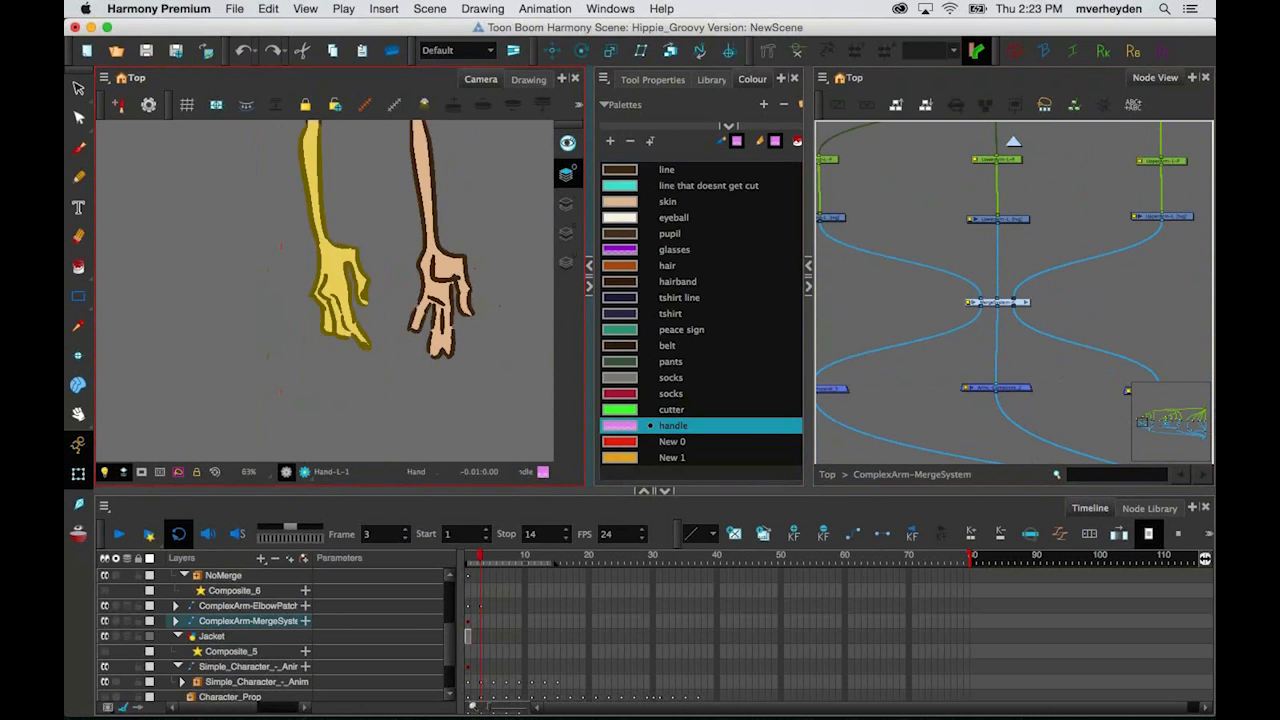
drag(343, 230, 339, 312)
drag(377, 203, 311, 316)
key(2)
key(2)
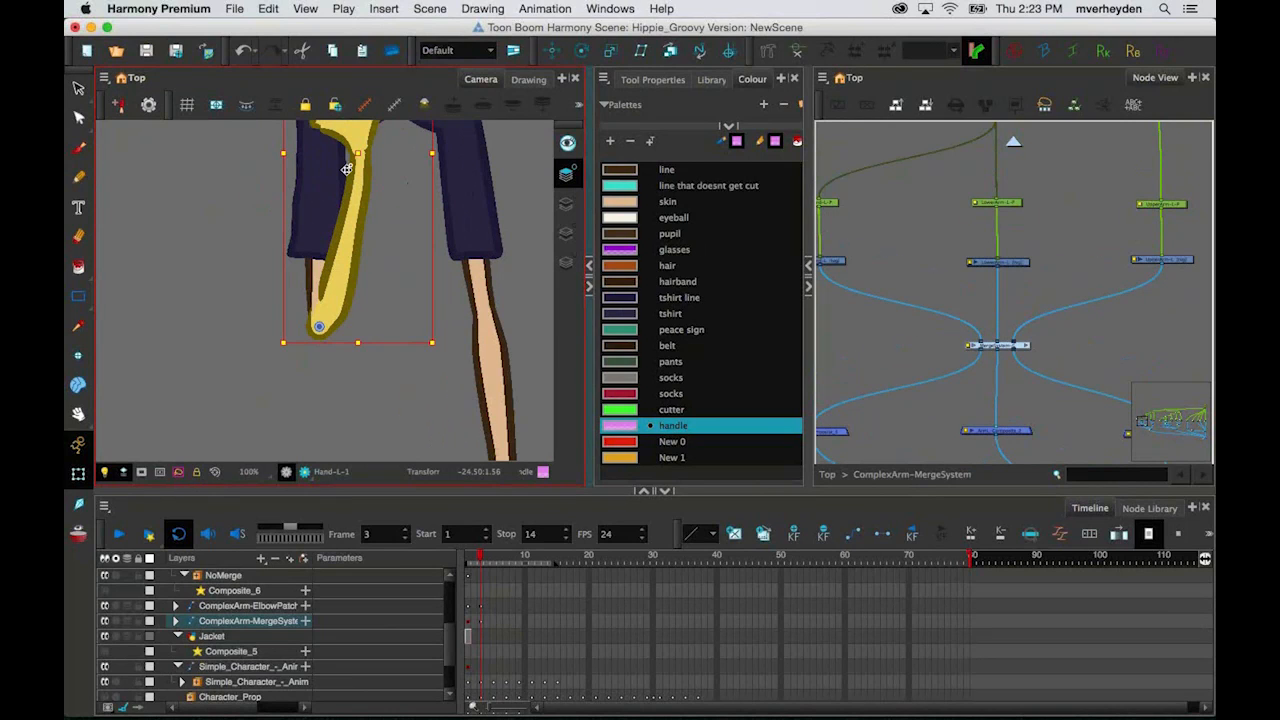
key(2)
key(2)
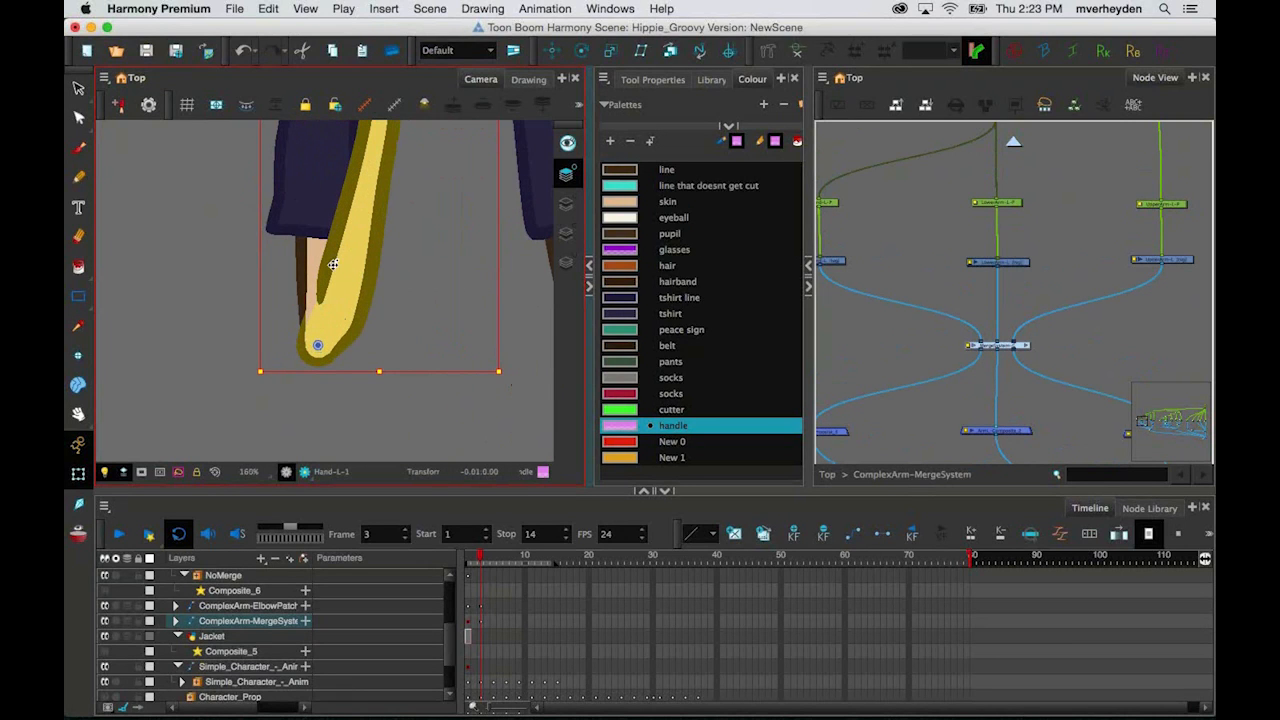
Step: Swing the folded left forearm slightly about its elbow pivot to test the joint
key(1)
key(1)
key(1)
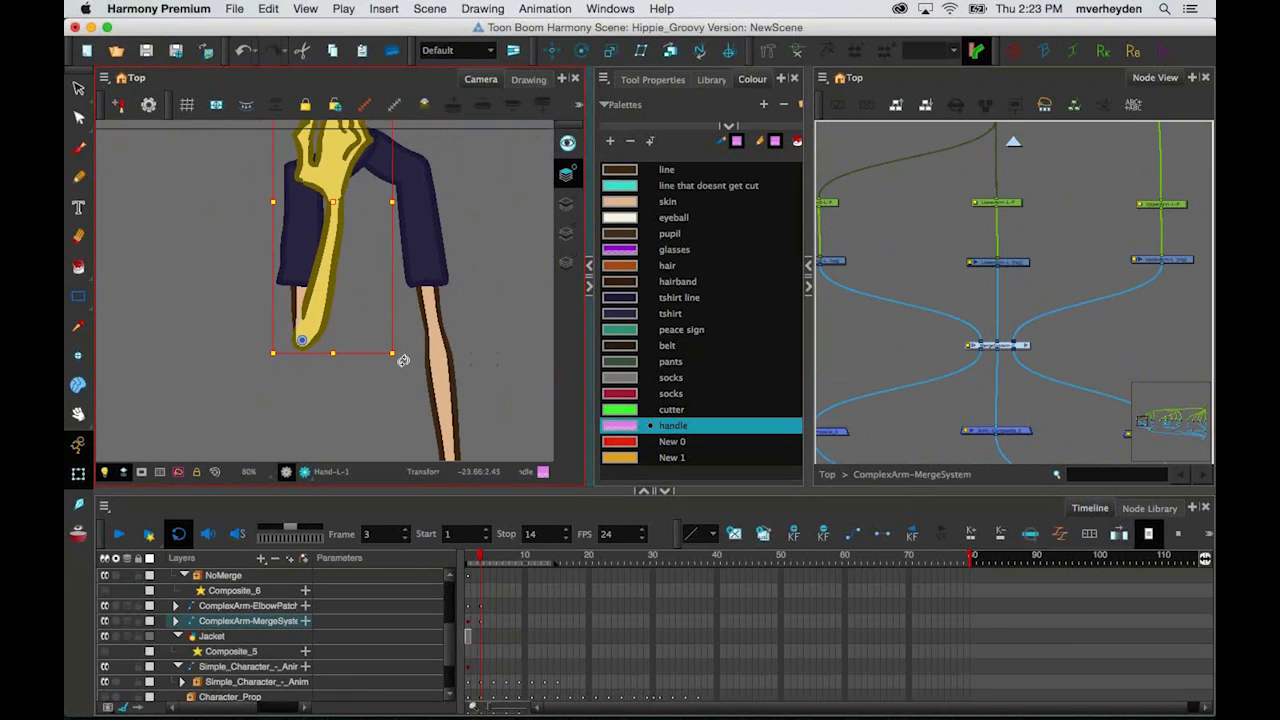
mouse_move(403, 360)
mouse_down()
mouse_move(283, 425)
mouse_move(389, 386)
mouse_move(421, 390)
mouse_move(439, 362)
mouse_up()
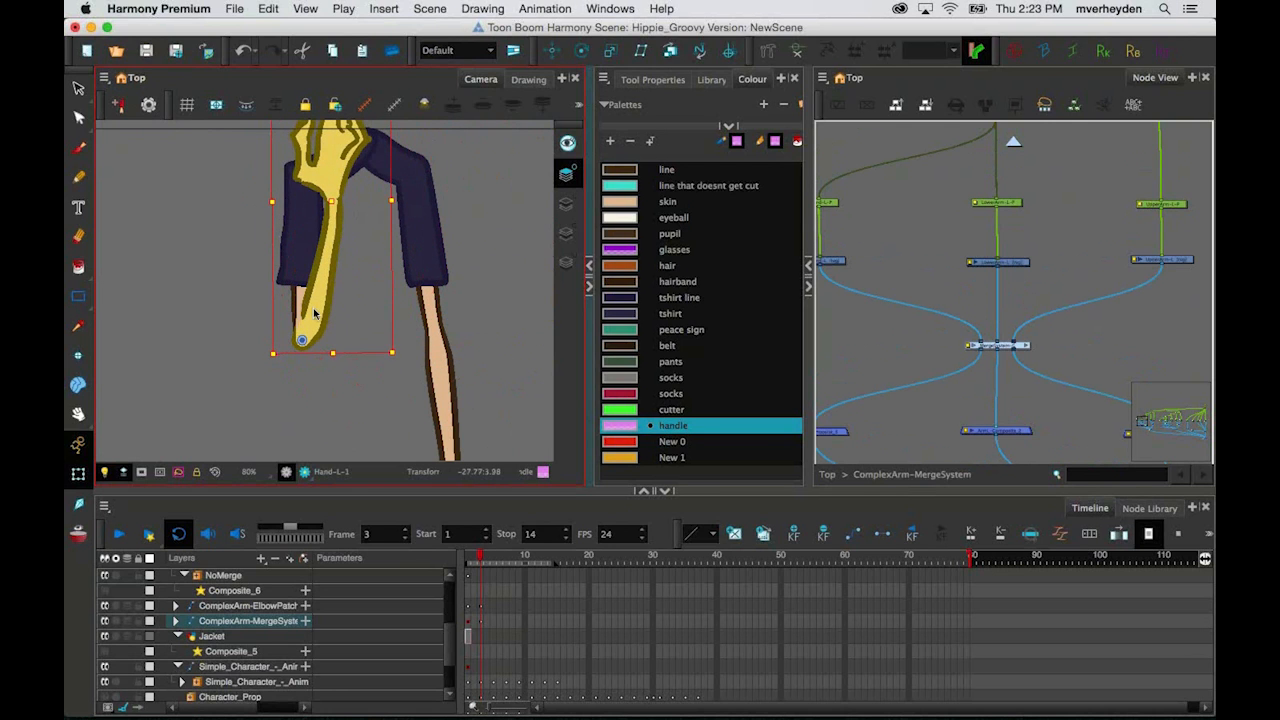
key(1)
drag(349, 279, 351, 318)
key(2)
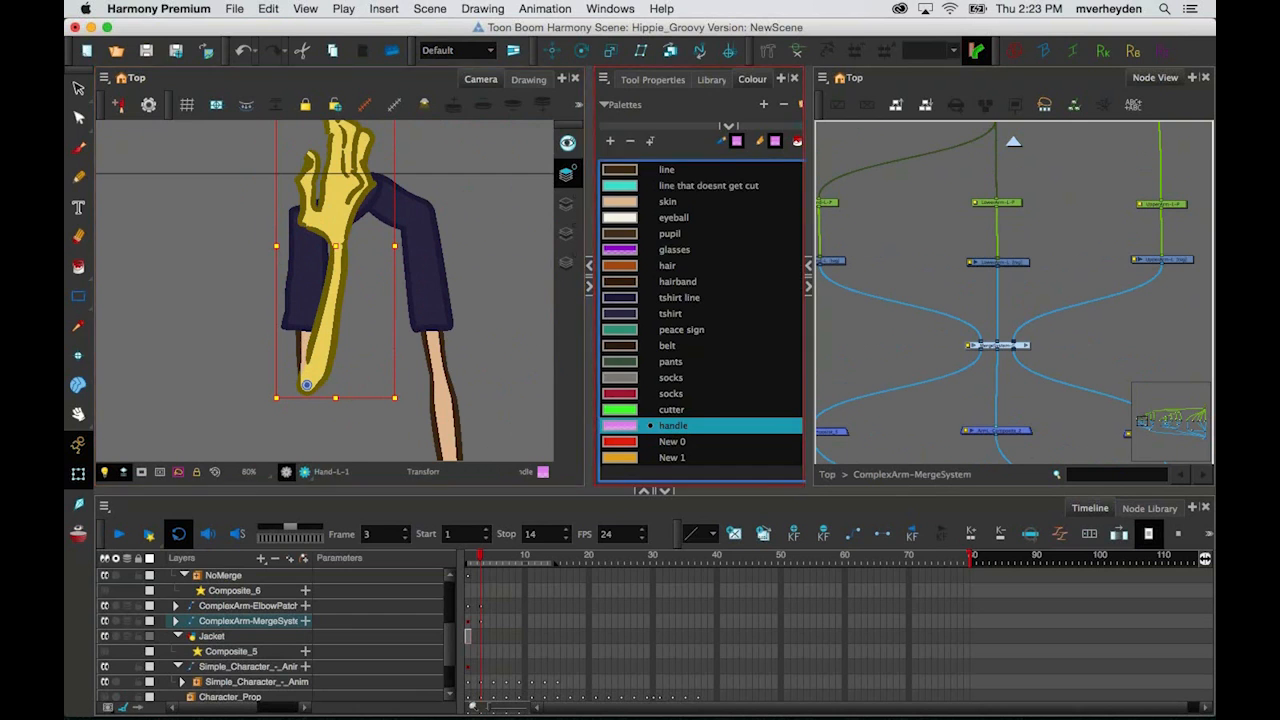
Step: Add a Perspective view, orbit it to examine the arm layers' depth, and return to the Camera view
click(561, 78)
click(596, 320)
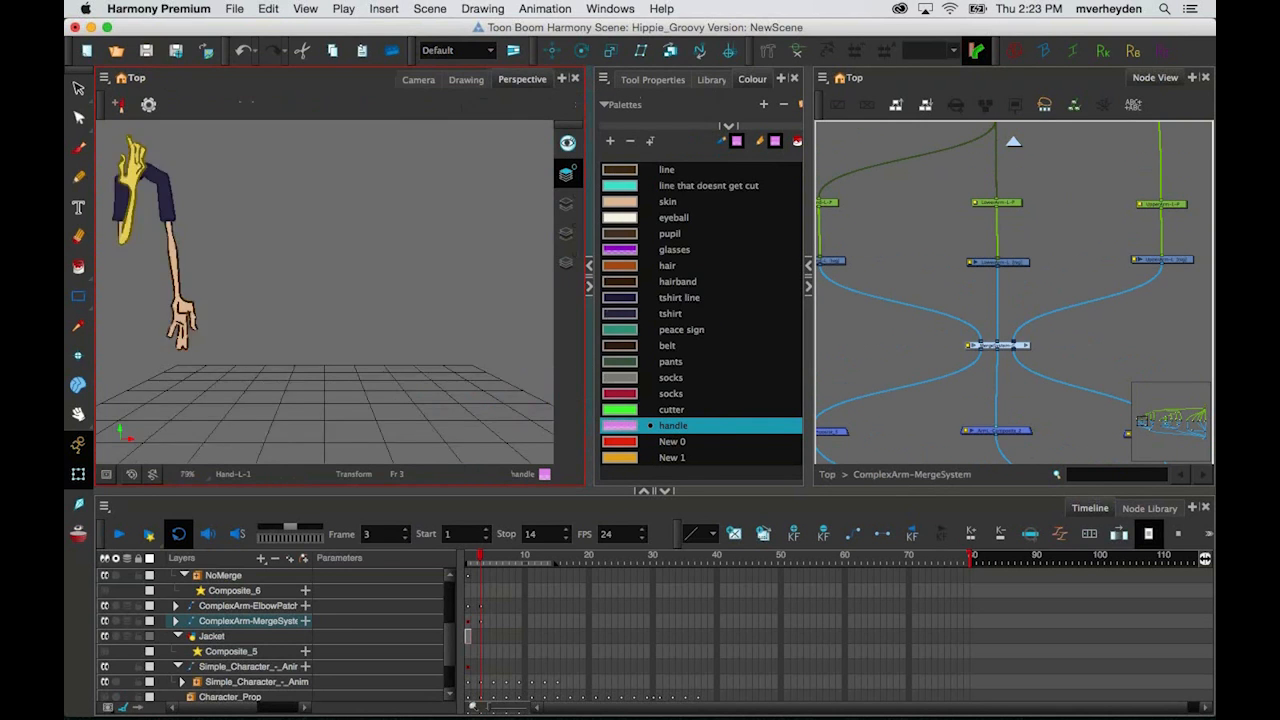
drag(420, 275, 453, 260)
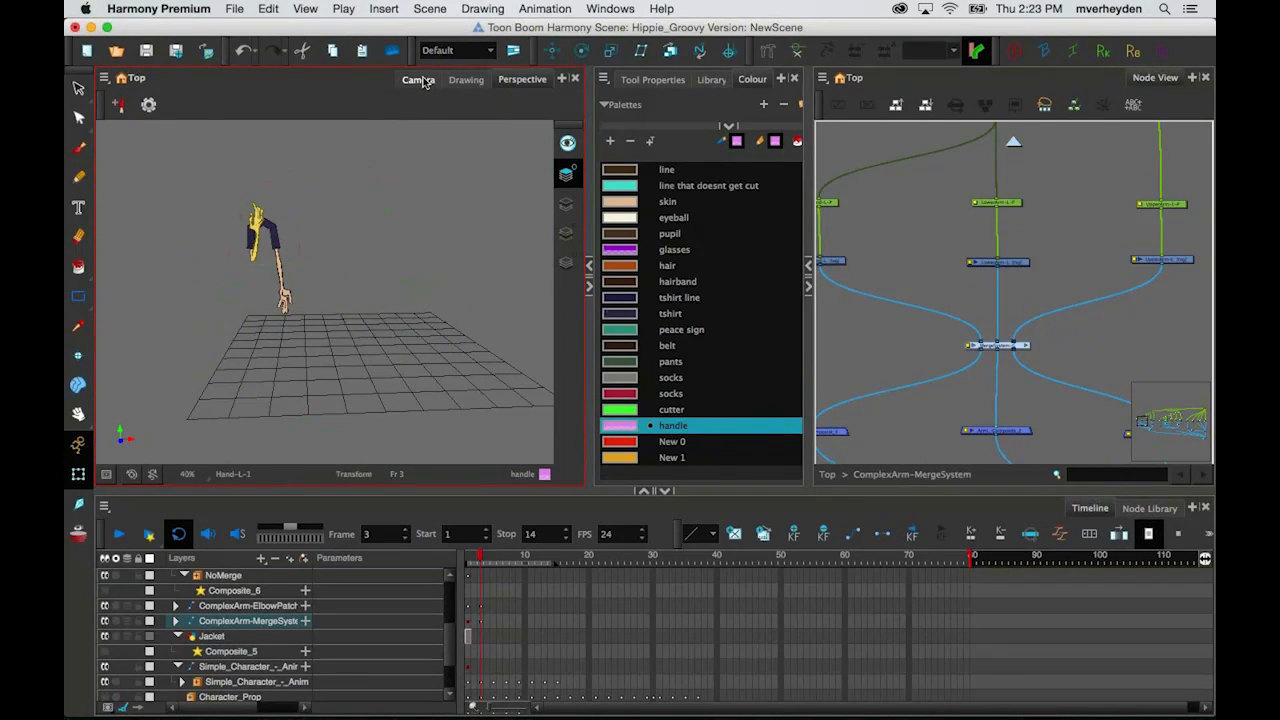
click(424, 86)
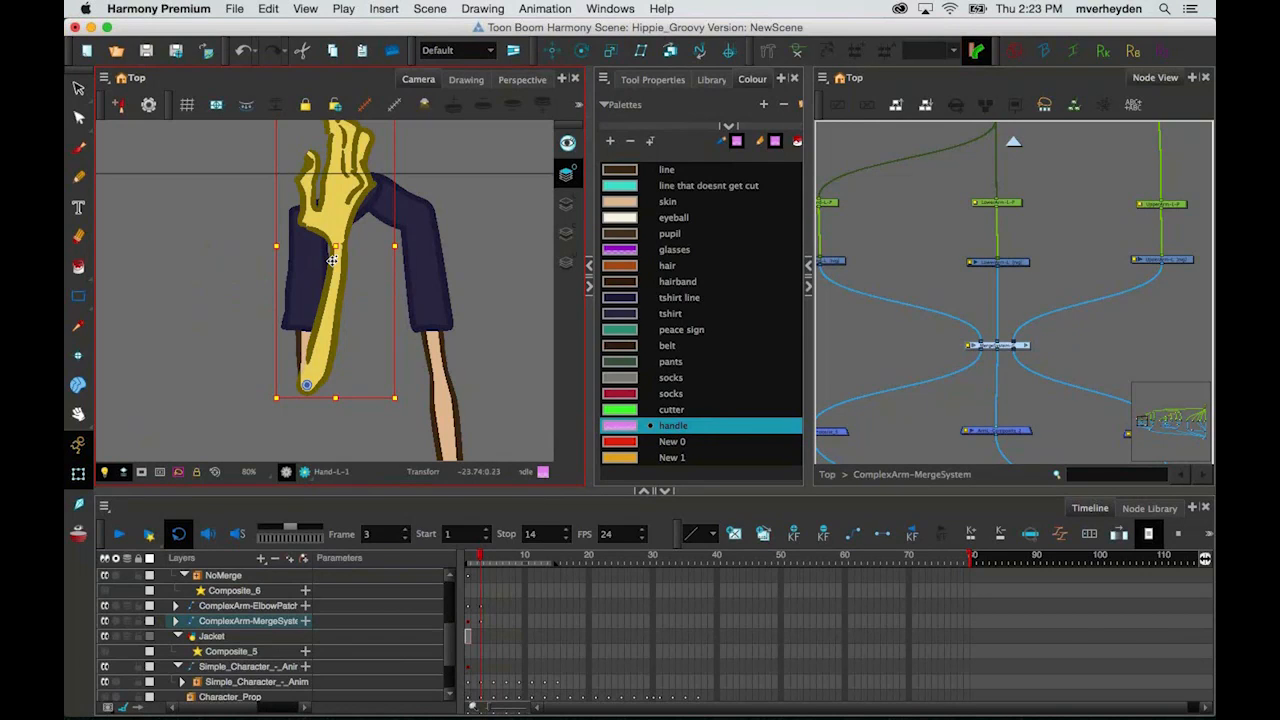
Step: Nudge the left forearm in depth between front and back of the upper arm, and rotate it outward behind the sleeve
key(alt+Up)
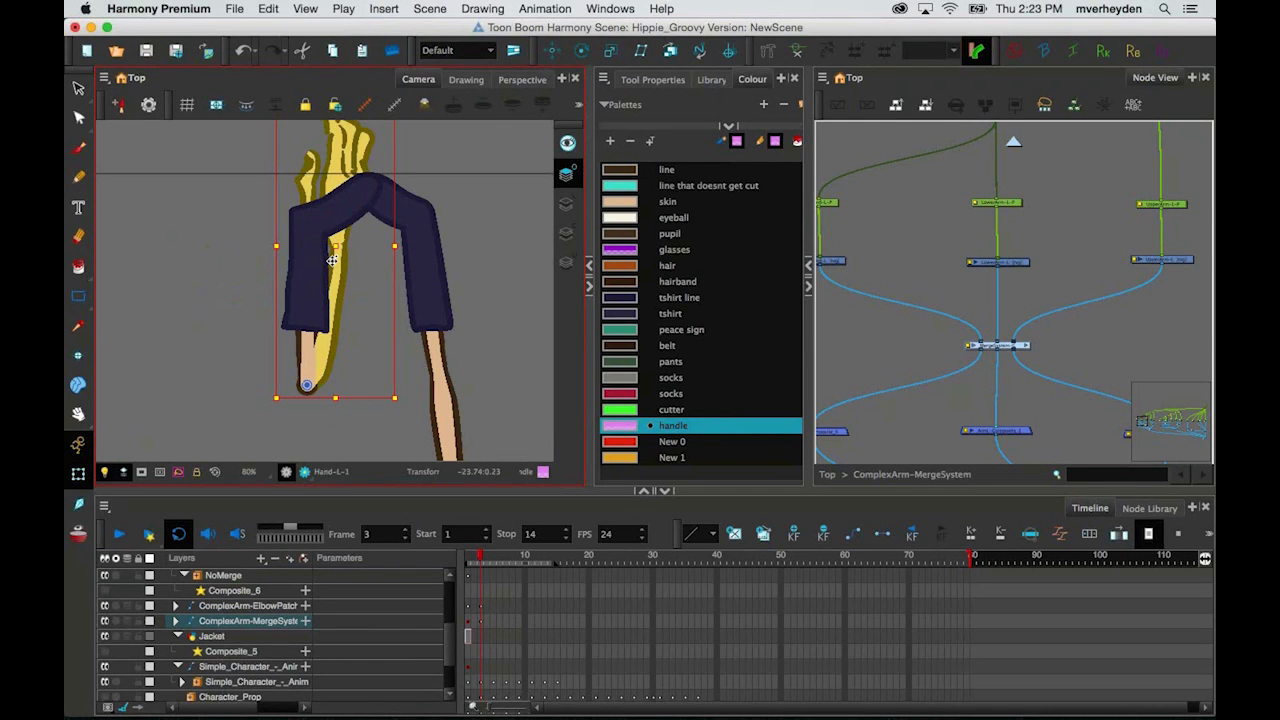
key(alt+Down)
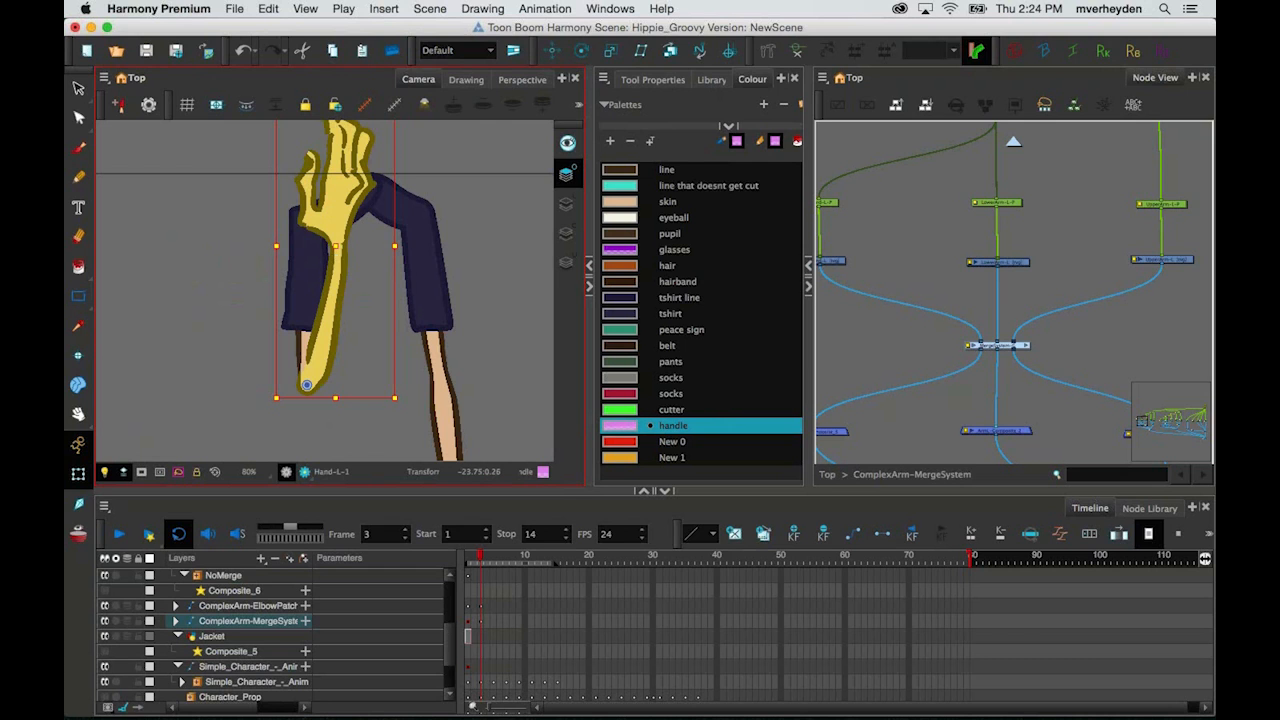
drag(403, 397, 400, 388)
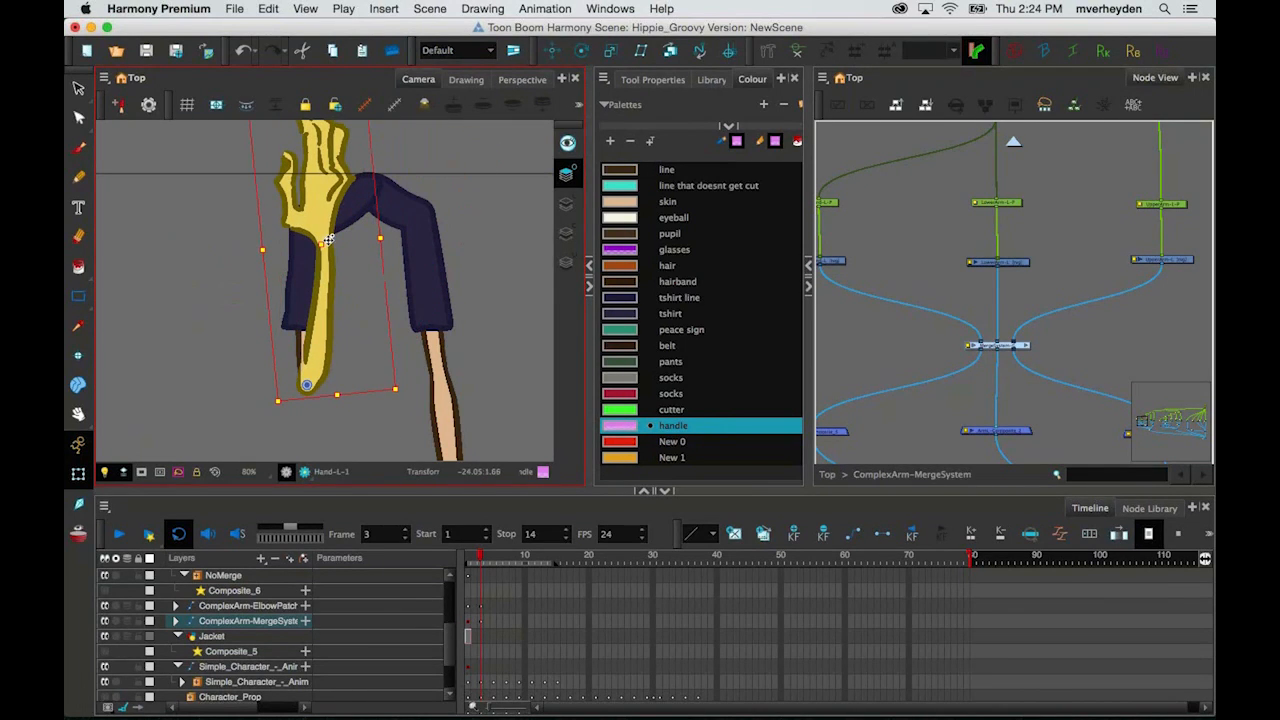
mouse_move(410, 395)
mouse_down()
mouse_move(391, 416)
mouse_move(389, 398)
mouse_up()
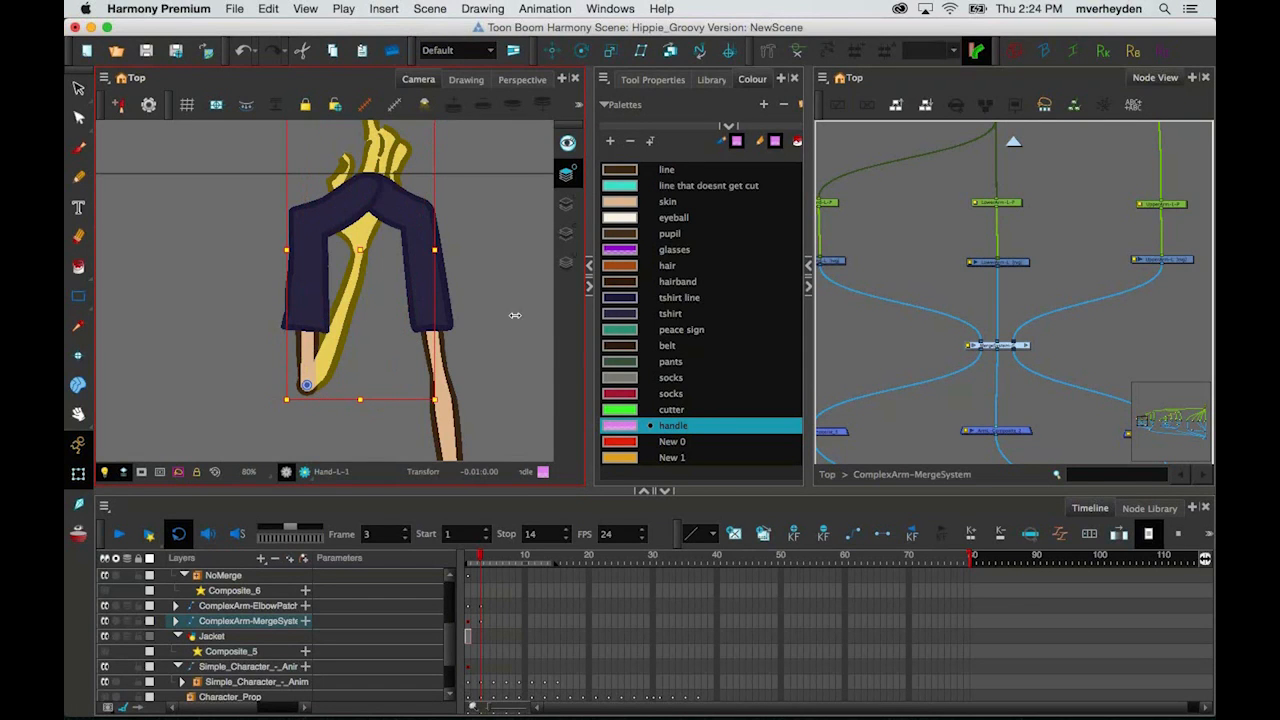
scroll(515, 315, down, 2)
mouse_move(474, 160)
mouse_down()
mouse_move(519, 265)
mouse_move(350, 175)
mouse_move(420, 190)
mouse_move(259, 207)
mouse_move(160, 367)
mouse_move(200, 253)
mouse_move(265, 203)
mouse_move(323, 224)
mouse_move(287, 233)
mouse_up()
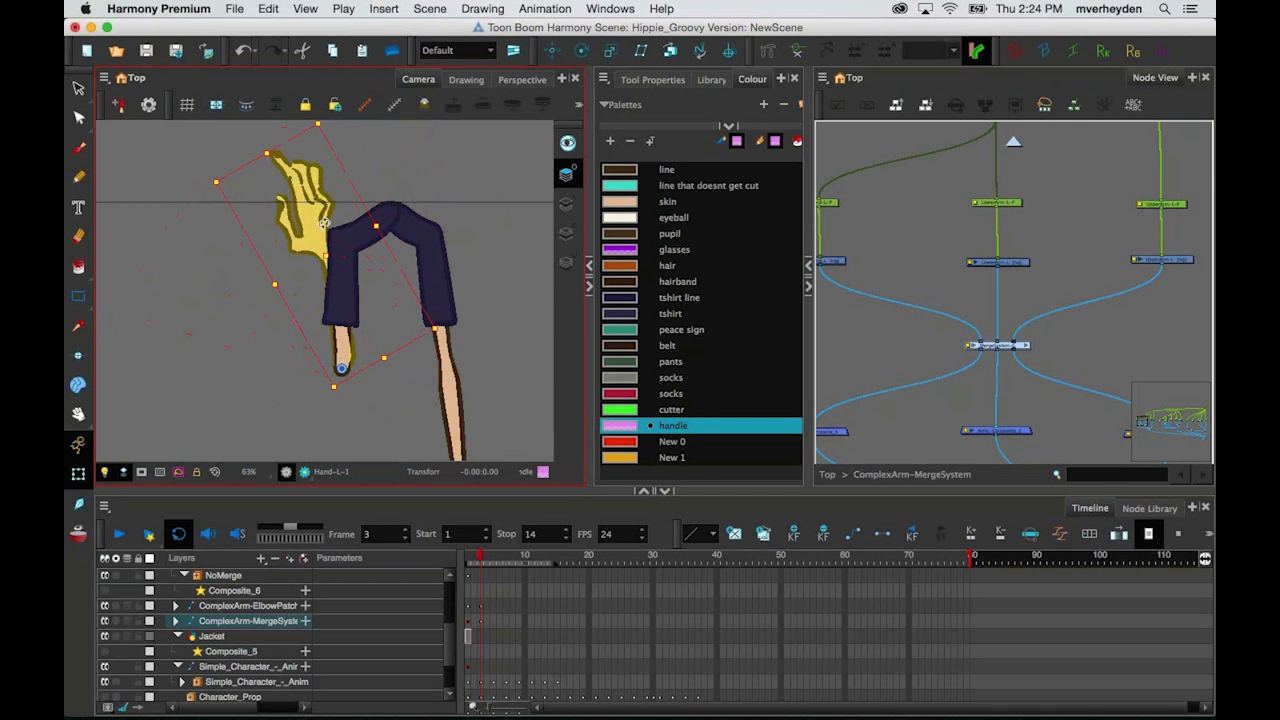
Step: Examine the merged outline at the left elbow, selecting the upper arm drawing and clearing the selection
scroll(345, 342, up, 4)
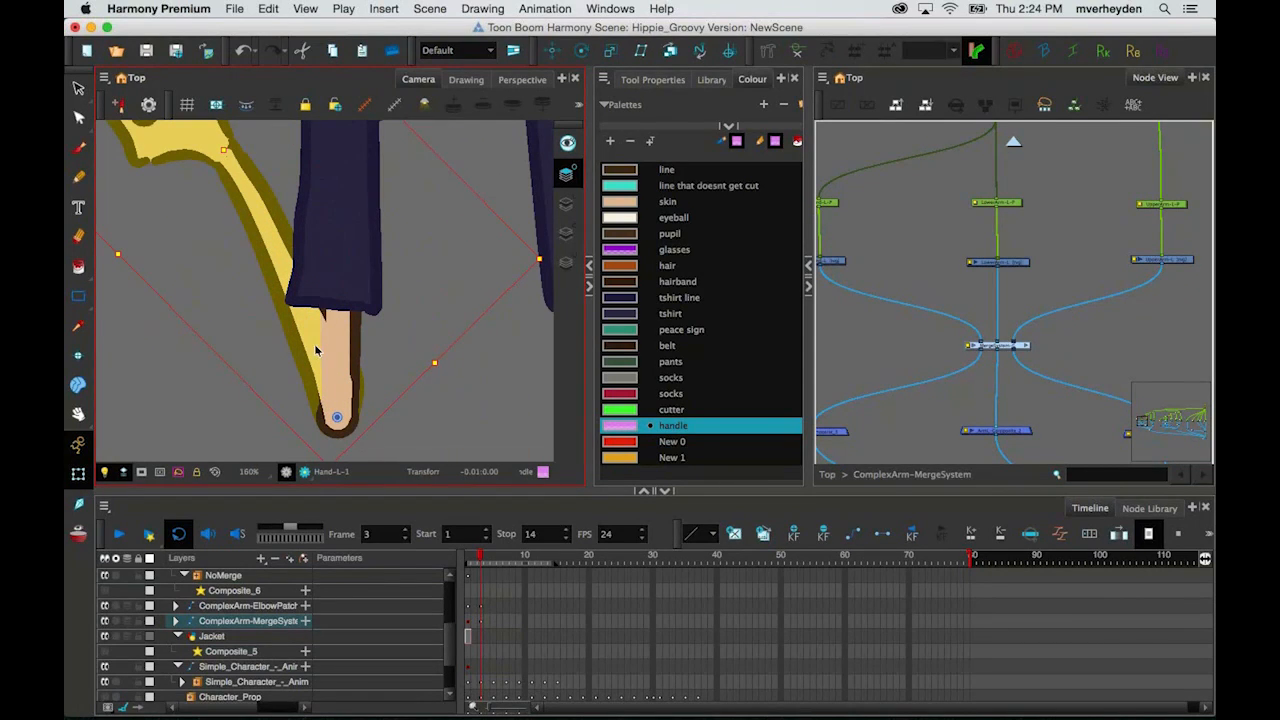
click(347, 345)
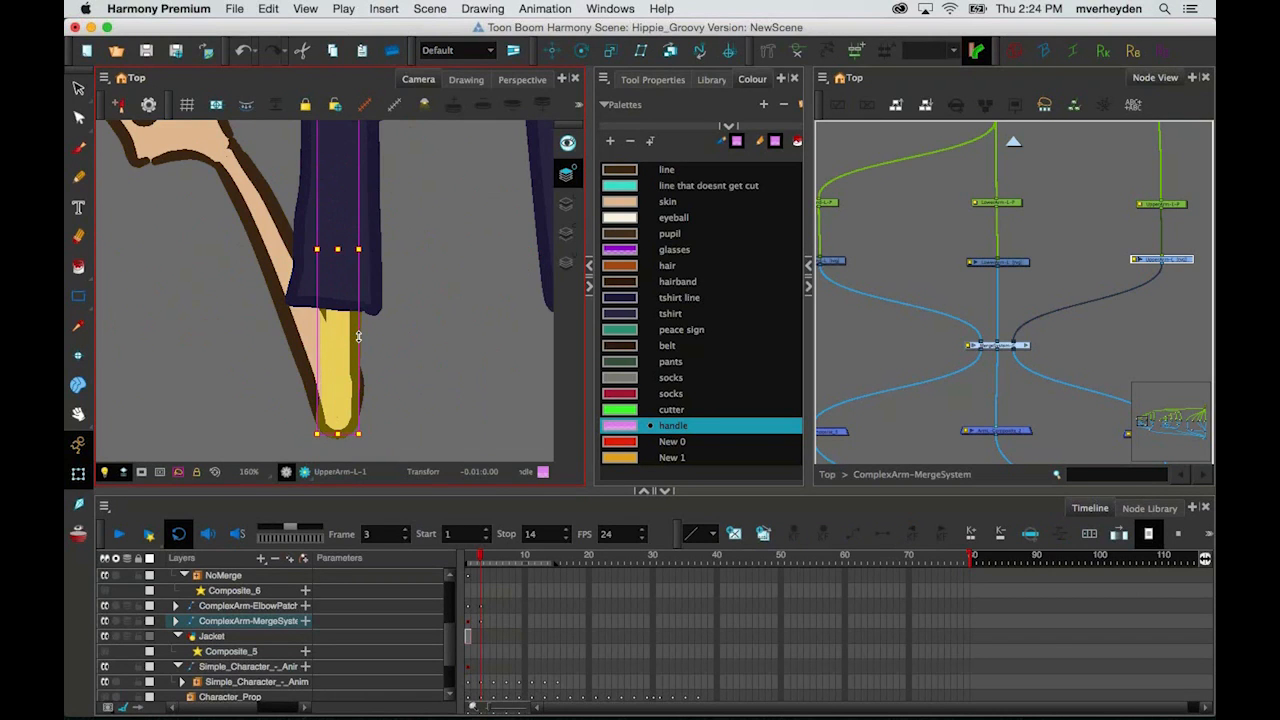
click(417, 345)
key(1)
key(1)
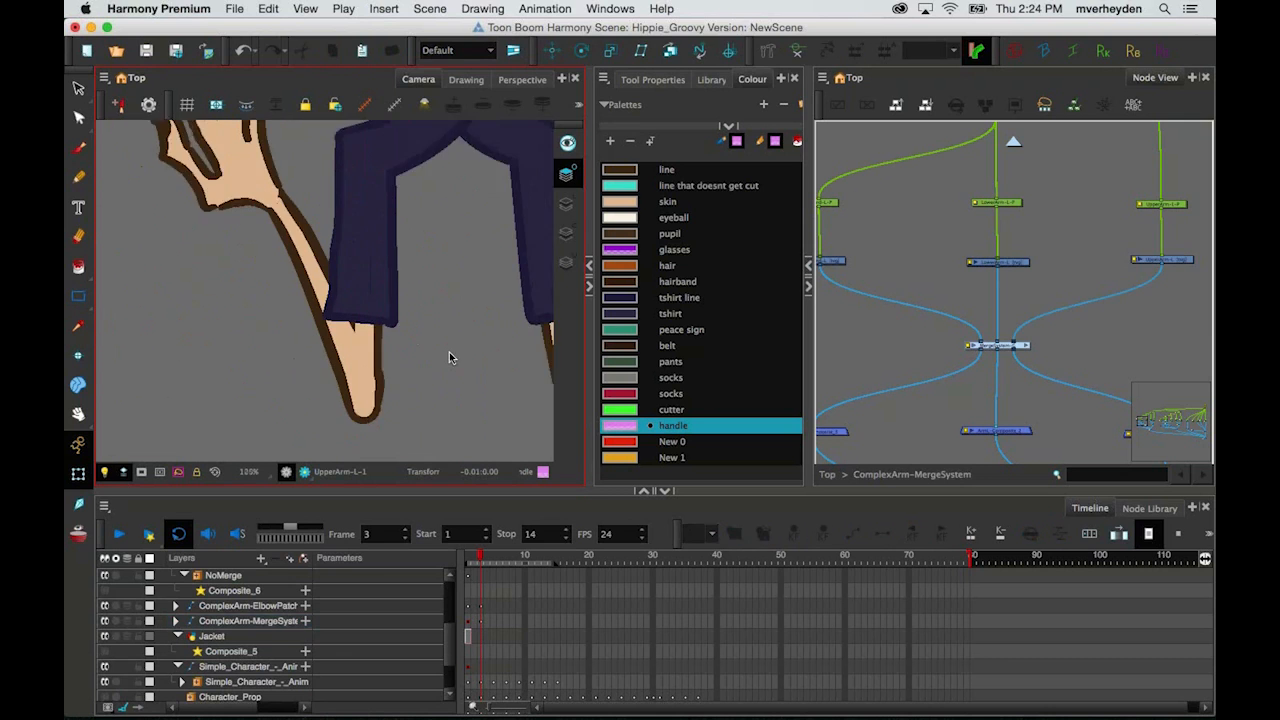
drag(425, 341, 377, 333)
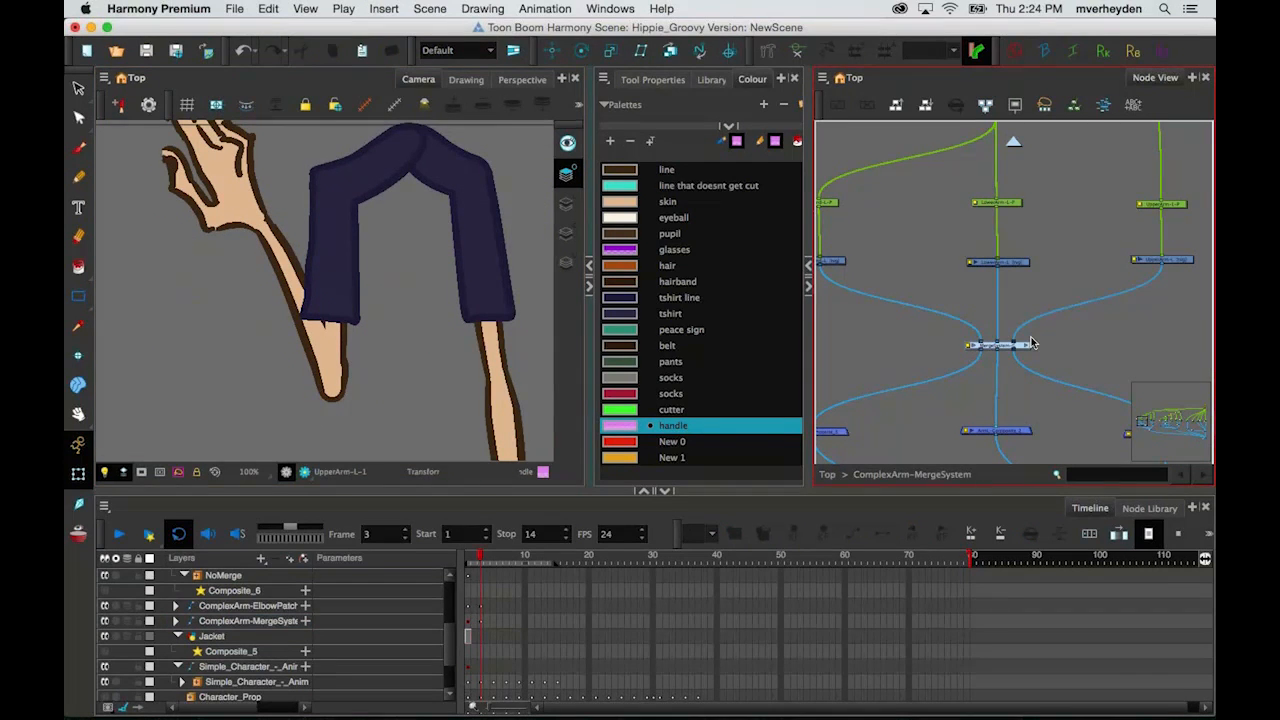
Step: Select the merge system group node that the hand, lower arm and upper arm drawings connect into
drag(1088, 294, 1088, 233)
key(1)
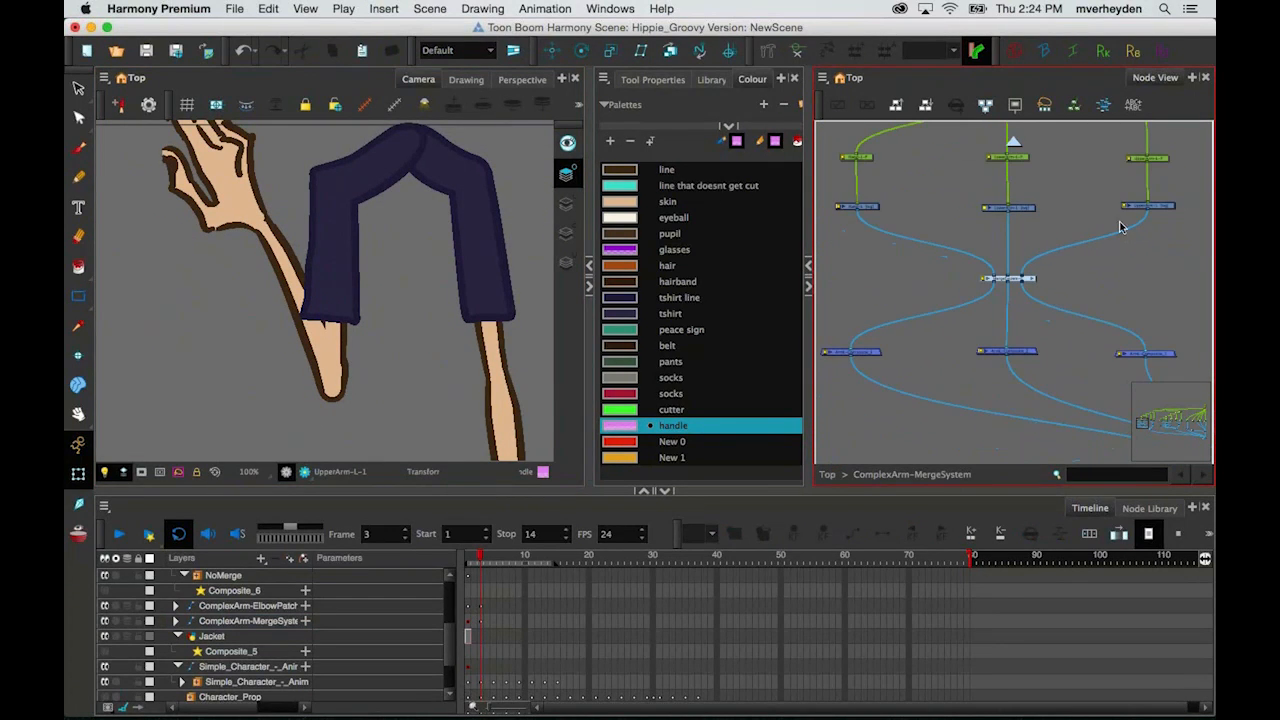
click(1015, 283)
key(2)
key(2)
key(2)
key(1)
key(1)
key(1)
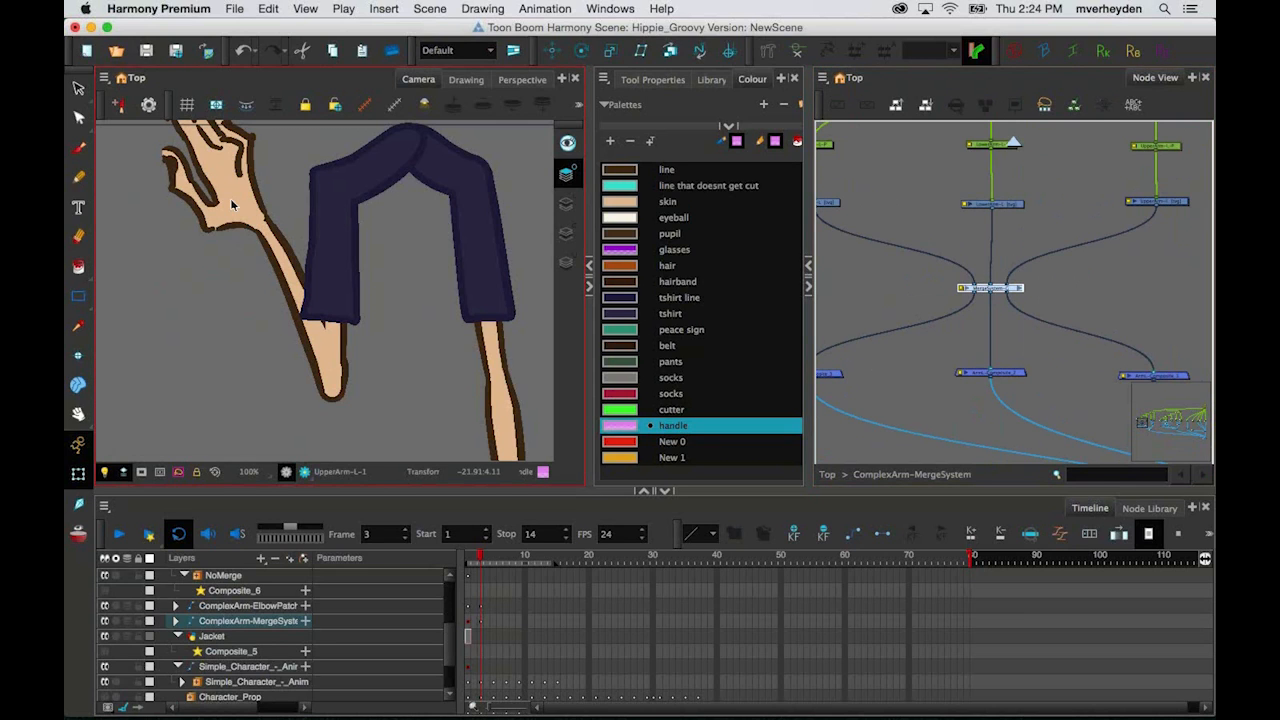
Step: Identify the left lower arm drawing in the camera view and the upper arm's drawing node feeding the merge group
mouse_move(291, 278)
mouse_down()
mouse_move(223, 319)
mouse_move(294, 268)
mouse_move(303, 281)
mouse_up()
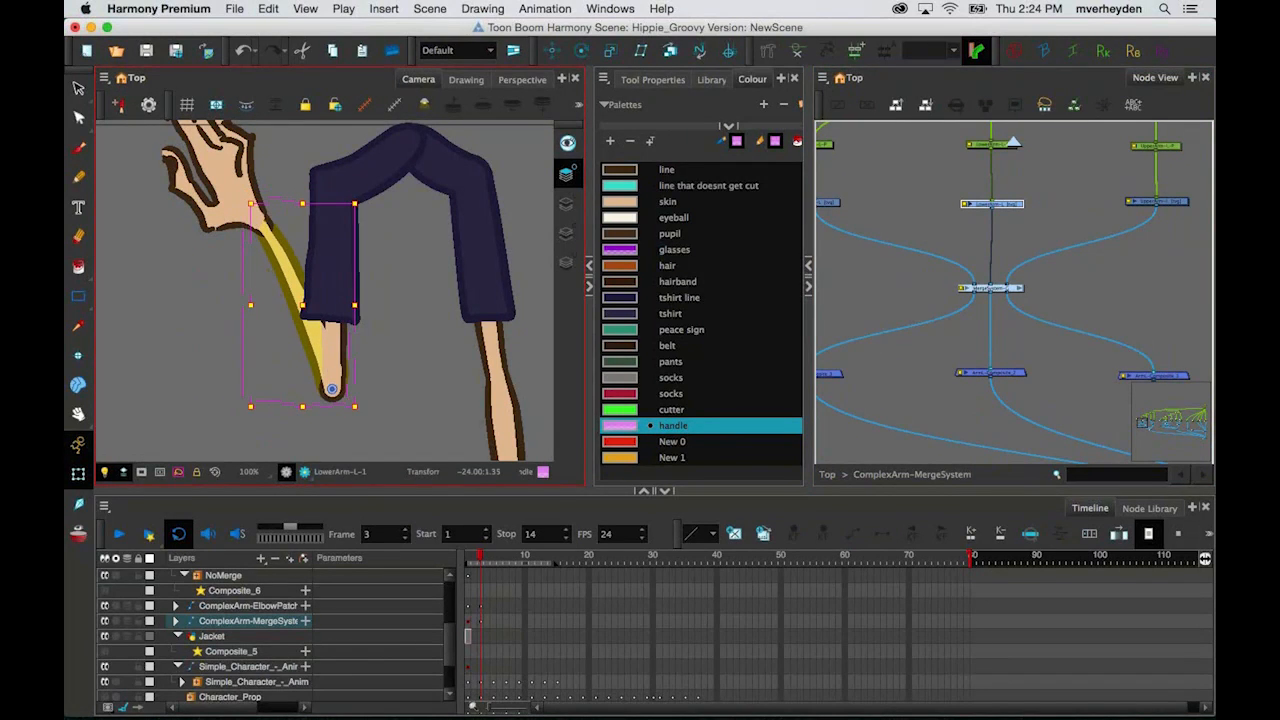
click(964, 352)
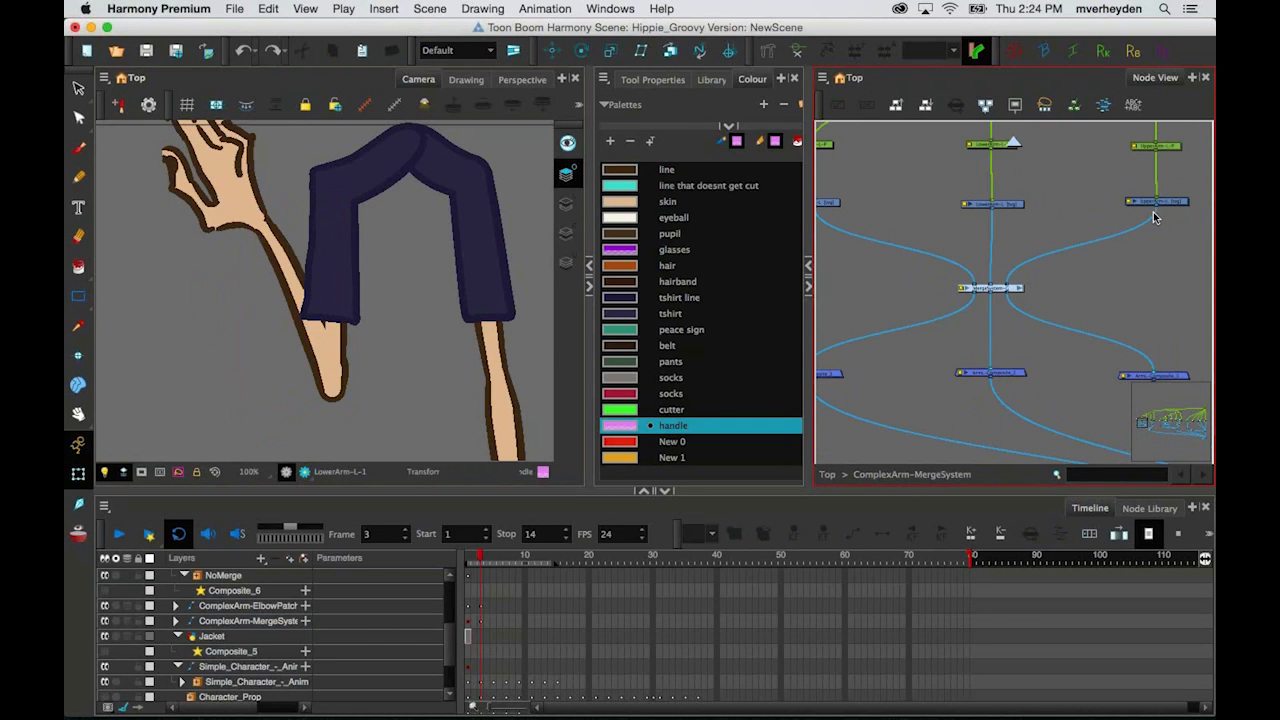
scroll(1150, 250, up, 2)
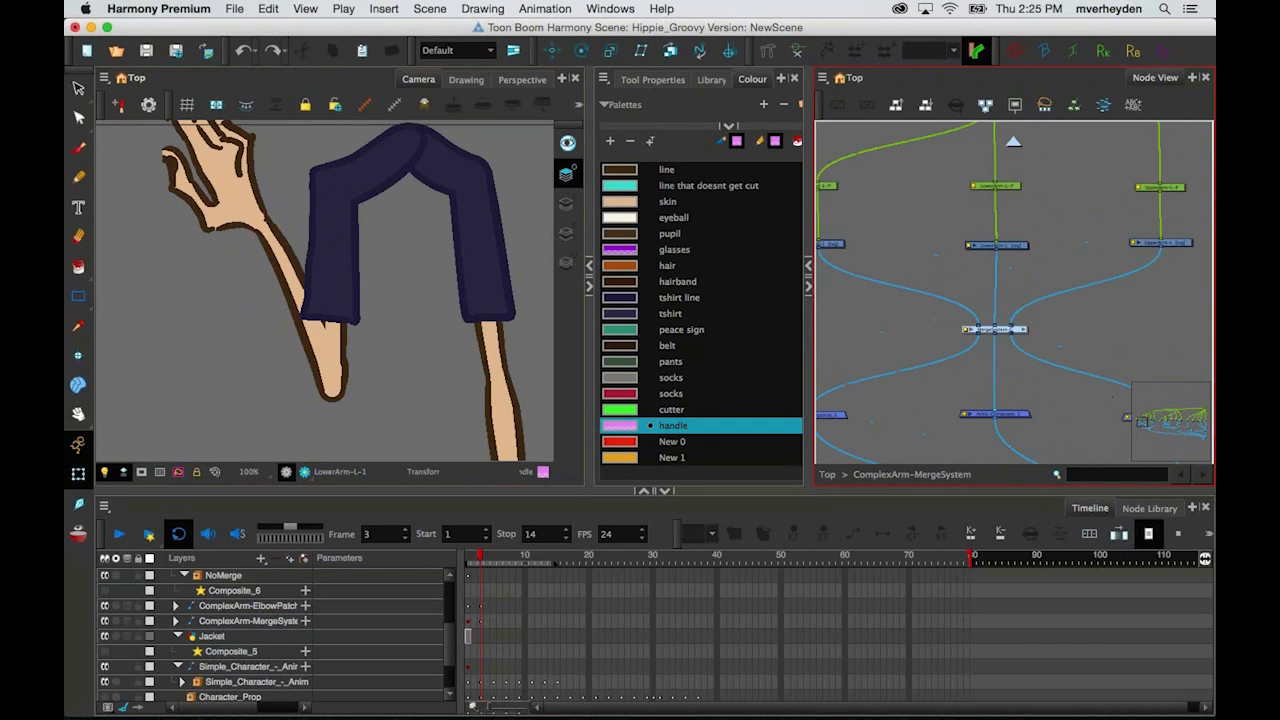
click(1168, 248)
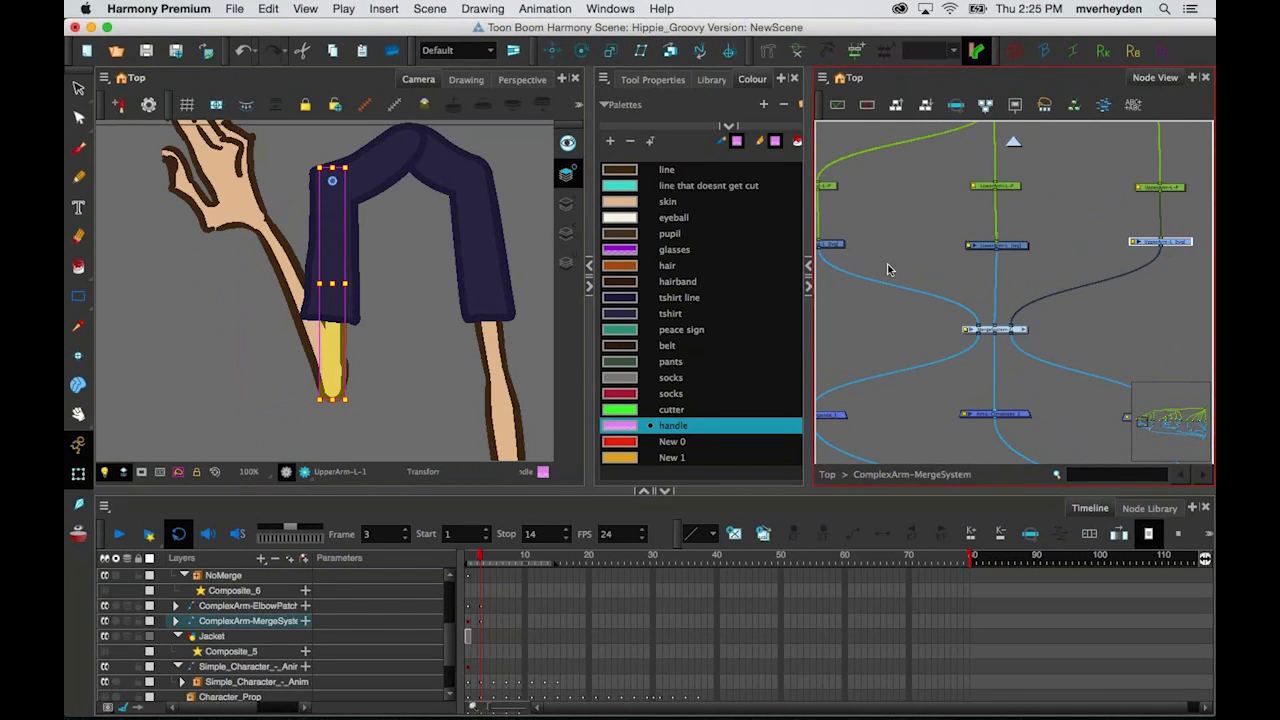
drag(888, 267, 932, 277)
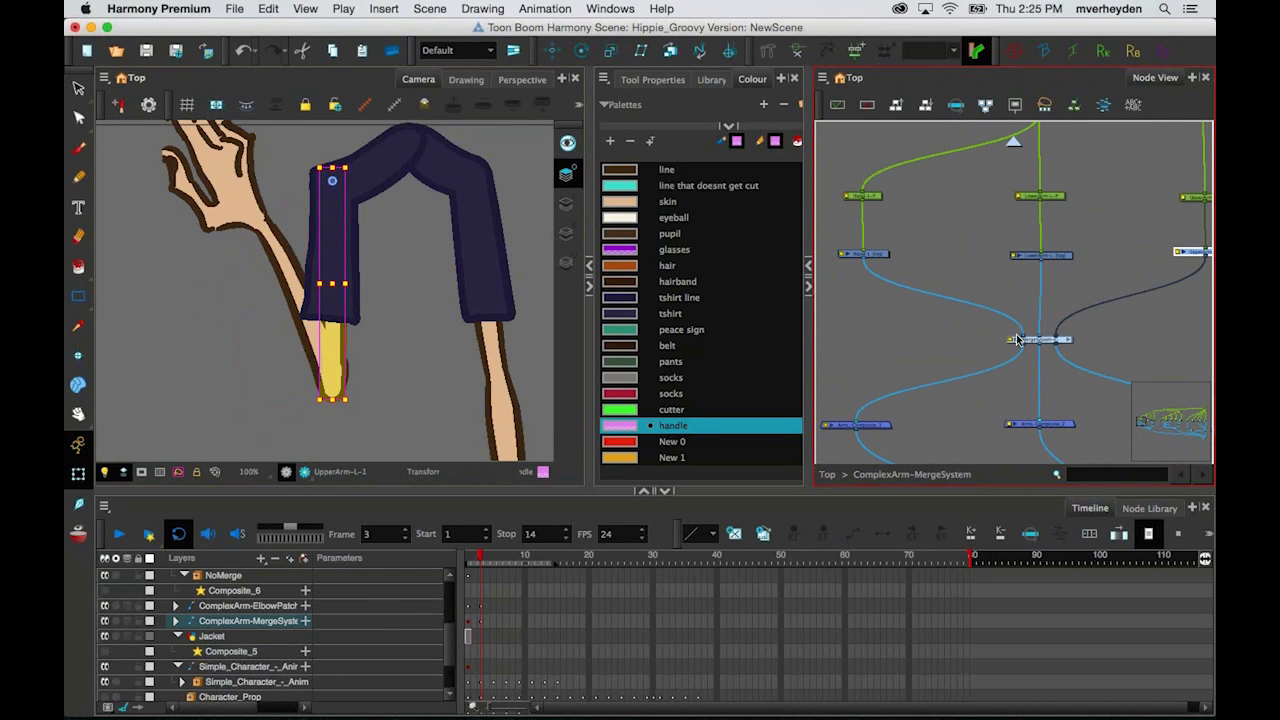
Step: Enter the MergeSystem-G group and bring its internal node network into view
click(1085, 338)
click(1069, 343)
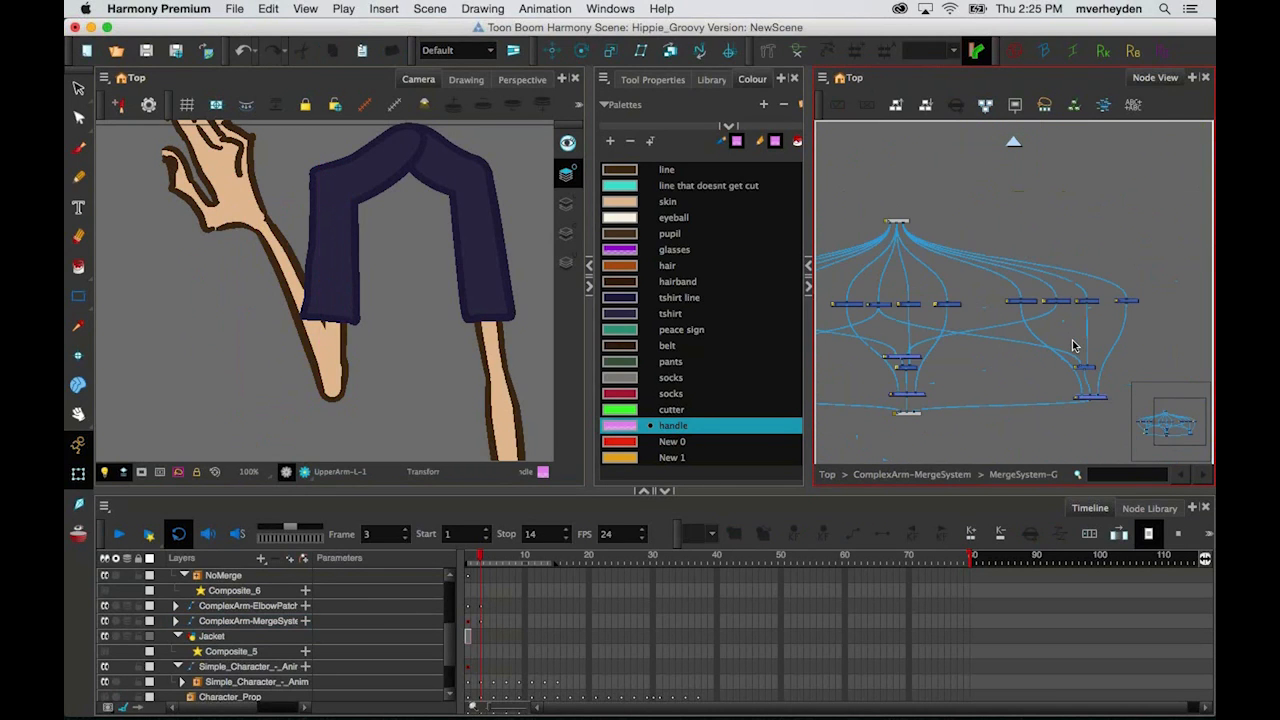
drag(980, 374, 1006, 357)
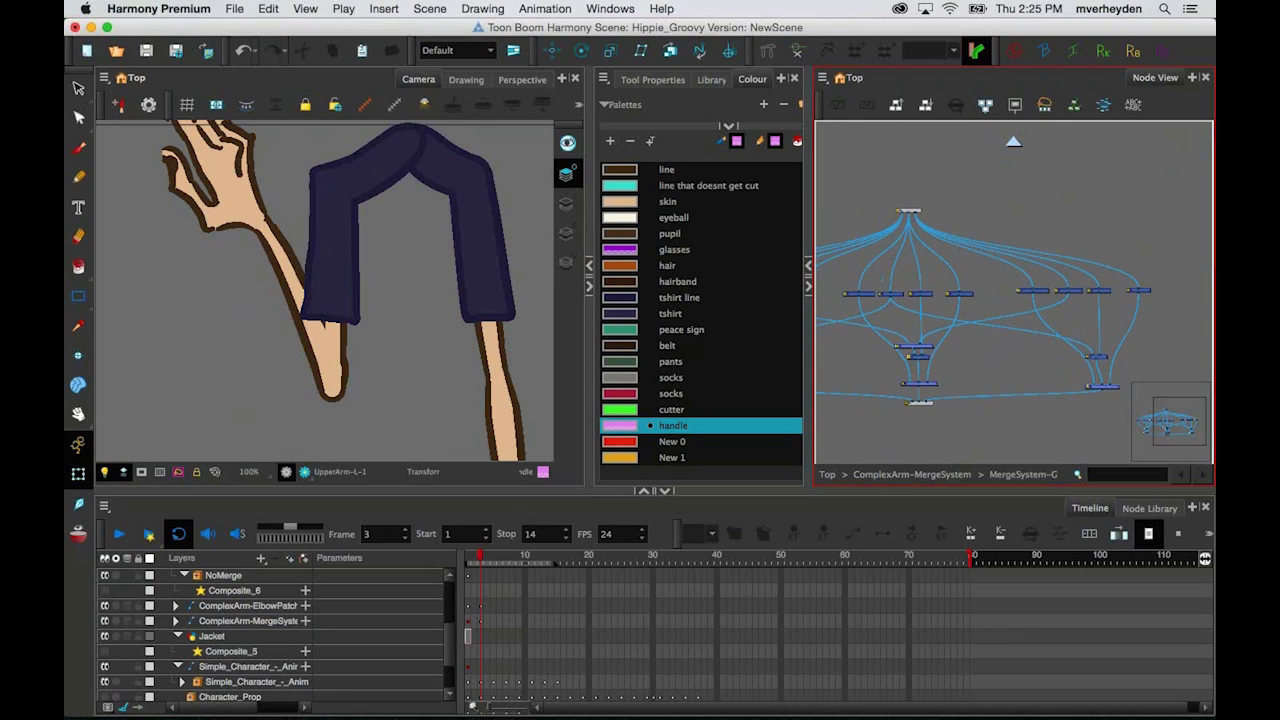
Step: Select the left lower arm drawing, compare its Line Art and Colour Art layers, and return to the Transform tool
click(276, 303)
scroll(298, 290, up, 2)
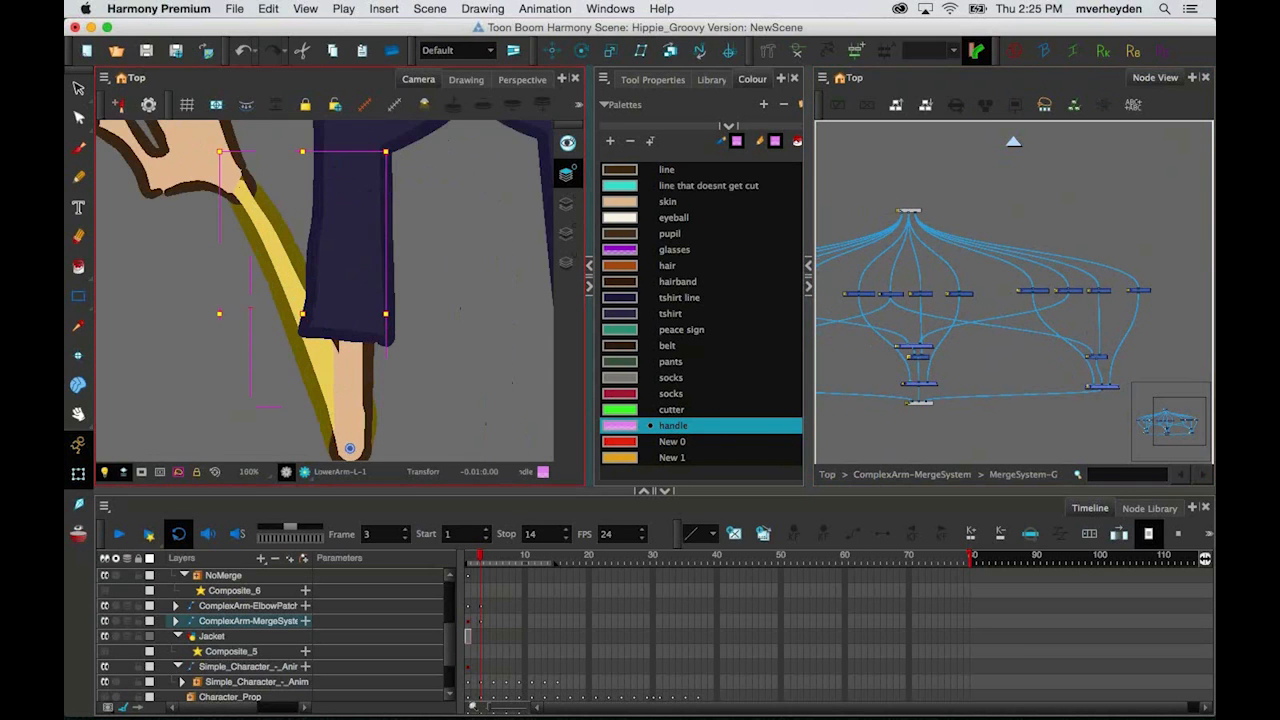
drag(292, 320, 312, 259)
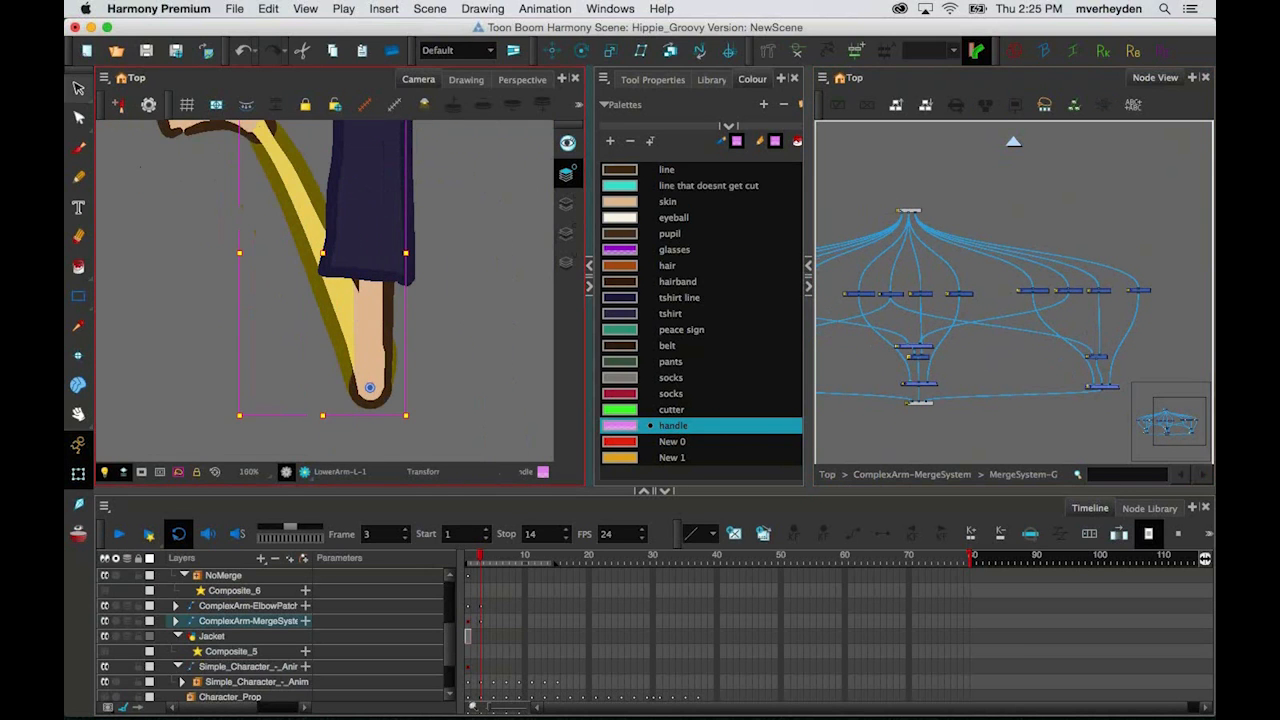
click(78, 89)
click(568, 205)
scroll(358, 284, down, 2)
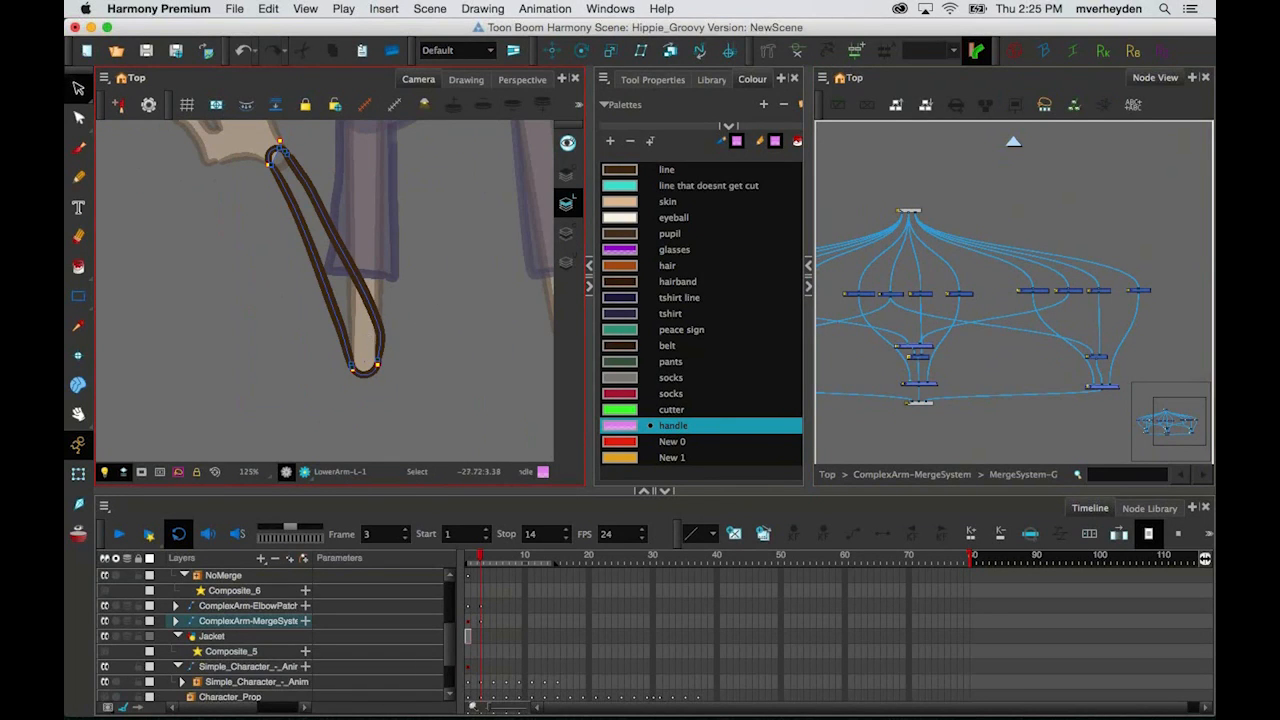
click(376, 322)
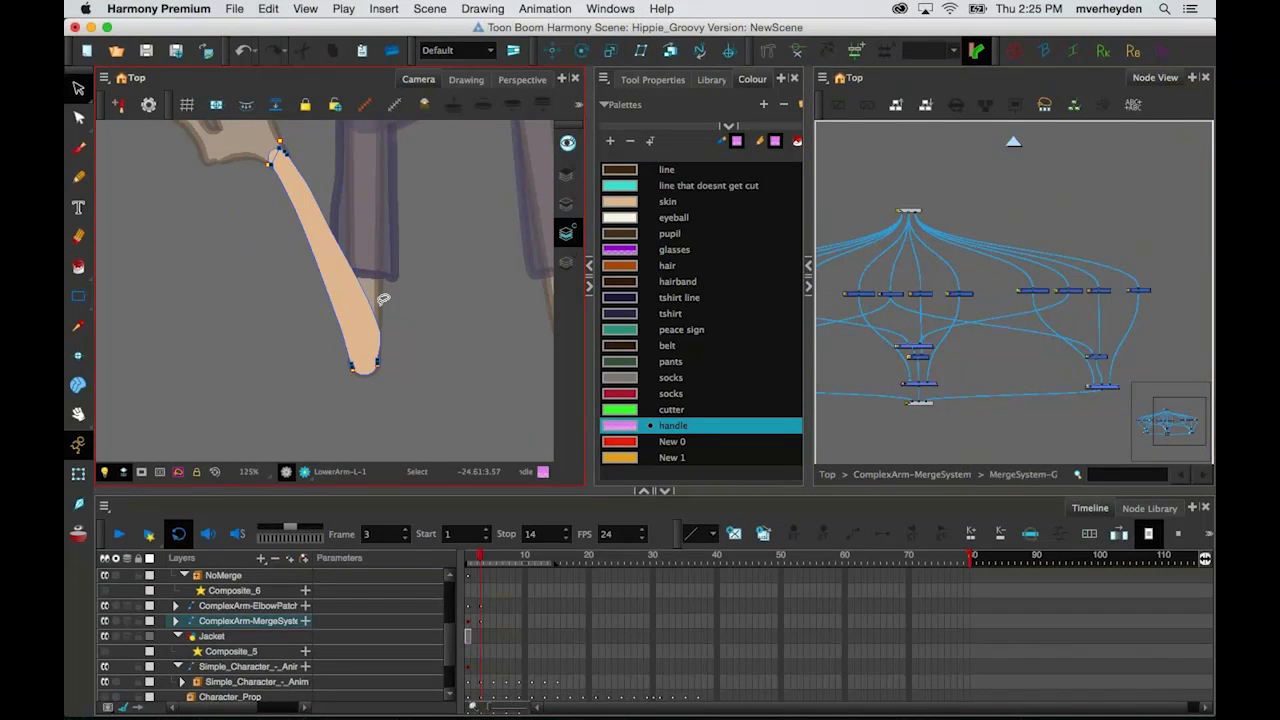
click(567, 206)
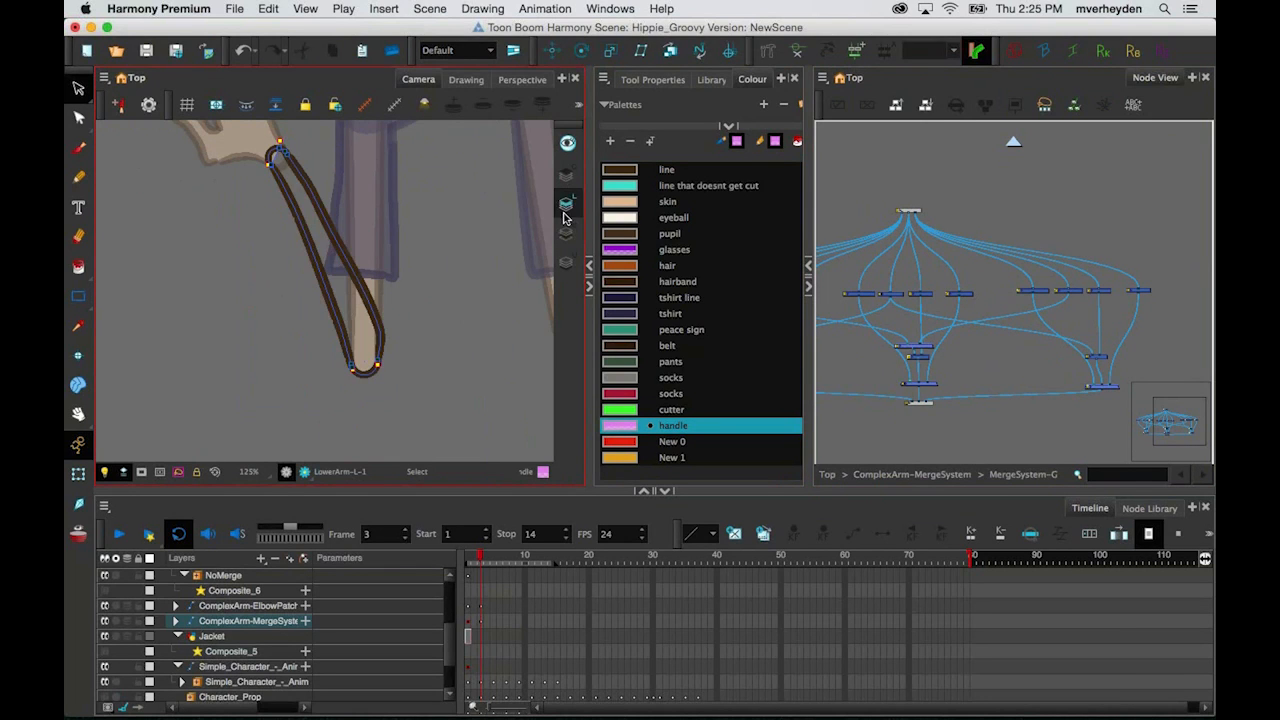
click(78, 473)
Step: Locate the Line-Art_2 node in the merge group and select the node it feeds above the arm composite
scroll(1027, 279, up, 6)
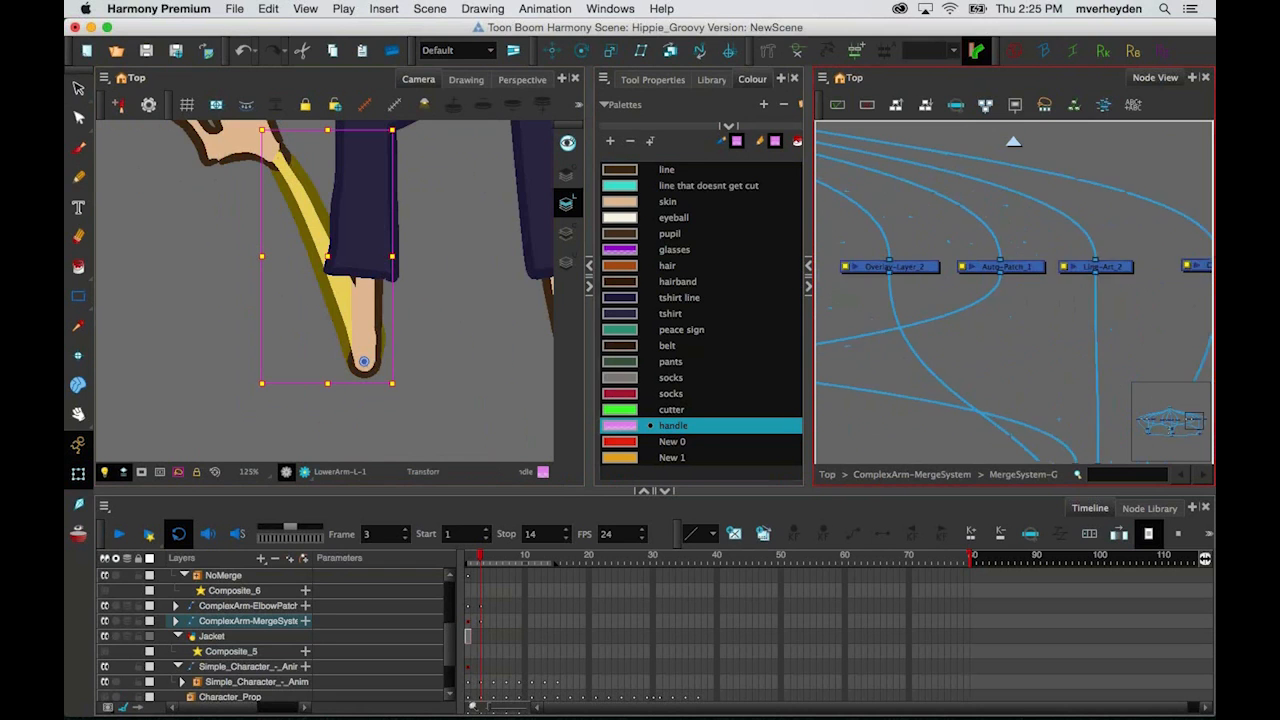
click(1065, 257)
scroll(1065, 300, down, 3)
click(1065, 384)
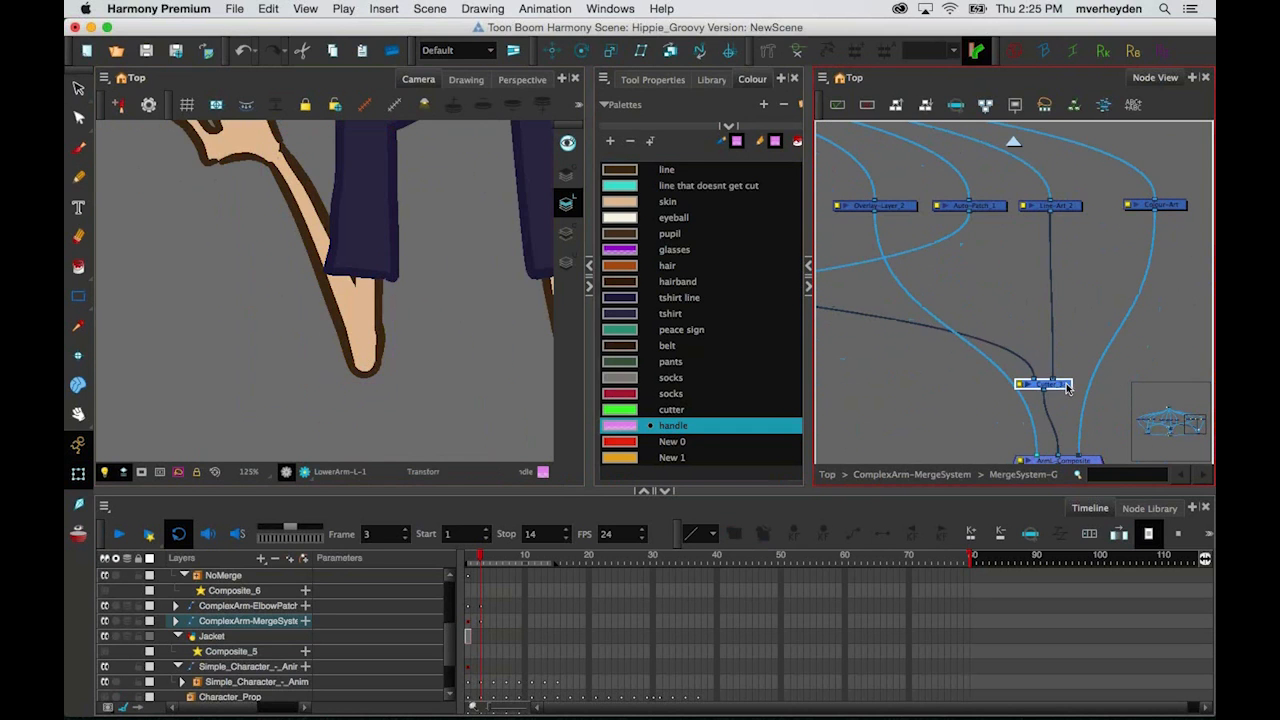
Step: Select the middle Auto-Patch node in the merge group and trace its connection up to the Multi-Port-In node
scroll(1065, 384, down, 4)
drag(878, 246, 951, 262)
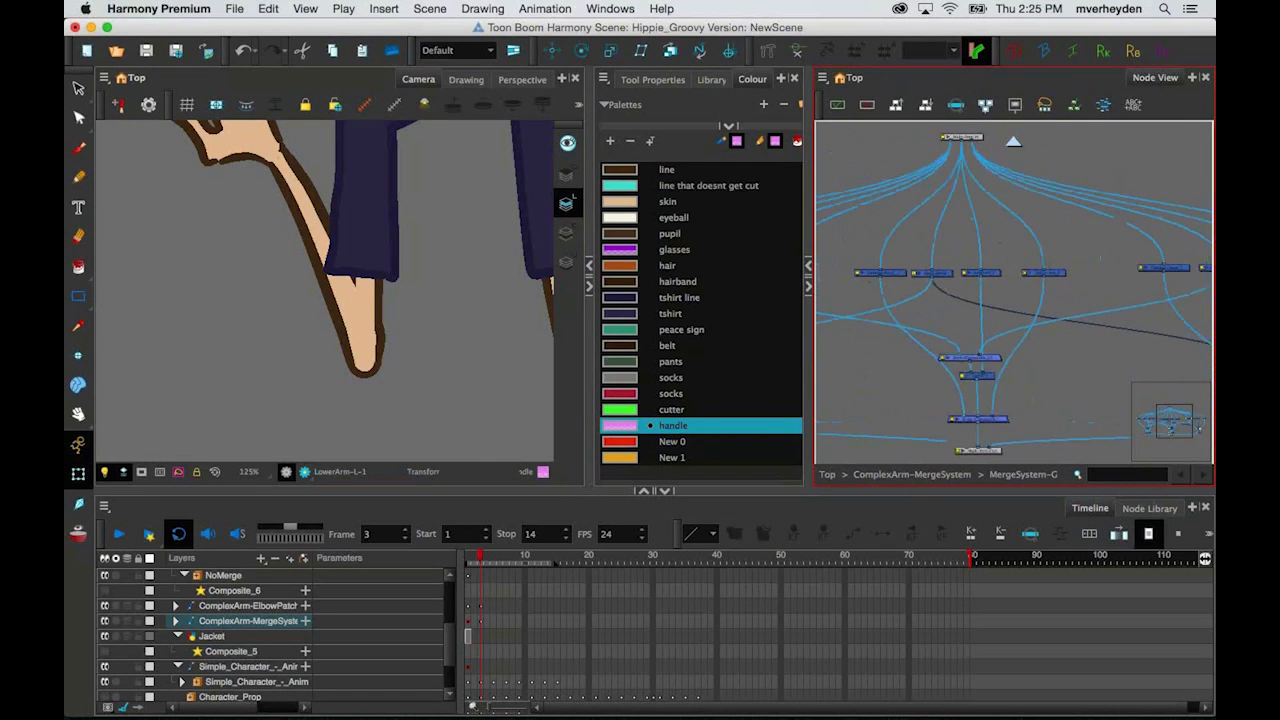
scroll(951, 262, up, 5)
click(951, 259)
scroll(1027, 294, down, 2)
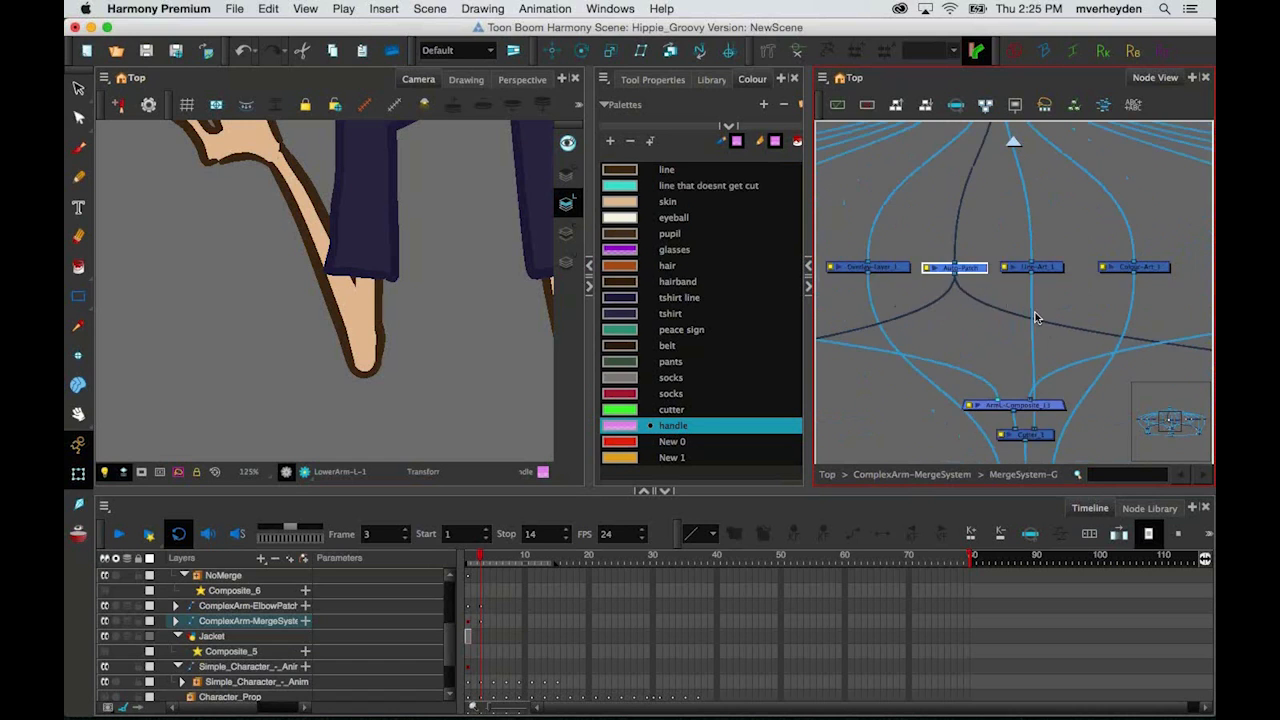
drag(1003, 240, 979, 384)
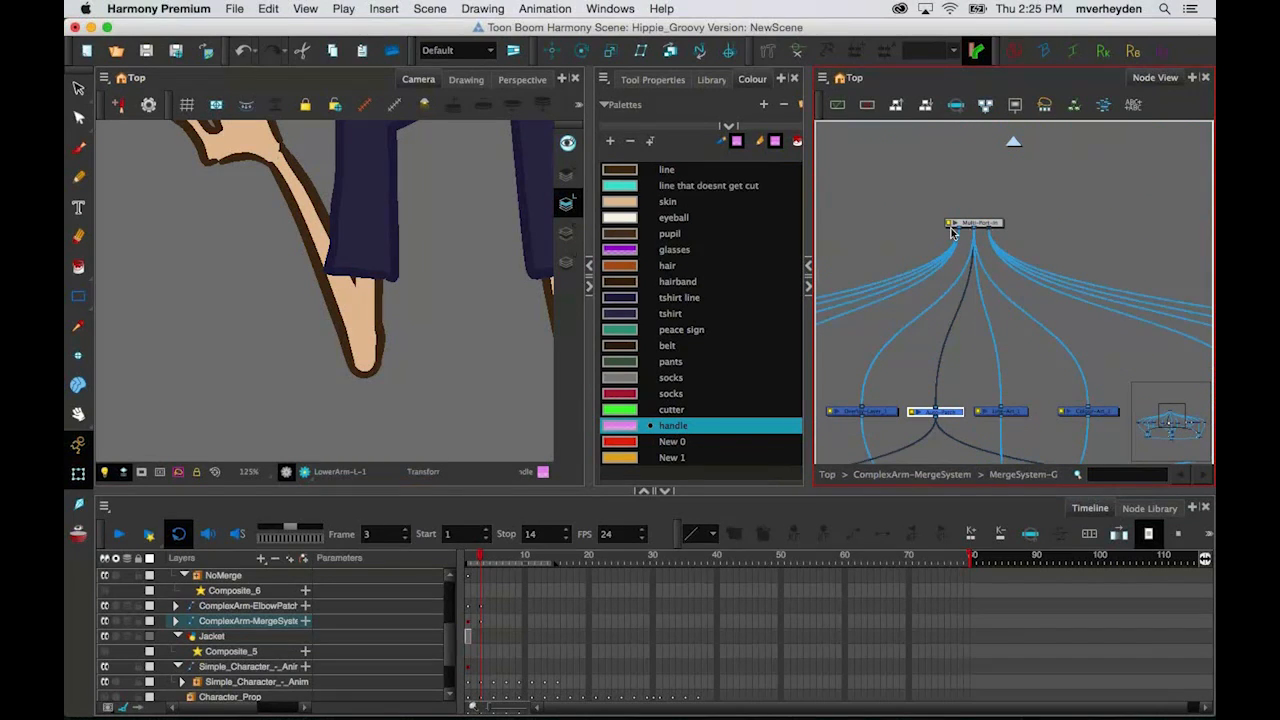
Step: Examine the art-layer node sets of each arm part in the merge group, finishing on the Overlay-Layer_2 node
scroll(974, 374, down, 3)
drag(967, 414, 1159, 283)
drag(874, 239, 1005, 430)
drag(1120, 271, 949, 231)
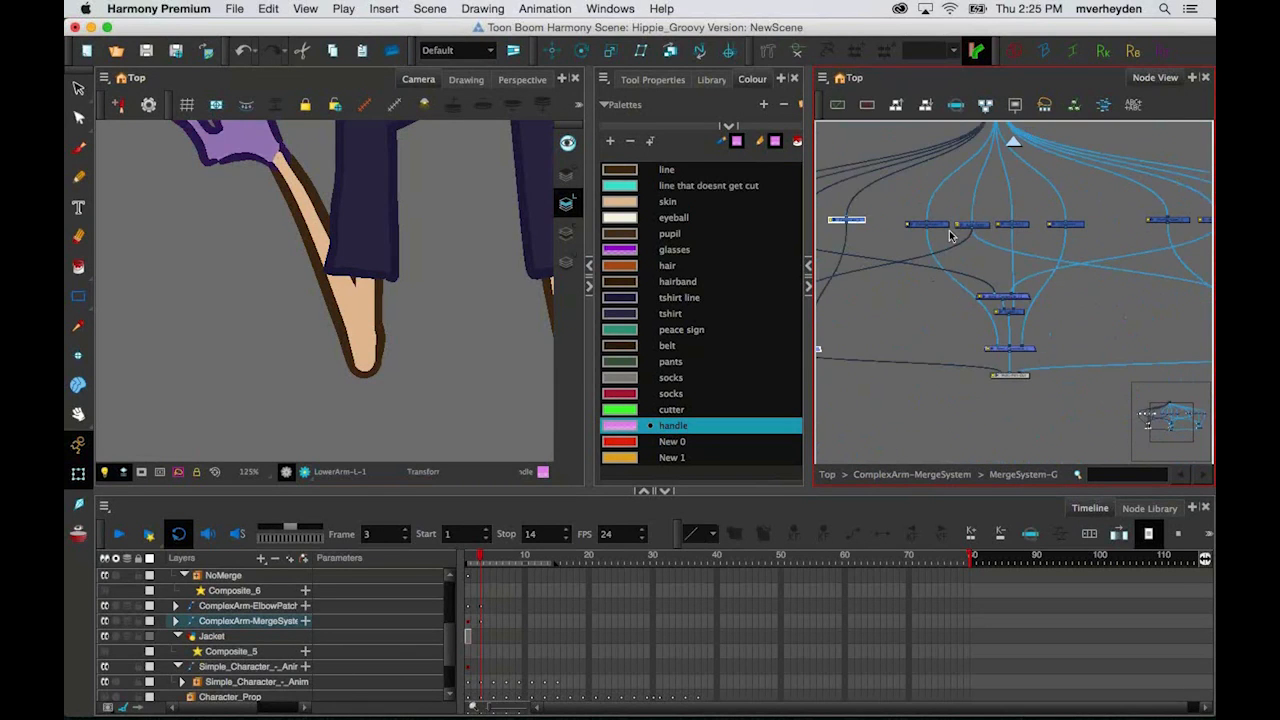
drag(887, 196, 1090, 362)
drag(1138, 272, 939, 250)
drag(949, 180, 1128, 359)
click(1127, 360)
drag(1057, 212, 978, 274)
scroll(977, 273, up, 3)
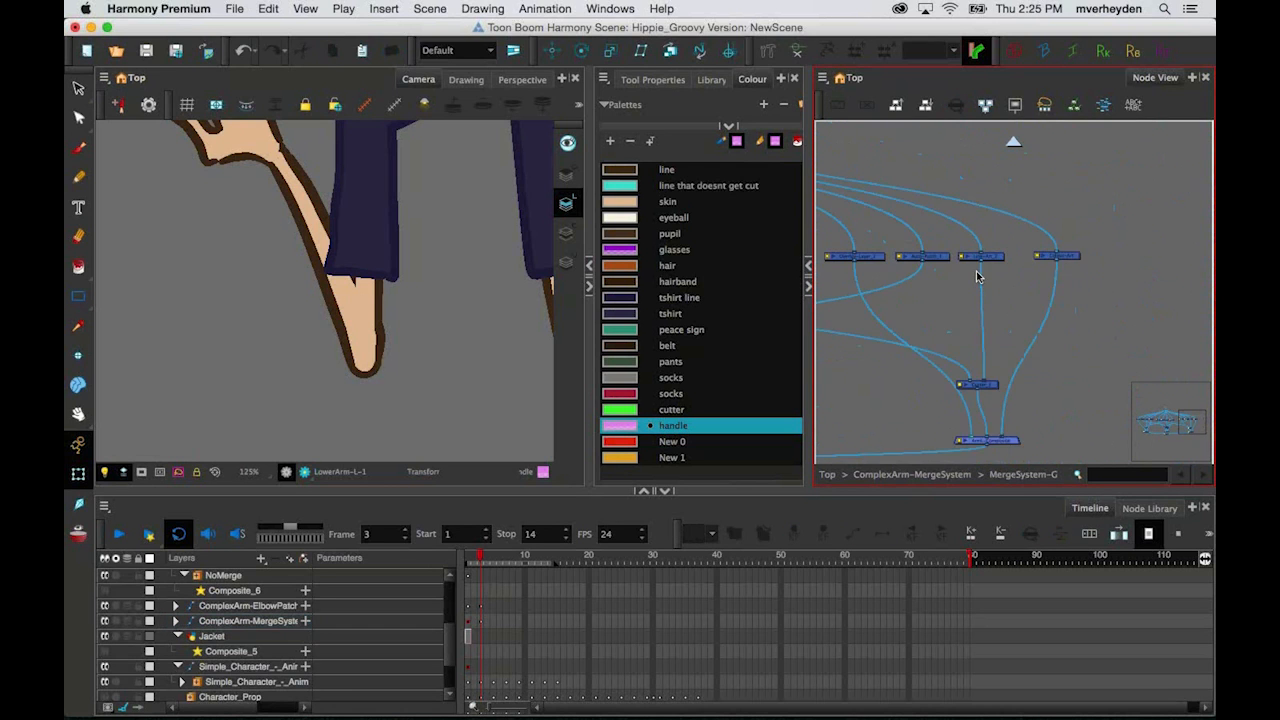
scroll(978, 277, up, 2)
click(880, 258)
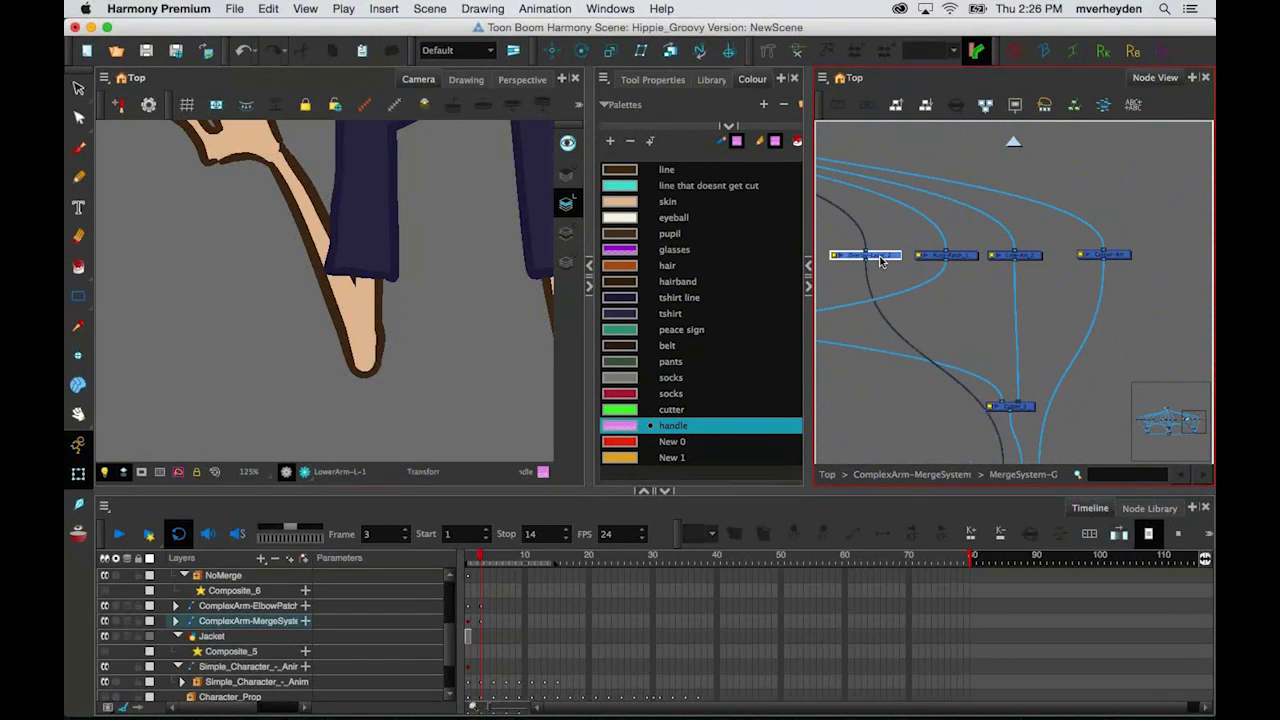
Step: Copy the two side lines of the left upper arm's Line Art and paste them onto its Overlay layer
click(366, 292)
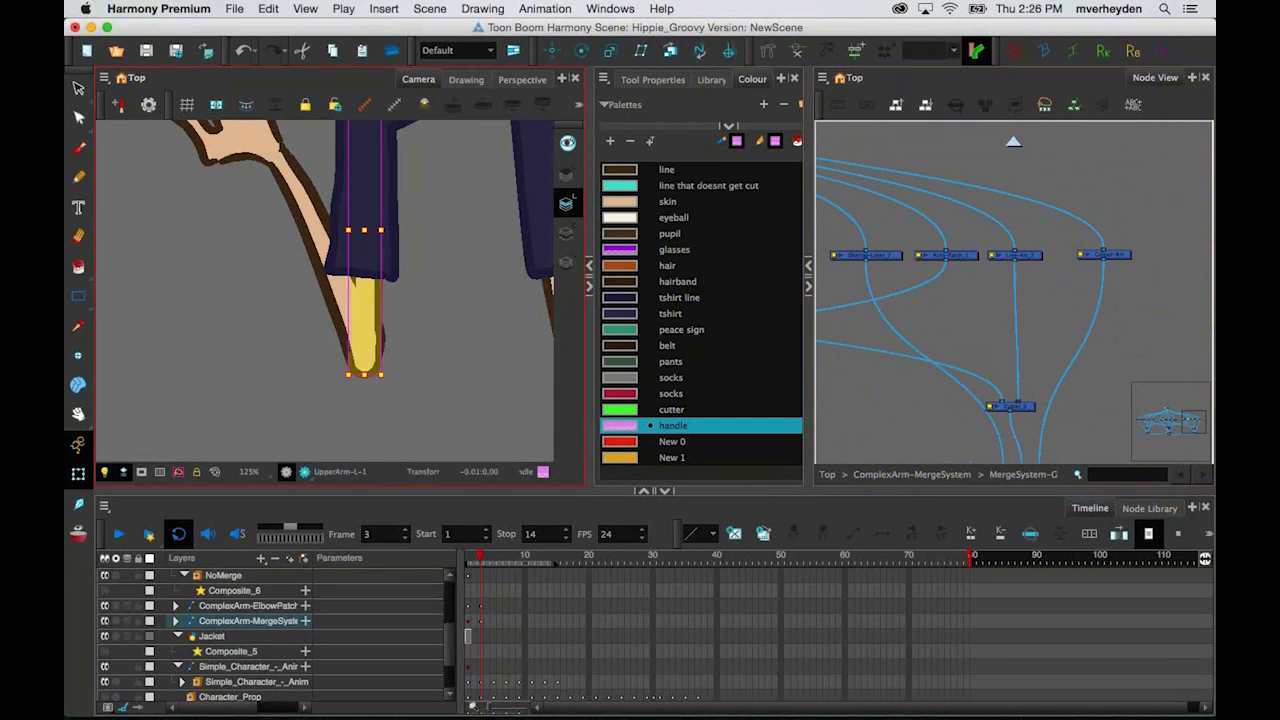
click(79, 89)
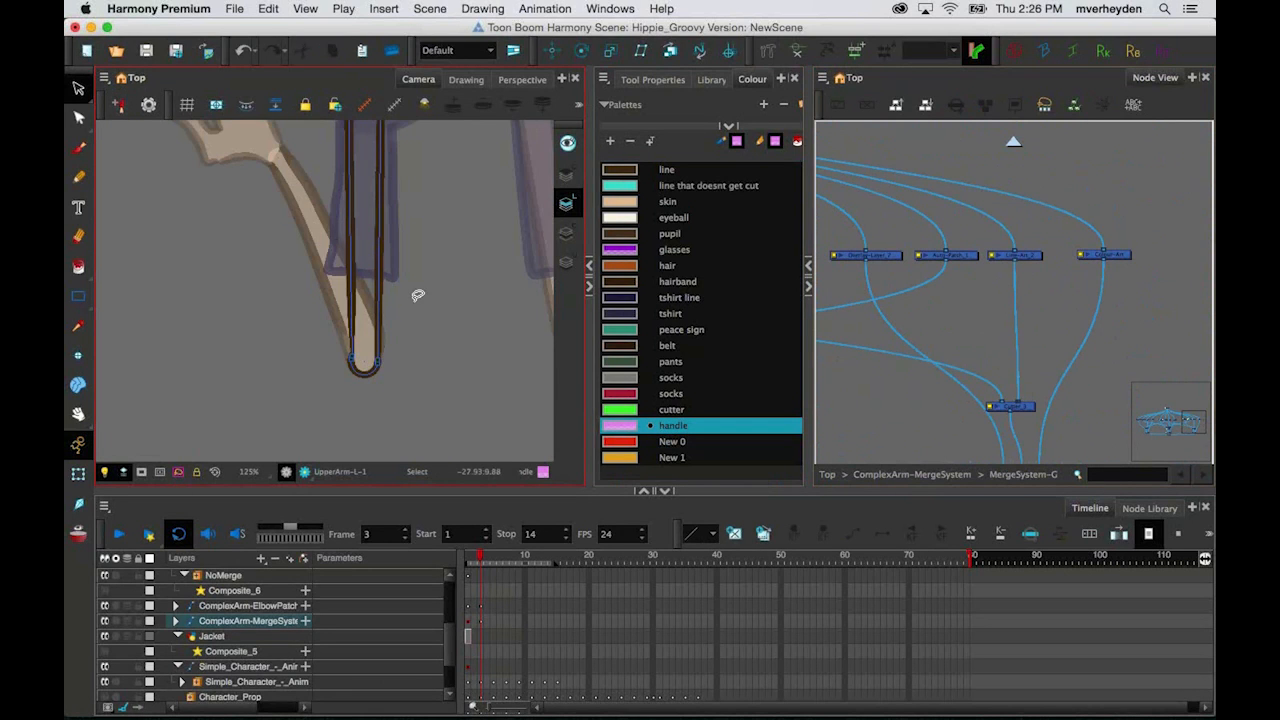
drag(1000, 320, 1009, 267)
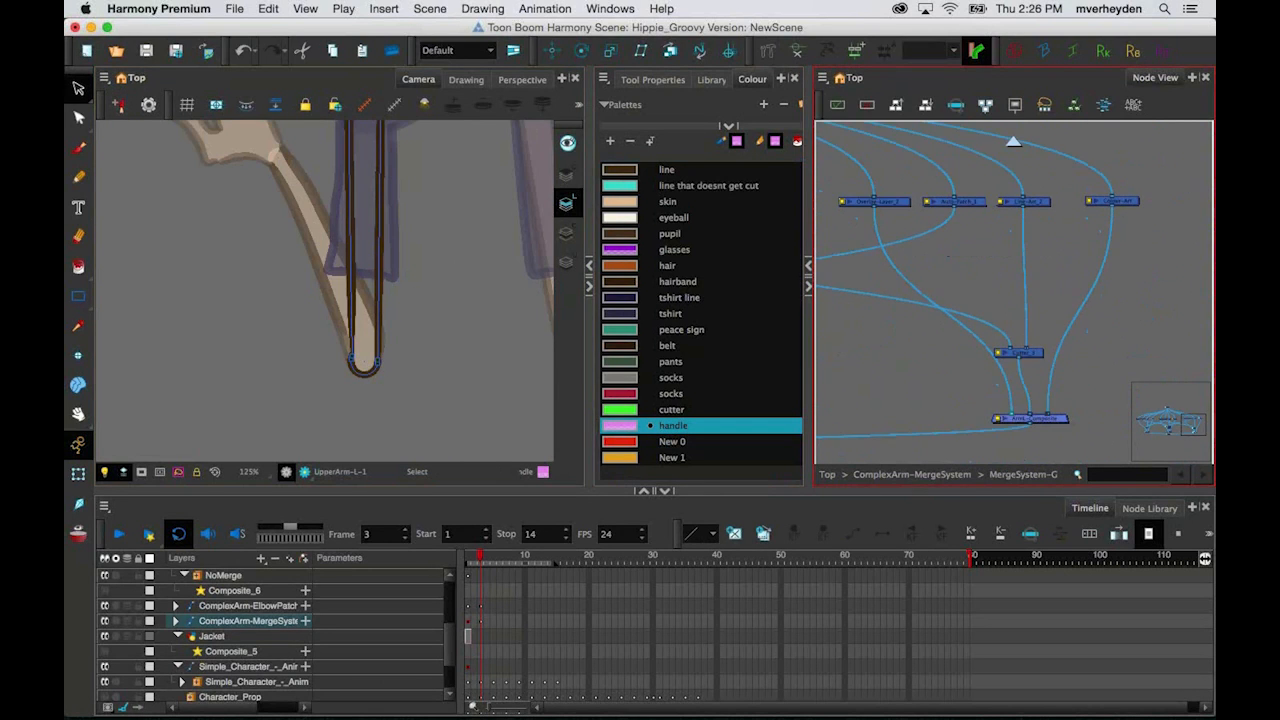
drag(1038, 418, 1042, 428)
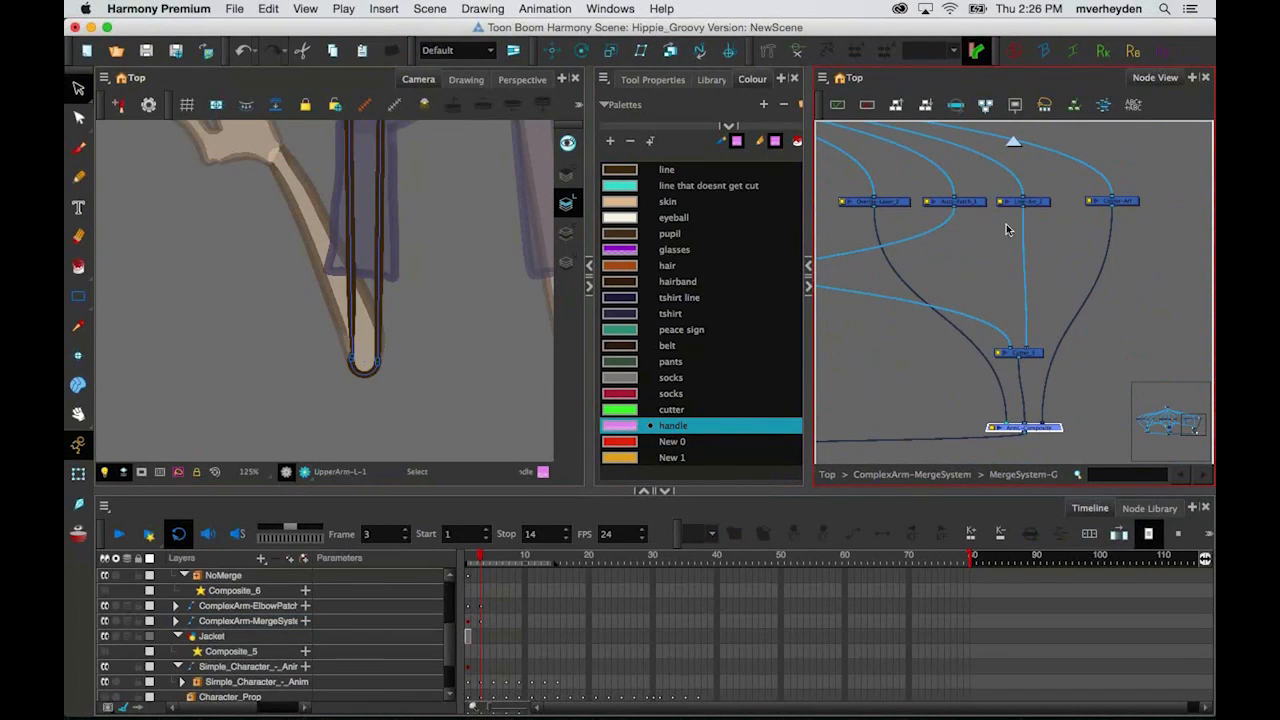
click(382, 249)
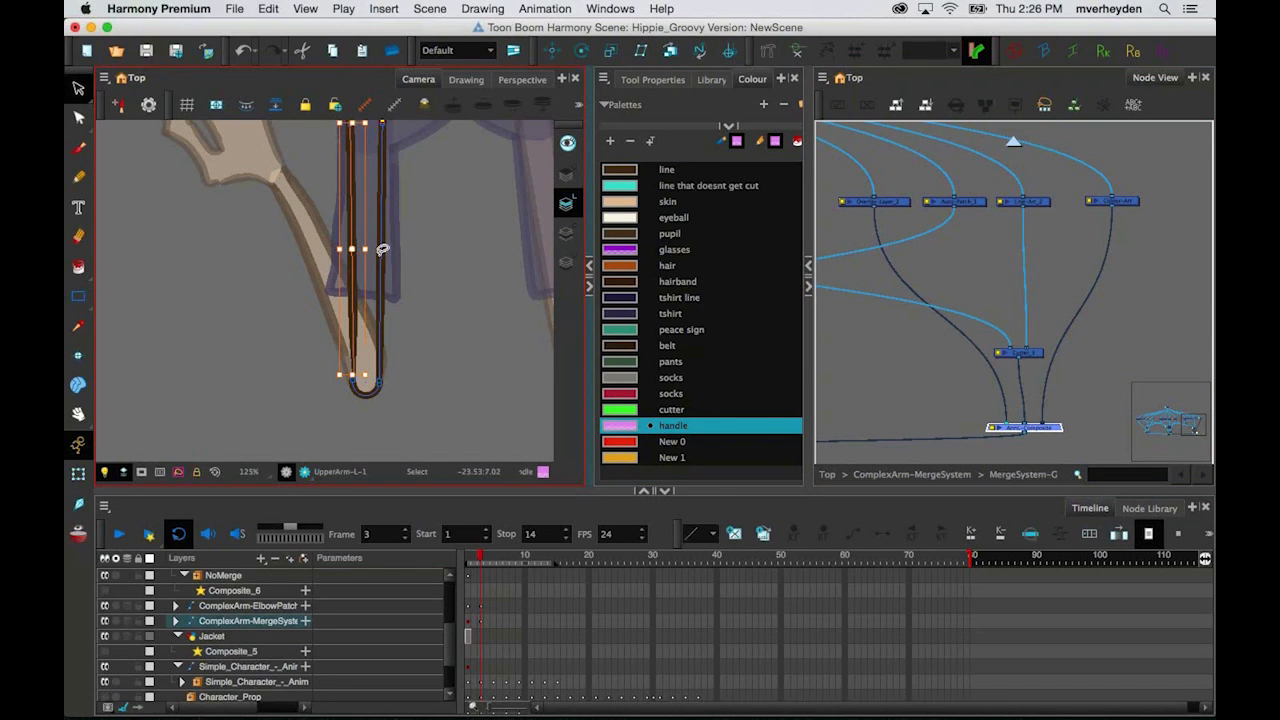
click(380, 258)
click(380, 258)
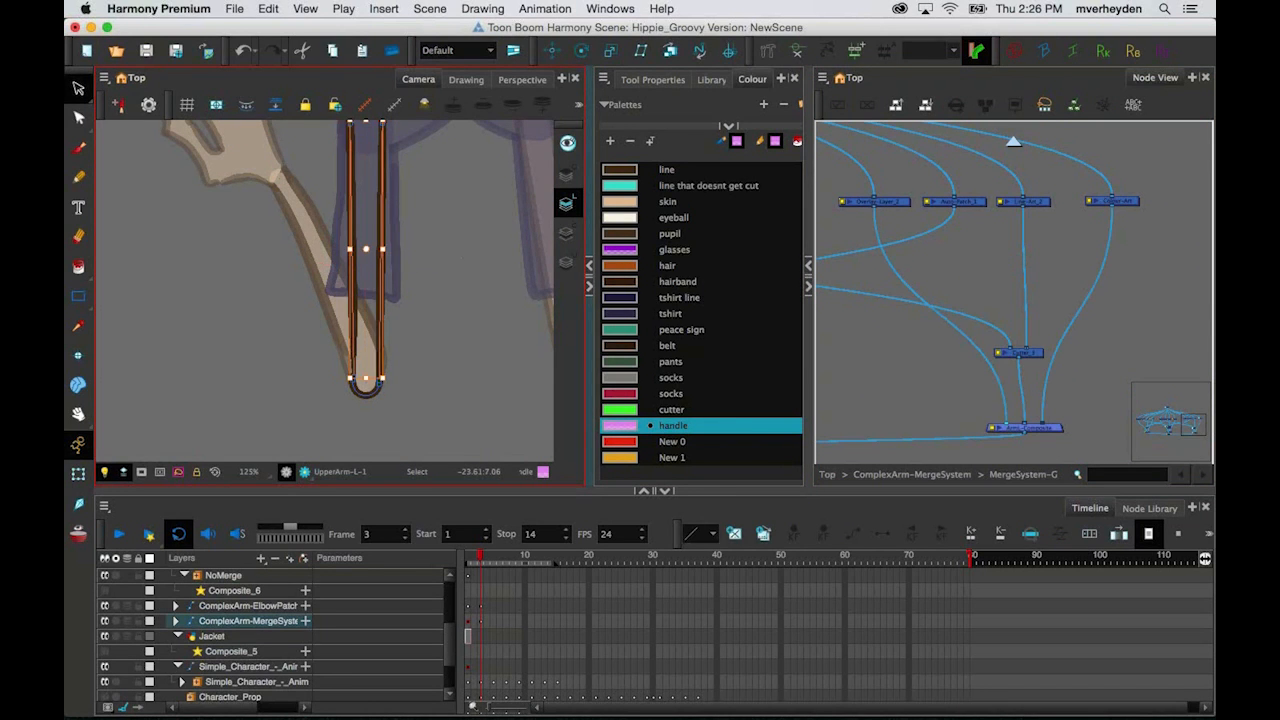
drag(461, 286, 462, 337)
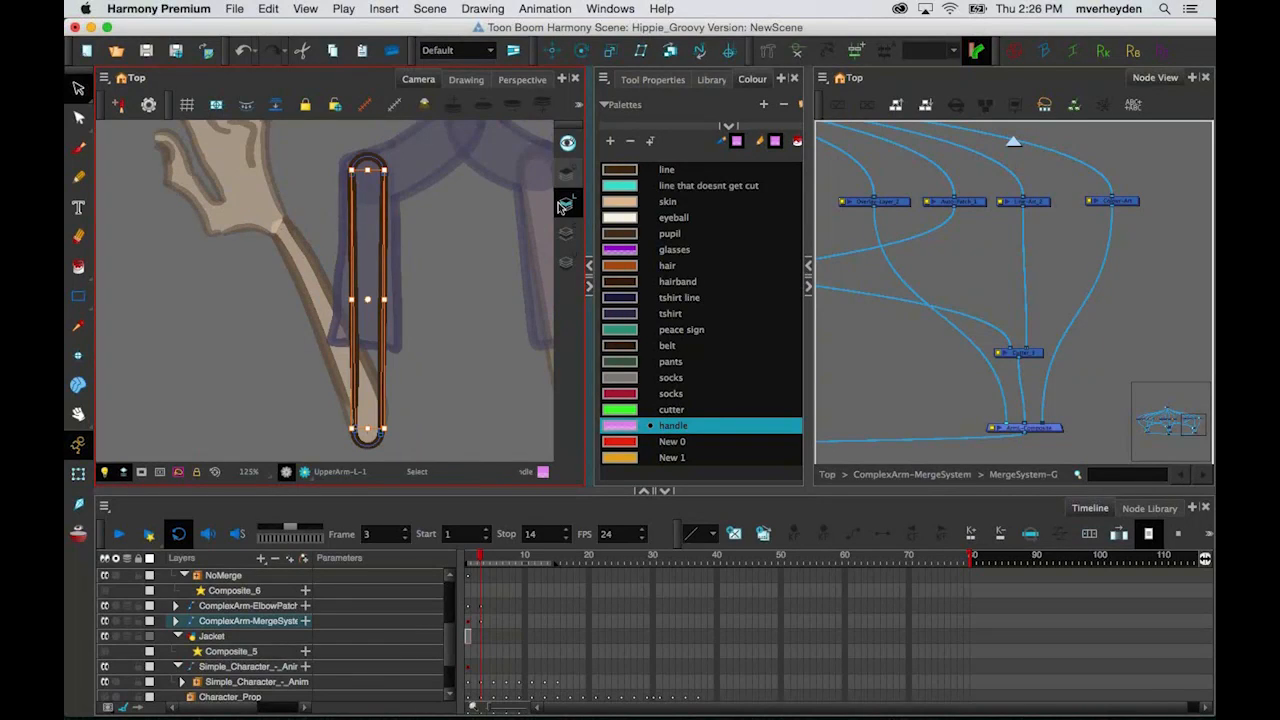
click(566, 173)
key(super+v)
click(467, 330)
drag(467, 330, 511, 259)
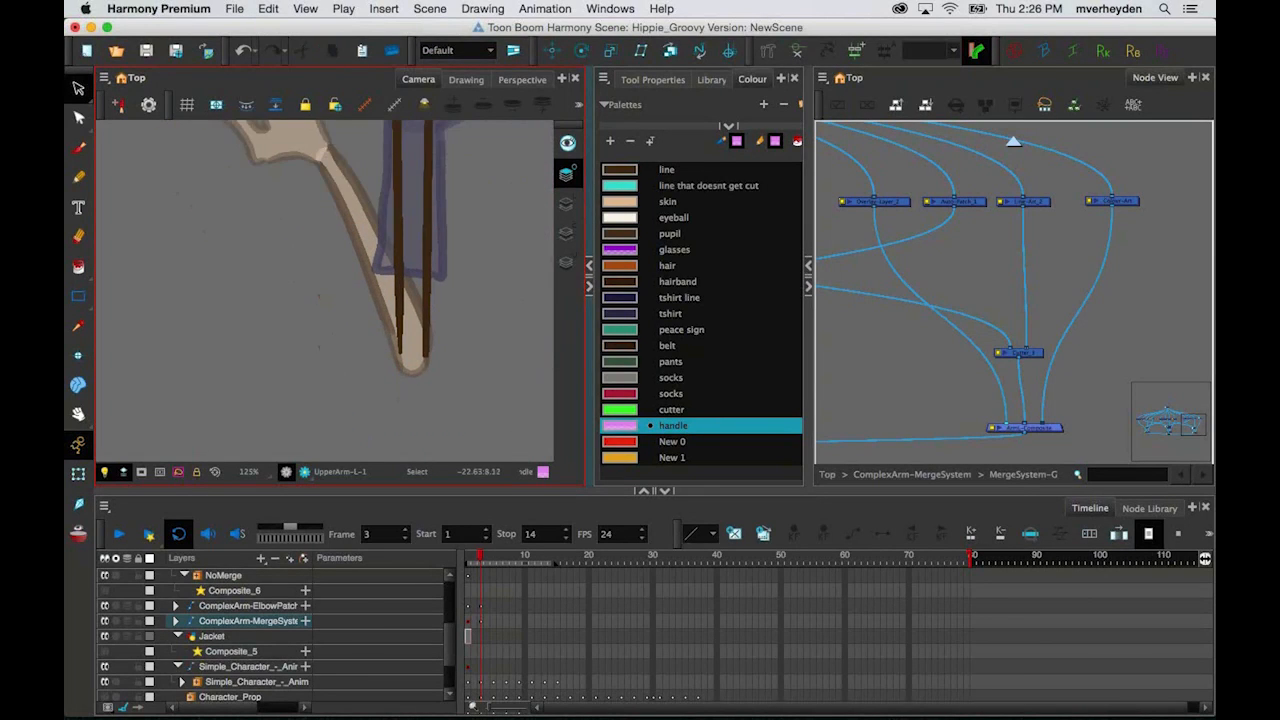
Step: Shorten the lower ends of both overlay lines with the Contour Editor so they stop above the elbow curve
key(2)
key(2)
key(2)
key(2)
key(alt+q)
click(386, 303)
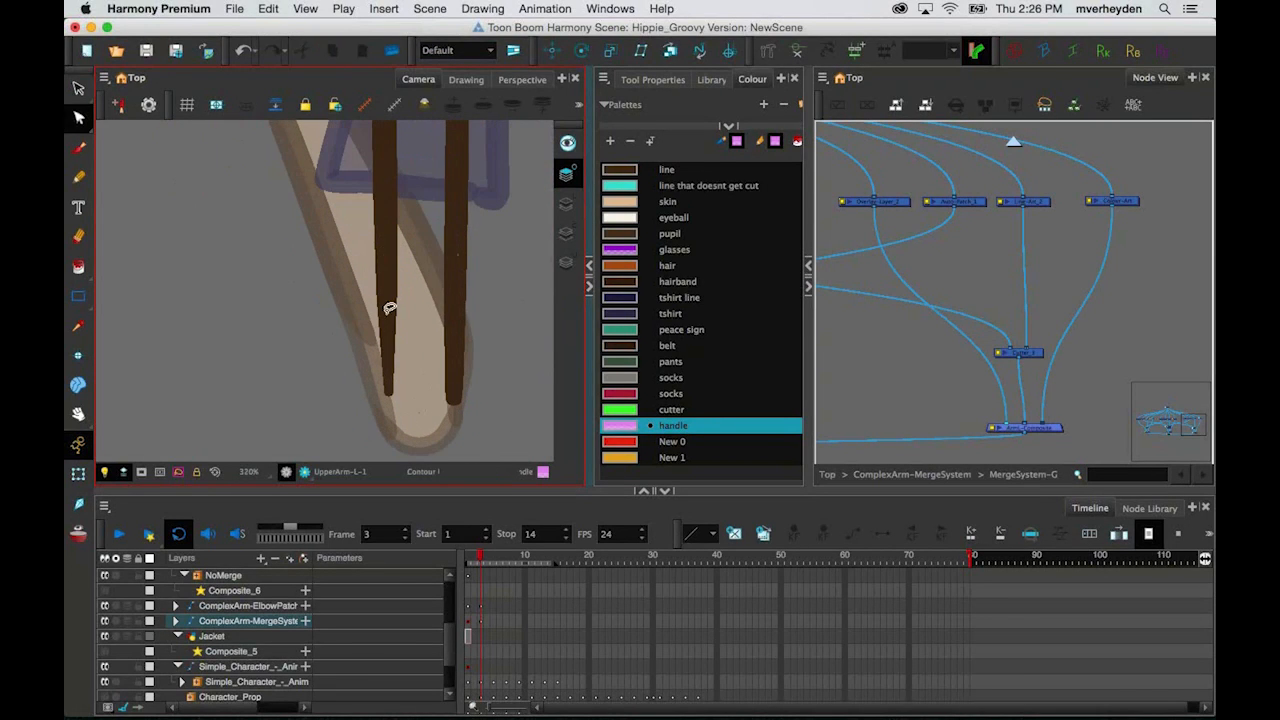
click(386, 303)
click(457, 313)
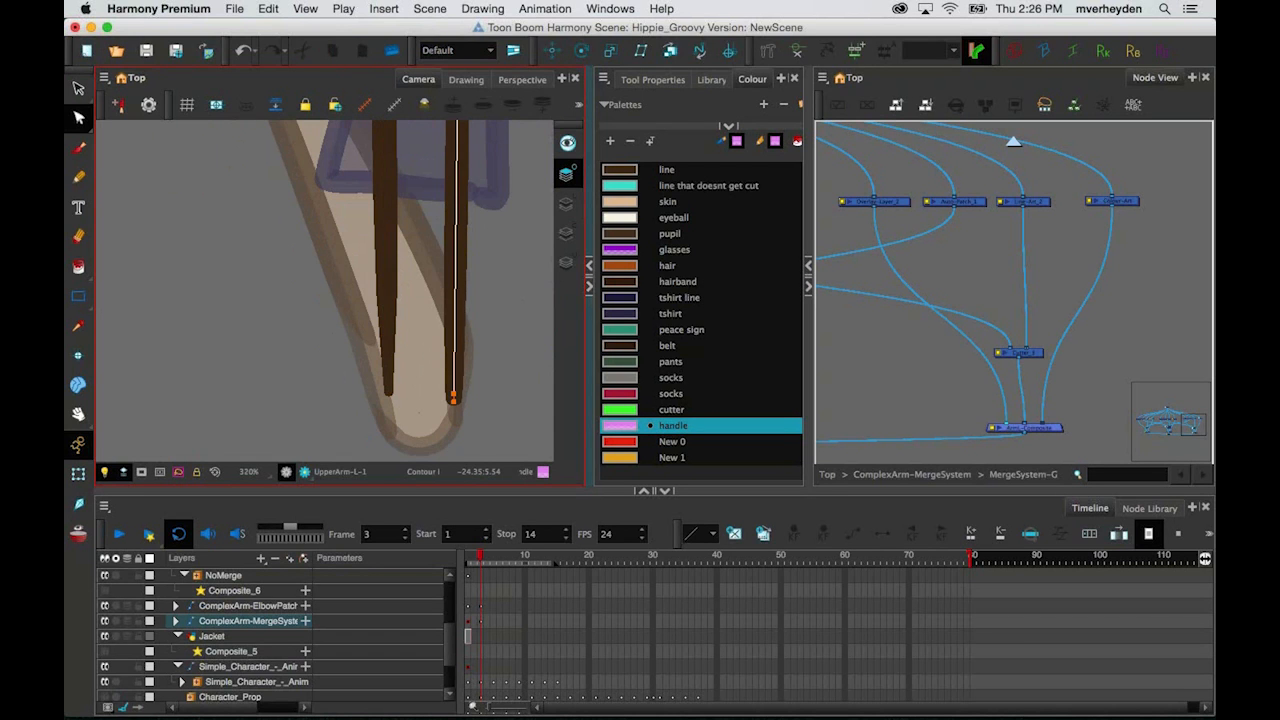
key(super+z)
key(super+z)
key(super+z)
key(super+z)
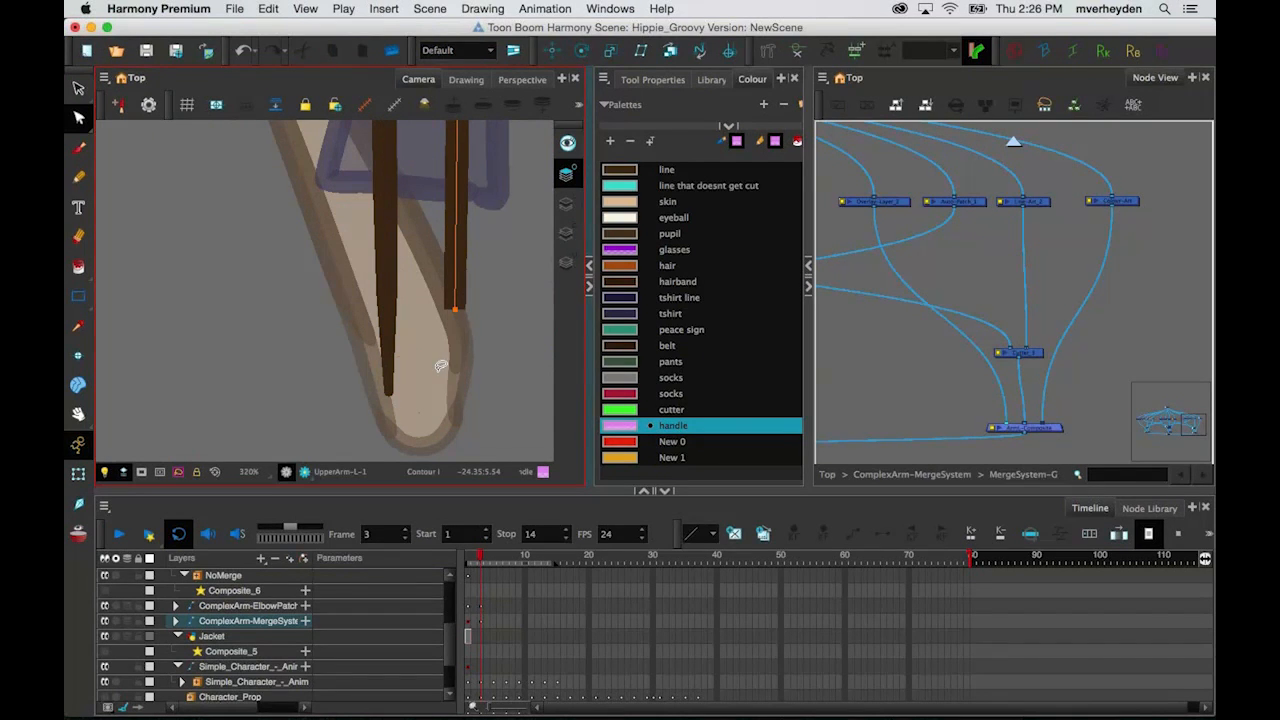
Step: Select both overlay lines with the Pencil Editor and set their start and end tips to round
key(alt+shift+q)
drag(371, 343, 504, 256)
click(711, 79)
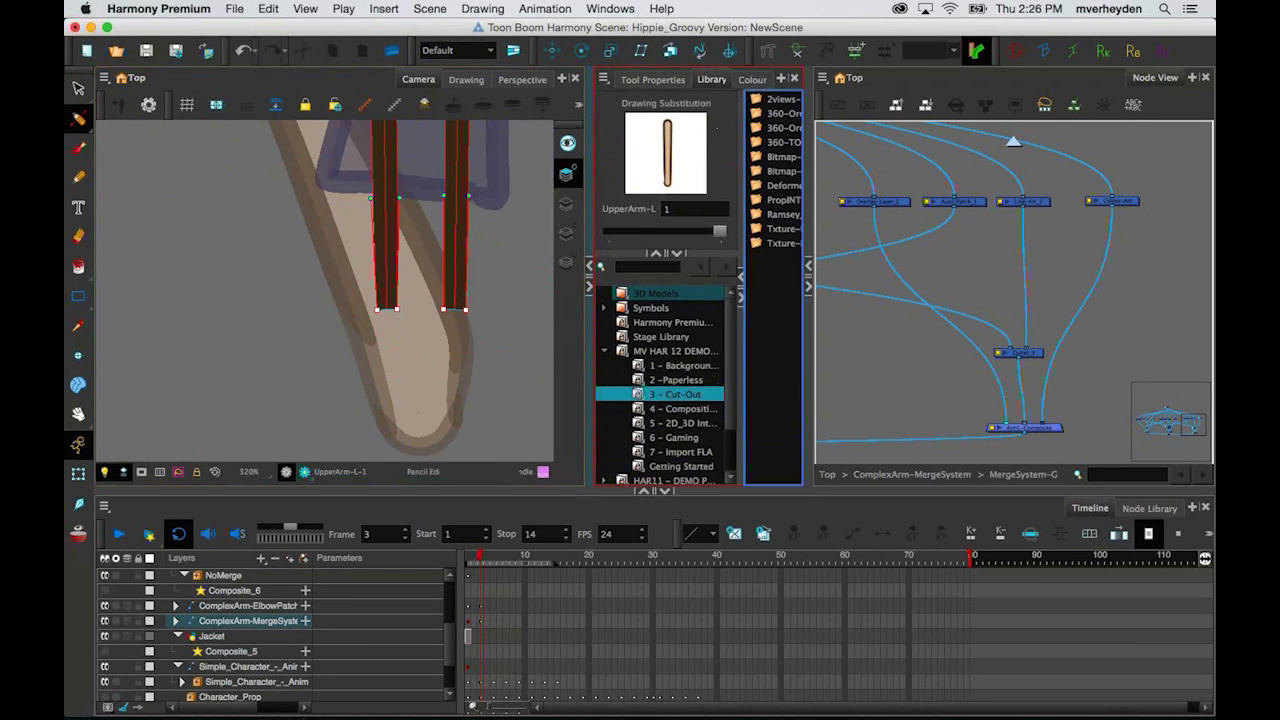
click(651, 79)
click(698, 275)
click(720, 298)
click(650, 277)
click(655, 299)
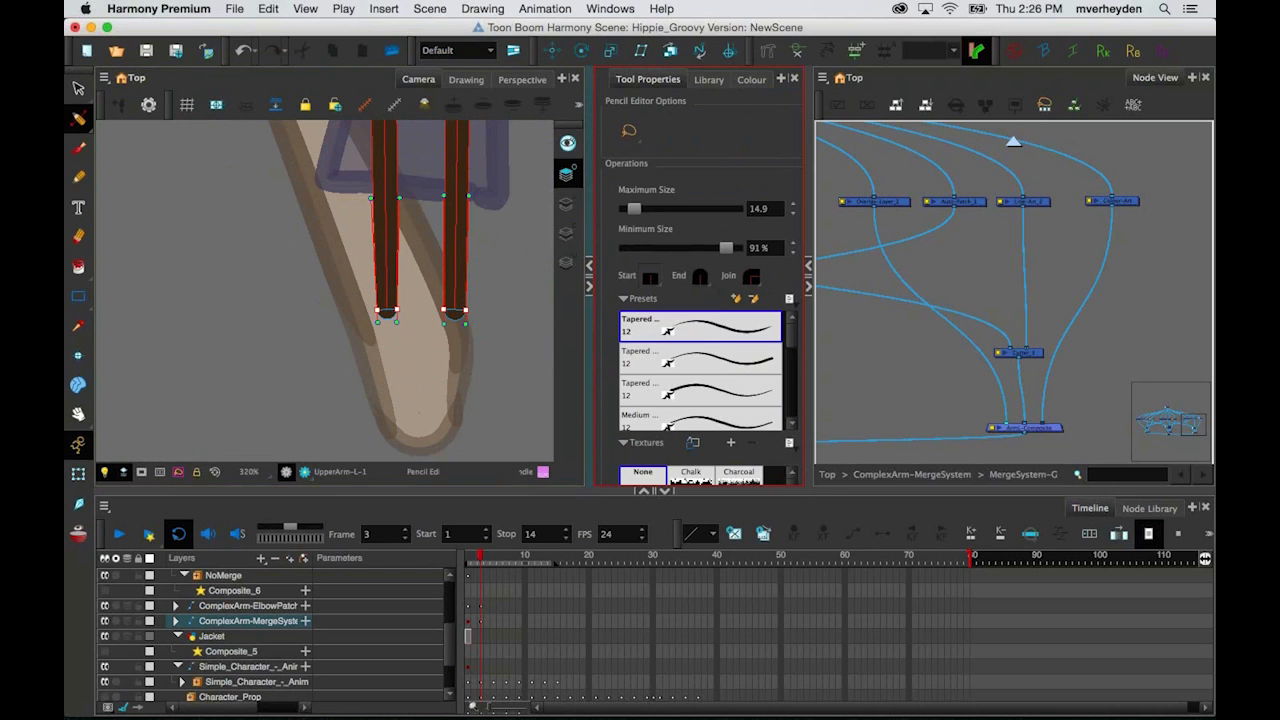
Step: Taper the lower ends of both overlay lines with the Pencil Editor and return to the Transform tool
click(528, 243)
click(385, 233)
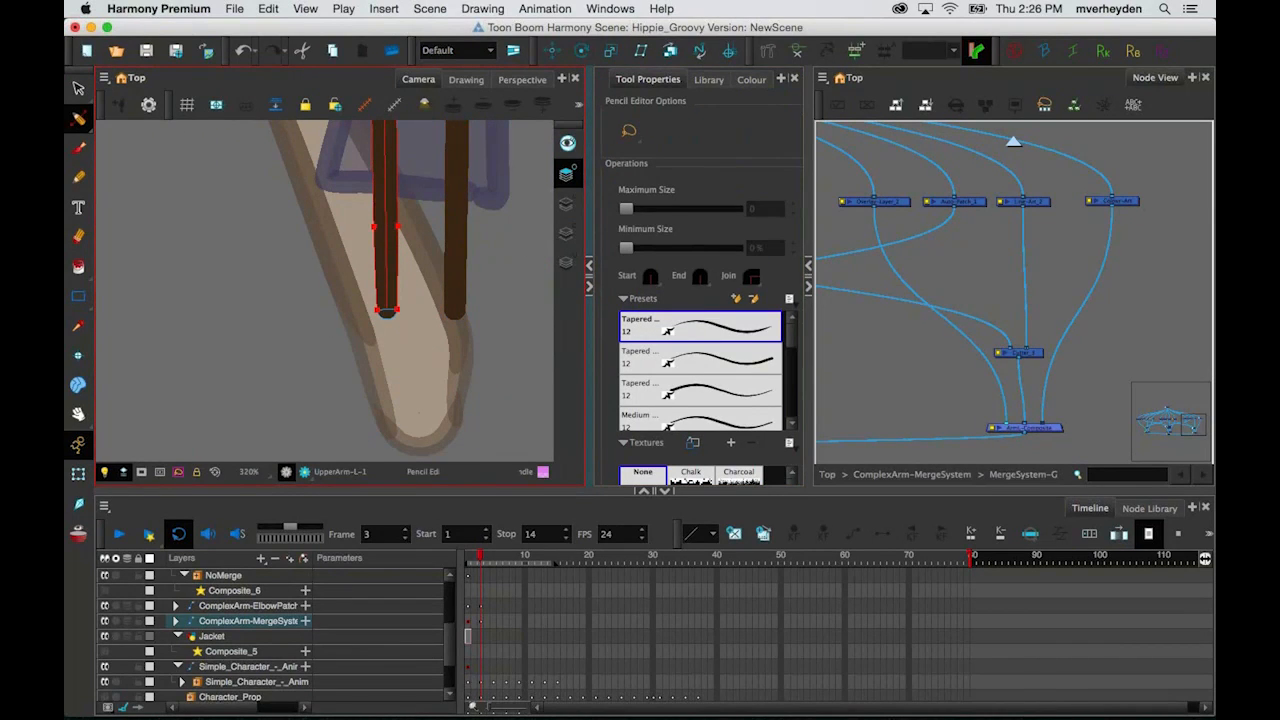
scroll(381, 313, up, 1)
mouse_move(381, 313)
mouse_down()
mouse_move(386, 299)
mouse_move(390, 337)
mouse_up()
click(480, 255)
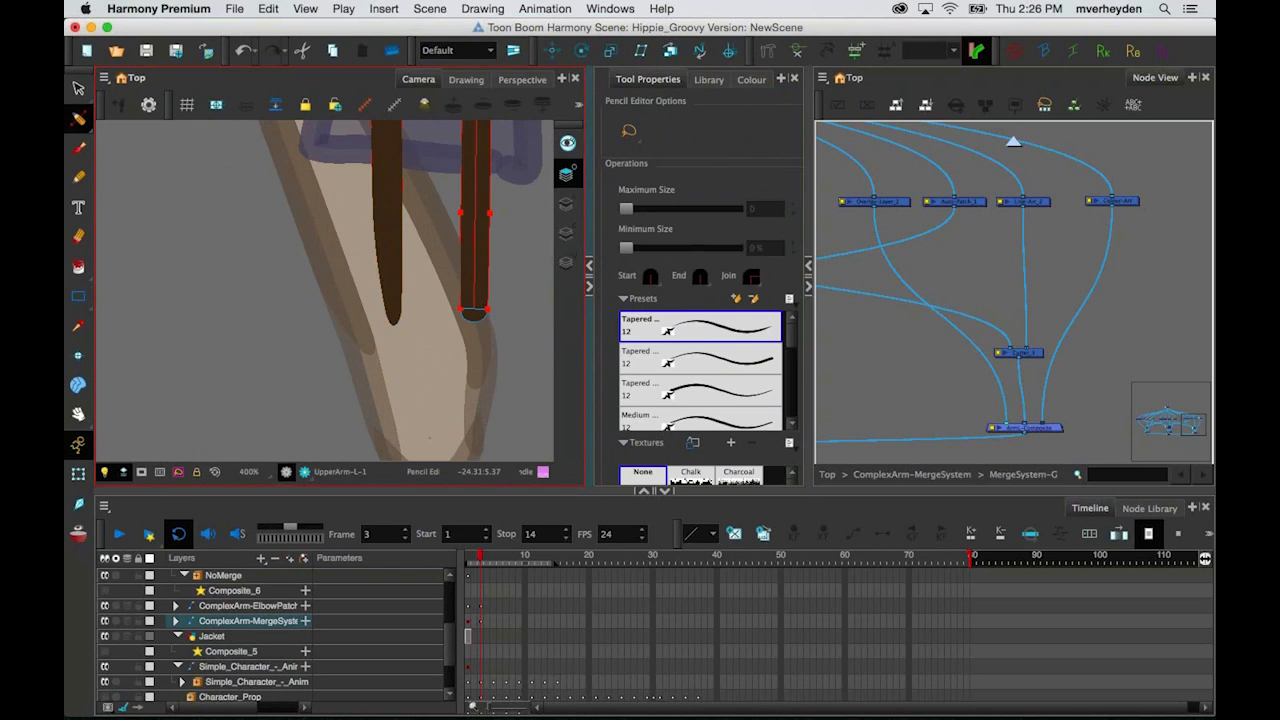
drag(488, 309, 477, 329)
click(508, 291)
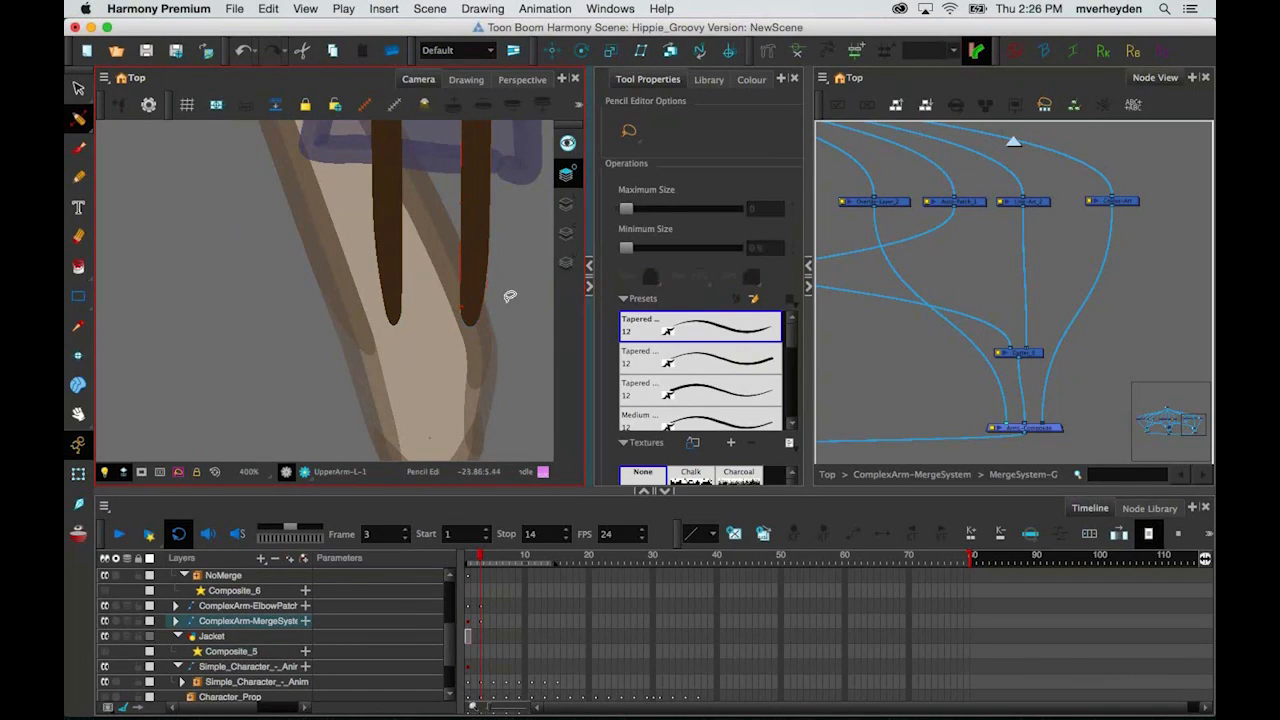
scroll(508, 291, down, 2)
click(78, 474)
scroll(188, 412, down, 2)
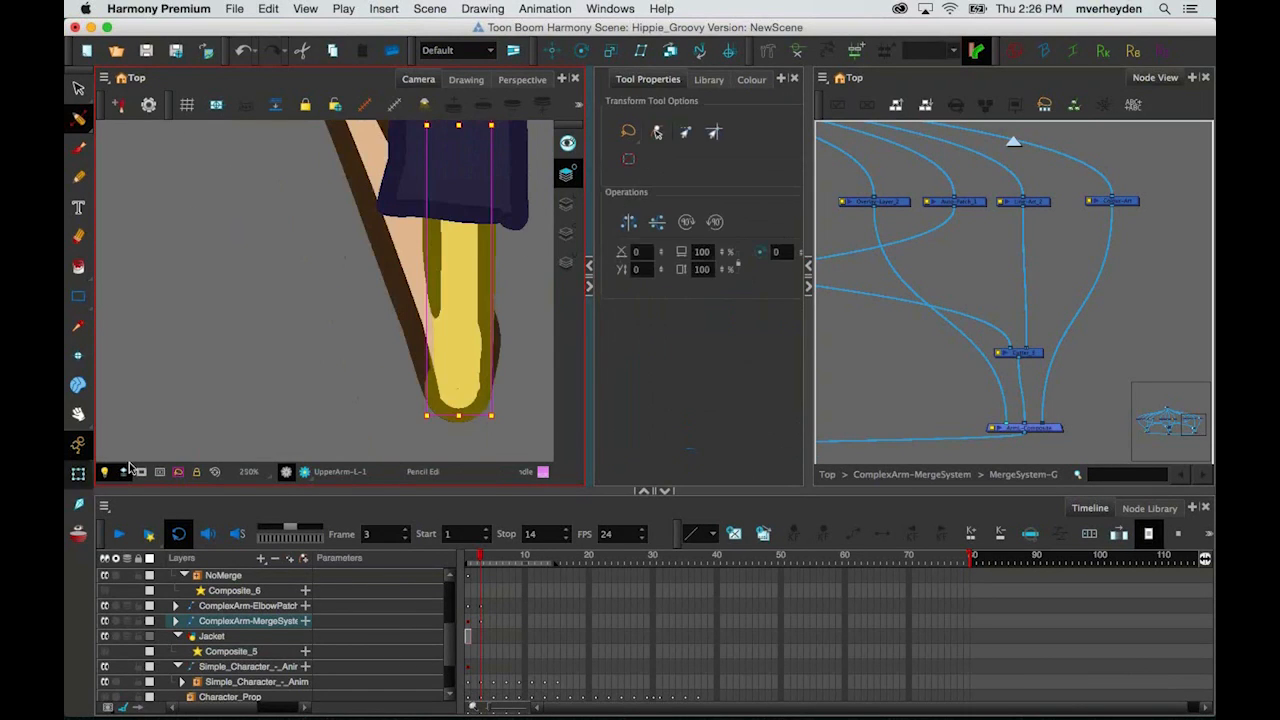
click(274, 320)
scroll(451, 316, down, 2)
Step: Rotate the left lower arm and hand about the elbow across the sleeve, and leave them hanging straight down
click(390, 250)
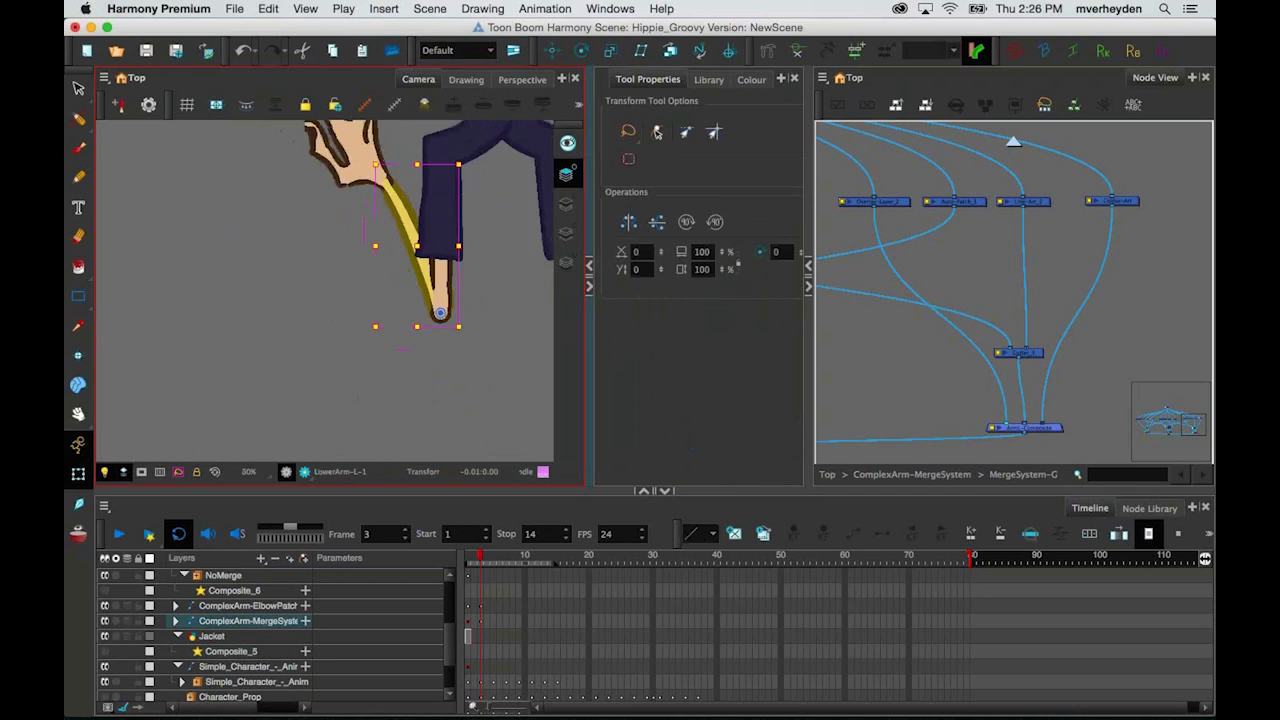
scroll(341, 256, down, 2)
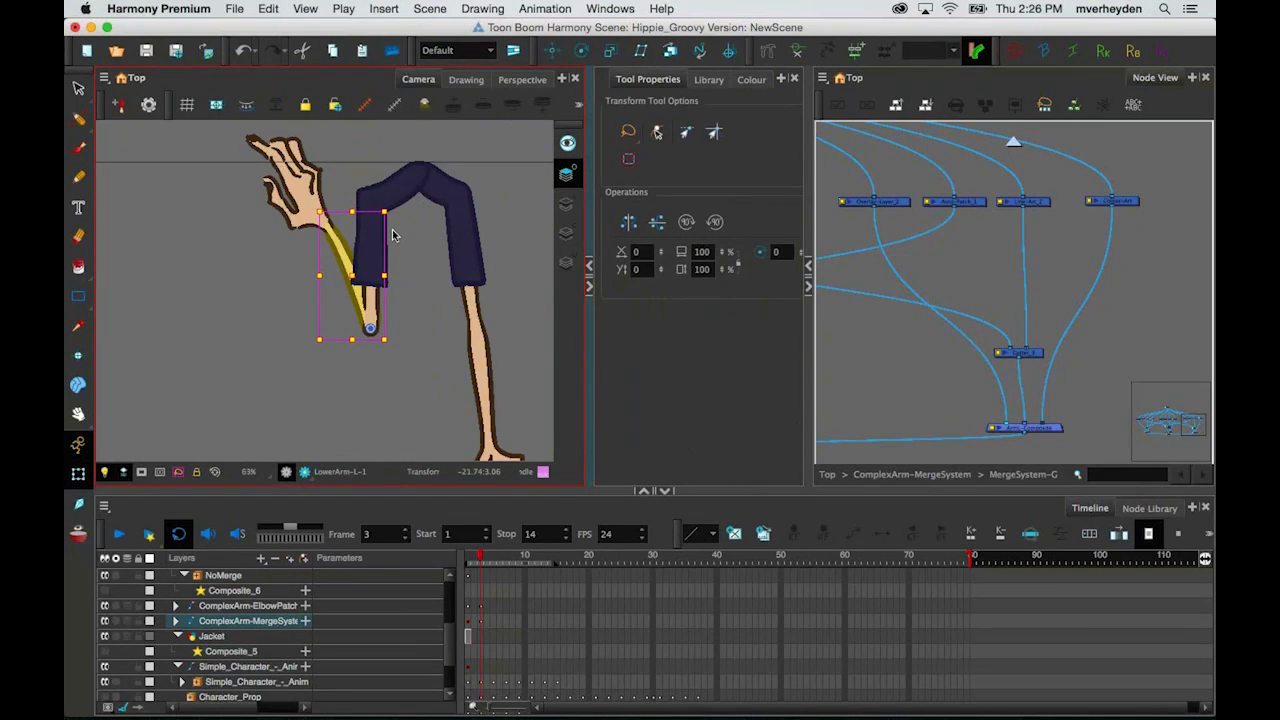
shift+click(330, 182)
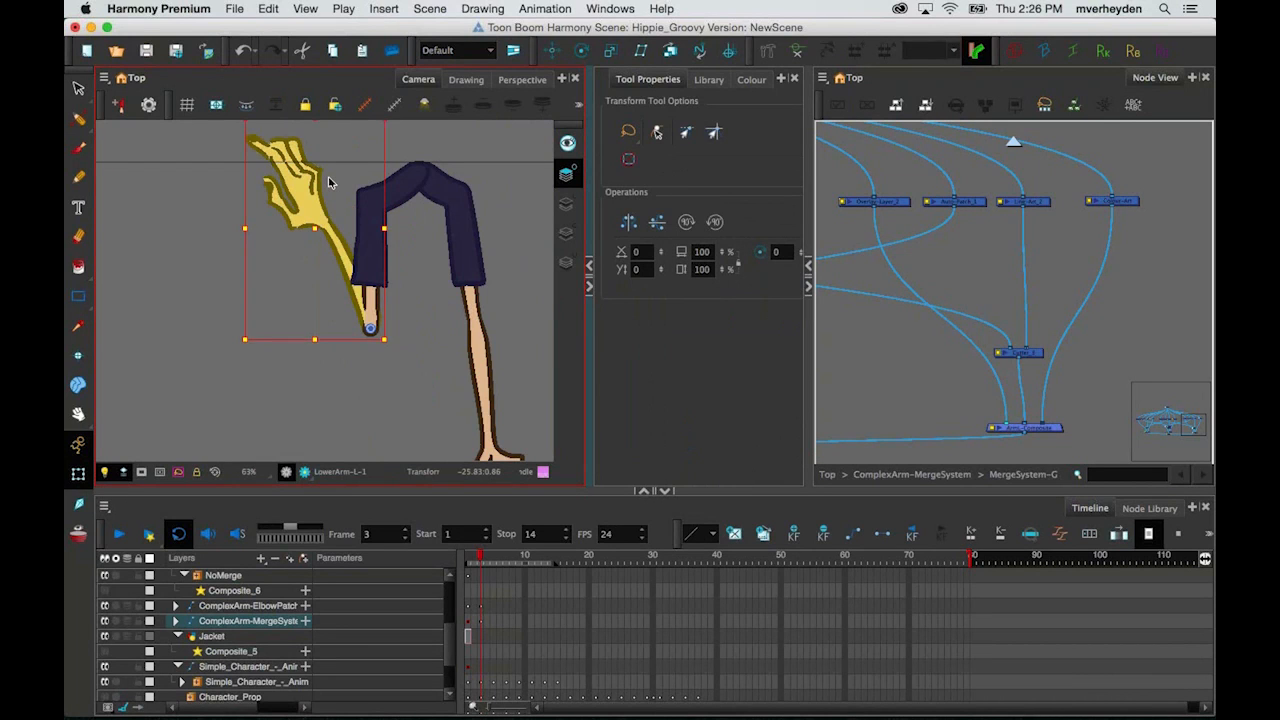
scroll(263, 270, down, 1)
drag(240, 138, 405, 255)
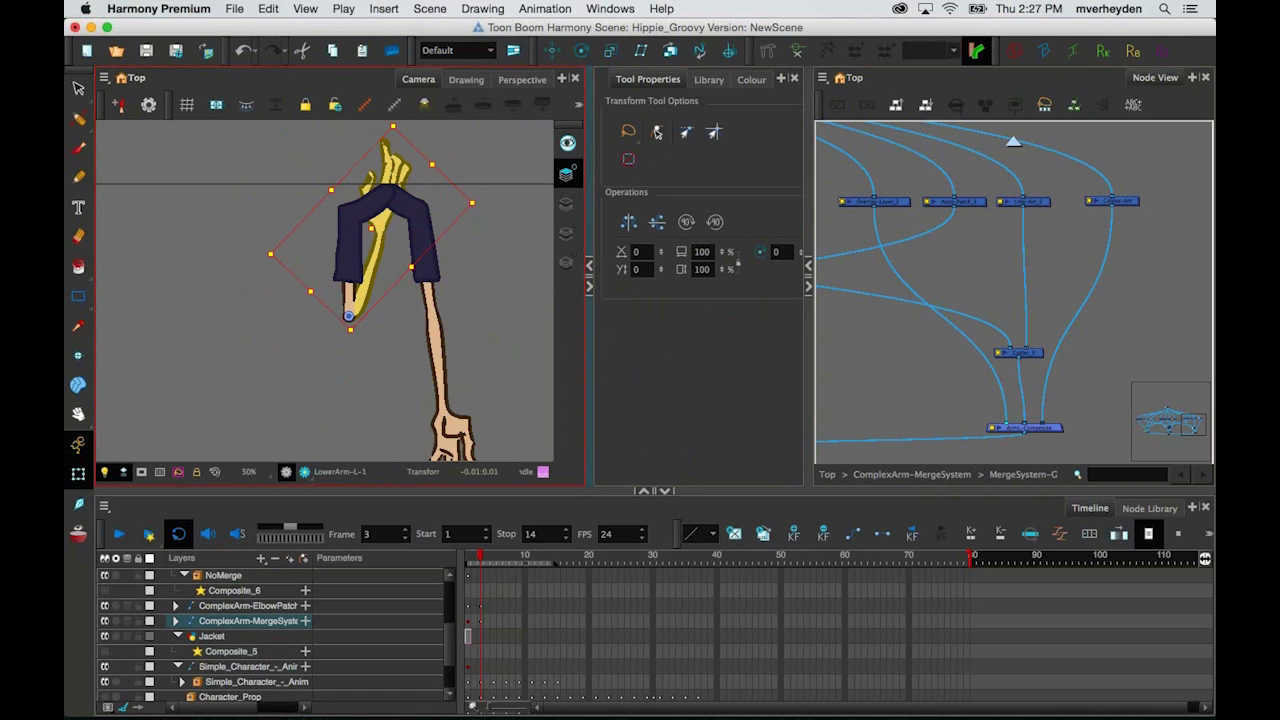
key(super+z)
mouse_move(433, 163)
mouse_down()
mouse_move(515, 420)
mouse_move(451, 214)
mouse_move(392, 228)
mouse_move(309, 194)
mouse_move(243, 414)
mouse_move(420, 440)
mouse_move(390, 250)
mouse_move(440, 320)
mouse_move(360, 420)
mouse_move(320, 410)
mouse_up()
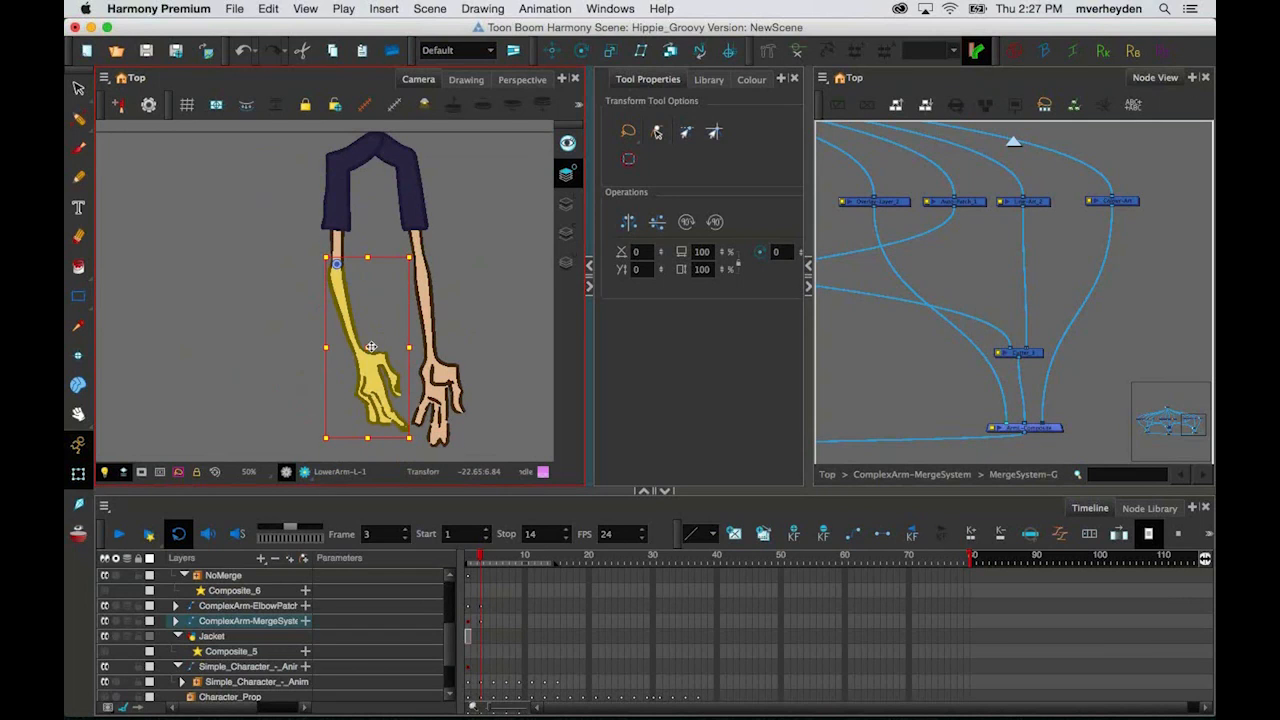
key(super+z)
click(924, 395)
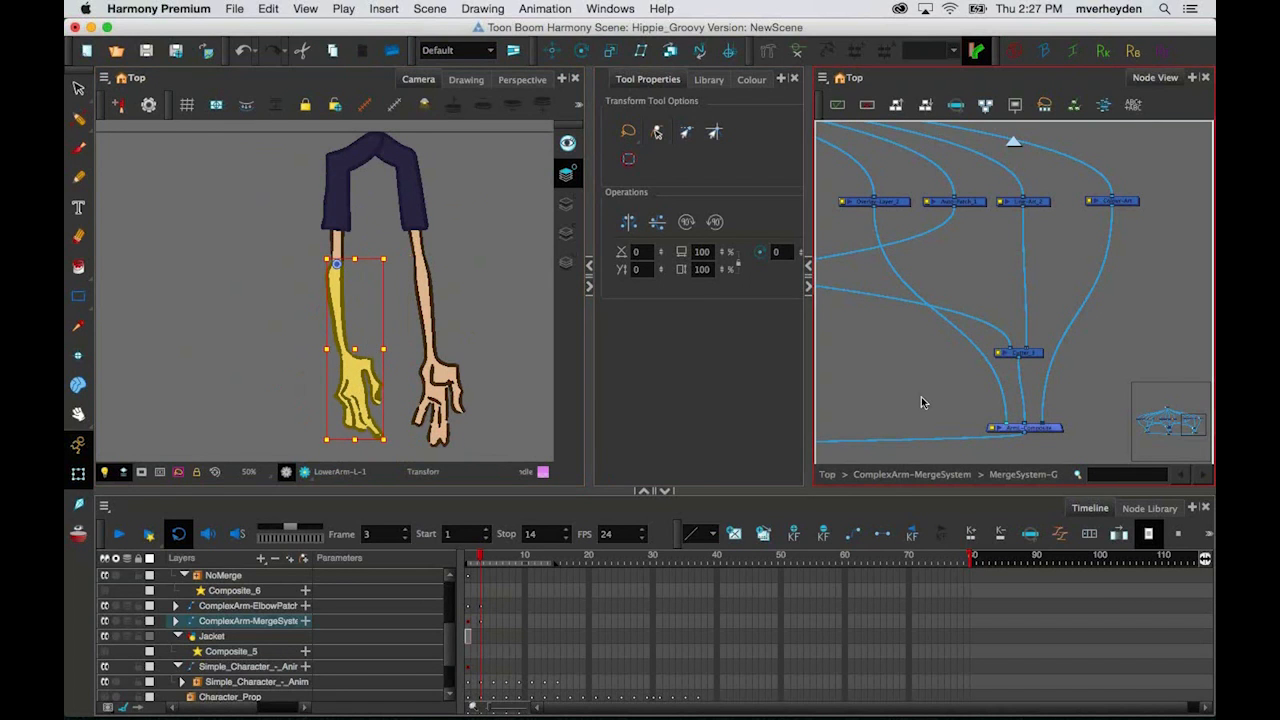
click(924, 403)
Step: Return to the top-level node network, locate the ComplexArm-ElbowPatch group, and select that character's left arm from its sleeve
mouse_move(327, 264)
mouse_down()
mouse_move(319, 230)
mouse_move(326, 292)
mouse_up()
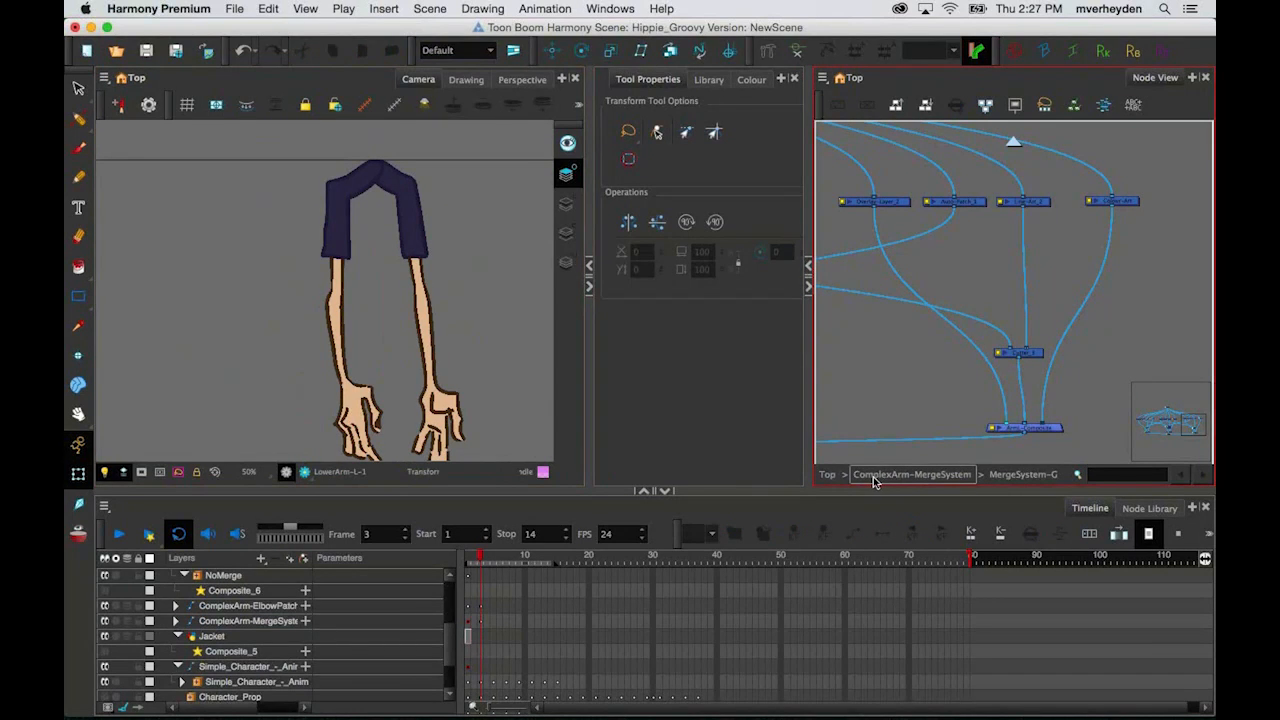
click(828, 474)
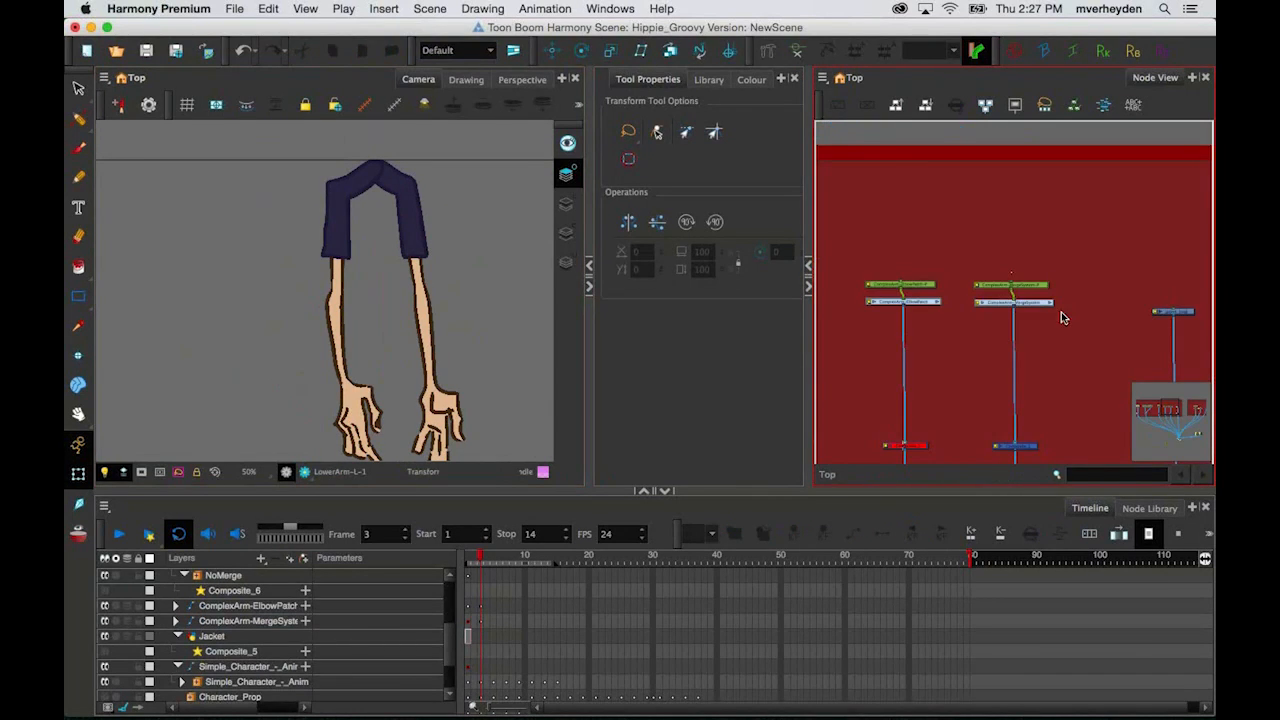
scroll(1061, 312, down, 5)
drag(940, 282, 997, 320)
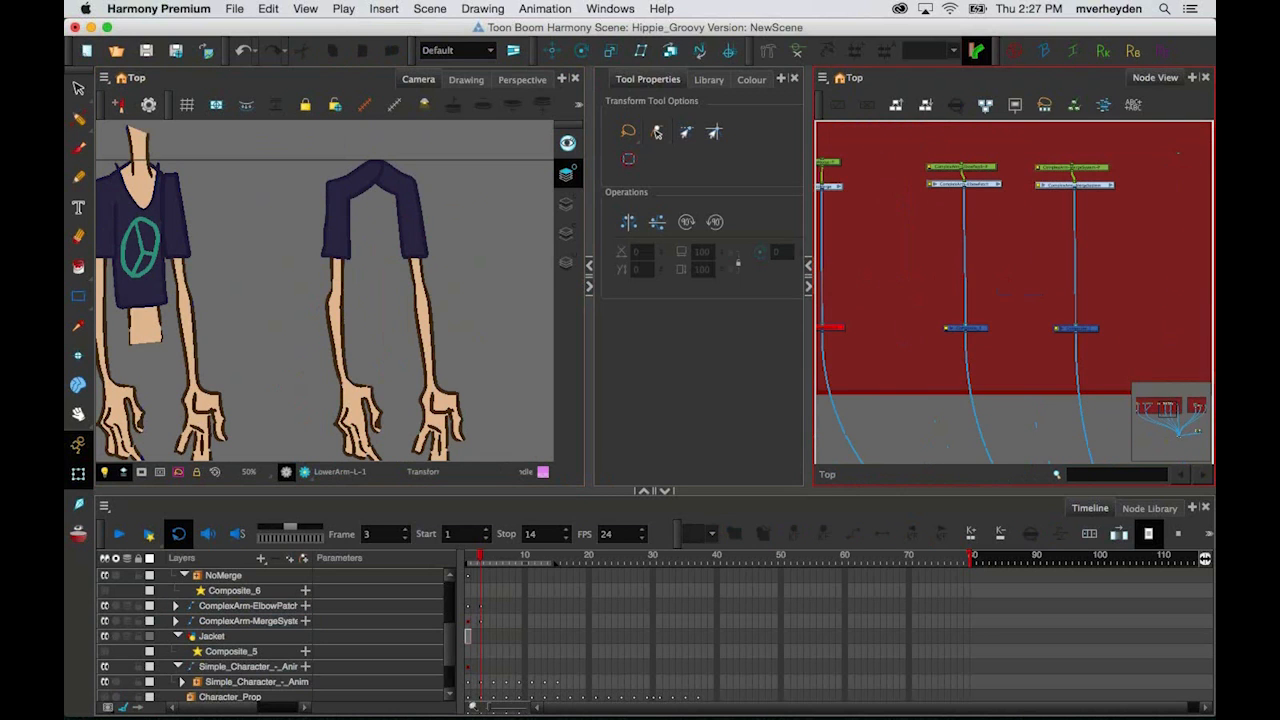
scroll(1005, 242, up, 3)
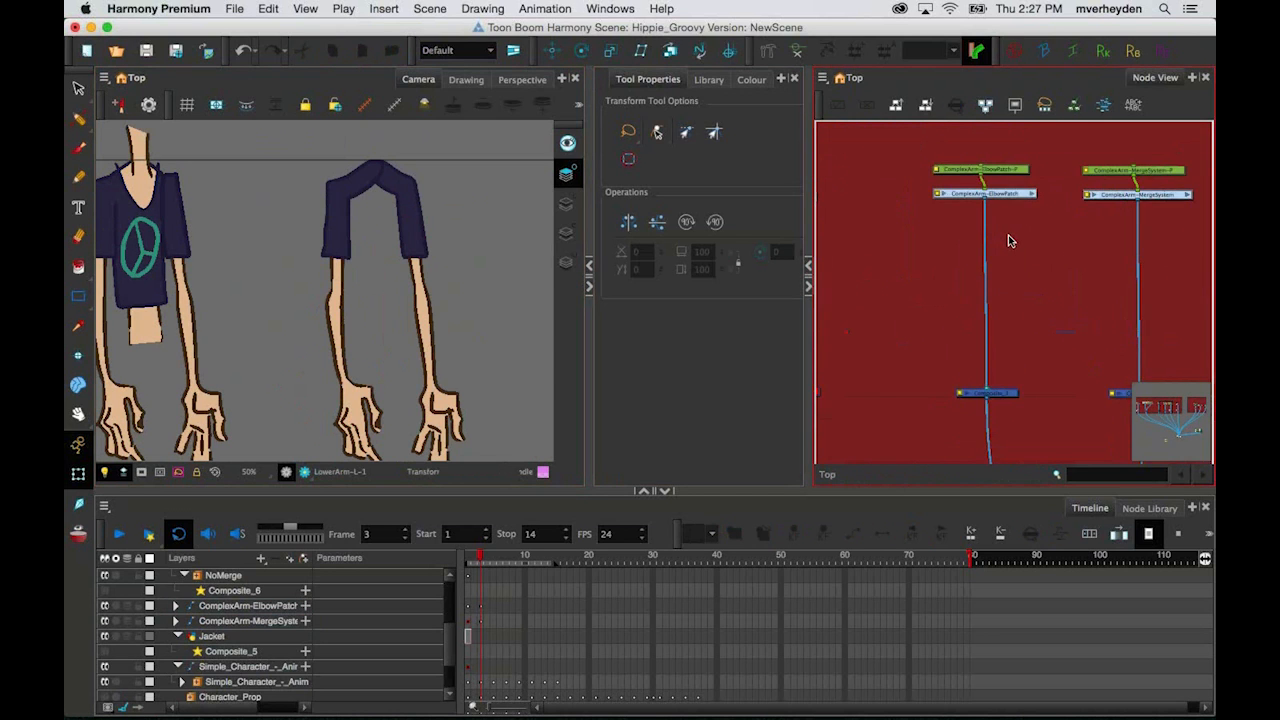
scroll(1008, 240, down, 2)
scroll(251, 206, up, 3)
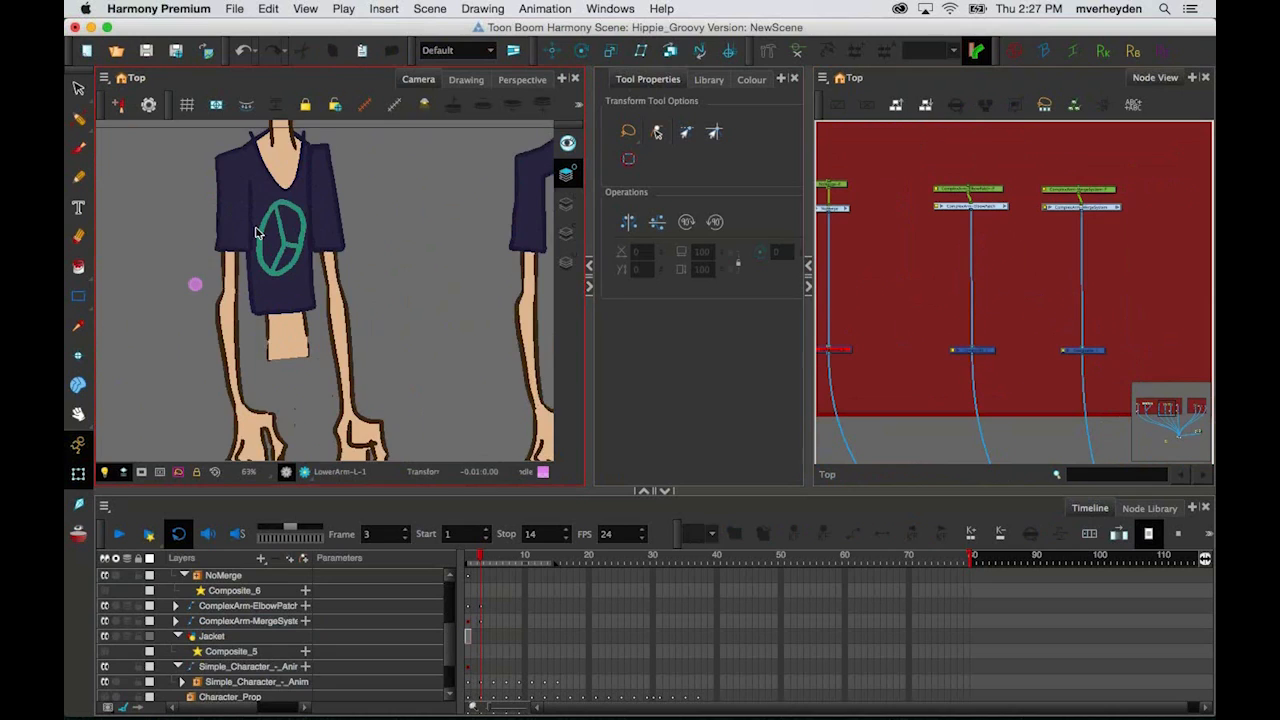
scroll(255, 232, down, 3)
click(245, 215)
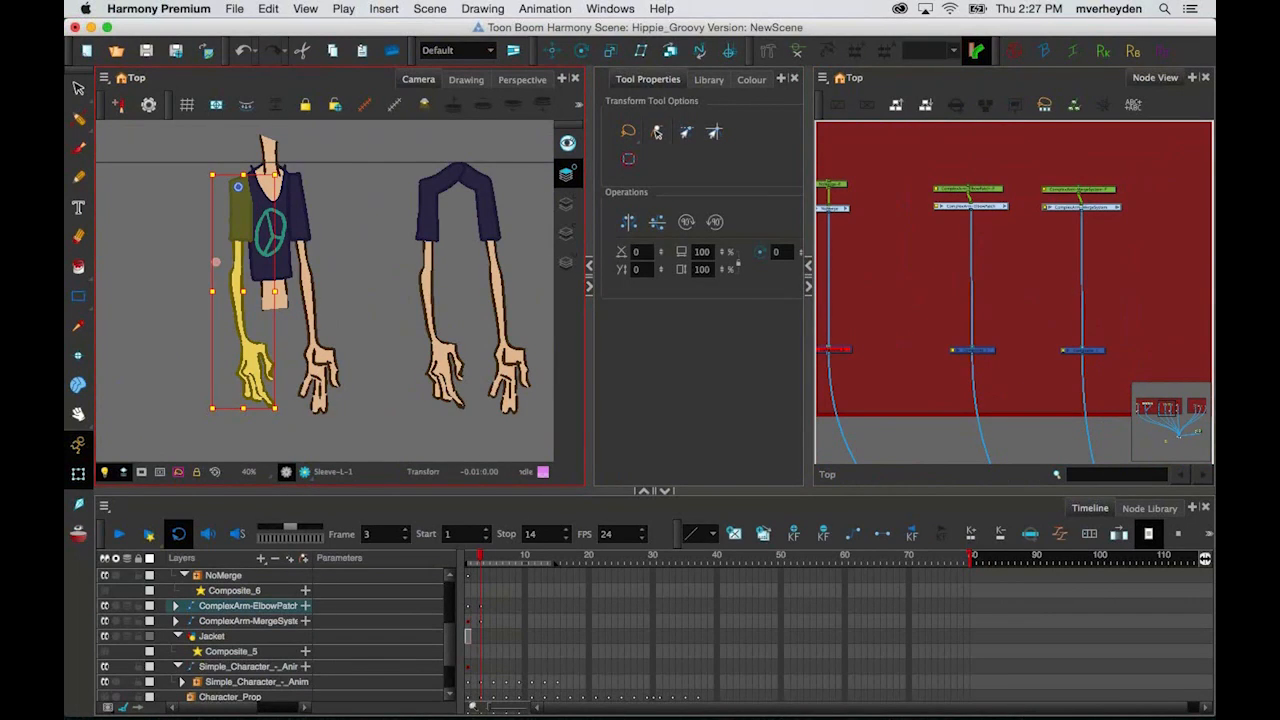
Step: Rotate the elbow-patch character's left arm outward and up about the shoulder pivot, away from the T-shirt
drag(285, 167, 201, 199)
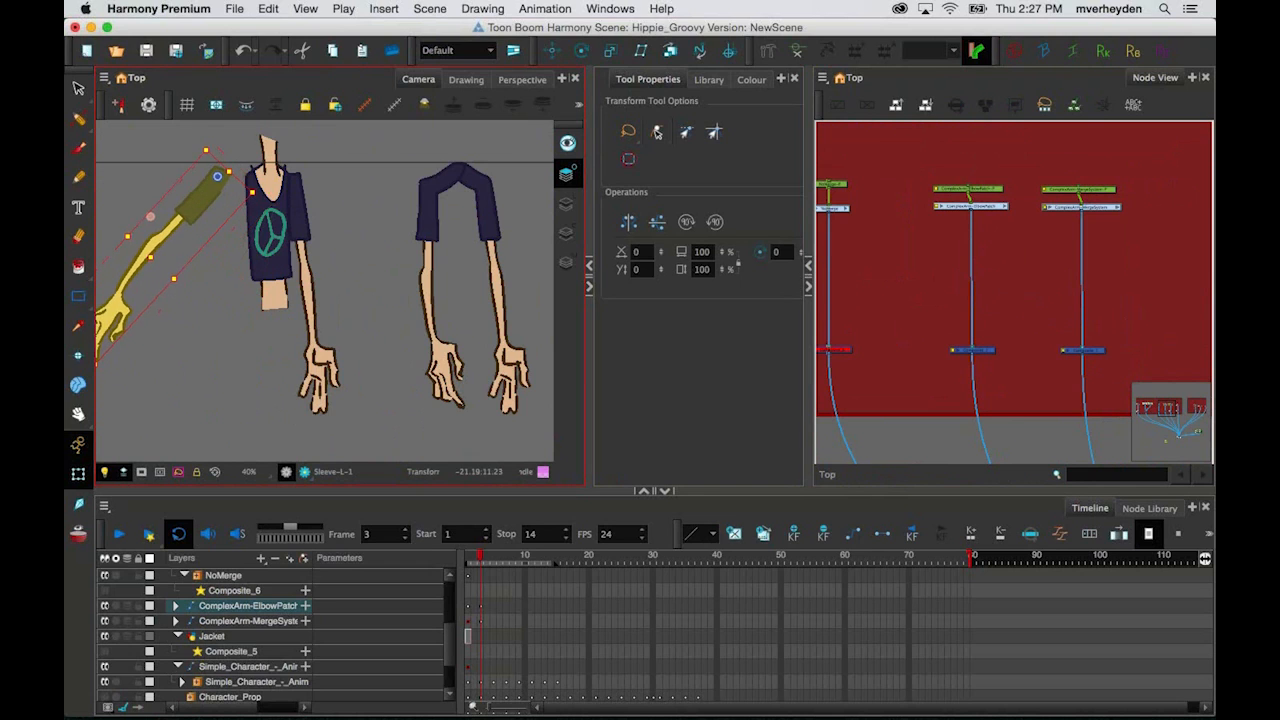
scroll(184, 218, up, 6)
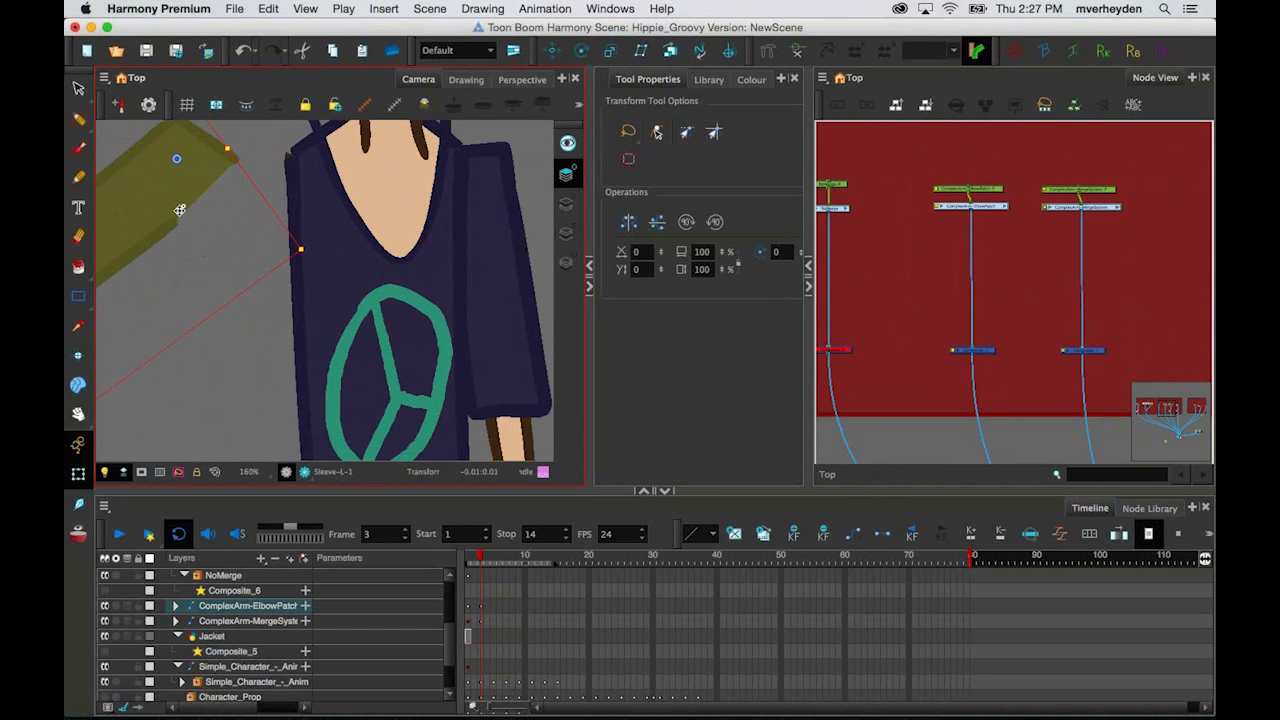
drag(180, 210, 297, 212)
key(super+z)
scroll(283, 188, down, 2)
scroll(278, 258, up, 2)
drag(252, 176, 312, 255)
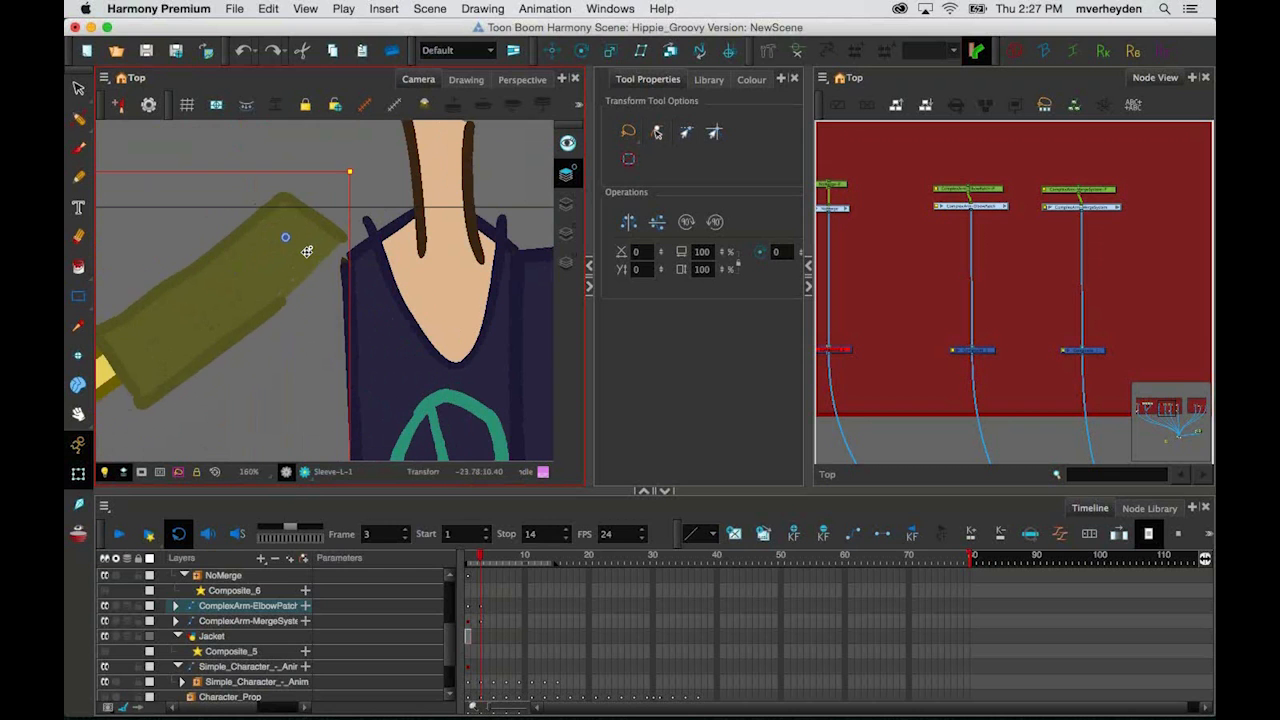
scroll(322, 250, down, 2)
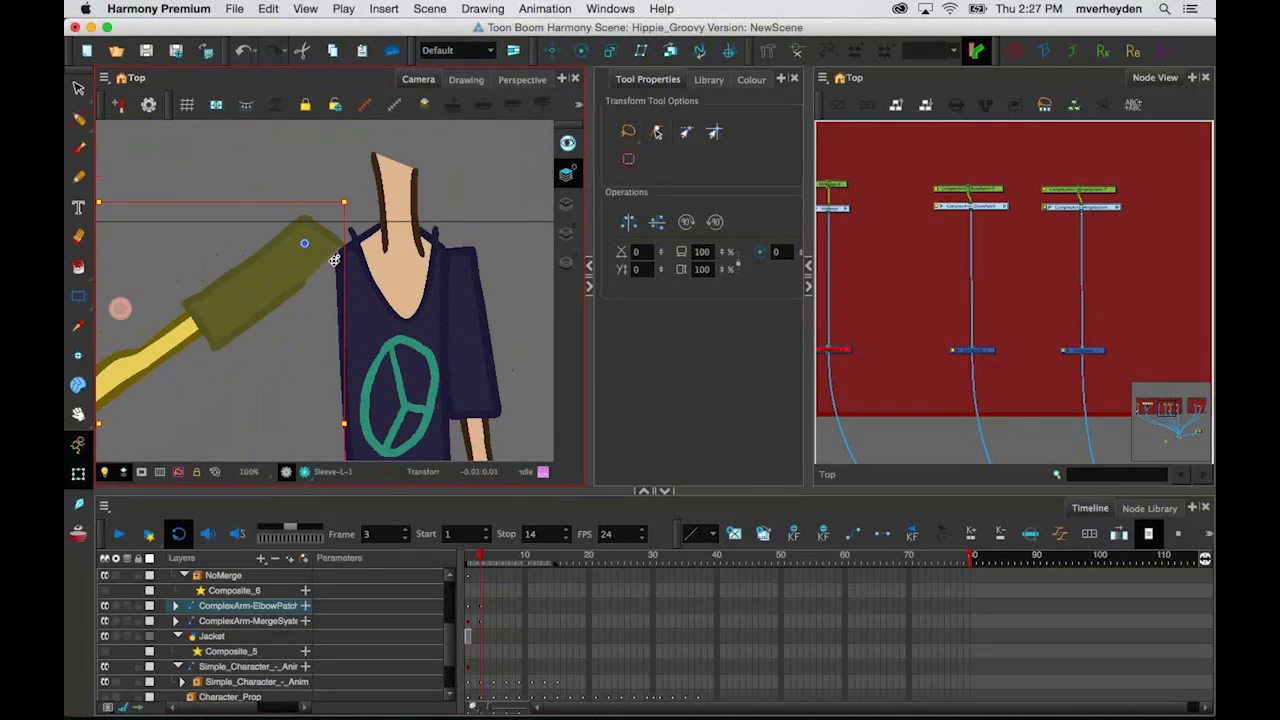
scroll(330, 250, down, 2)
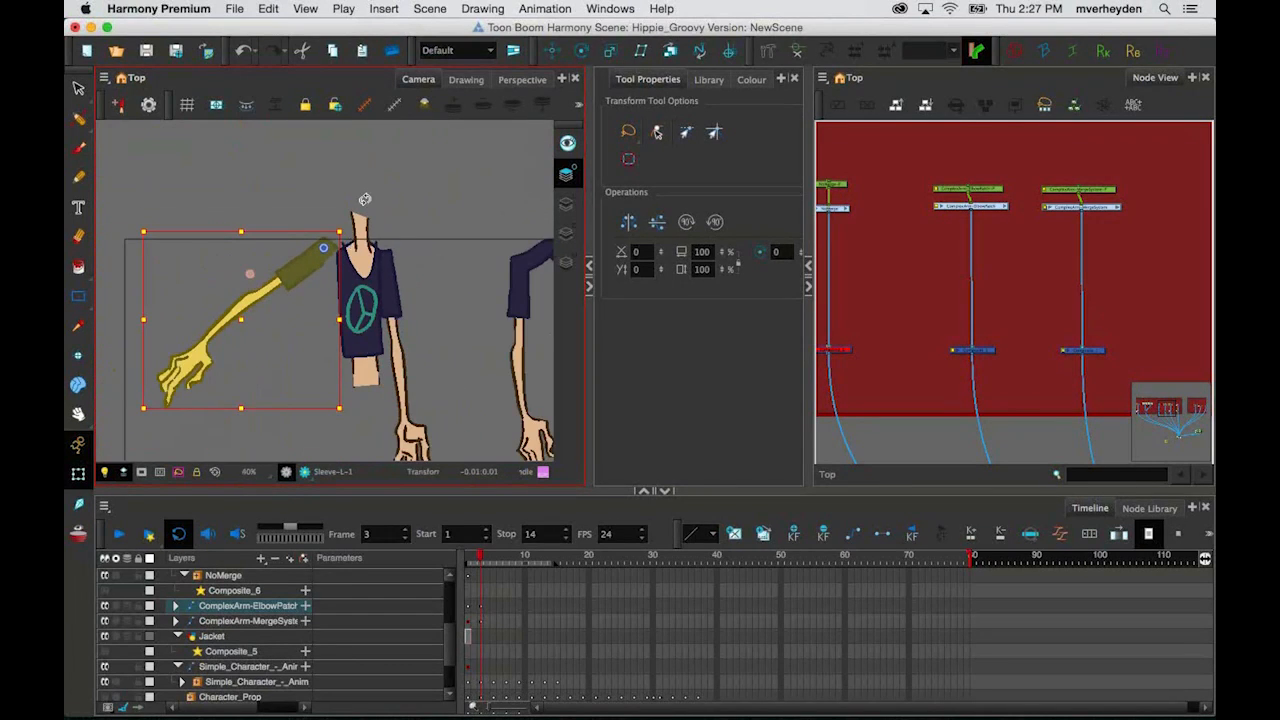
Step: With the Brush tool and the red socks colour, sketch a figure's sloping shoulders and torso sides above the character
click(79, 148)
scroll(341, 156, down, 2)
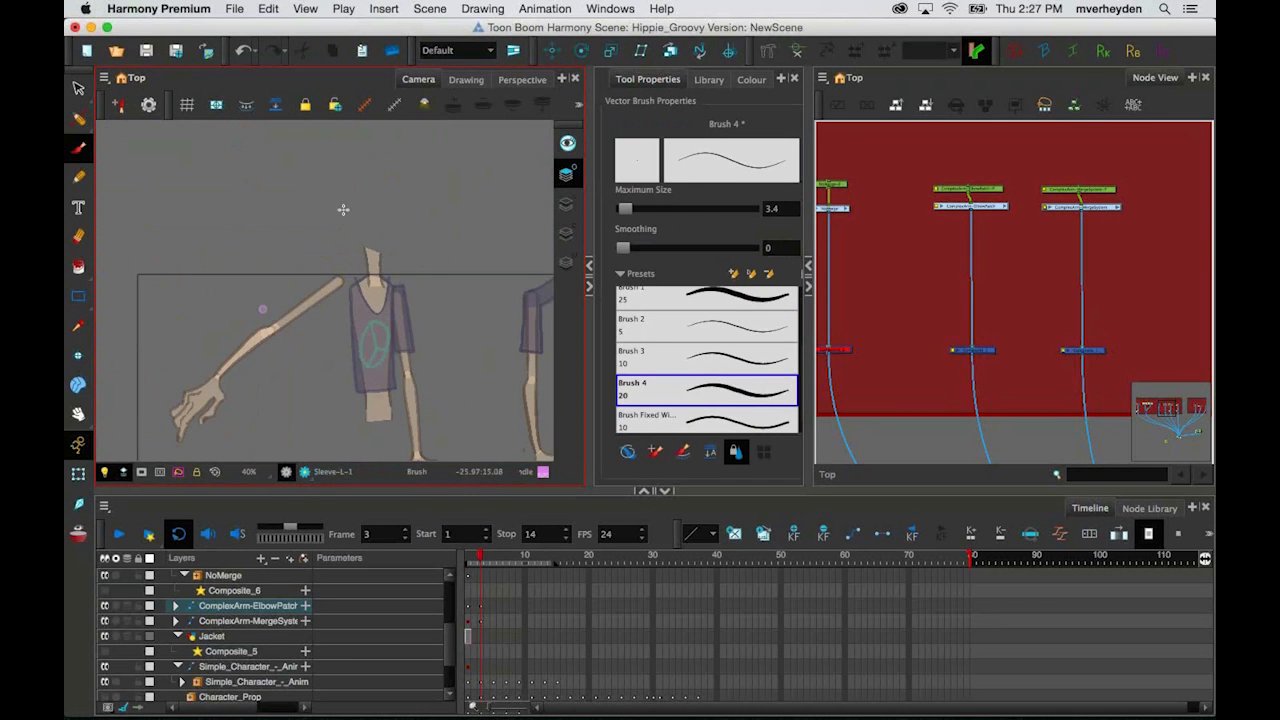
key(super+z)
click(751, 79)
click(645, 394)
scroll(361, 172, up, 4)
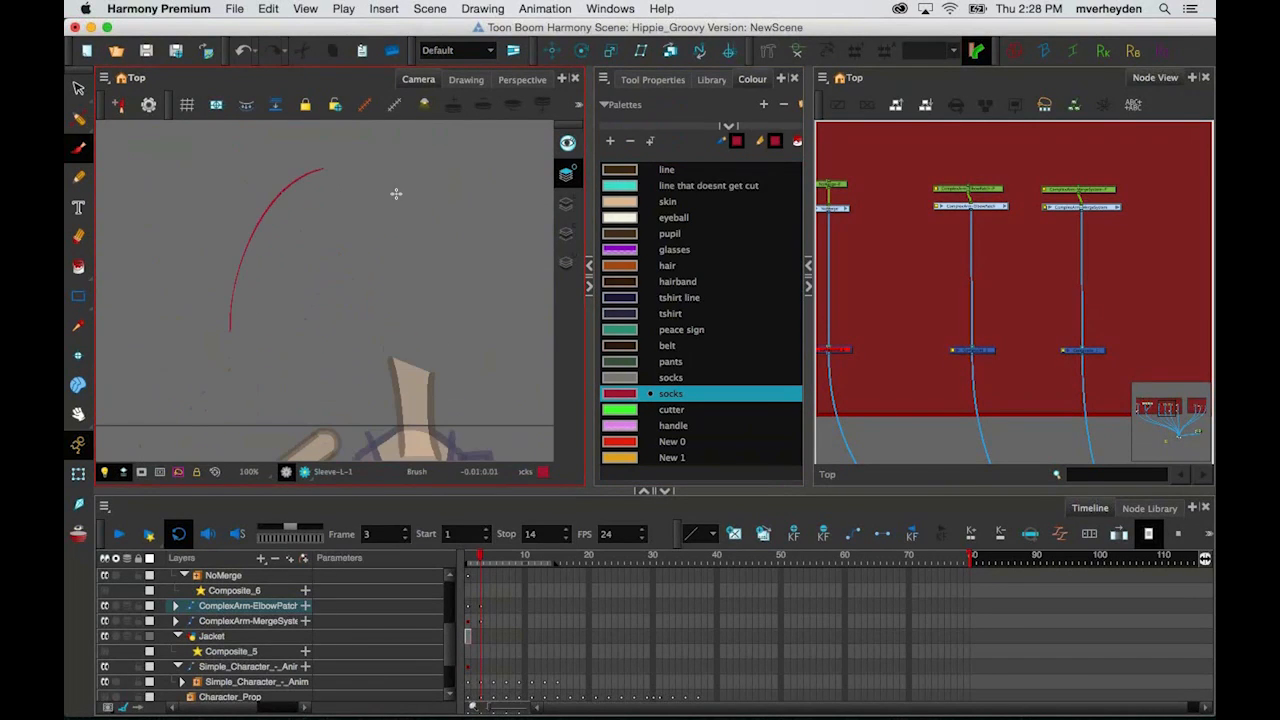
drag(360, 172, 429, 296)
drag(297, 254, 311, 338)
drag(397, 250, 402, 323)
Step: Sketch the red figure's neck and round head with a smiling face above its shoulders
key(space)
drag(330, 166, 348, 271)
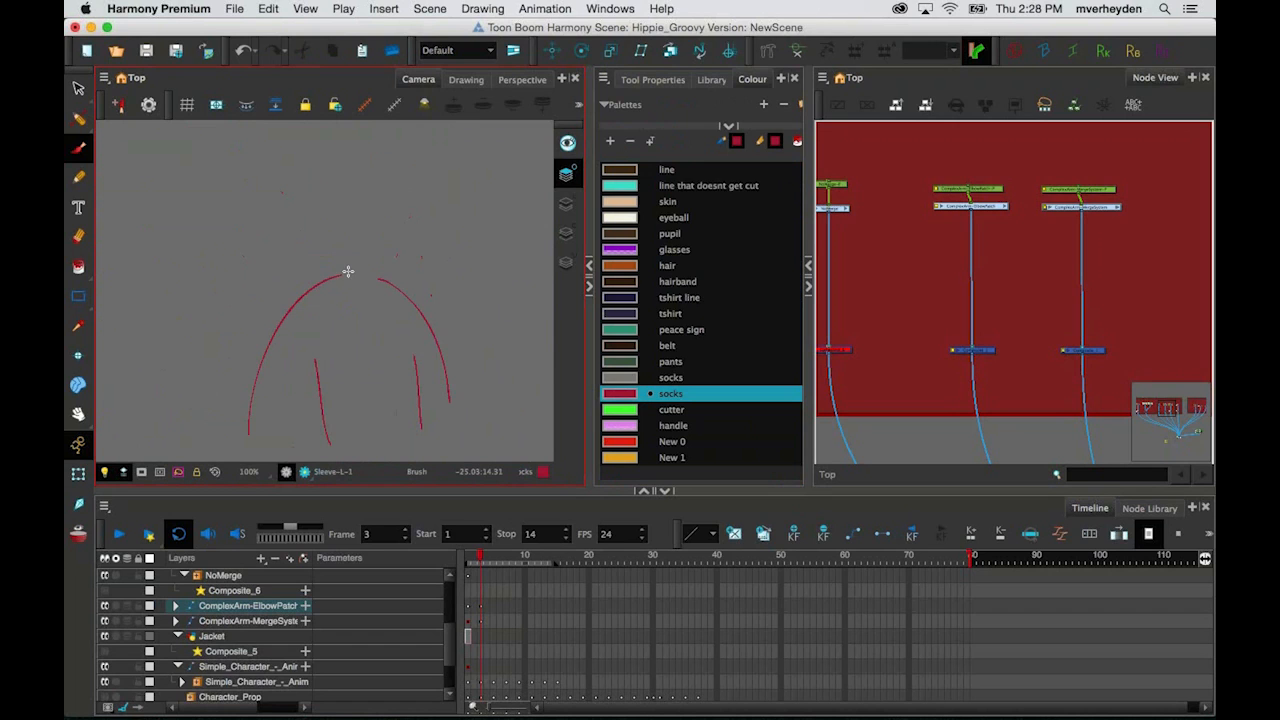
mouse_move(353, 154)
mouse_down()
mouse_move(314, 170)
mouse_move(389, 192)
mouse_up()
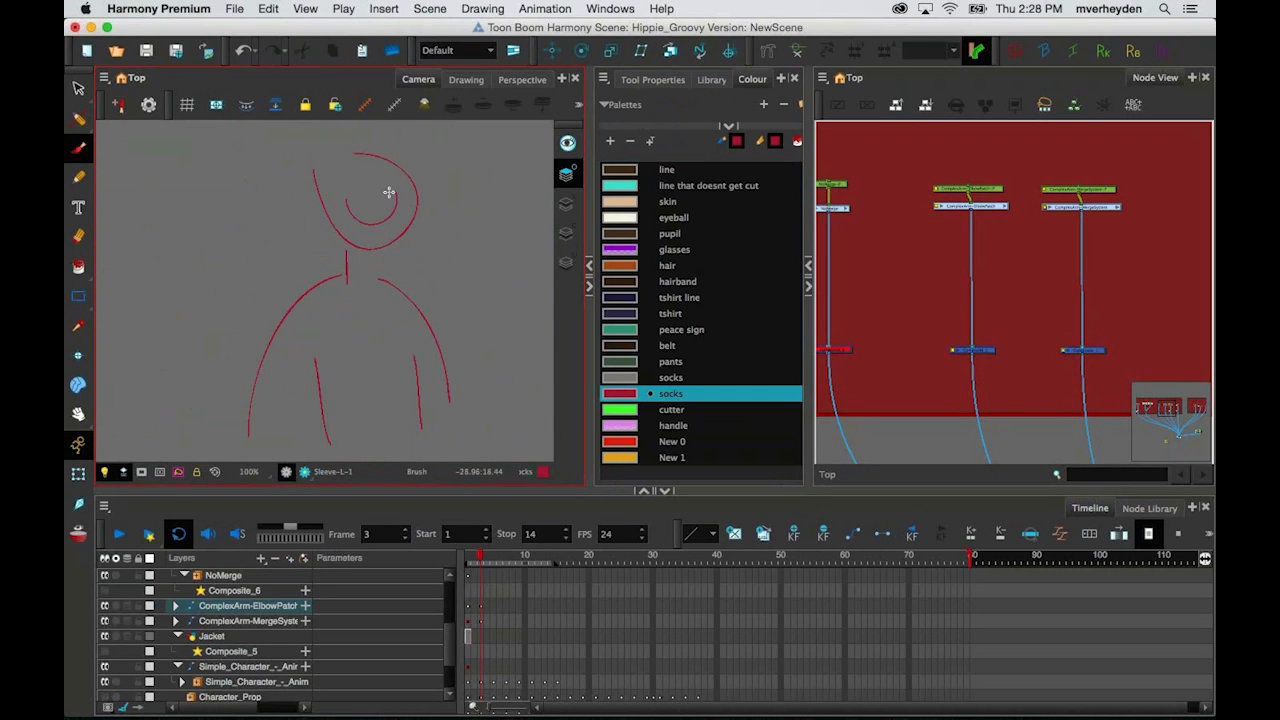
mouse_move(422, 269)
mouse_down()
mouse_move(434, 211)
mouse_move(379, 193)
mouse_up()
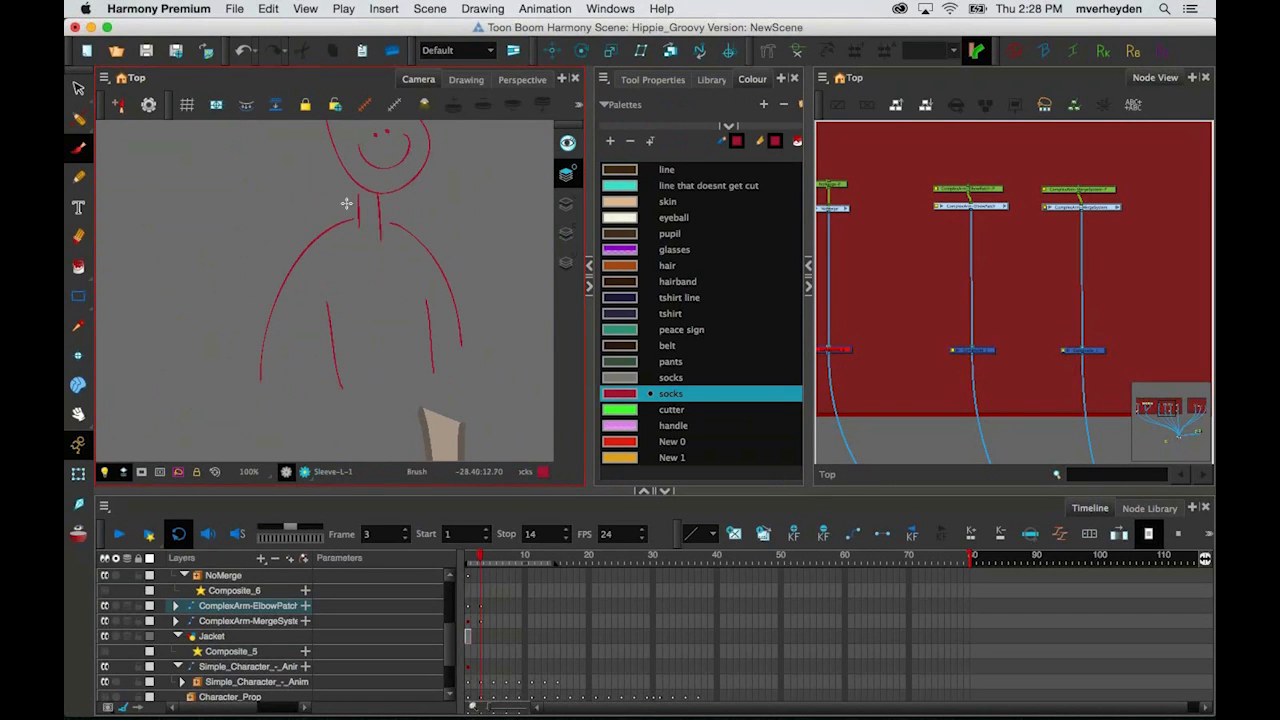
Step: Draw a raised shoulder curve on one side of the sketched figure and delete both original sloping shoulder lines
drag(350, 200, 285, 240)
click(78, 89)
click(325, 230)
key(Delete)
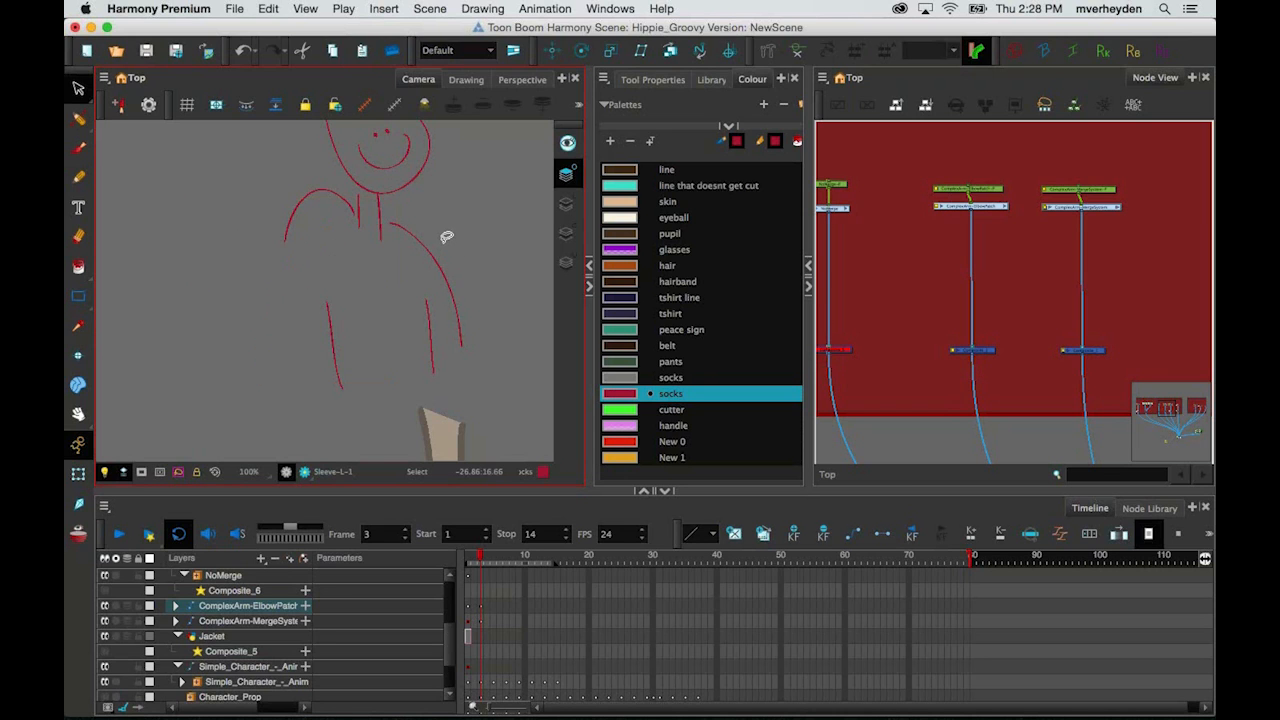
click(447, 237)
key(Delete)
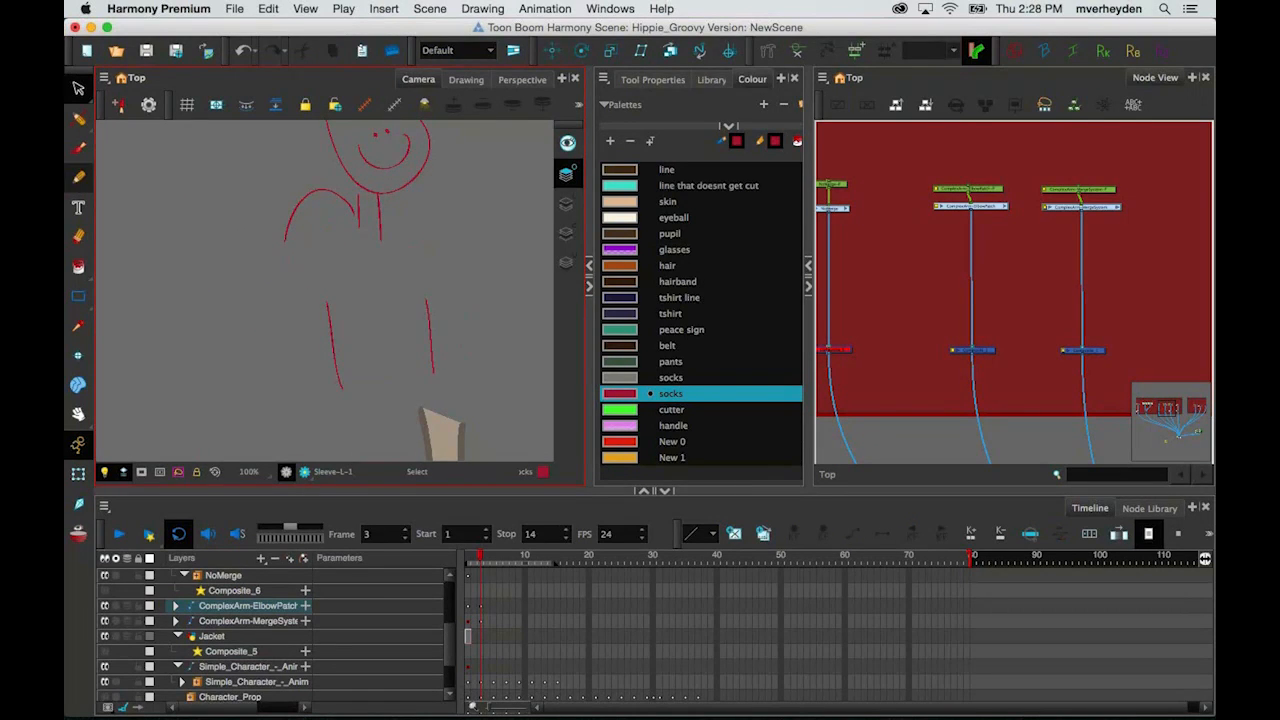
Step: Discard the pencil stroke and brush a matching raised shoulder curve on the sketch's other side
click(78, 177)
drag(380, 210, 472, 236)
key(super+z)
click(78, 148)
key(super+z)
drag(378, 228, 455, 210)
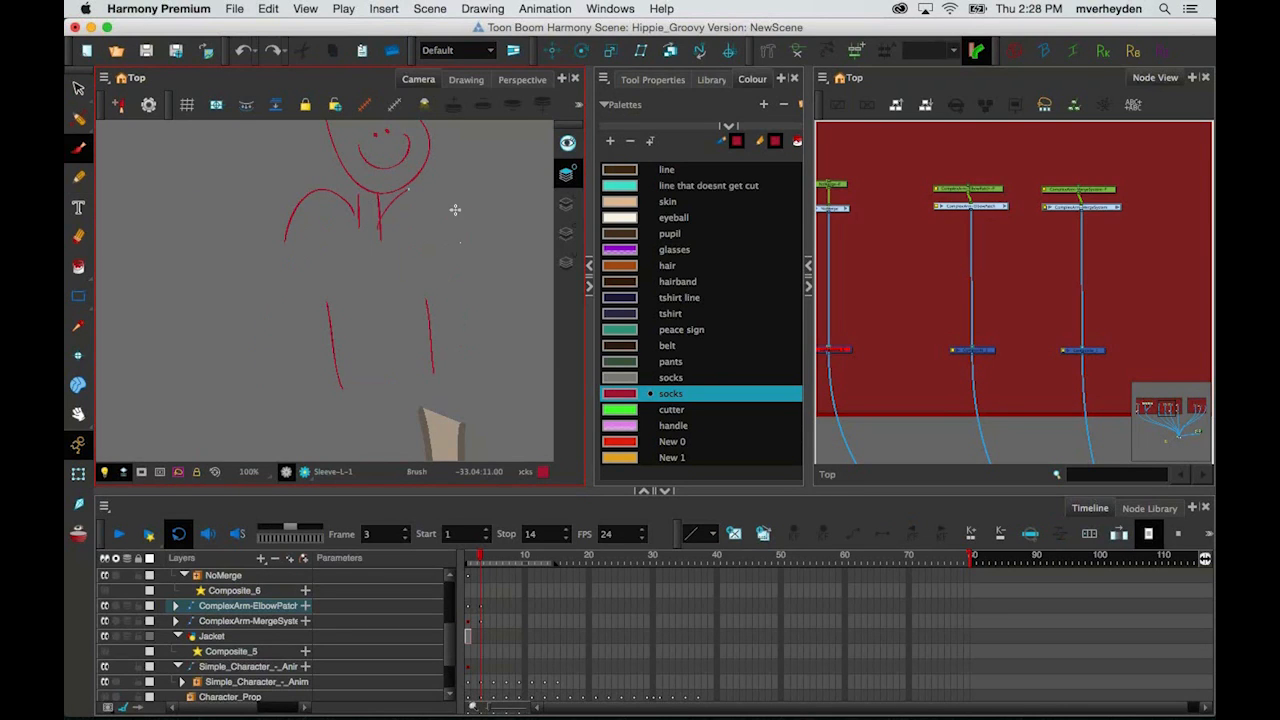
Step: Sketch a bent arm with an outstretched forearm and hand below the raised shoulder of the red figure
drag(320, 230, 292, 348)
mouse_move(287, 252)
mouse_down()
mouse_move(268, 319)
mouse_move(180, 277)
mouse_move(226, 290)
mouse_move(280, 362)
mouse_up()
drag(250, 300, 292, 340)
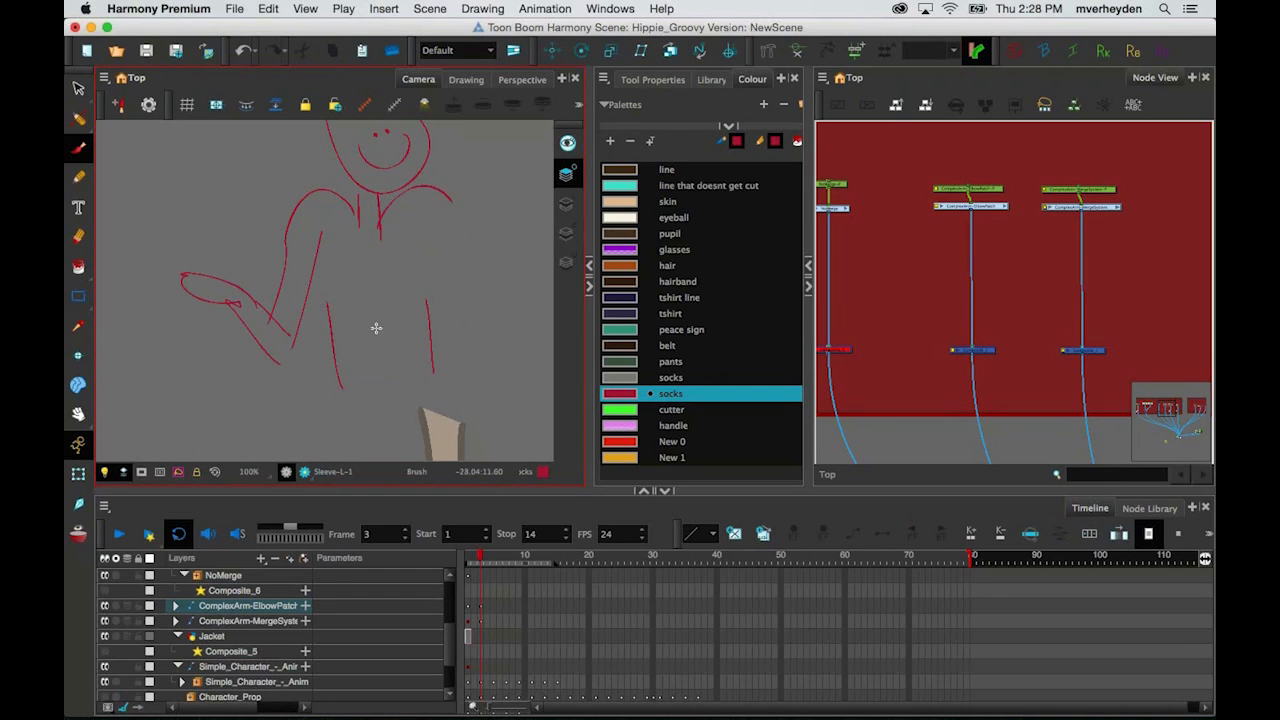
scroll(357, 249, down, 3)
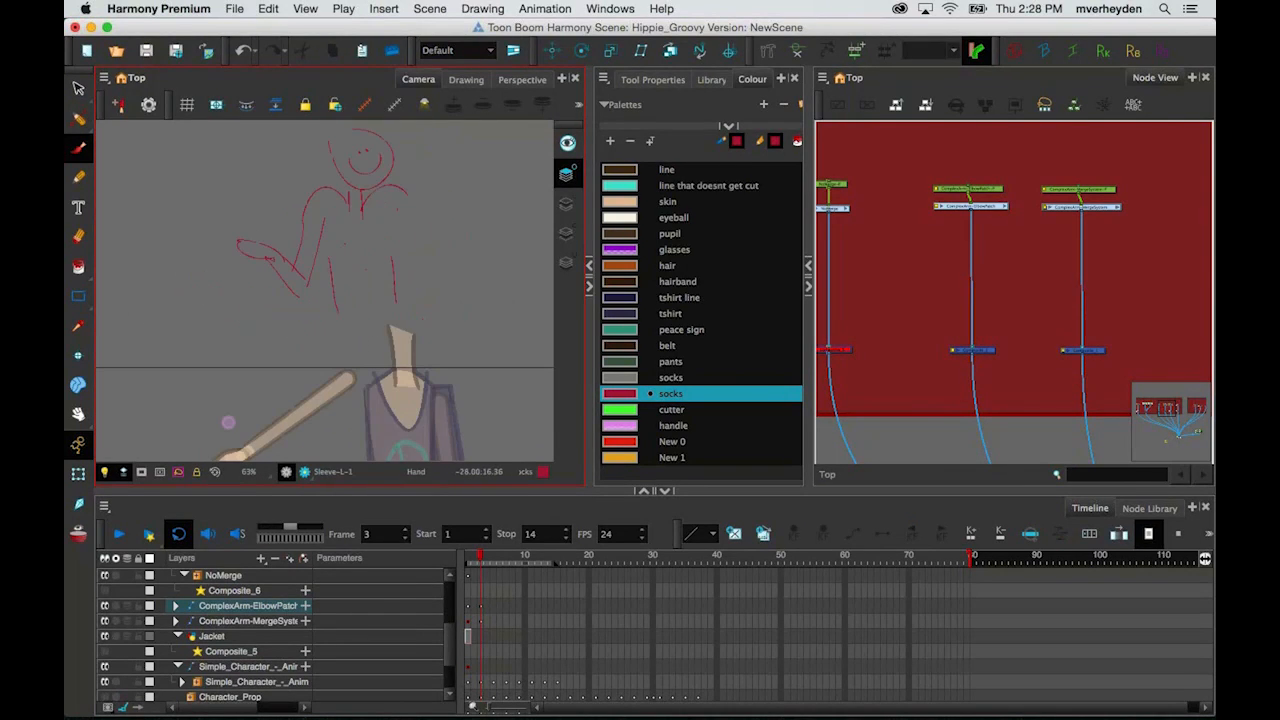
Step: Delete the whole red sketch and return to the Transform tool with nothing selected
click(78, 88)
mouse_move(482, 183)
mouse_down()
mouse_move(309, 337)
mouse_move(248, 344)
mouse_up()
key(Delete)
click(78, 474)
key(Escape)
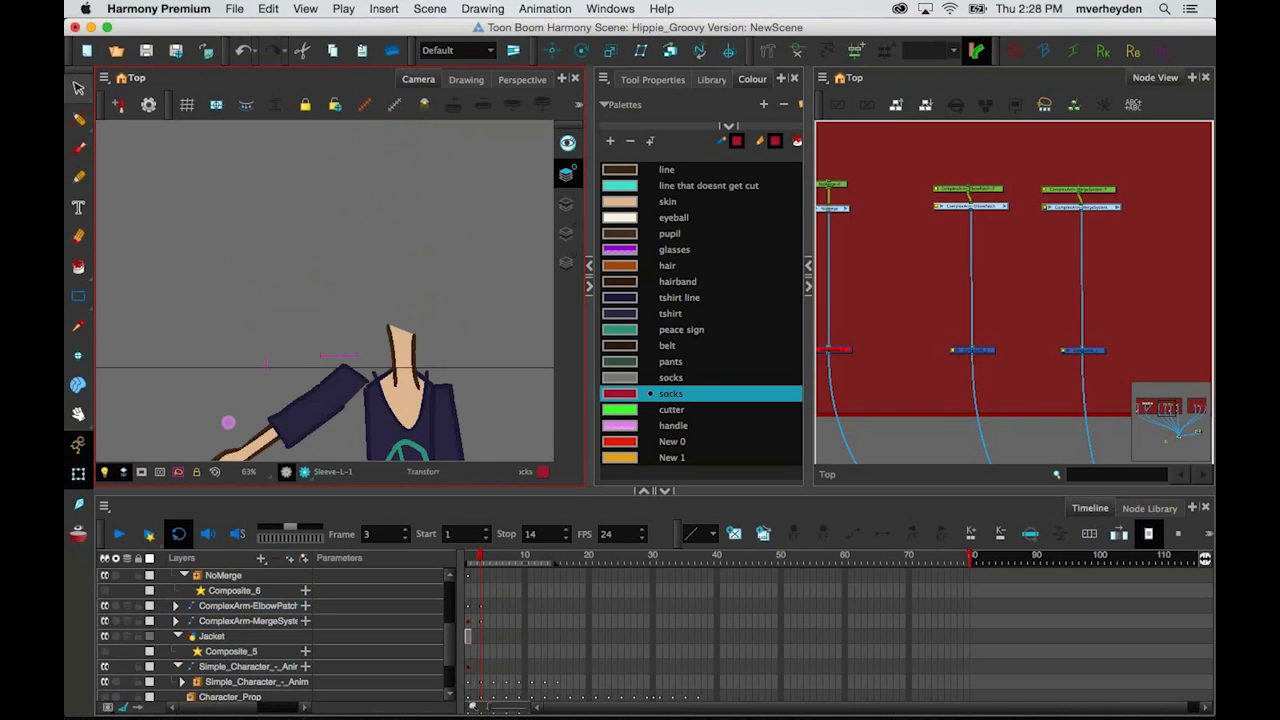
Step: Examine how the raised sleeve meets the collar, selecting the body skin and T-shirt pieces in turn
scroll(333, 386, up, 2)
scroll(446, 347, up, 2)
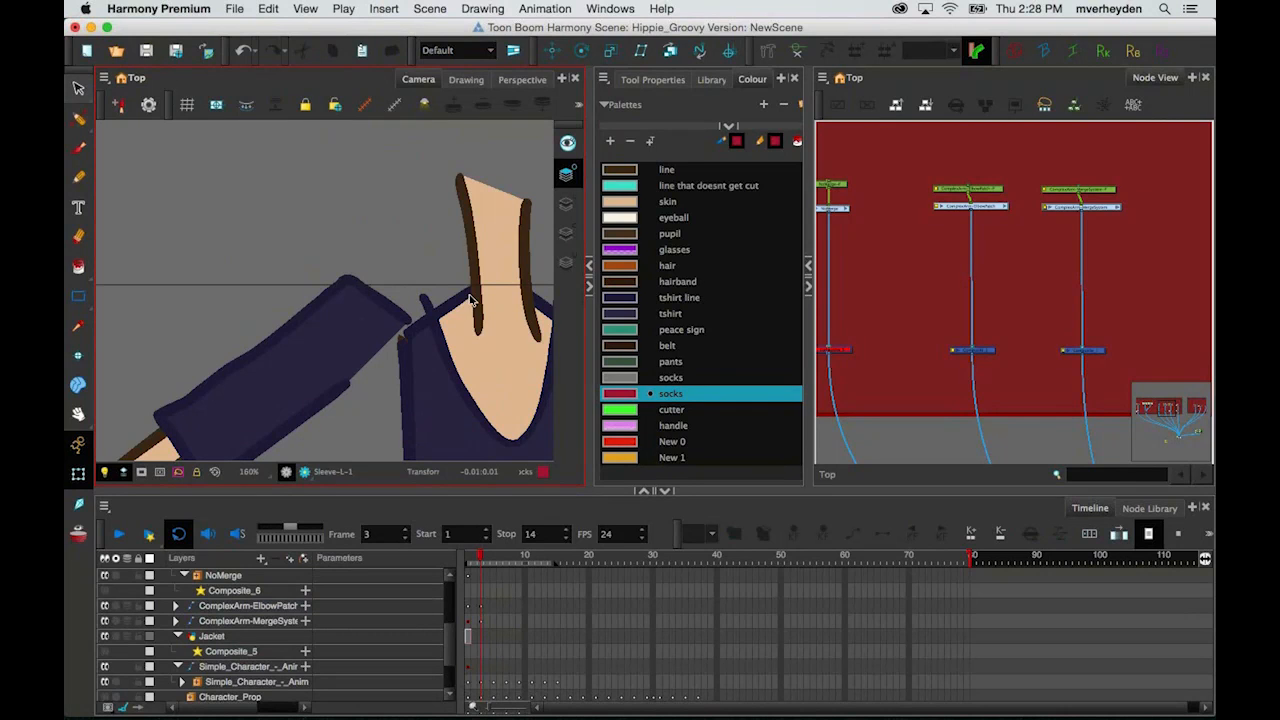
click(461, 300)
scroll(461, 300, down, 4)
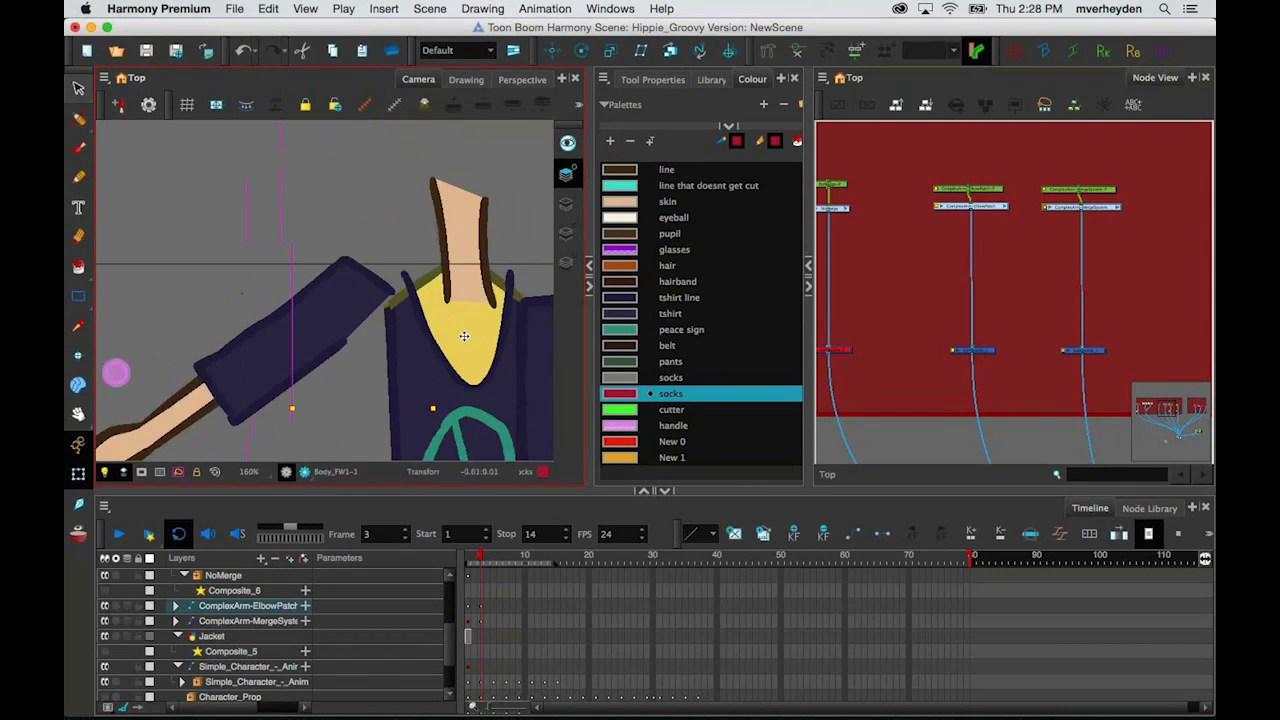
drag(352, 192, 372, 290)
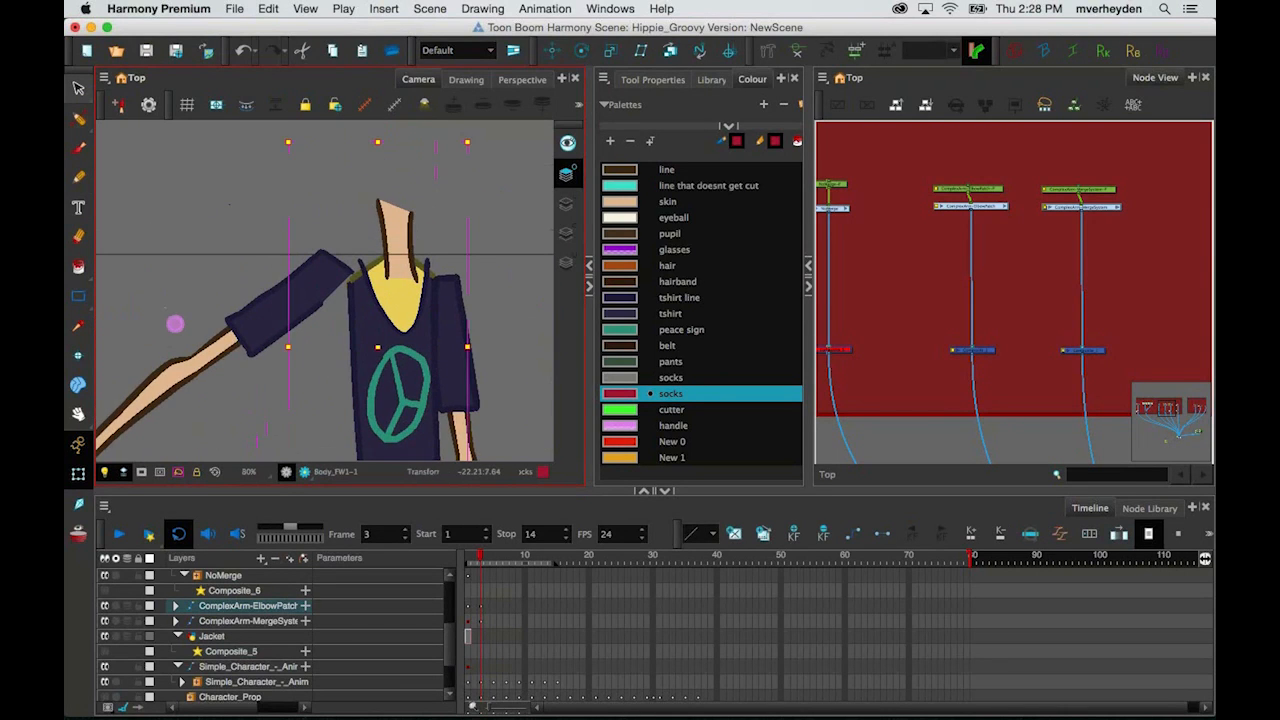
click(372, 290)
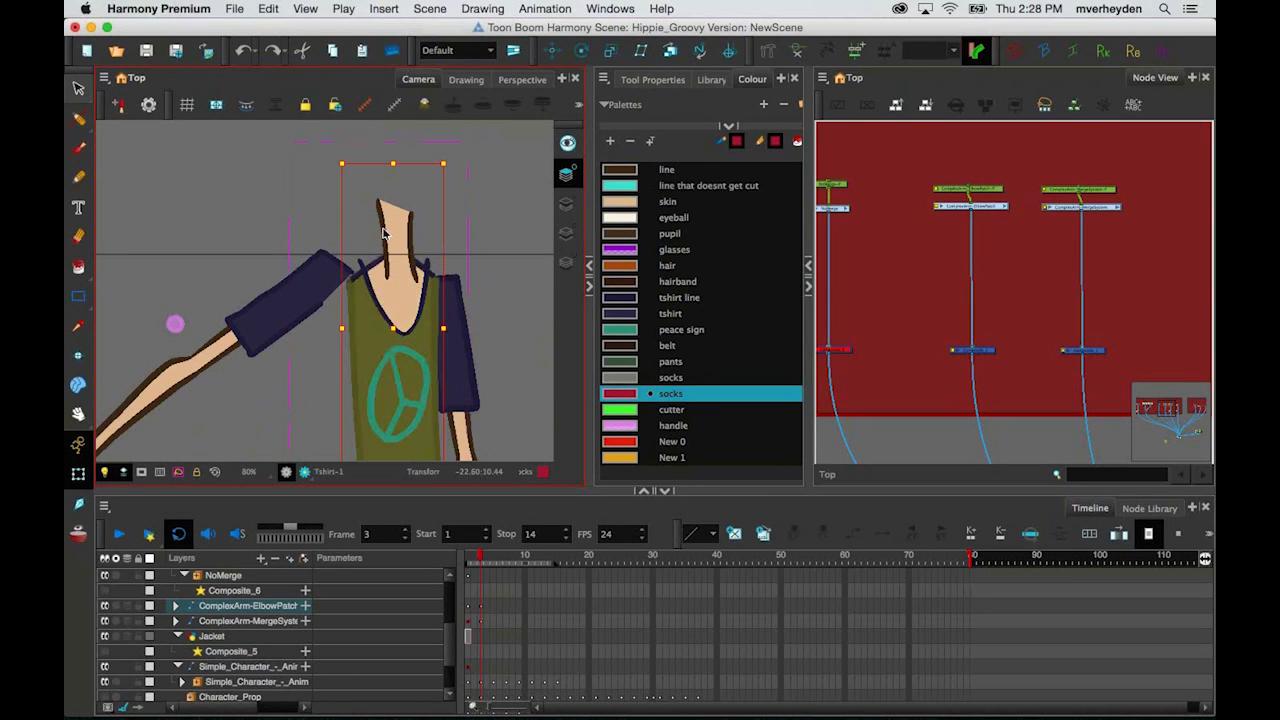
key(1)
key(1)
drag(393, 299, 222, 215)
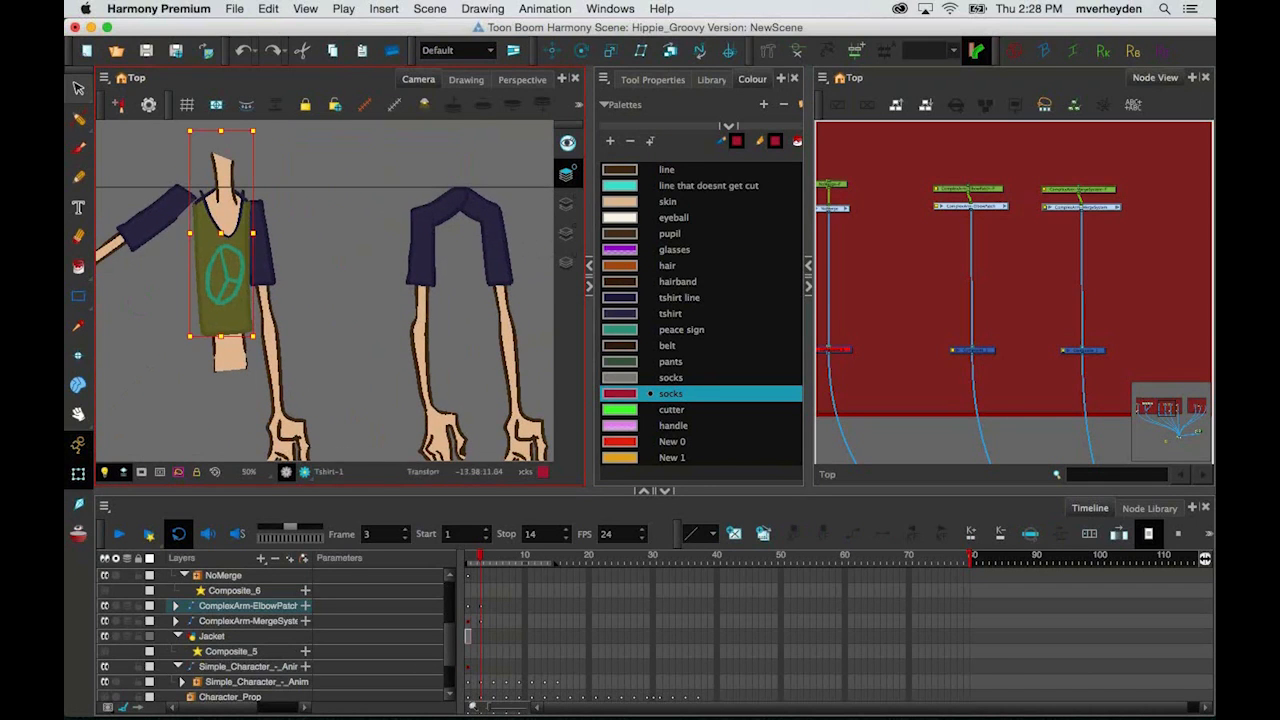
Step: Select the merge-system left arm from its sleeve and swing the whole arm outward about the sleeve's upper pivot
click(427, 245)
key(2)
key(2)
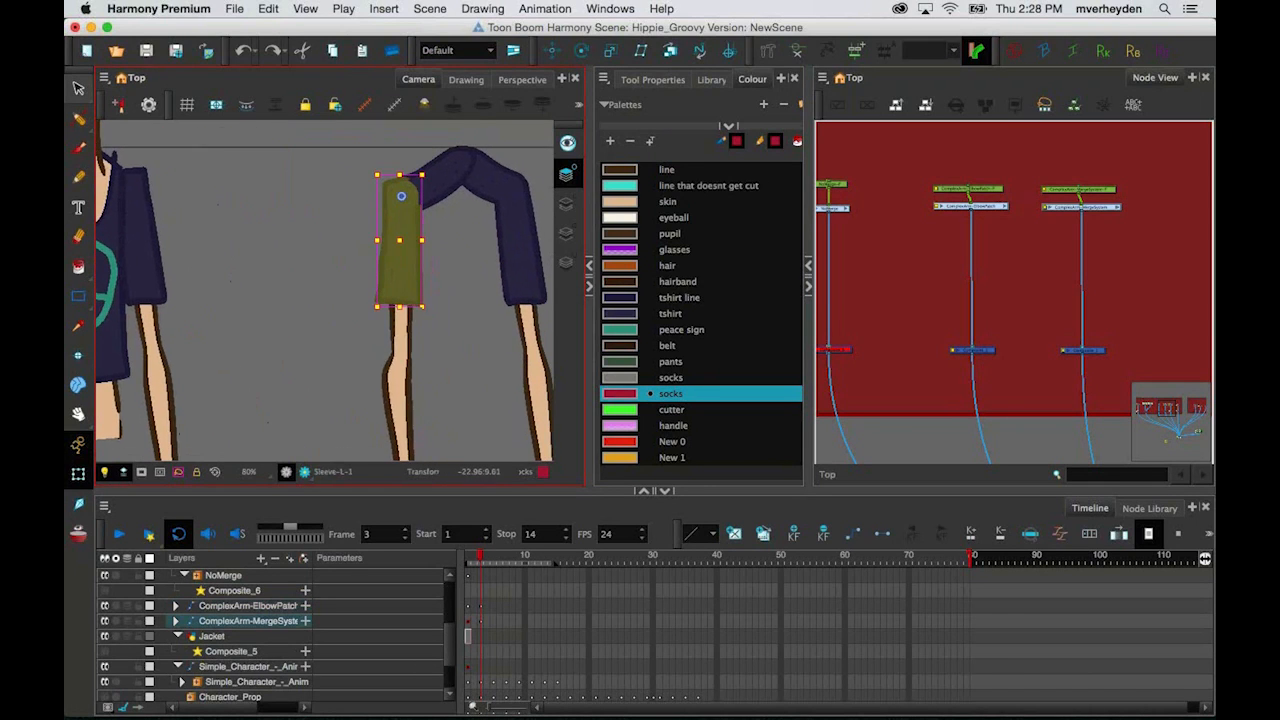
key(b)
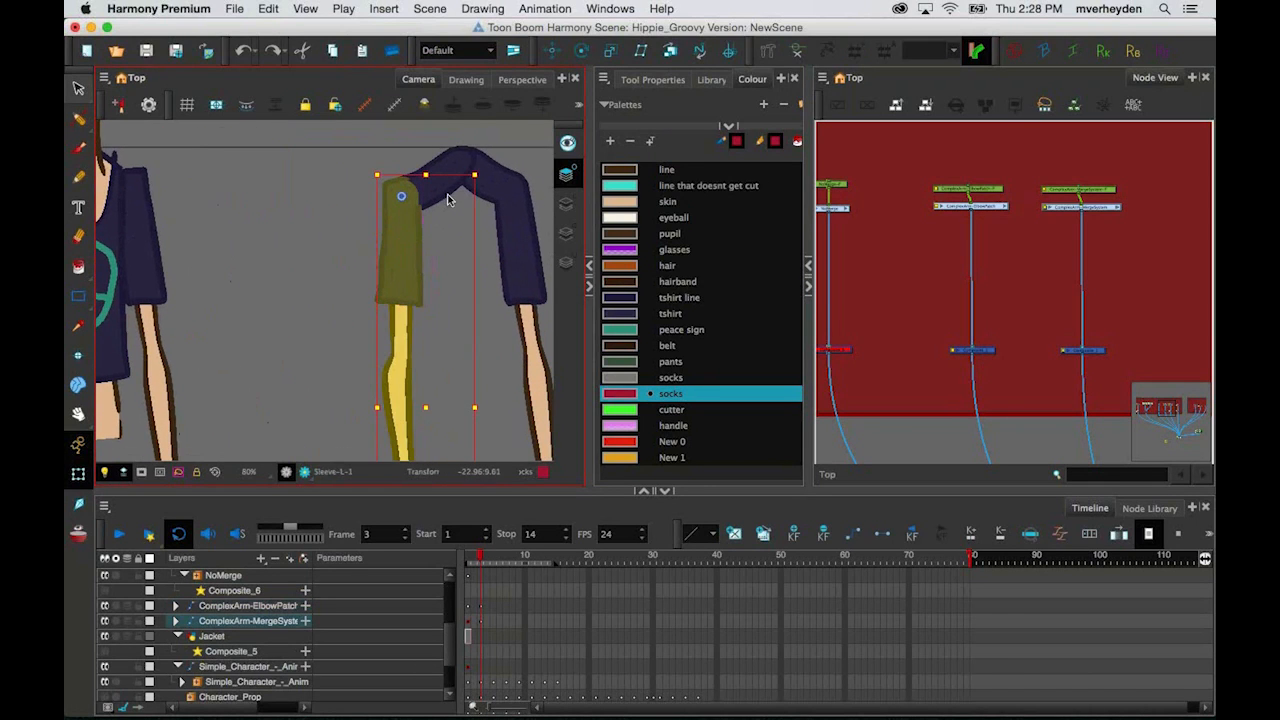
drag(487, 171, 394, 266)
key(1)
key(1)
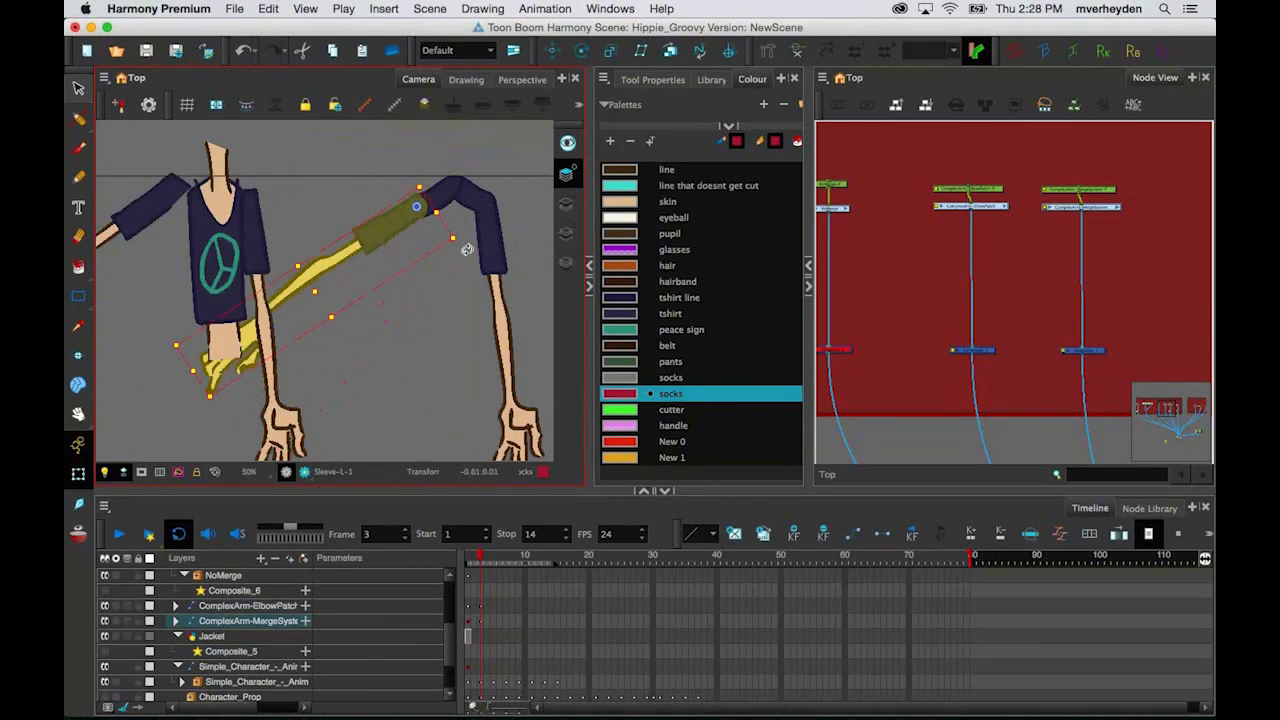
Step: Select the merge-system left arm from its shoulder piece and rotate it upward about the collar-end pivot to raise the shoulder
key(2)
key(2)
key(2)
key(2)
key(2)
drag(449, 197, 413, 204)
key(1)
key(1)
click(445, 188)
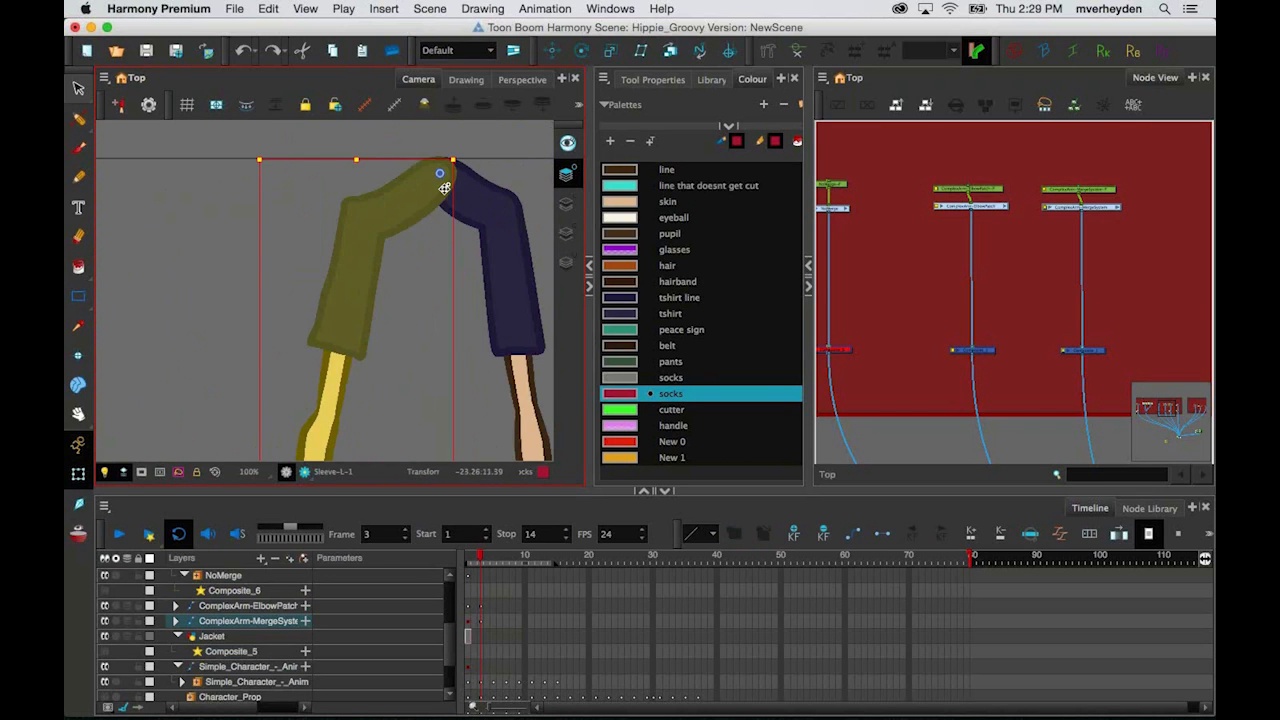
key(1)
key(1)
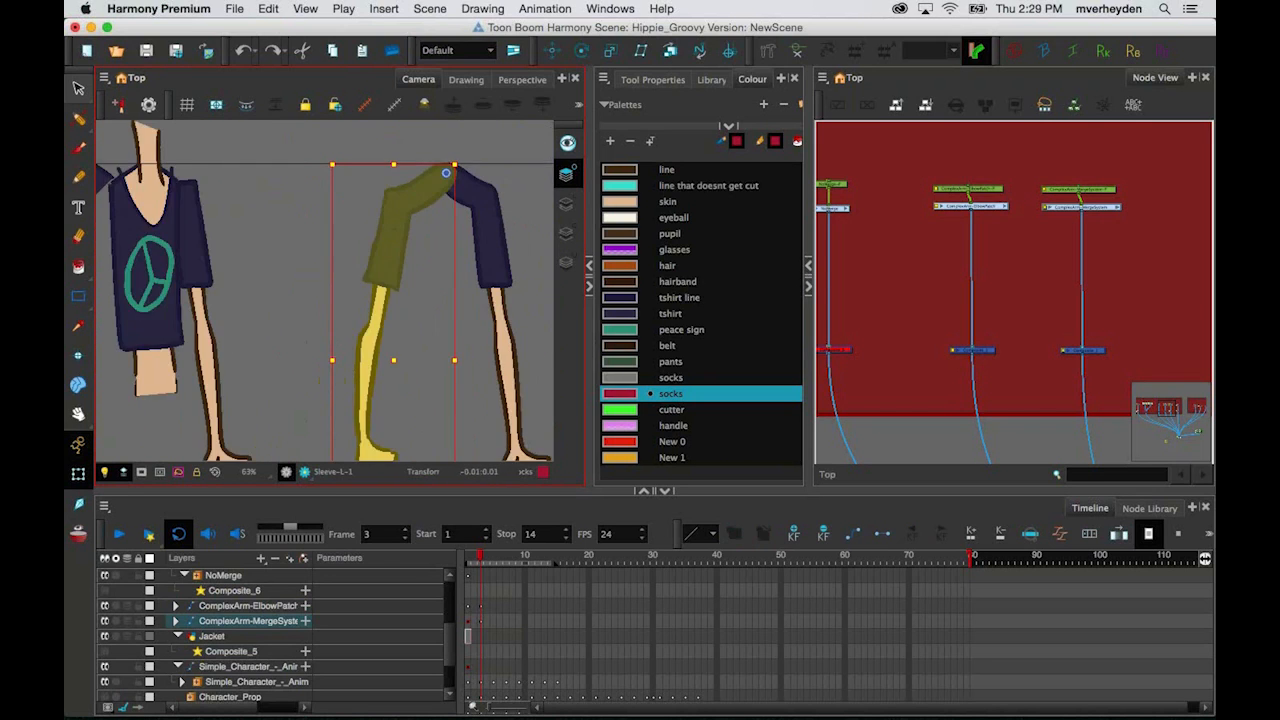
drag(473, 162, 477, 187)
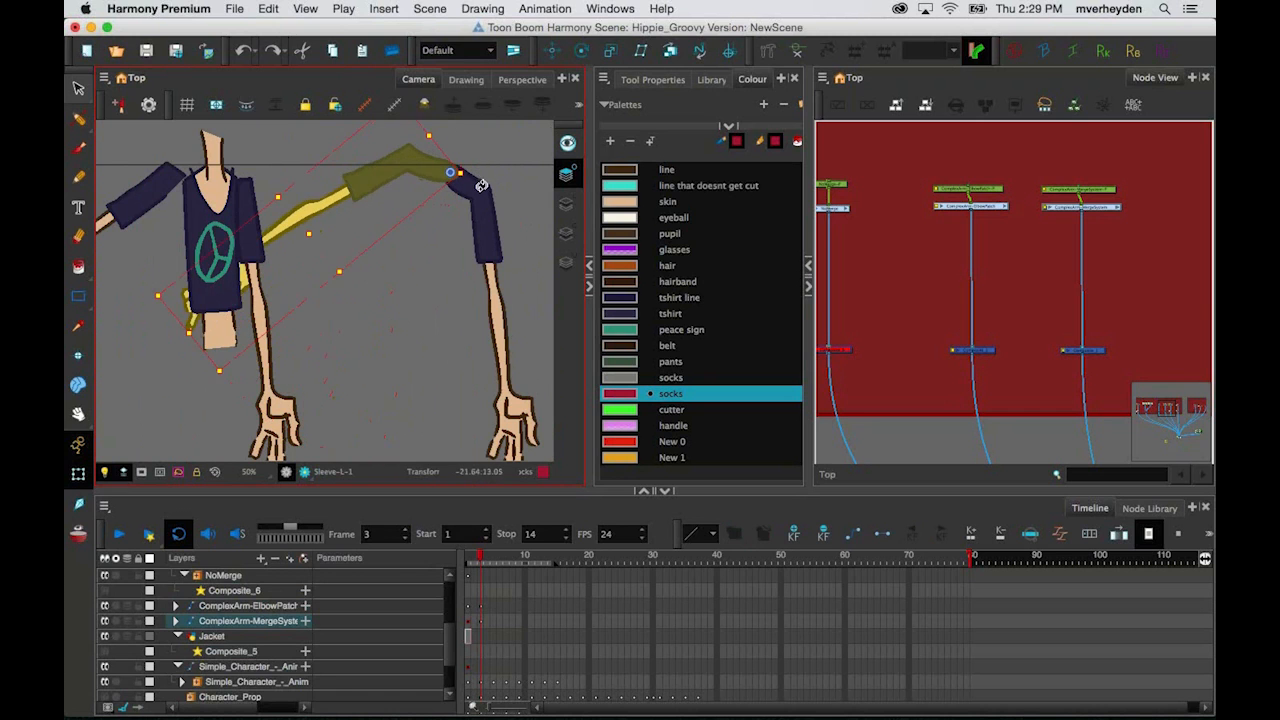
Step: Rotate the merge-system left arm down from the raised shoulder and bend its lower arm upward and outward at the elbow
click(382, 172)
drag(447, 142, 398, 103)
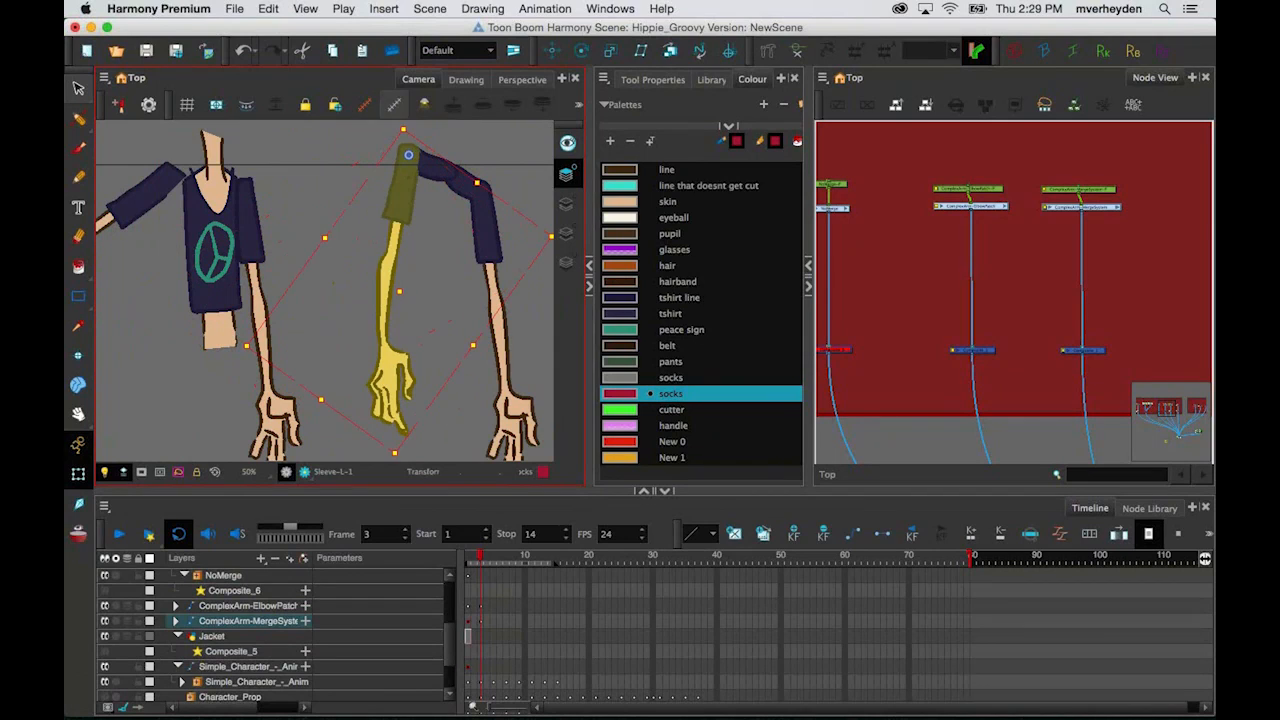
click(382, 310)
drag(430, 244, 412, 264)
key(4)
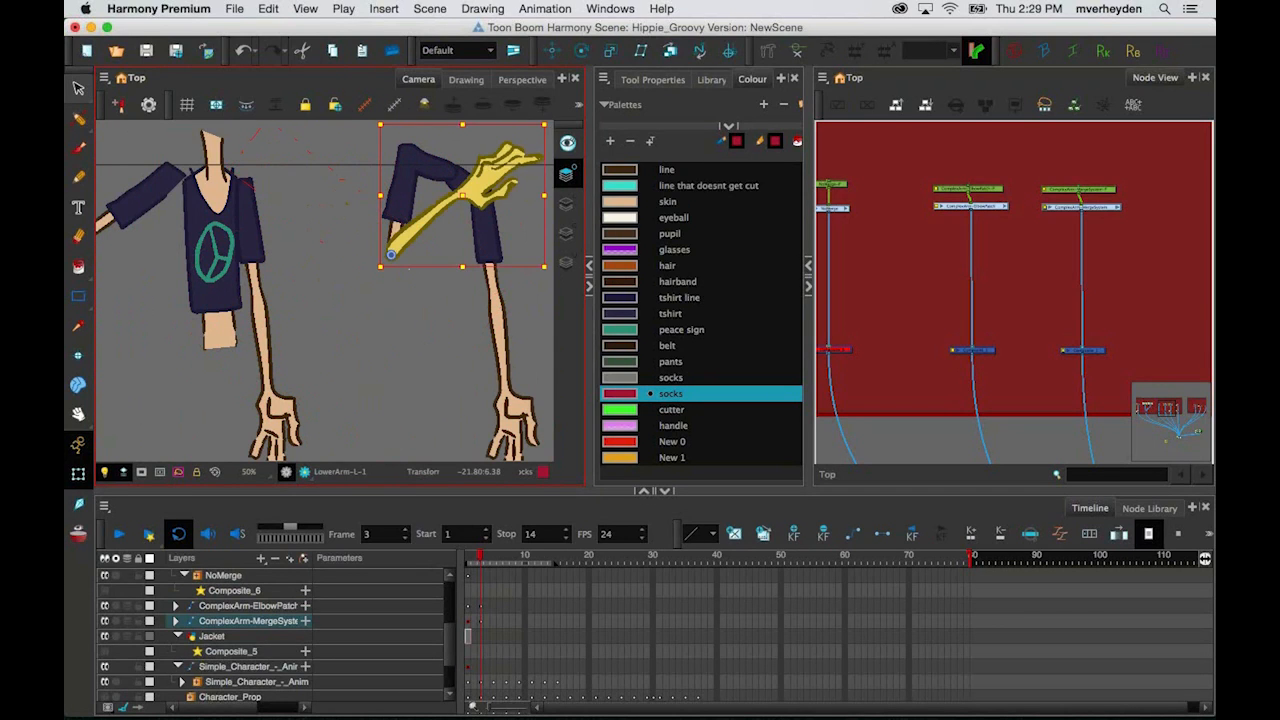
scroll(405, 190, down, 1)
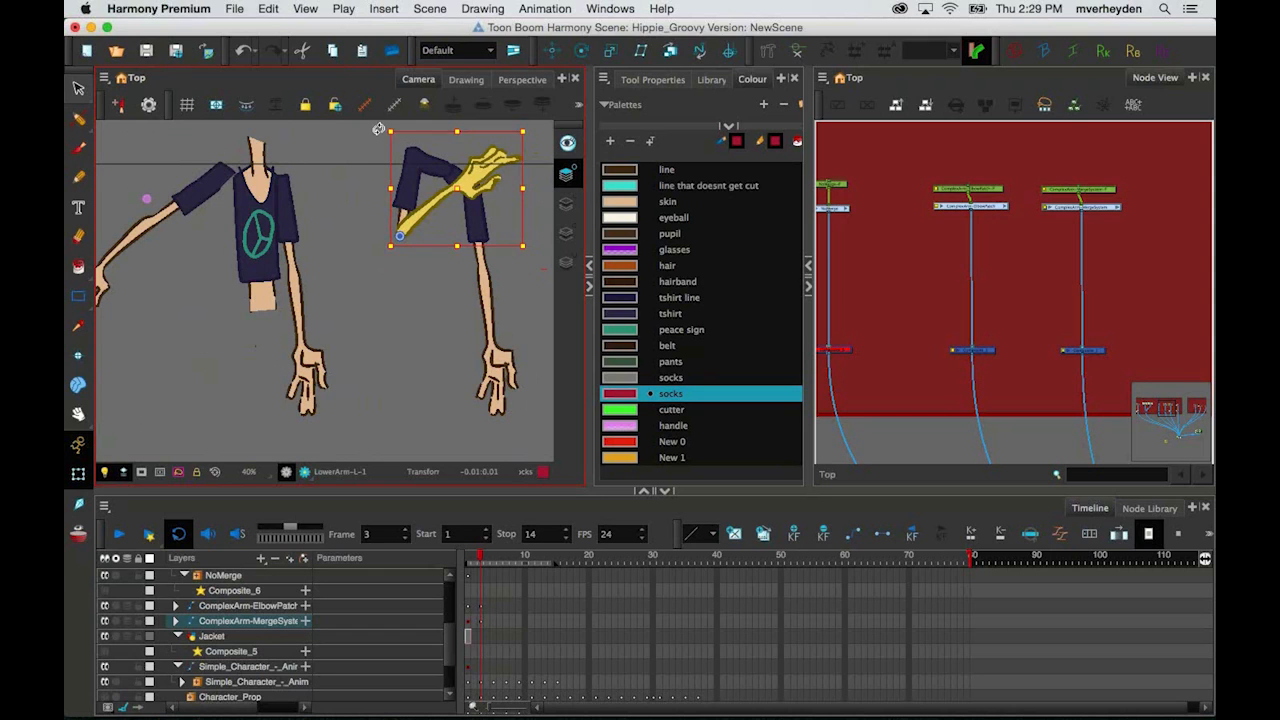
drag(378, 128, 359, 242)
Step: Rotate the merge-system left hand outward at the wrist into a horizontal open-palm pose and deselect it
click(394, 283)
drag(361, 174, 393, 250)
click(382, 239)
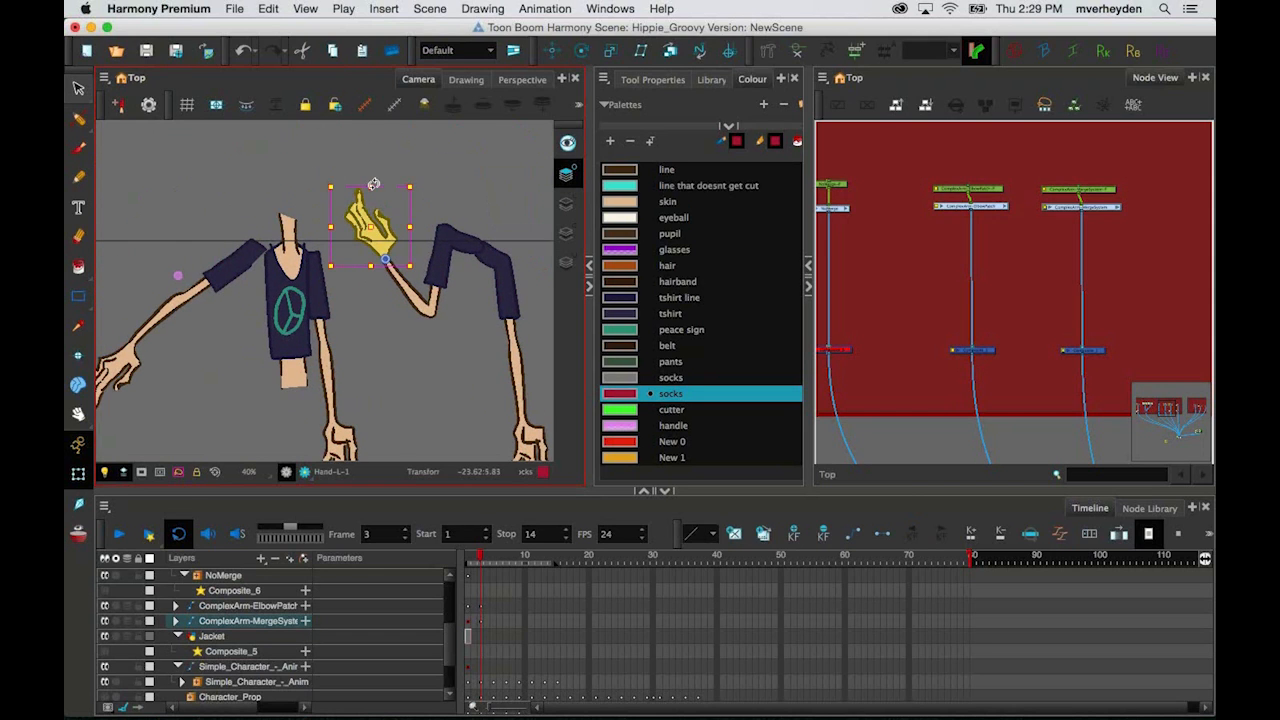
drag(373, 184, 312, 256)
click(515, 325)
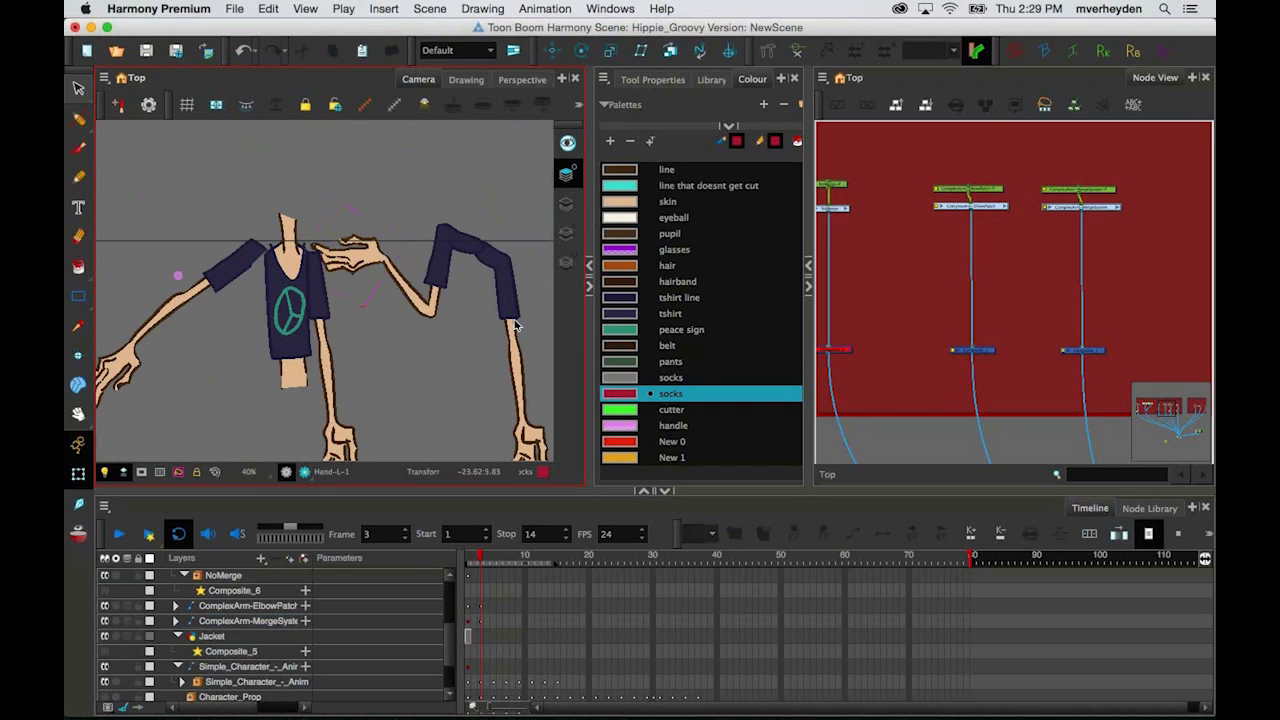
Step: Disable the composites of the complex arm systems and enable the NoMerge system's composite so that only its arm is displayed
scroll(515, 325, down, 2)
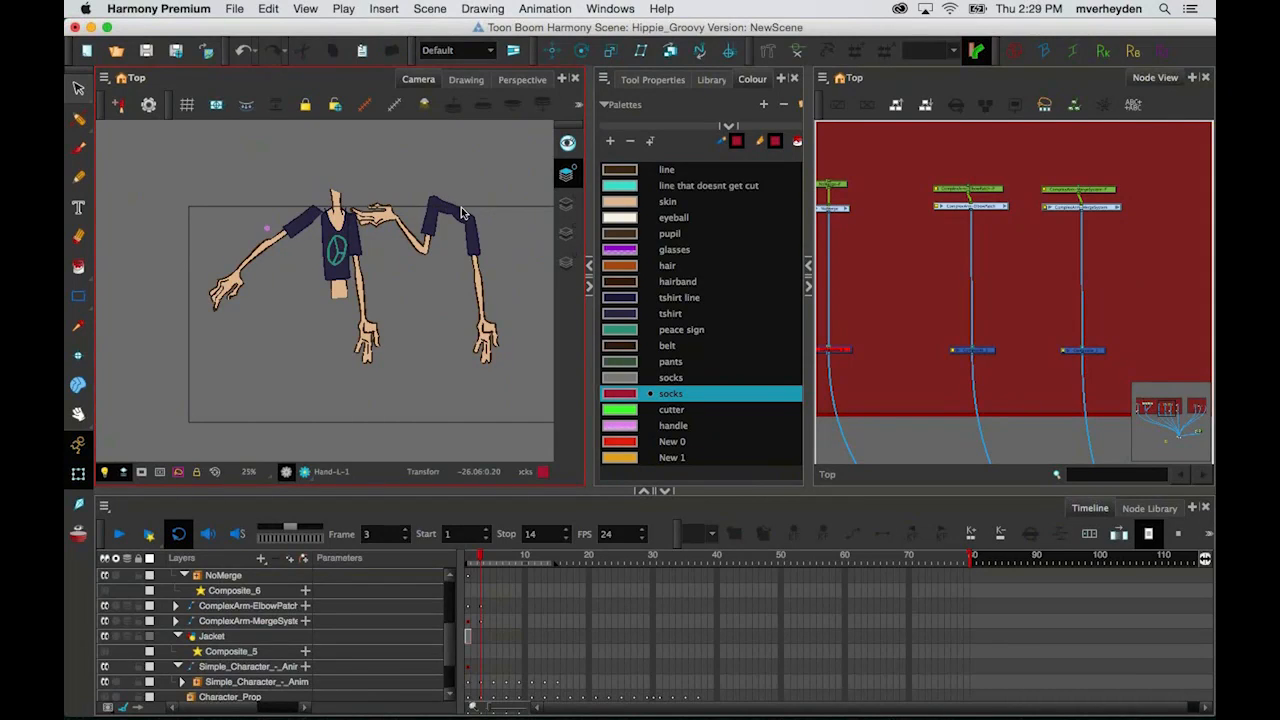
click(962, 484)
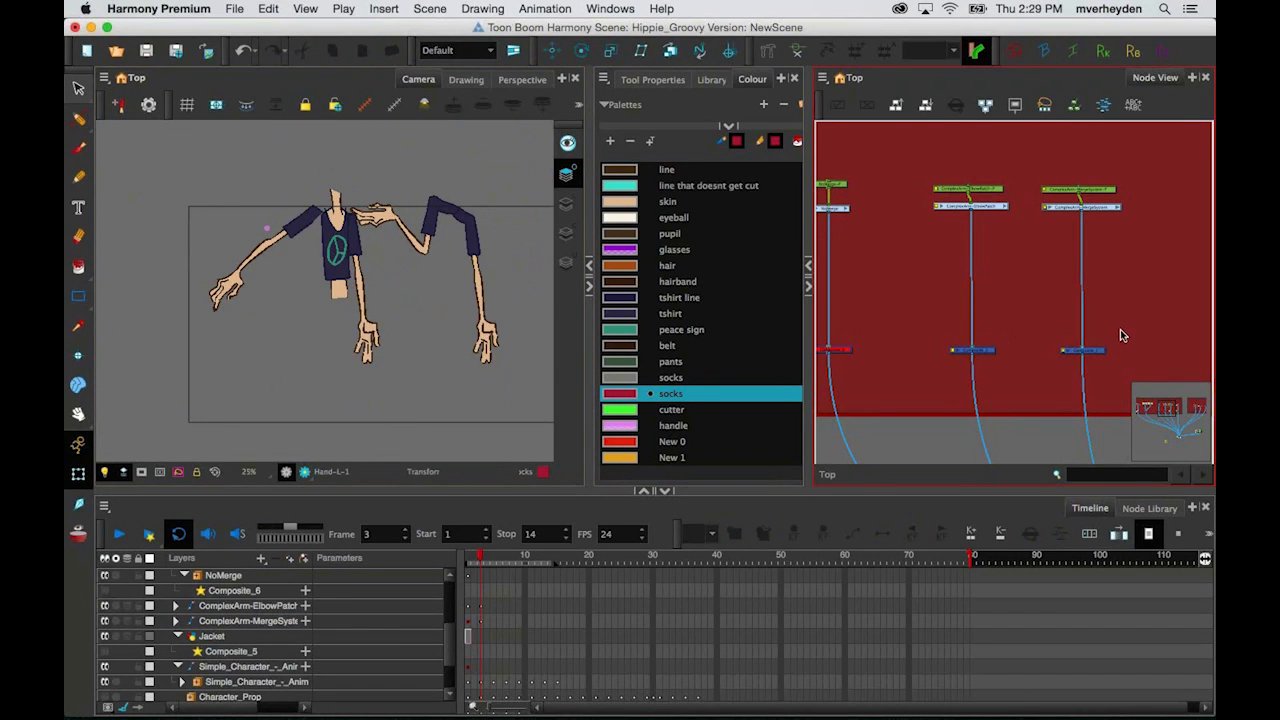
scroll(1120, 335, down, 2)
scroll(1119, 334, down, 2)
drag(1124, 332, 986, 340)
key(d)
click(940, 303)
click(910, 331)
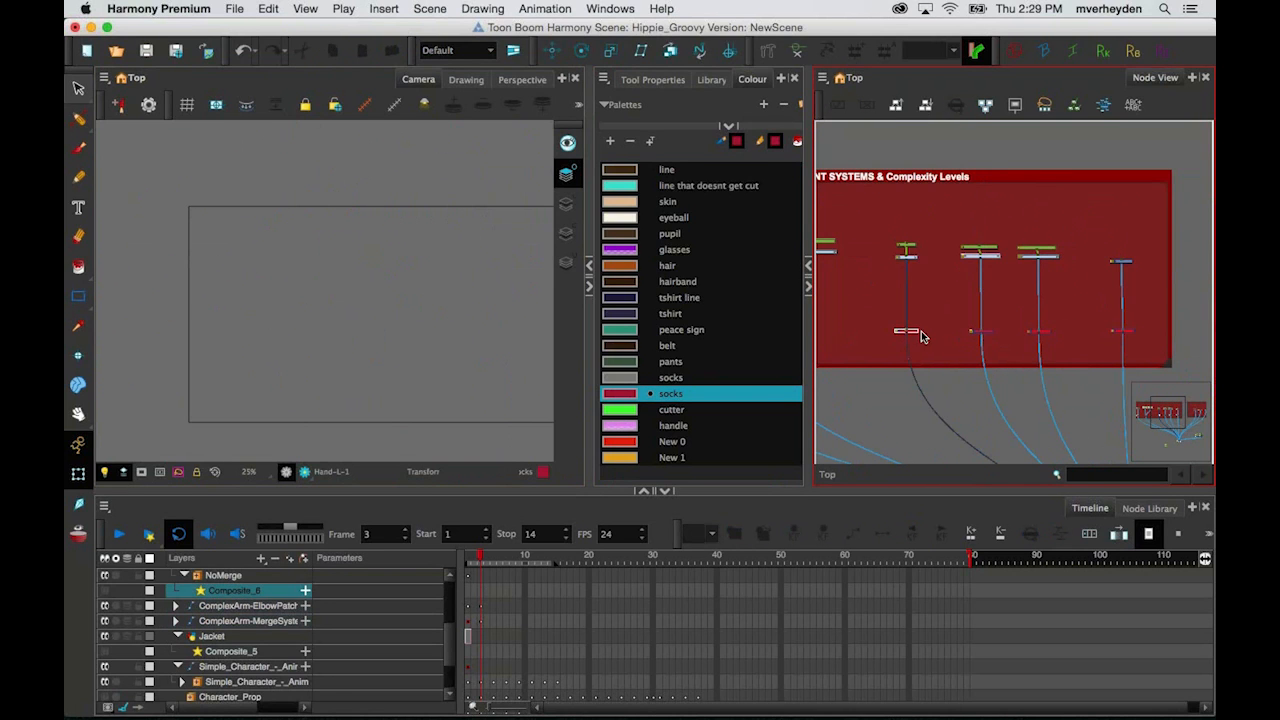
key(a)
click(915, 280)
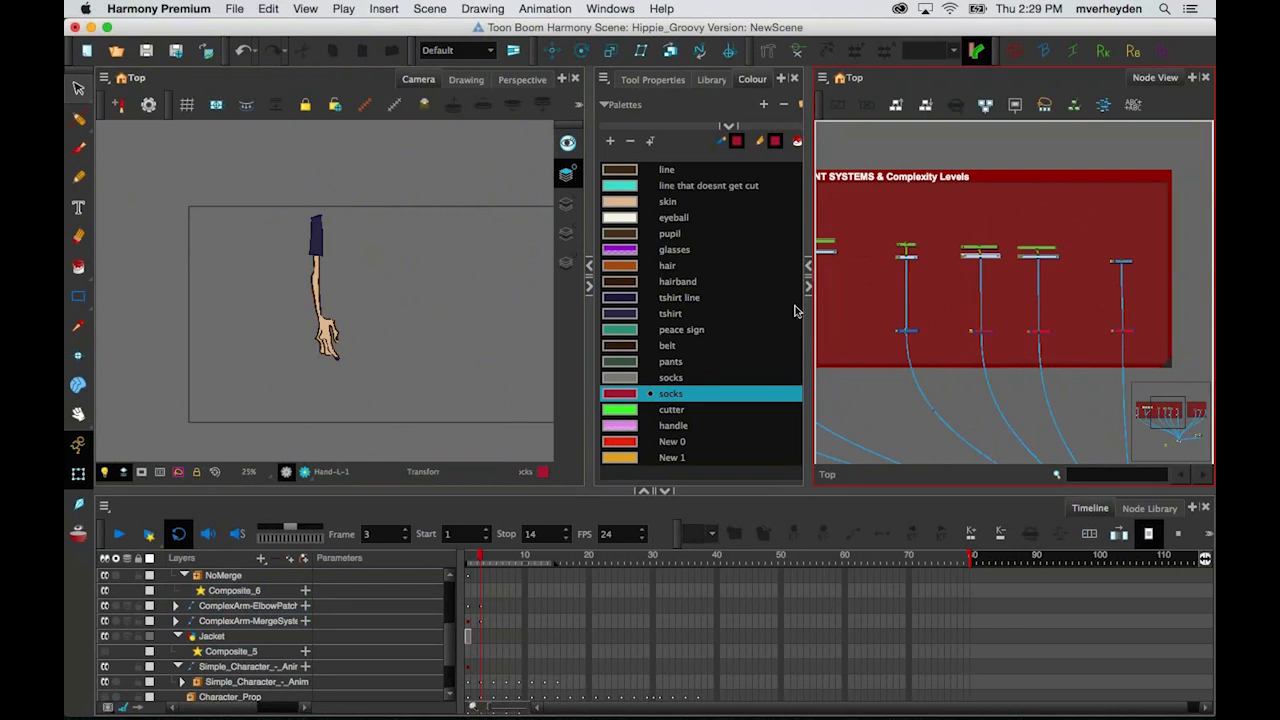
Step: Enter the NoMerge group, select its UpperArm drawing and display its drawing substitutions in the library
scroll(921, 297, up, 3)
scroll(963, 334, up, 5)
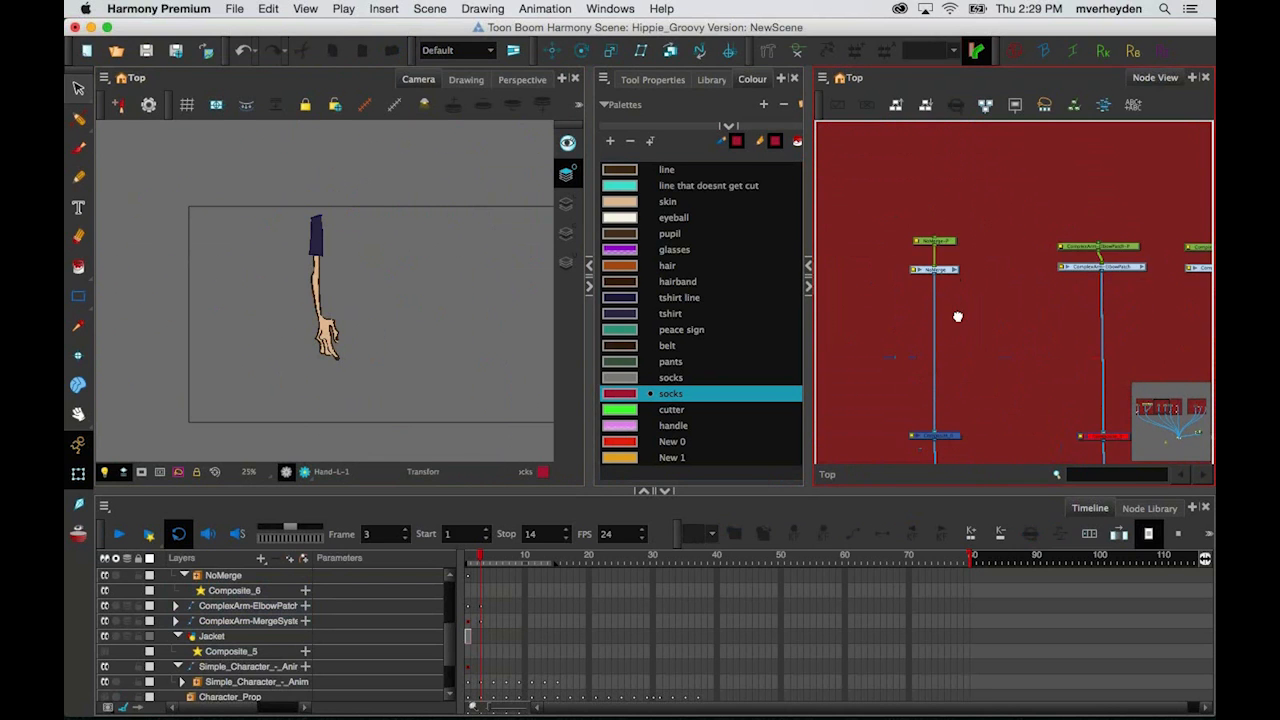
click(955, 257)
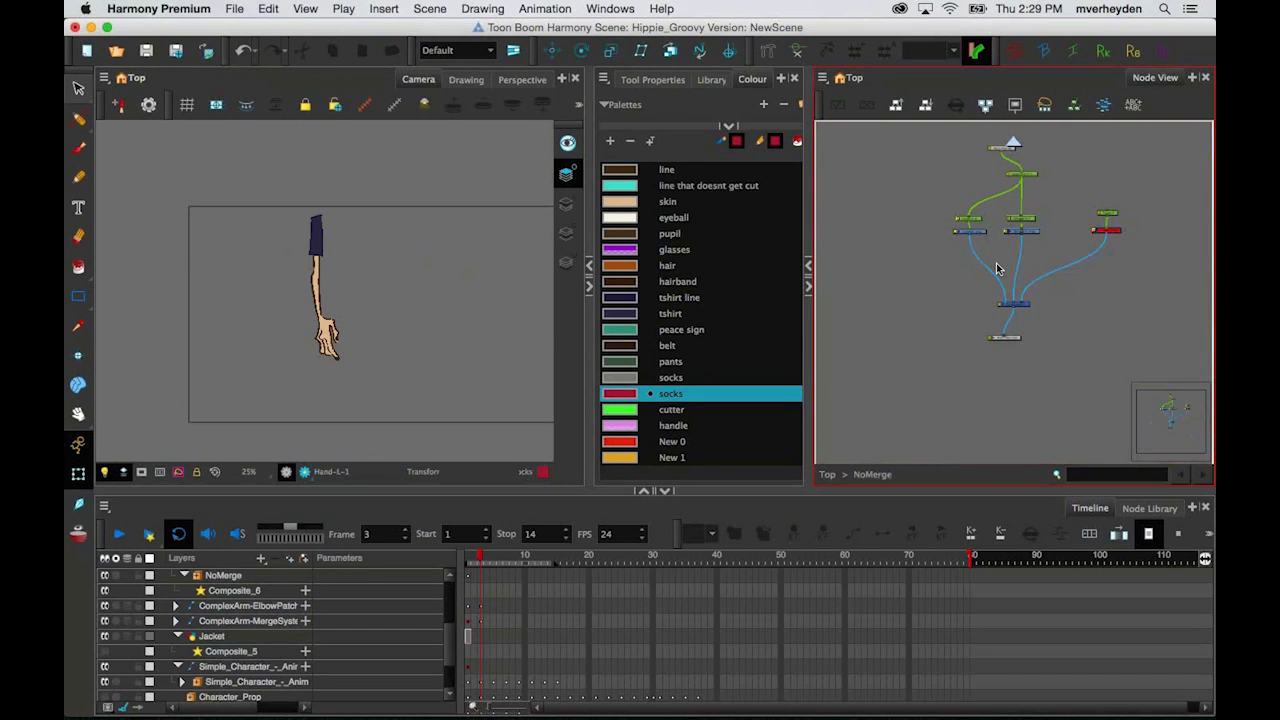
scroll(1005, 292, up, 3)
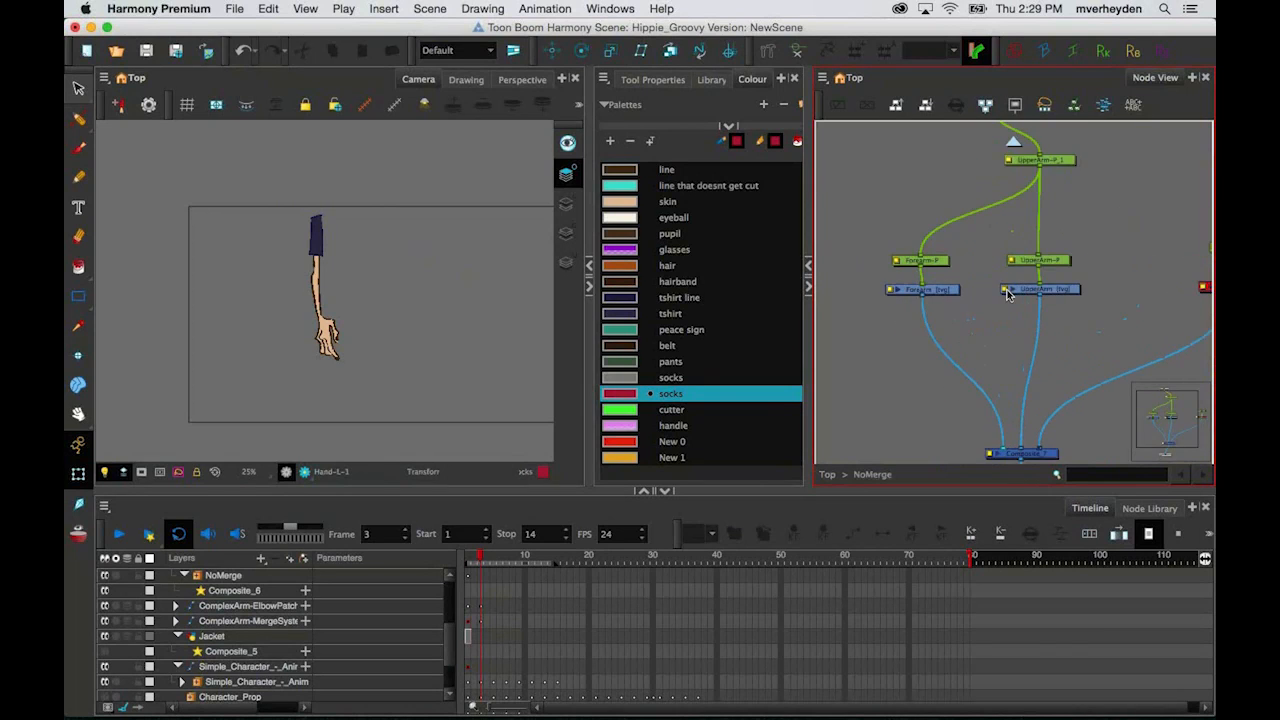
click(1038, 297)
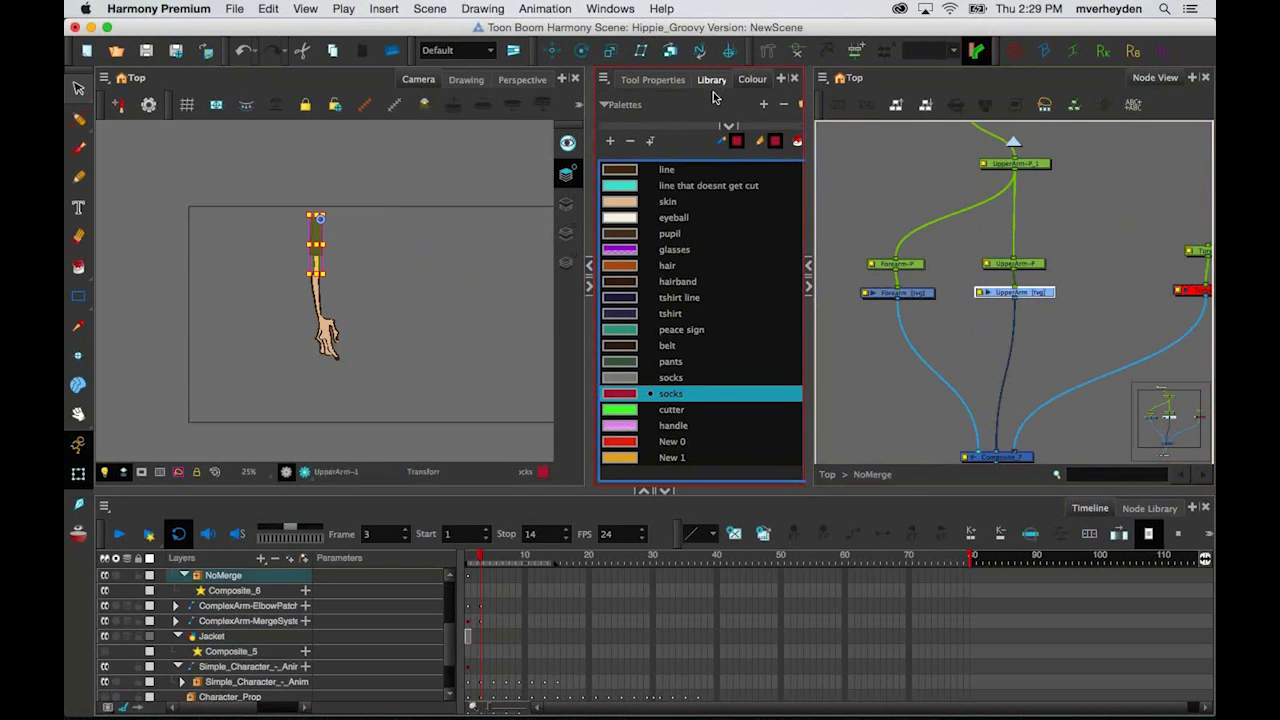
click(711, 79)
Step: Pull the upper arm away from the forearm to expose both joint ends, undo the move and deselect the piece
scroll(387, 275, up, 2)
scroll(387, 275, up, 4)
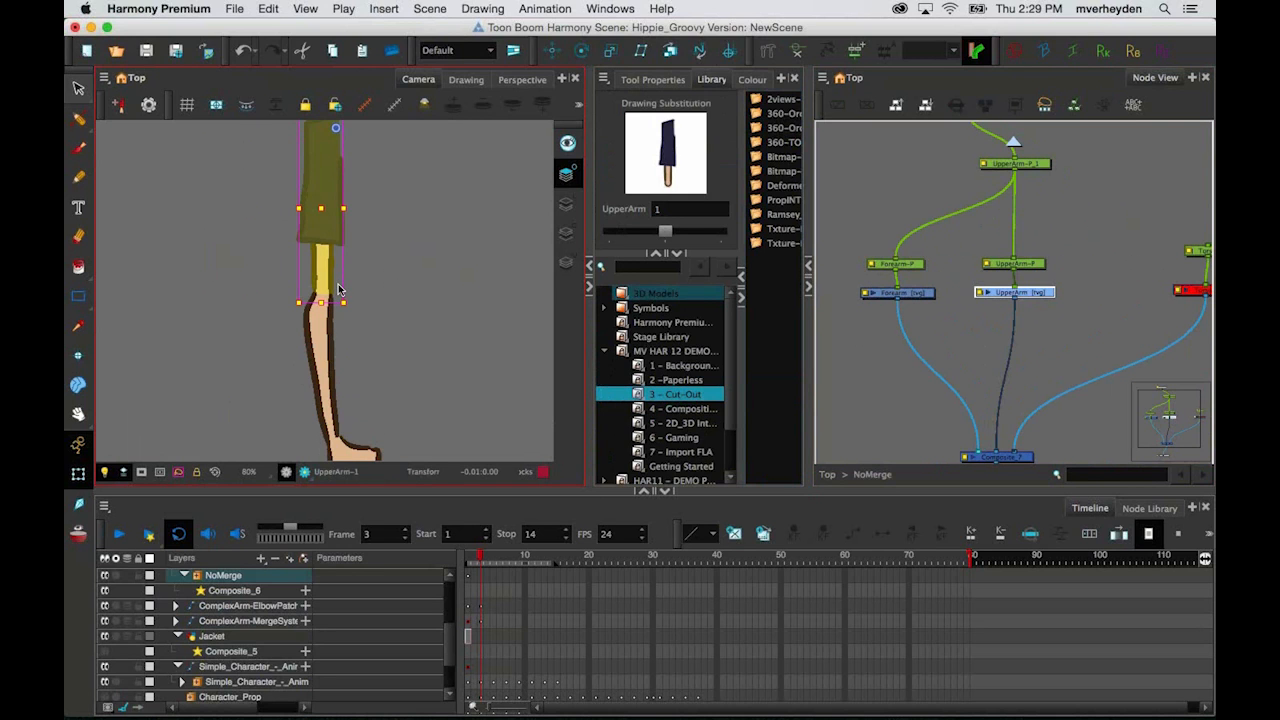
drag(328, 231, 451, 290)
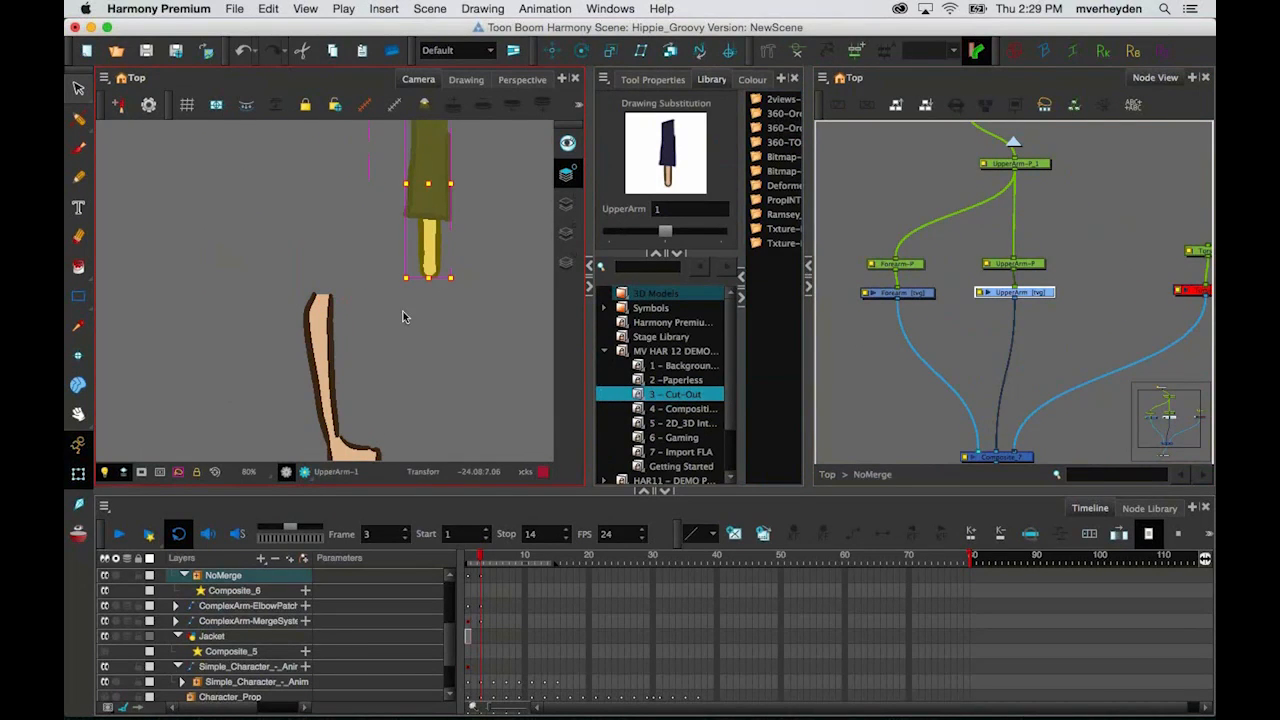
scroll(403, 317, up, 3)
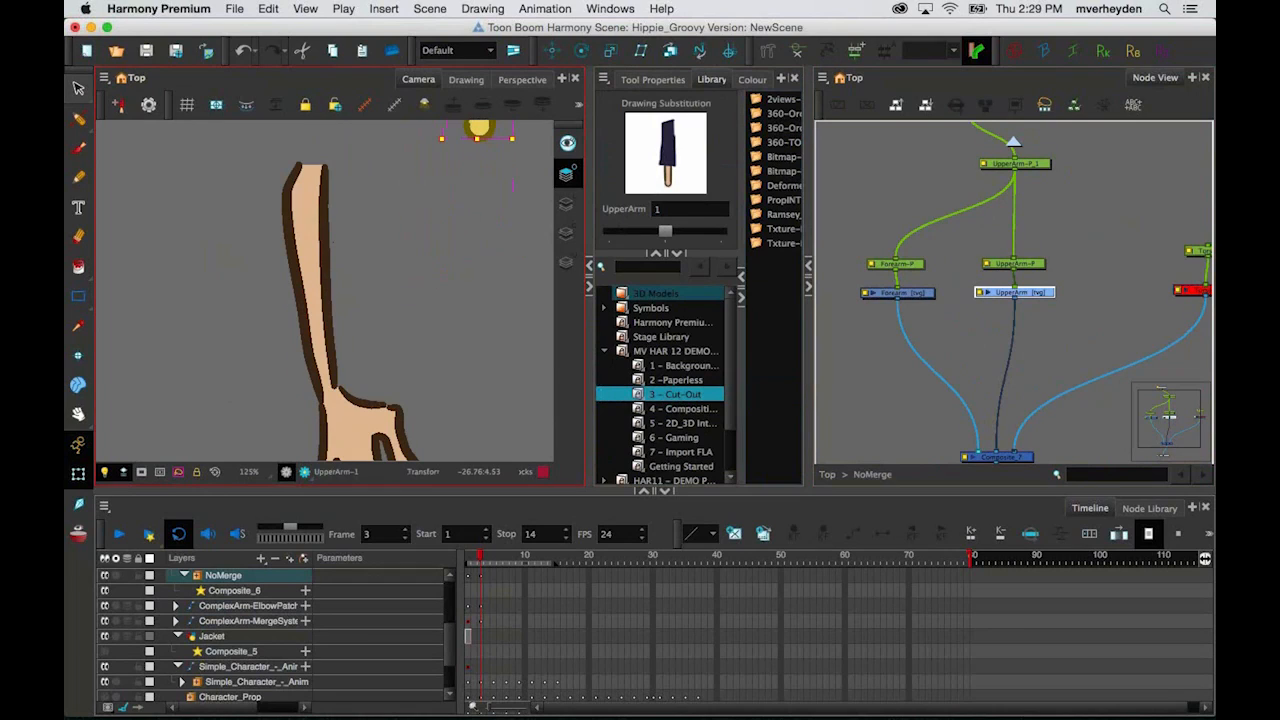
key(super+z)
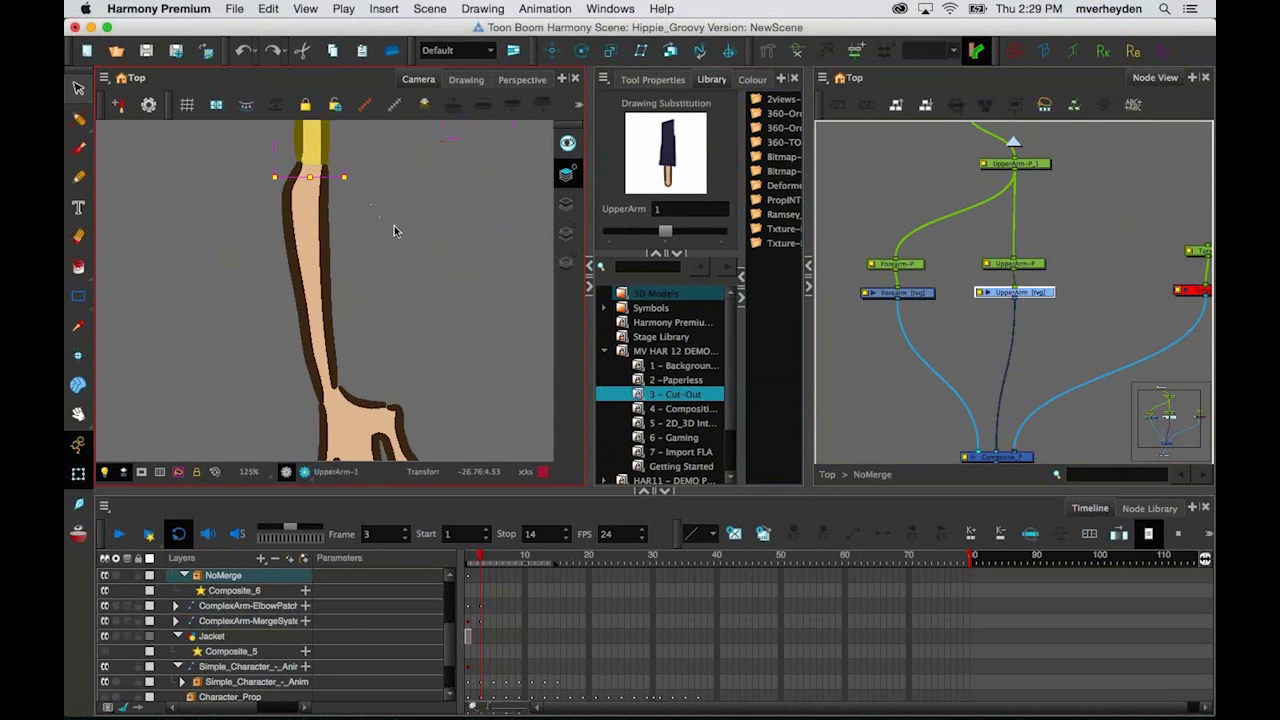
click(394, 225)
Step: Select the Forearm-P peg and bend the NoMerge forearm upward and outward at the elbow
scroll(417, 228, down, 3)
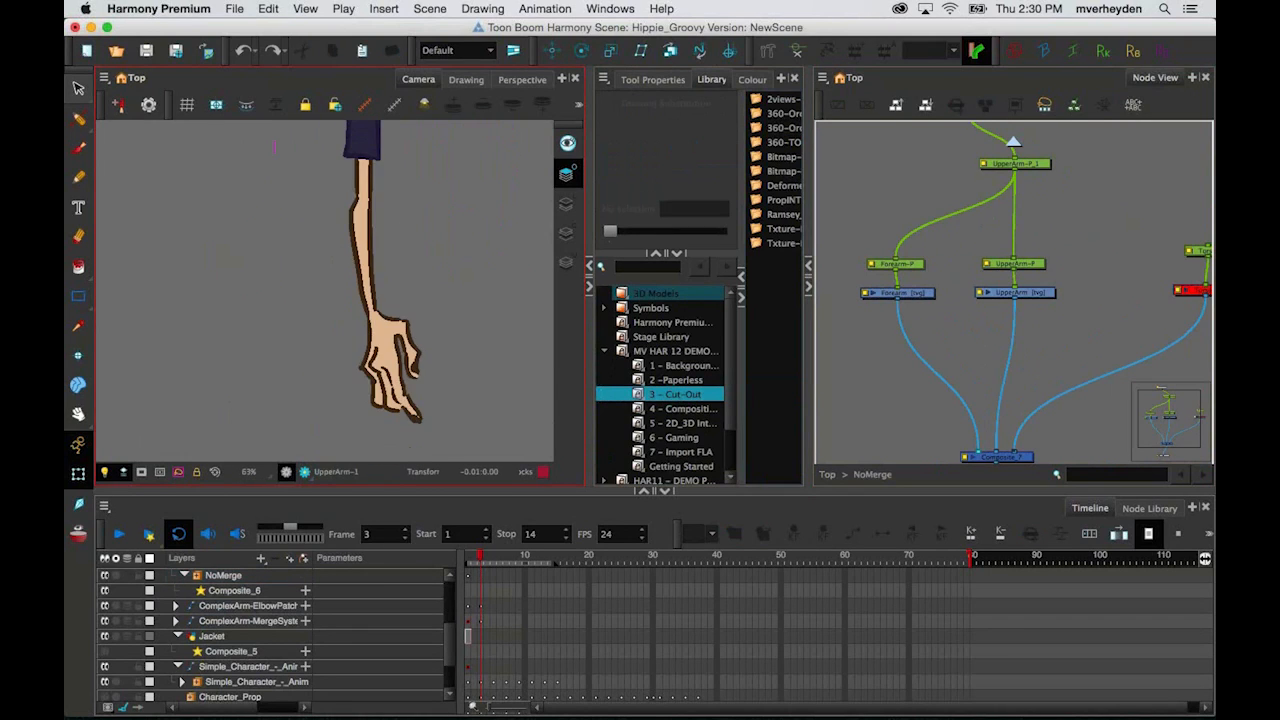
drag(418, 293, 410, 357)
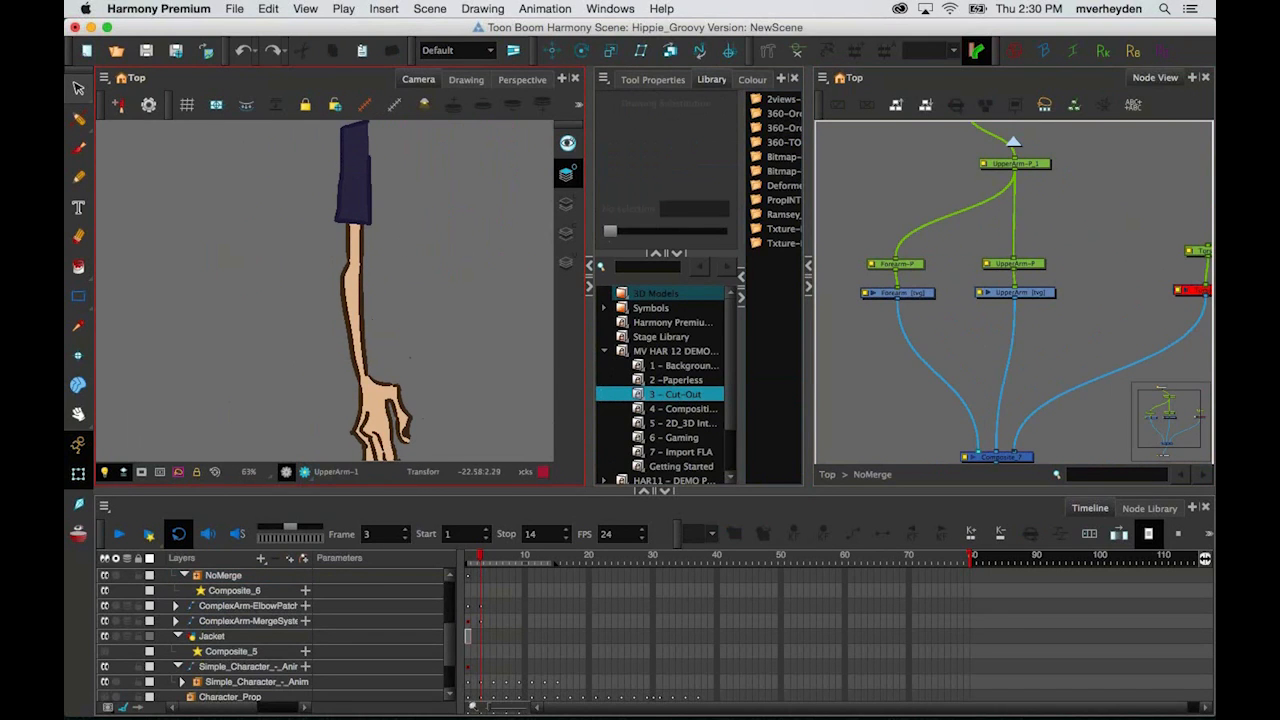
click(912, 263)
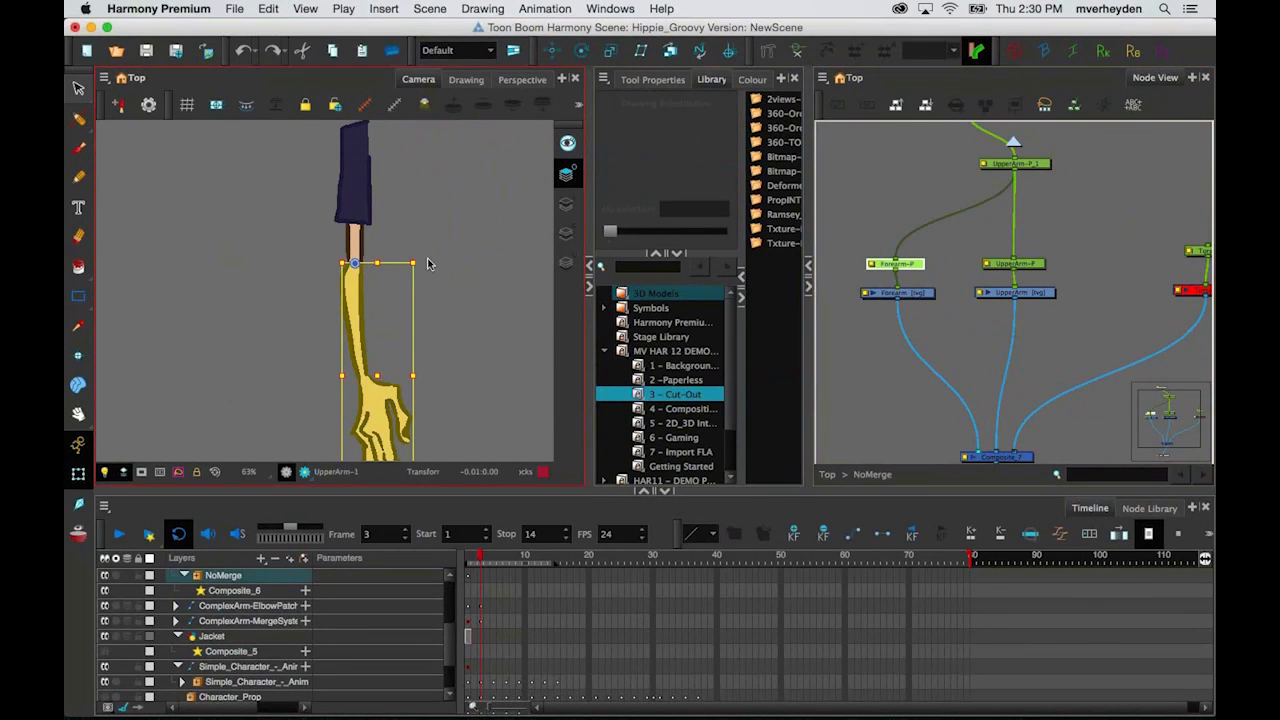
mouse_move(426, 259)
mouse_down()
mouse_move(405, 213)
mouse_move(319, 202)
mouse_move(301, 217)
mouse_move(309, 209)
mouse_up()
key(2)
drag(457, 222, 410, 304)
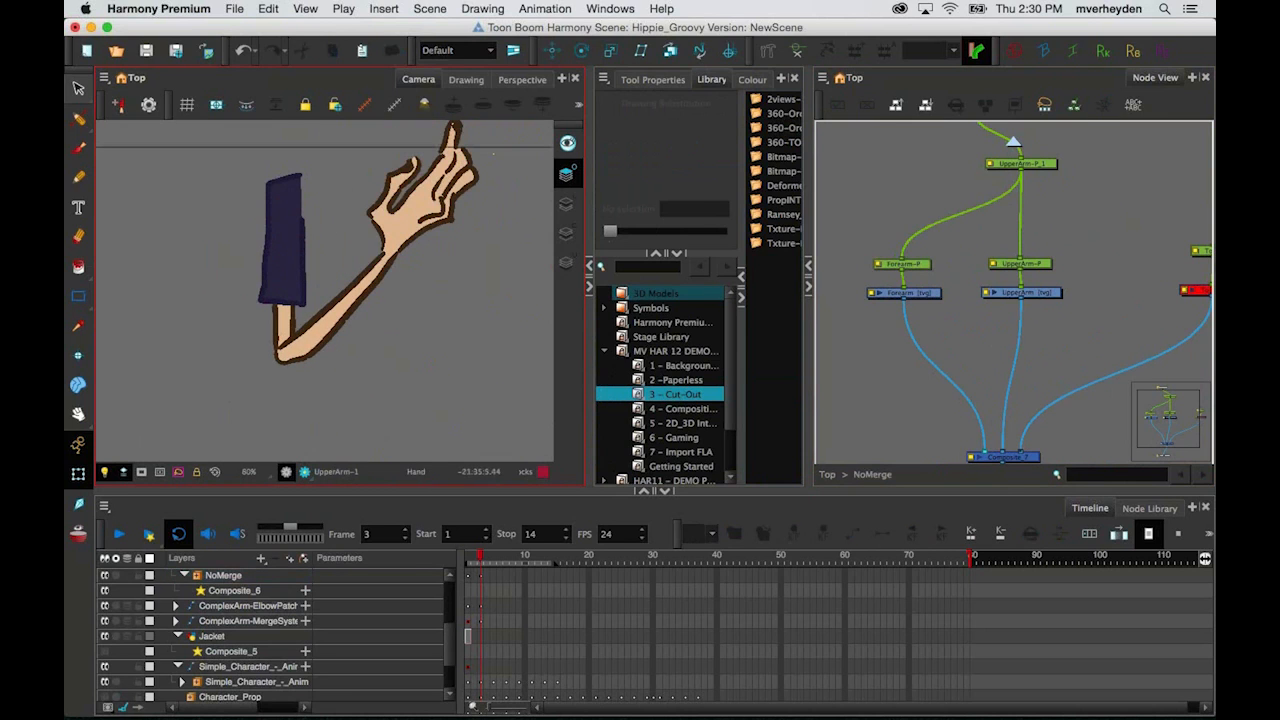
Step: Select the Forearm drawing, rotate it slightly downward about the elbow and examine the joint's outline up close
click(398, 206)
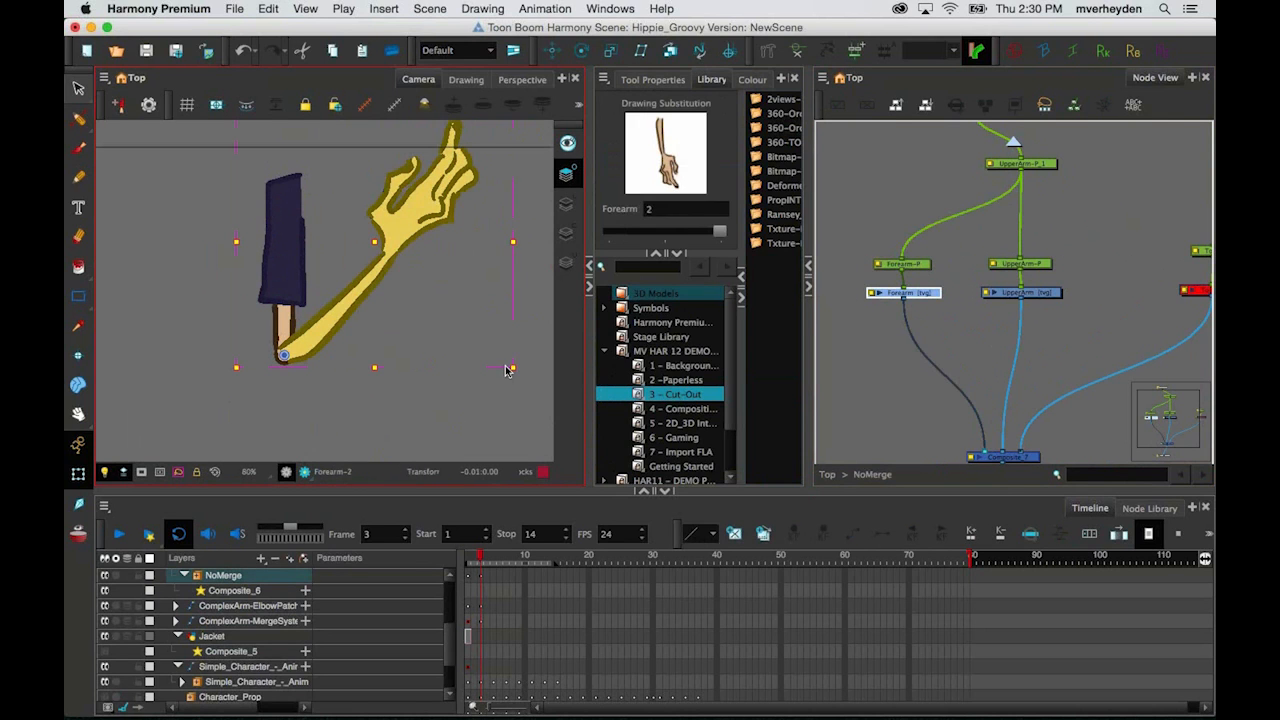
drag(522, 387, 506, 422)
scroll(336, 341, up, 2)
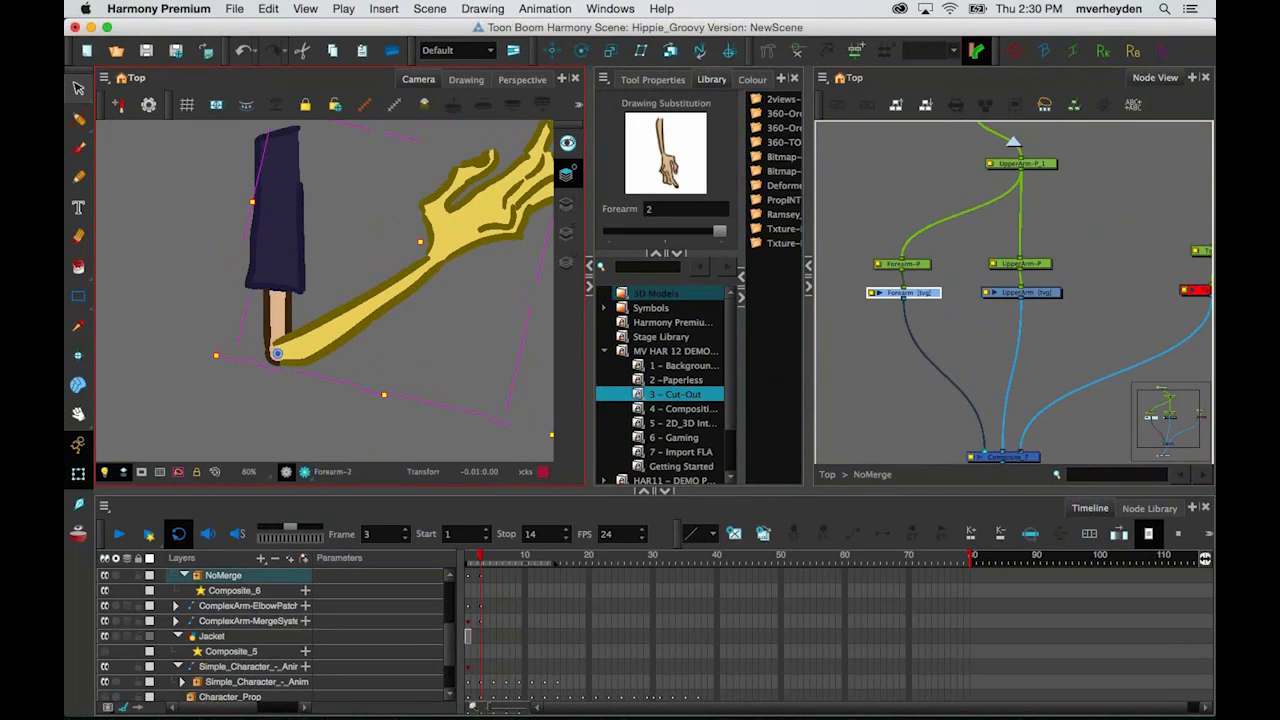
scroll(275, 342, up, 5)
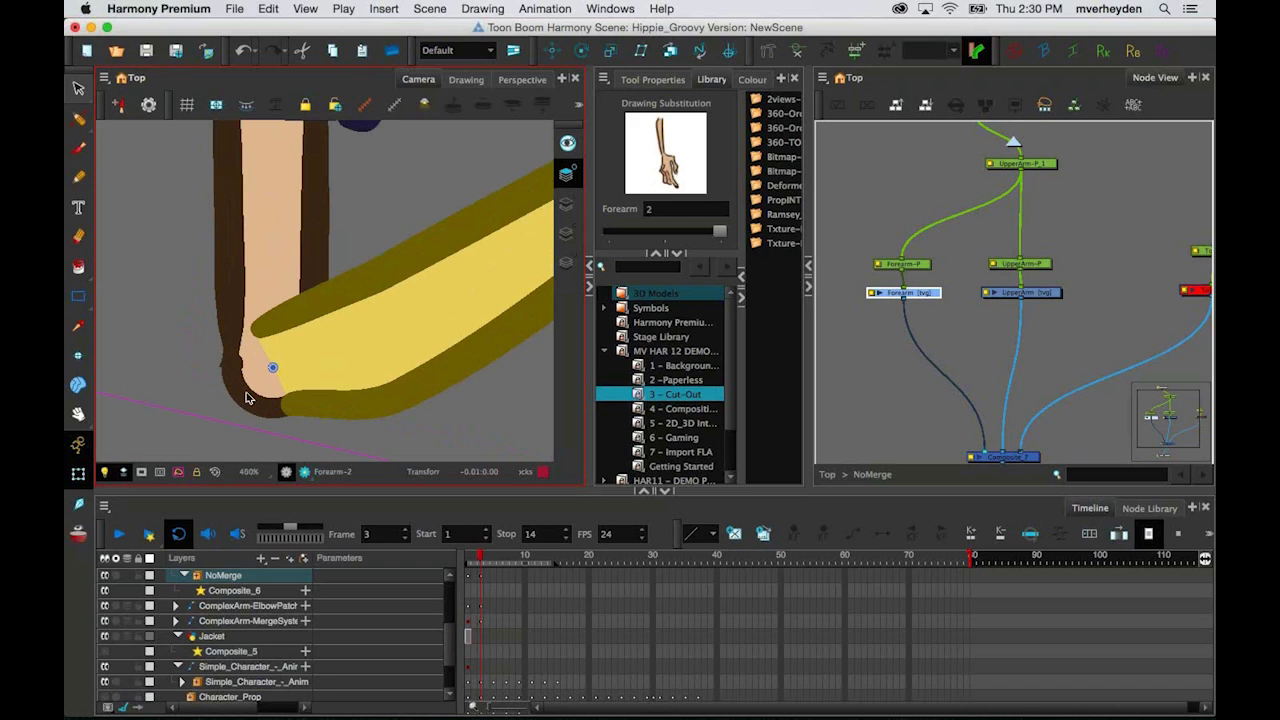
scroll(267, 322, down, 7)
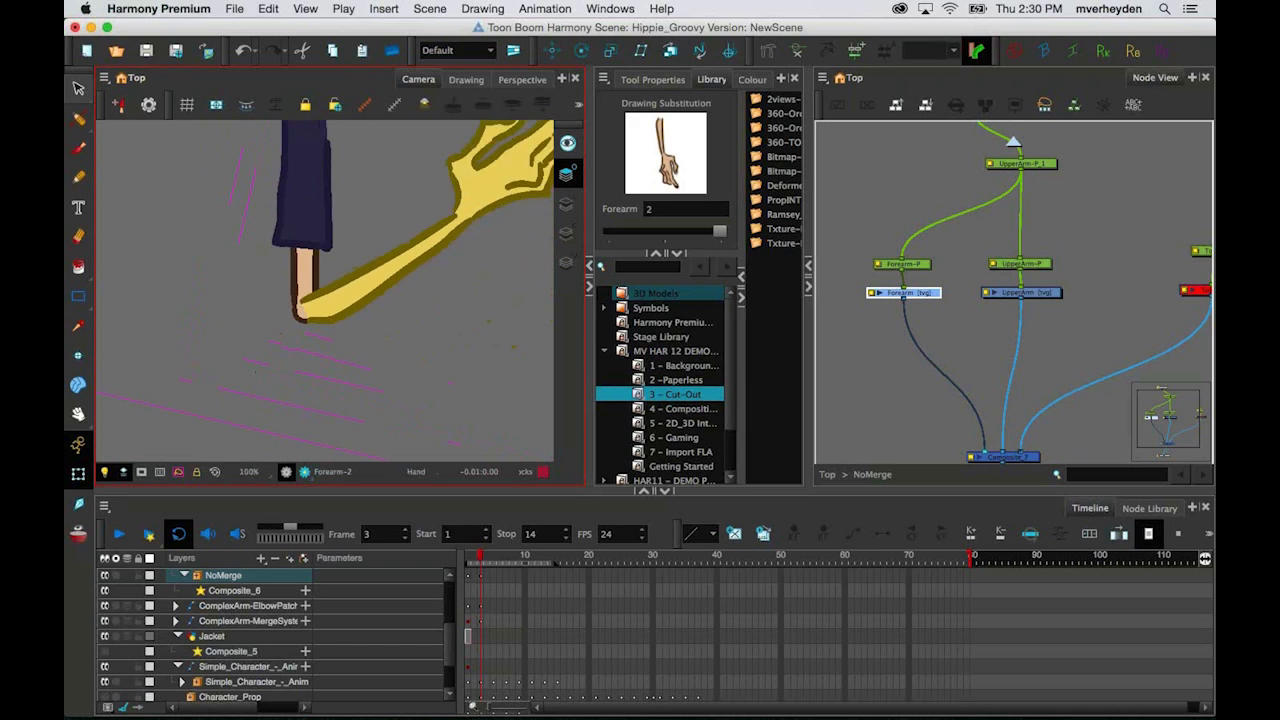
Step: Swing the forearm to the opposite side of the upper arm and examine how the elbow lines meet
mouse_move(464, 306)
mouse_down()
mouse_move(380, 390)
mouse_move(243, 428)
mouse_move(190, 262)
mouse_move(230, 254)
mouse_up()
scroll(285, 272, up, 8)
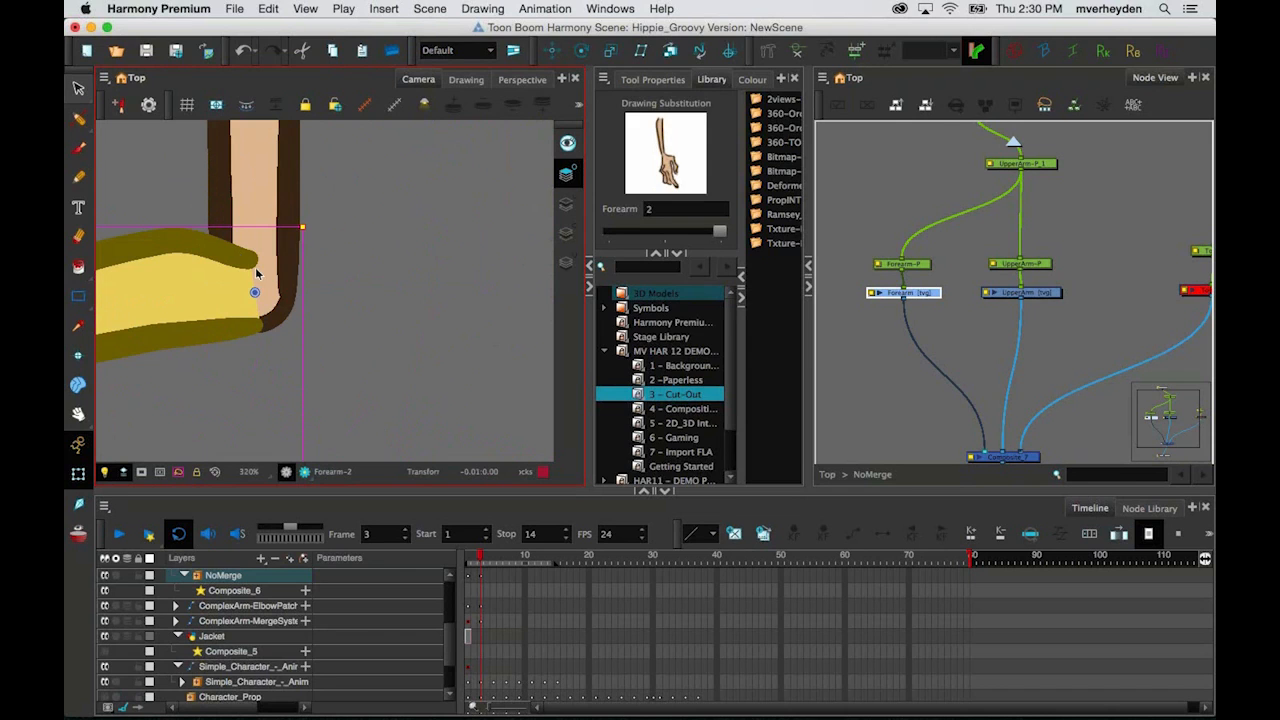
scroll(351, 278, down, 1)
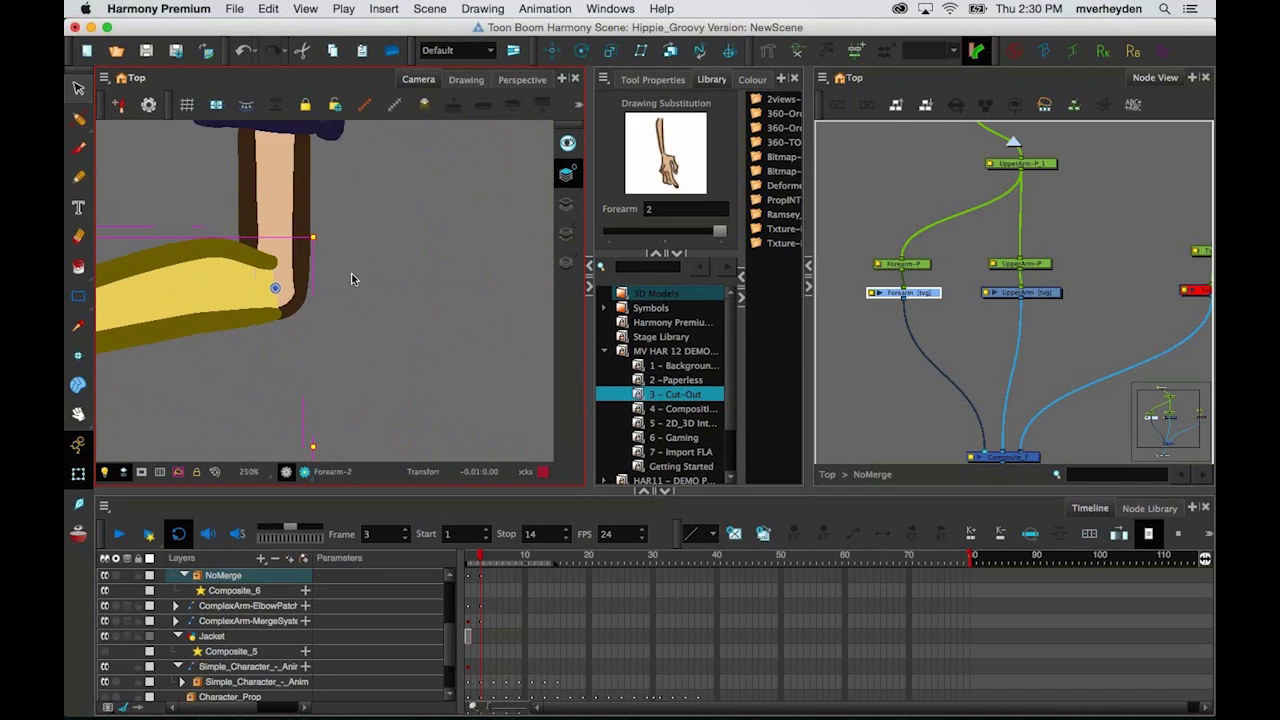
scroll(351, 273, down, 6)
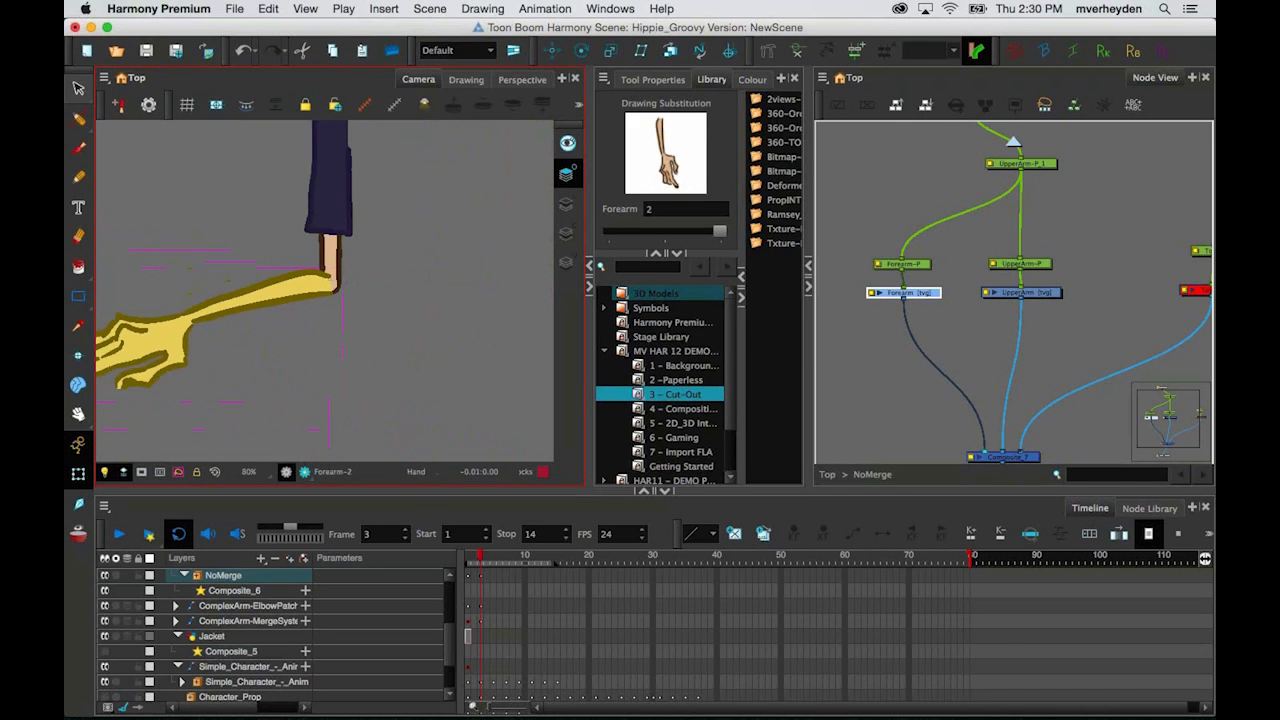
Step: Select the forearm's parent peg and reset the transformations on the peg and the Forearm drawing to straighten the arm
key(b)
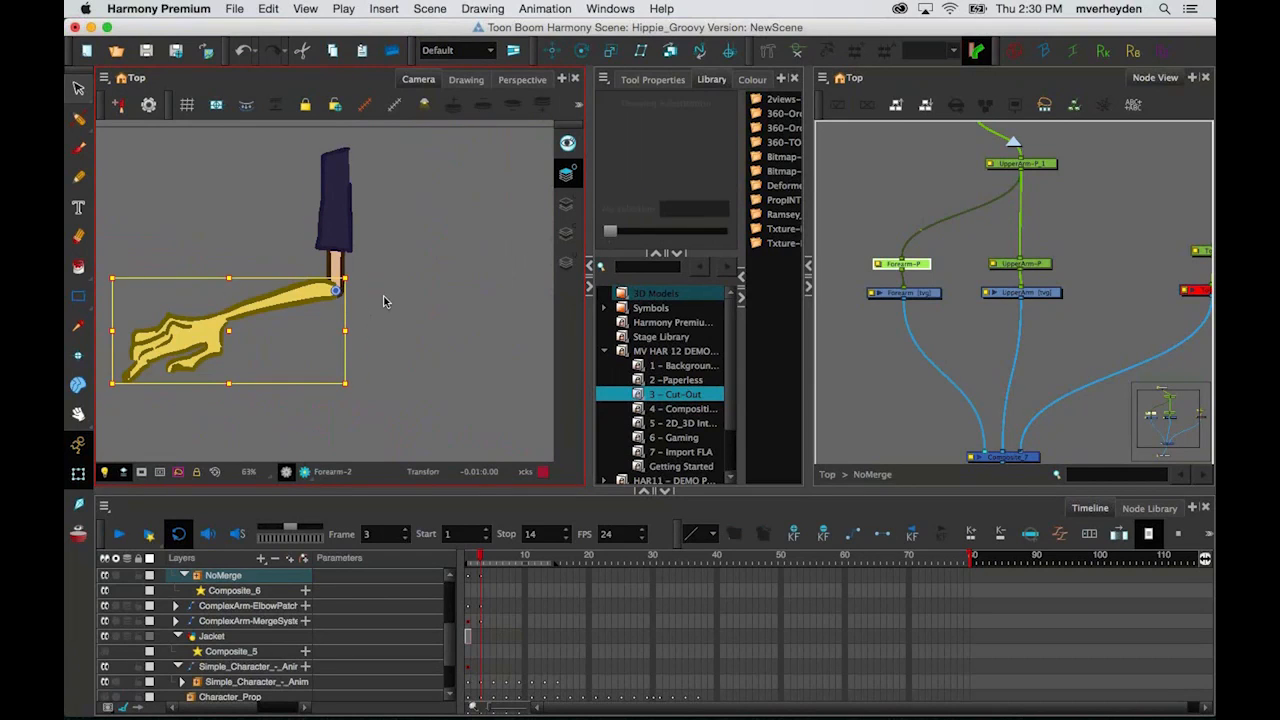
key(r)
click(389, 302)
click(340, 345)
click(398, 306)
click(339, 310)
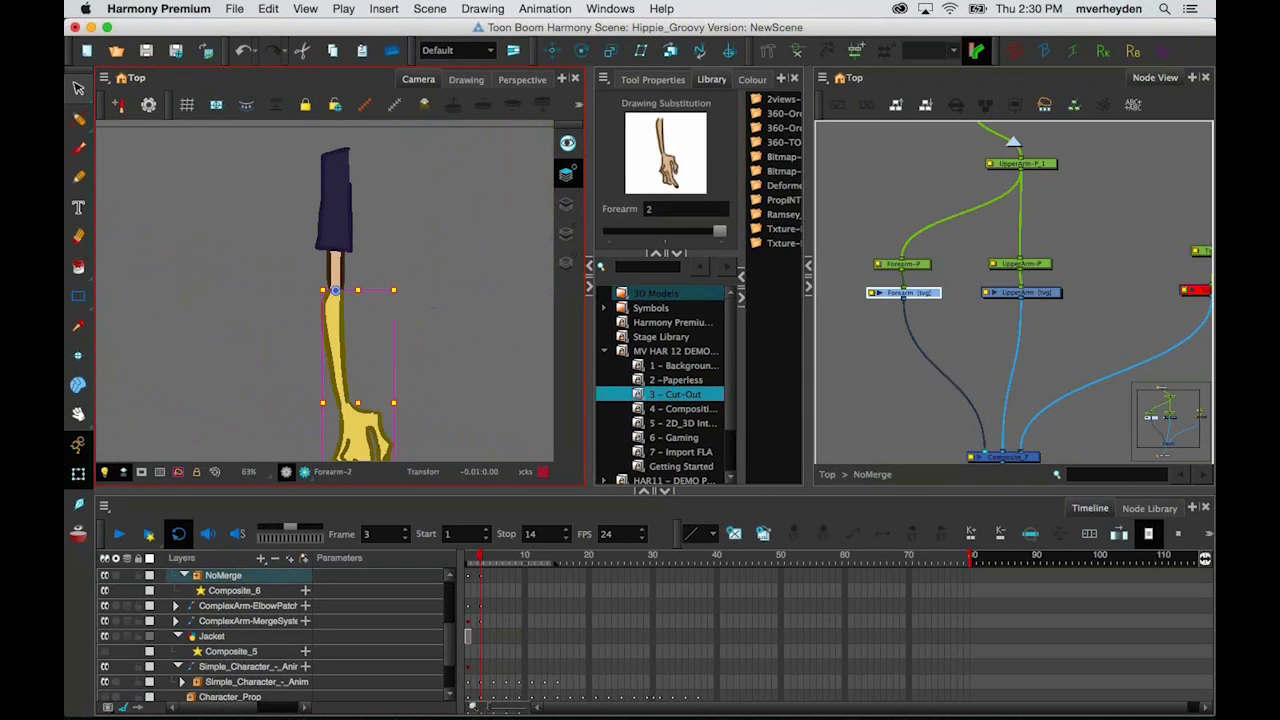
Step: Enable the disabled Torso drawing node in the NoMerge group
drag(1179, 269, 1083, 272)
click(1124, 307)
key(a)
click(1140, 313)
Step: Bend the forearm across the torso, nudge it back in depth behind the torso and upper arm, and deselect it
mouse_move(420, 300)
mouse_down()
mouse_move(466, 320)
mouse_move(400, 275)
mouse_move(267, 278)
mouse_up()
click(382, 333)
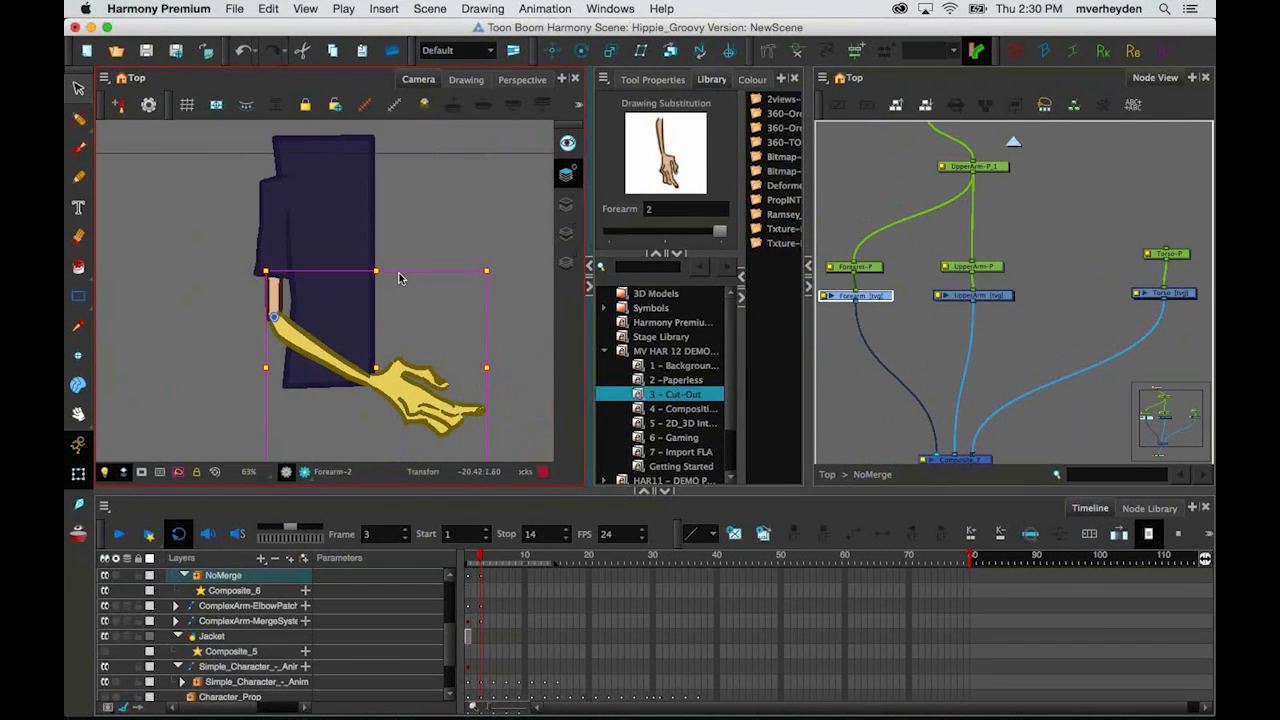
scroll(398, 278, up, 2)
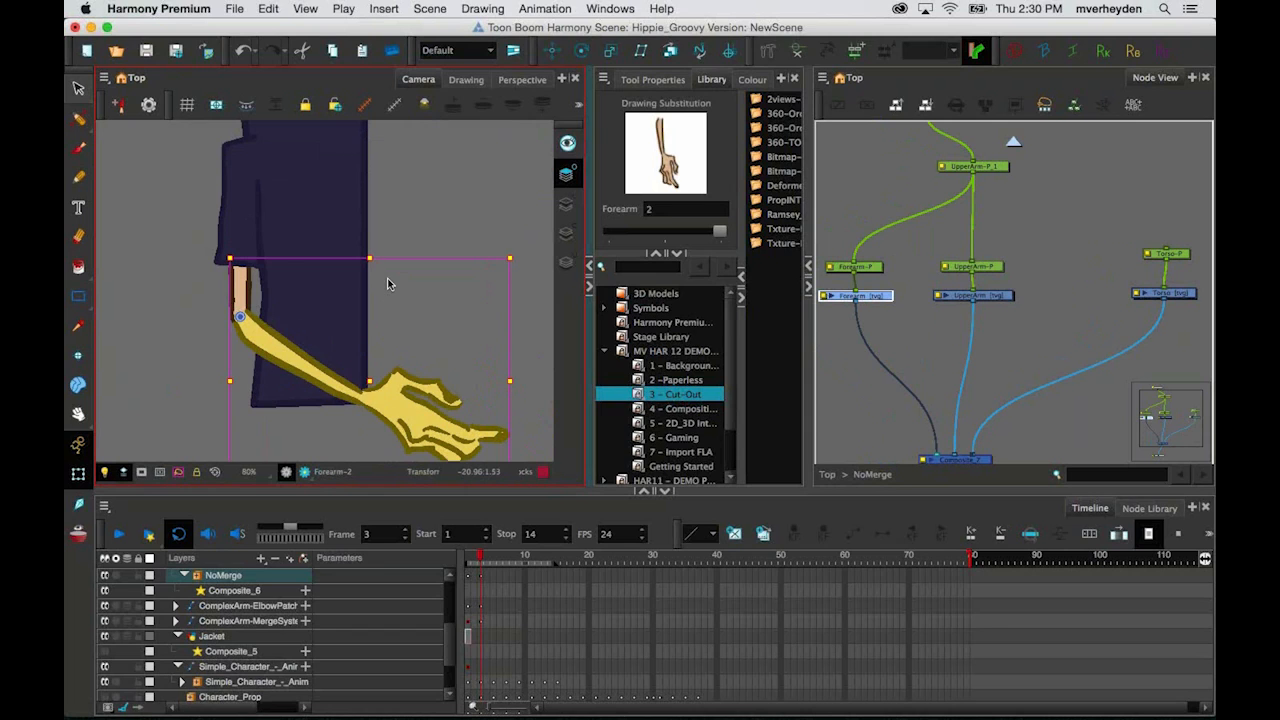
key(alt+Down)
click(428, 232)
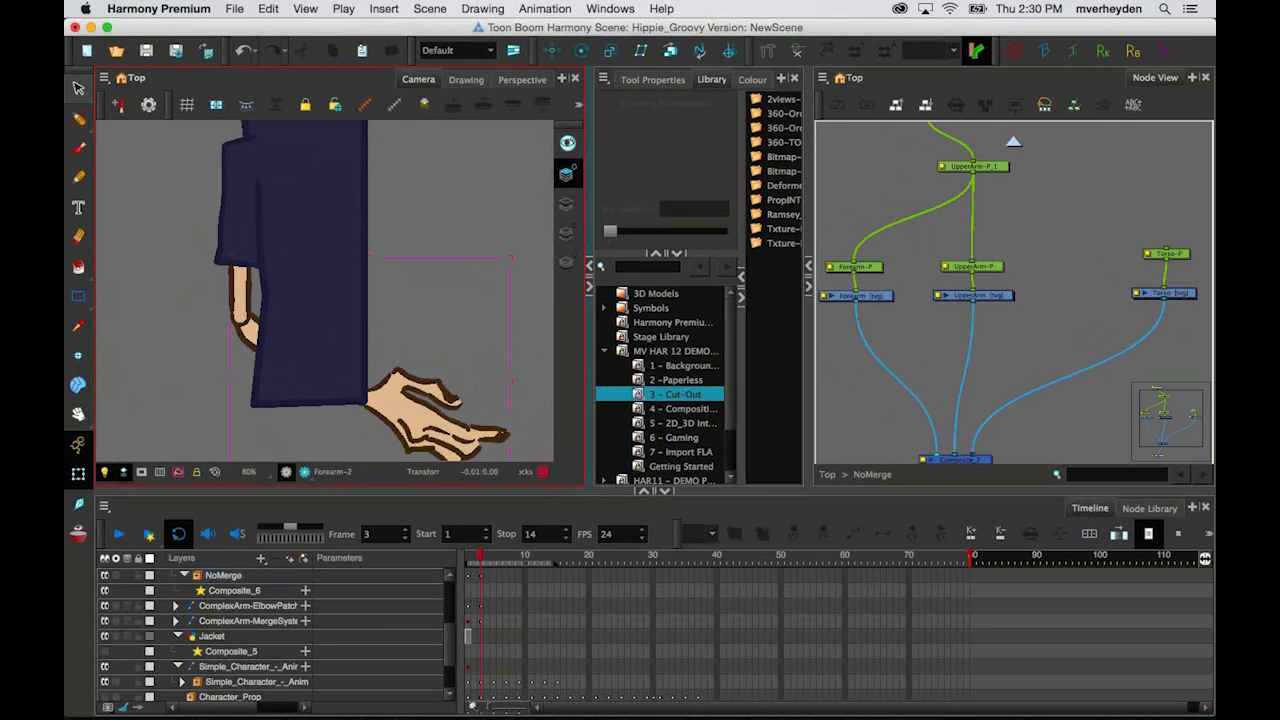
Step: Examine the elbow overlap between the UpperArm and Forearm drawings up close, including the forearm's line contours with the Select tool
scroll(244, 328, up, 3)
scroll(244, 328, up, 3)
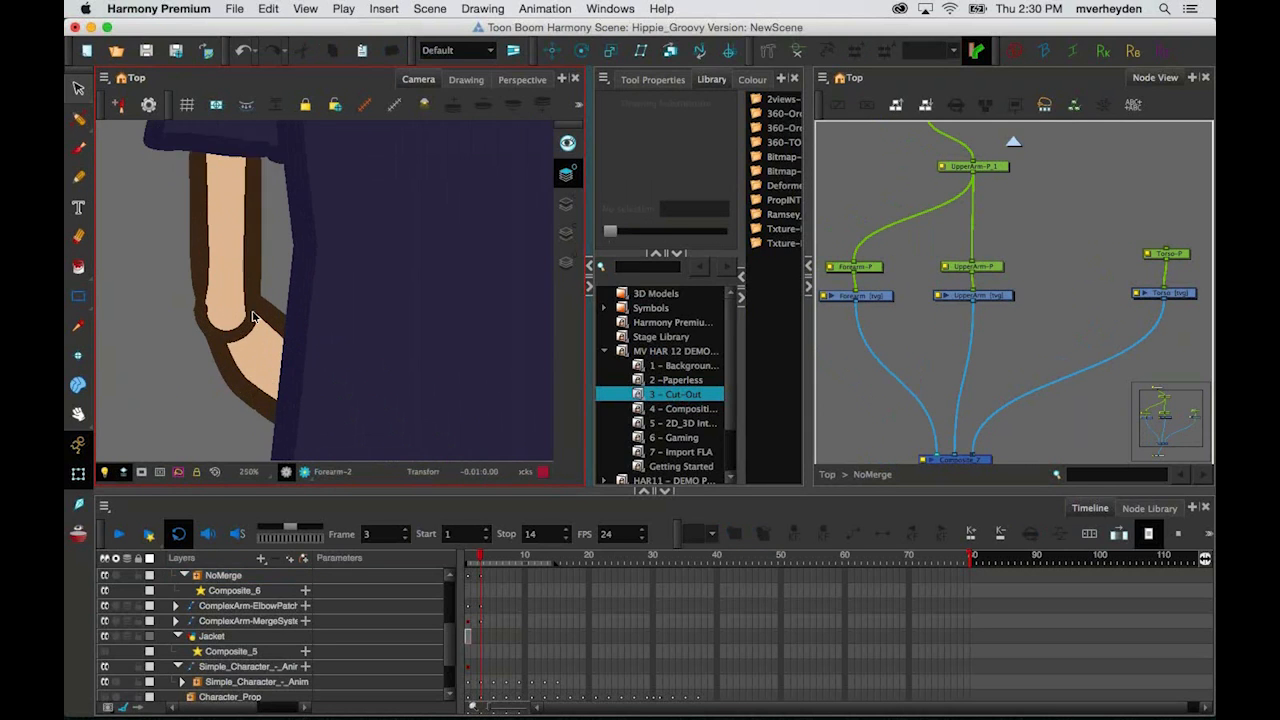
click(228, 278)
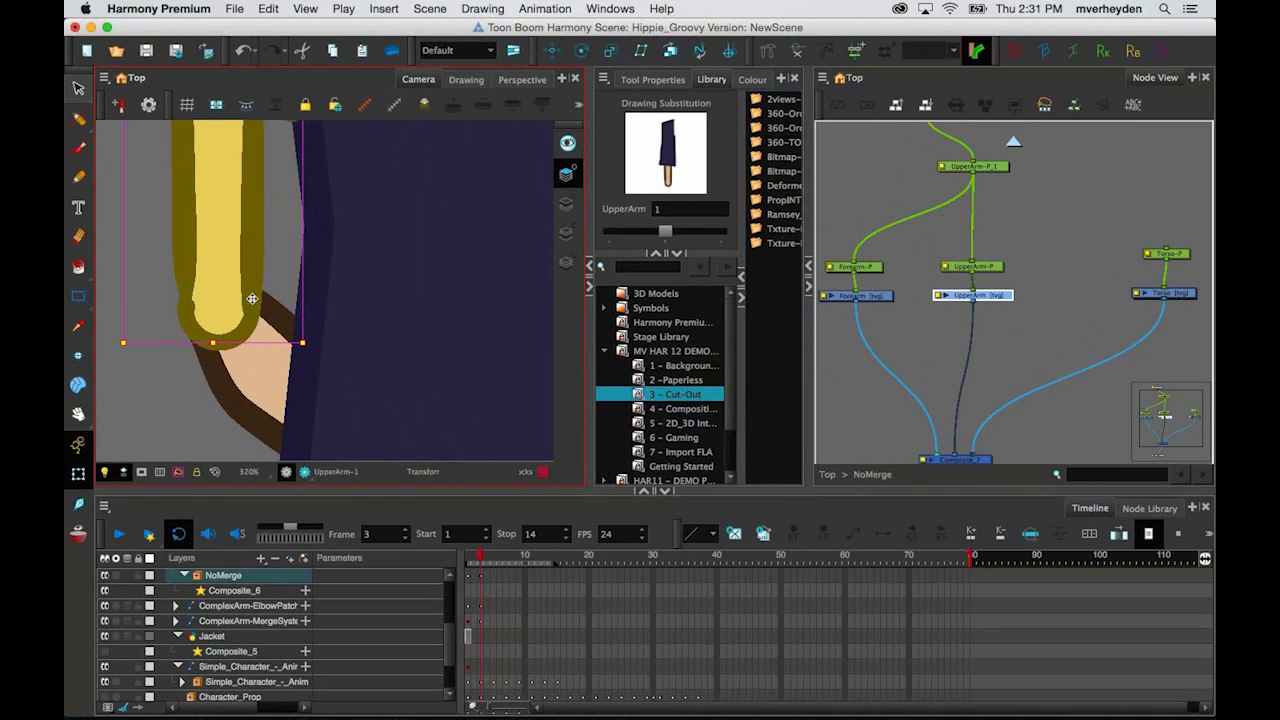
click(270, 332)
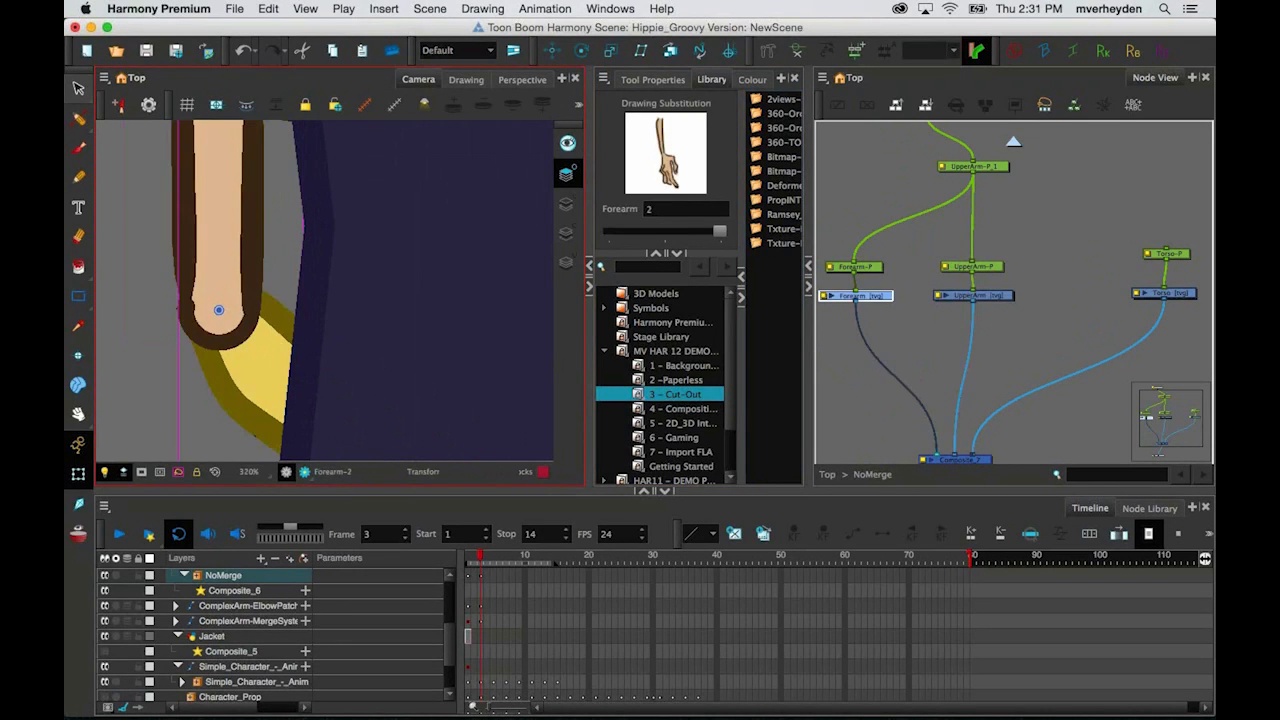
click(79, 92)
key(l)
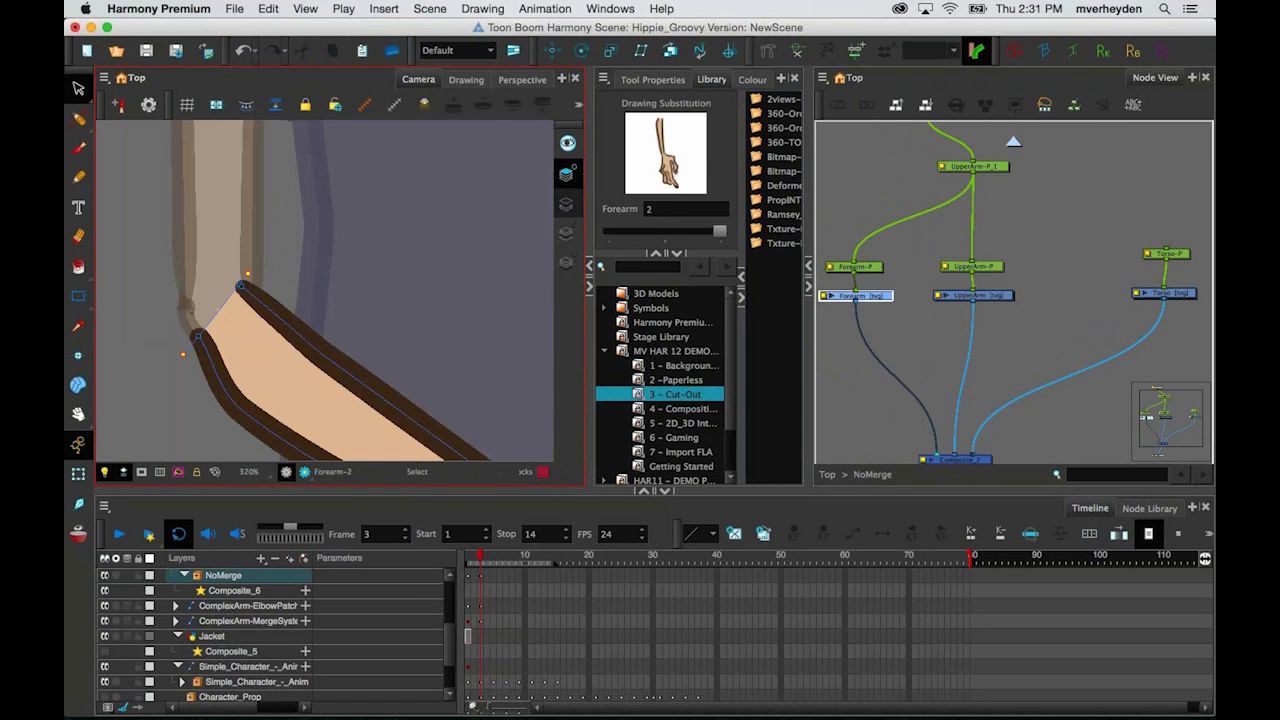
click(79, 474)
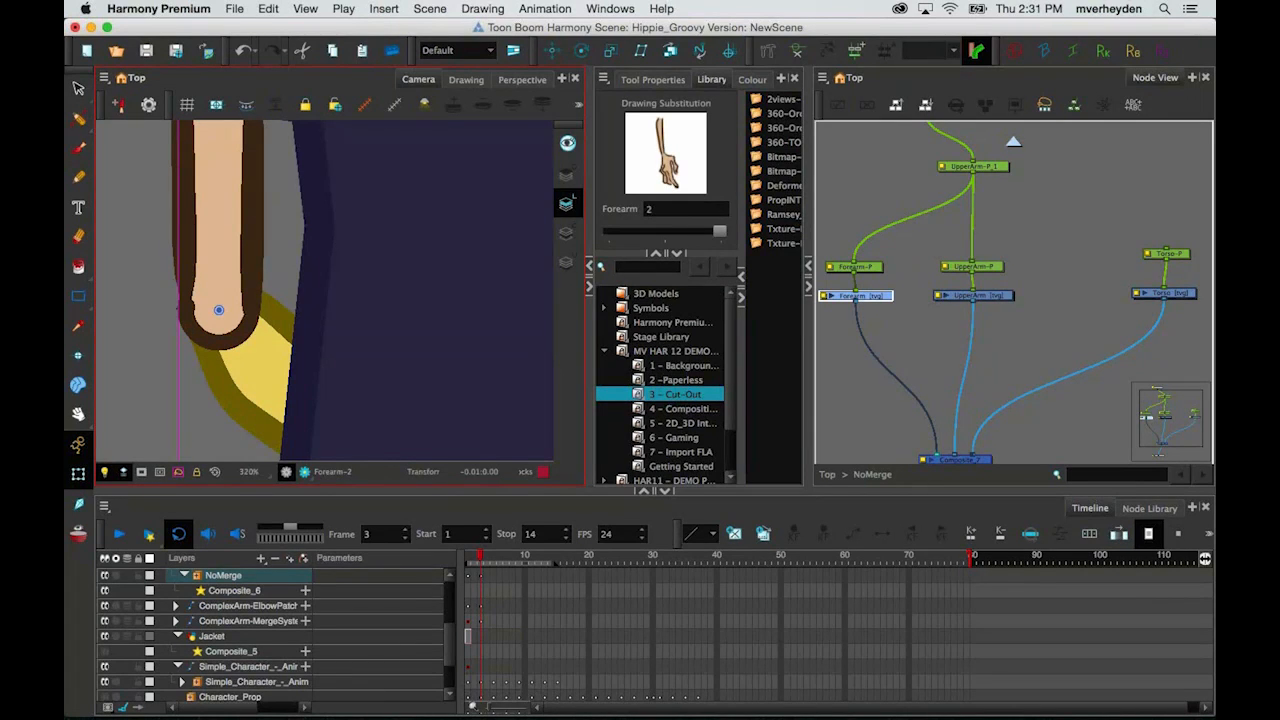
Step: Select the upper arm, swap its drawing substitution to UpperArm 2 and deselect it
key(1)
key(1)
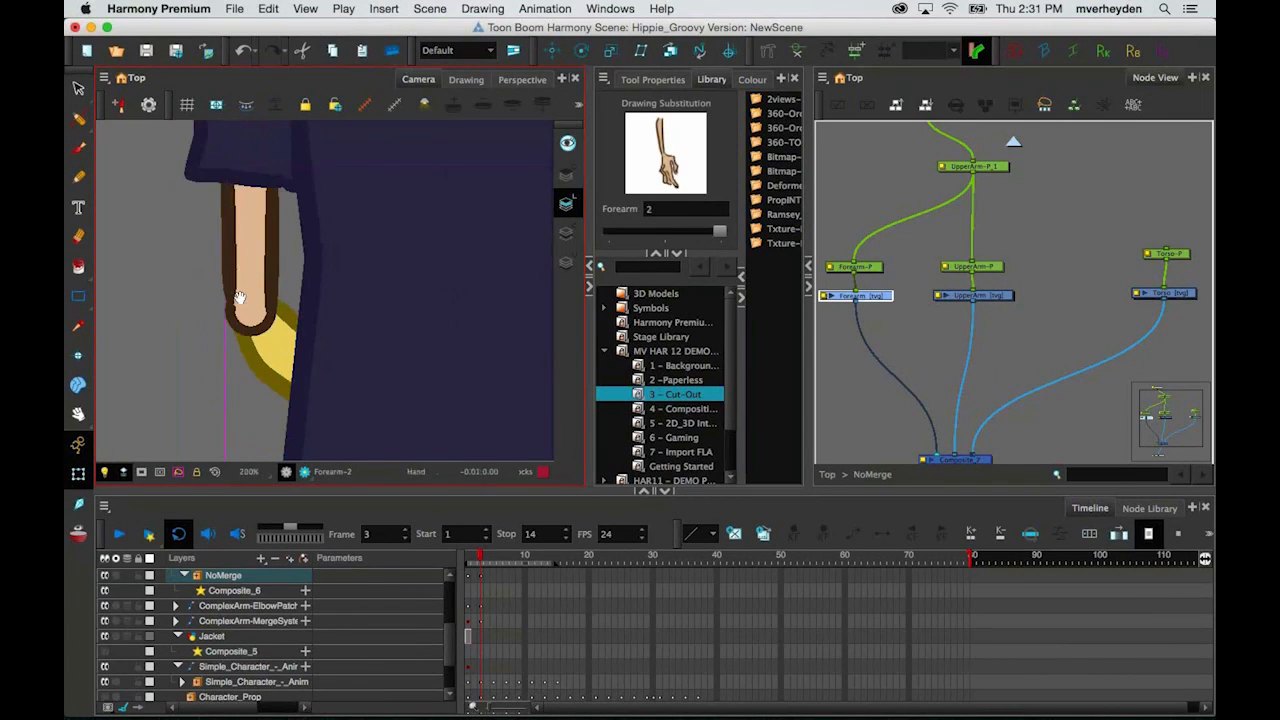
drag(240, 297, 190, 296)
key(1)
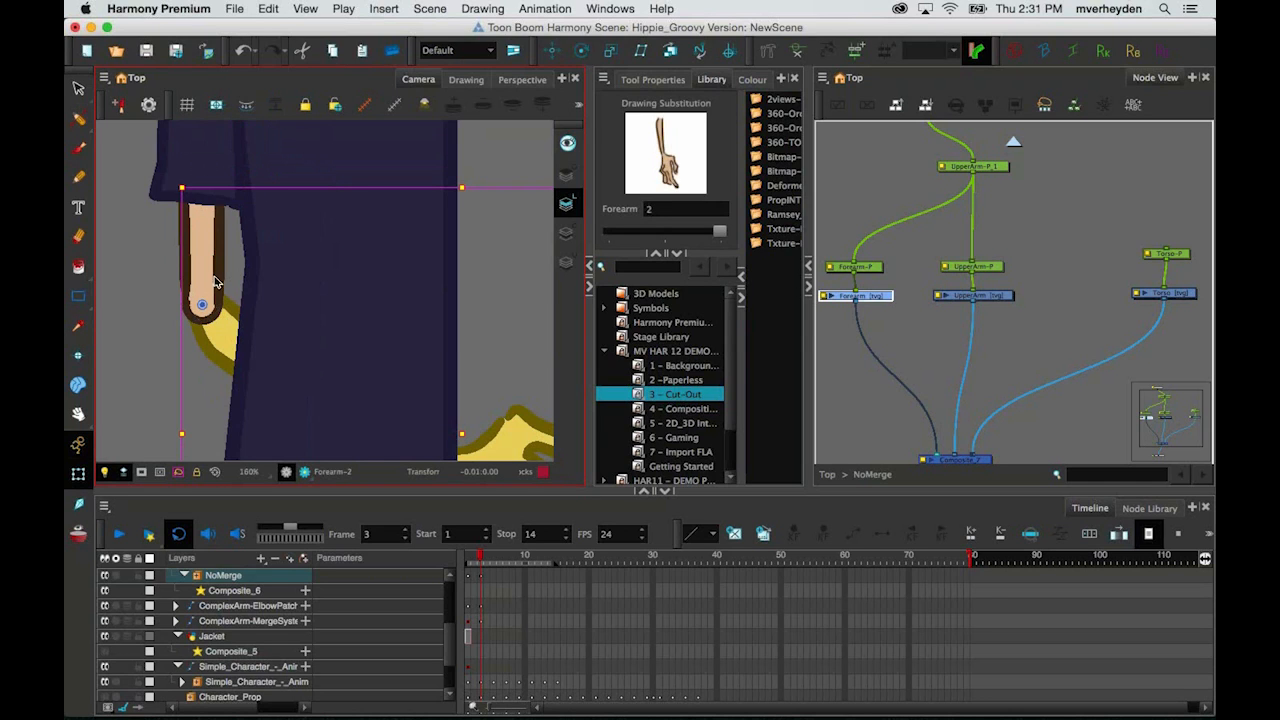
click(218, 320)
drag(665, 231, 716, 249)
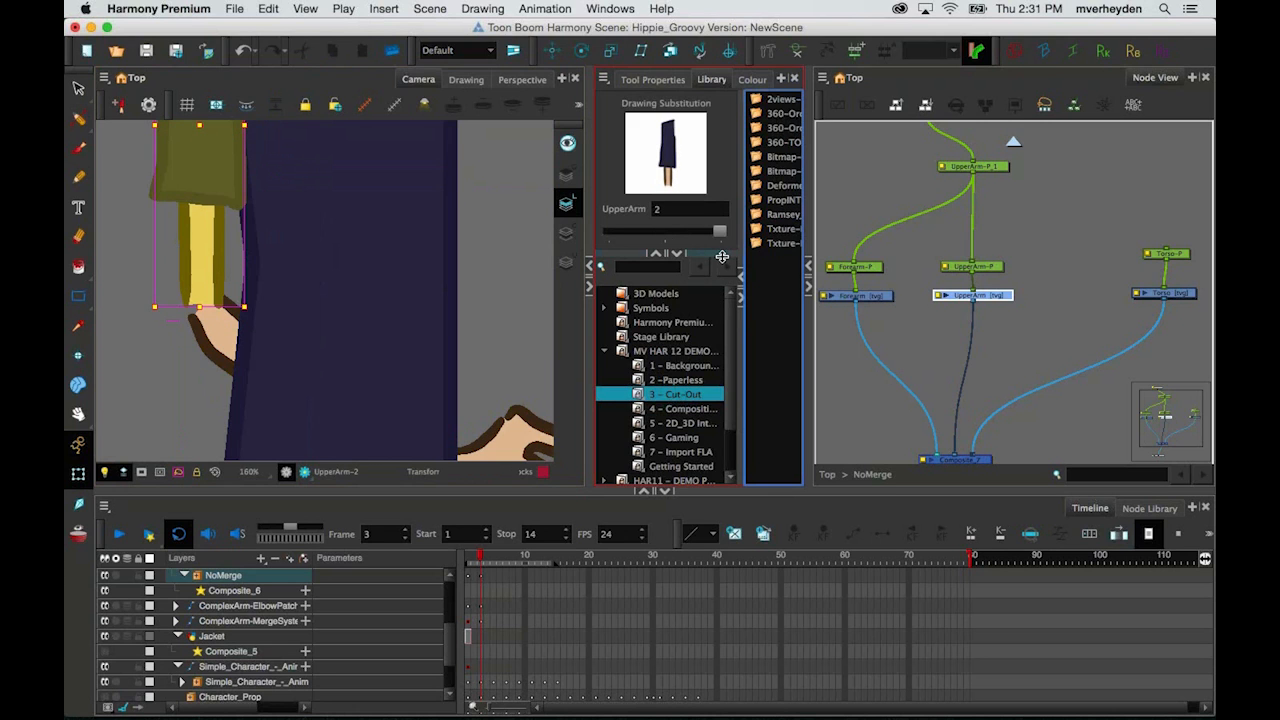
click(177, 351)
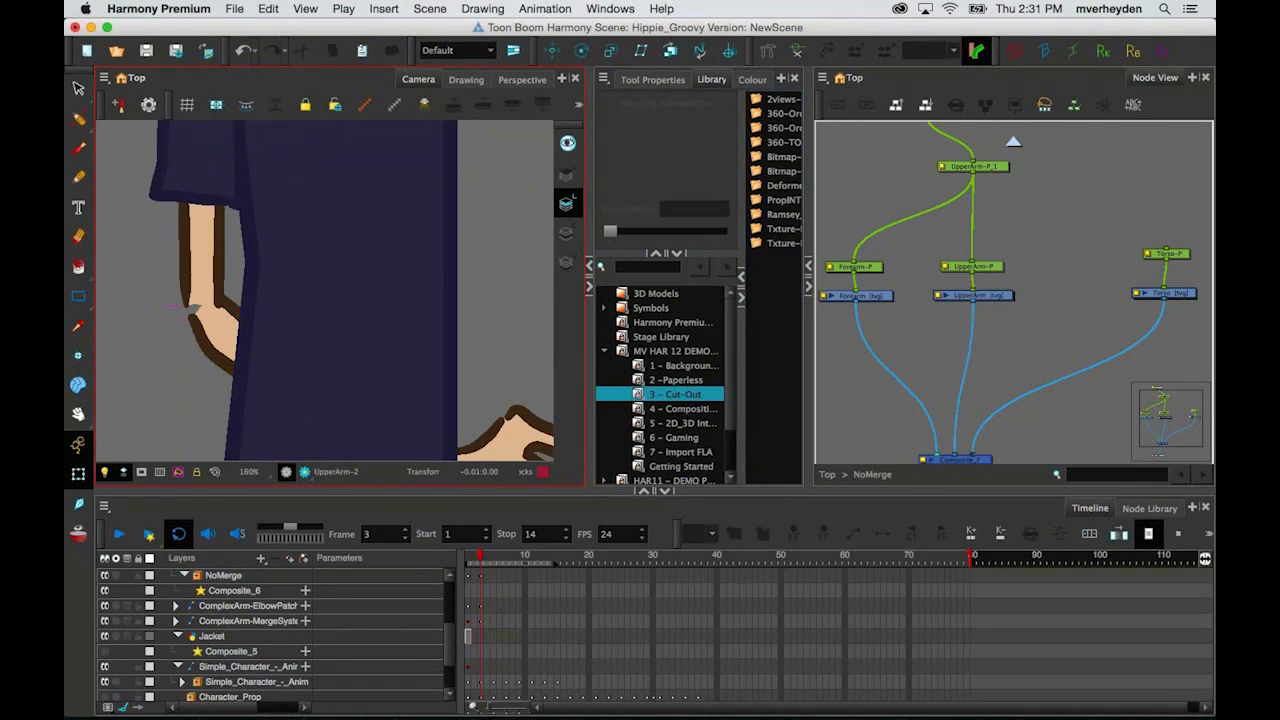
Step: Switch the forearm's drawing substitution to drawing 1 to close the gap at the elbow
scroll(192, 312, up, 3)
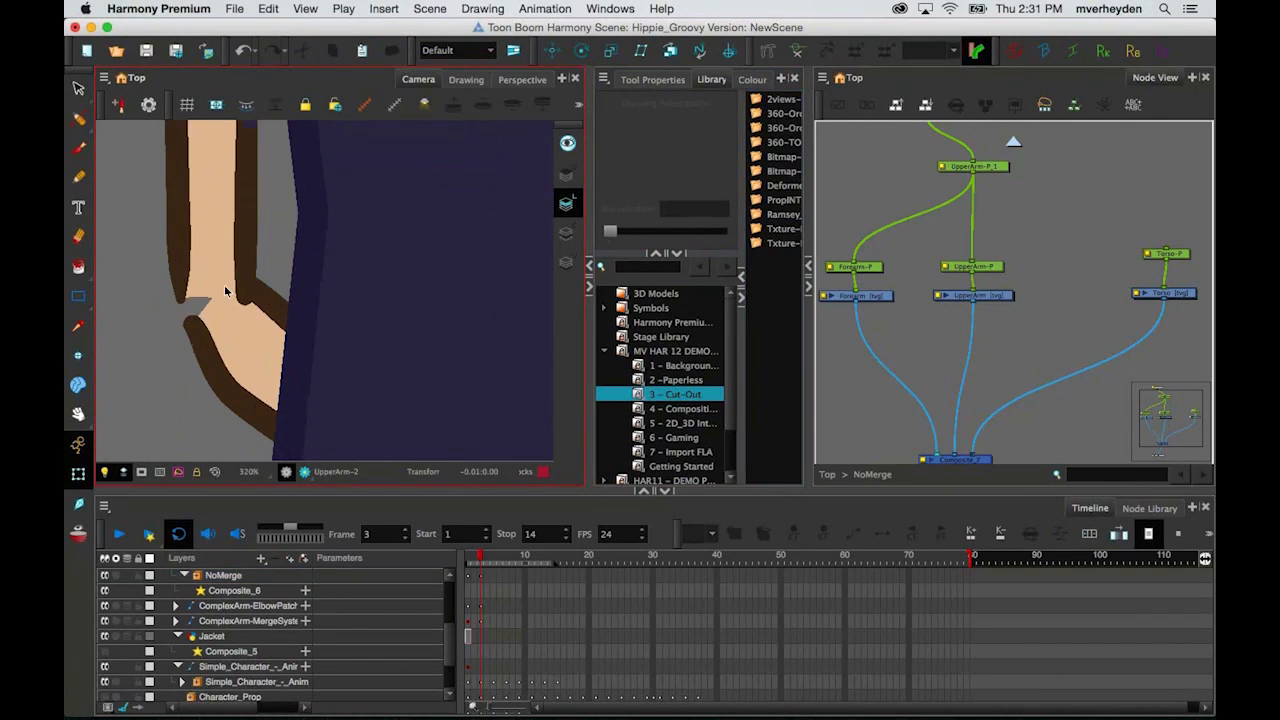
scroll(226, 291, up, 1)
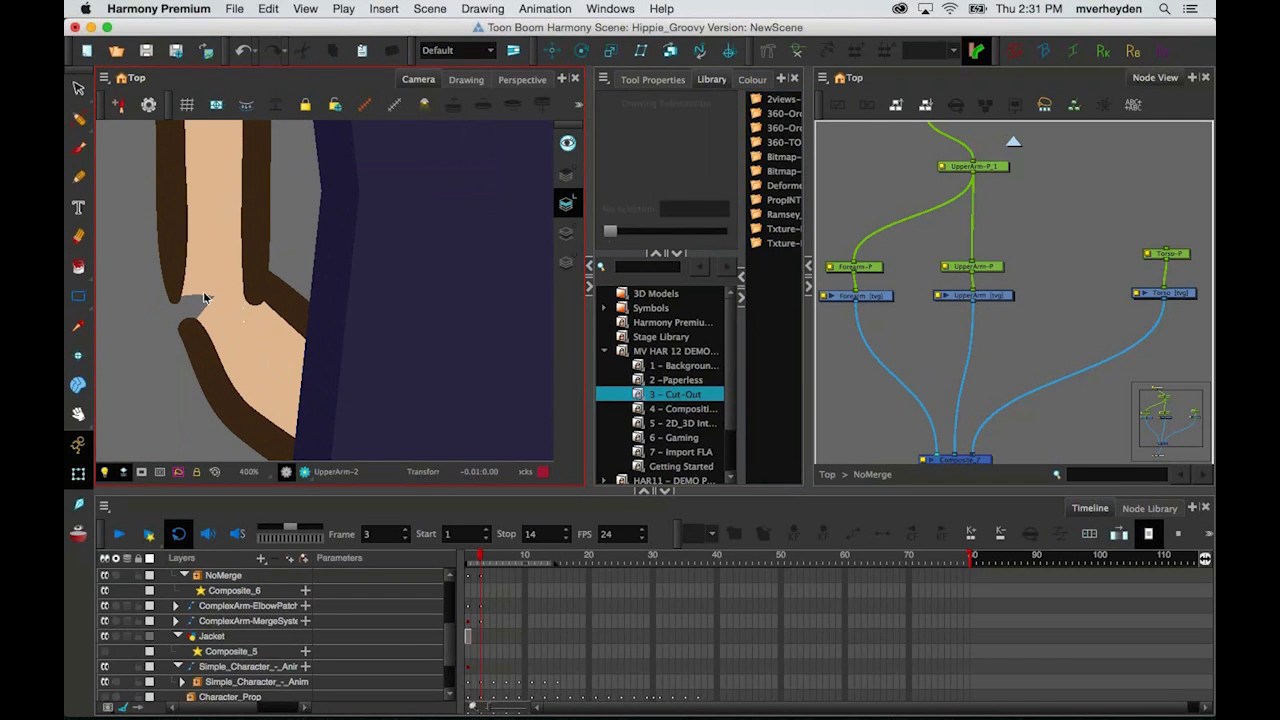
click(213, 348)
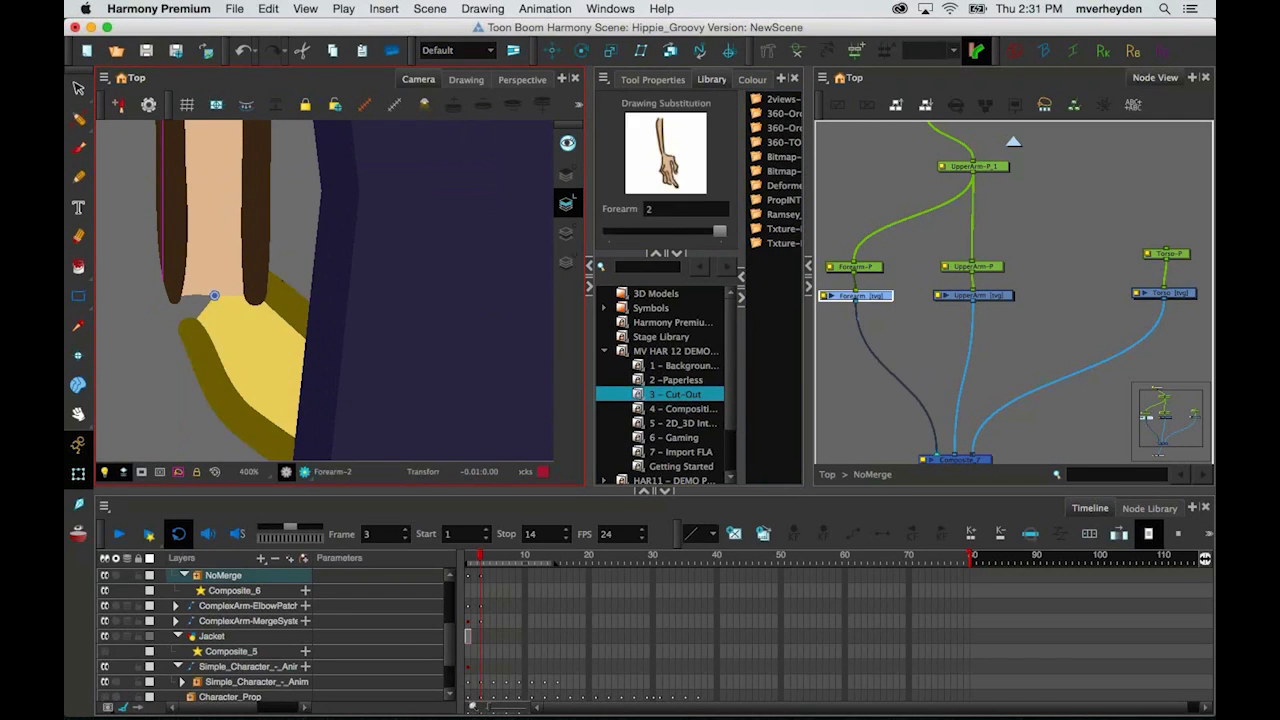
click(667, 236)
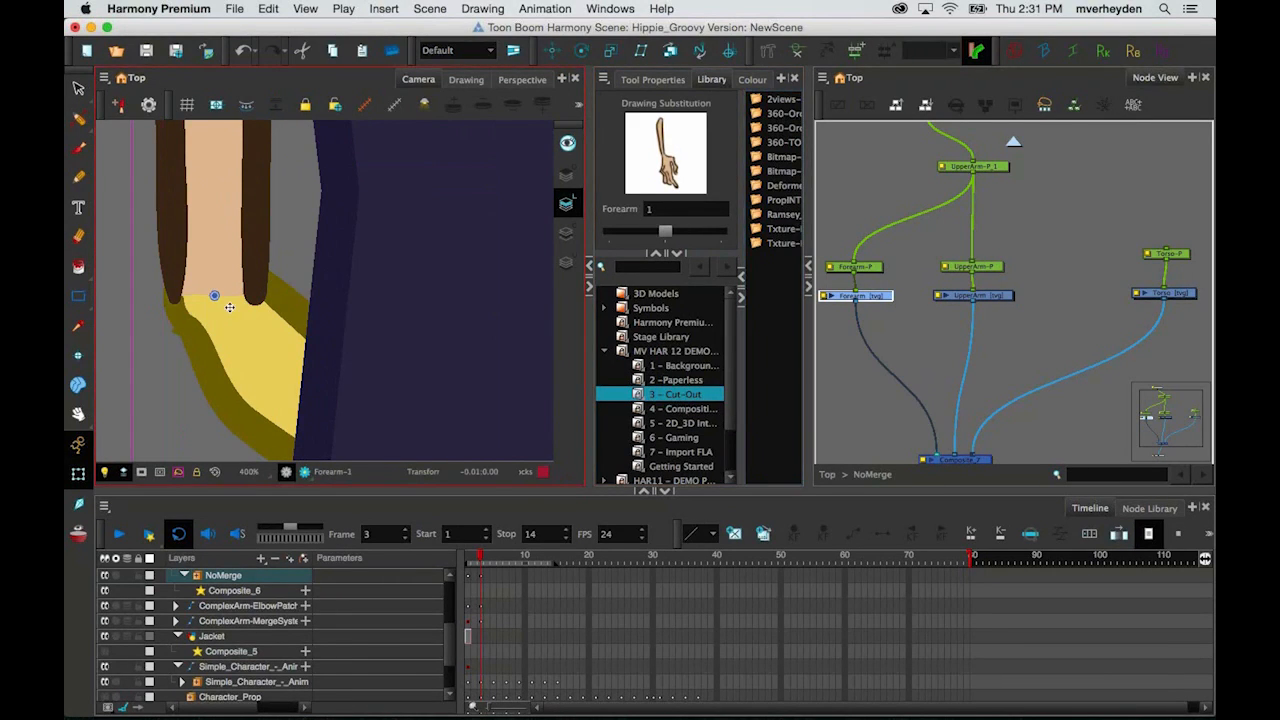
Step: Rotate the forearm about the elbow so the hand points further downward, and deselect it
scroll(229, 307, down, 3)
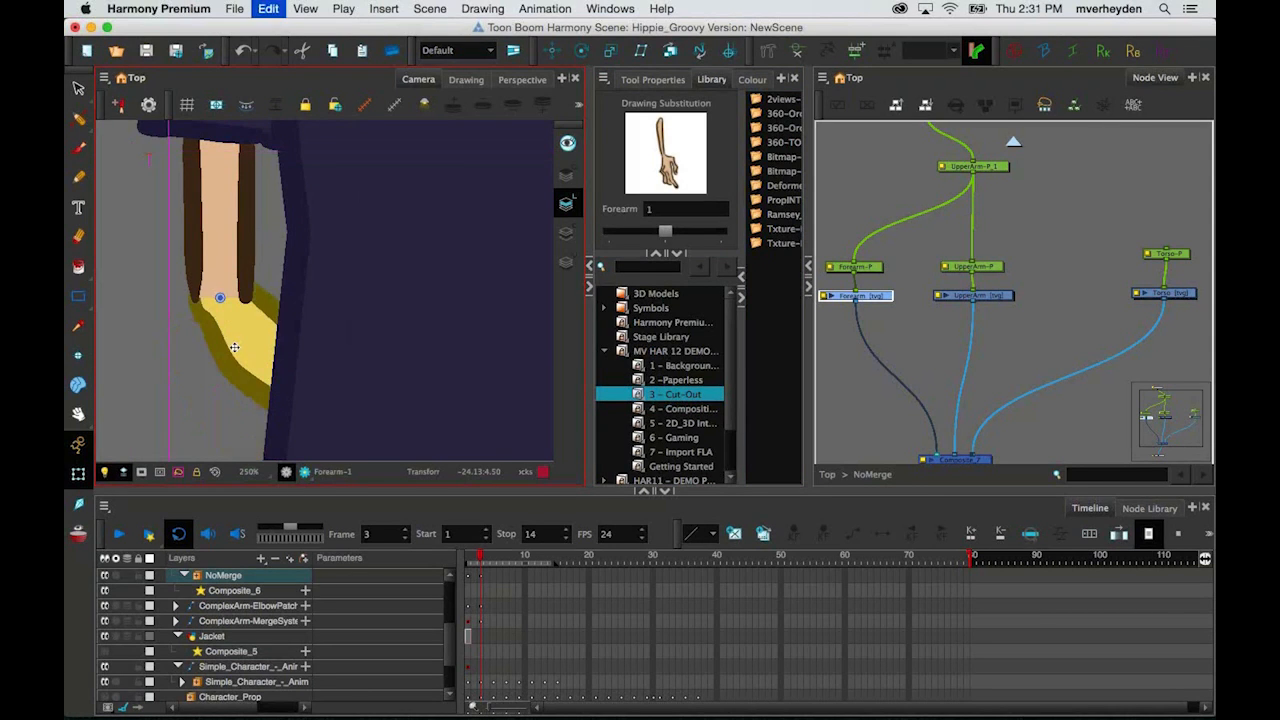
scroll(234, 347, down, 5)
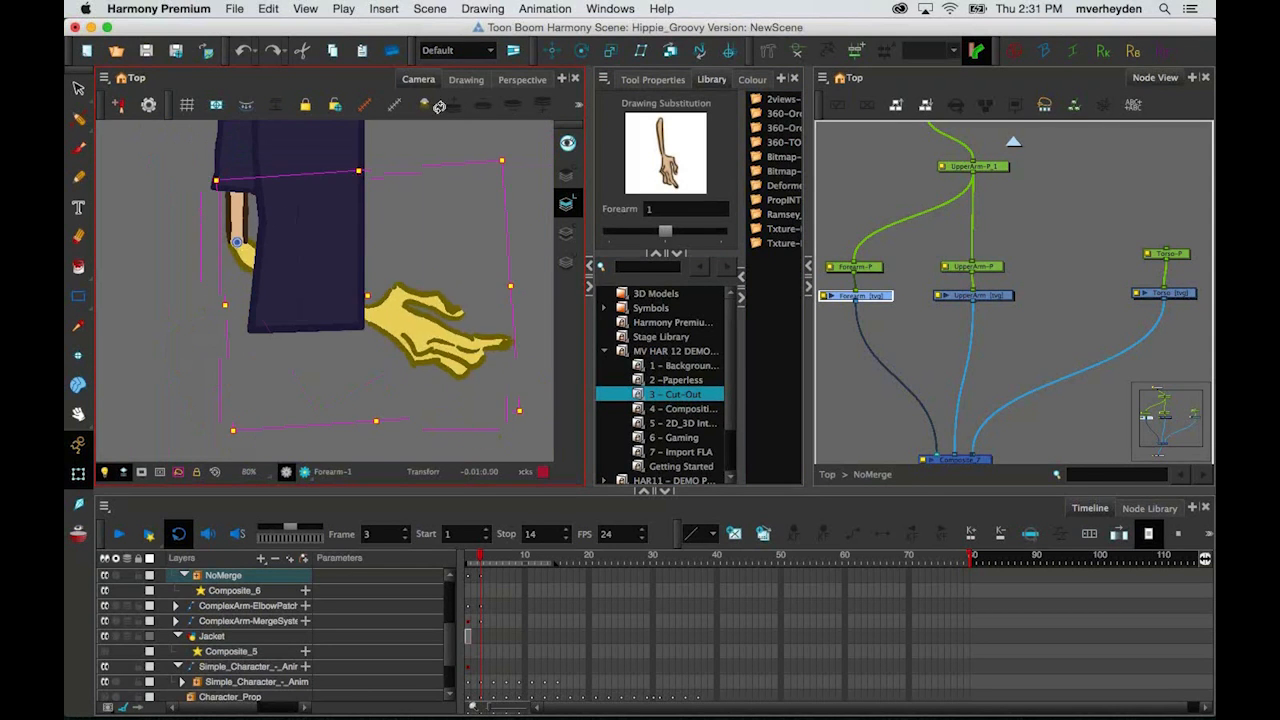
mouse_move(439, 106)
mouse_down()
mouse_move(300, 115)
mouse_move(450, 250)
mouse_move(170, 340)
mouse_move(121, 219)
mouse_move(125, 279)
mouse_move(327, 238)
mouse_up()
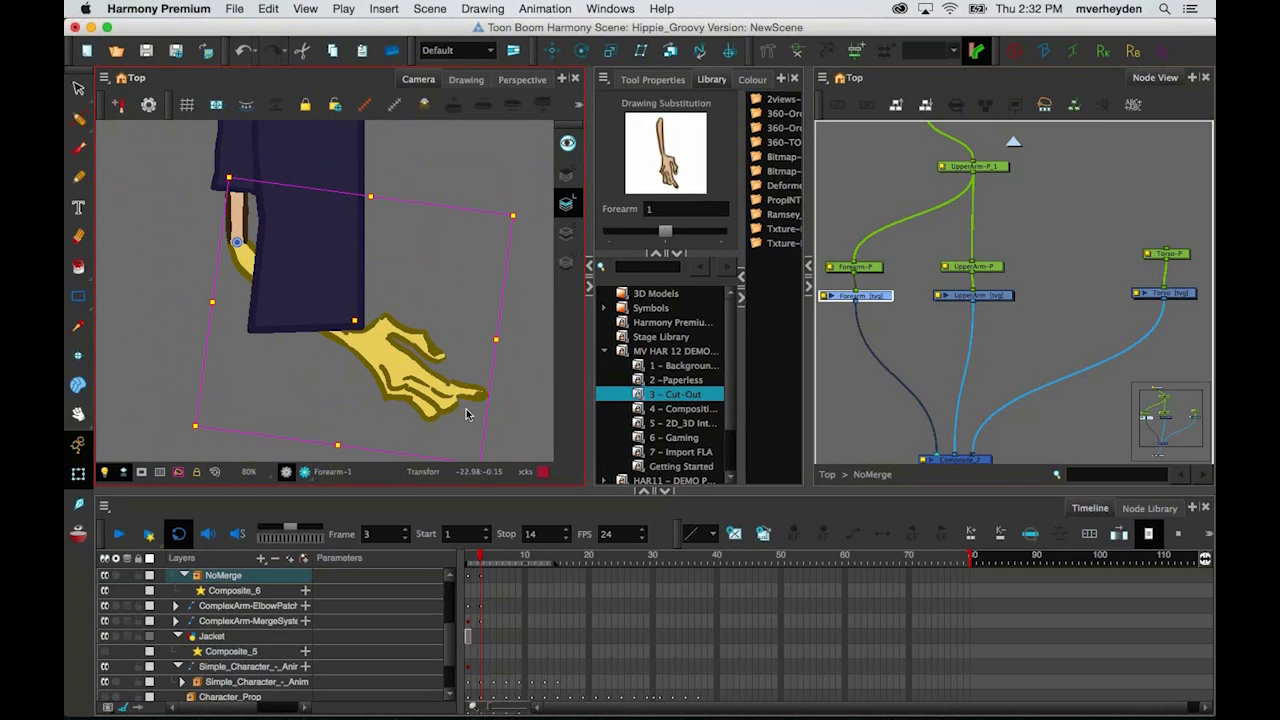
click(518, 418)
scroll(518, 416, down, 2)
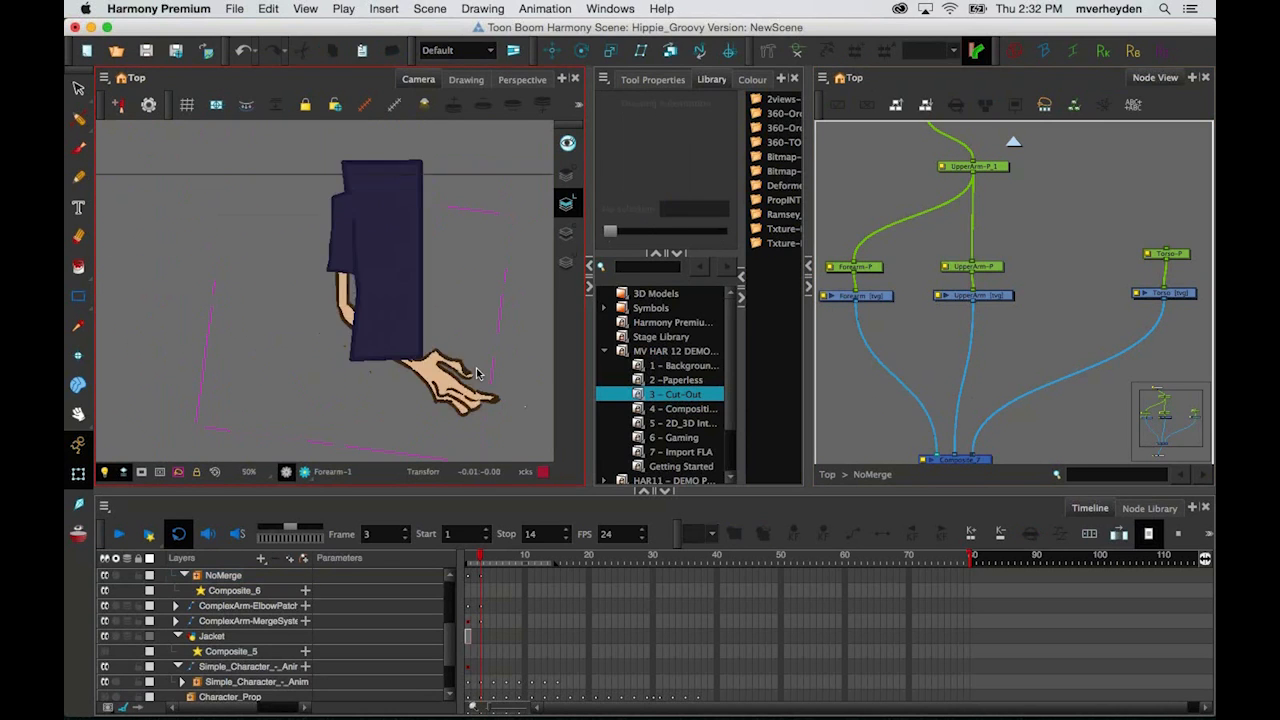
Step: Return from the NoMerge group to the top level of the node network and disable the arm example's nodes
click(827, 476)
scroll(985, 411, down, 4)
drag(1002, 408, 885, 355)
key(d)
click(997, 385)
Step: Enable the disabled node below the simple character group in the ANIMATIONS backdrop and bring the hippie character into view
scroll(1020, 380, down, 2)
drag(1195, 312, 975, 294)
scroll(975, 294, up, 2)
scroll(968, 296, up, 3)
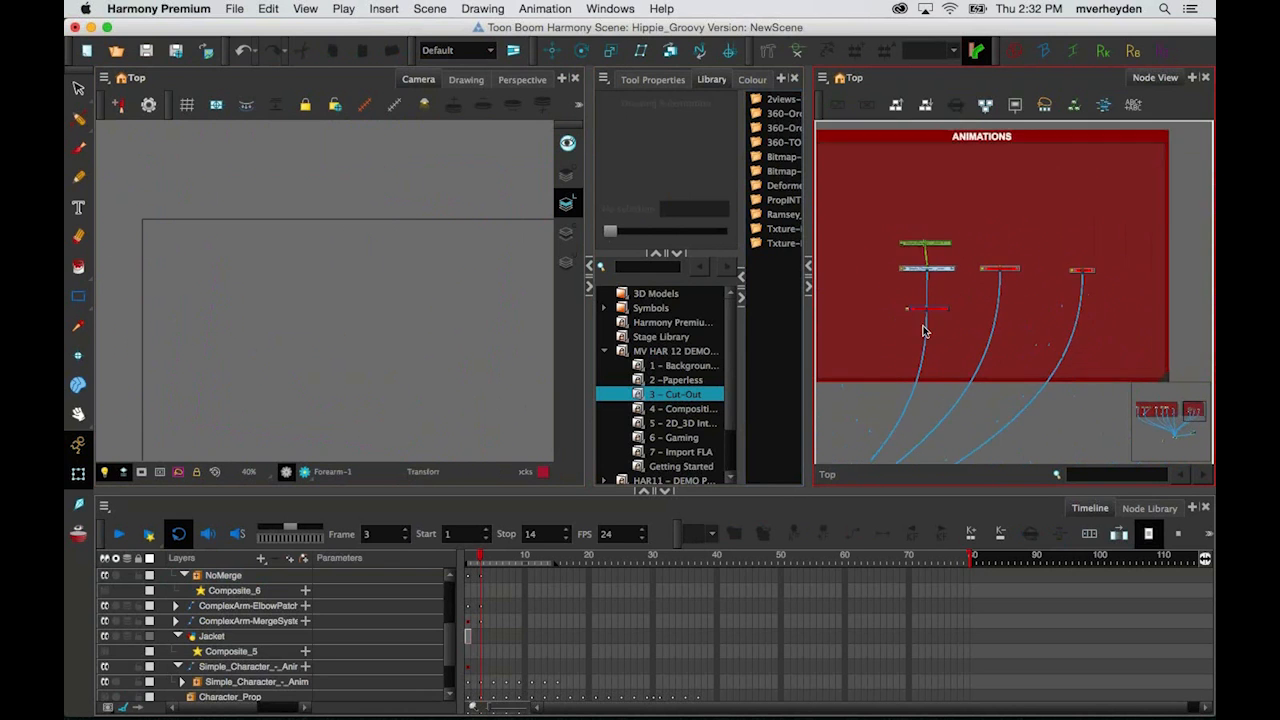
click(924, 306)
key(a)
click(957, 350)
drag(480, 345, 360, 230)
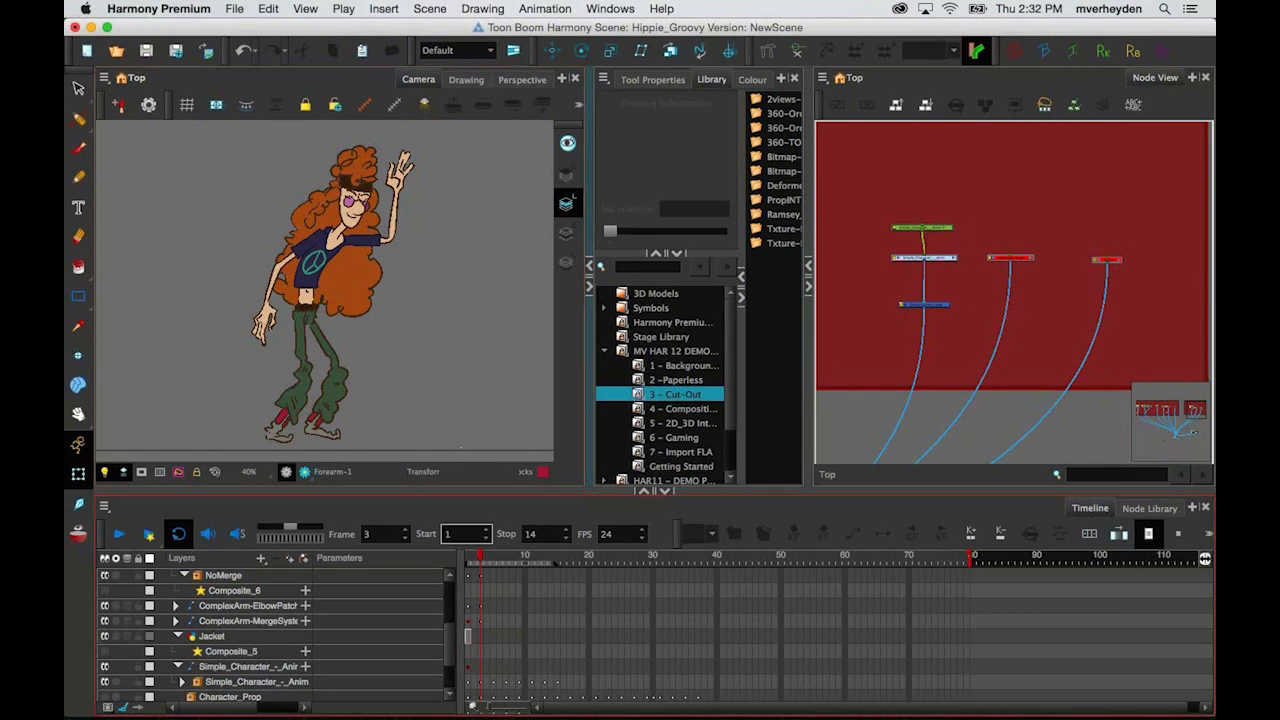
Step: Go to frame 7 and show the deformation controls for the whole character
drag(477, 554, 510, 562)
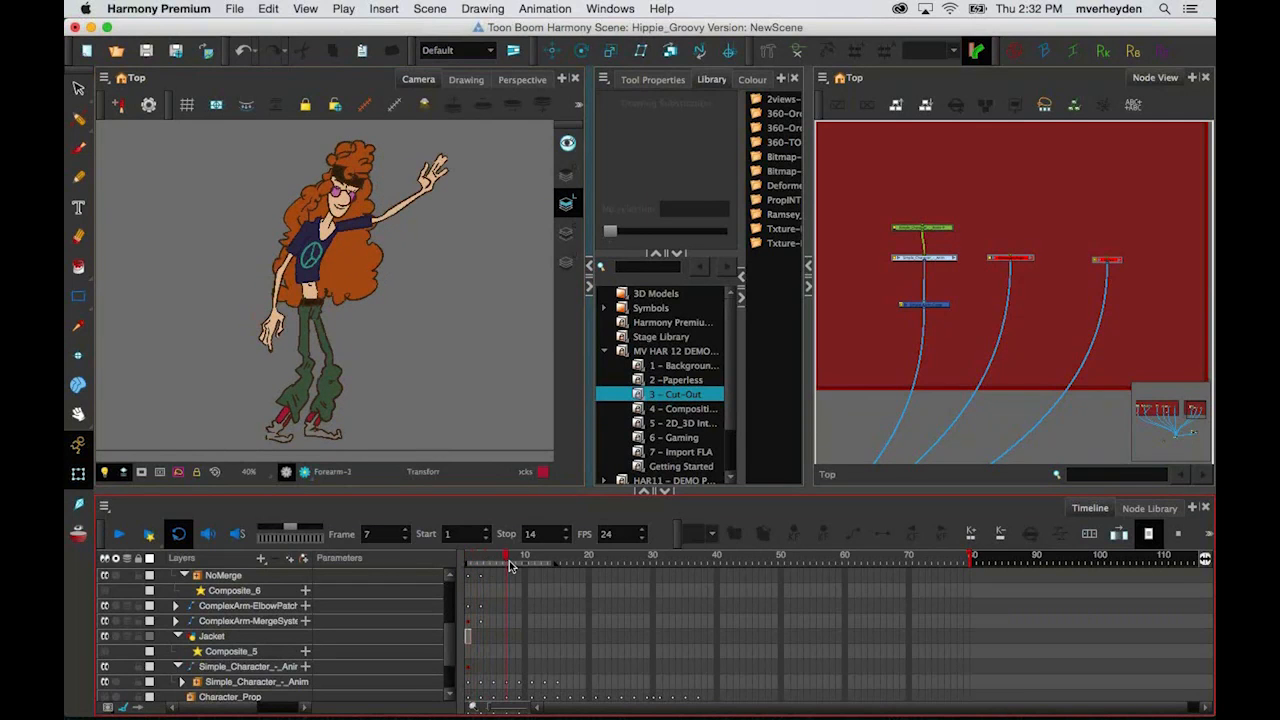
key(super+a)
click(799, 49)
click(498, 248)
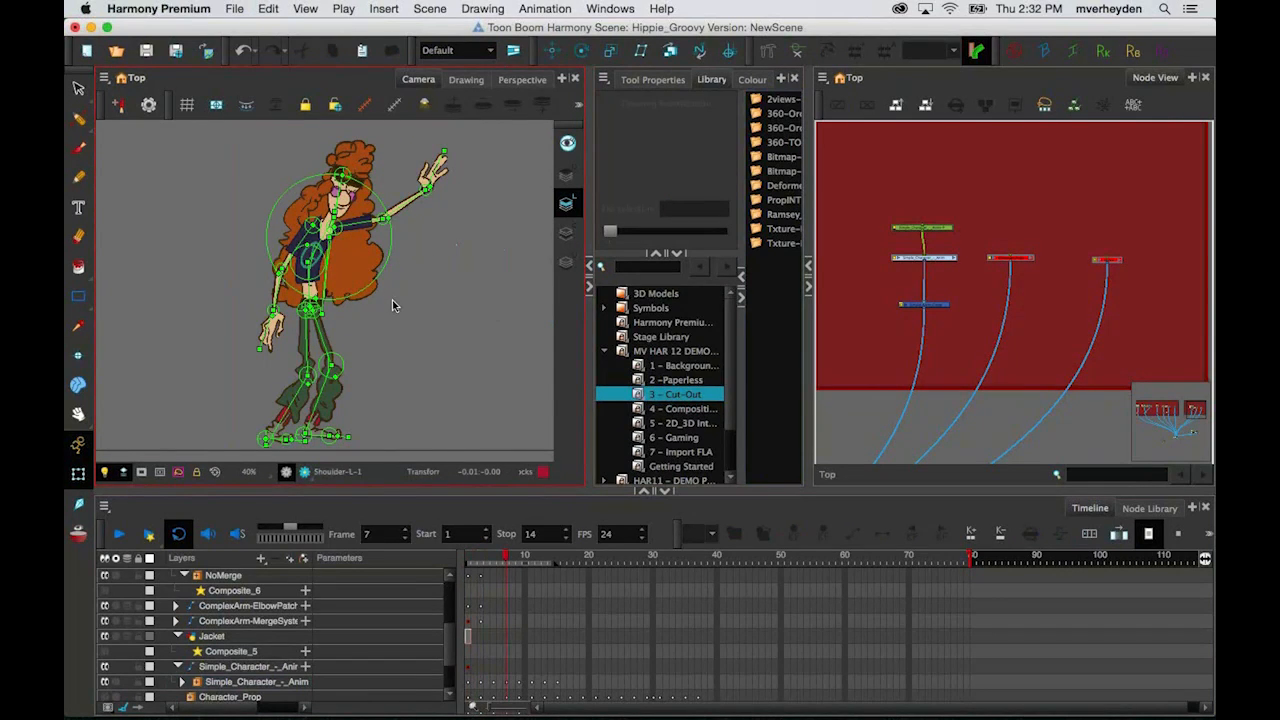
Step: Try bending the character's long hair by moving the lower handle of its deformation chain, and undo it
drag(410, 284, 430, 297)
key(2)
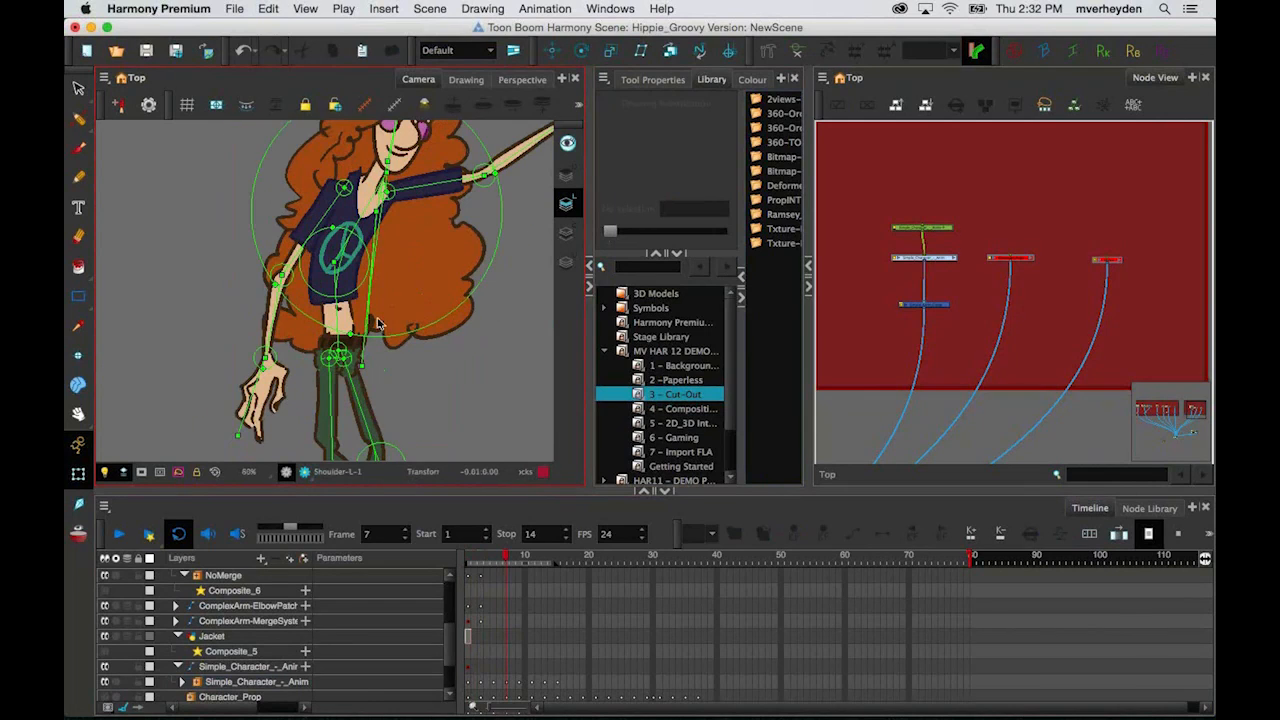
scroll(378, 323, up, 1)
click(364, 352)
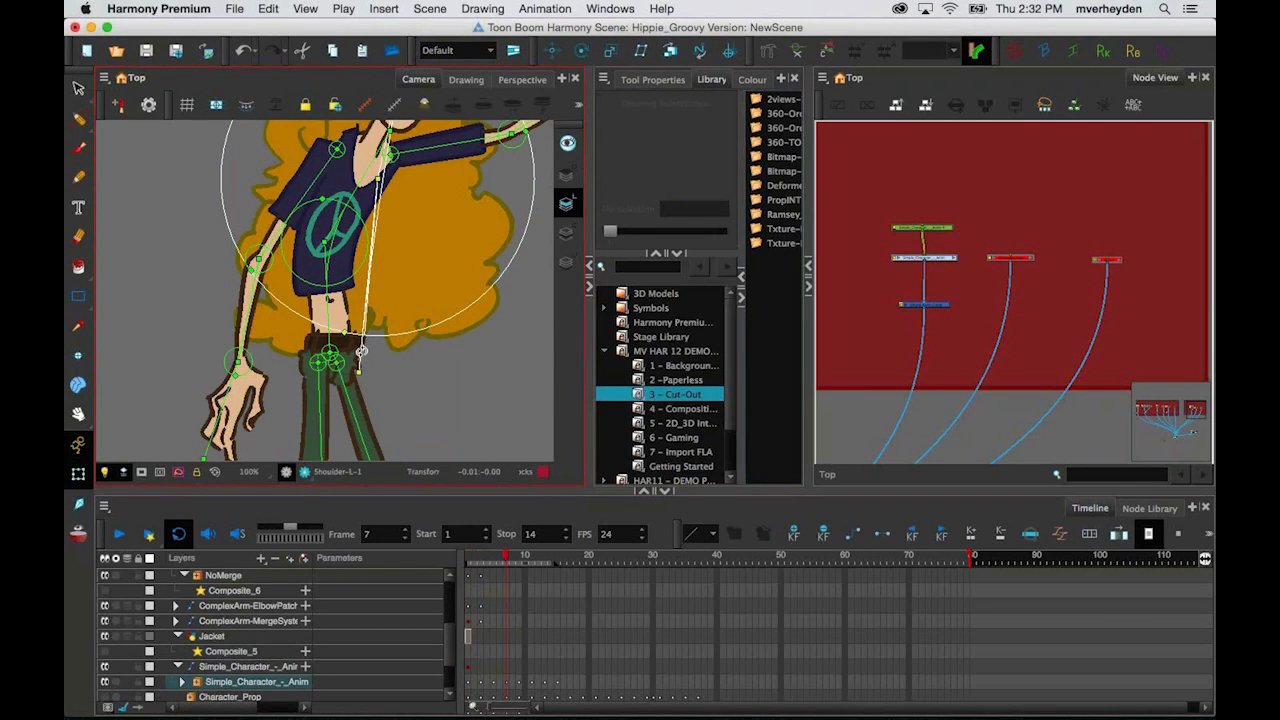
drag(359, 350, 180, 345)
key(super+z)
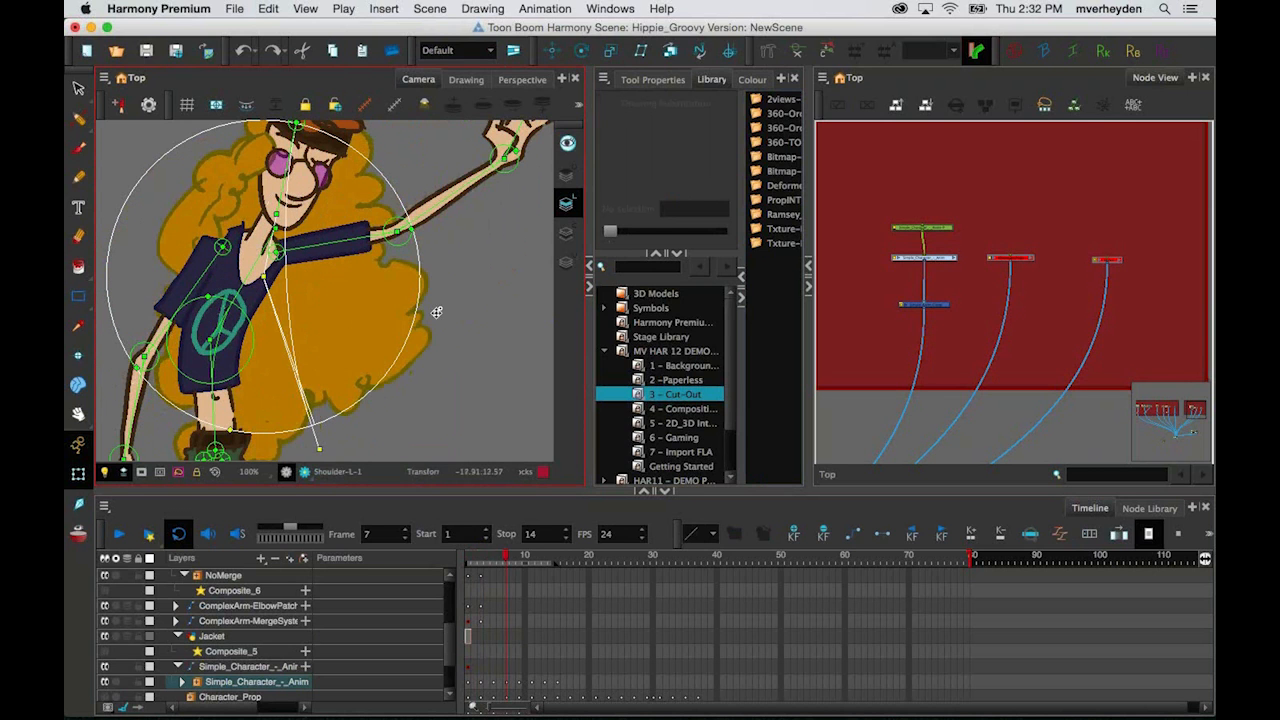
key(super+z)
Step: Hide all deformation controls on the character
click(453, 328)
key(1)
key(1)
key(1)
drag(432, 357, 488, 333)
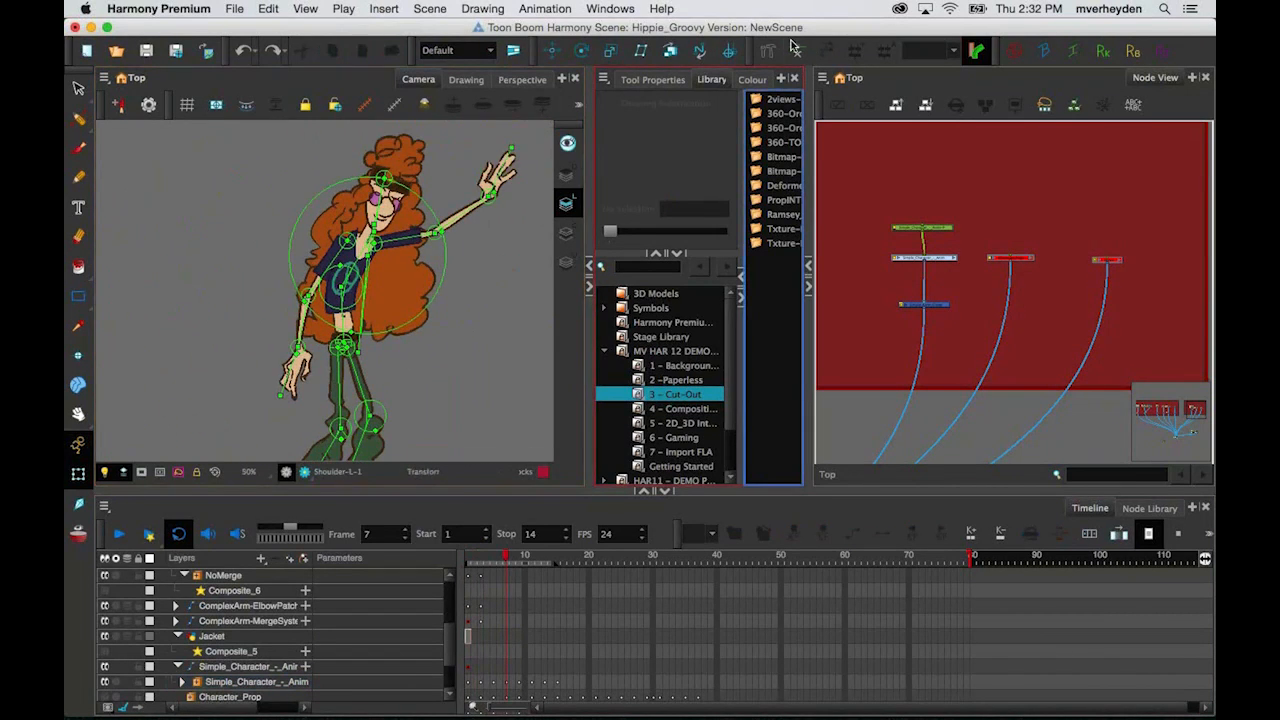
click(796, 50)
mouse_move(458, 240)
mouse_down()
mouse_move(463, 323)
mouse_move(413, 286)
mouse_up()
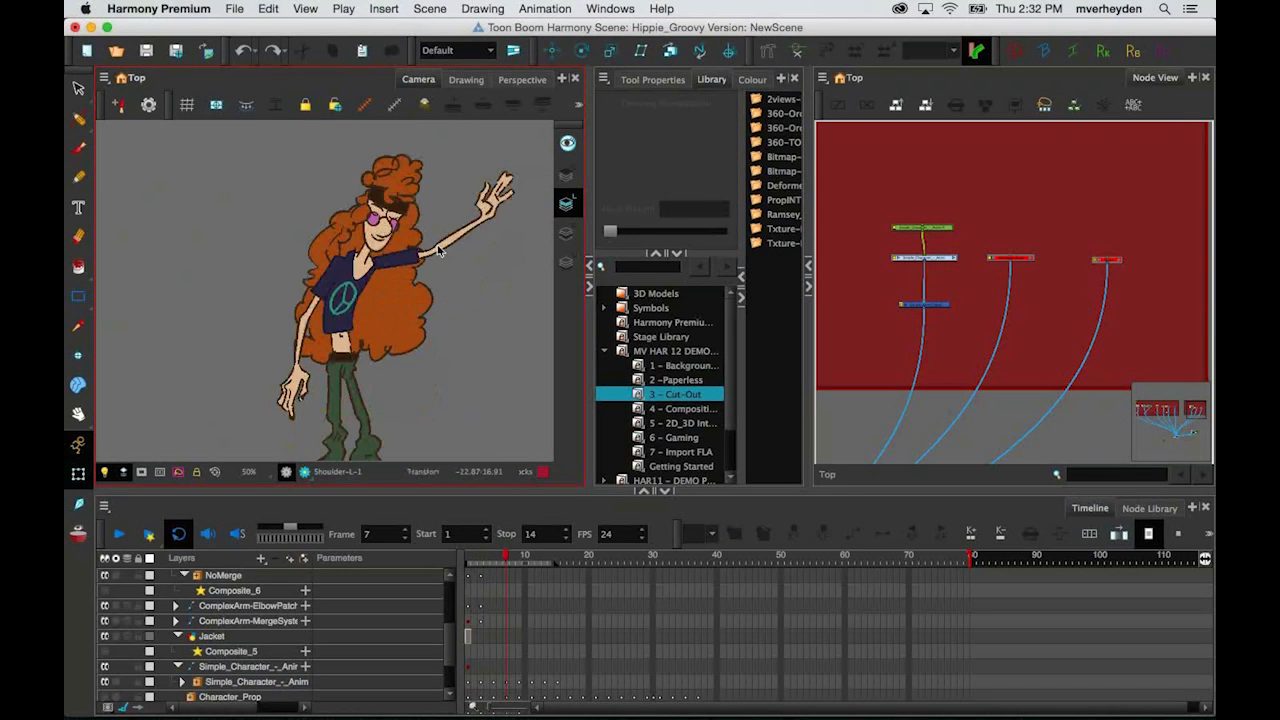
Step: Go to frame 1 and show only the raised arm's deformation controls
click(440, 248)
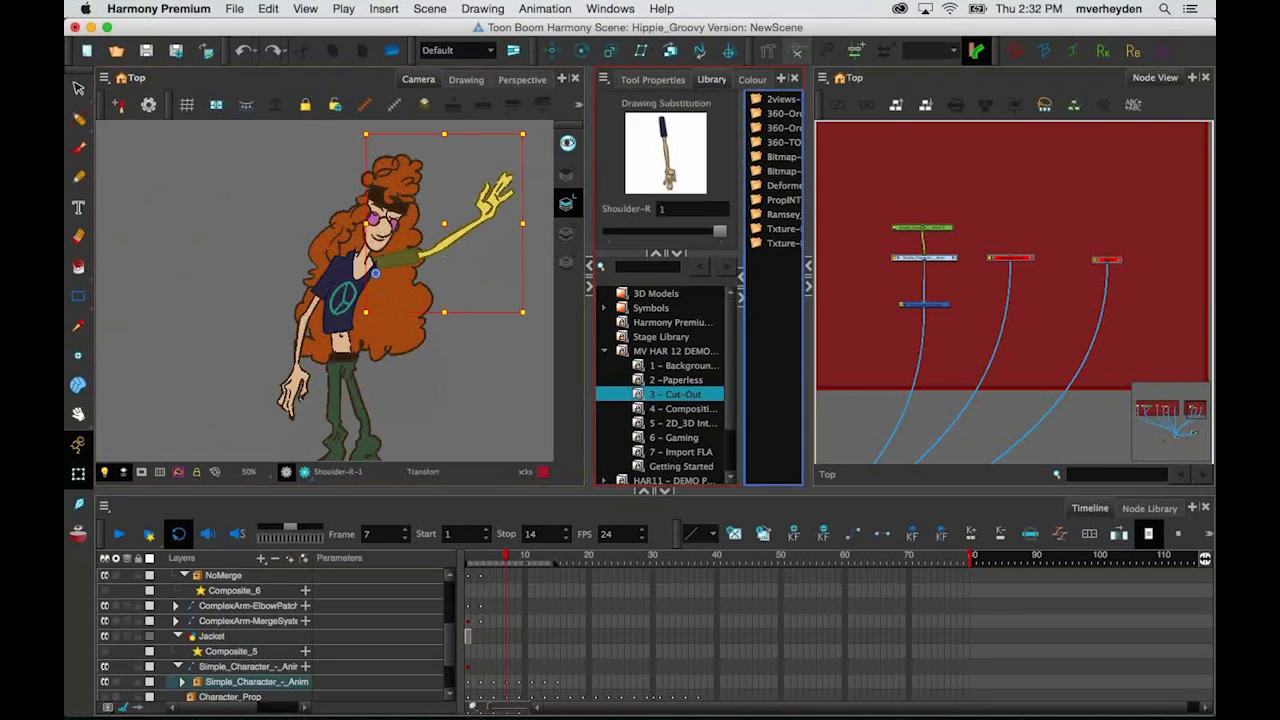
drag(505, 556, 468, 572)
click(480, 405)
scroll(480, 405, down, 2)
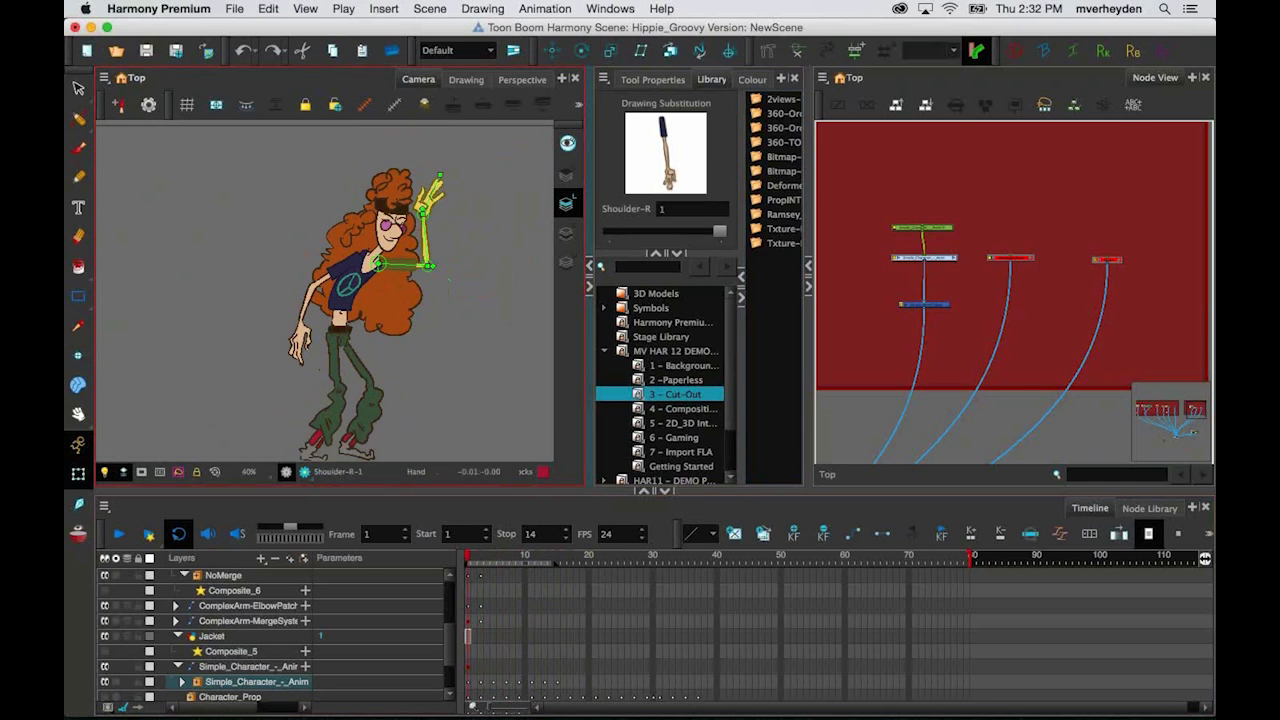
click(407, 387)
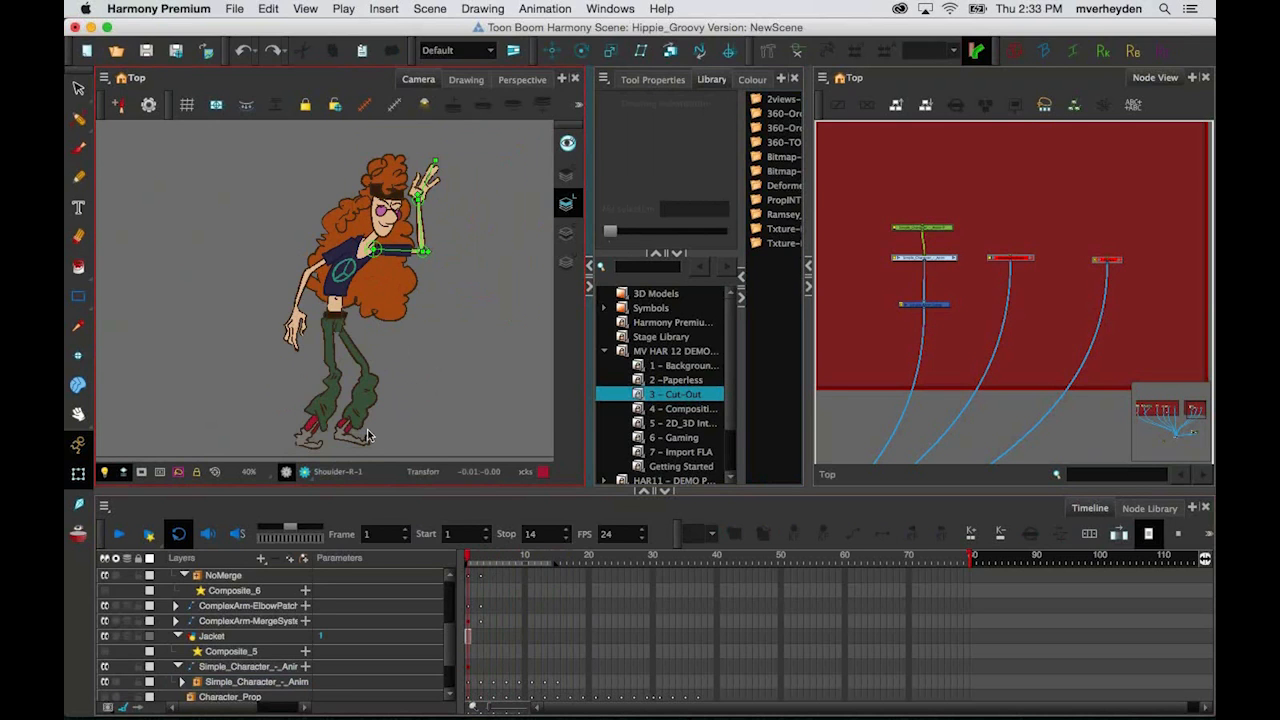
Step: Examine the nose and face up close while scrubbing between frames 1 and 9
scroll(363, 360, up, 3)
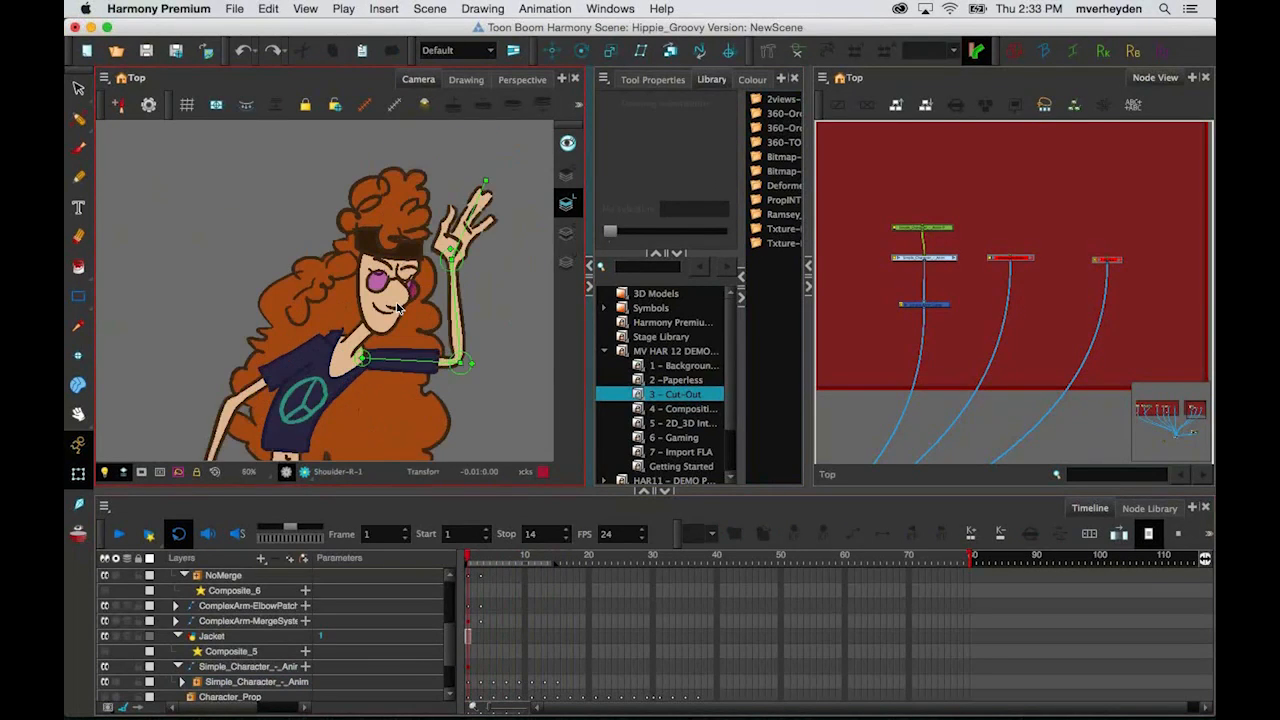
scroll(398, 310, up, 2)
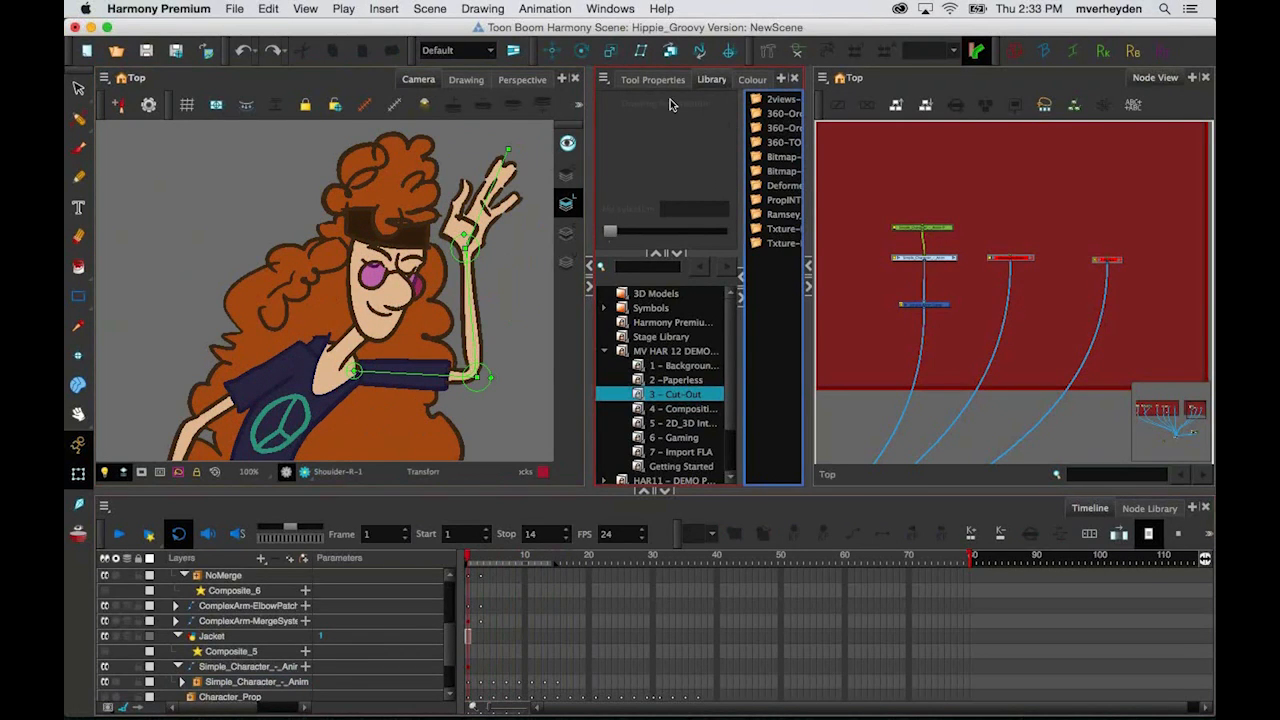
click(378, 383)
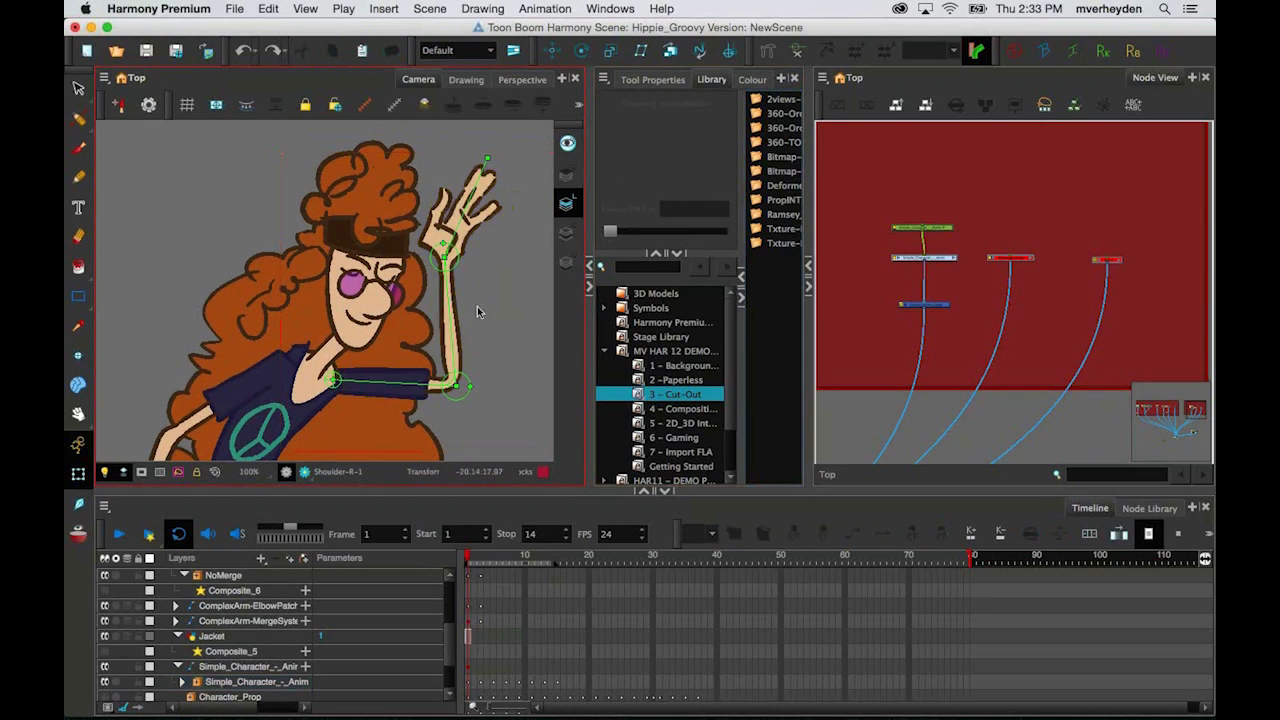
scroll(420, 295, up, 3)
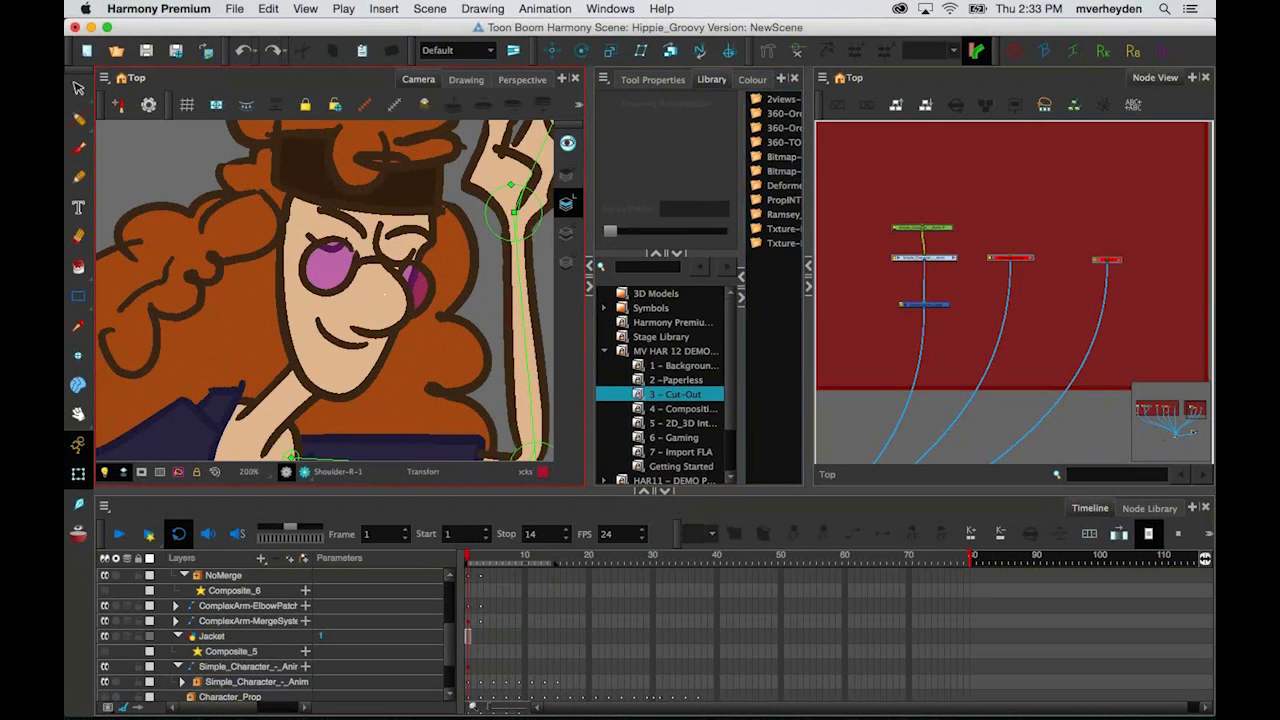
click(395, 315)
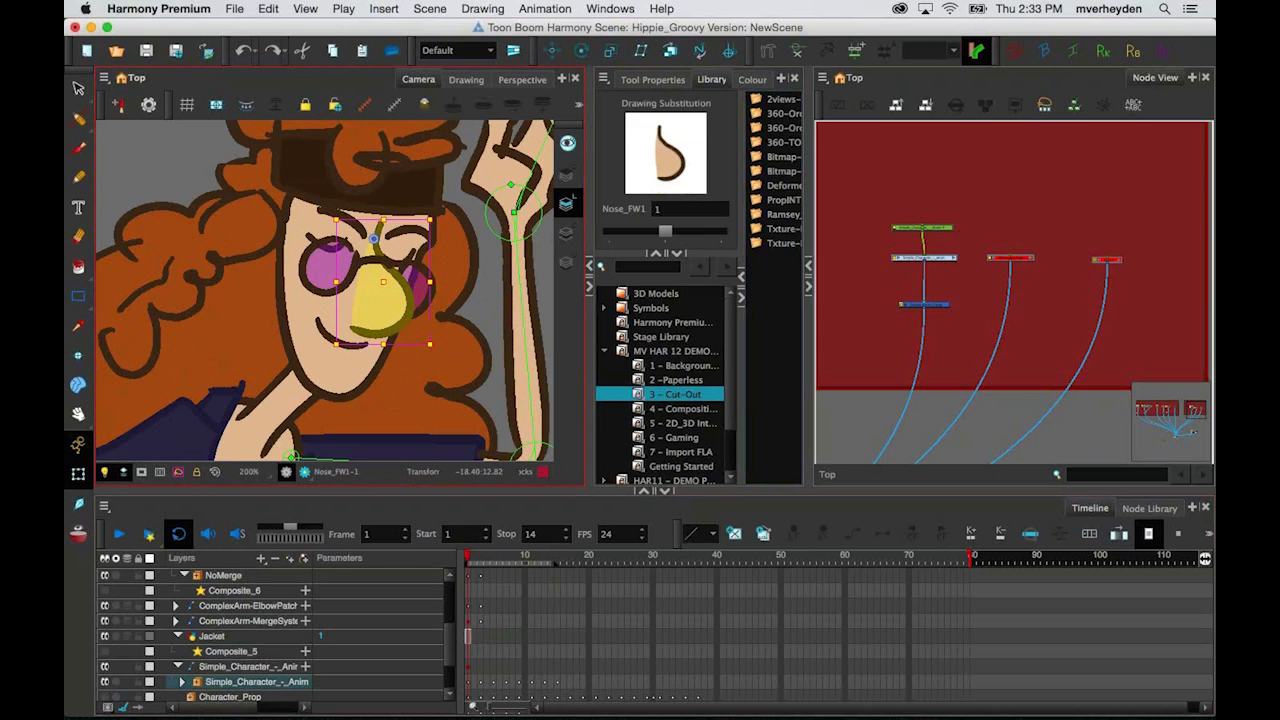
drag(472, 565, 519, 567)
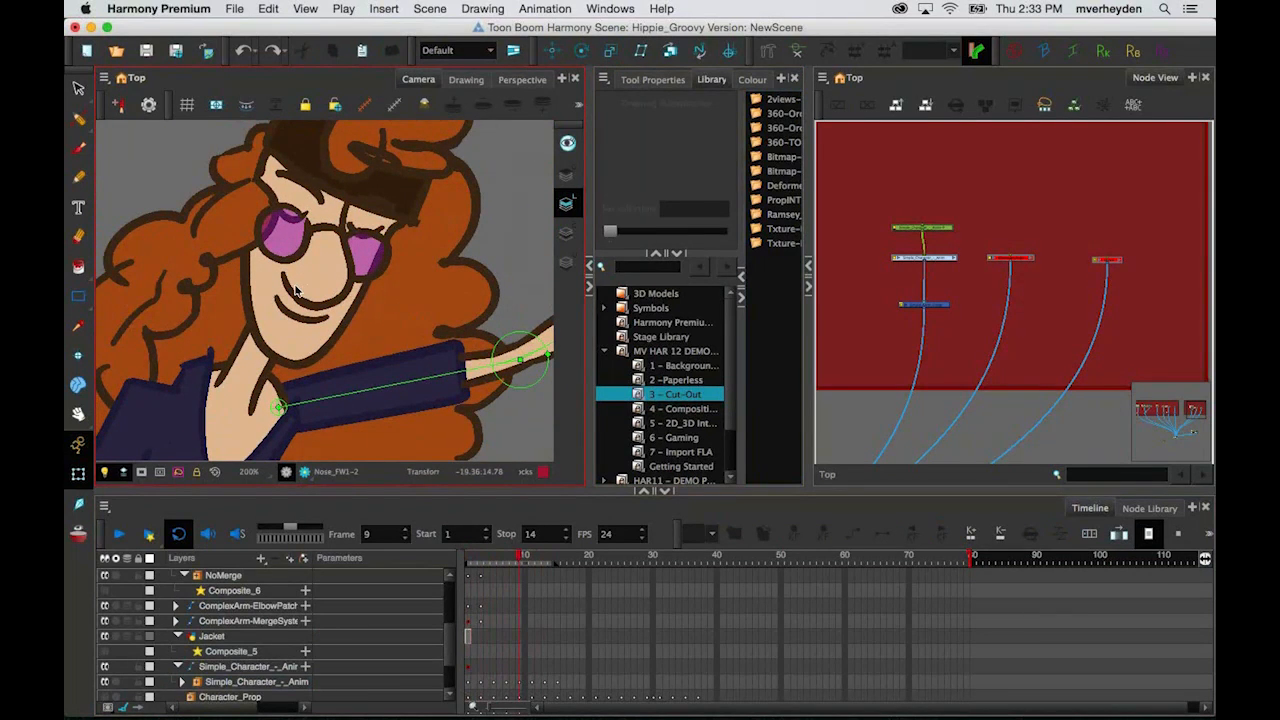
key(space)
drag(295, 291, 319, 331)
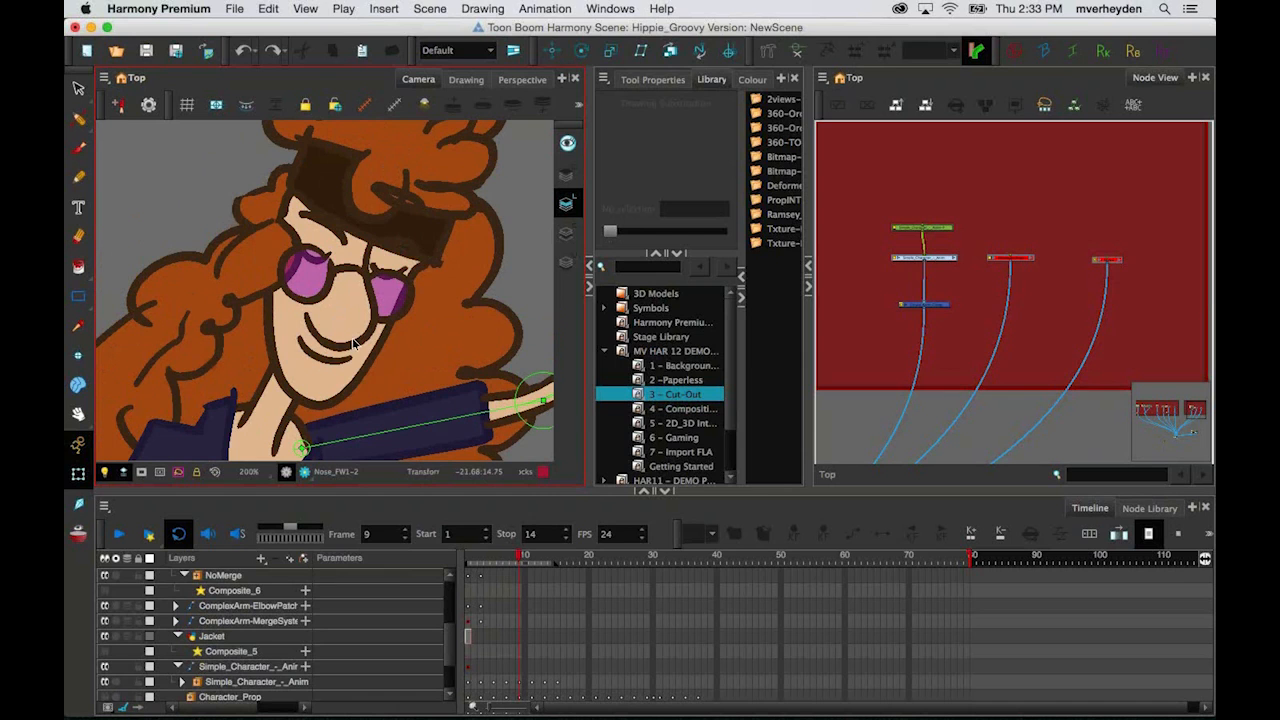
click(507, 563)
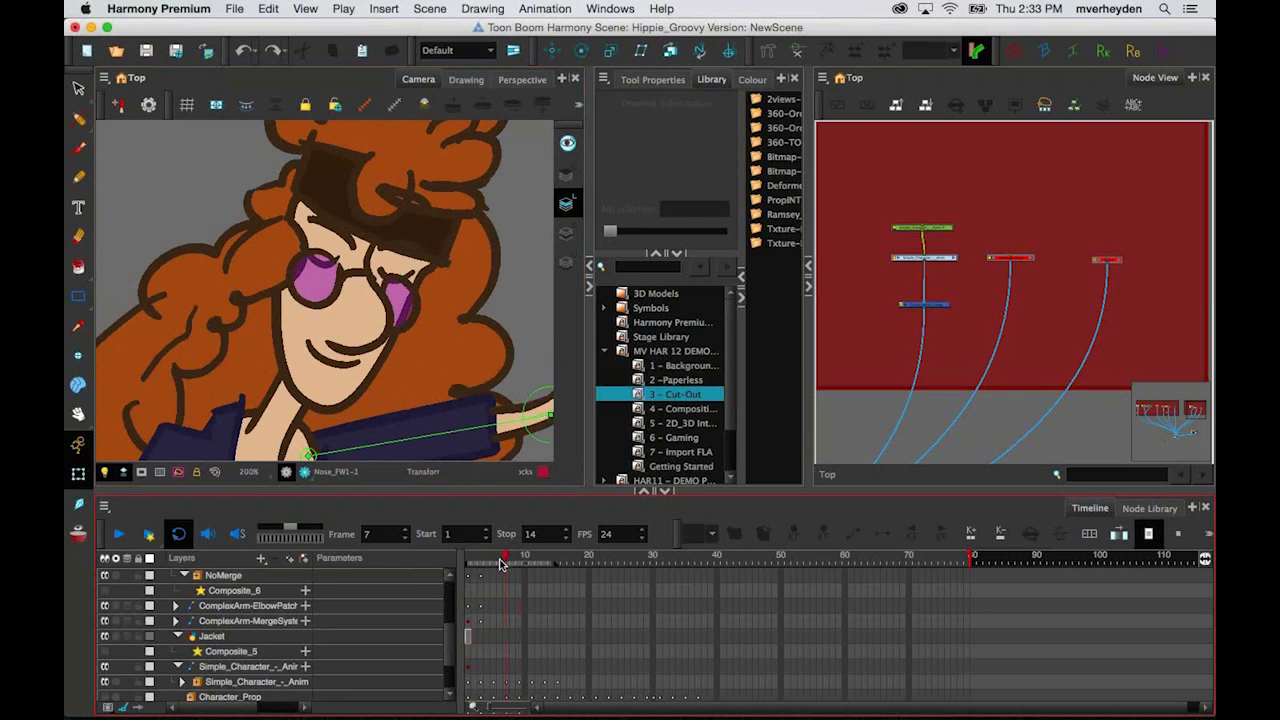
drag(500, 563, 481, 562)
Step: Try skewing the nose drawing at frame 3 so that its tip shifts inward over the face
click(450, 381)
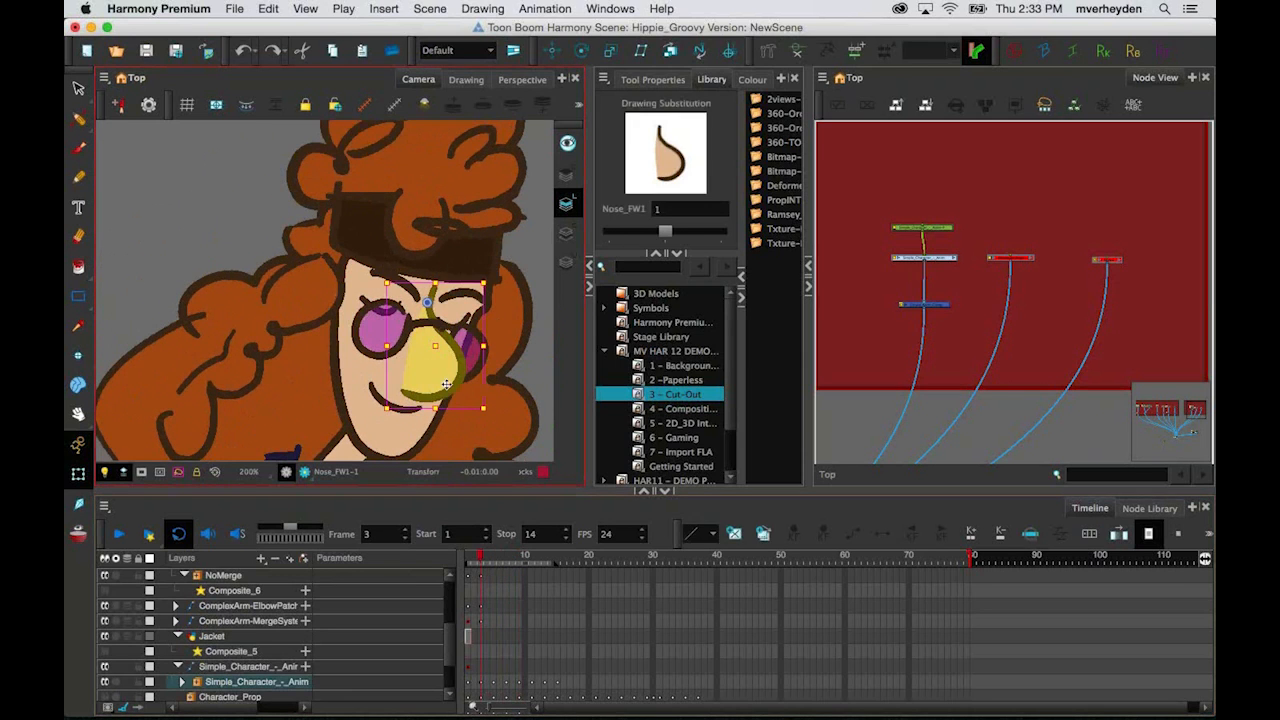
drag(464, 302, 452, 299)
mouse_move(458, 405)
mouse_down()
mouse_move(430, 400)
mouse_move(445, 372)
mouse_up()
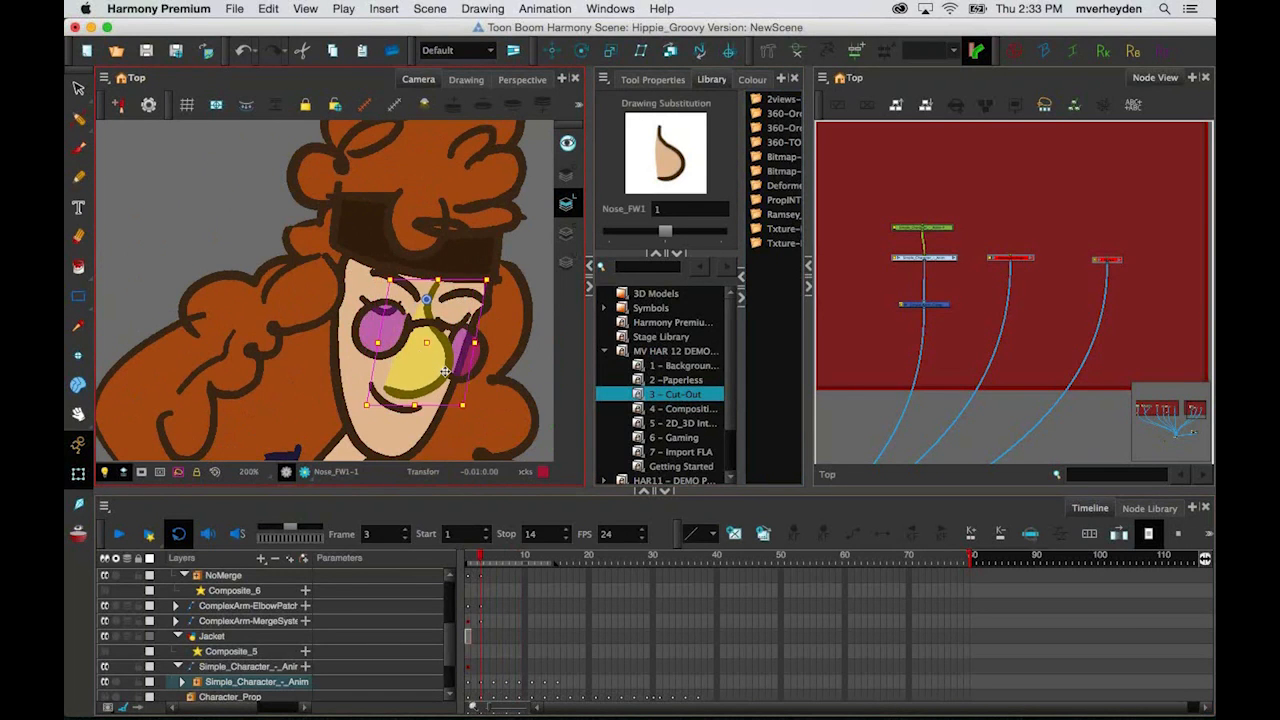
Step: Try transforming the glasses at frame 3 to fit the turned face, and undo the trial changes
click(480, 340)
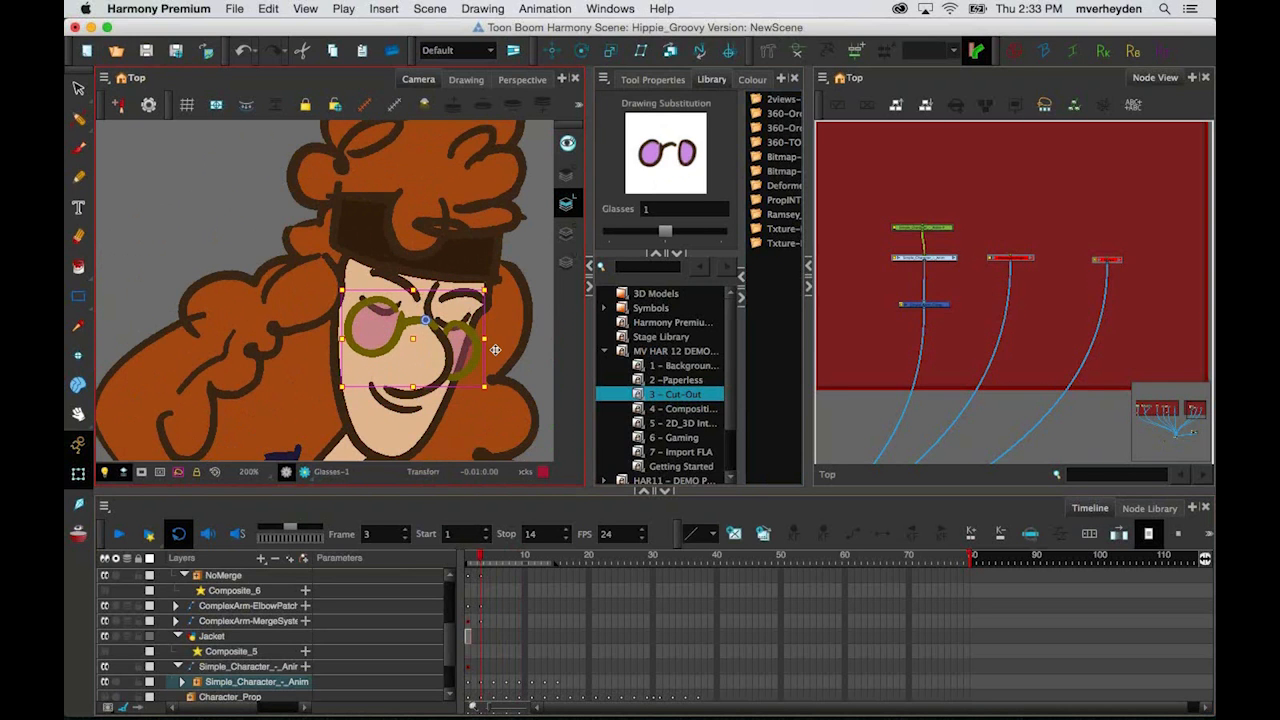
drag(483, 340, 487, 323)
key(super+z)
mouse_move(487, 340)
mouse_down()
mouse_move(500, 332)
mouse_move(439, 330)
mouse_move(447, 346)
mouse_move(405, 330)
mouse_up()
key(1)
key(1)
key(space)
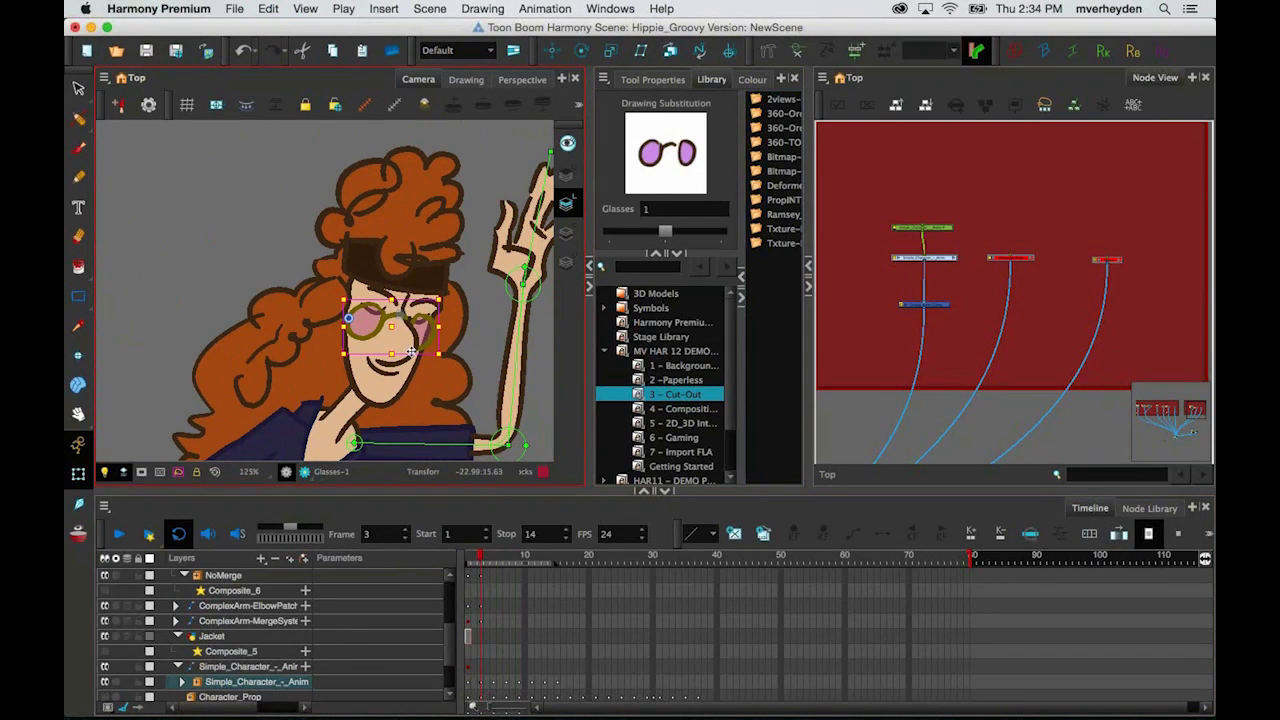
key(super+z)
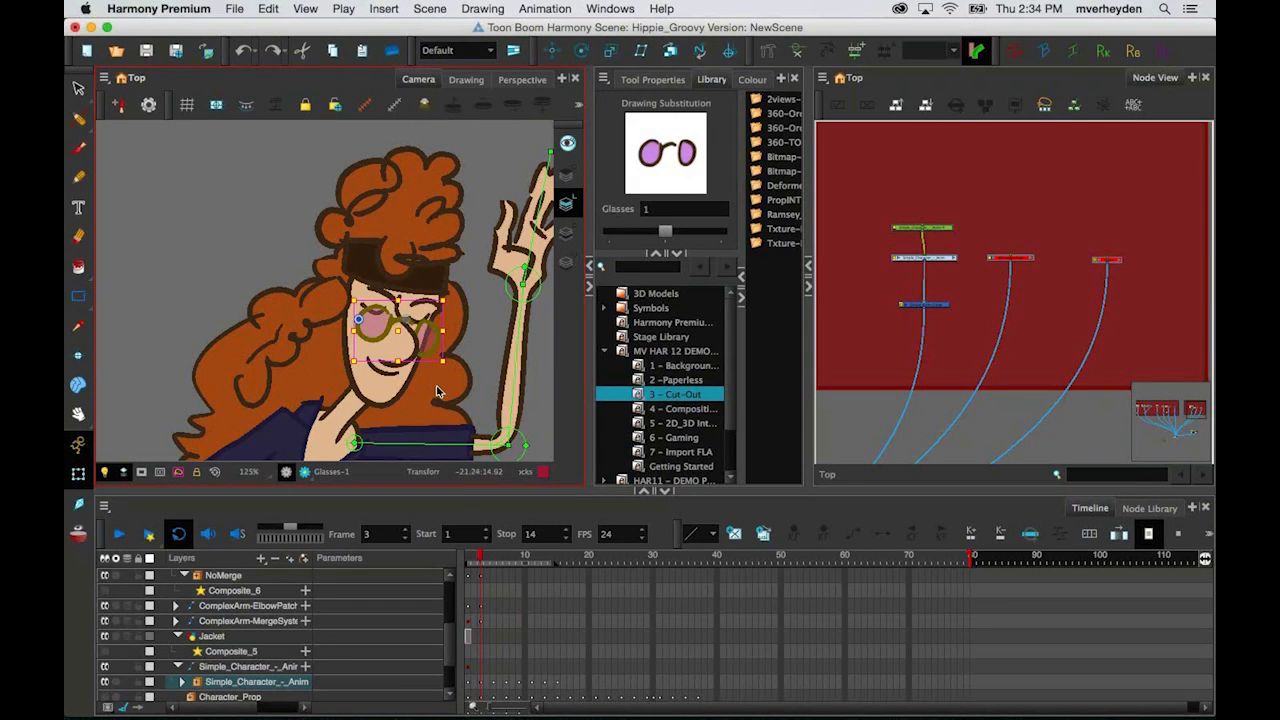
click(536, 385)
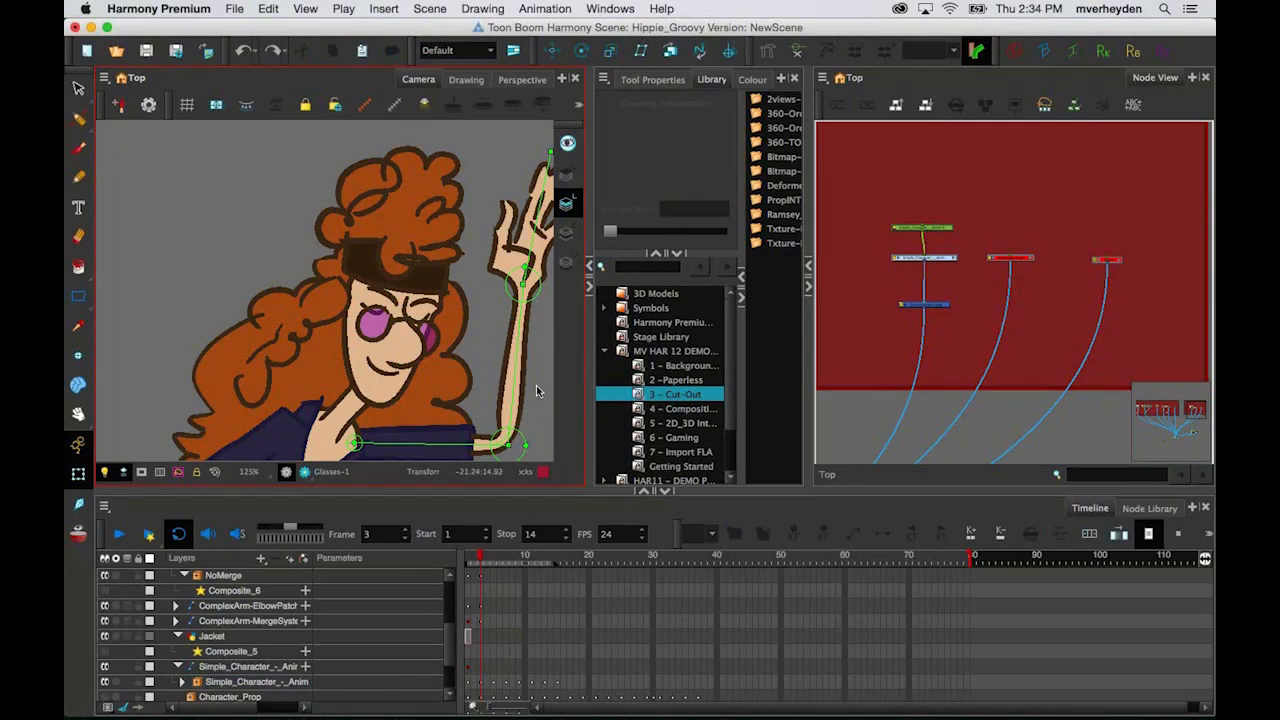
Step: Scrub the timeline from frame 3 to frame 9 to compare the head poses
click(482, 562)
drag(482, 562, 520, 567)
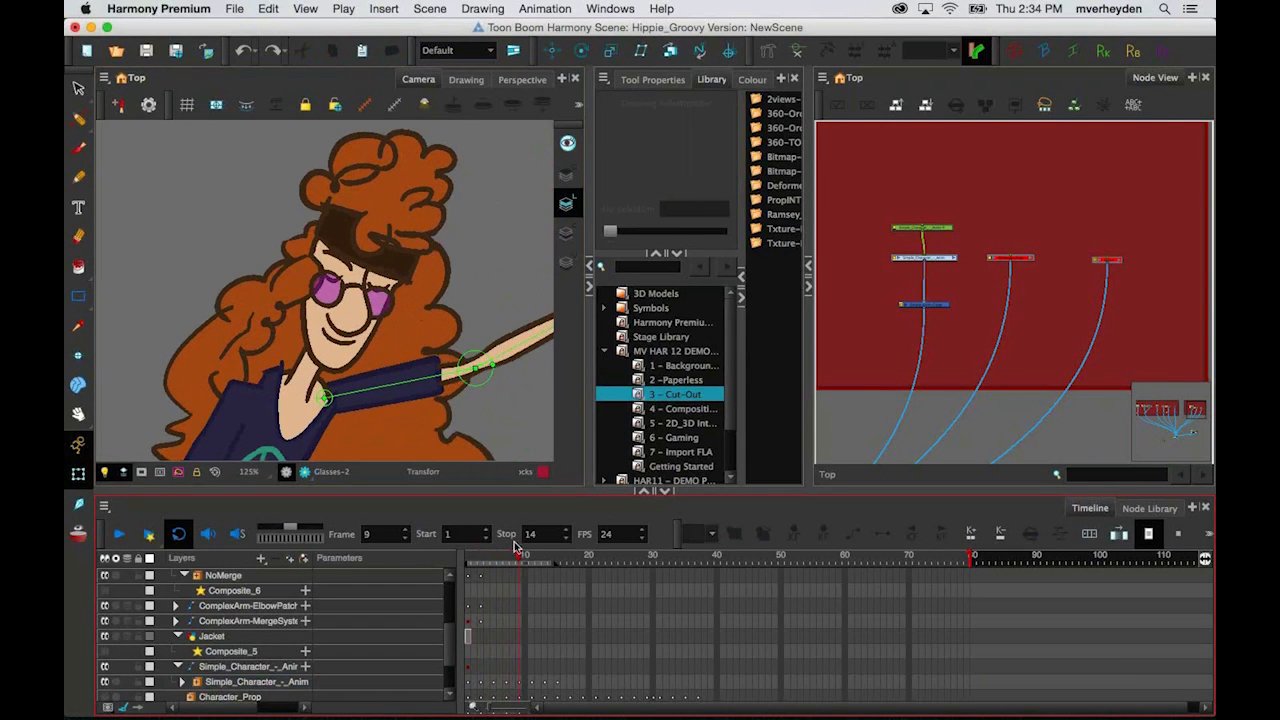
Step: Select the nose and glasses in turn and preview the glasses' drawing substitutions, ending on drawing 2
click(358, 328)
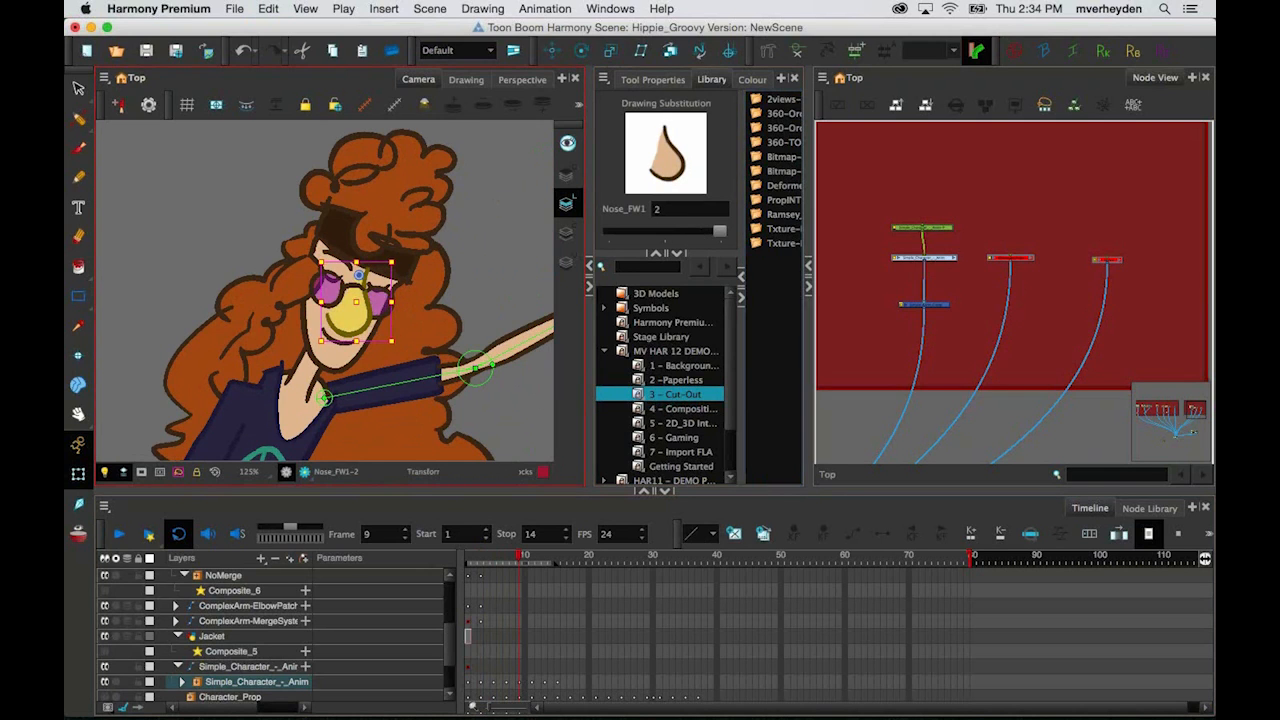
click(380, 301)
drag(662, 233, 695, 235)
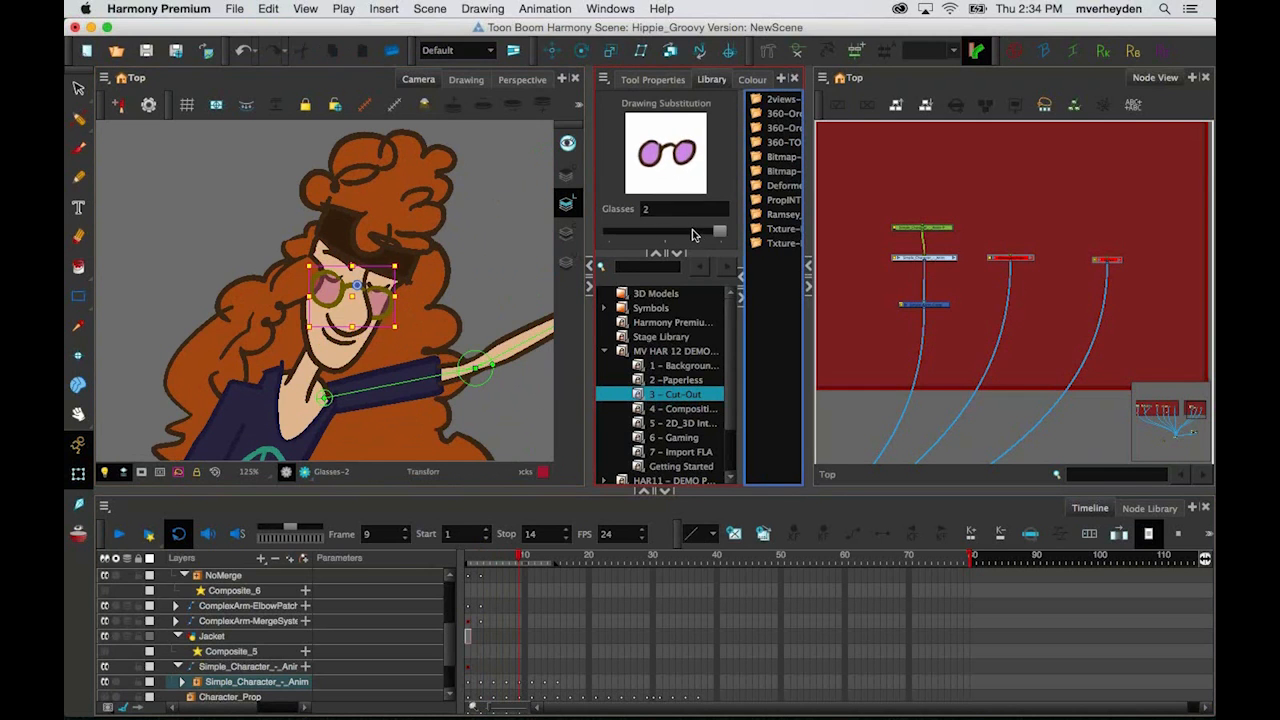
Step: Try drawing 1 on the front eye Feye_FW1 with a small upward move, undo the move and restore drawing 2
scroll(392, 285, up, 3)
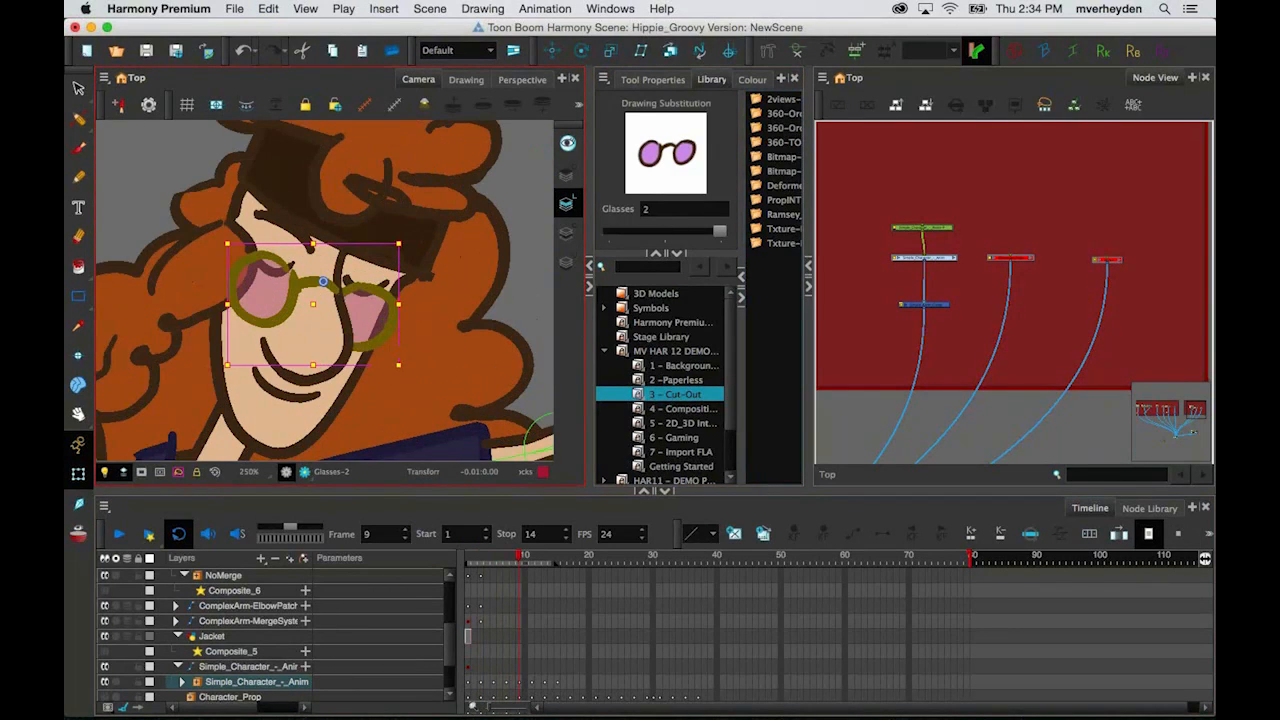
click(292, 265)
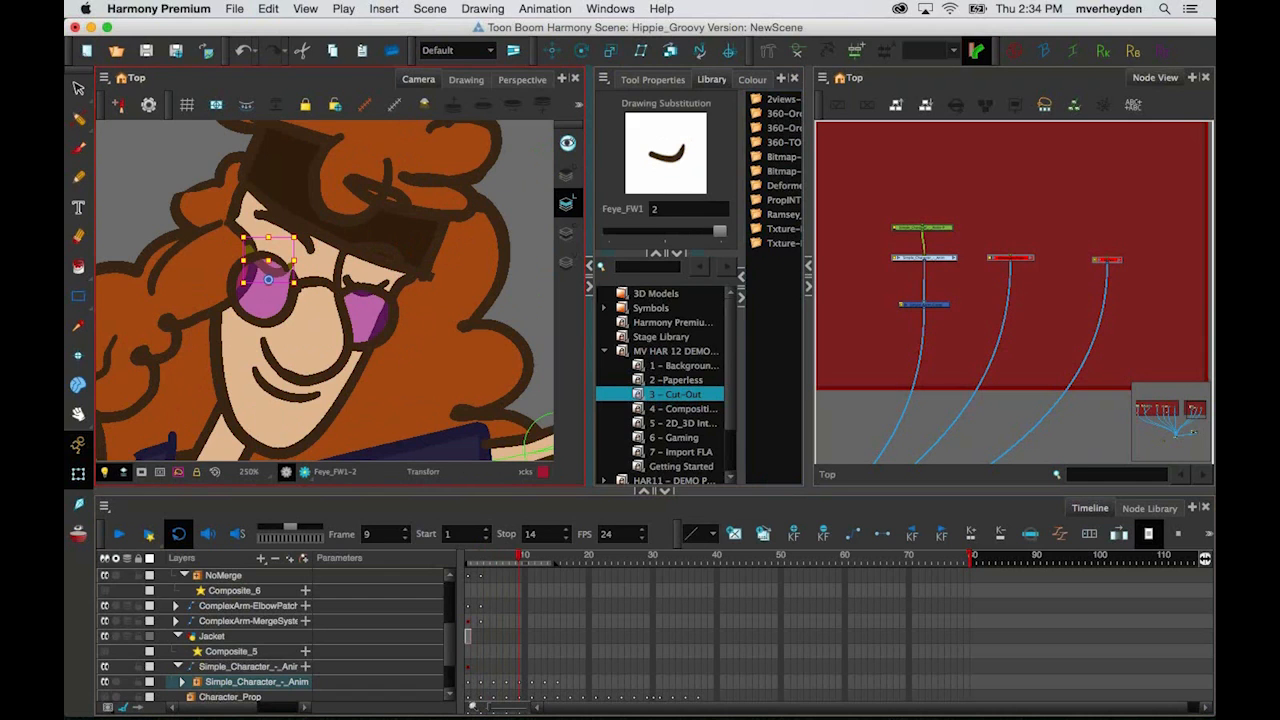
key(minus)
drag(275, 248, 280, 234)
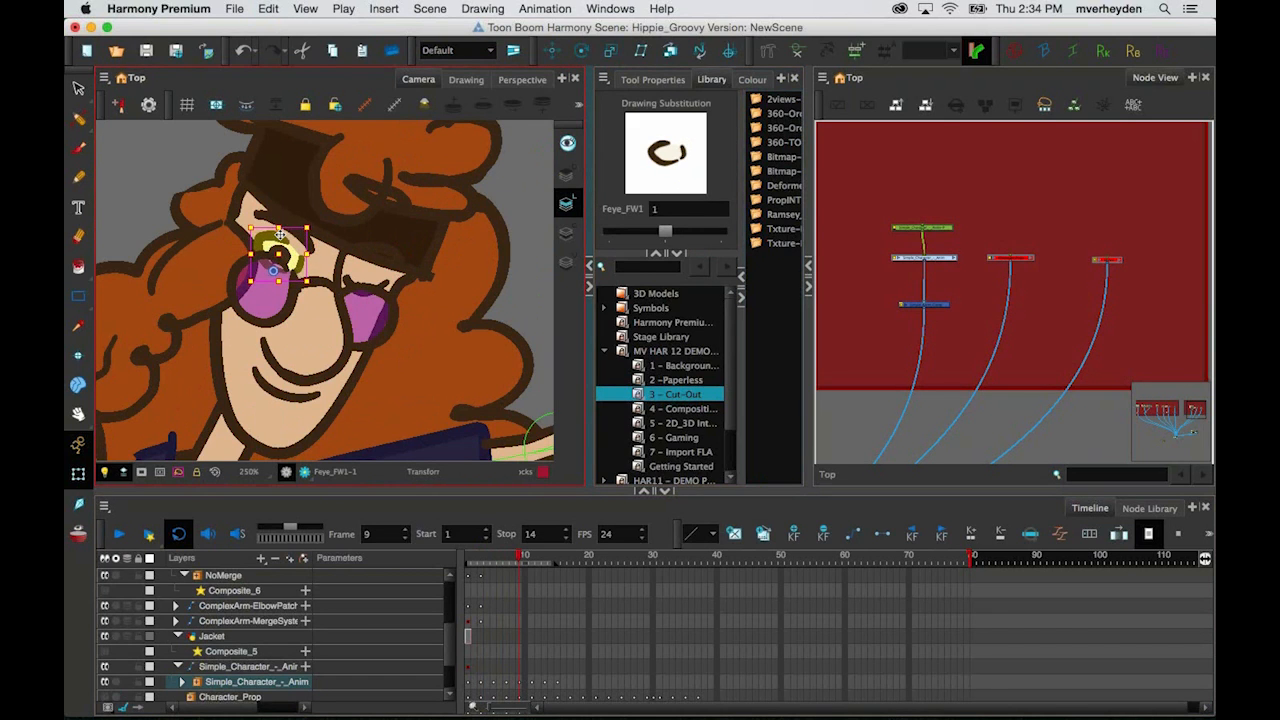
key(super+z)
drag(666, 231, 708, 236)
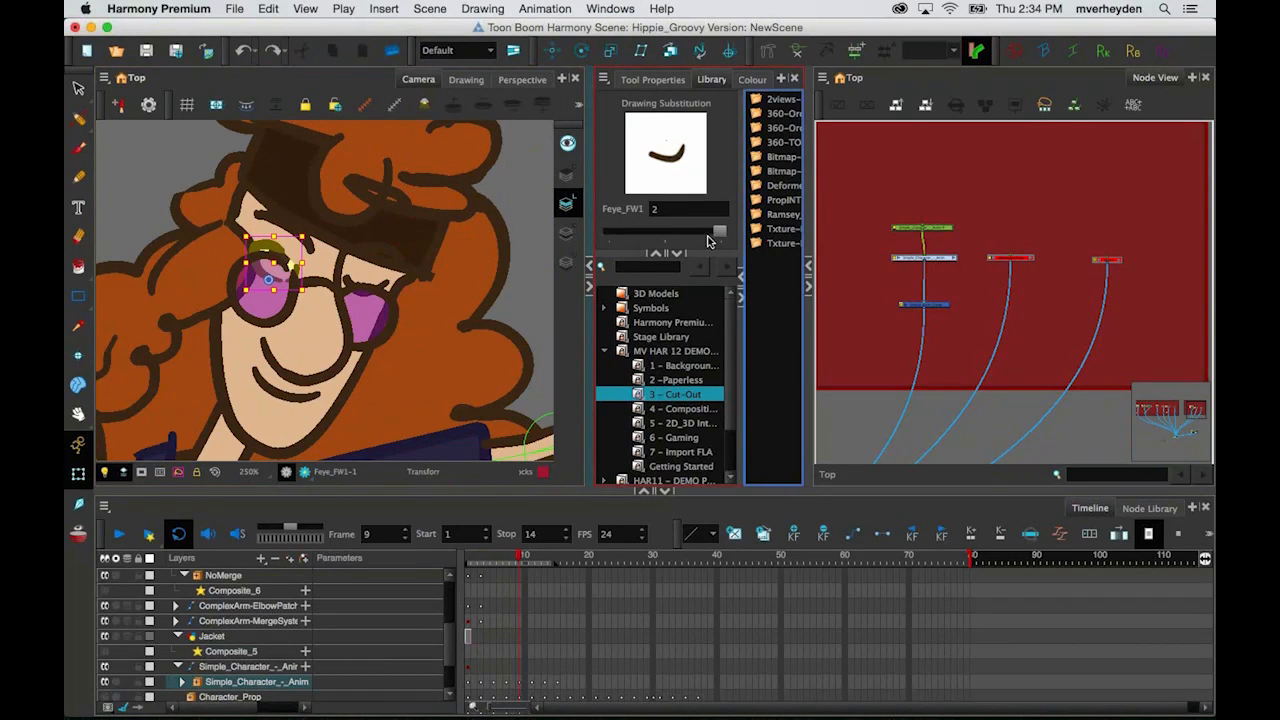
Step: Compare the head's drawing substitutions by switching back and forth between them, ending on drawing A
click(304, 397)
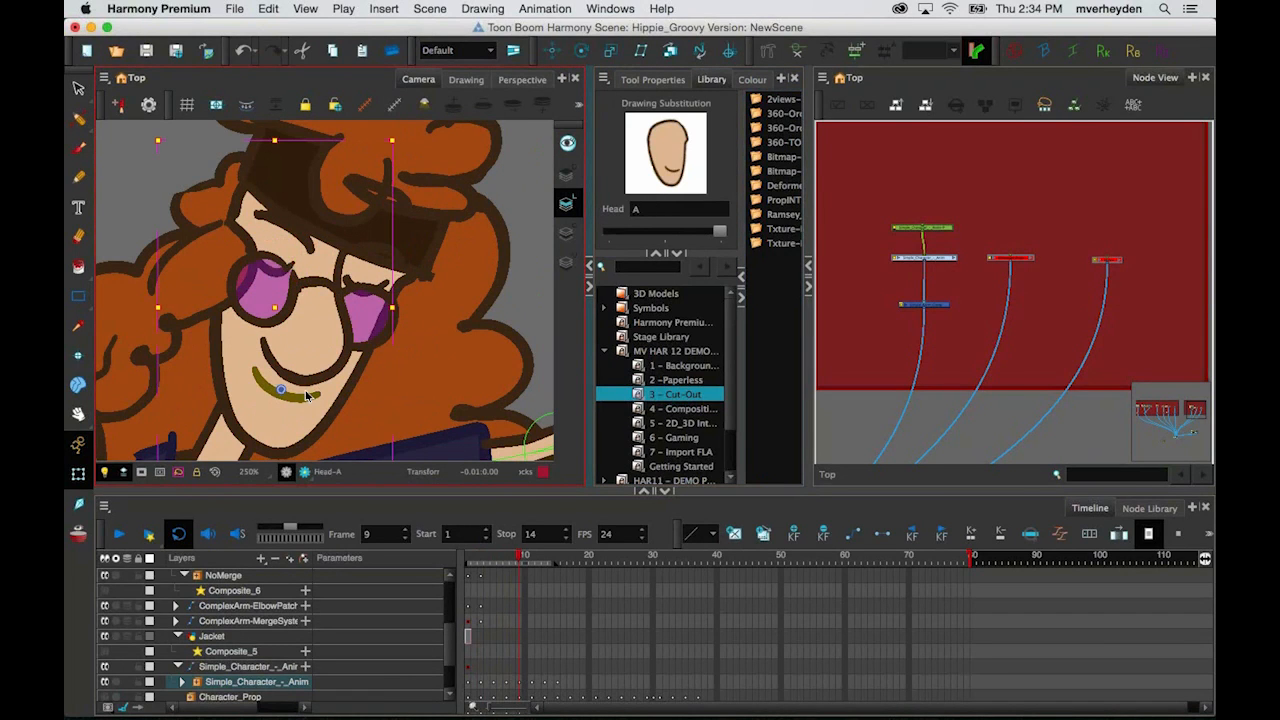
click(296, 427)
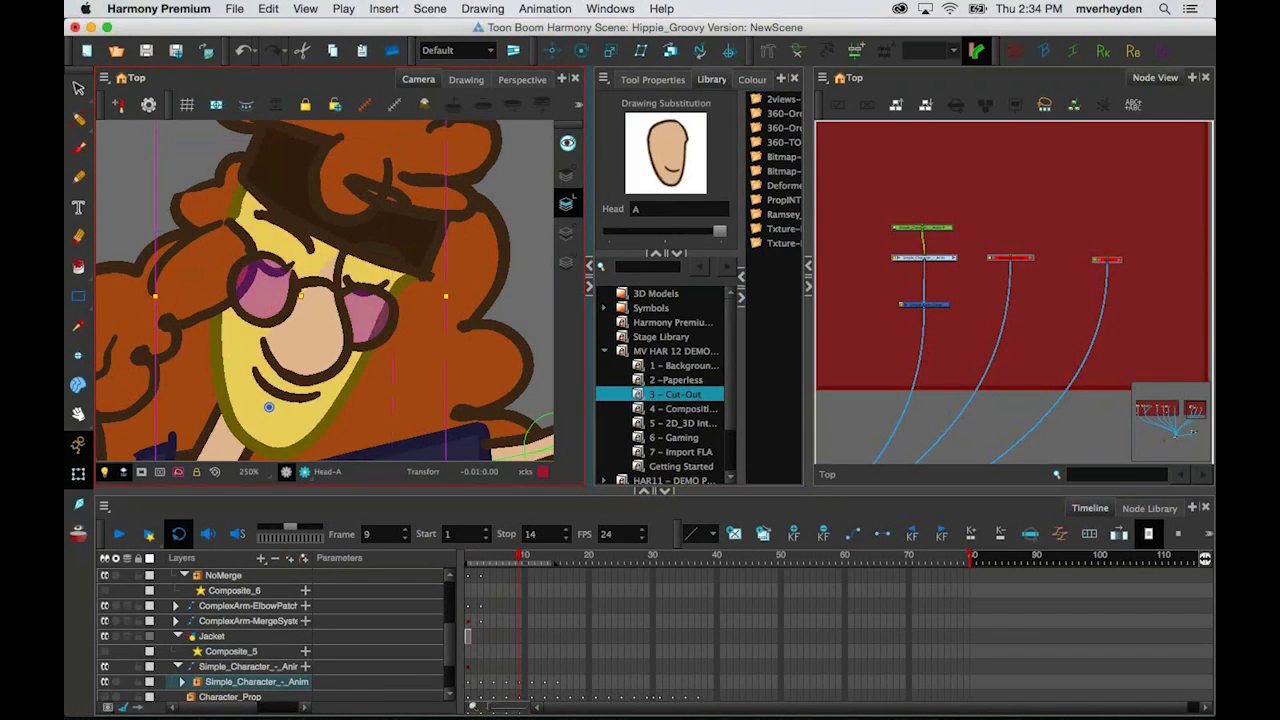
click(664, 235)
click(699, 234)
click(662, 238)
click(709, 238)
click(665, 239)
click(696, 240)
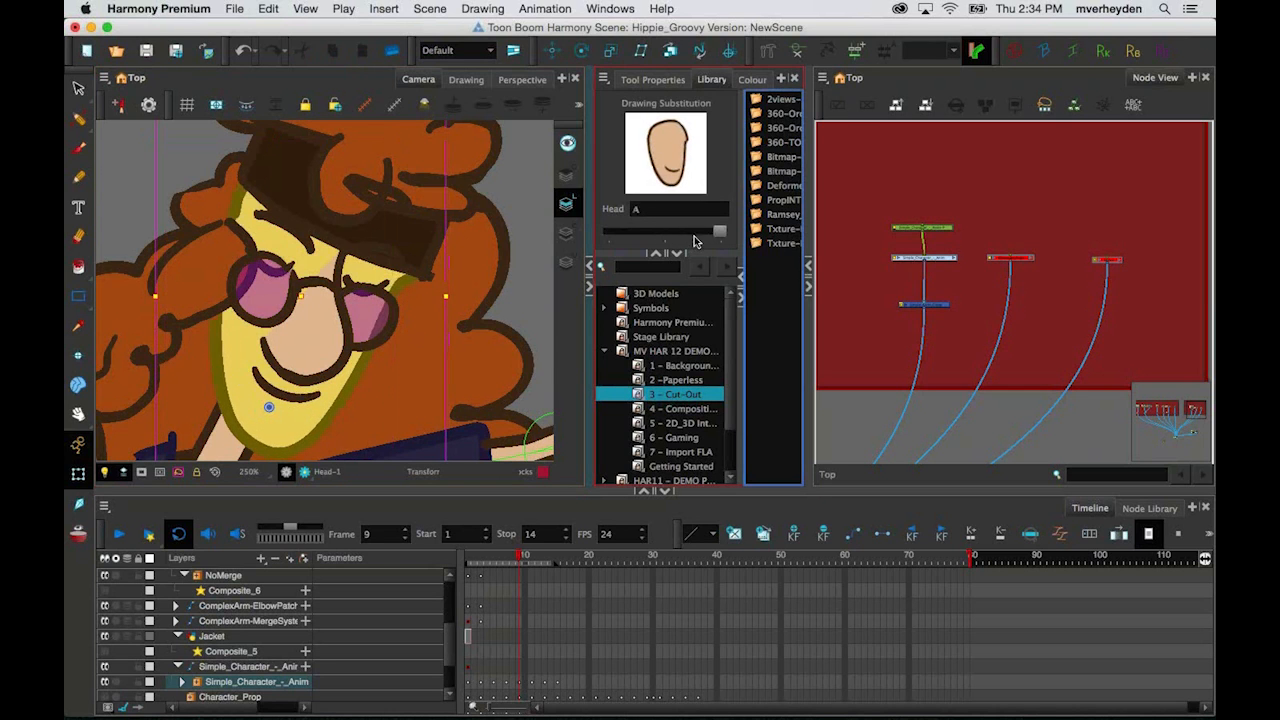
Step: Deselect the head, frame the whole character and scrub the timeline around frames 5 to 9 to review the poses
scroll(429, 334, down, 3)
click(475, 321)
scroll(475, 321, down, 2)
key(space)
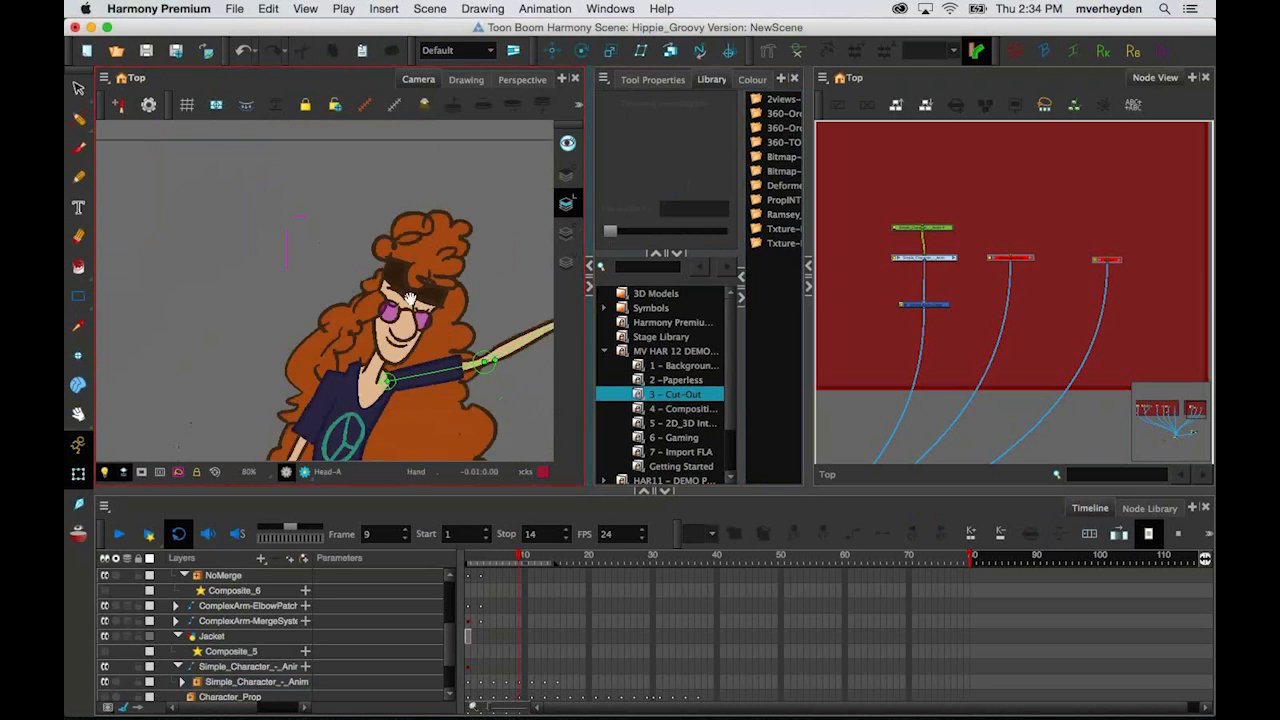
drag(410, 299, 350, 245)
scroll(360, 300, down, 2)
drag(385, 325, 353, 283)
click(709, 131)
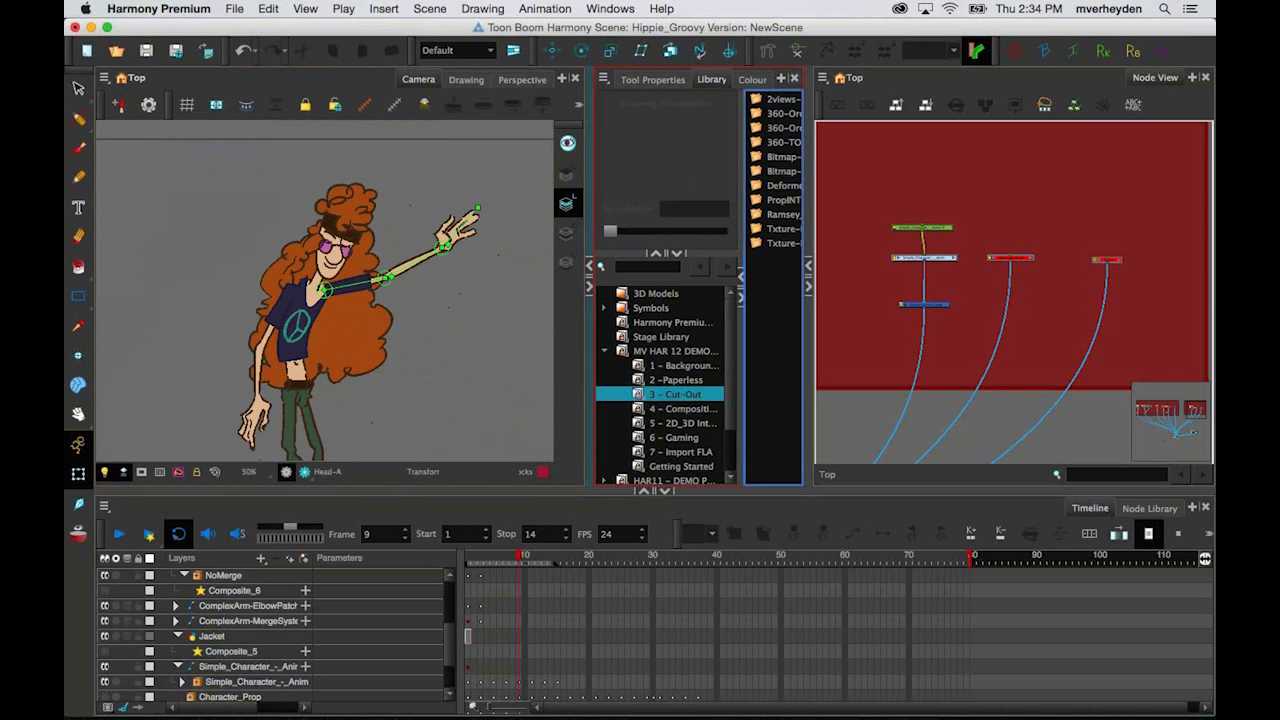
click(479, 346)
drag(487, 347, 483, 335)
mouse_move(521, 560)
mouse_down()
mouse_move(469, 564)
mouse_move(514, 578)
mouse_move(478, 581)
mouse_move(577, 582)
mouse_move(479, 594)
mouse_move(544, 582)
mouse_move(520, 575)
mouse_up()
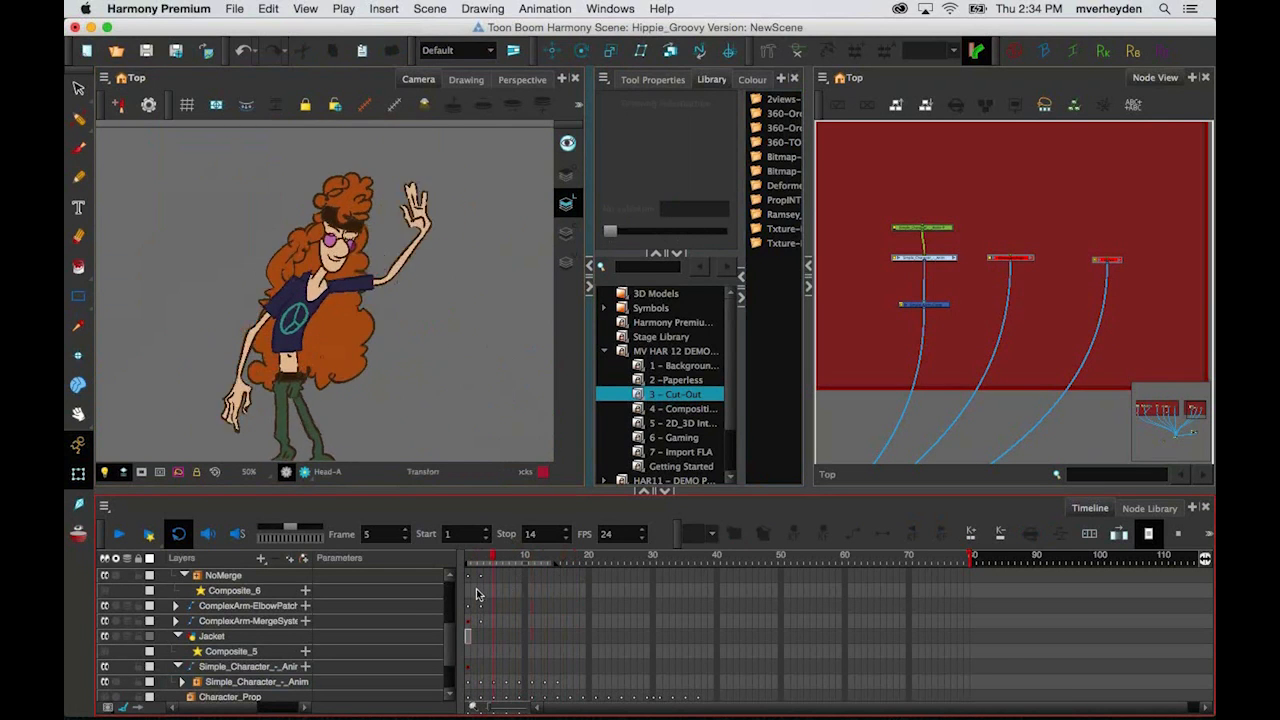
Step: Examine the torso drawing Body_FW1 with its peace sign up close at frame 9, and deselect it
scroll(308, 298, up, 5)
scroll(308, 290, up, 4)
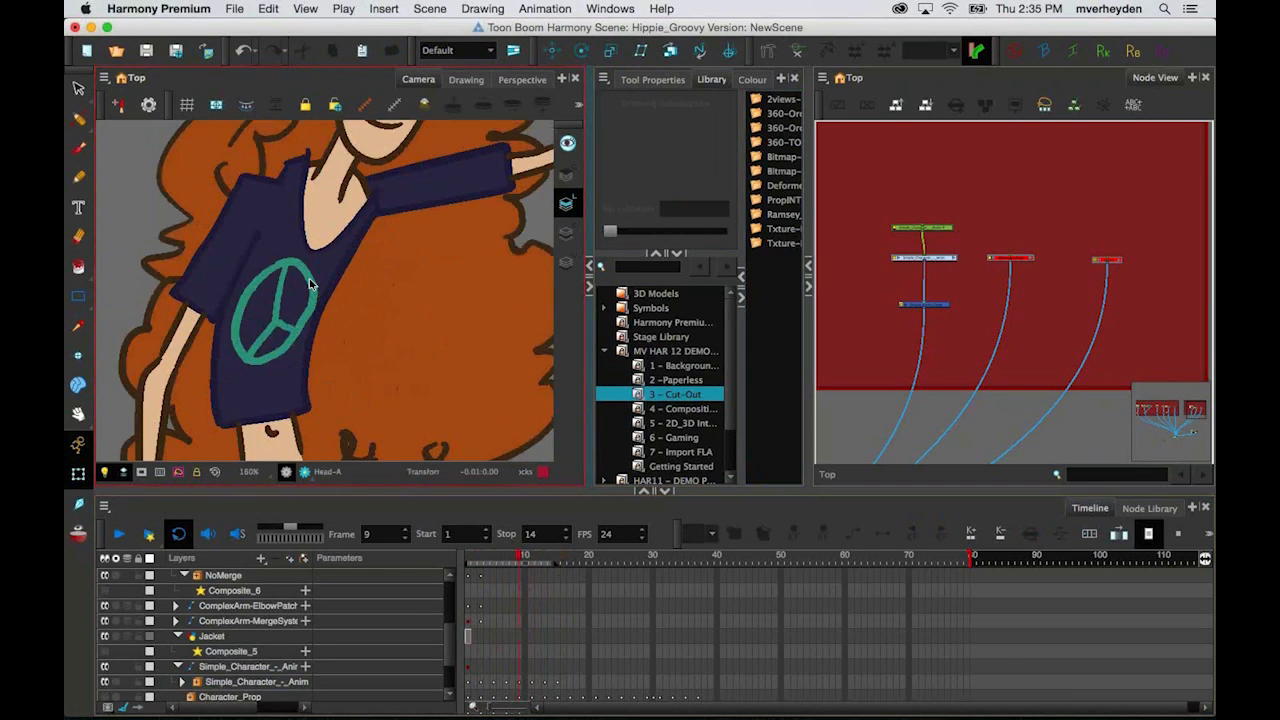
click(309, 278)
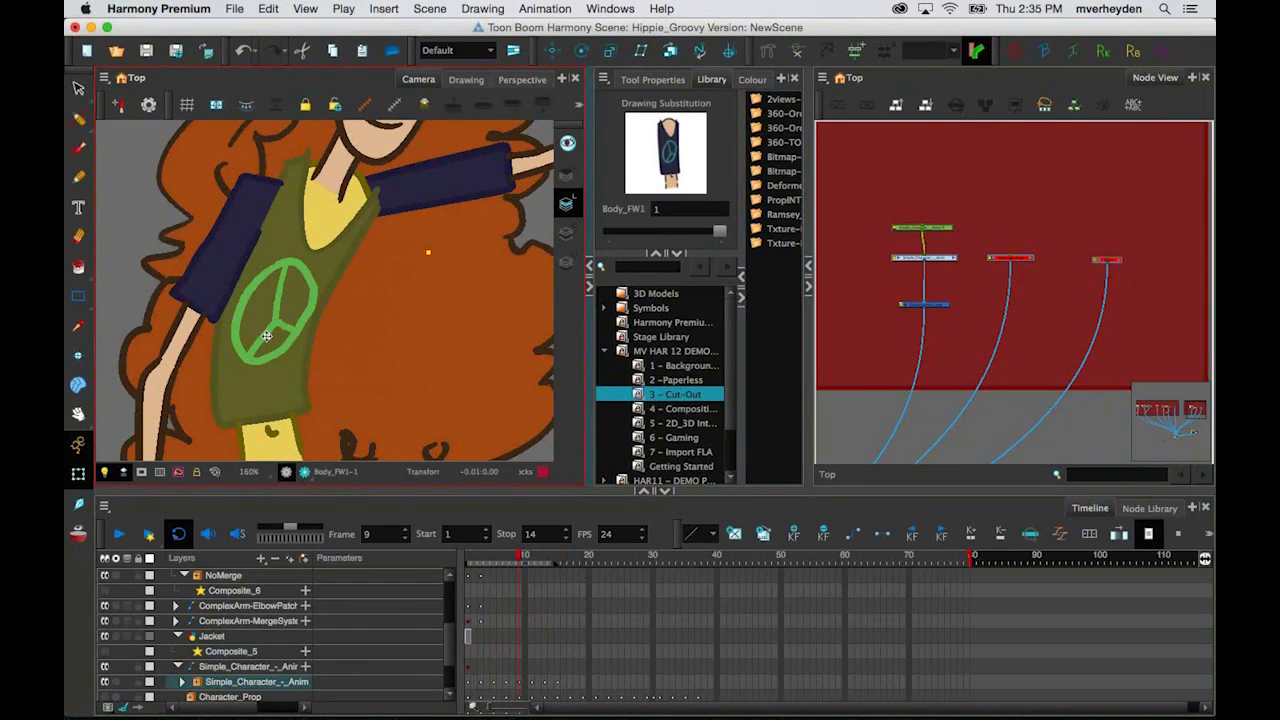
scroll(266, 336, down, 5)
click(506, 362)
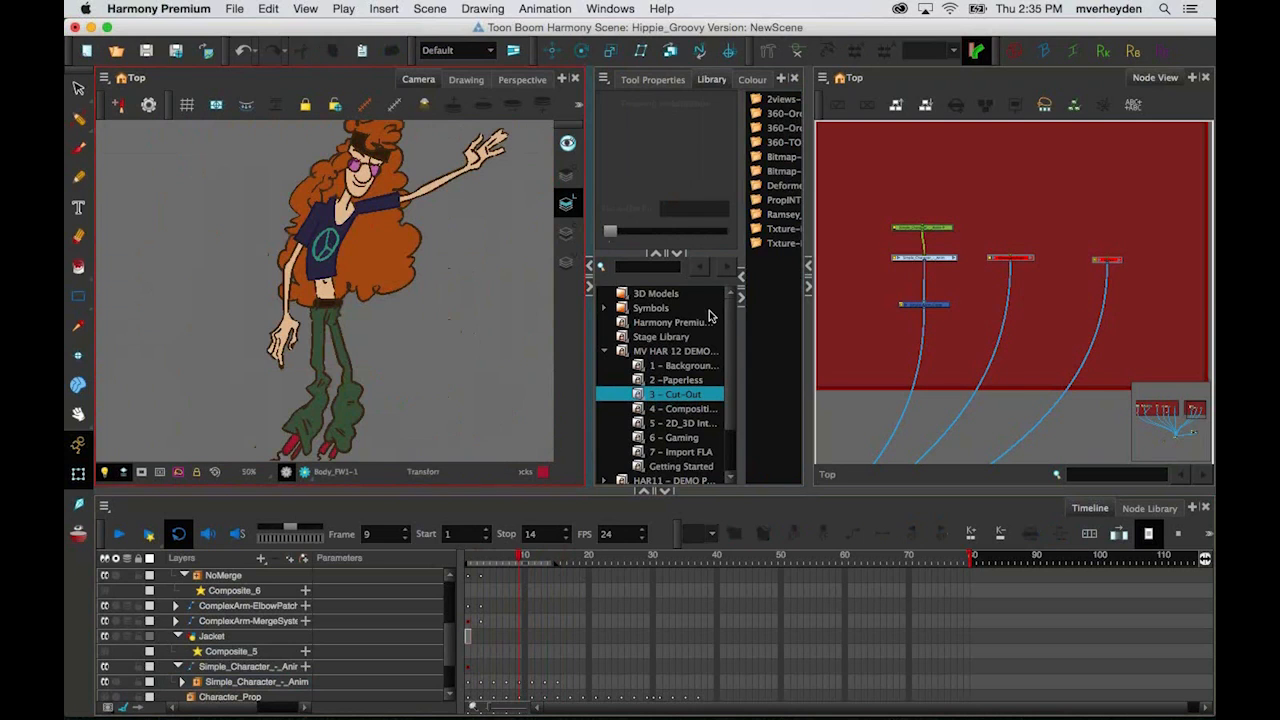
Step: Disable the composite node below the Simple_Character_-_Anim group in the node network
click(954, 317)
scroll(950, 311, down, 3)
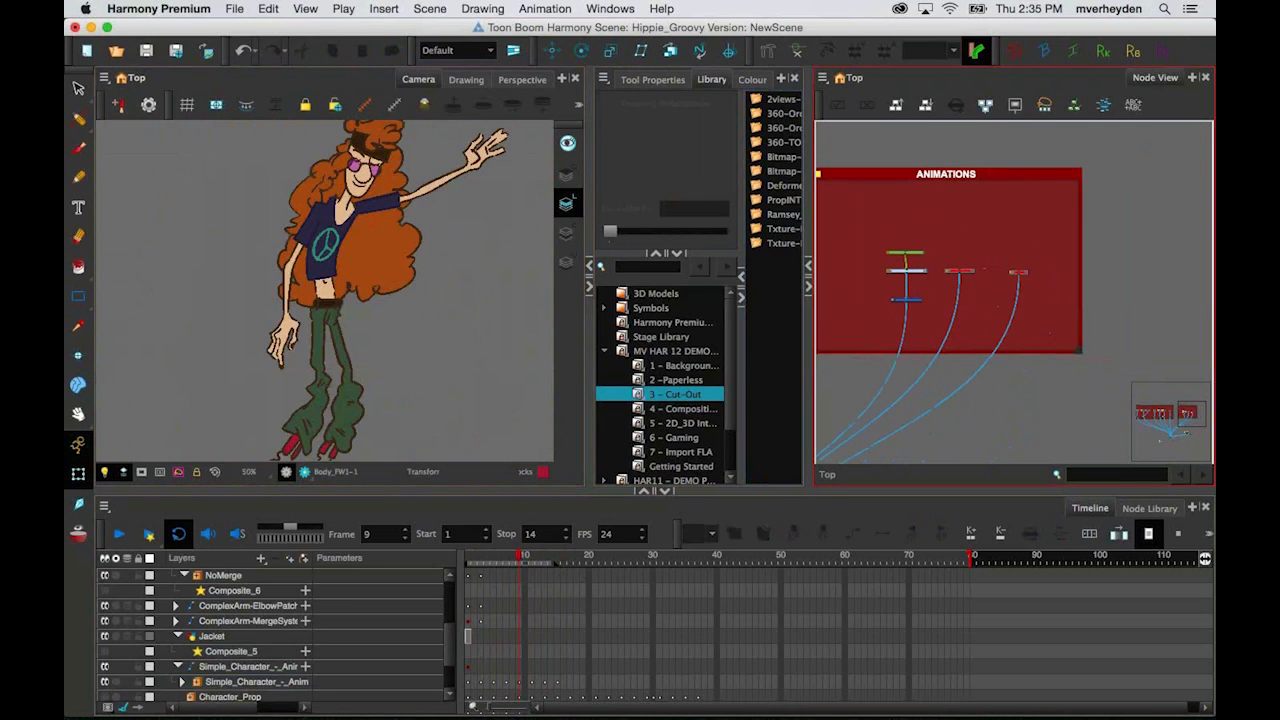
drag(830, 332, 1001, 317)
click(1048, 321)
click(1103, 306)
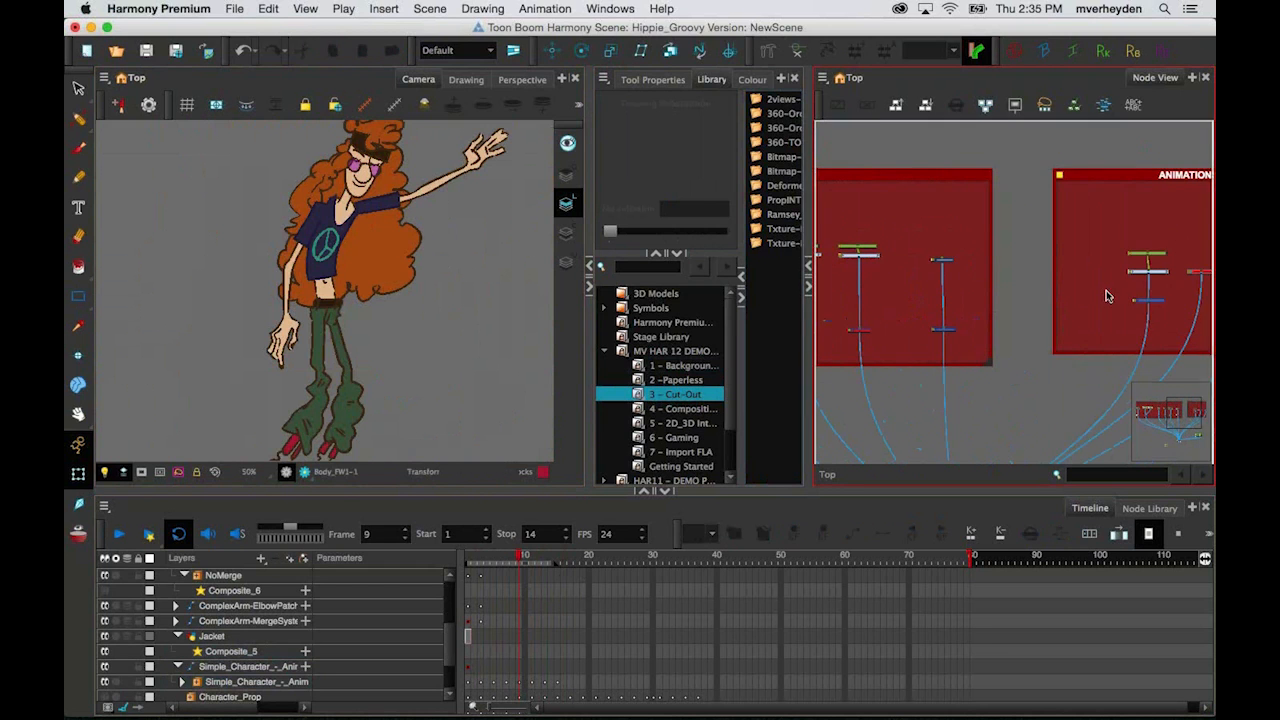
click(1147, 299)
key(d)
key(1)
drag(403, 299, 263, 326)
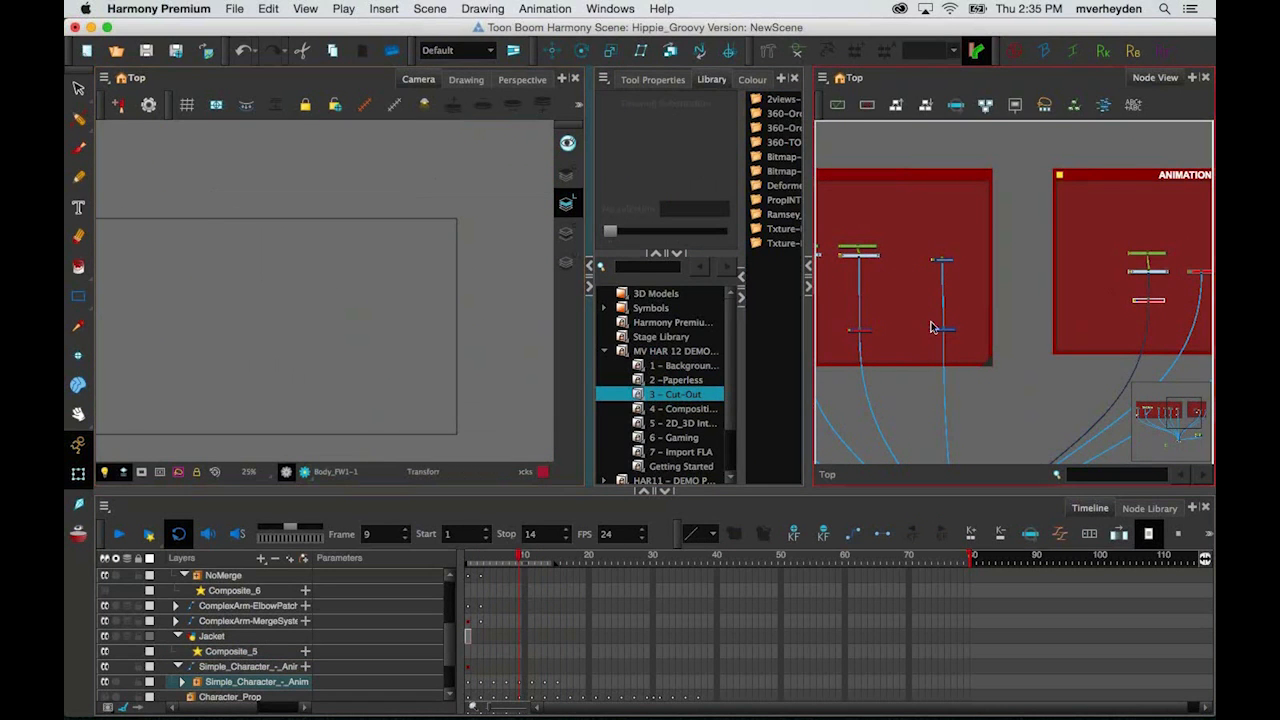
Step: Disable the Jacket's Composite_5 node in the neighbouring backdrop
key(2)
click(979, 336)
key(d)
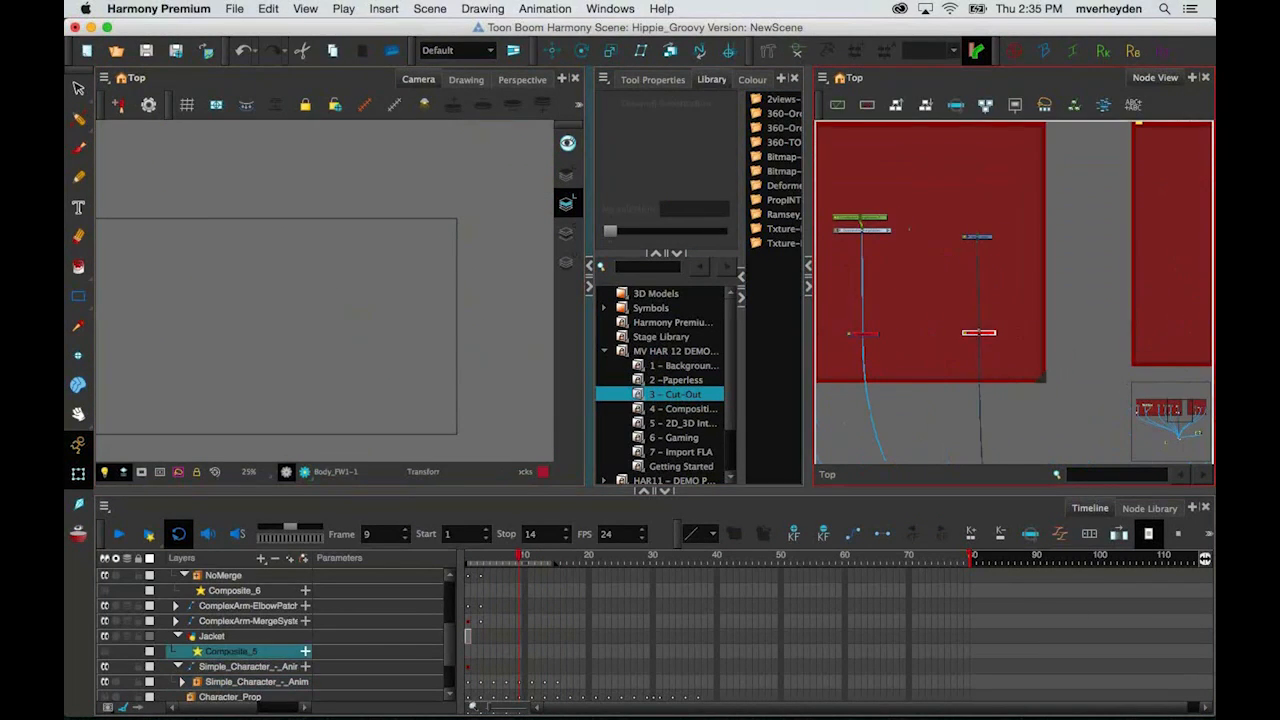
Step: Enable the composite below ComplexArm-MergeSystem to view that arm rig, and disable it again
key(2)
drag(877, 326, 1030, 318)
key(2)
key(2)
click(1008, 338)
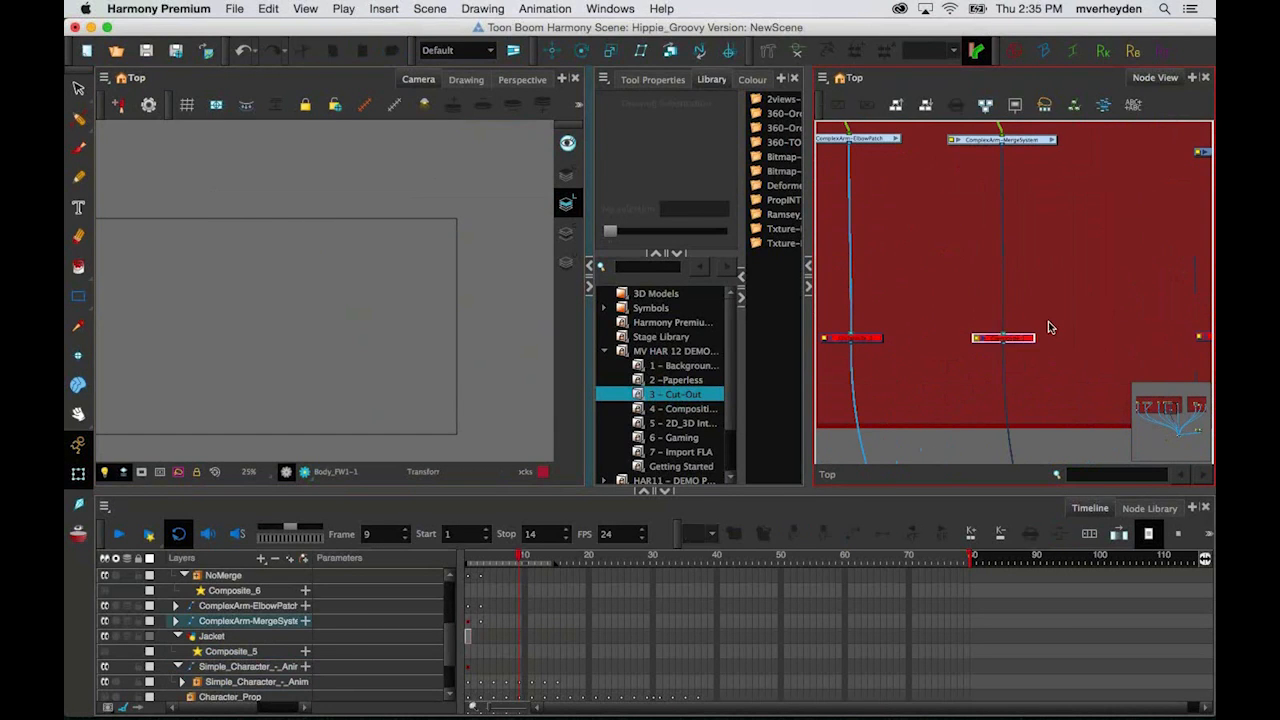
key(d)
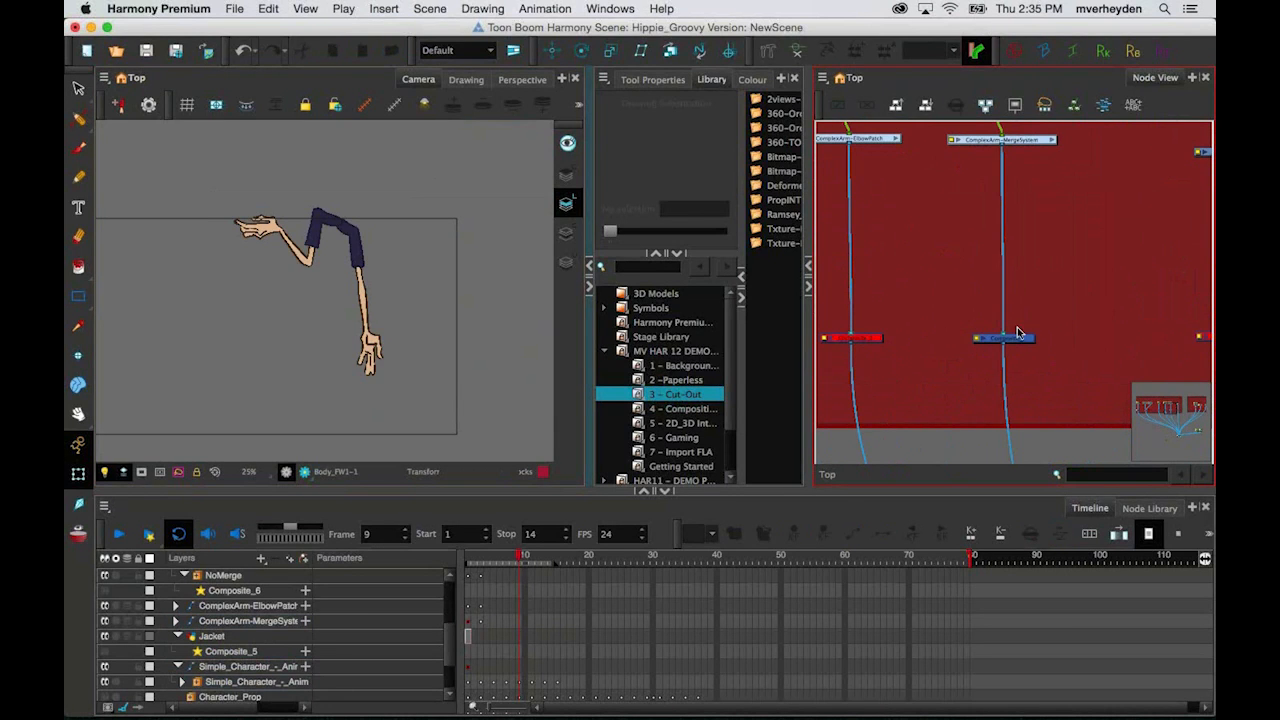
click(1018, 337)
key(d)
Step: Enable the composite below the ComplexArm-ElbowPatch group
click(870, 339)
key(d)
click(889, 320)
Step: Select the peace sign on the elbow-patch character's shirt and try repositioning it at frame 9
drag(148, 240, 248, 236)
key(2)
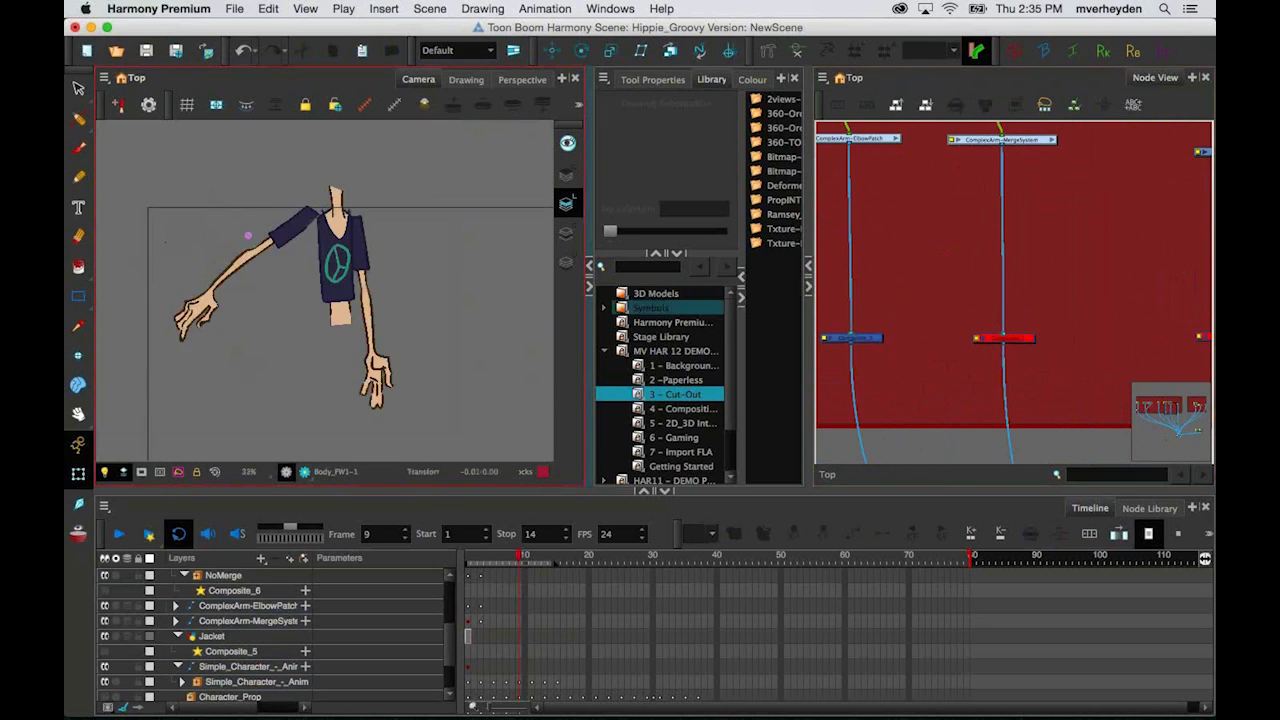
key(2)
key(2)
key(2)
click(316, 261)
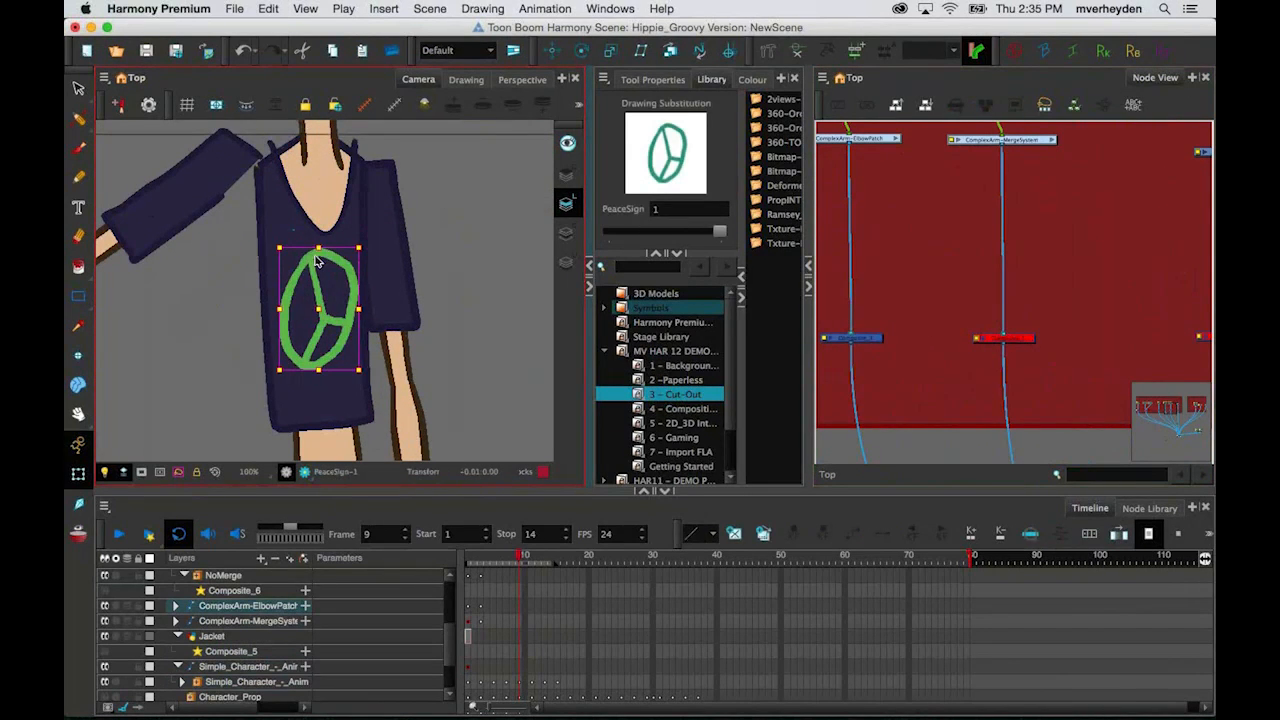
mouse_move(316, 261)
mouse_down()
mouse_move(252, 260)
mouse_move(322, 257)
mouse_move(372, 187)
mouse_move(277, 172)
mouse_move(300, 325)
mouse_move(410, 228)
mouse_move(319, 222)
mouse_move(369, 241)
mouse_up()
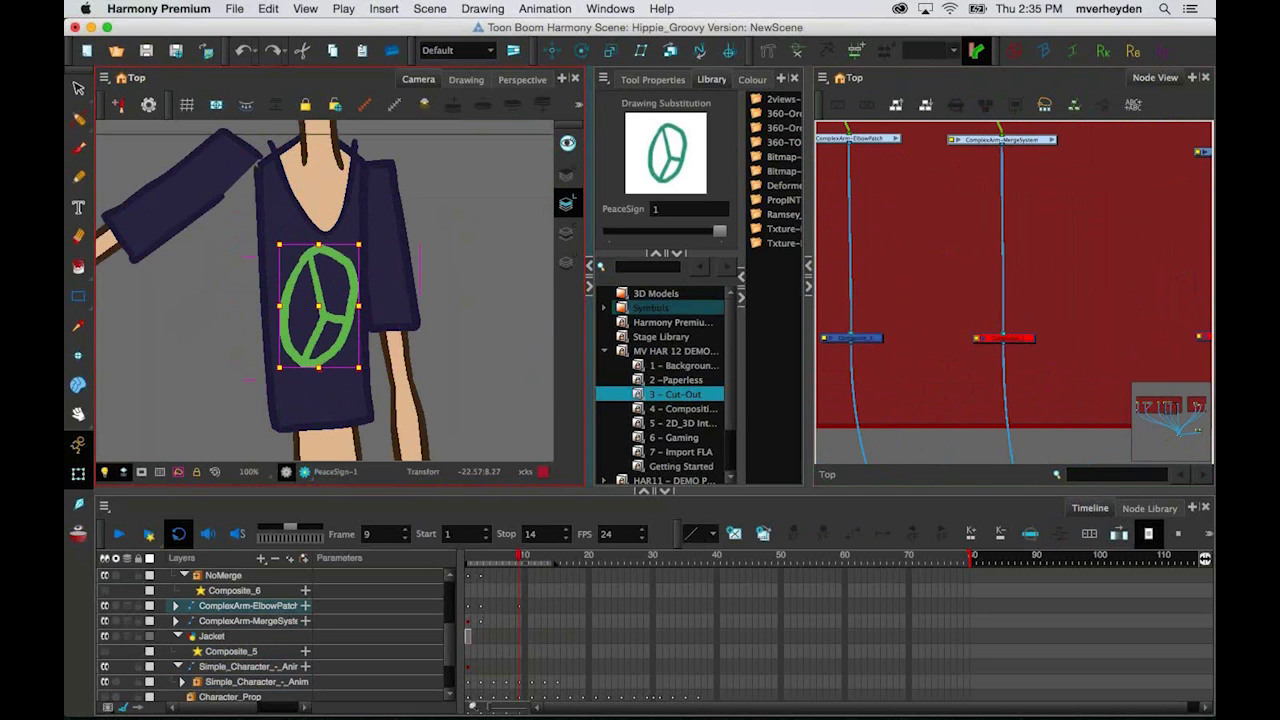
Step: Deselect the peace sign and disable the composite below ComplexArm-ElbowPatch
click(466, 313)
key(1)
key(1)
key(1)
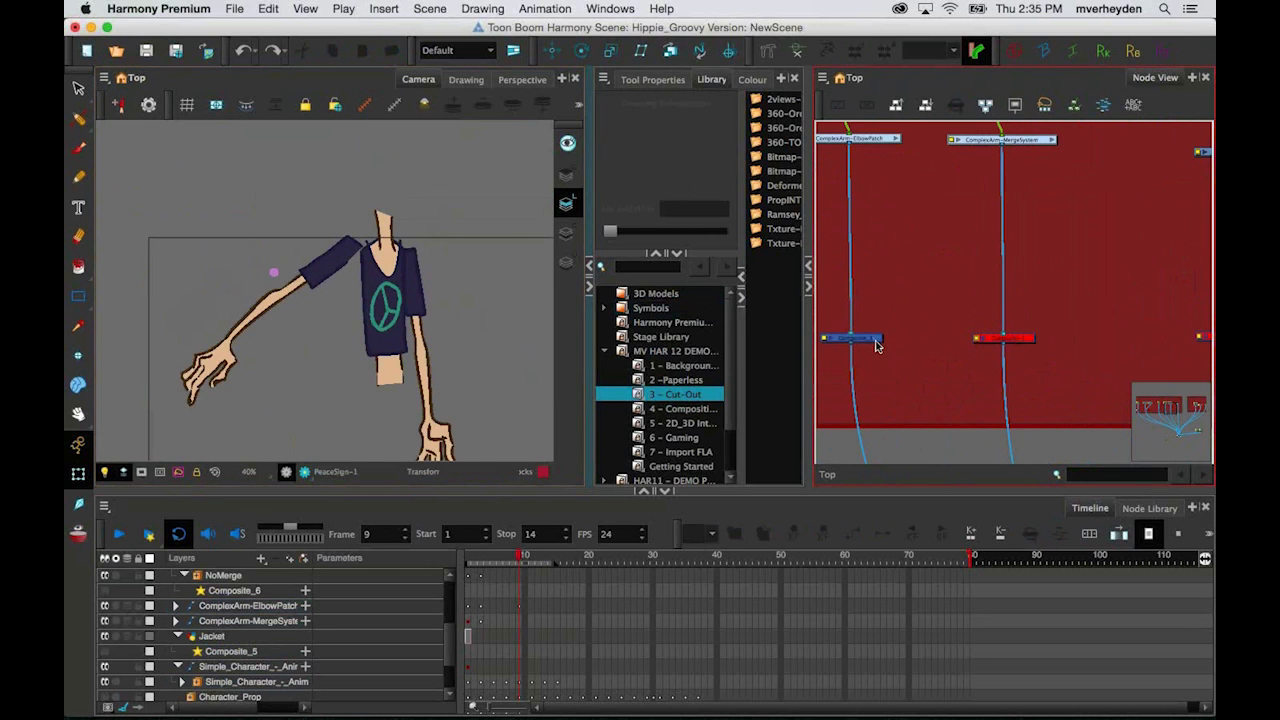
click(876, 341)
key(d)
Step: Enable the Character_Prop group beside Simple_Character_-_Anim in the node network
drag(1138, 306, 980, 320)
scroll(980, 320, down, 3)
scroll(1052, 294, up, 2)
scroll(1055, 297, up, 1)
scroll(1085, 336, down, 2)
drag(1175, 338, 850, 302)
scroll(1138, 303, down, 2)
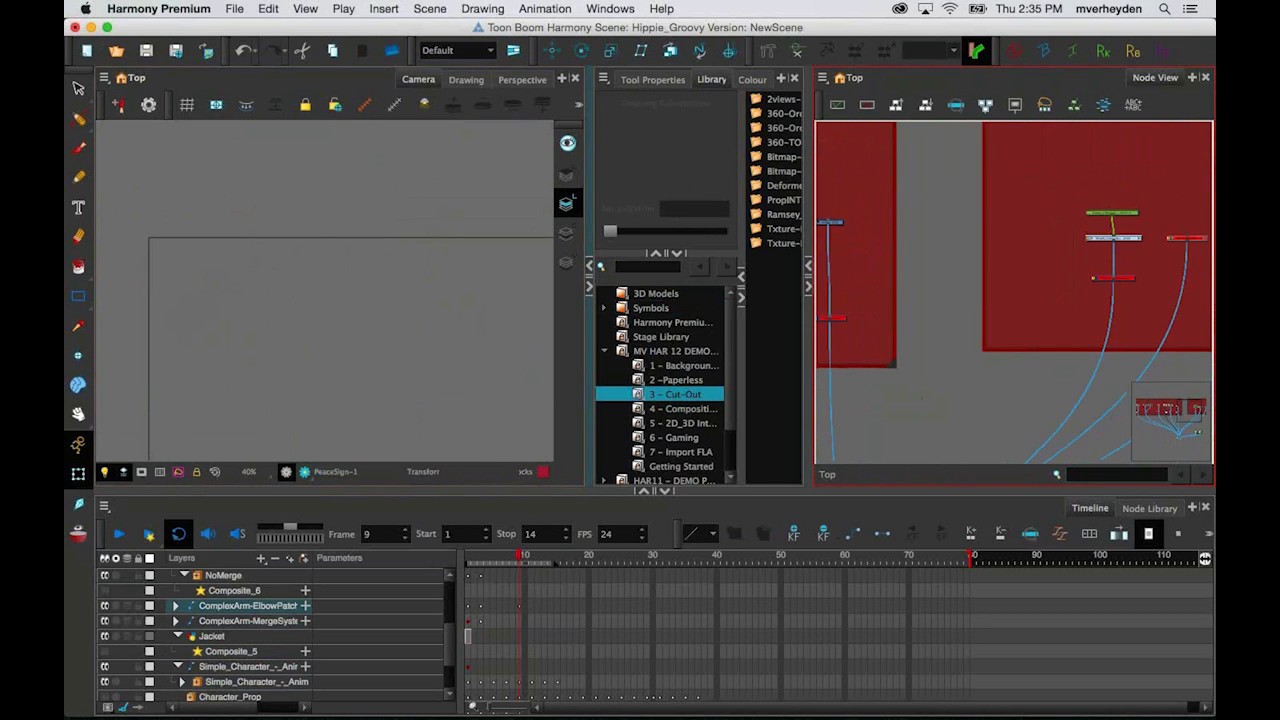
drag(1159, 301, 1011, 326)
scroll(1012, 300, up, 4)
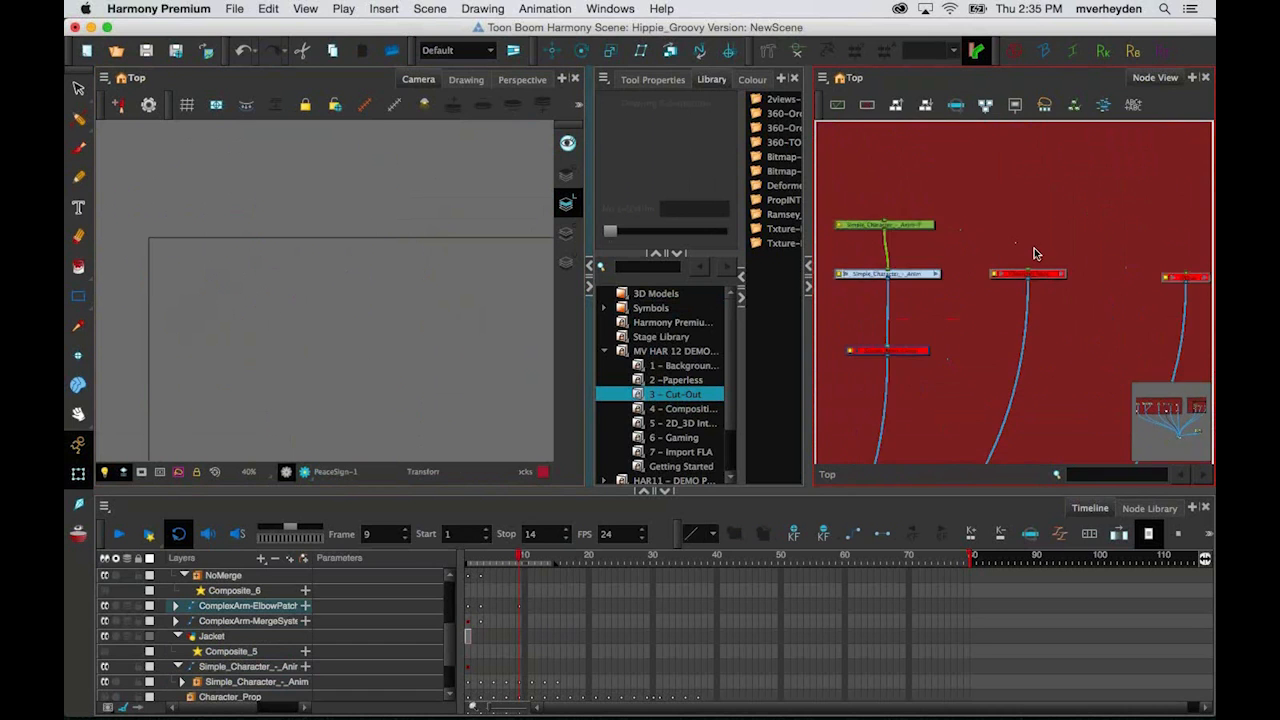
click(1043, 285)
key(a)
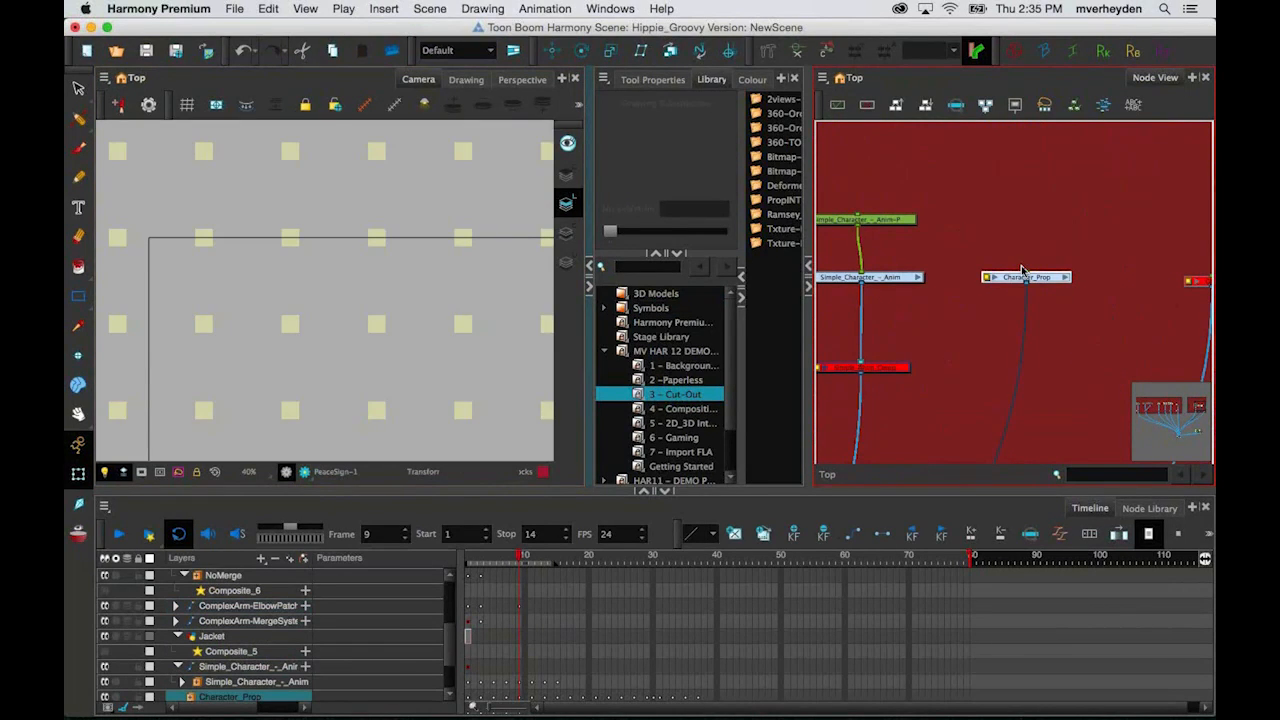
Step: Frame the sweater-wearing puppet in the camera and scrub the timeline from frame 9 back to frame 1
scroll(440, 396, down, 2)
drag(456, 394, 300, 312)
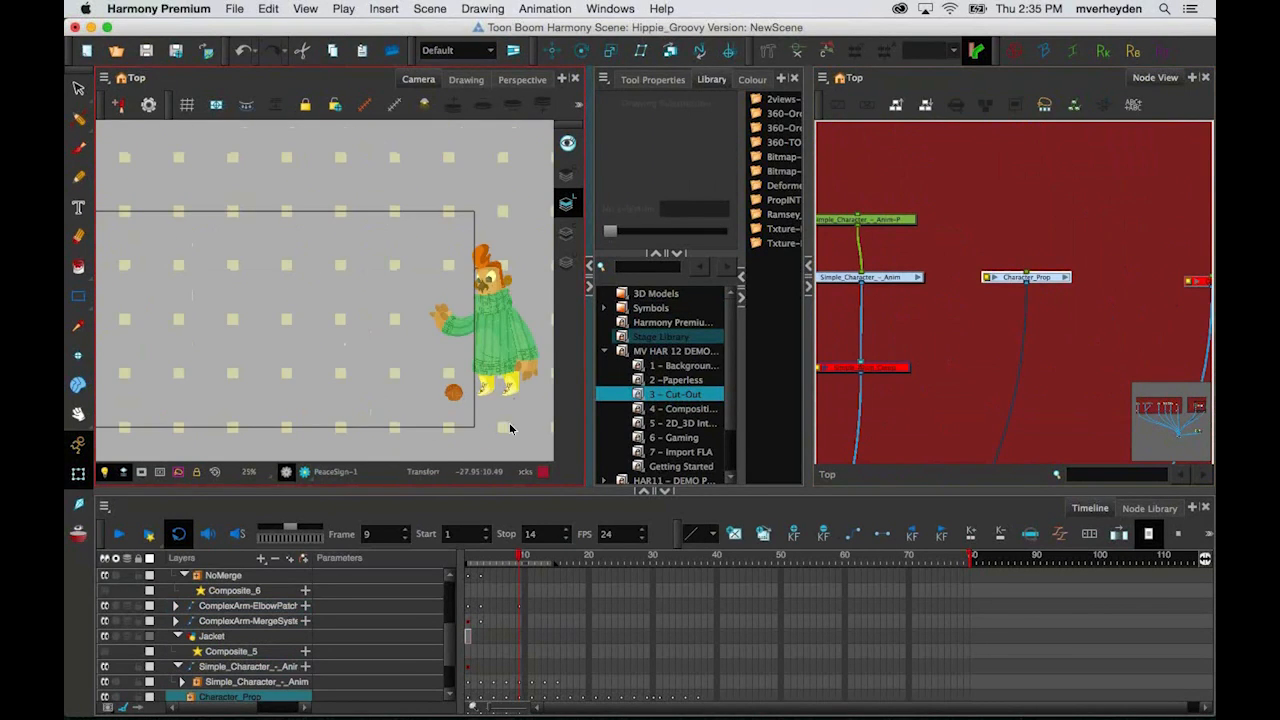
drag(510, 428, 453, 393)
scroll(454, 345, up, 2)
drag(454, 337, 393, 354)
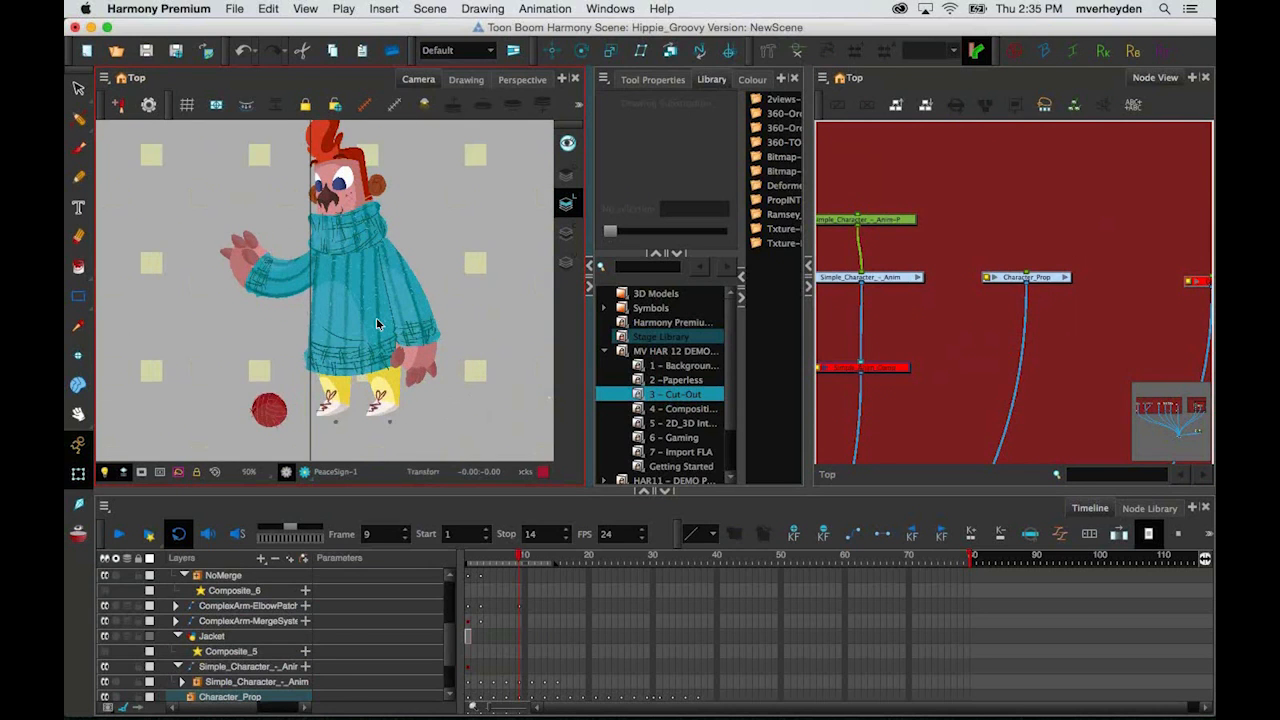
scroll(366, 216, up, 1)
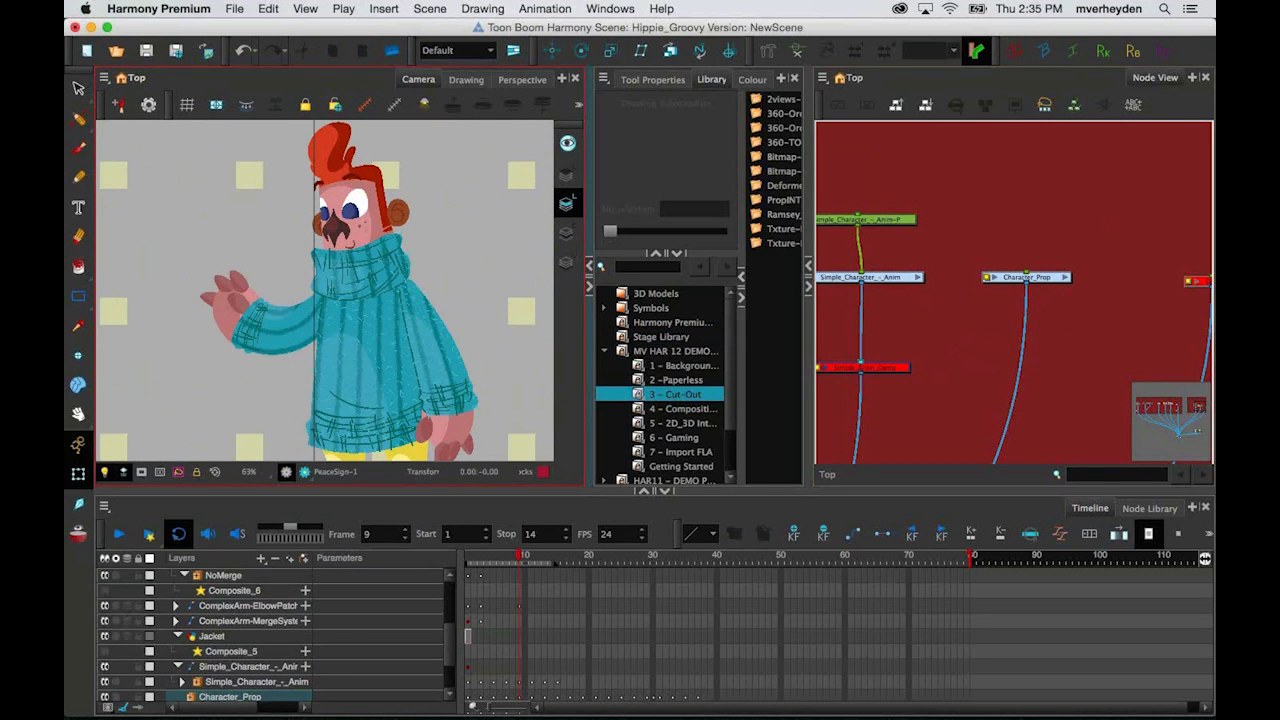
scroll(456, 365, down, 1)
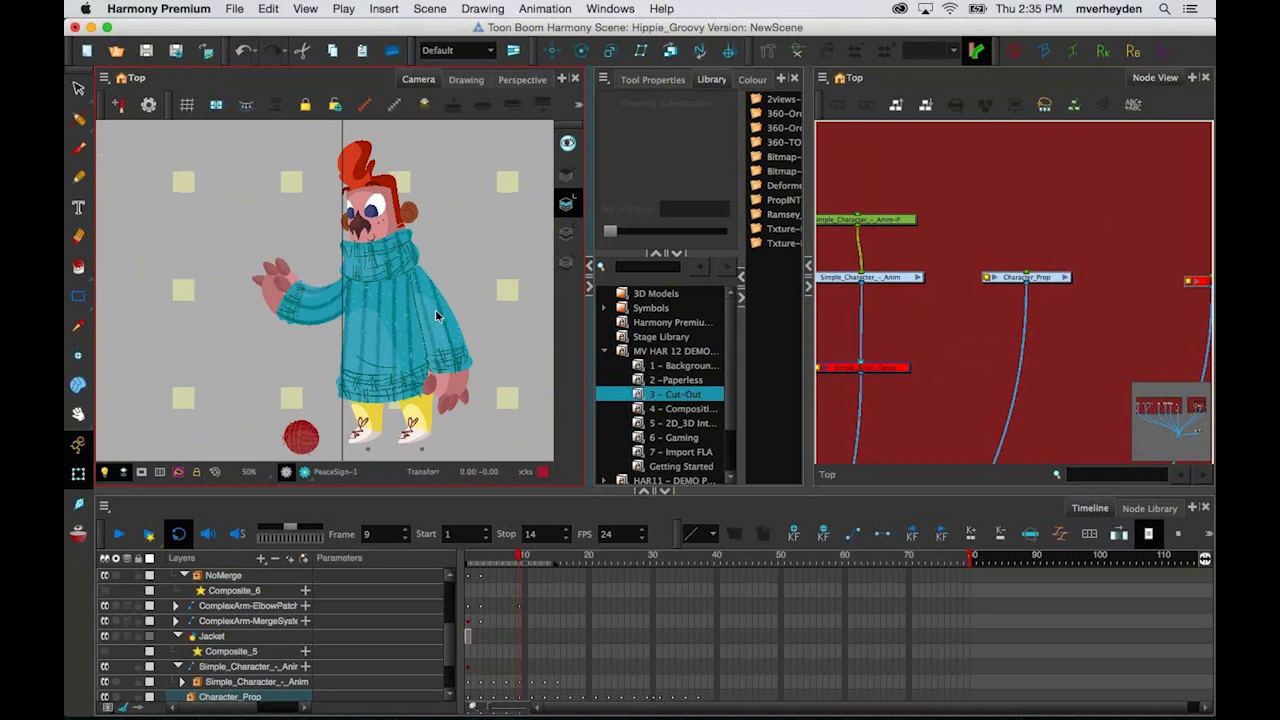
drag(519, 559, 464, 595)
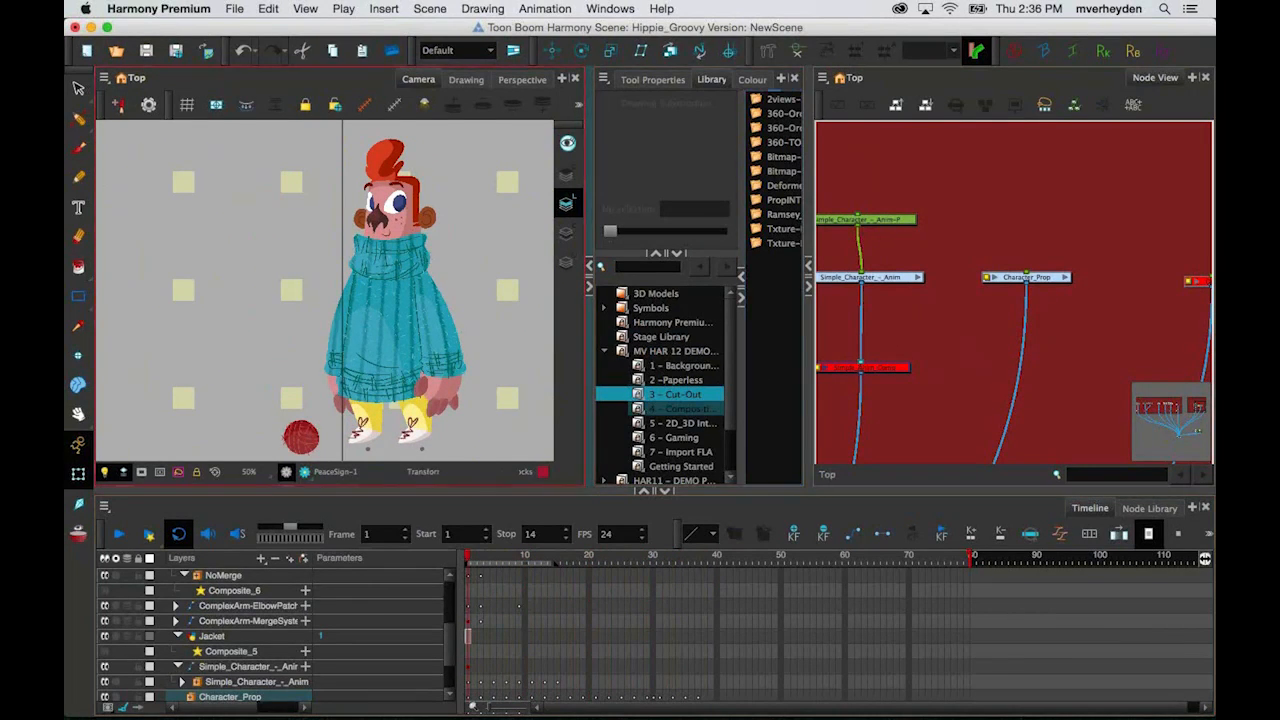
Step: Open the nested Character_Prop groups down to CH_Ramsey_gr to examine the puppet's node network
click(1066, 277)
click(1068, 278)
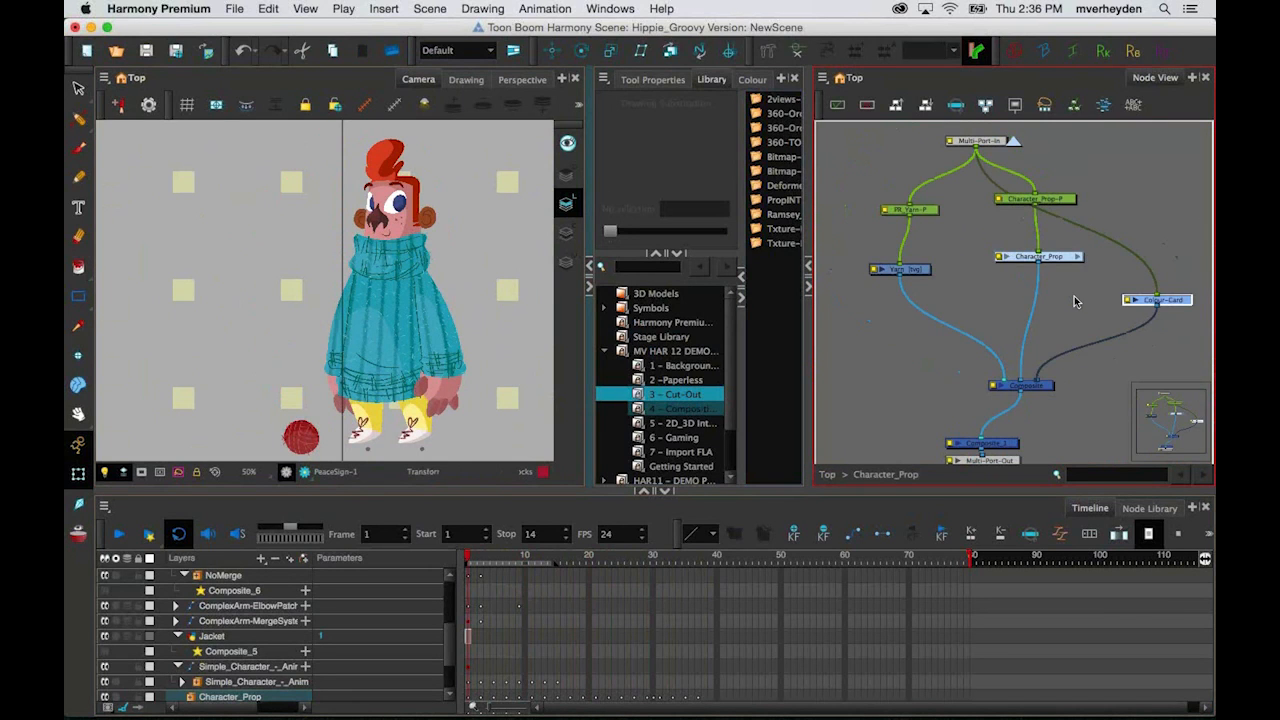
click(1077, 258)
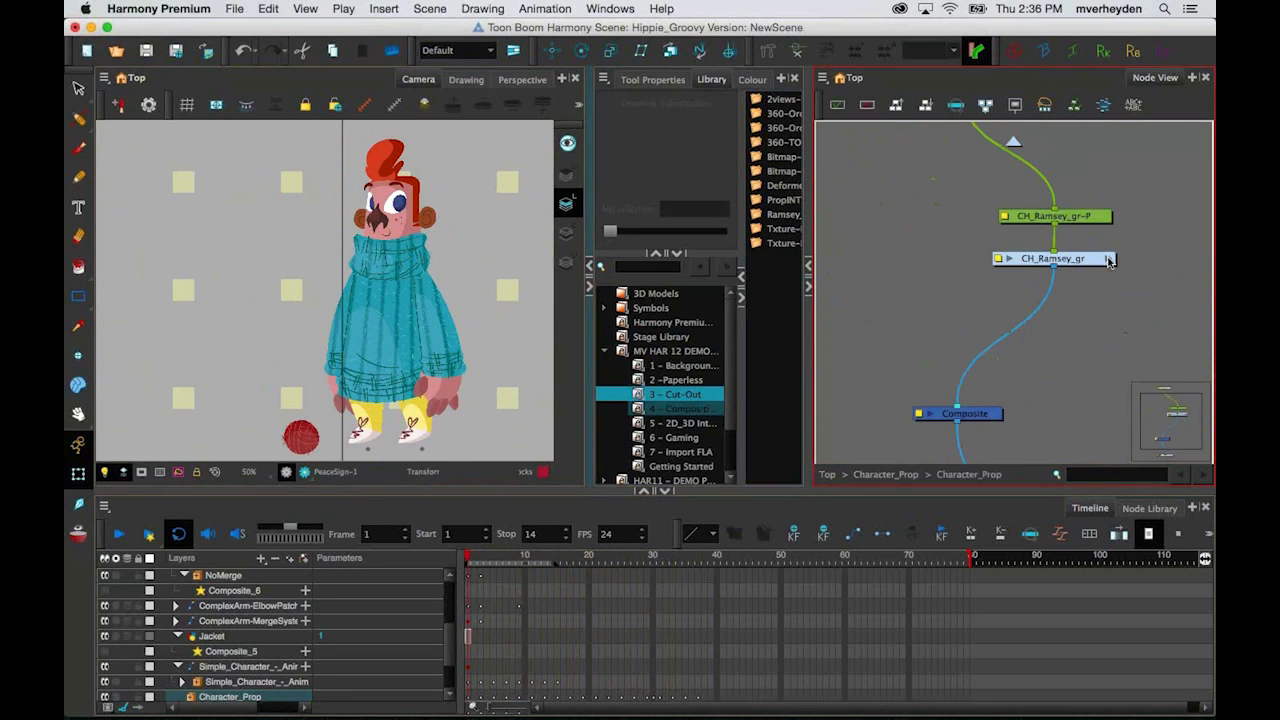
click(1108, 259)
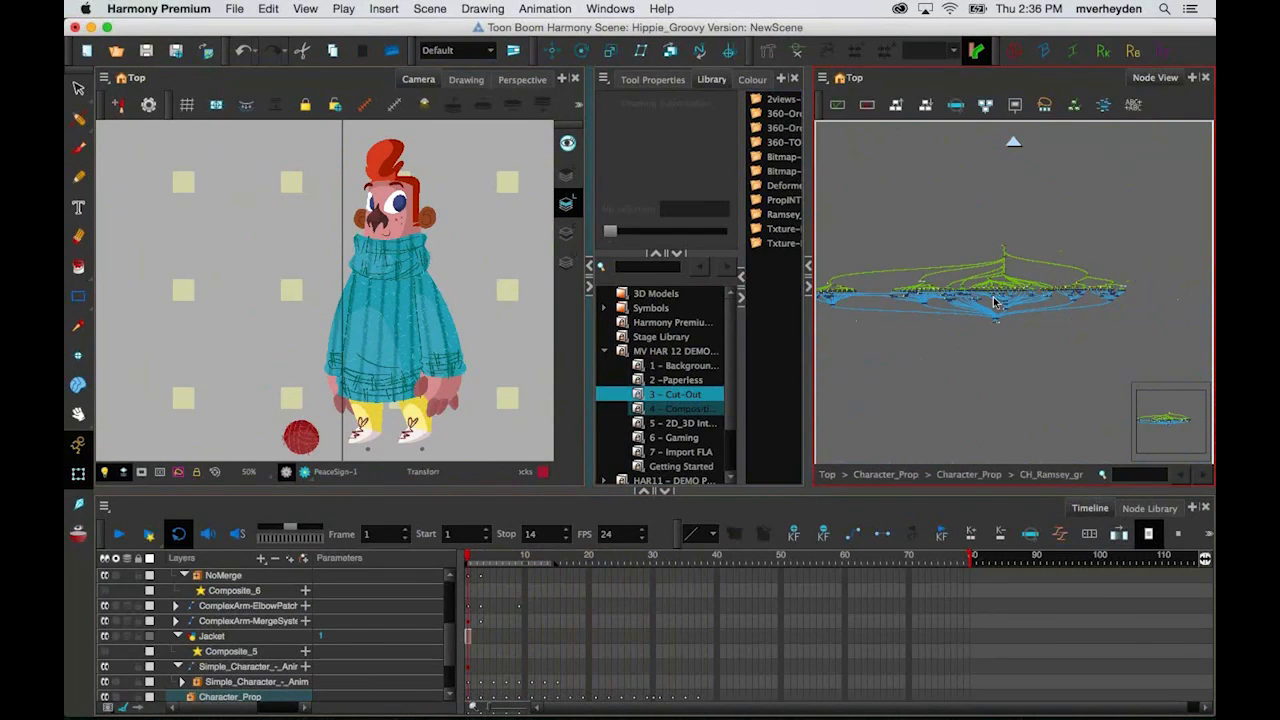
click(1101, 337)
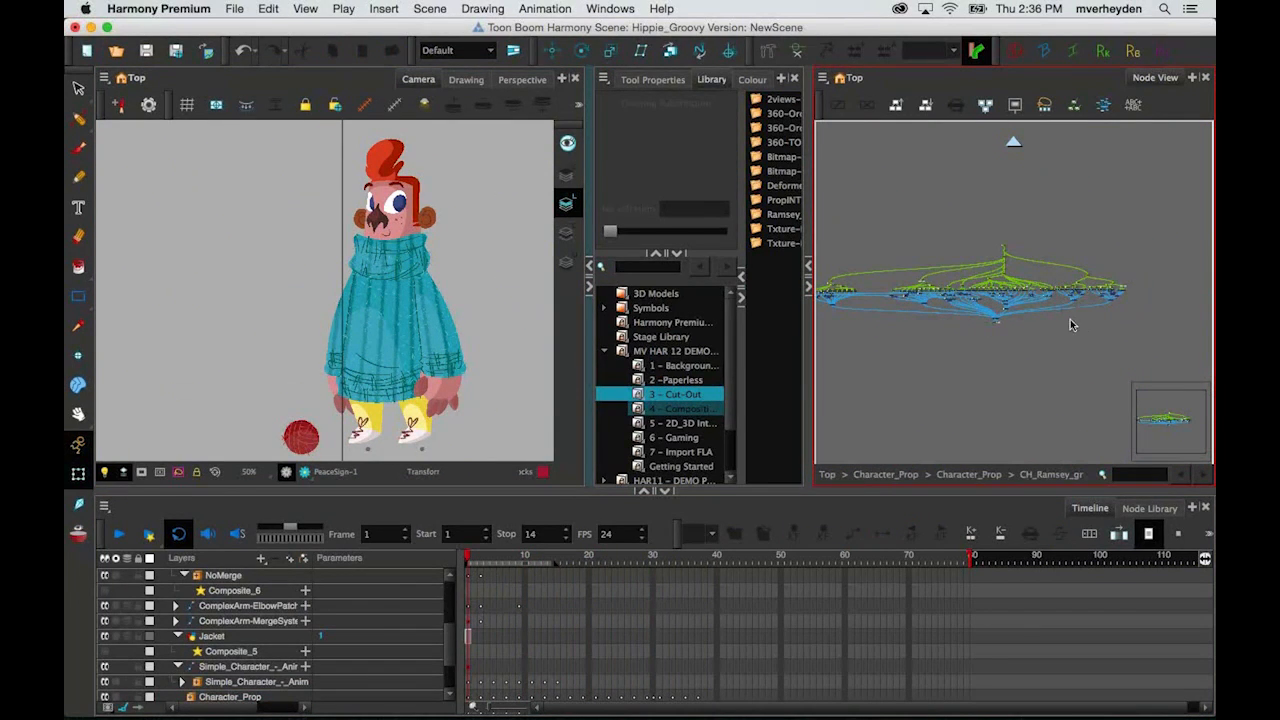
Step: Show the deformation controls for the whole sweater puppet and try bending one sleeve outward
key(super+a)
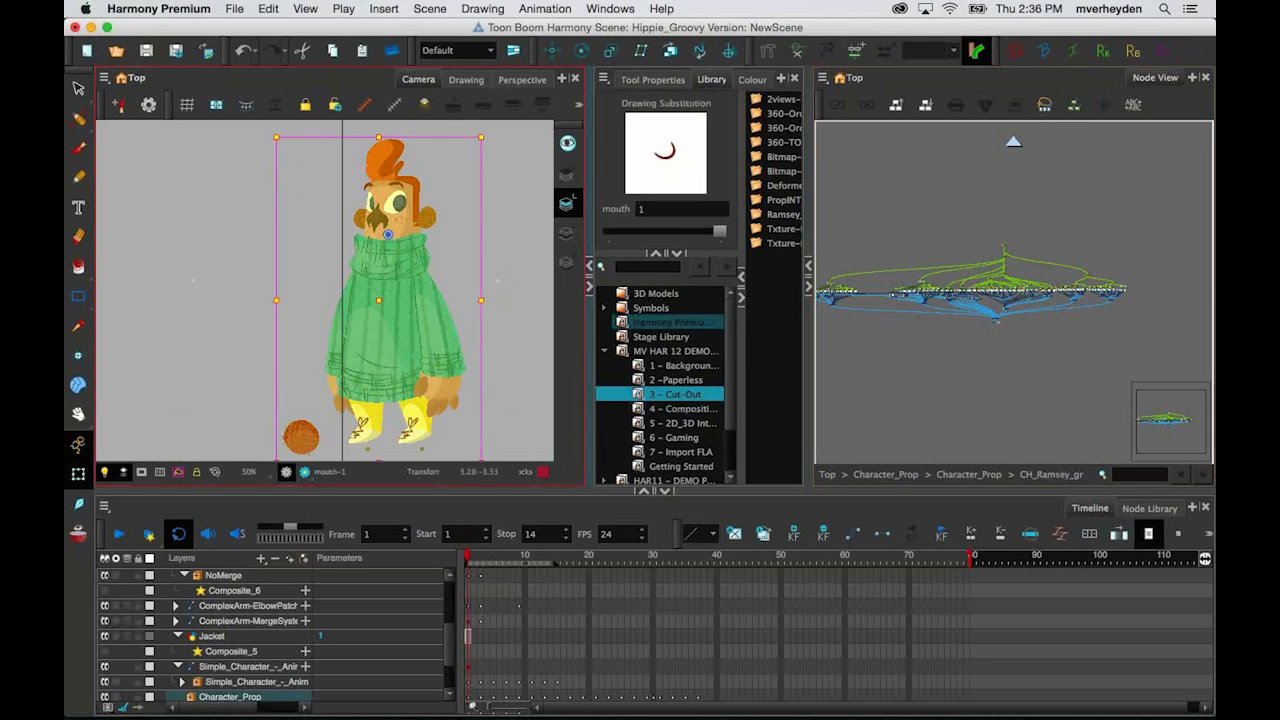
click(880, 212)
scroll(392, 325, up, 3)
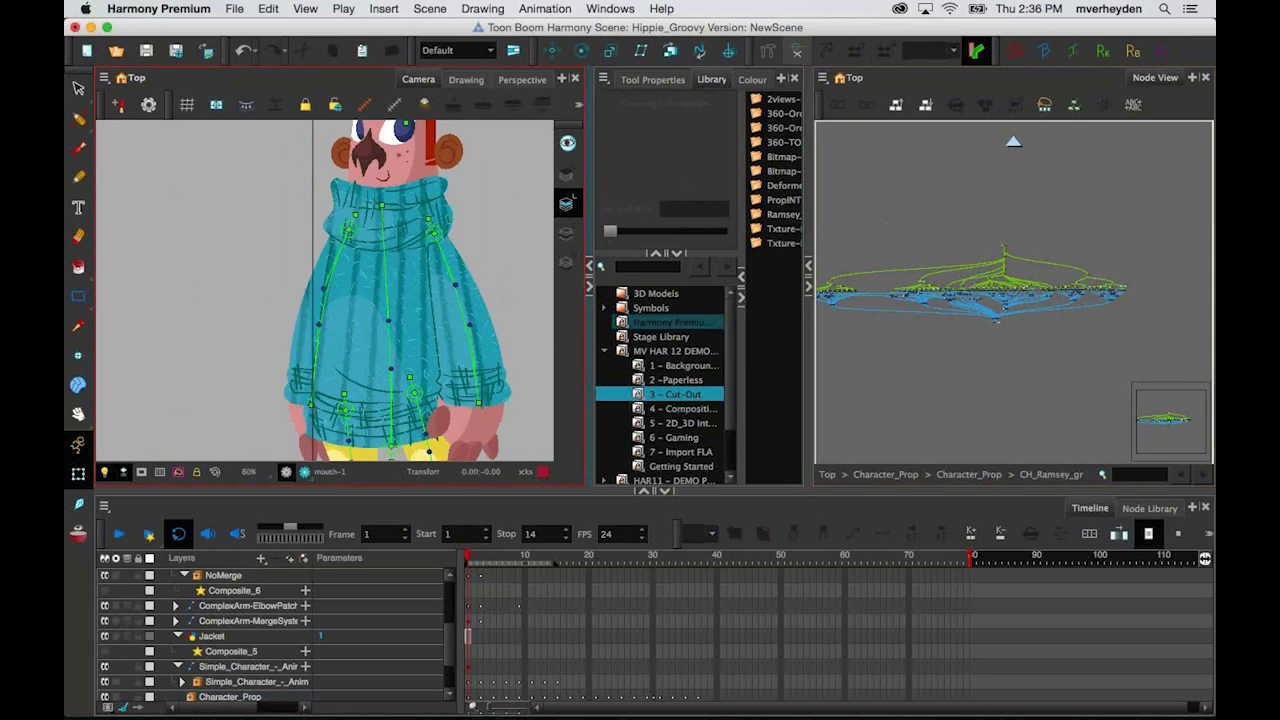
click(311, 404)
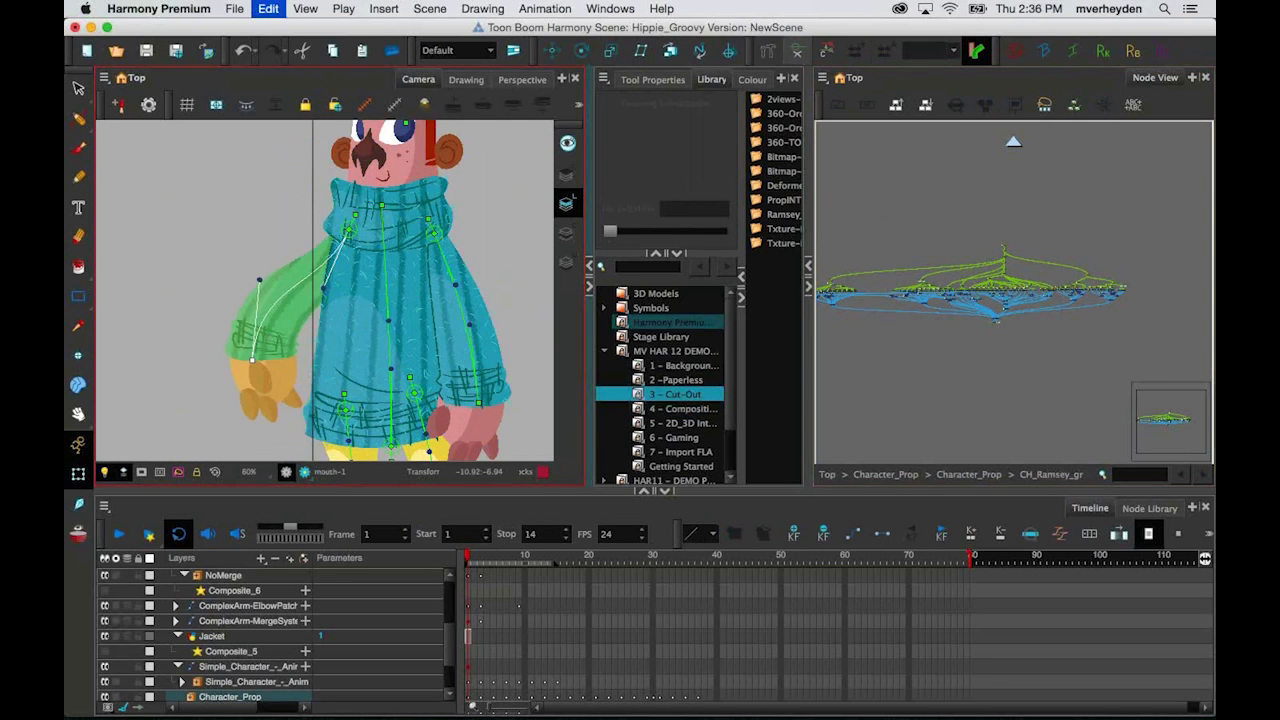
click(977, 260)
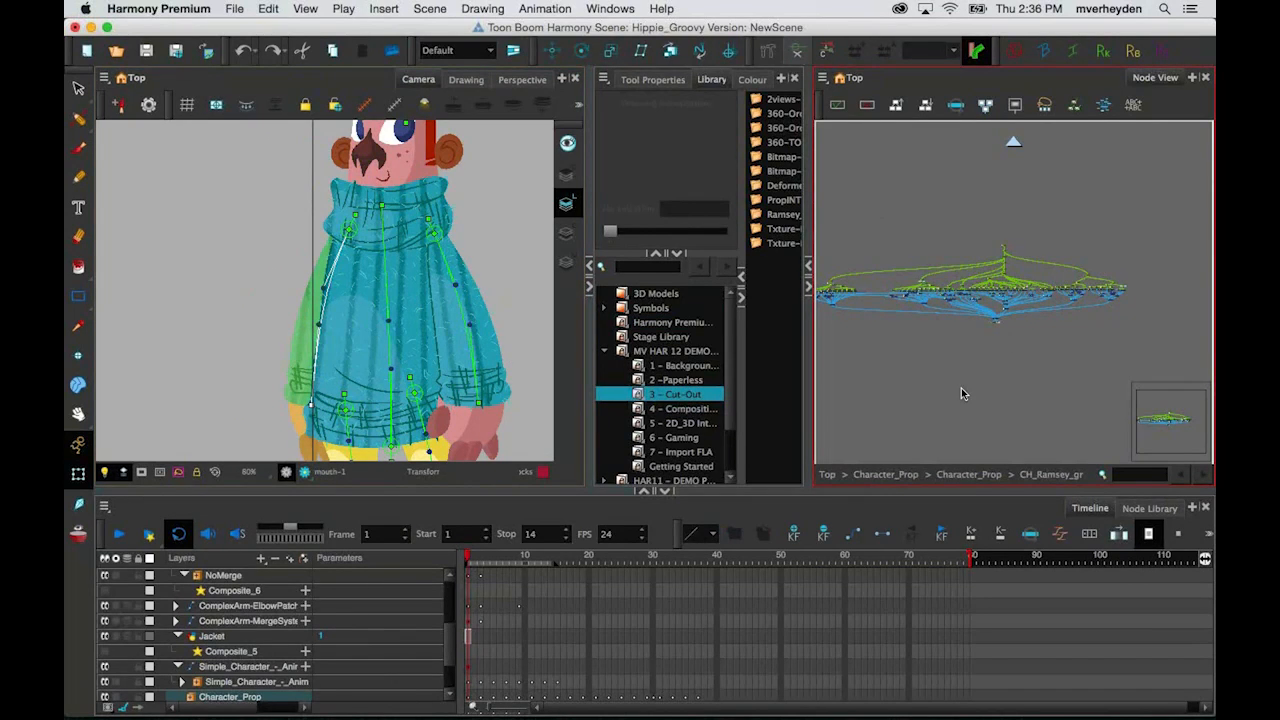
Step: Return to the Top level of the node network and disable the Character_Prop group
click(899, 476)
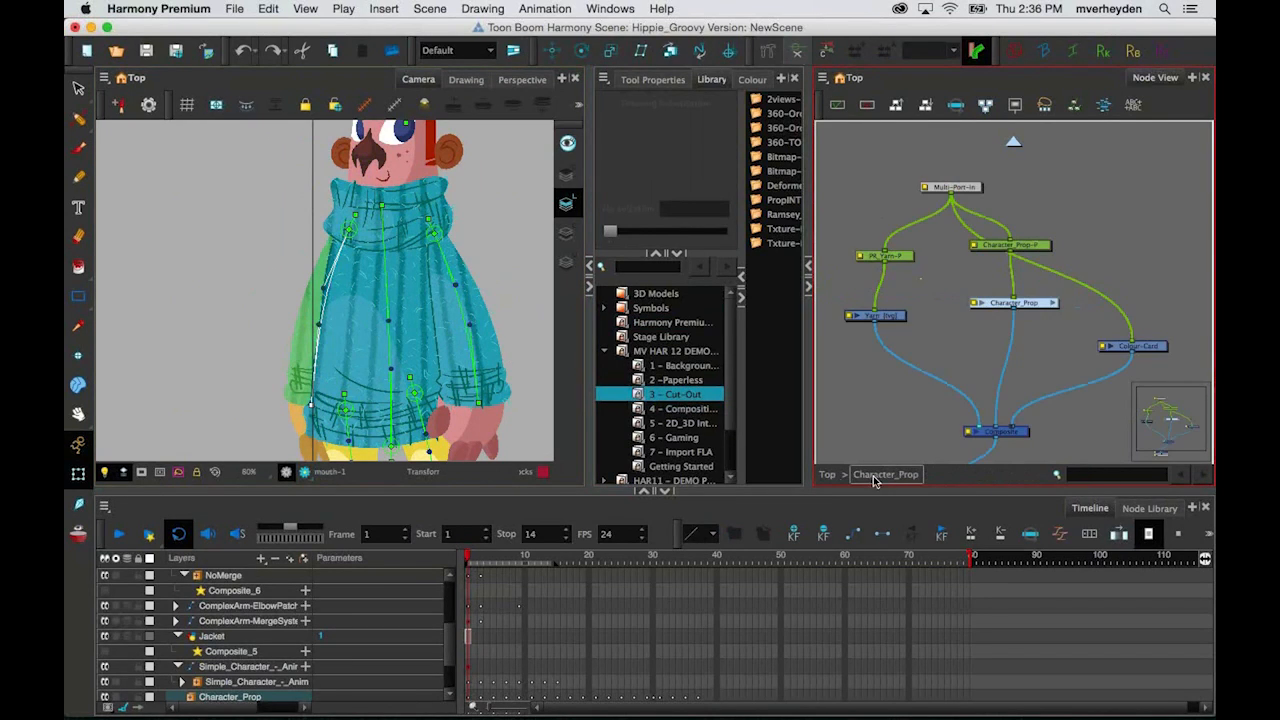
click(829, 475)
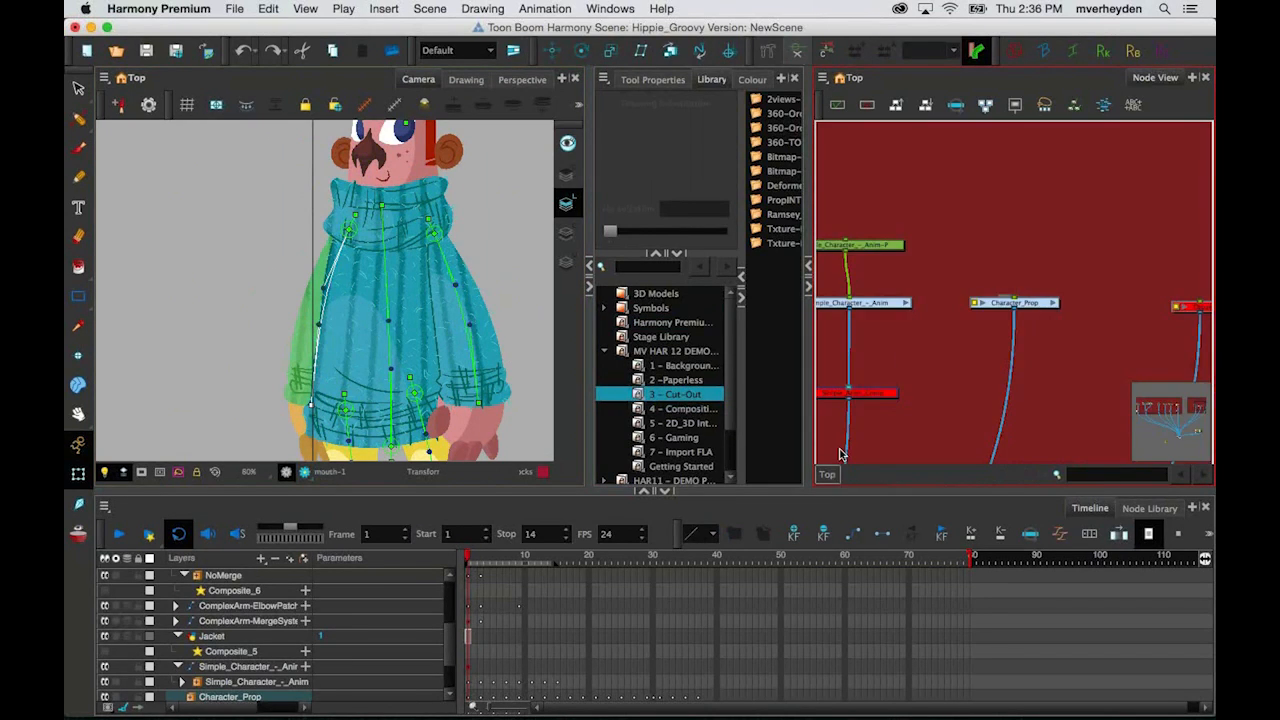
click(1035, 307)
key(d)
click(1031, 271)
Step: Enable the Orcus group beside Character_Prop in the ANIMATIONS backdrop
scroll(1031, 271, down, 3)
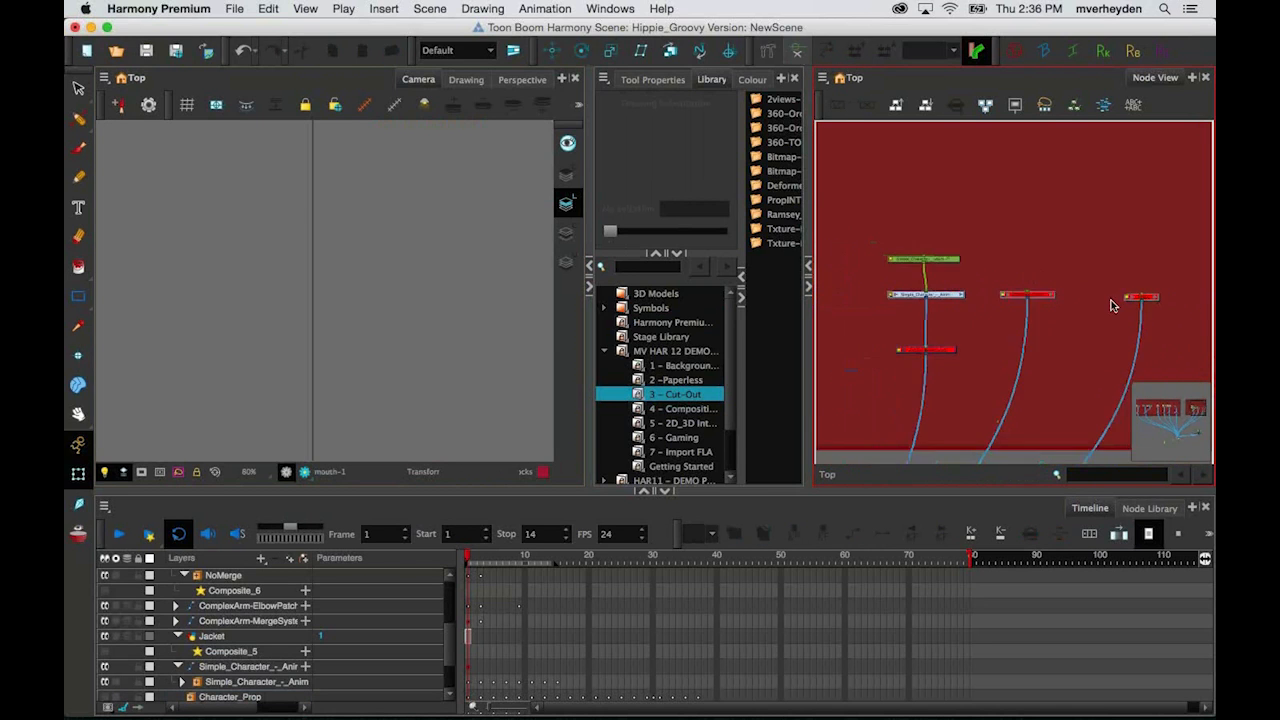
scroll(1110, 305, down, 2)
drag(1060, 264, 1092, 305)
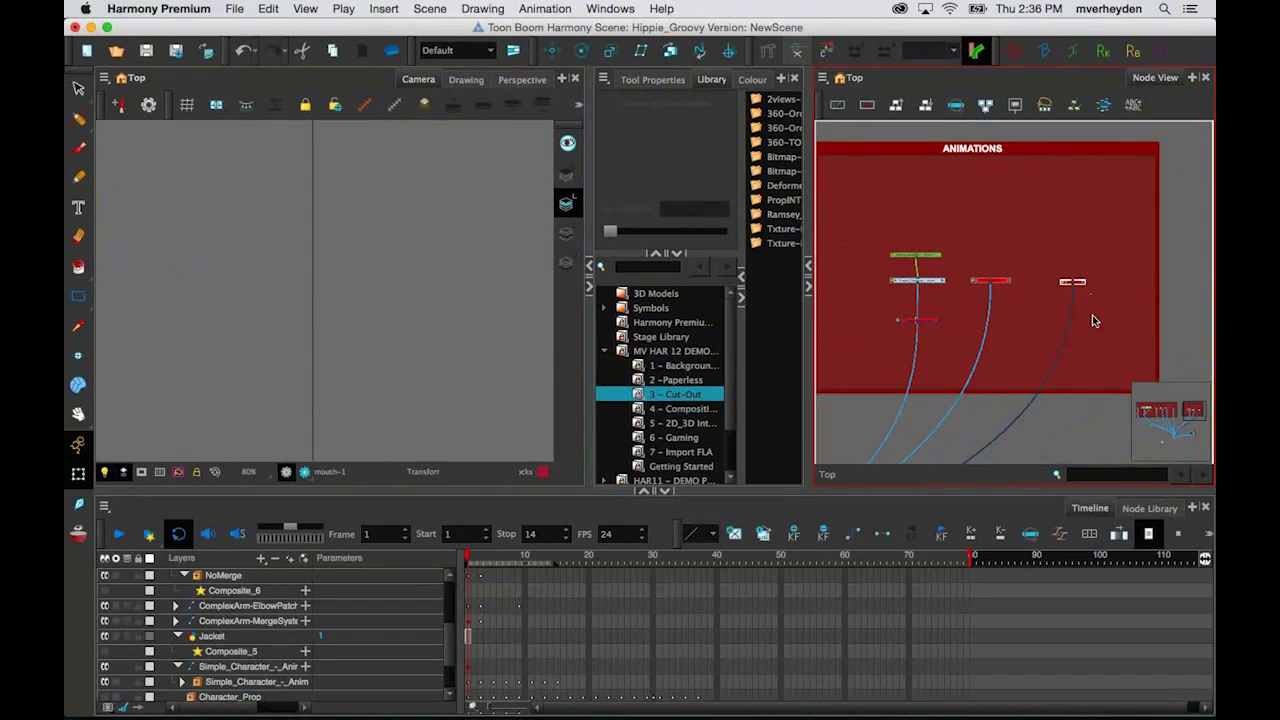
key(d)
Step: Frame the orc in the camera and scrub the timeline from frame 1 to frame 15
click(1045, 432)
scroll(406, 323, down, 6)
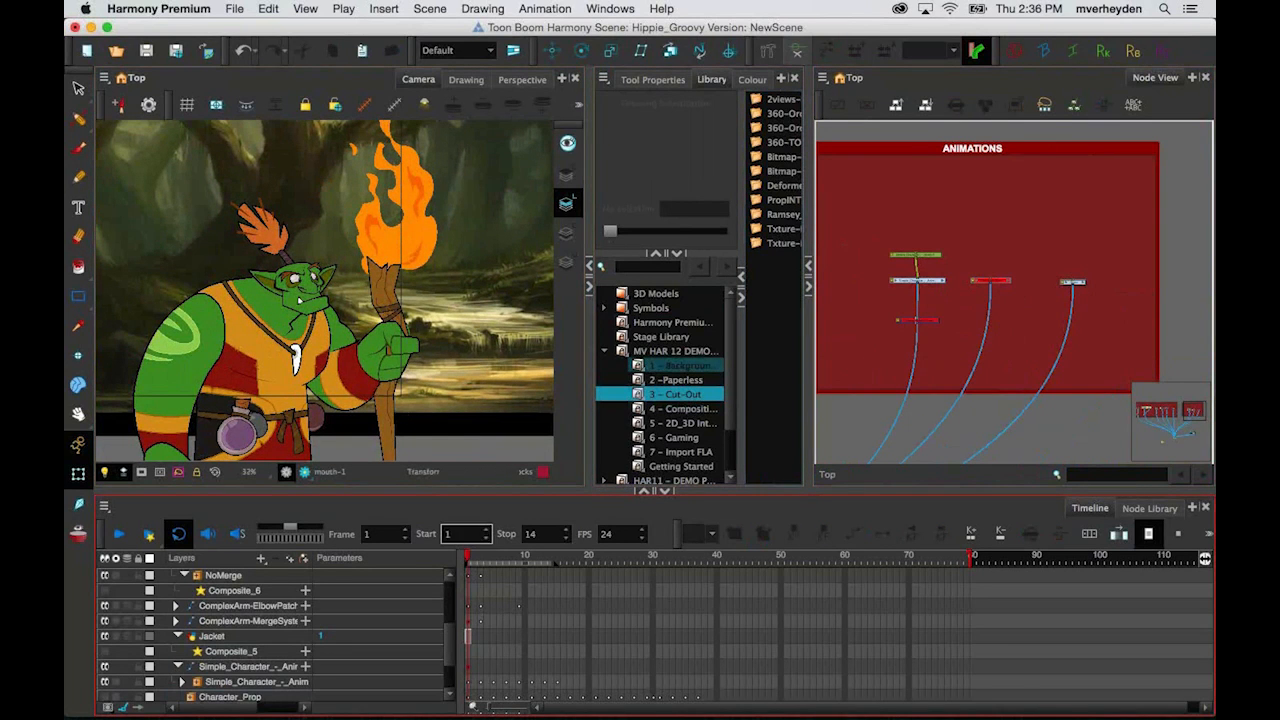
click(470, 558)
drag(474, 558, 557, 560)
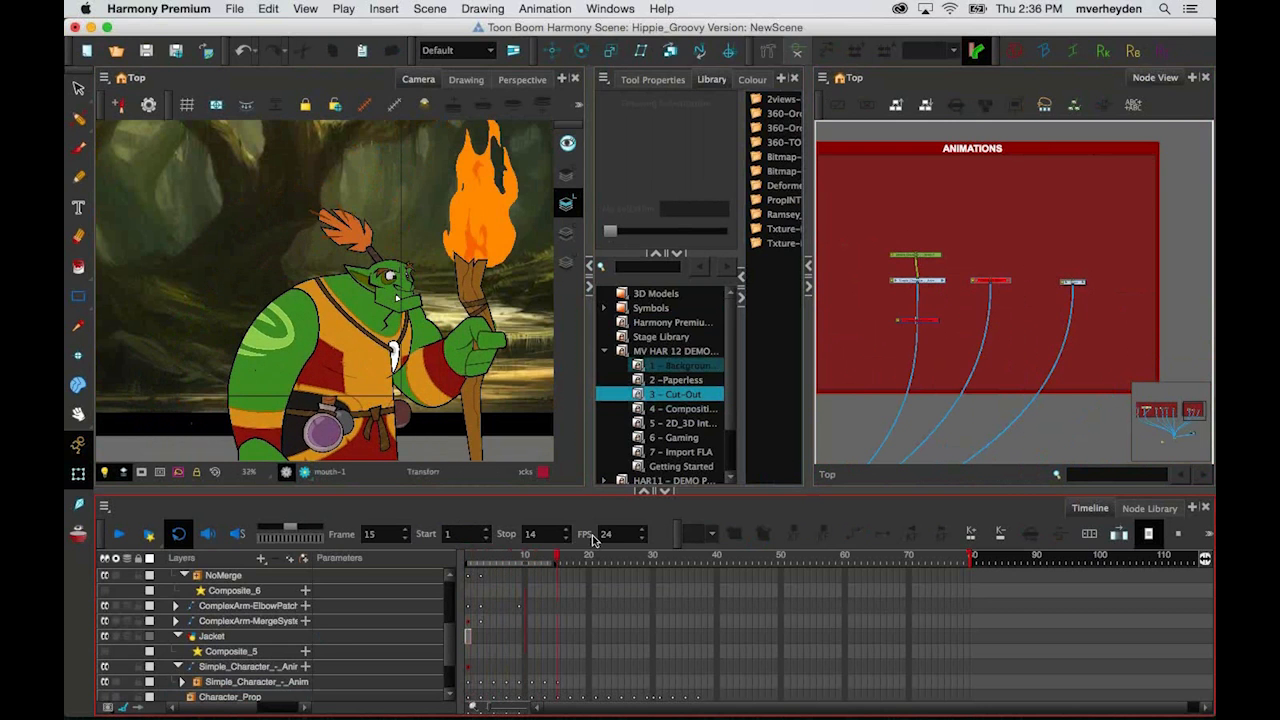
Step: Open the Orcus group and its Orcus_QF_gr subgroup to examine the rig's colour-coded body-part backdrops
scroll(1090, 287, up, 2)
click(1083, 281)
scroll(973, 234, up, 3)
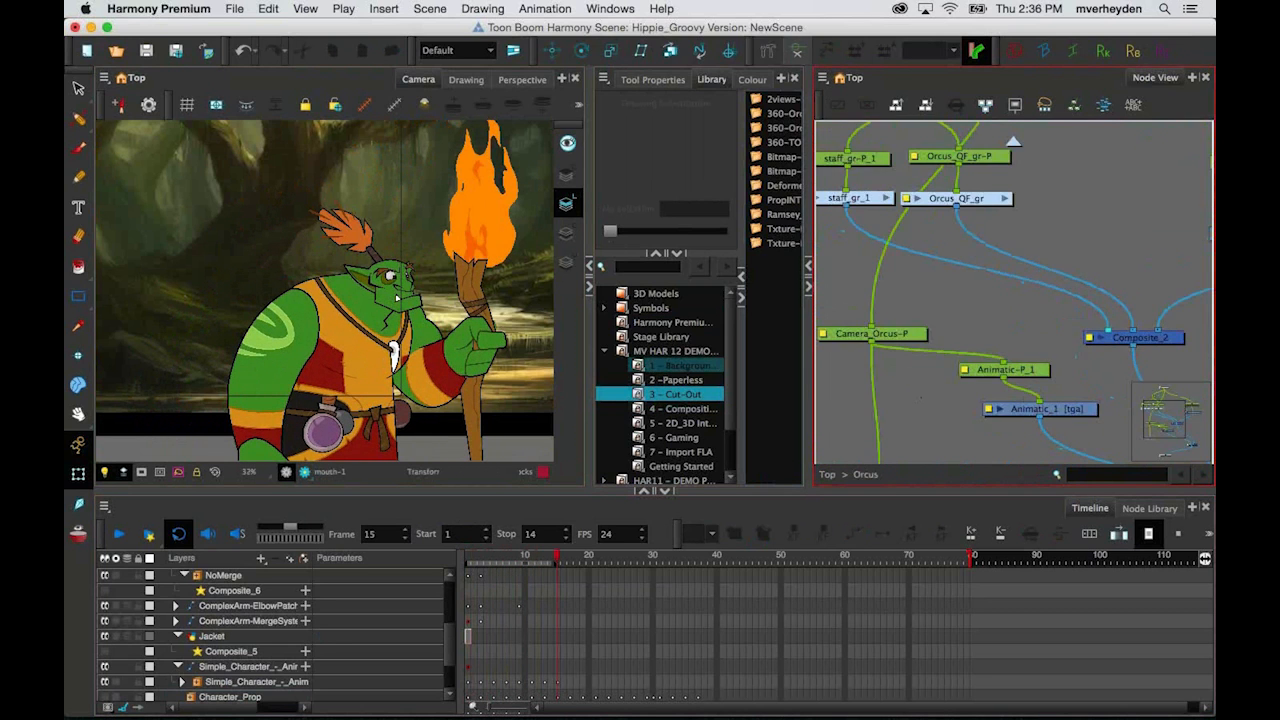
click(1087, 233)
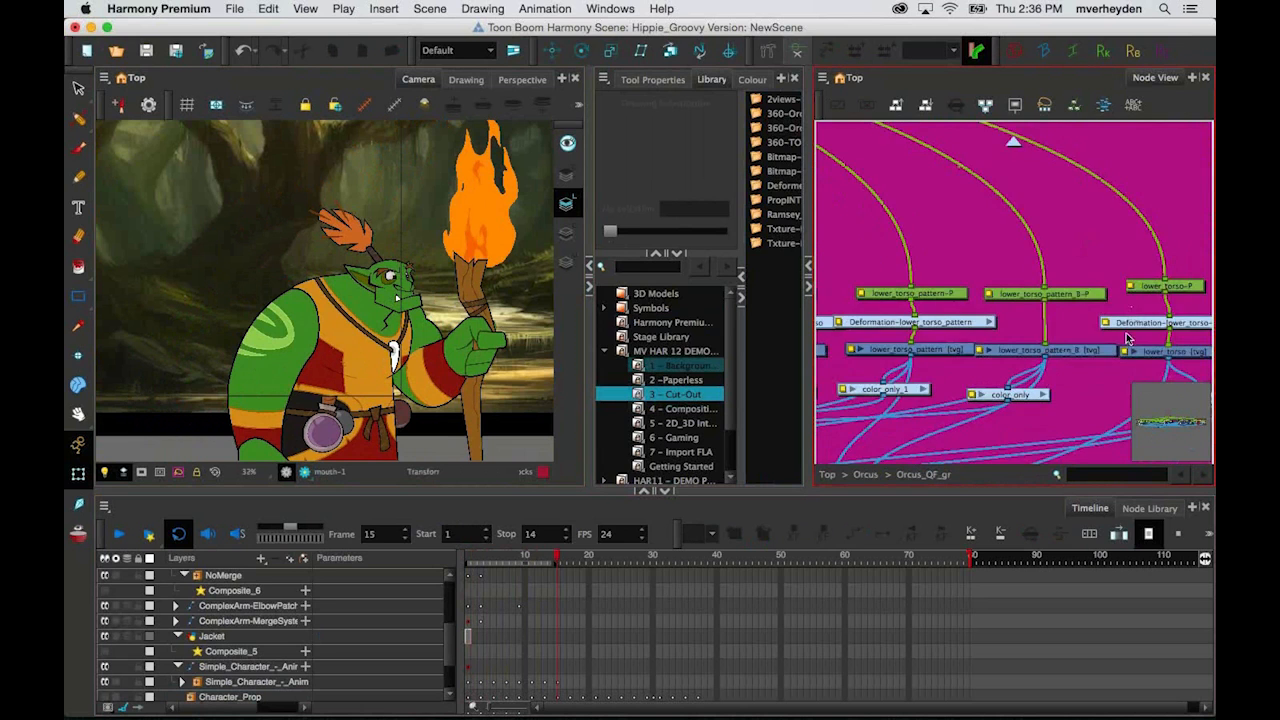
scroll(1118, 341, down, 4)
scroll(1118, 341, down, 3)
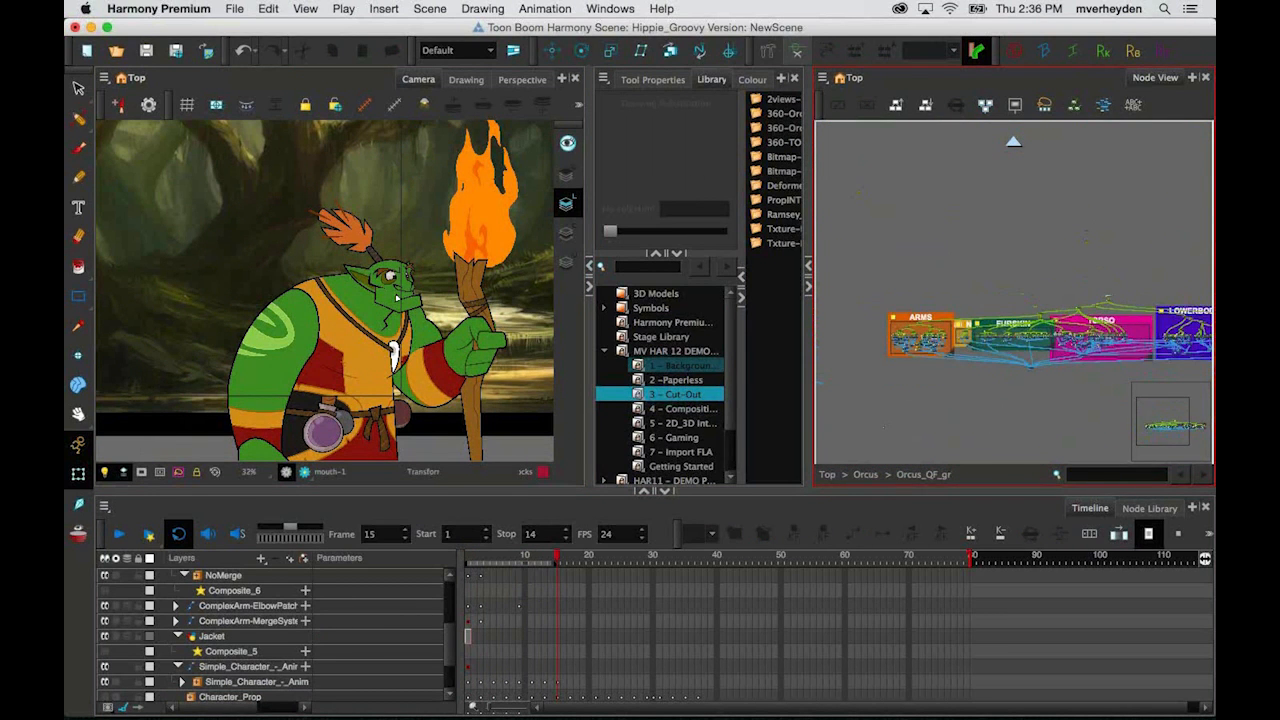
drag(946, 284, 1078, 300)
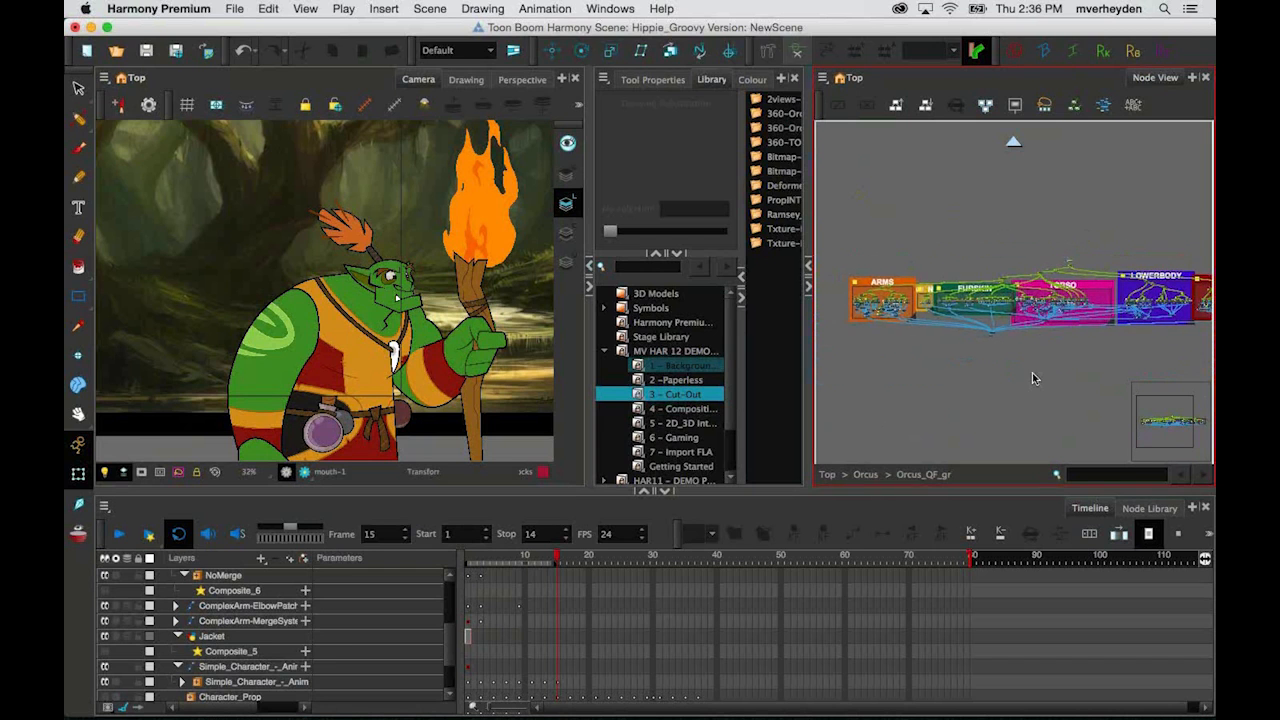
Step: Select the orc's arm_F, upper_torso_pattern and lips drawings to inspect their deformation controls
scroll(324, 344, up, 2)
click(261, 372)
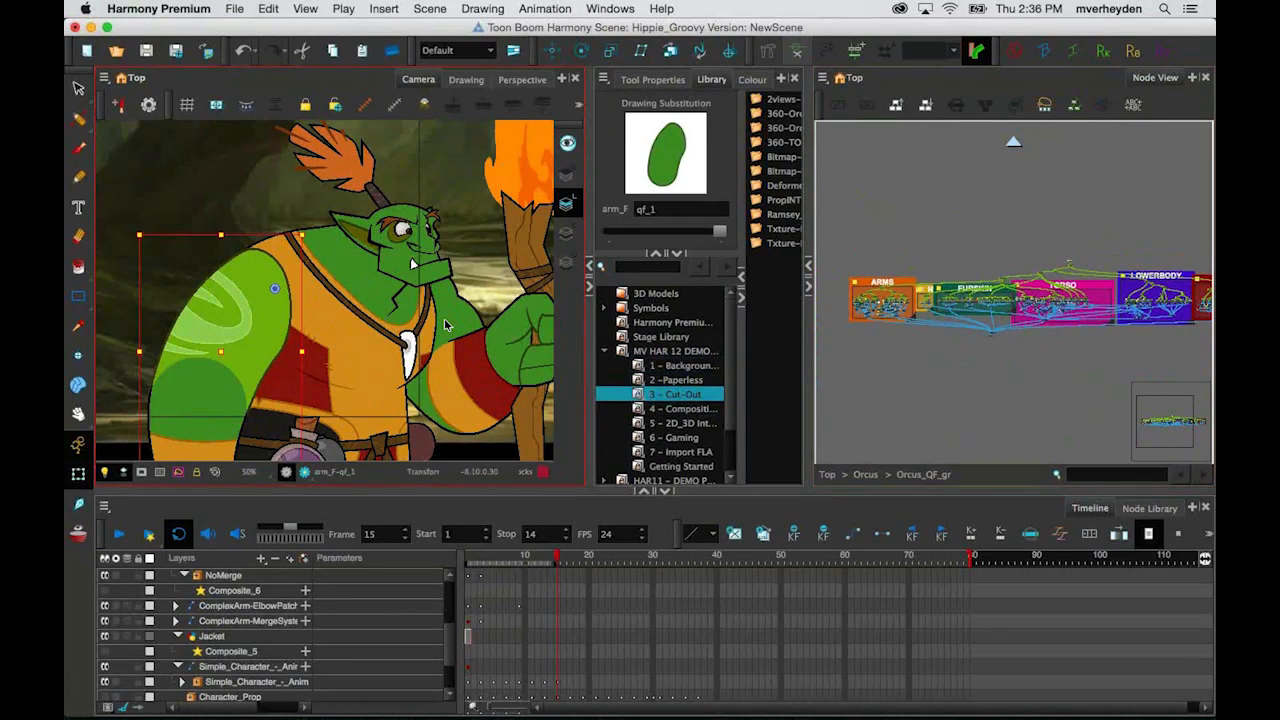
scroll(441, 340, down, 2)
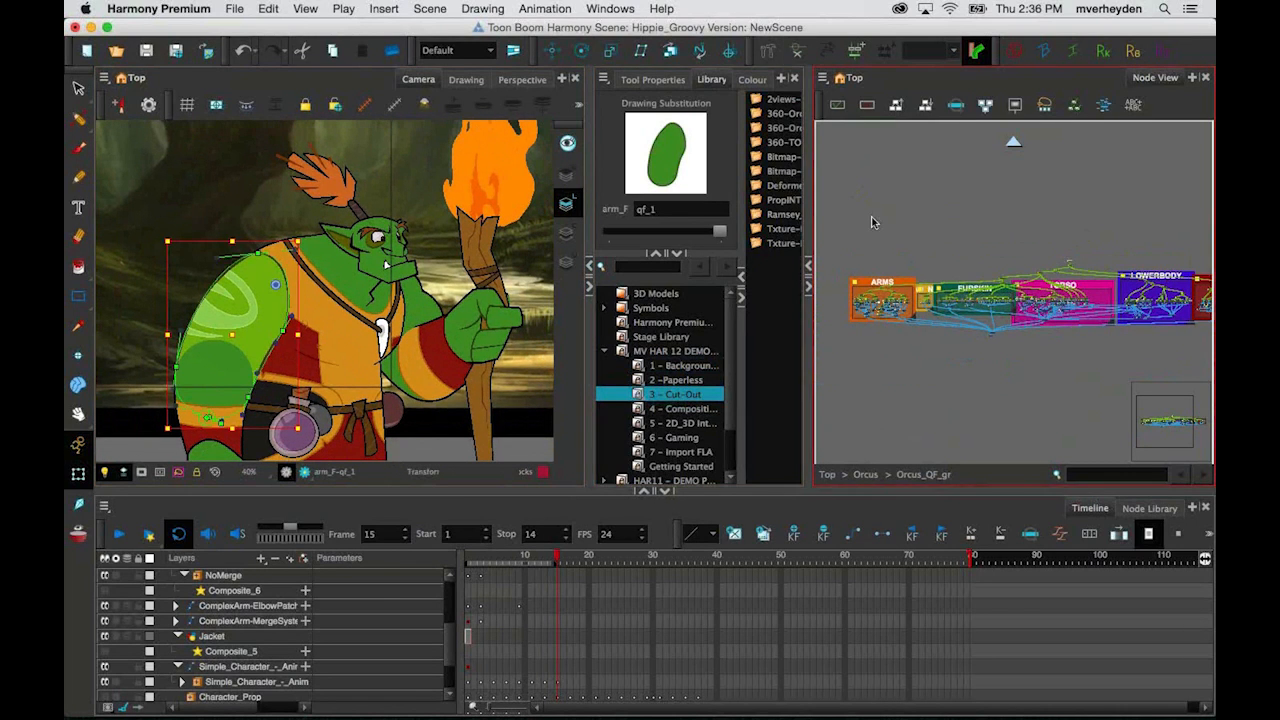
click(288, 325)
click(312, 303)
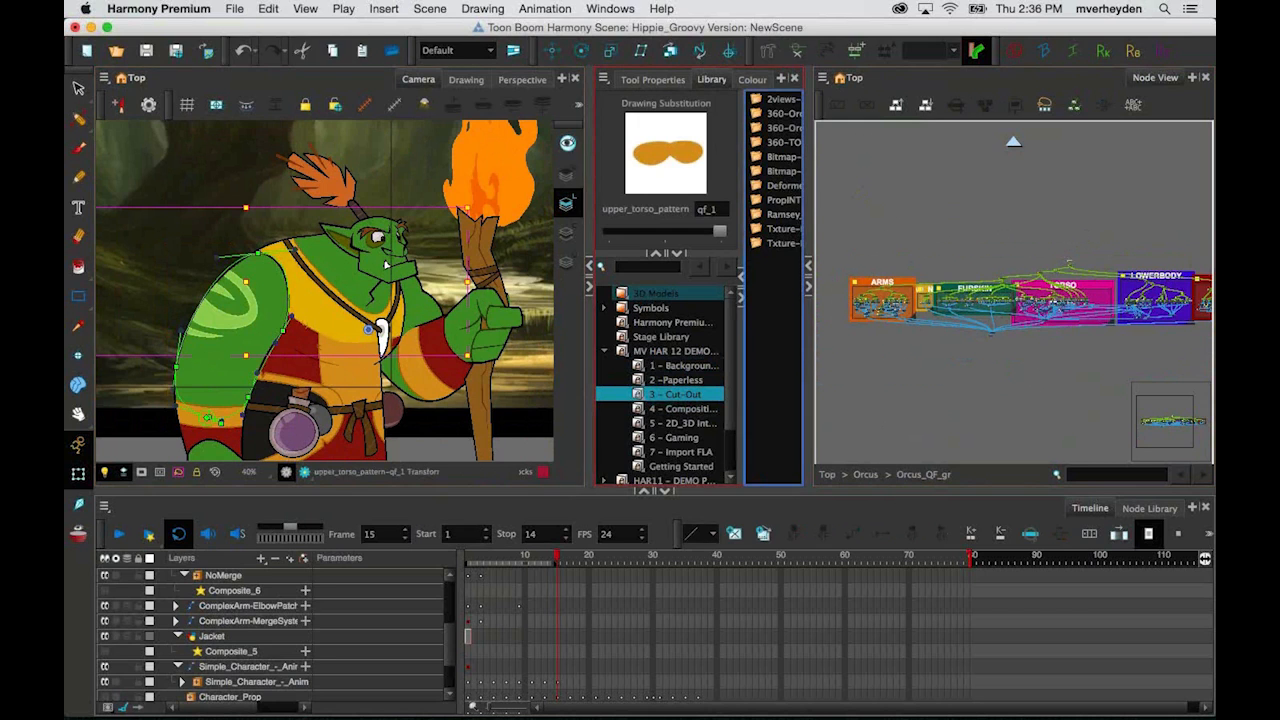
click(339, 269)
click(798, 51)
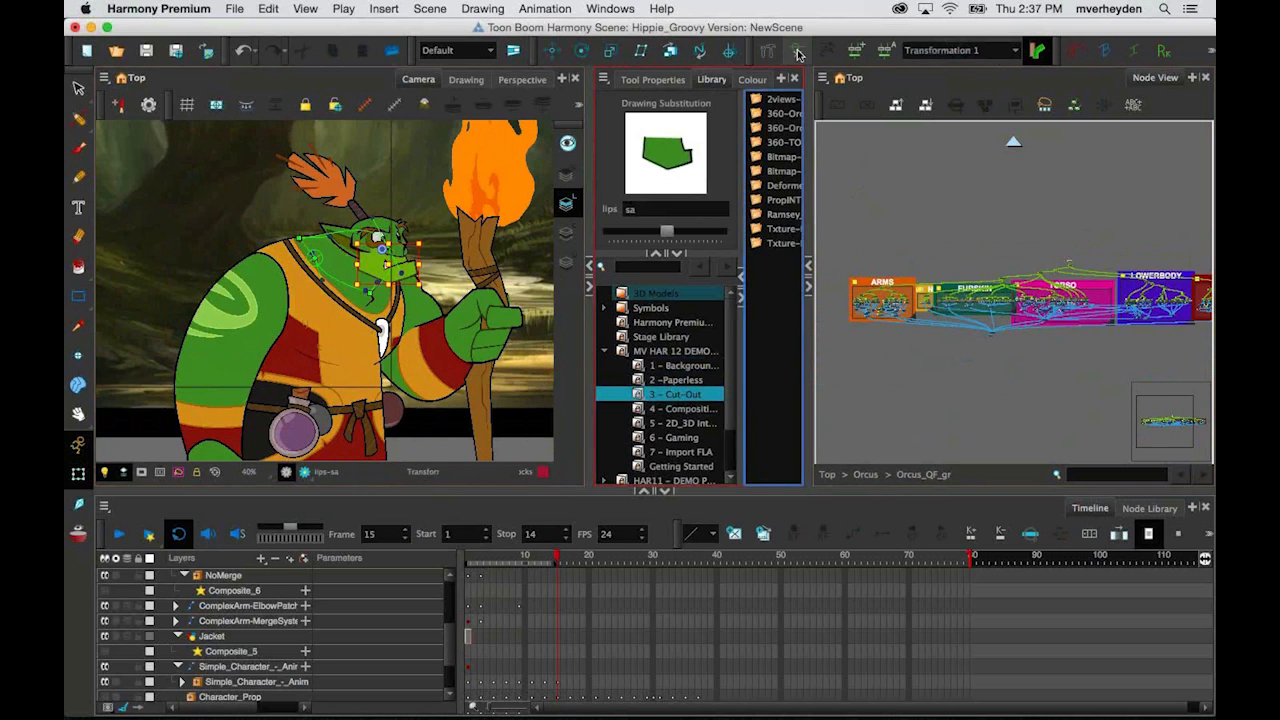
Step: Try pulling the chin point of the orc's lips deformation downward, undo it and hide the controls
scroll(393, 276, up, 3)
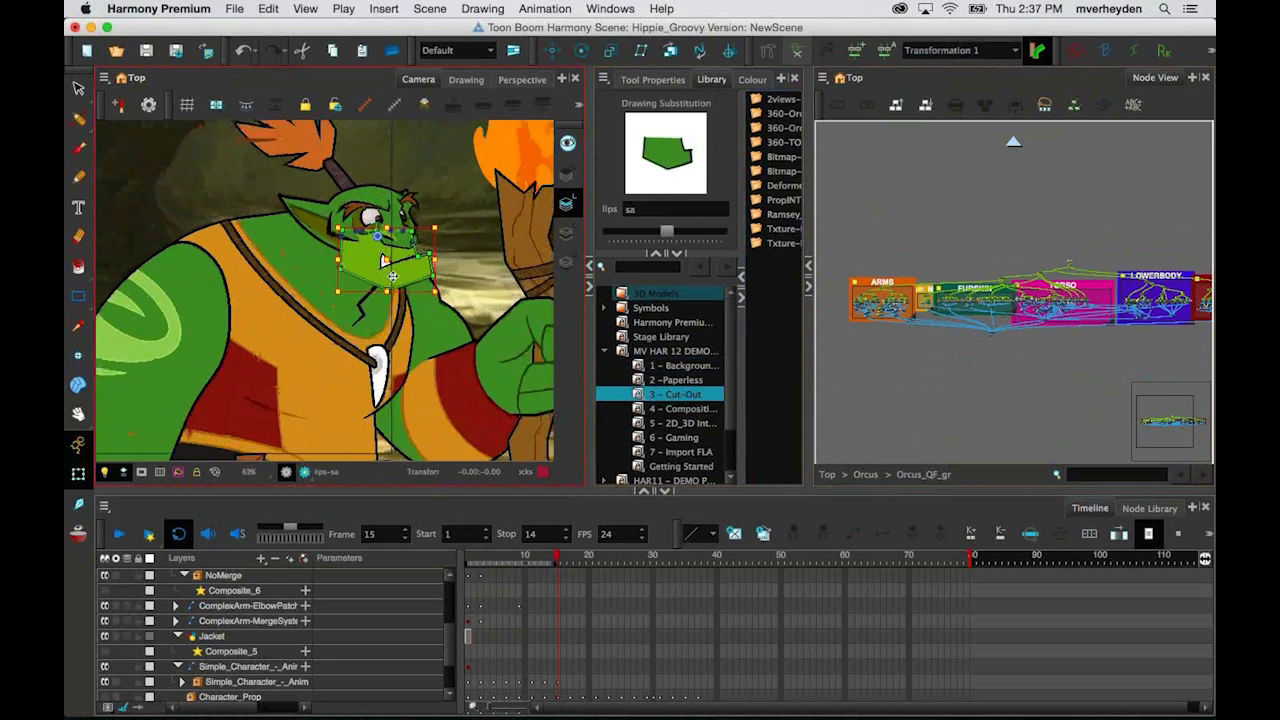
scroll(393, 276, up, 3)
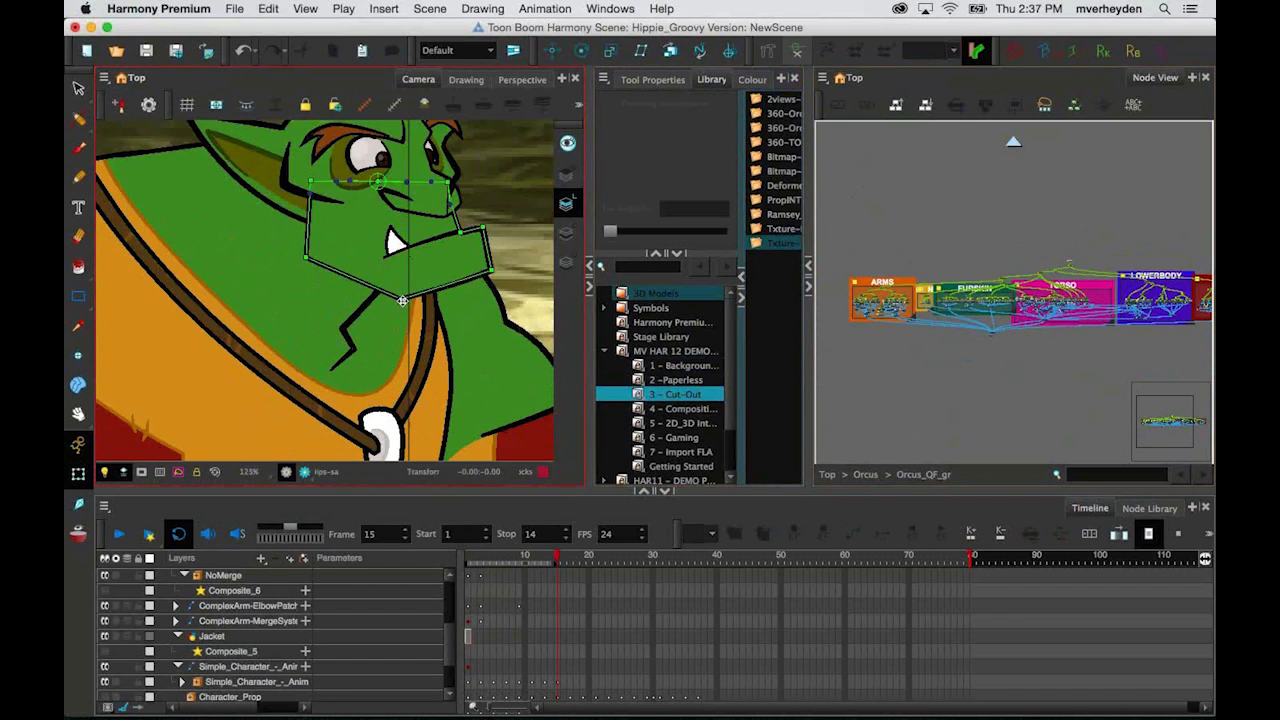
mouse_move(402, 300)
mouse_down()
mouse_move(403, 321)
mouse_move(397, 312)
mouse_up()
key(super+z)
scroll(445, 289, down, 5)
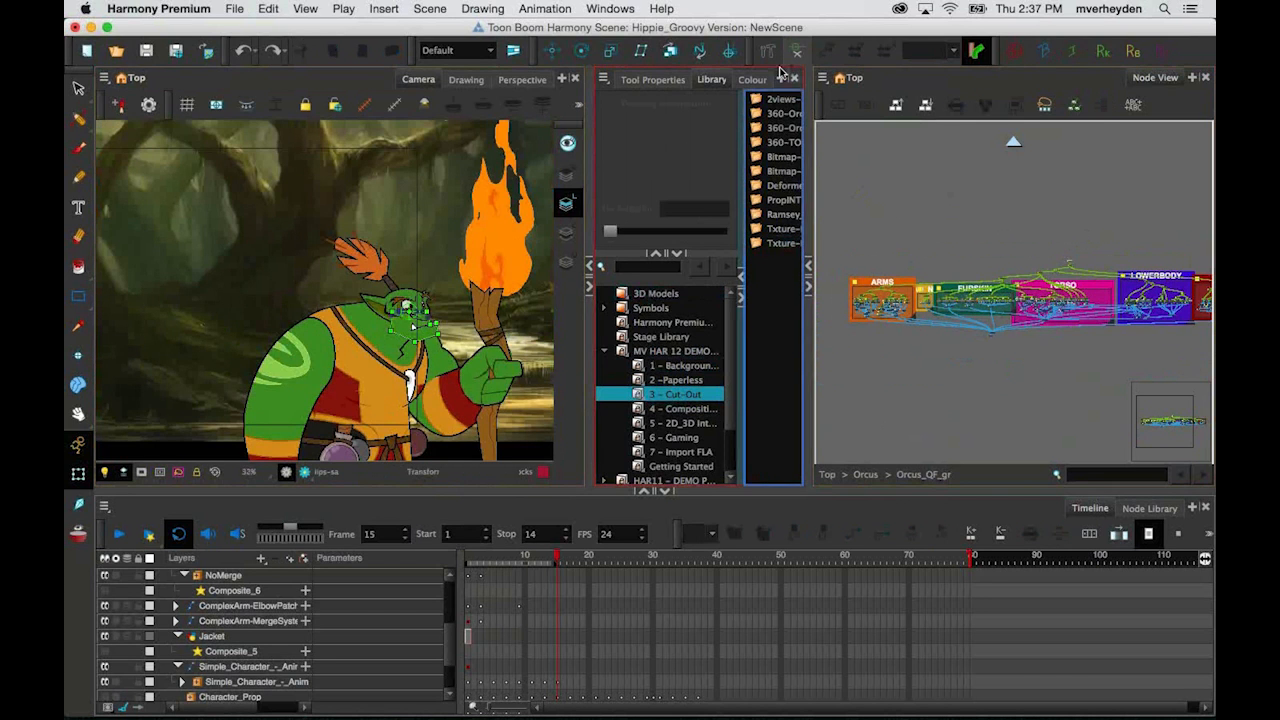
key(Escape)
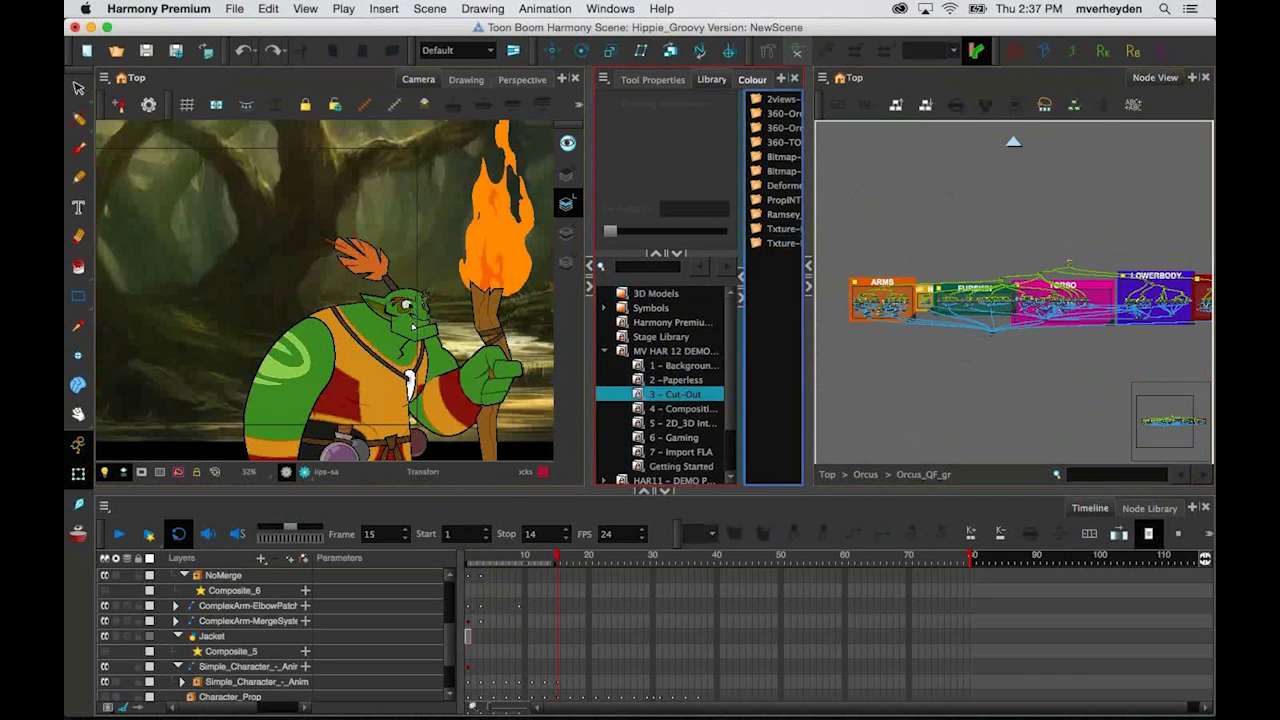
Step: Frame the orc's body in the camera and scrub the timeline back to frame 1
drag(400, 335, 384, 283)
scroll(384, 283, down, 1)
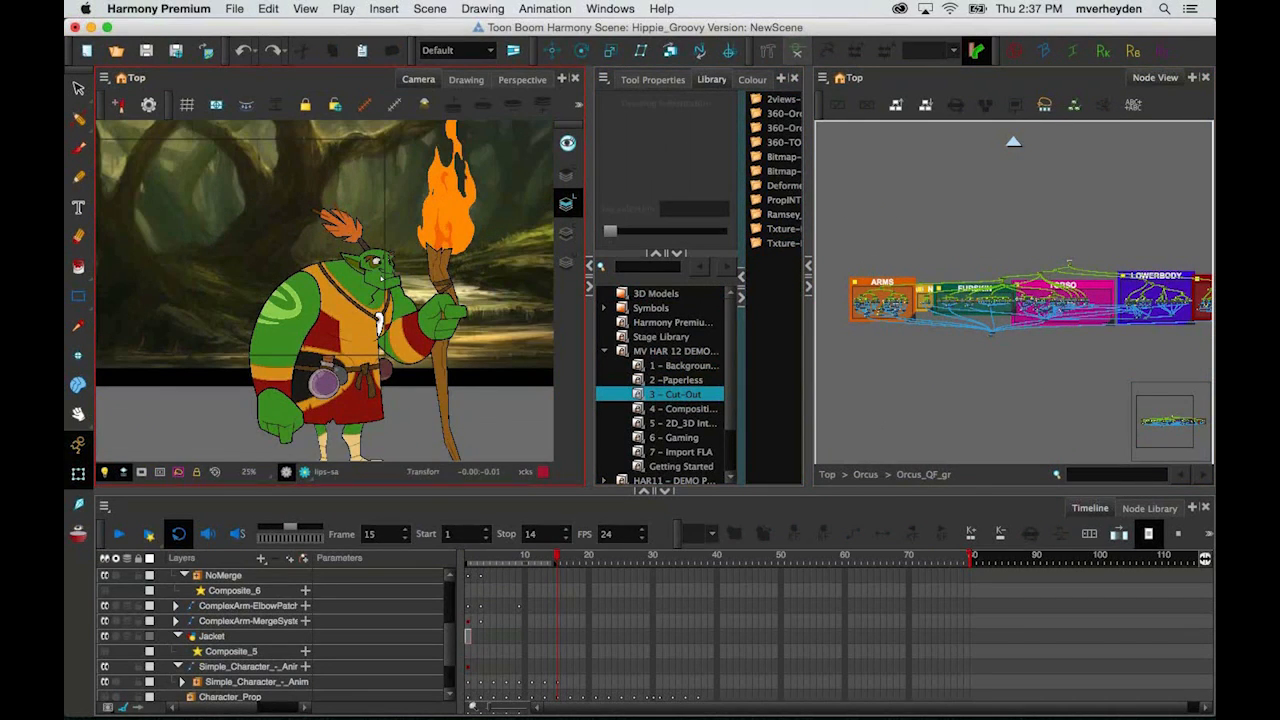
drag(378, 356, 354, 338)
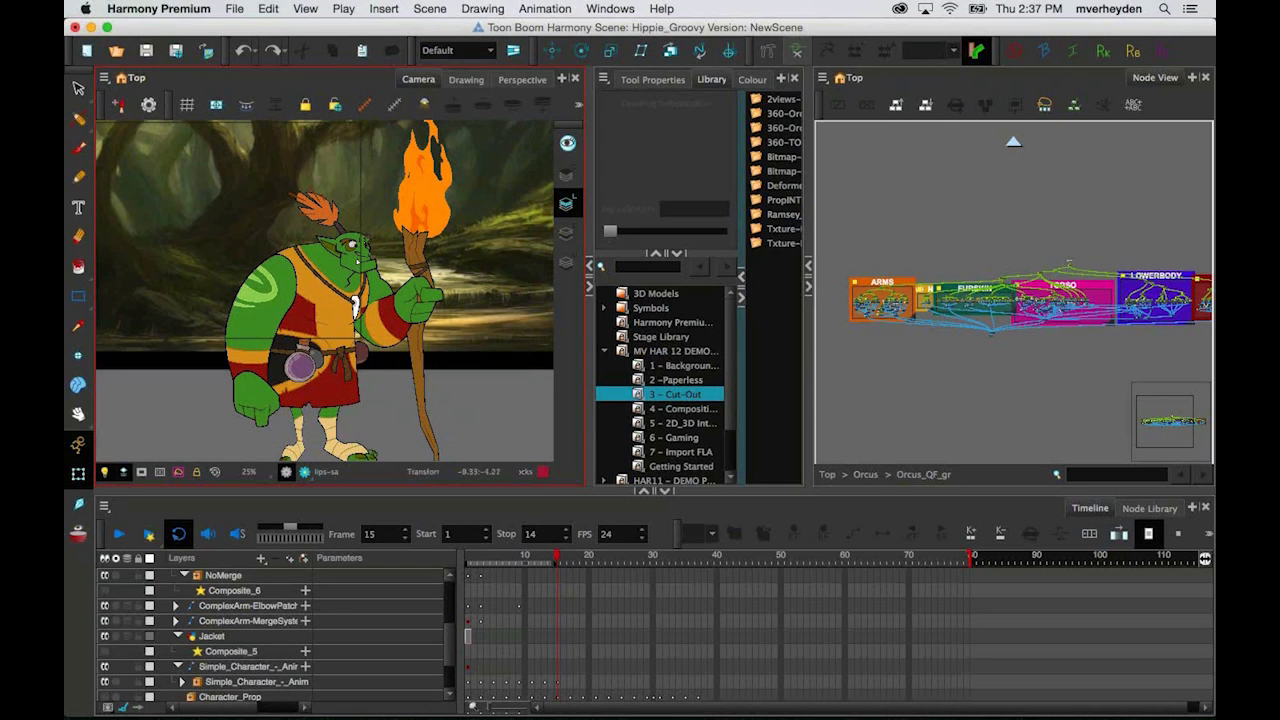
scroll(374, 323, up, 1)
drag(557, 556, 462, 582)
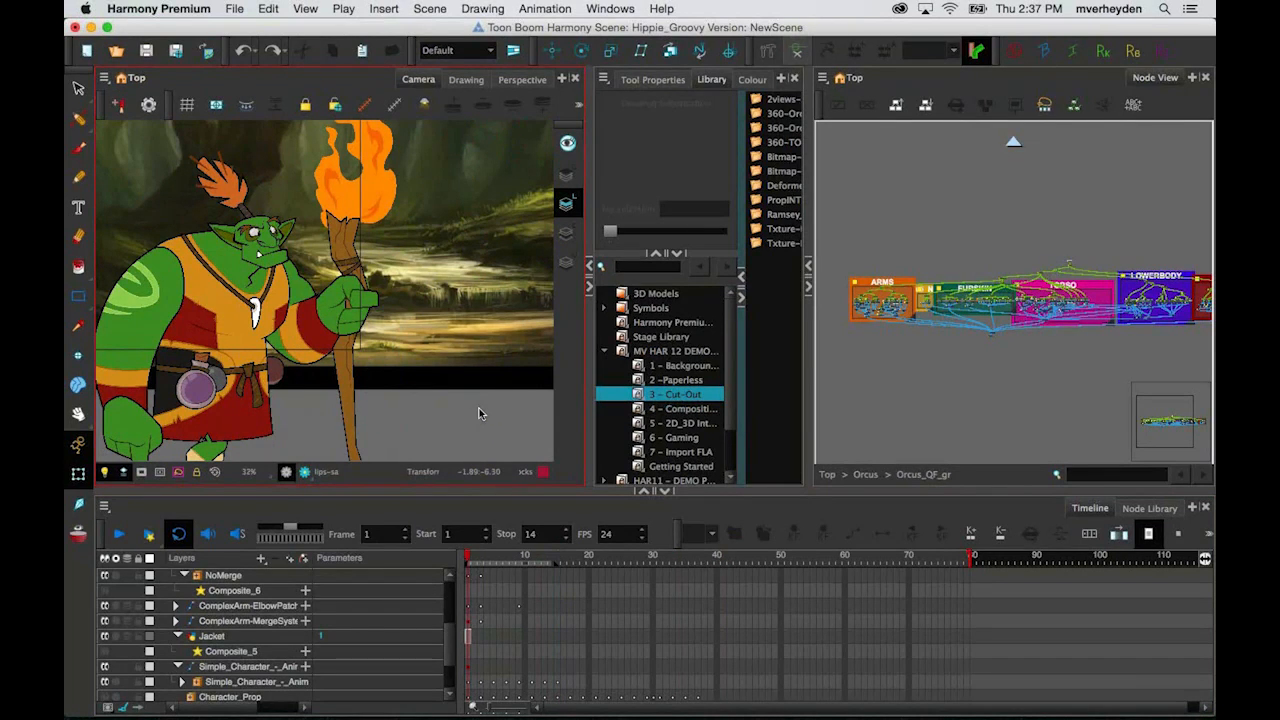
Step: Select the orc's arm_F, forearm_F and bracer_F drawings in turn to inspect the arm's parts
click(171, 289)
key(space)
drag(171, 289, 275, 281)
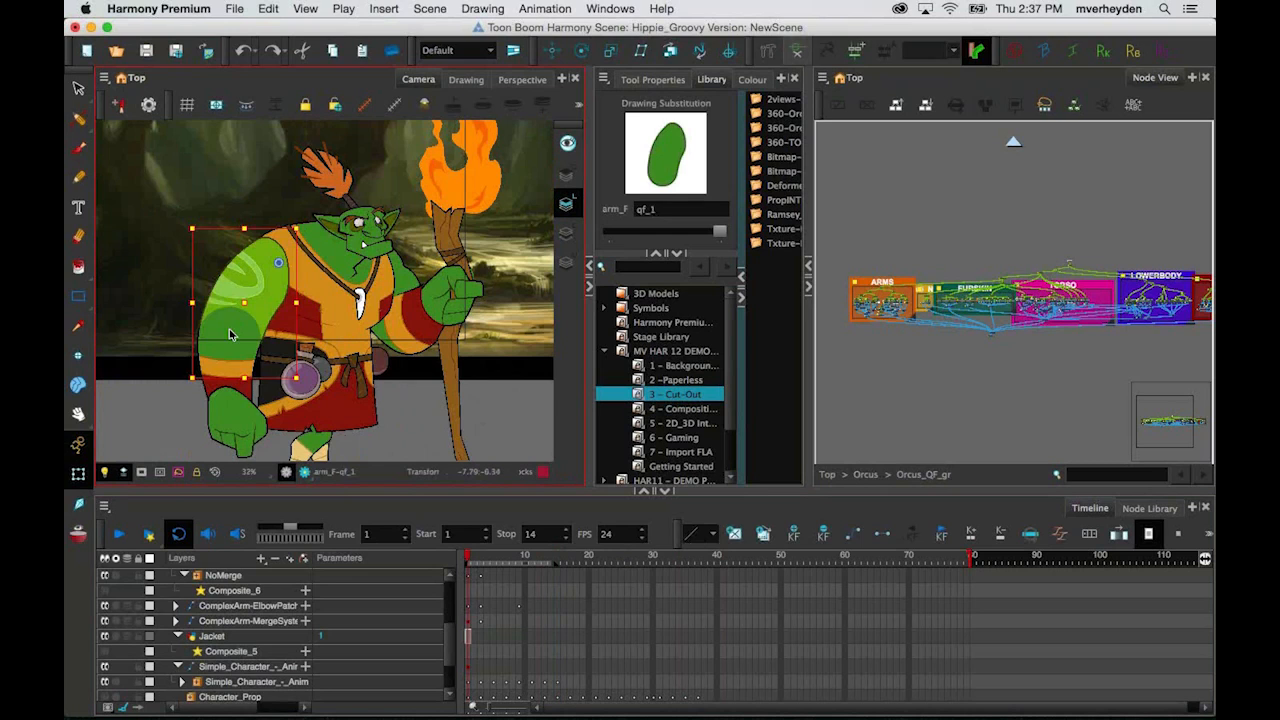
click(231, 373)
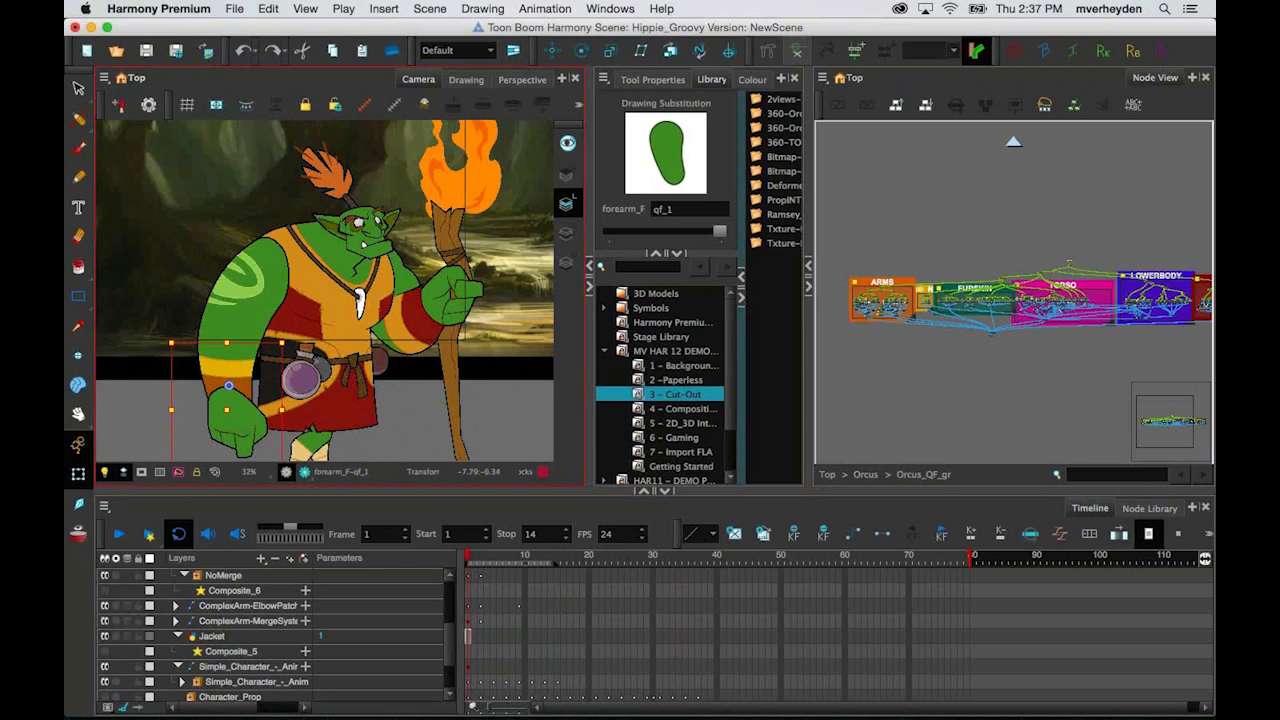
click(245, 368)
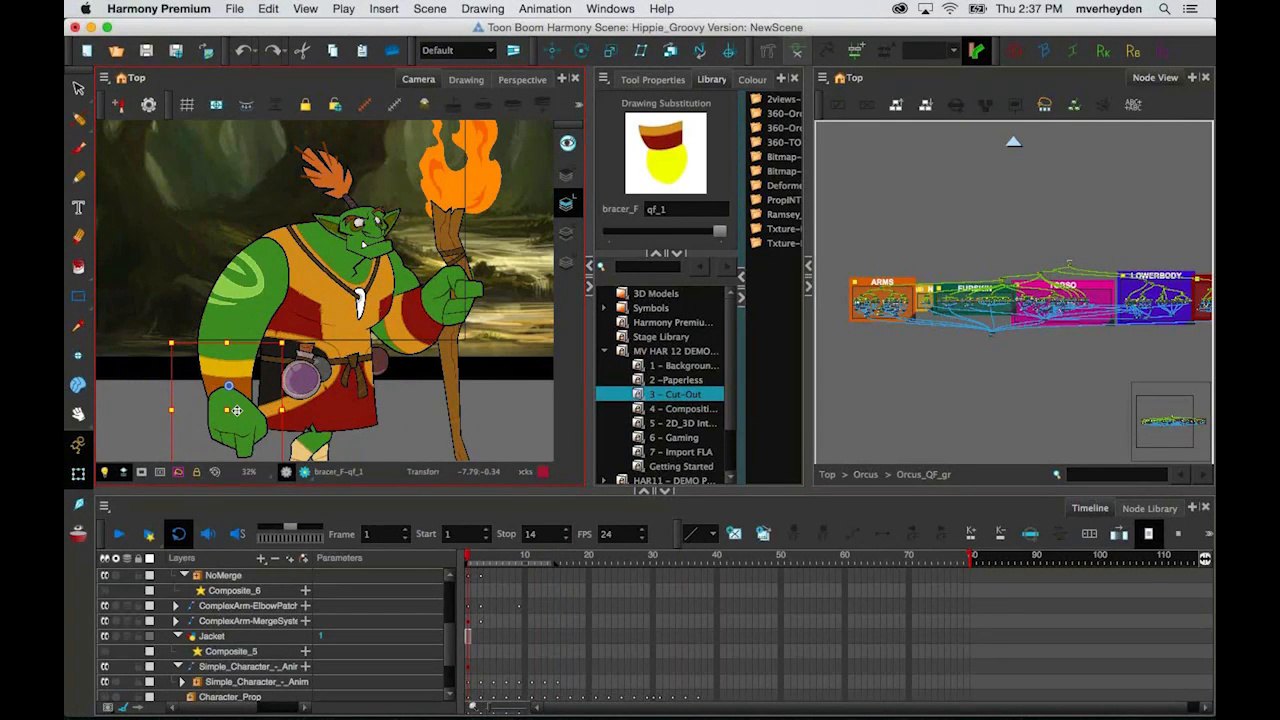
Step: Select the orc's hand_F, move up to its parent, try rotating the forearm and undo the rotation
click(249, 425)
key(b)
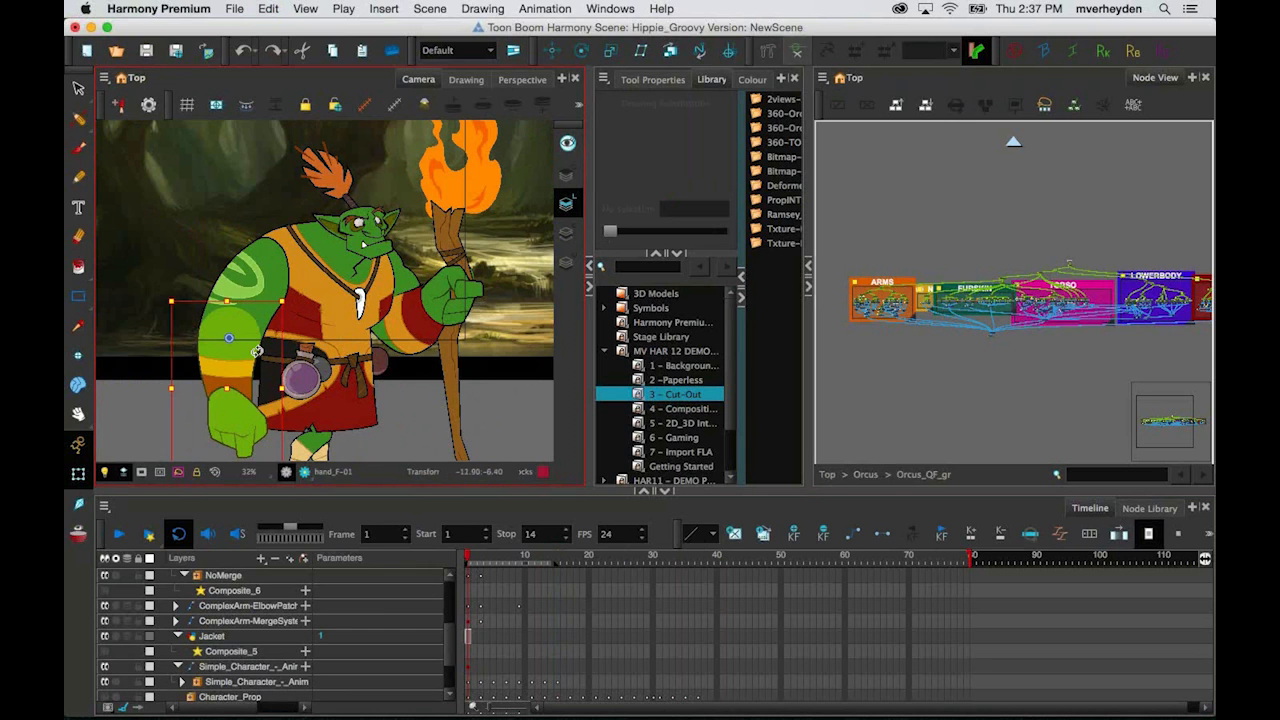
drag(285, 290, 212, 300)
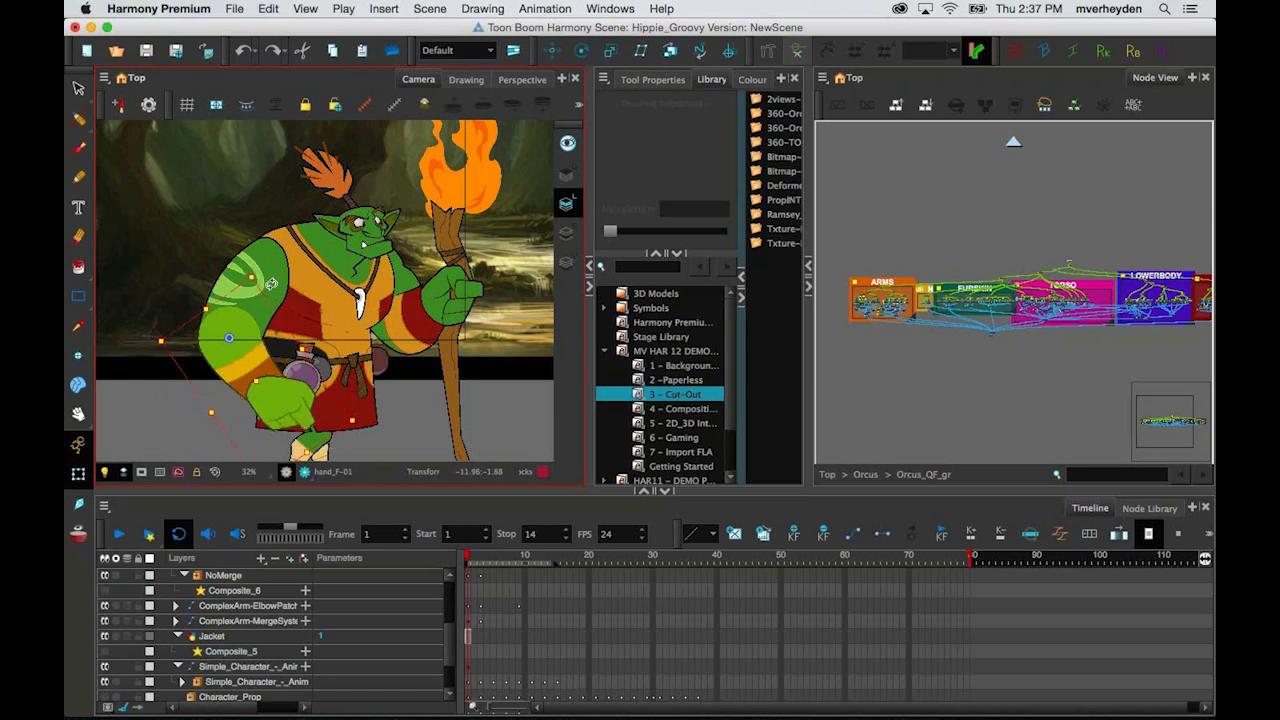
key(super+z)
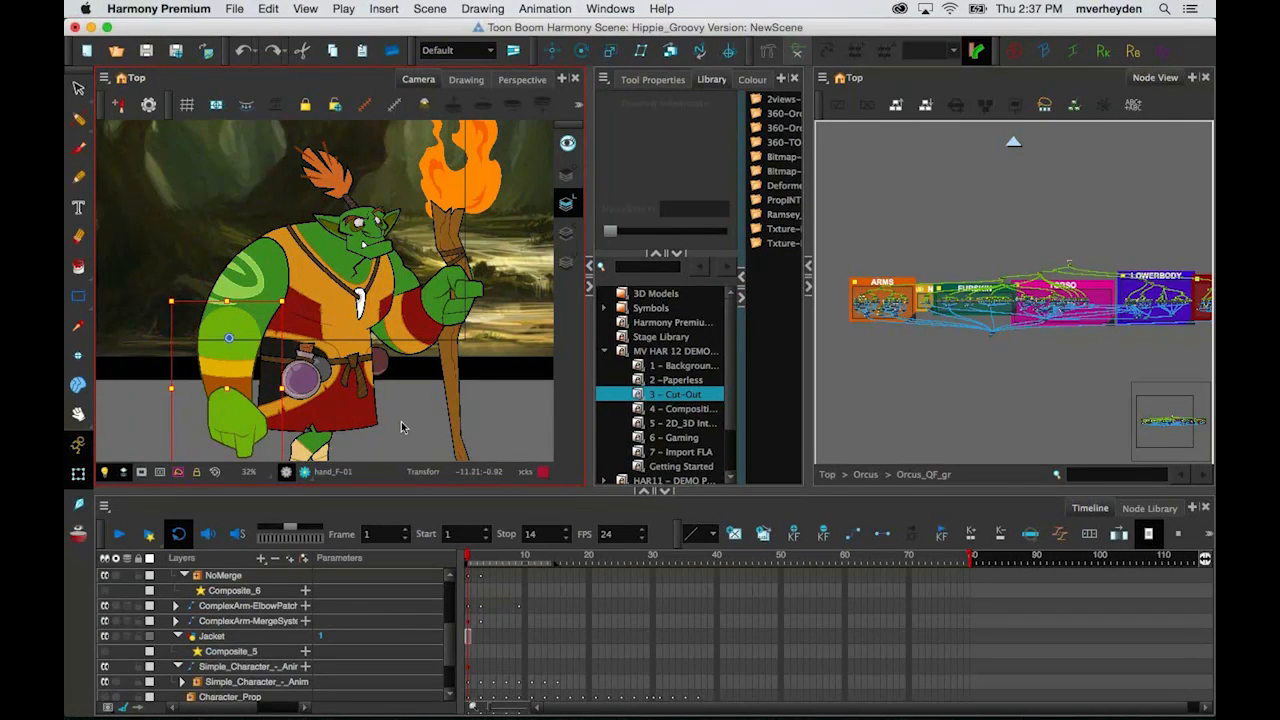
Step: Return to the Top level of the node network and disable the Orcus rig group in the Animations backdrop
click(403, 433)
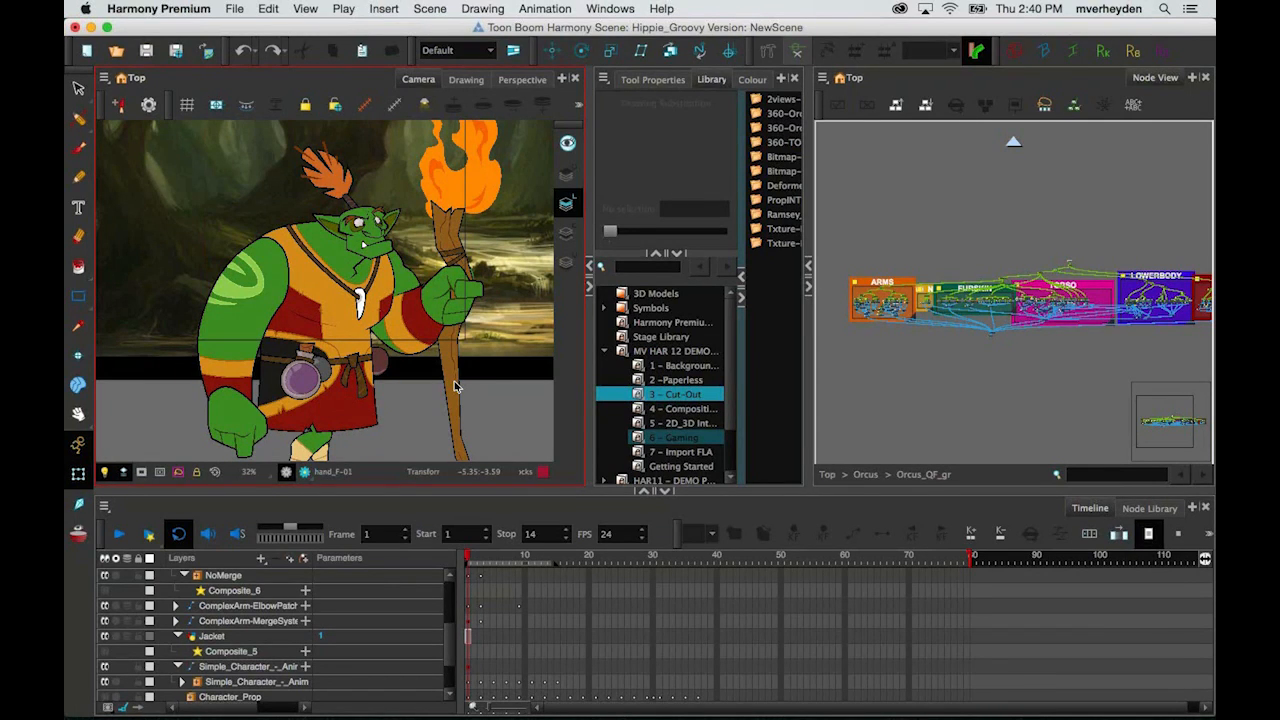
click(1123, 200)
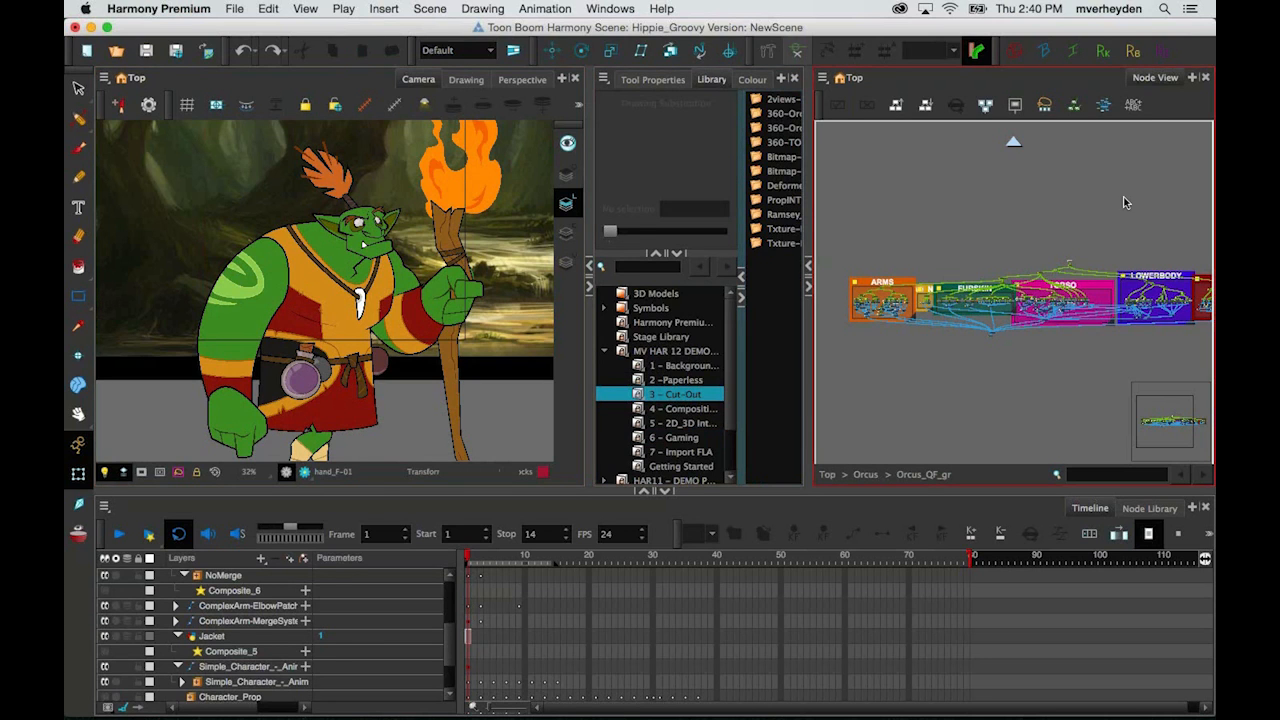
click(840, 474)
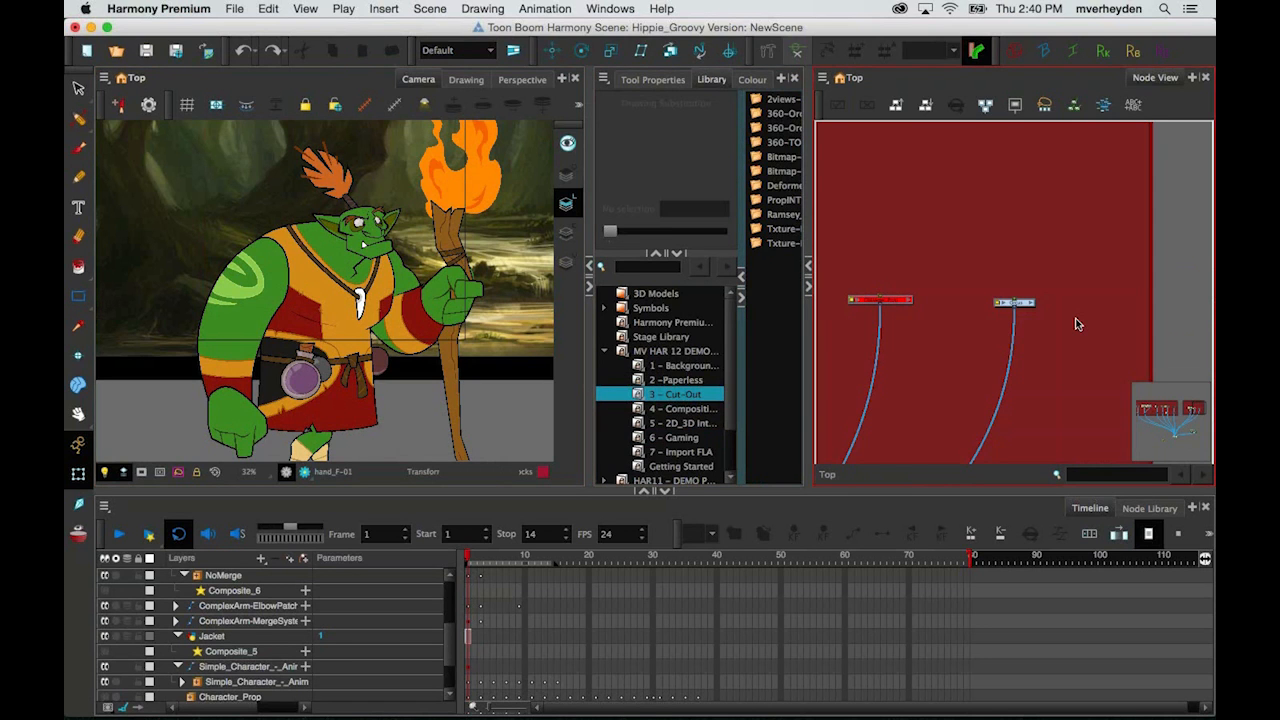
click(1025, 301)
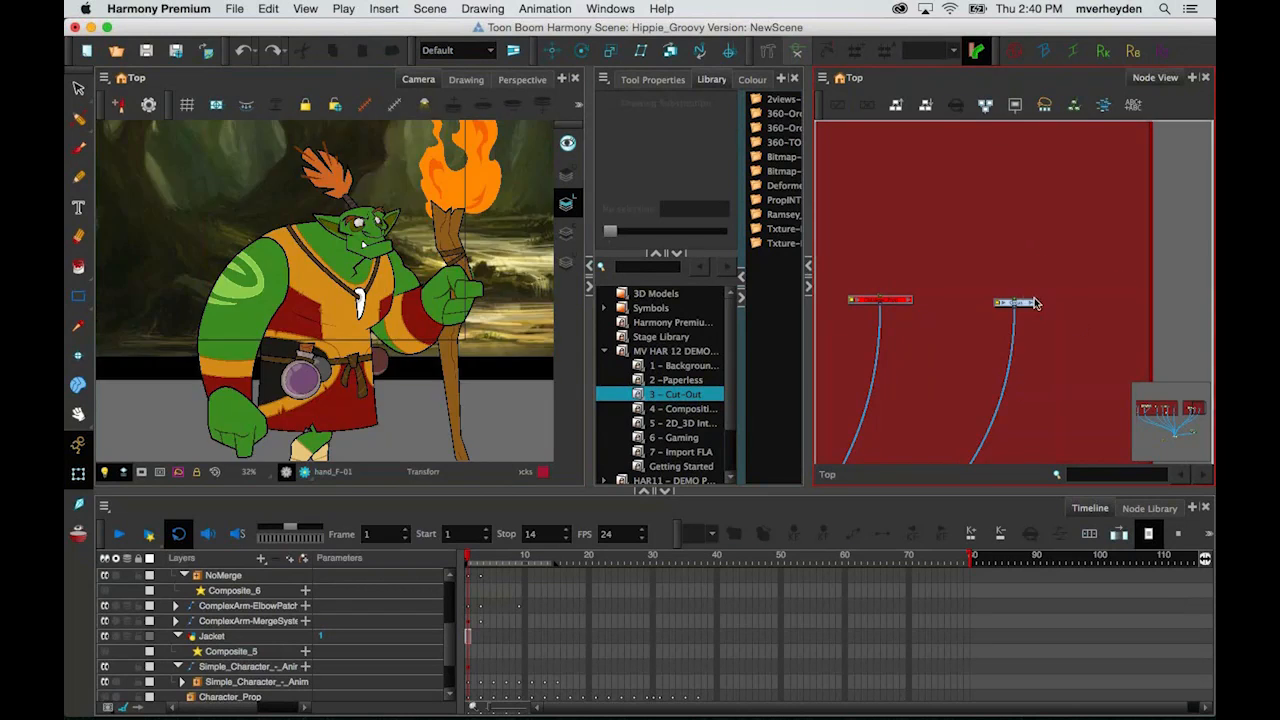
key(d)
Step: Enable the composite of the first rig in the Joint Systems backdrop and frame its arm in the camera
scroll(1101, 305, down, 2)
scroll(955, 310, down, 2)
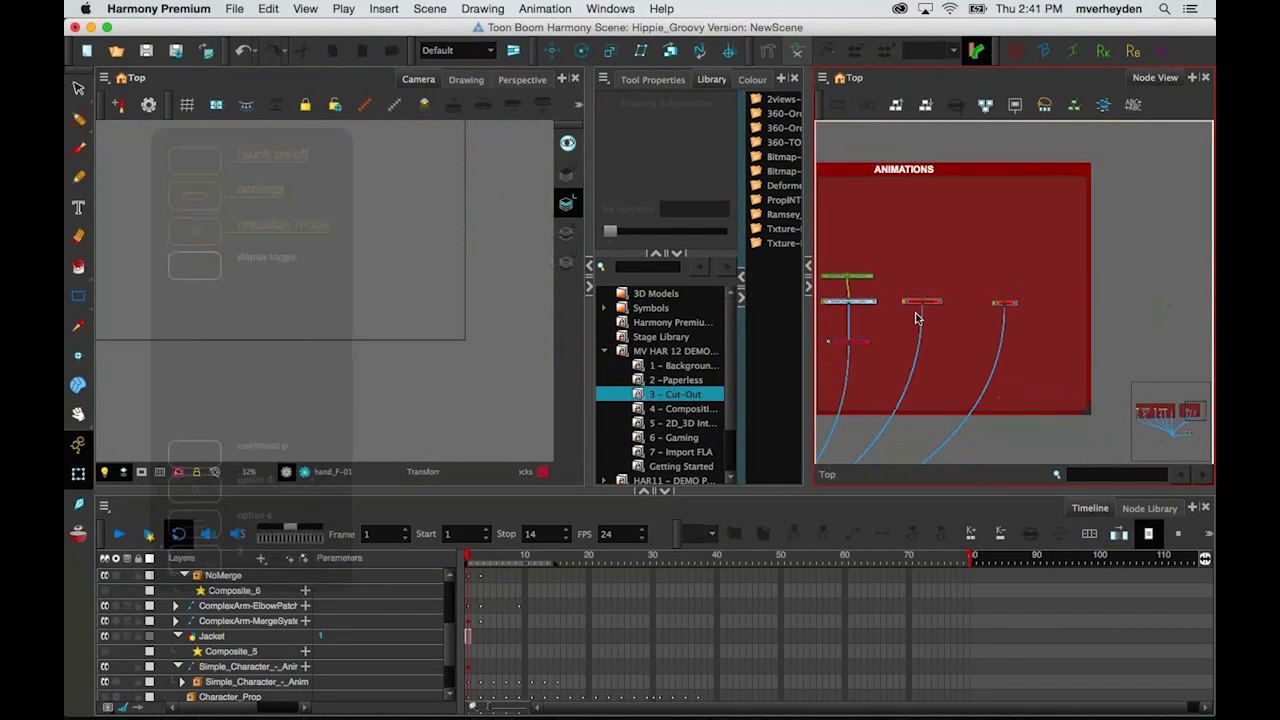
scroll(920, 317, down, 1)
drag(836, 326, 965, 331)
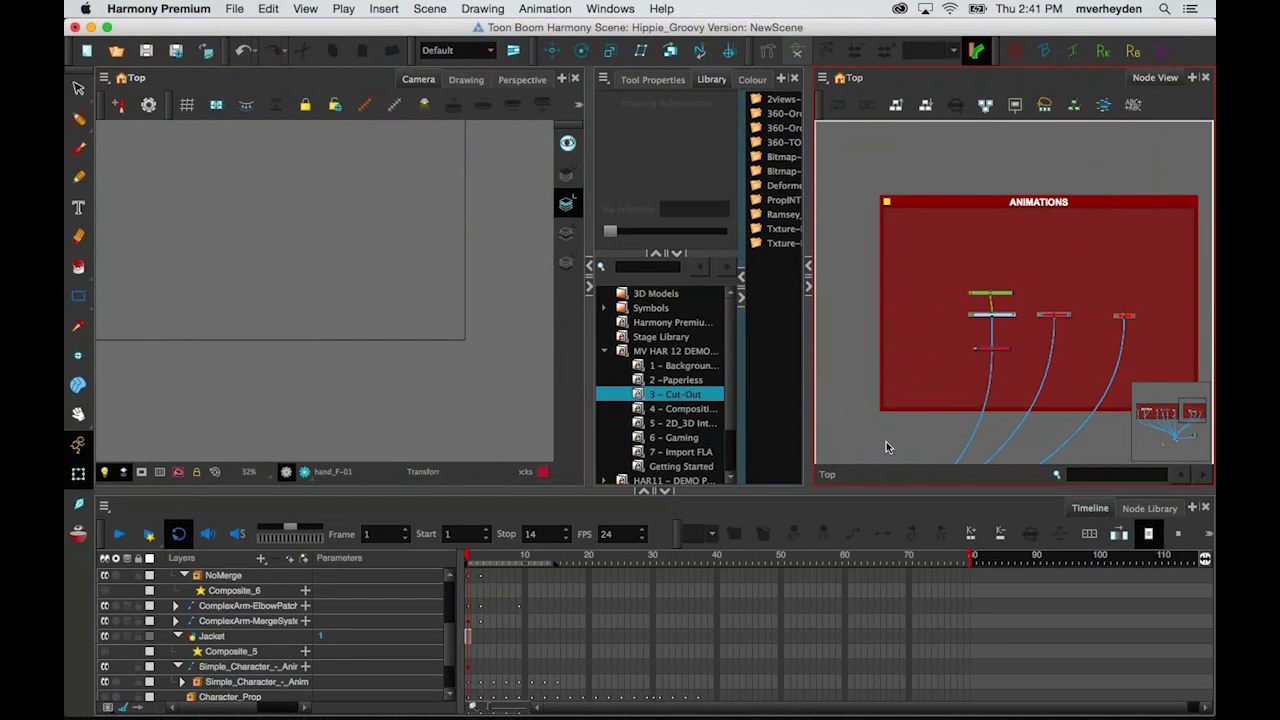
scroll(1148, 360, down, 2)
drag(910, 400, 990, 412)
scroll(969, 391, up, 2)
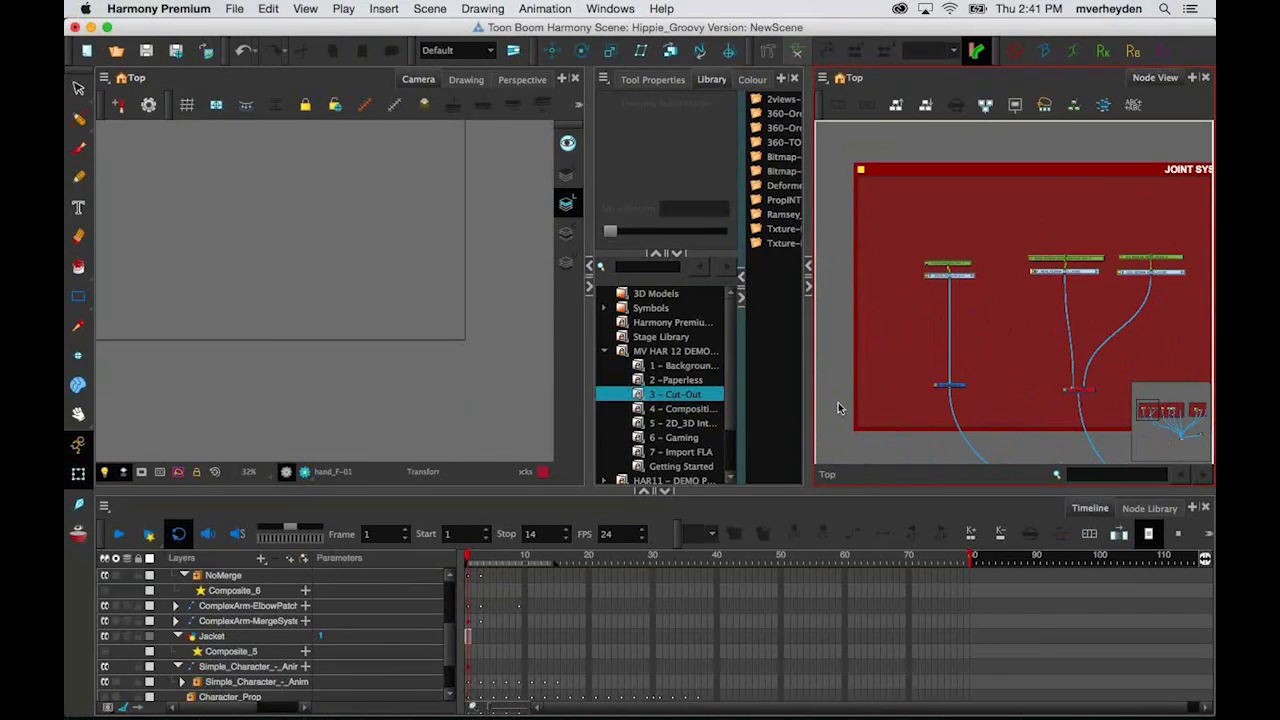
scroll(377, 354, down, 1)
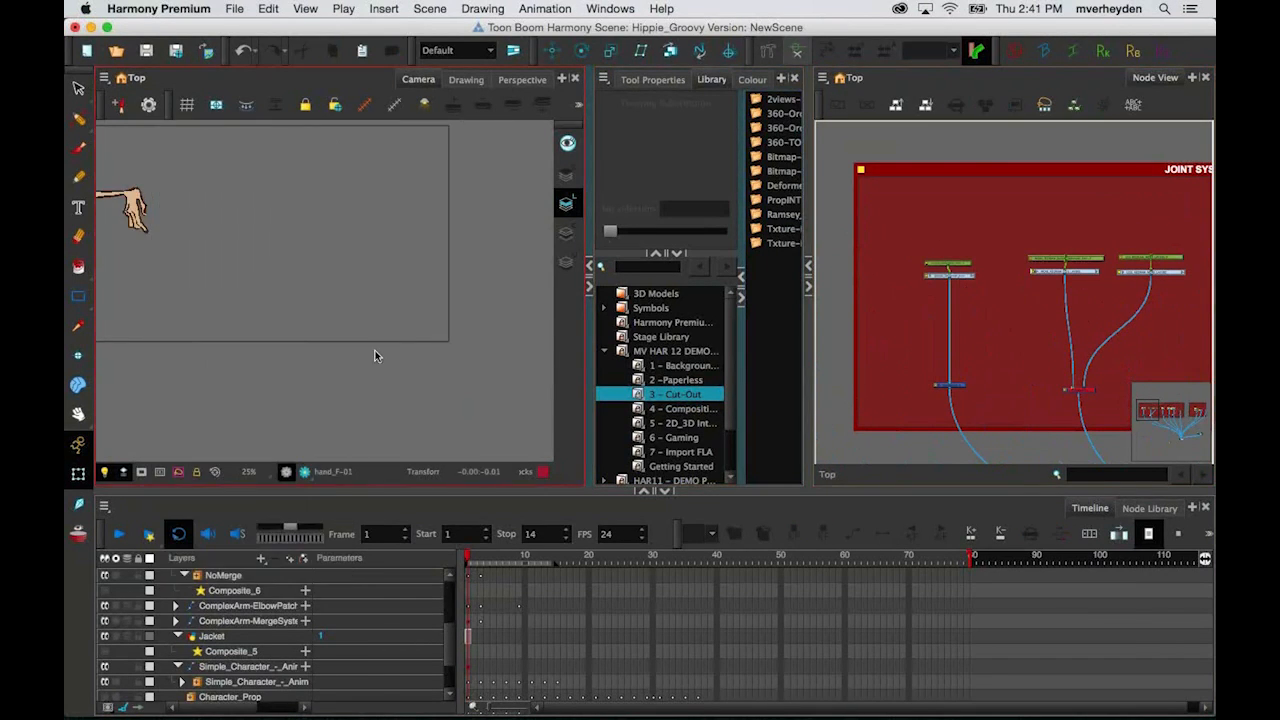
drag(208, 276, 418, 308)
scroll(418, 308, up, 2)
drag(358, 254, 406, 343)
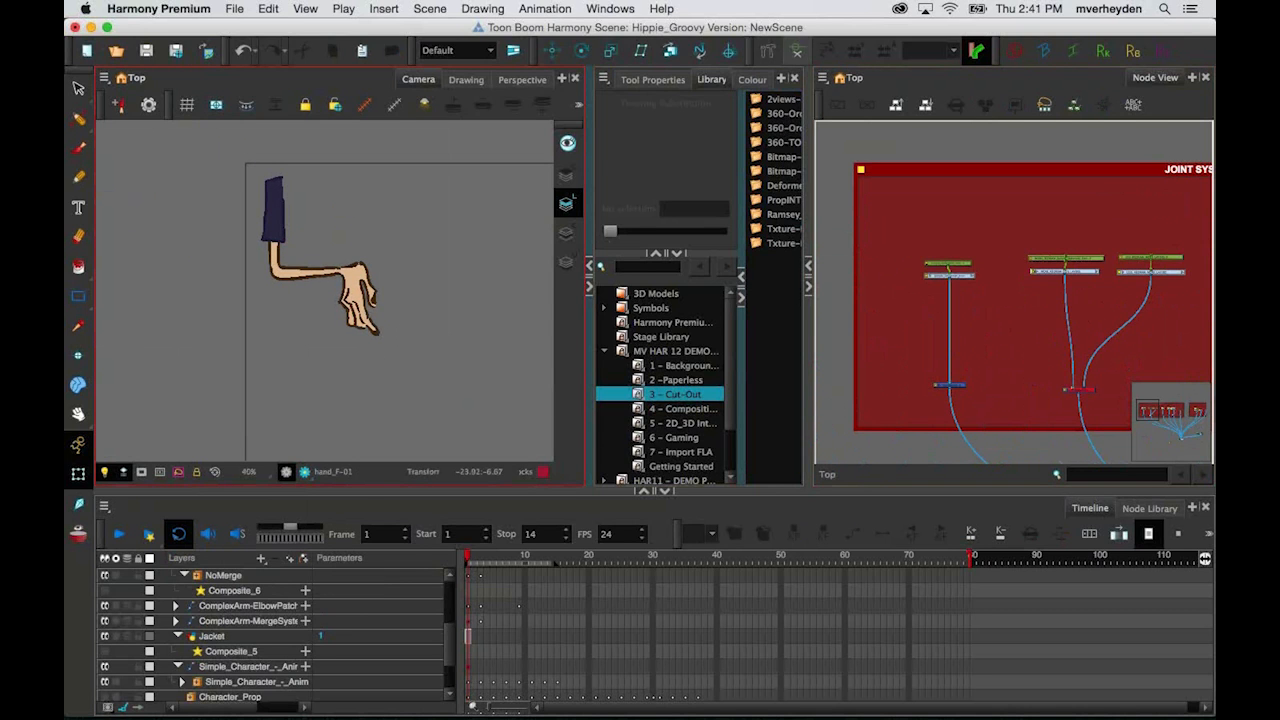
Step: Select the Shoulder-L arm and clear its Deformation-Shoulder-L keyframes at frames 3 and 1 to straighten it
click(370, 328)
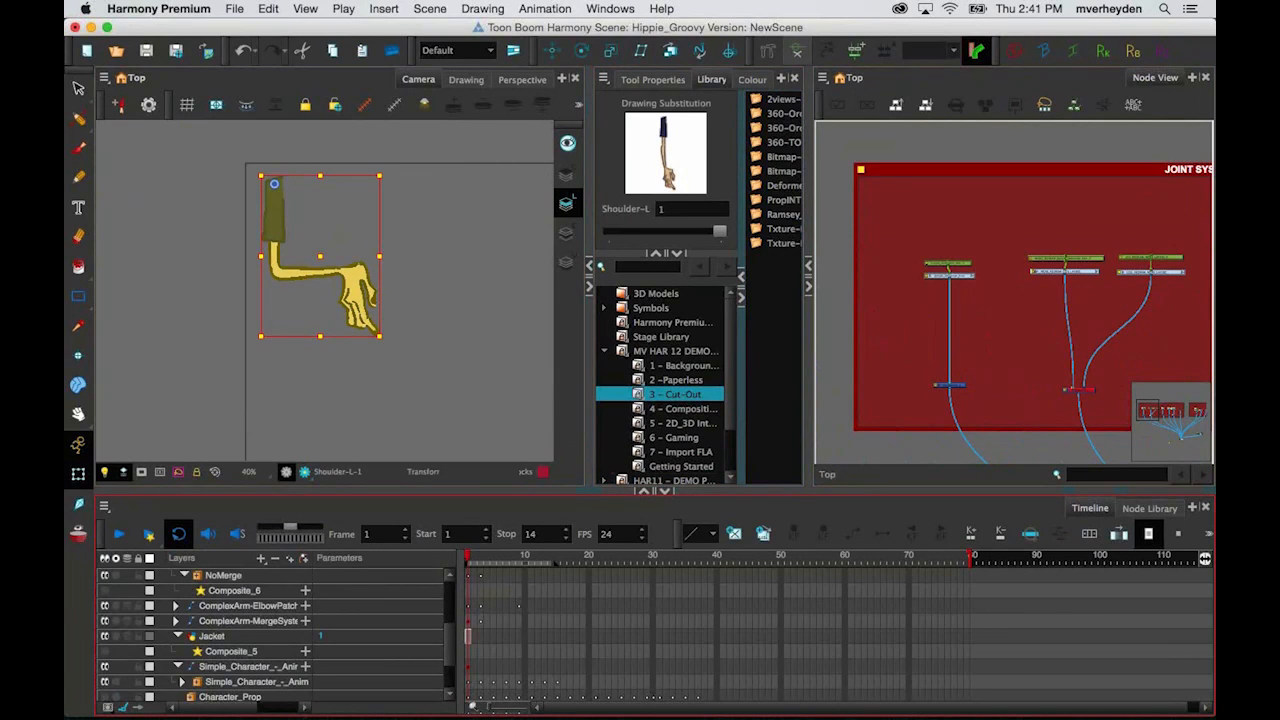
scroll(508, 644, up, 1)
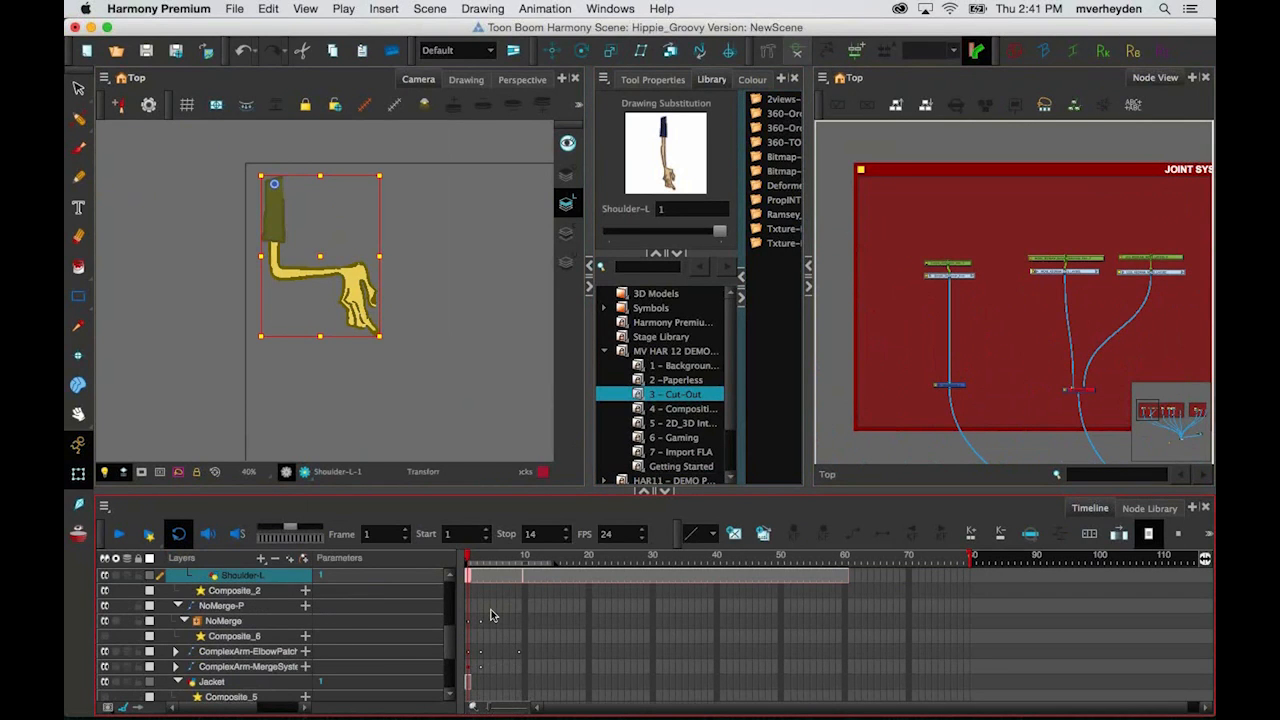
scroll(450, 578, up, 1)
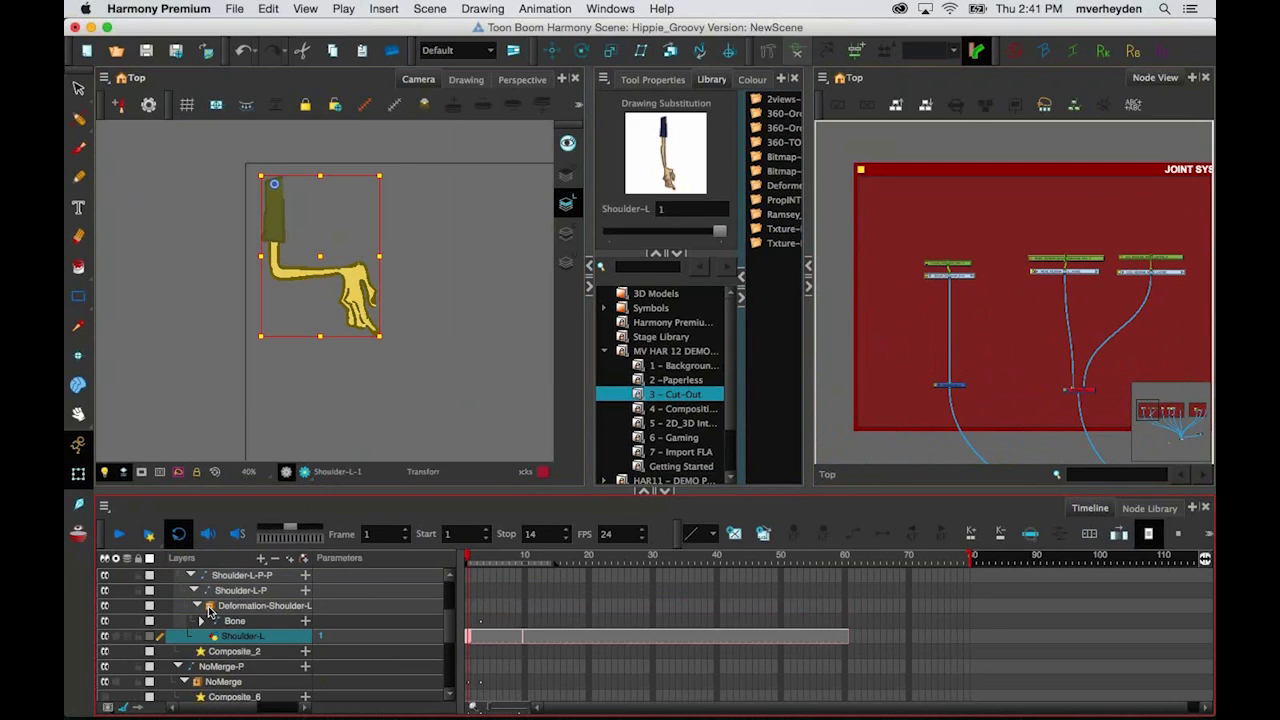
click(210, 608)
click(480, 608)
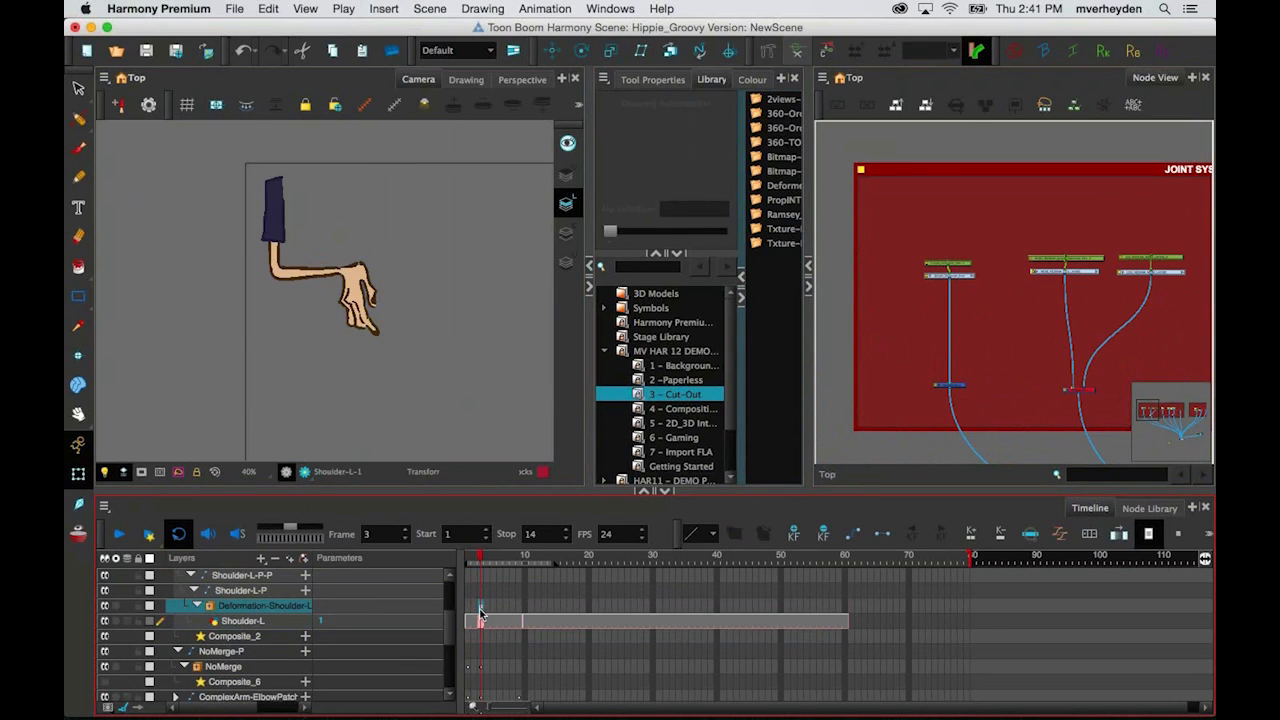
click(467, 607)
click(752, 80)
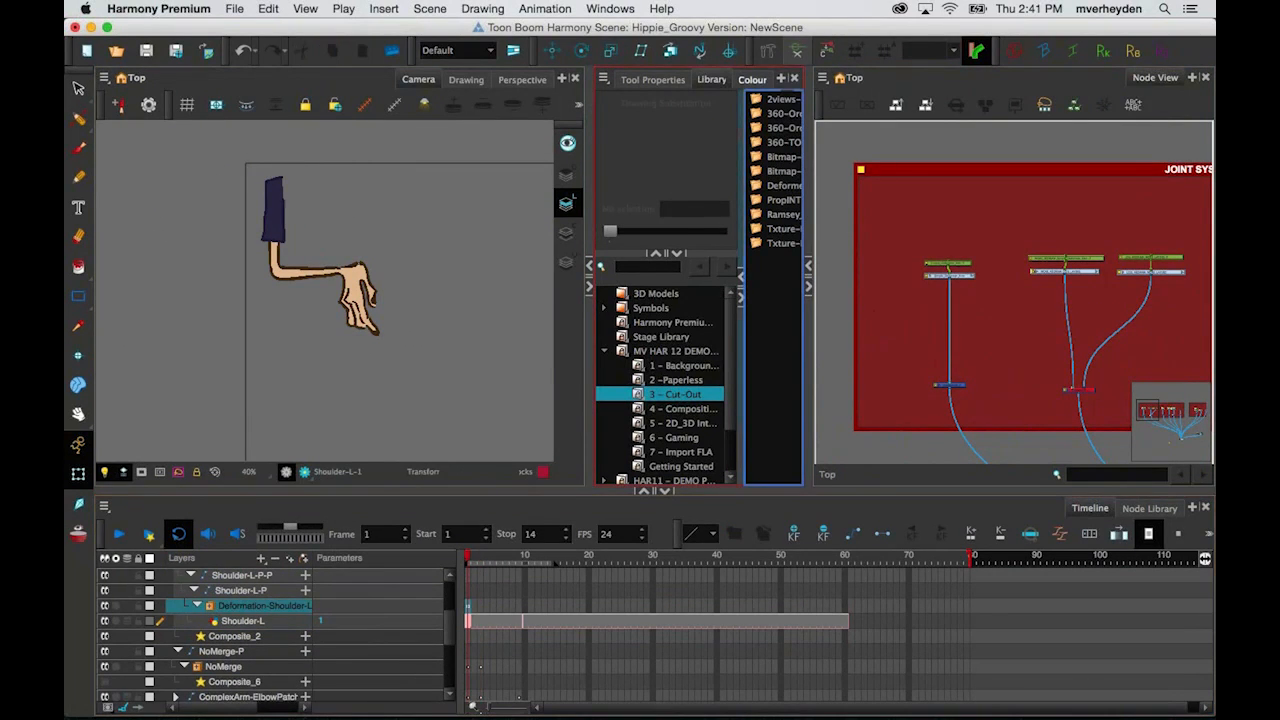
click(470, 613)
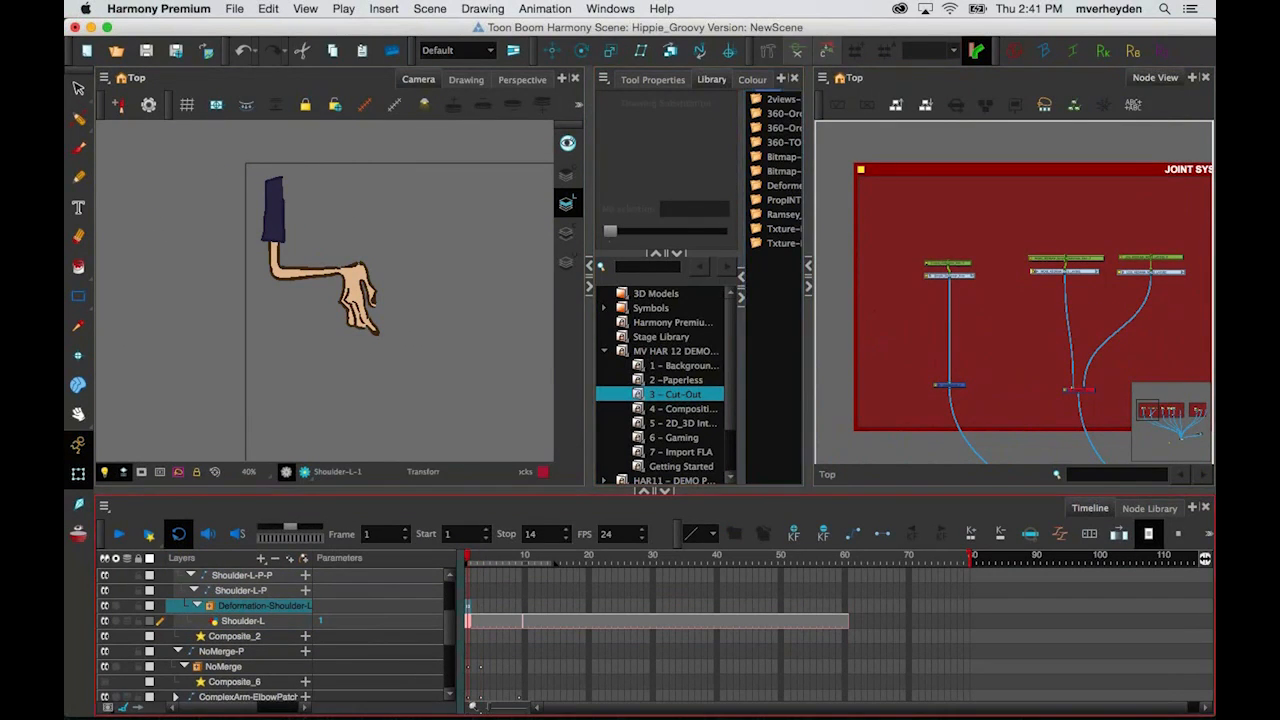
key(Delete)
Step: Show Shoulder-L's bone controls and bend the elbow to a right angle at frame 1, with the hand hanging down
click(470, 617)
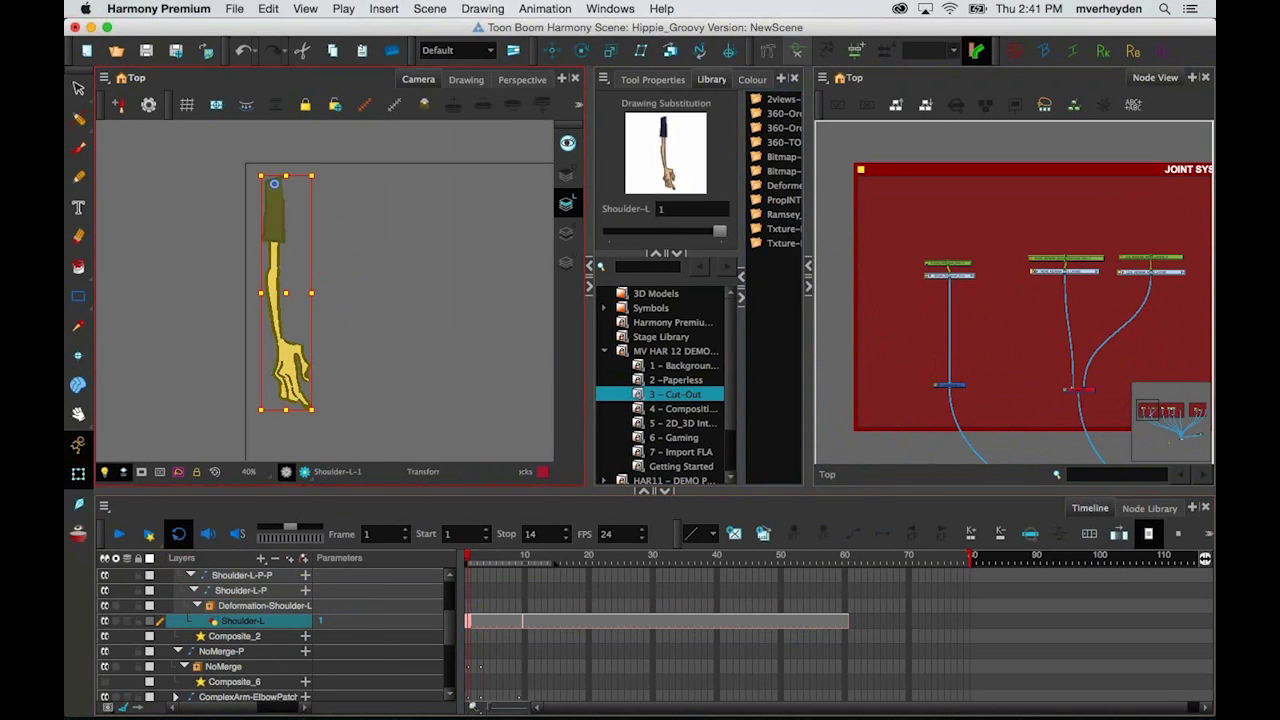
click(286, 293)
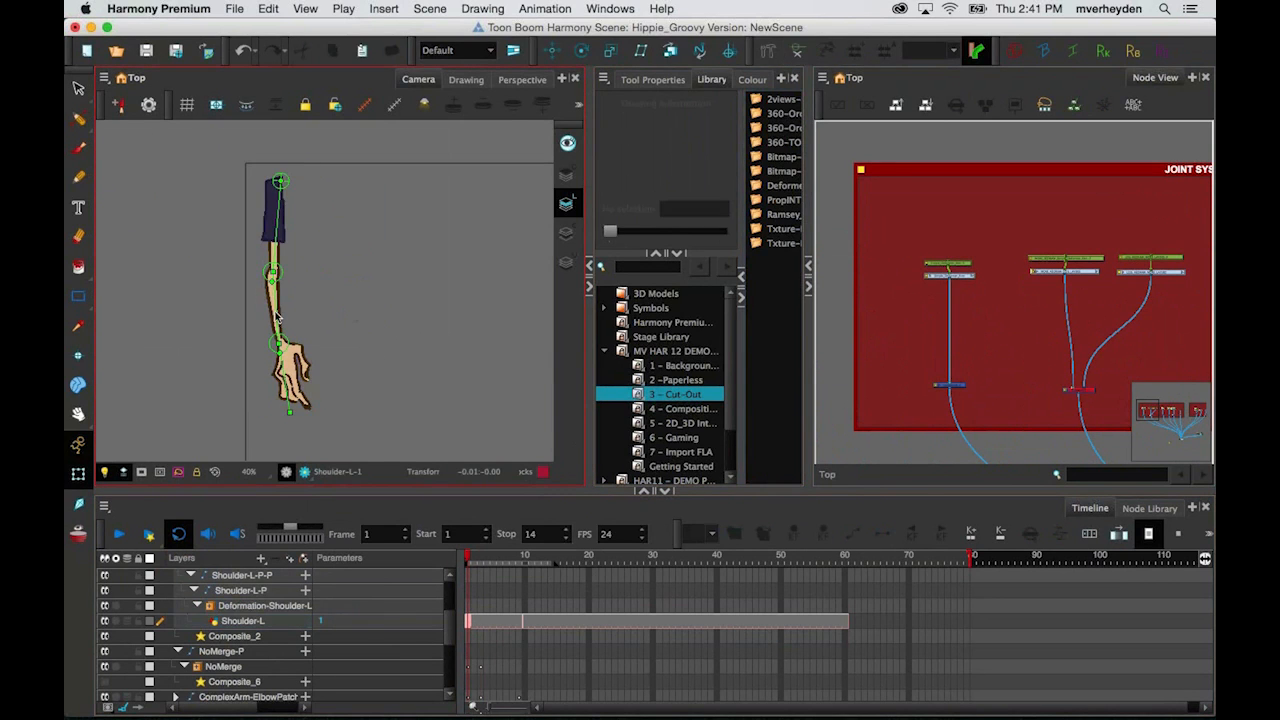
drag(290, 300, 350, 320)
Step: Keyframe Deformation-Shoulder-L at frame 8 with the arm reset to straight, and scrub the timeline from frame 1 to 7
click(511, 557)
click(512, 557)
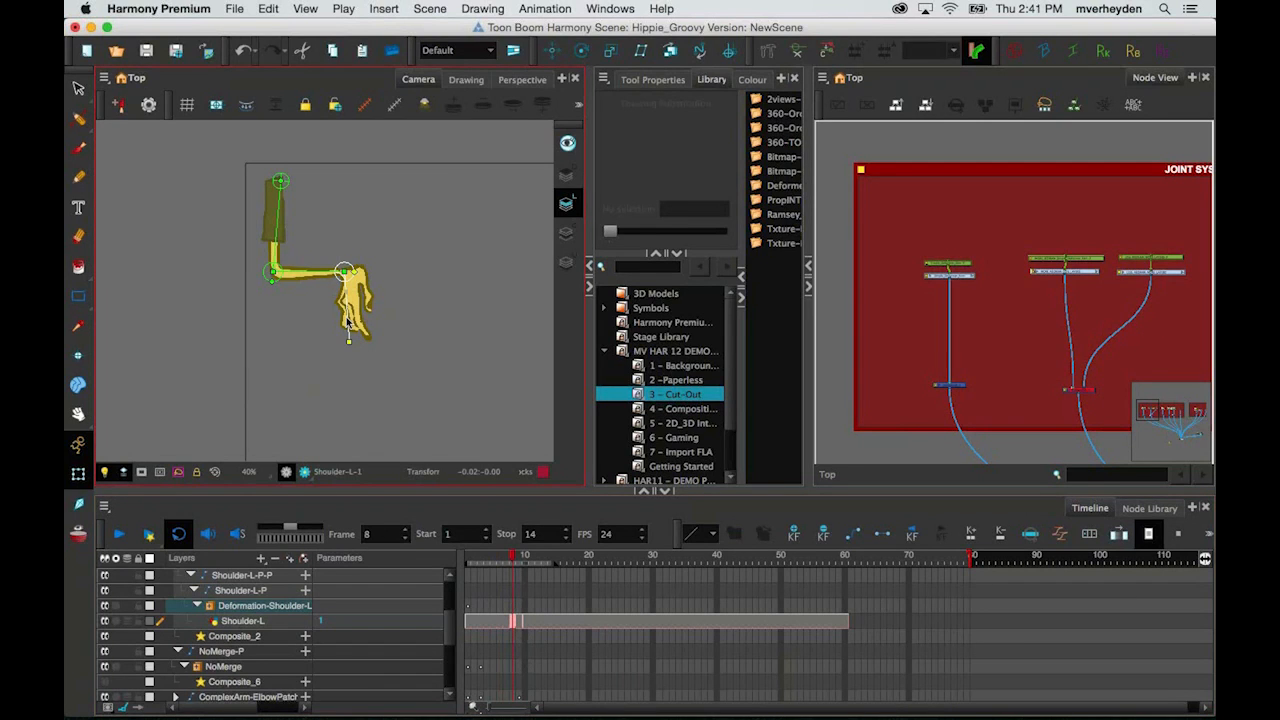
click(512, 610)
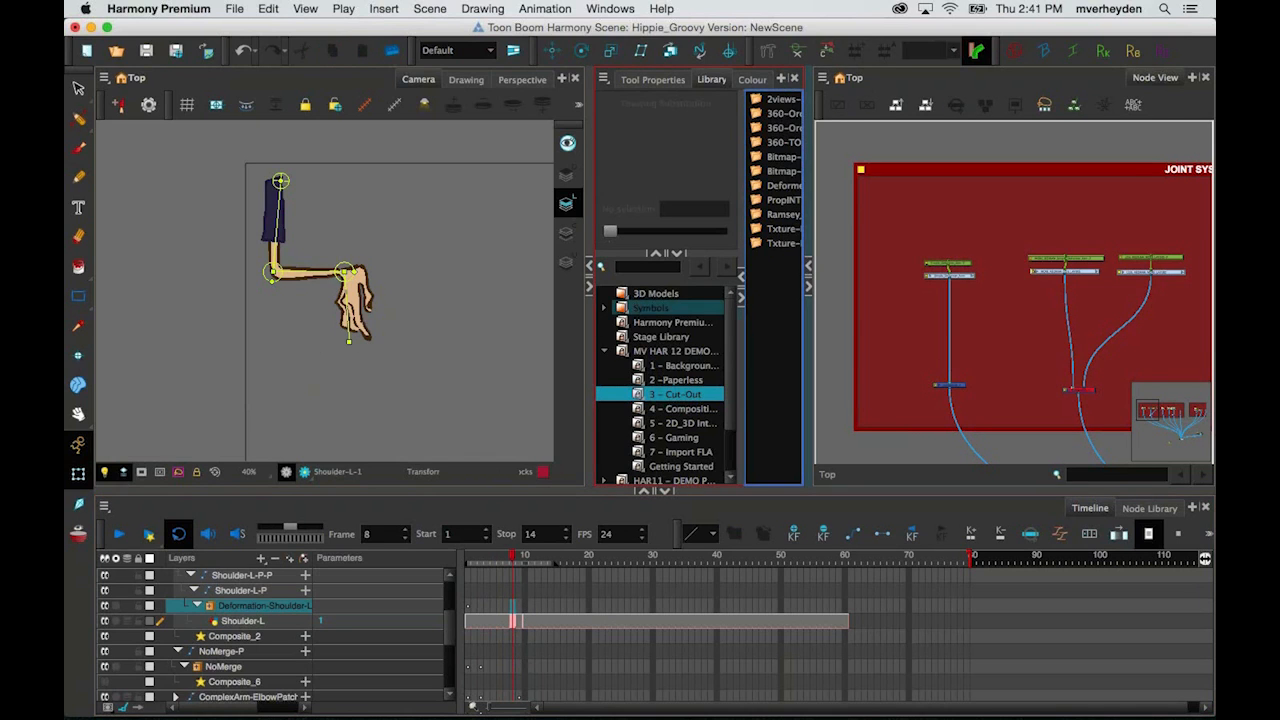
click(512, 621)
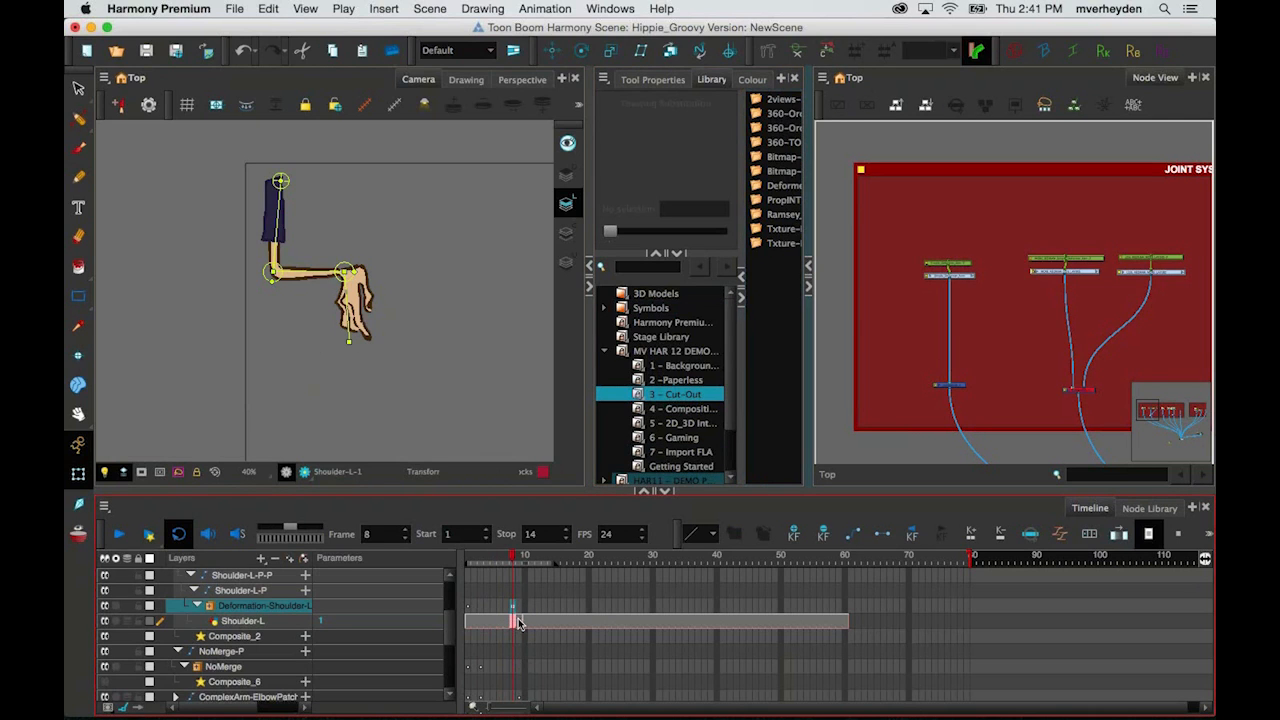
click(826, 52)
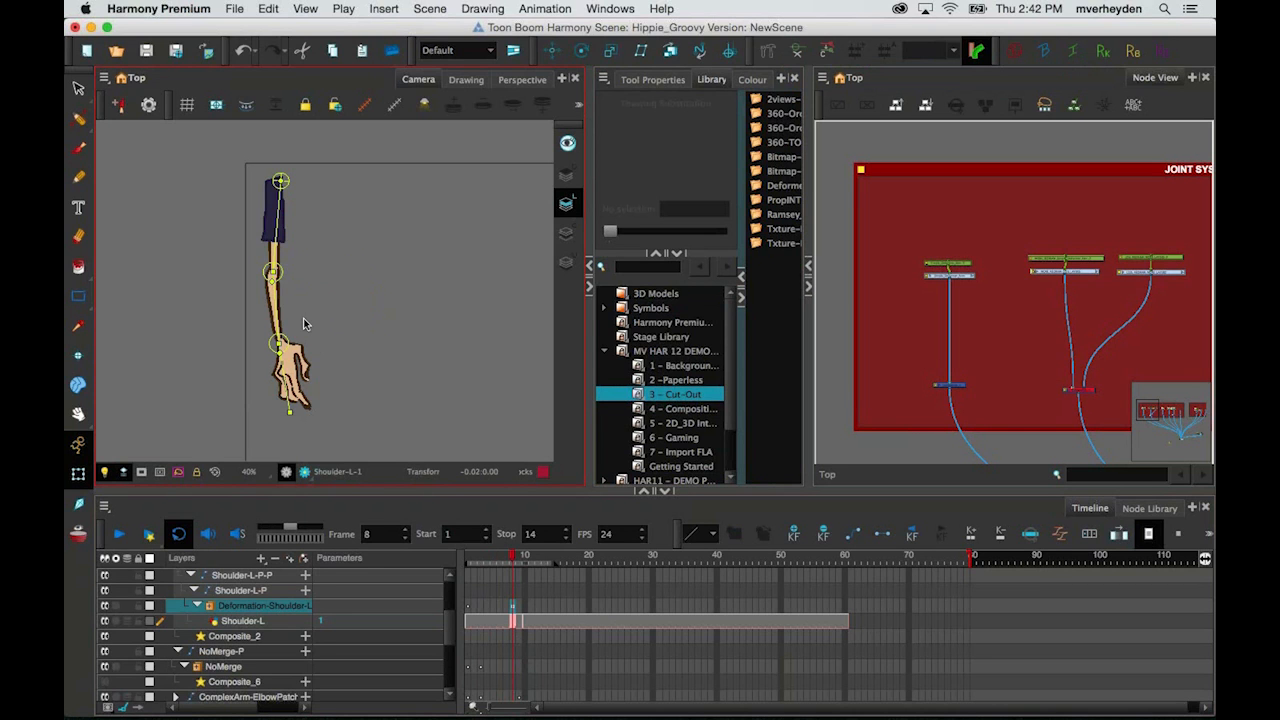
drag(514, 557, 514, 557)
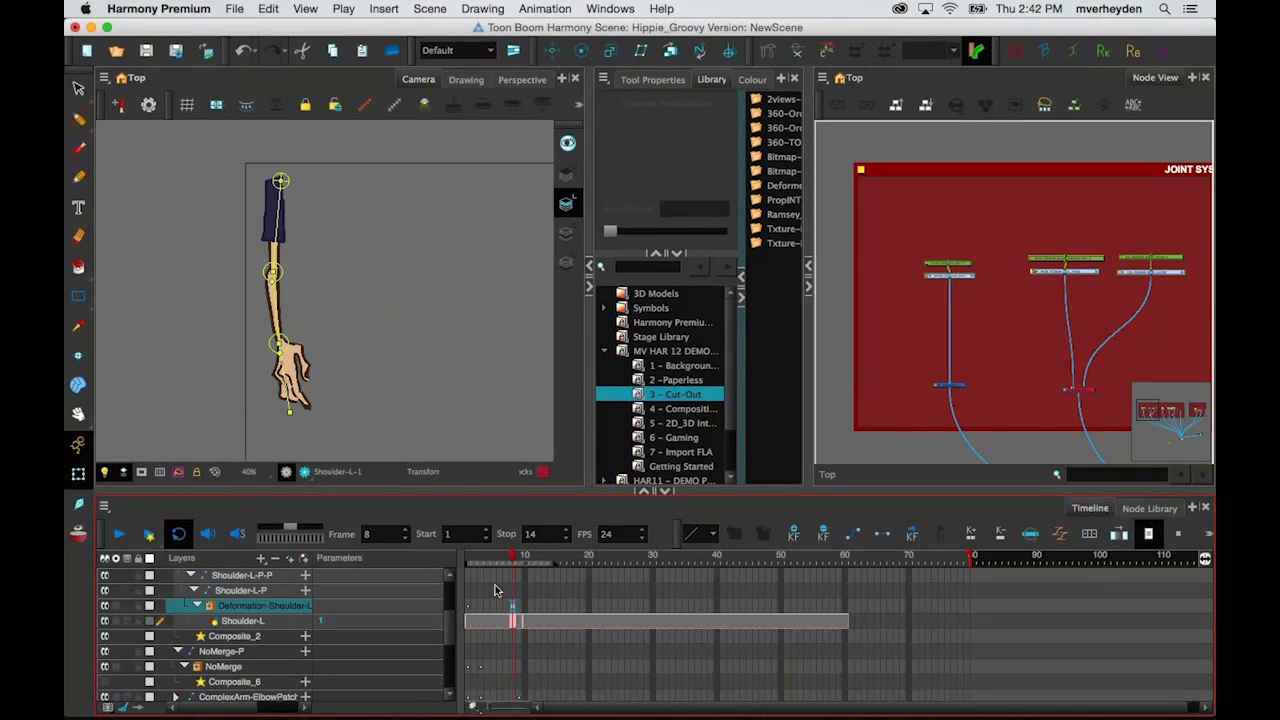
click(470, 557)
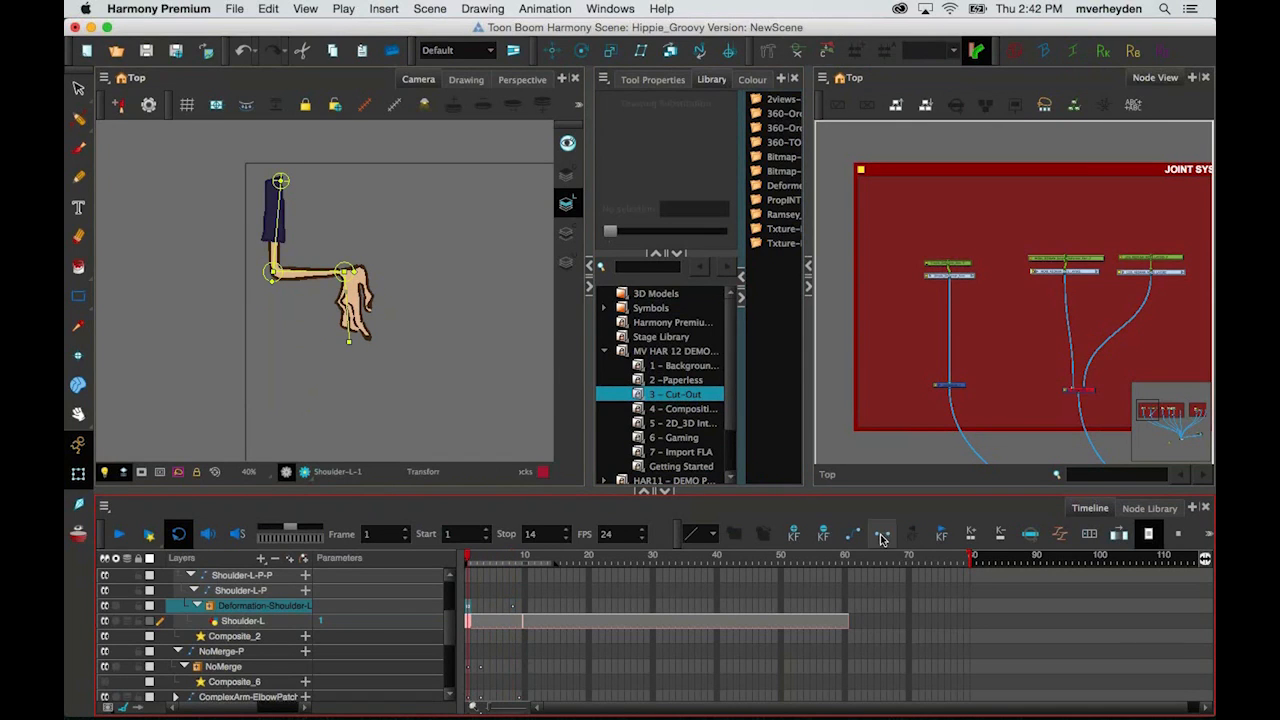
drag(470, 565, 507, 567)
Step: Disable the Composite_2 node of the Shoulder-L arm rig in the node network
drag(1015, 335, 963, 320)
click(910, 370)
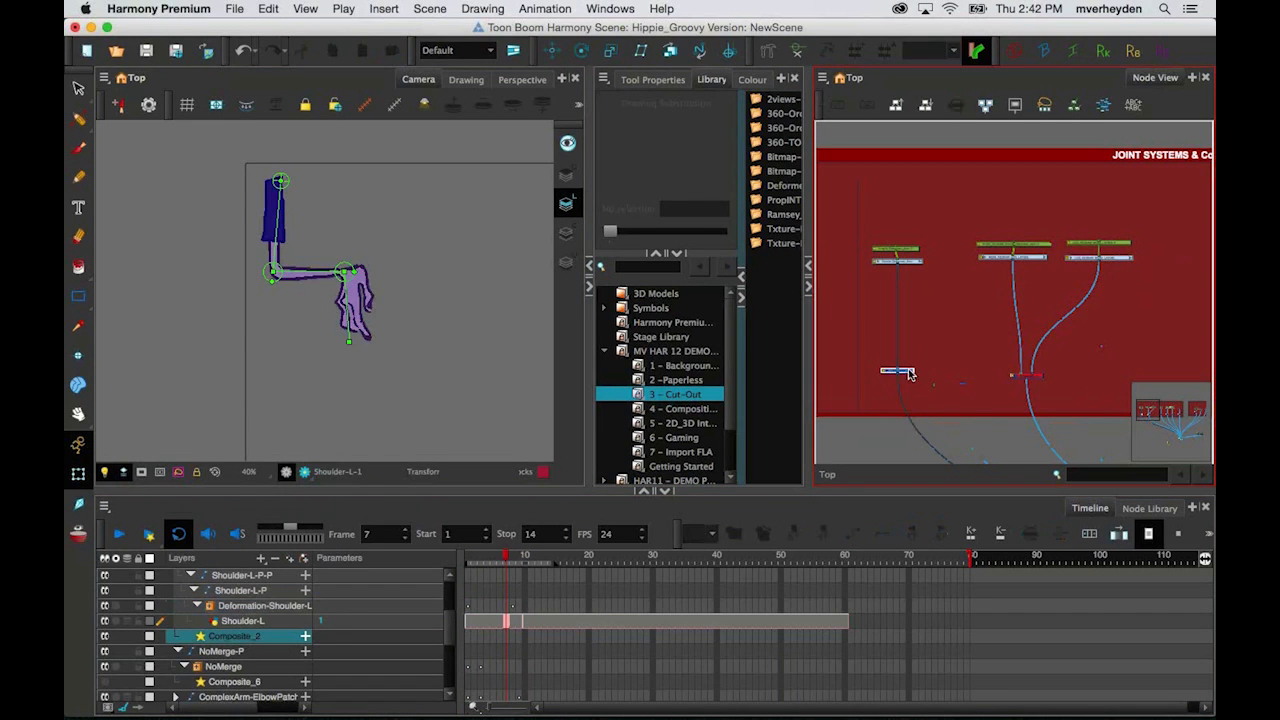
key(d)
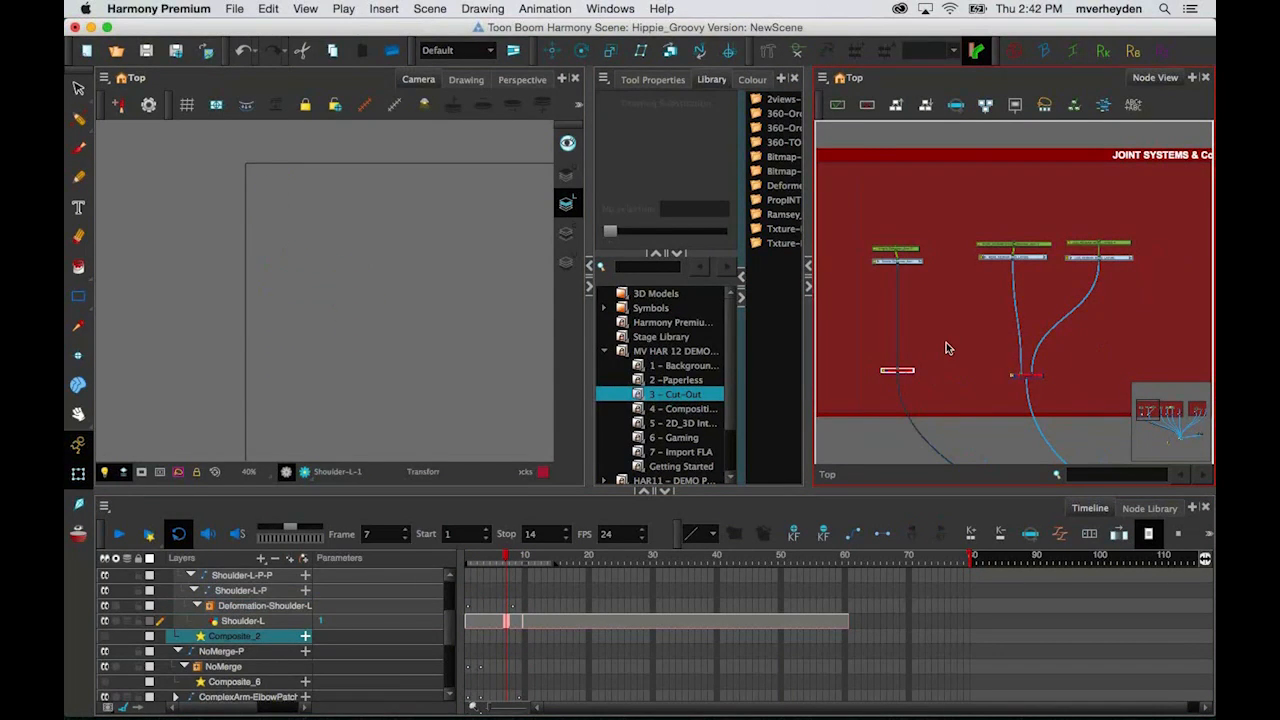
Step: Find the NoMerge rig in the Joint Systems backdrop and enable its composite node
scroll(950, 345, down, 3)
scroll(963, 323, up, 5)
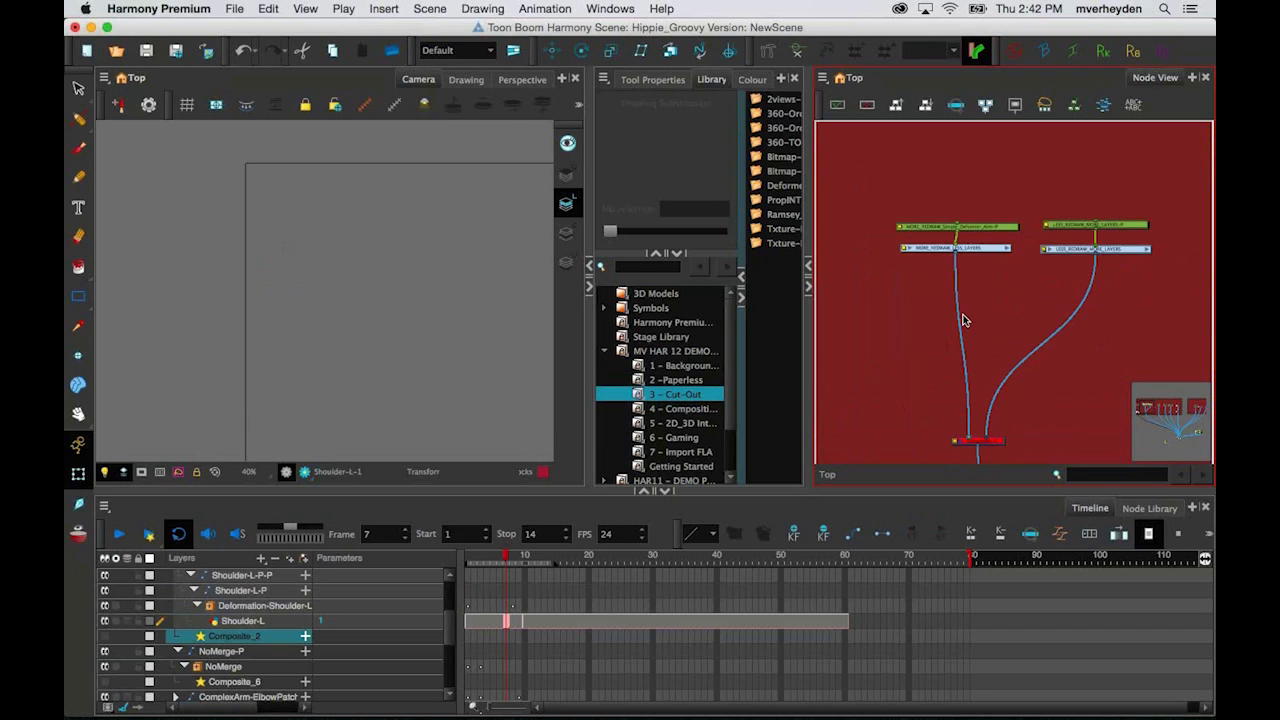
scroll(1026, 303, down, 3)
drag(1026, 303, 825, 298)
scroll(960, 320, up, 2)
scroll(991, 349, up, 1)
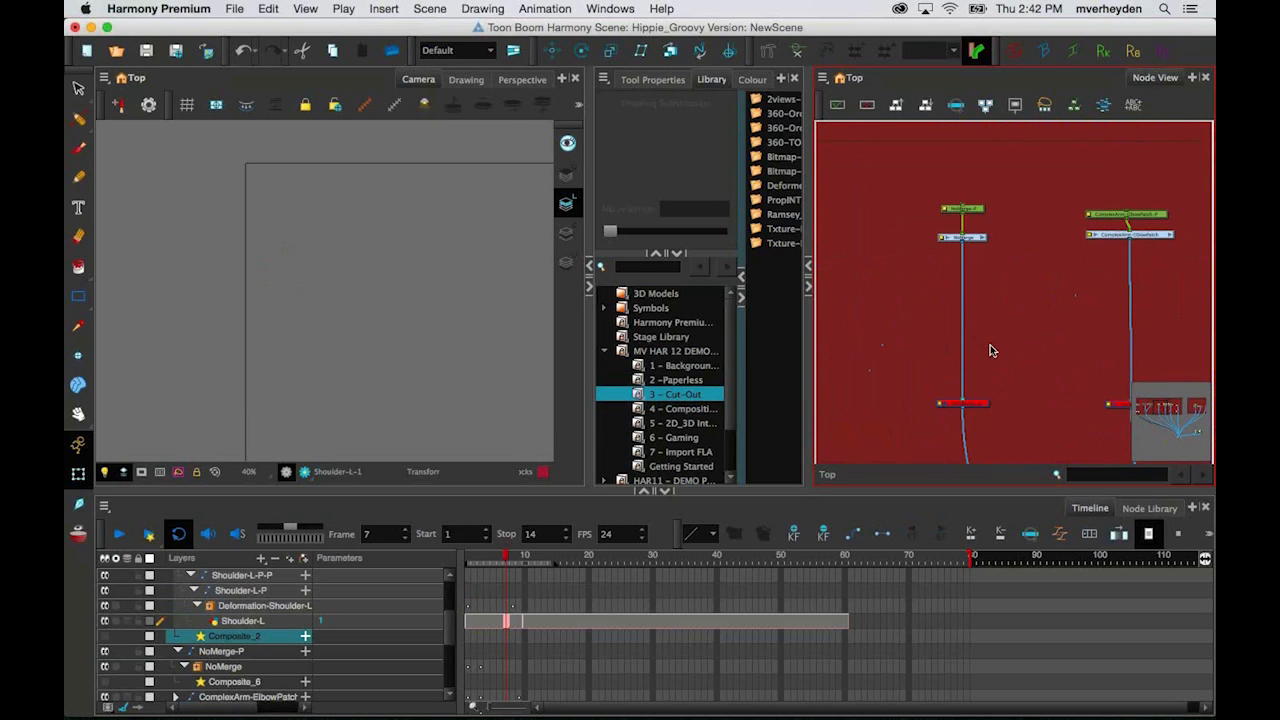
drag(991, 349, 928, 349)
click(905, 392)
key(d)
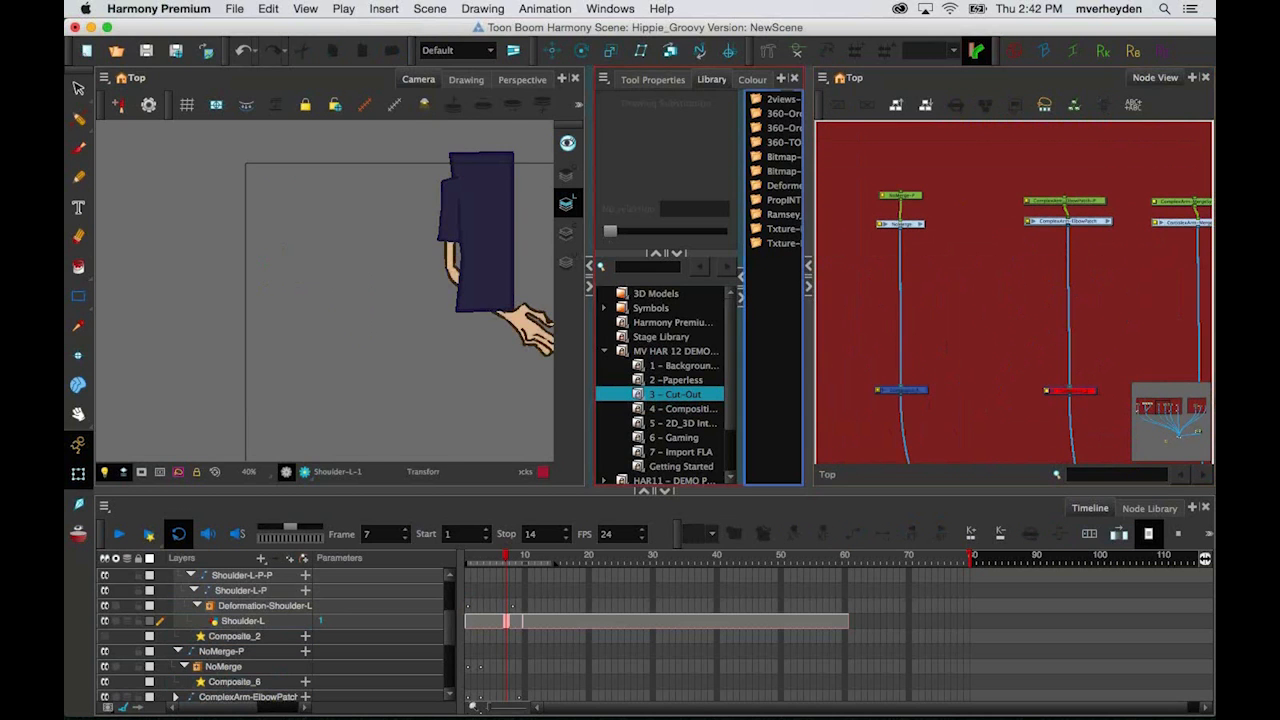
Step: Enter the NoMerge group and disable the Torso drawing so only the arm is displayed
click(921, 223)
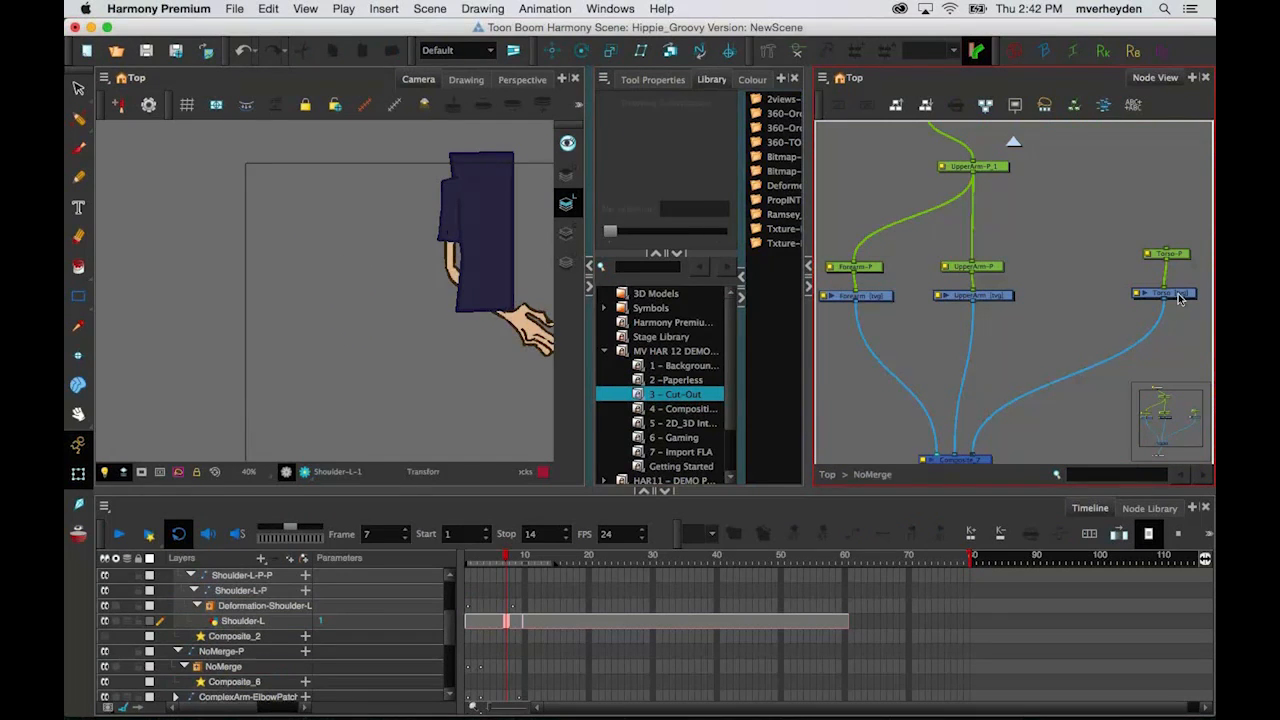
click(1178, 290)
key(d)
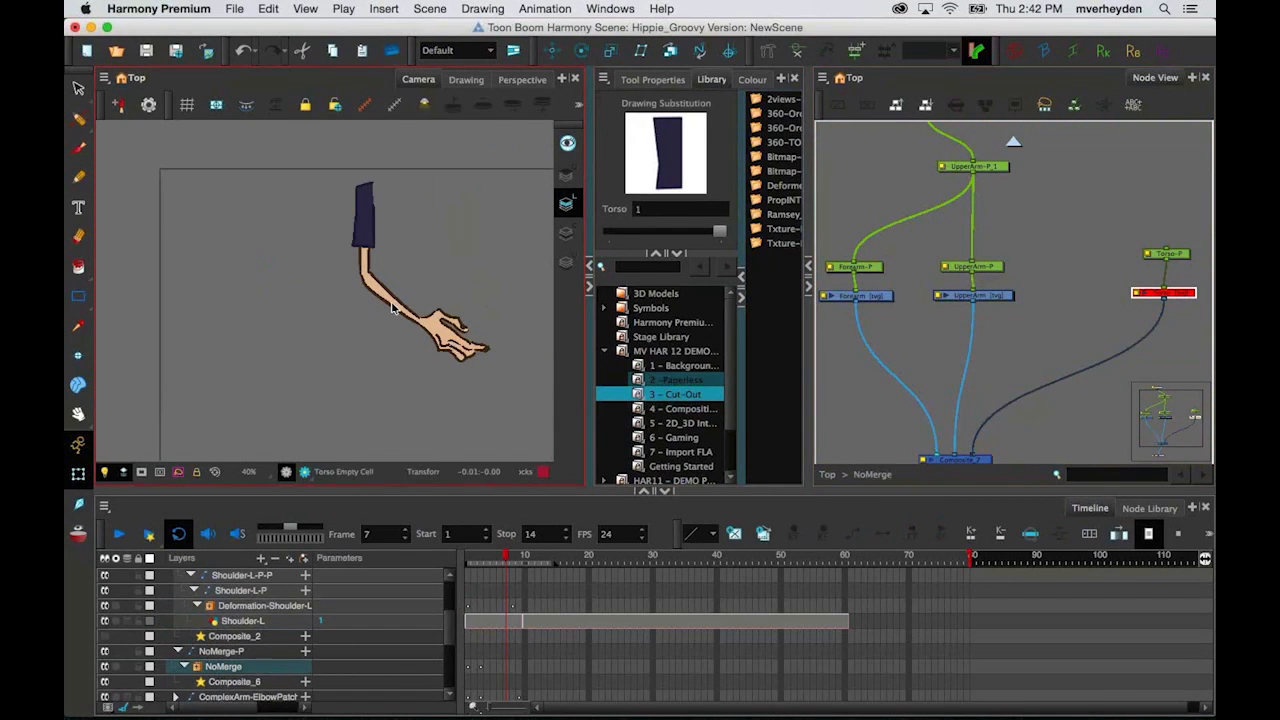
scroll(1000, 204, down, 1)
Step: Select the UpperArm-P_1 peg, remove its keyframe at frame 3 and return to frame 1
click(993, 180)
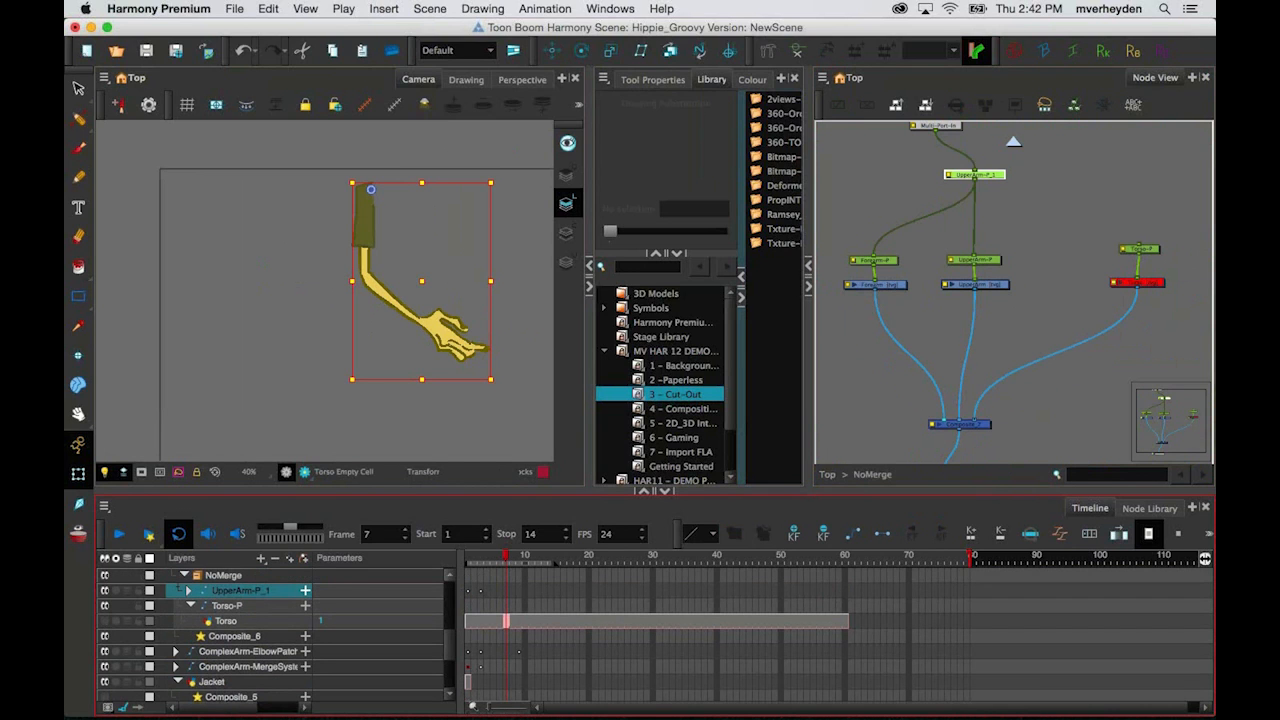
click(469, 557)
click(482, 594)
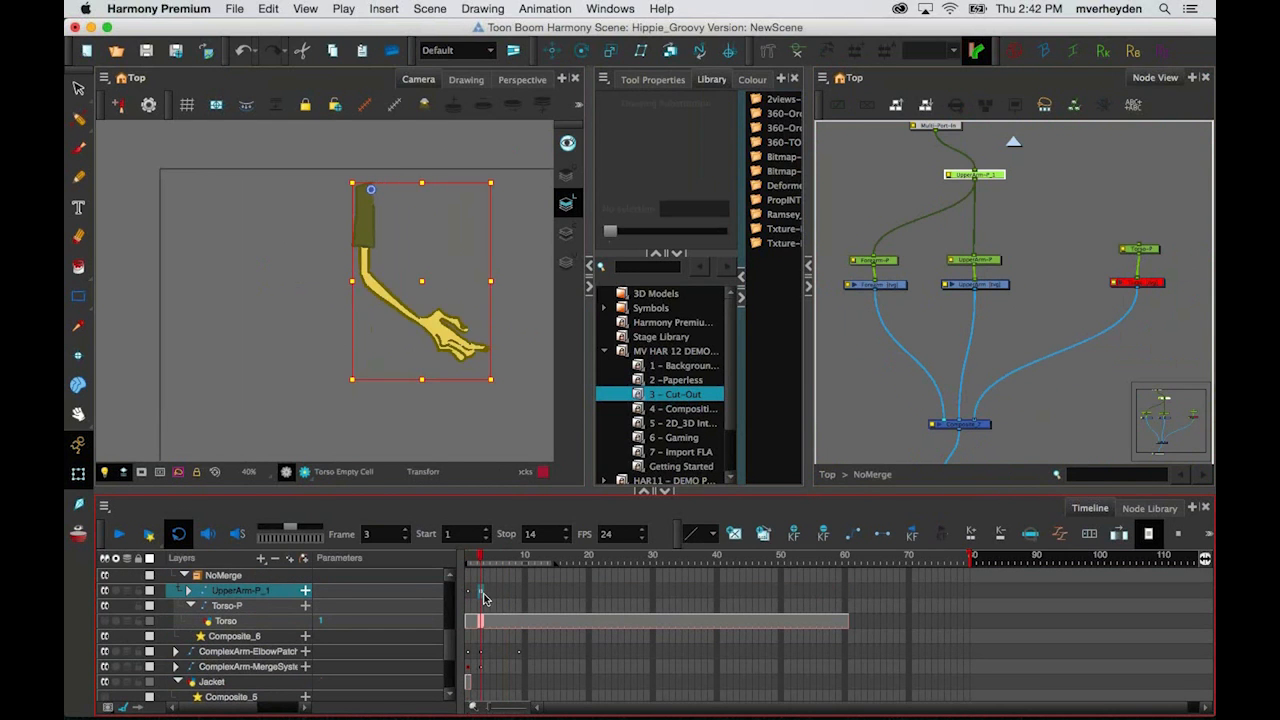
click(467, 597)
Step: Select the forearm and rotate it upward from the elbow, scrubbing the timeline to frame 7 on the UpperArm-P_1 layer
click(390, 330)
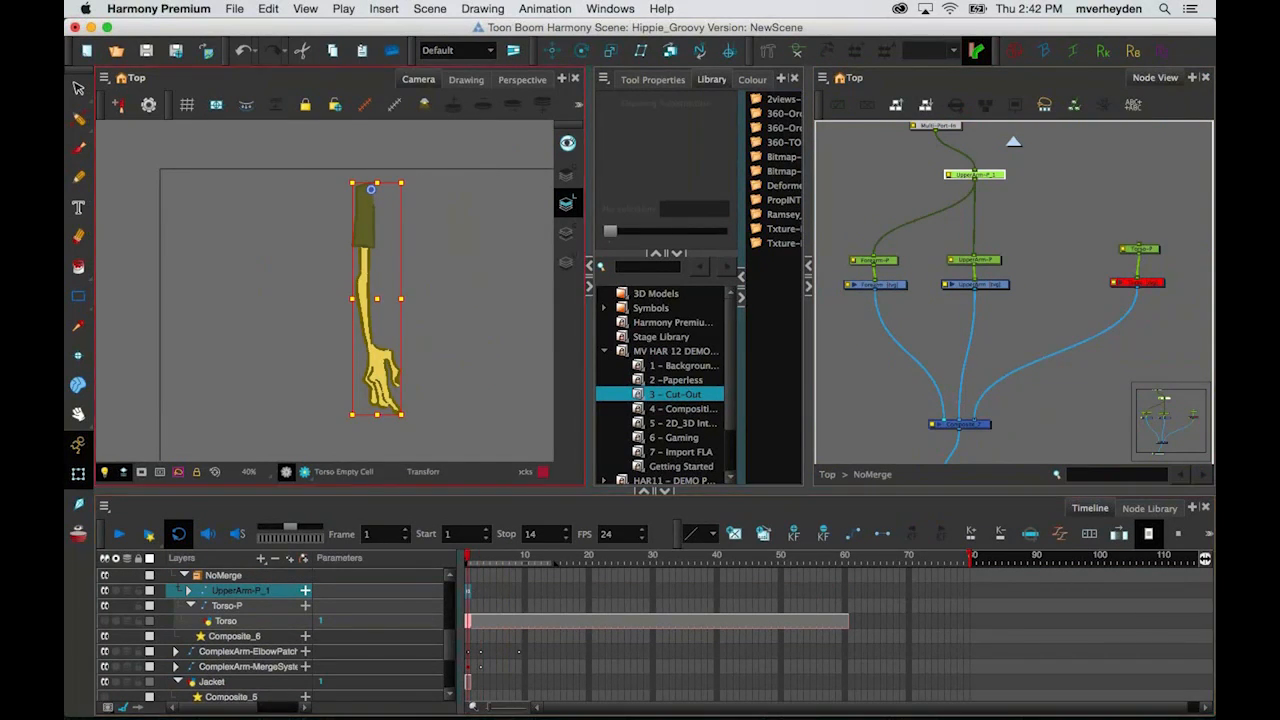
click(443, 343)
click(368, 320)
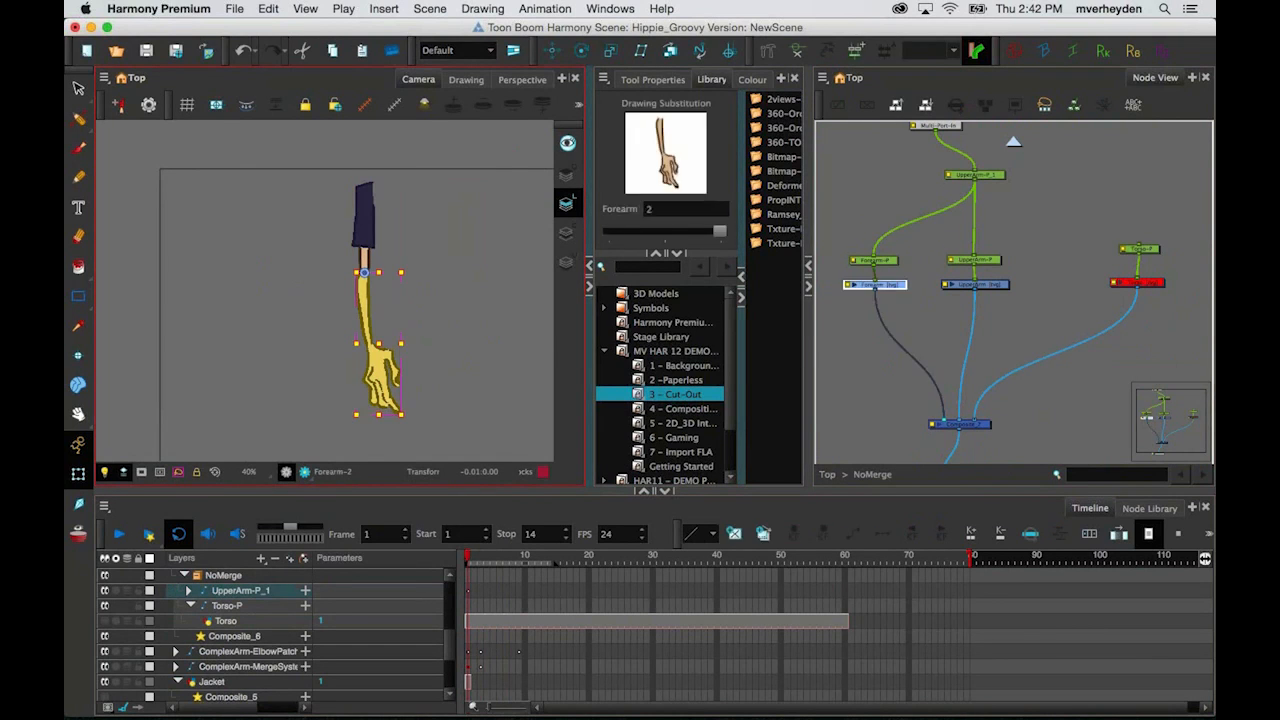
drag(455, 362, 420, 172)
click(472, 570)
drag(472, 570, 519, 570)
click(508, 596)
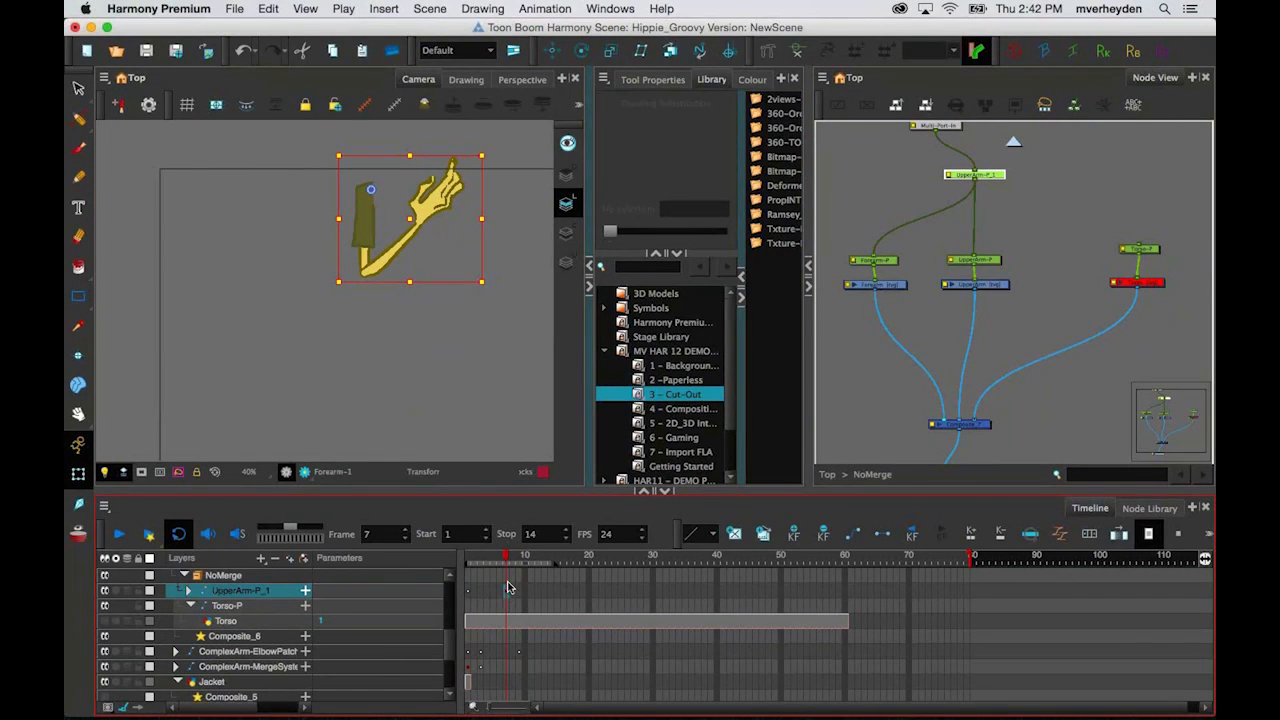
Step: Set the UpperArm-P_1 keyframes across frames 1 to 7 to stop-motion and go to frame 7
drag(470, 592, 503, 597)
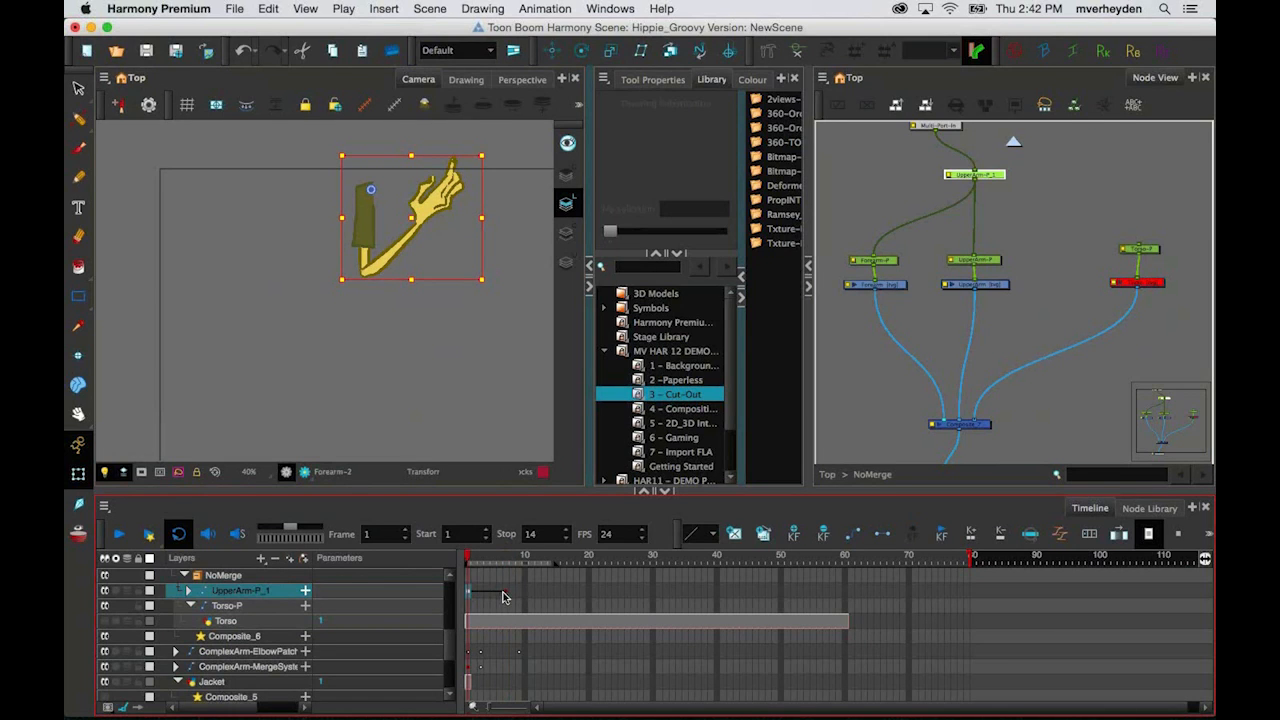
click(882, 535)
click(505, 592)
click(480, 317)
scroll(480, 317, up, 2)
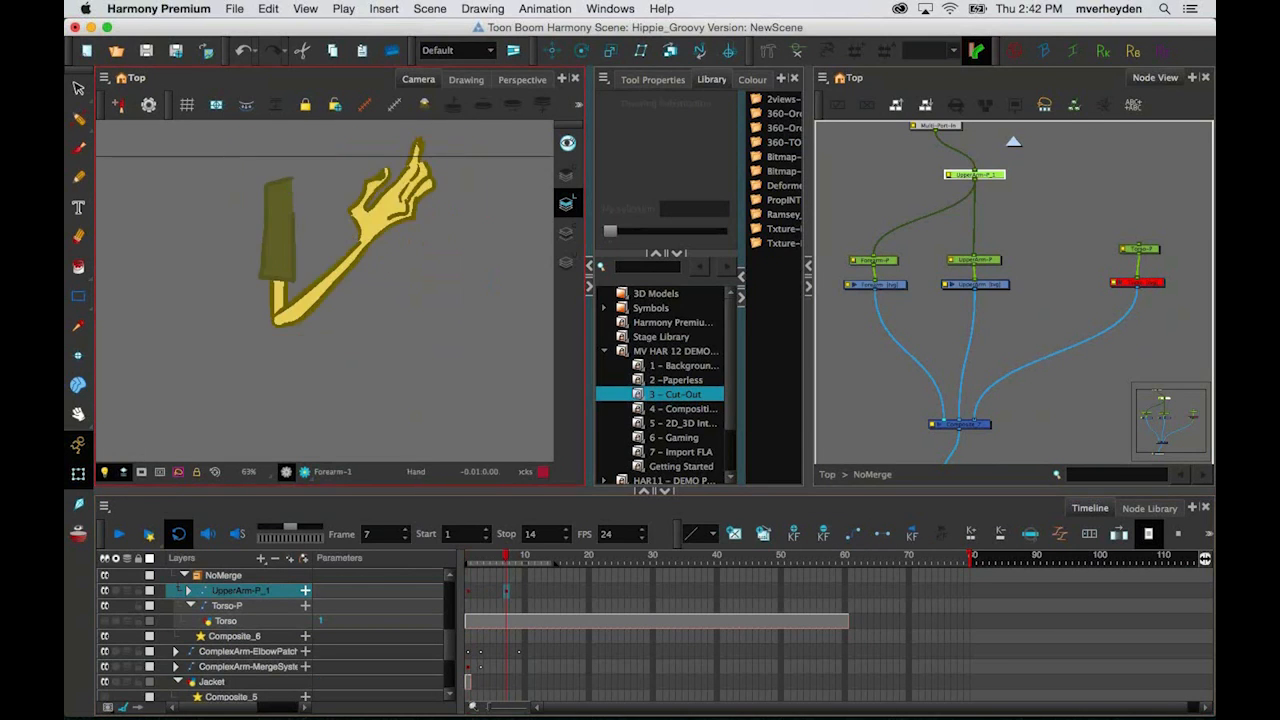
Step: Reset the transformations of the Forearm-P, UpperArm-P and UpperArm-P_1 pegs at frame 7 and switch the Forearm drawing to substitution 2
click(924, 243)
drag(924, 240, 877, 269)
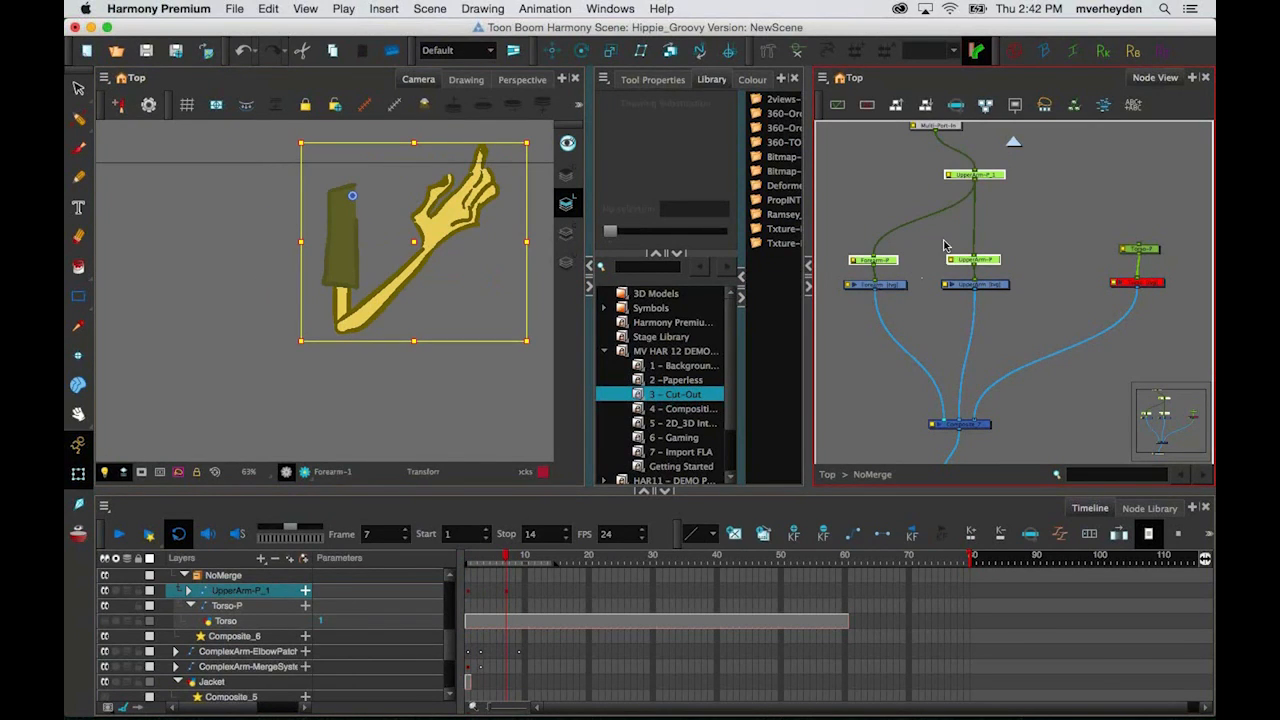
key(r)
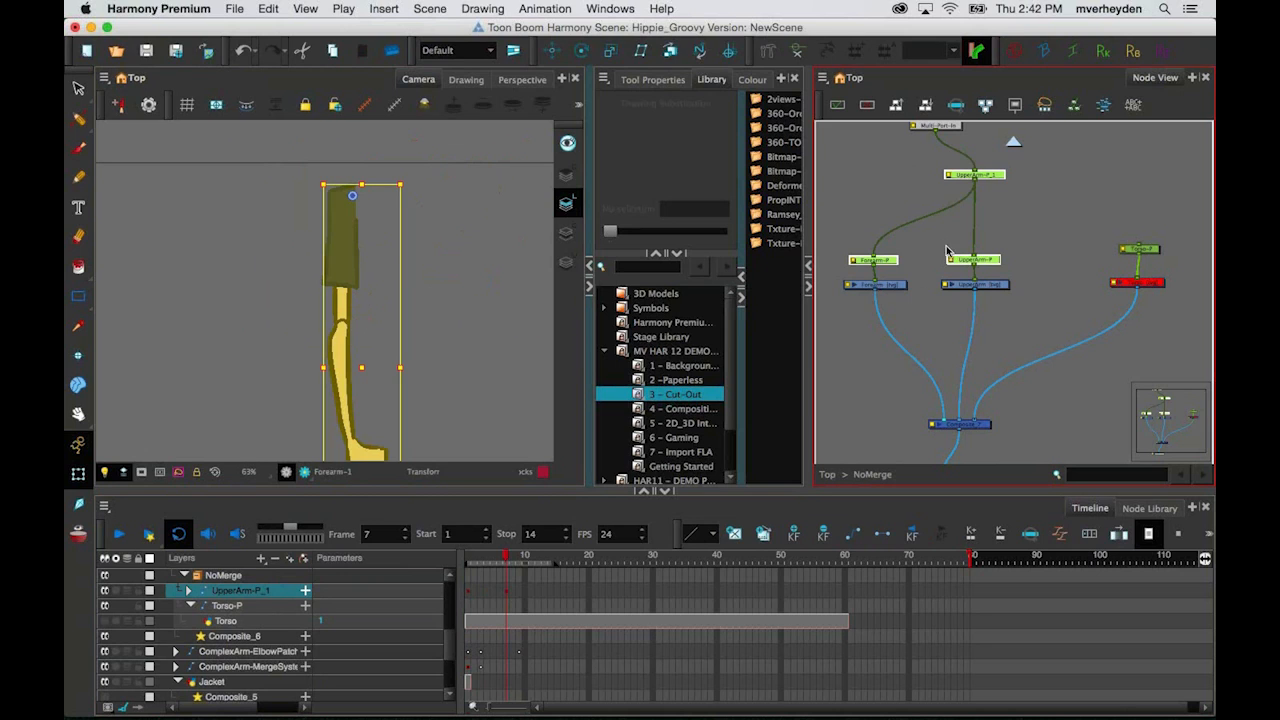
click(900, 286)
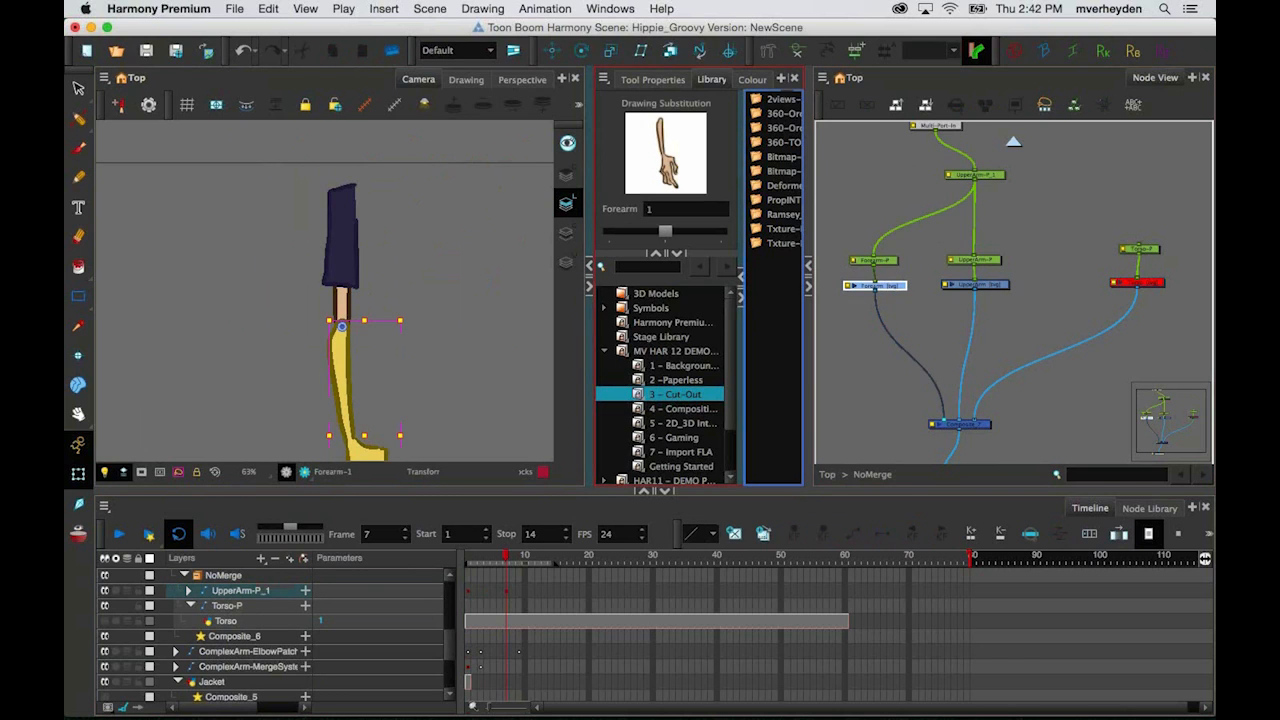
click(716, 231)
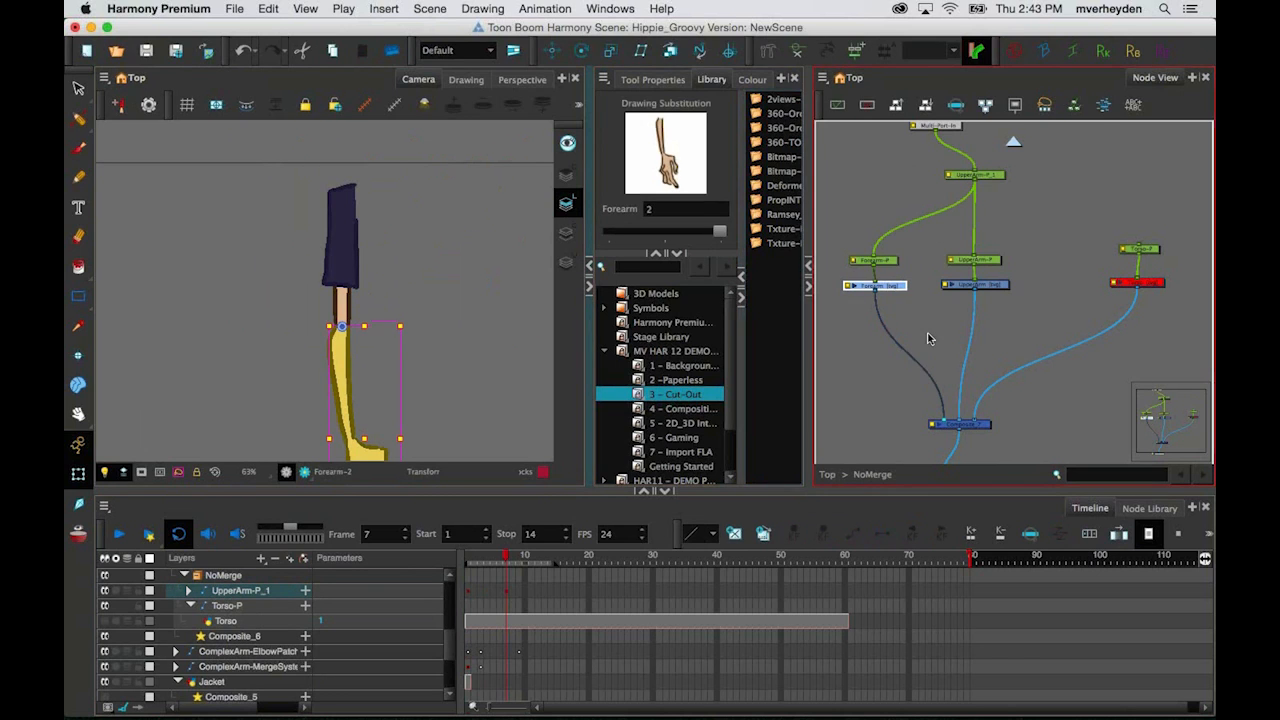
click(937, 386)
scroll(374, 362, down, 2)
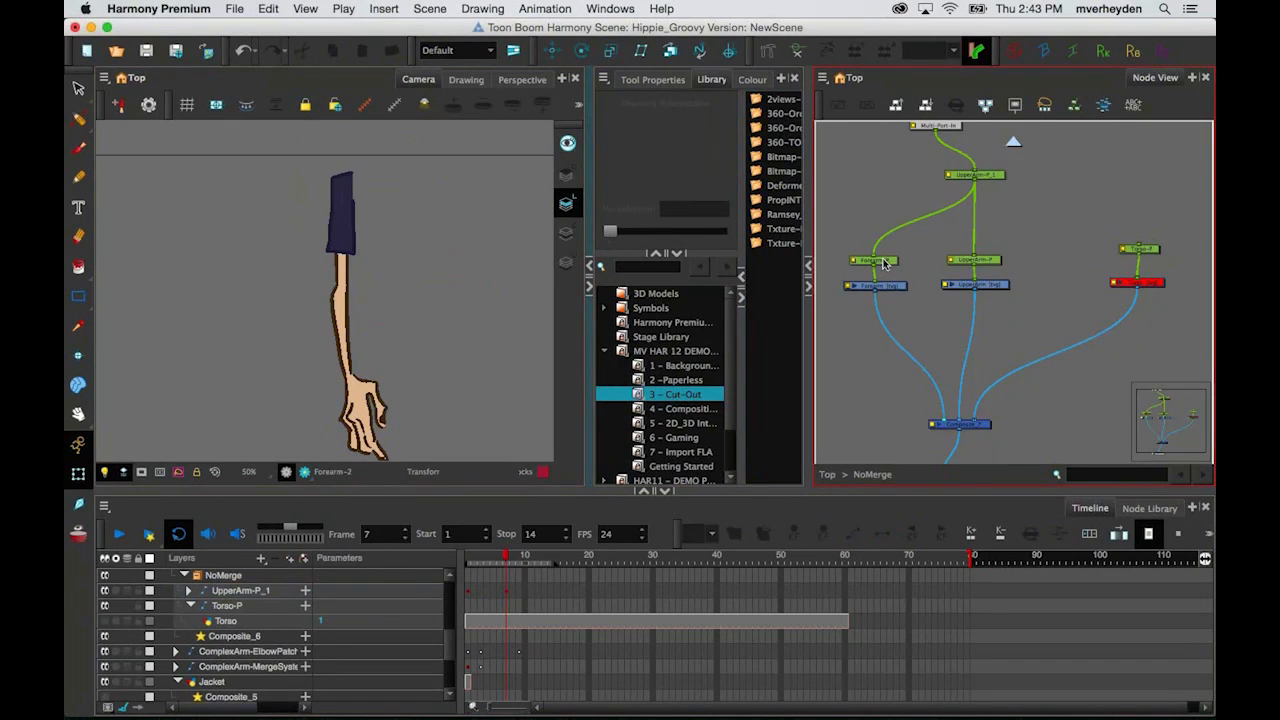
Step: At frame 1, open the layer properties of the Forearm-P peg and reset its transformation so the forearm hangs straight
click(467, 563)
click(984, 261)
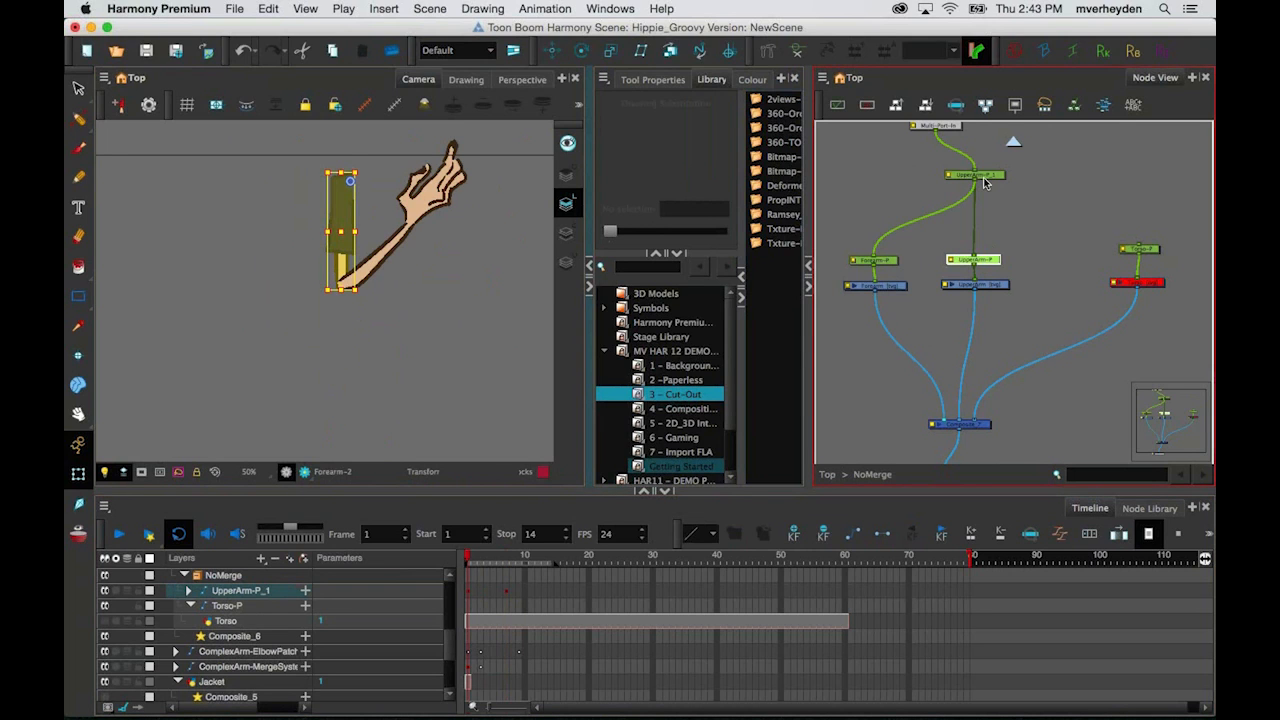
click(856, 262)
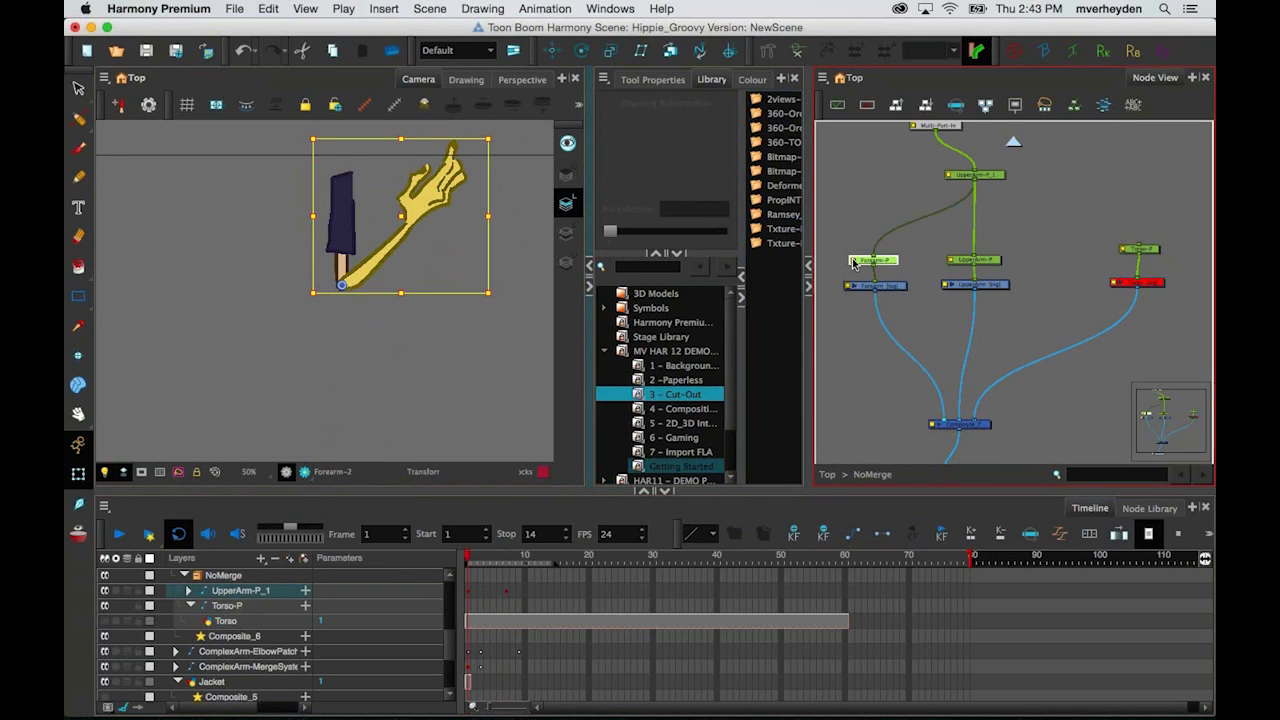
double_click(853, 262)
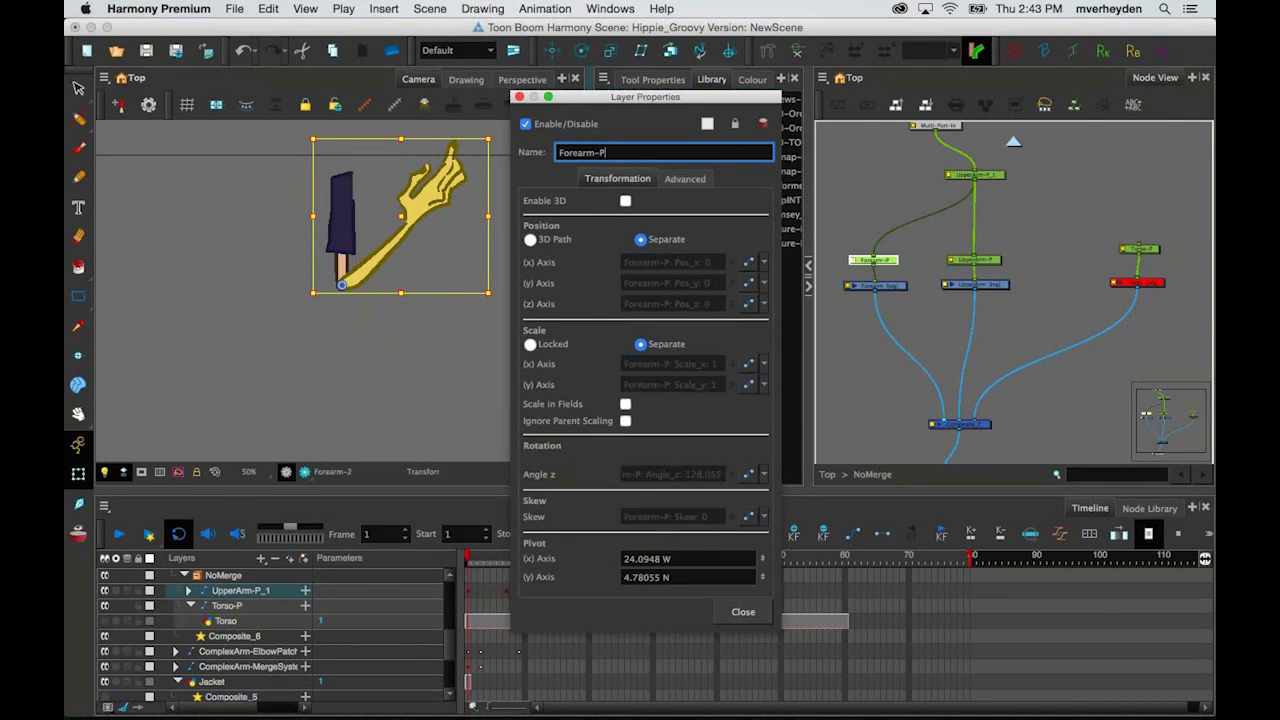
click(396, 253)
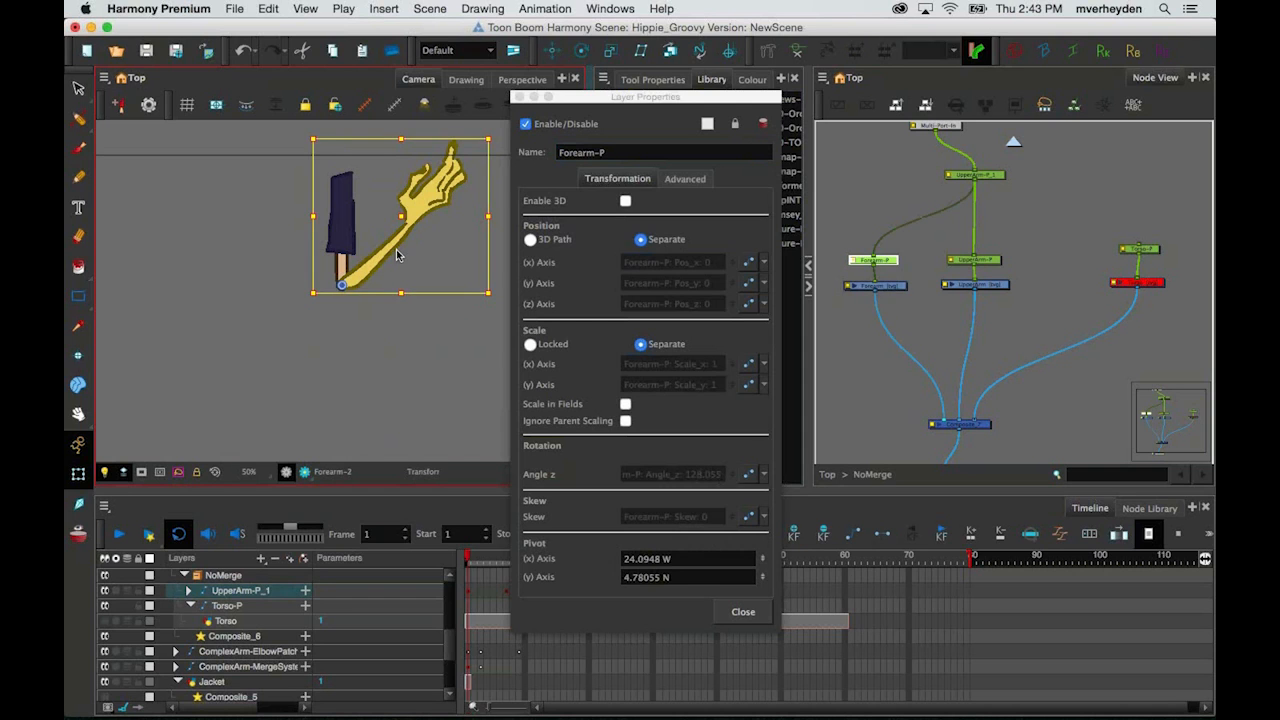
key(super+r)
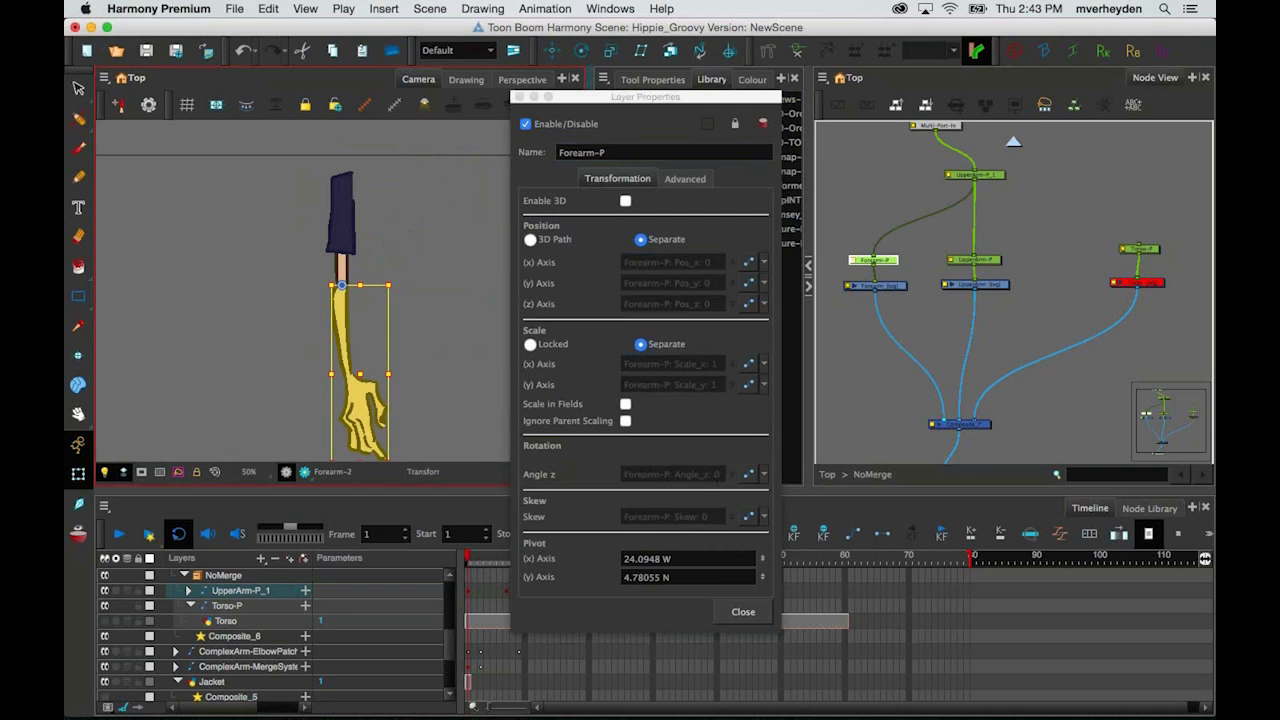
Step: Inspect the x and y pivot values of the Forearm-P peg, close its properties and clear the selection
click(670, 559)
key(Tab)
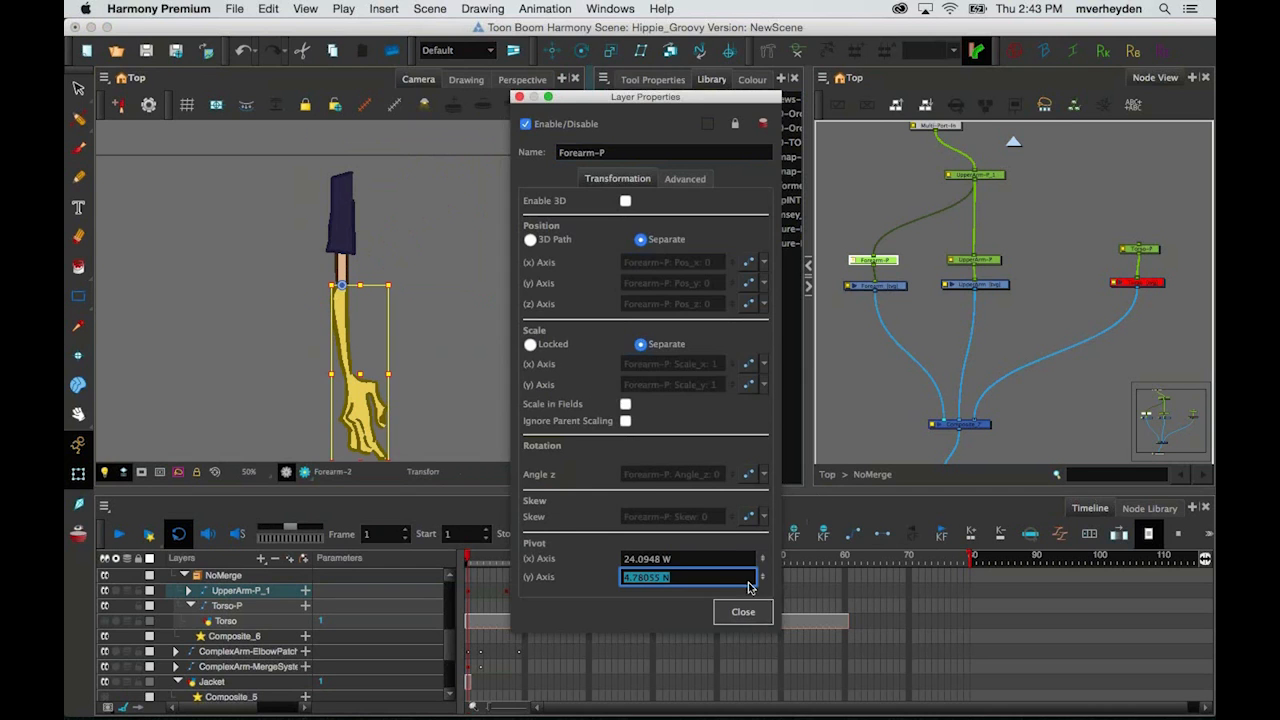
click(743, 611)
click(907, 442)
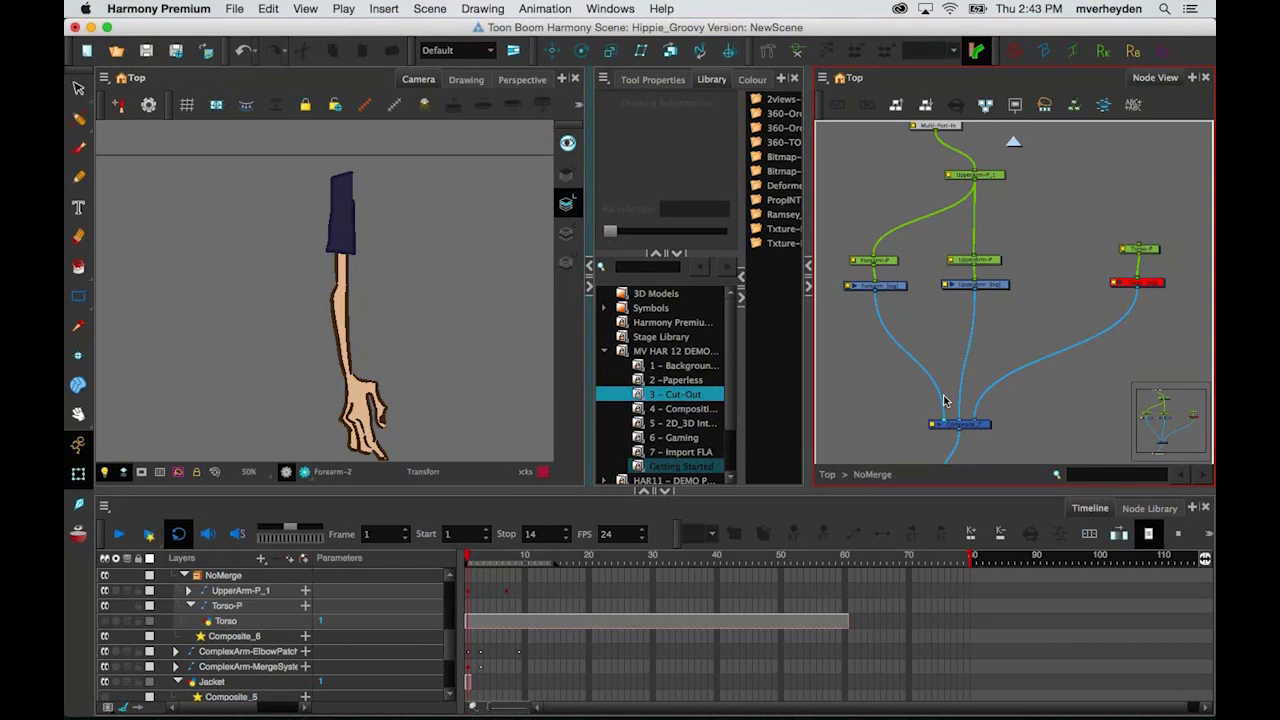
Step: Return to the top level of the node network and disable the composite node below the NoMerge rig
click(826, 477)
scroll(1010, 353, down, 3)
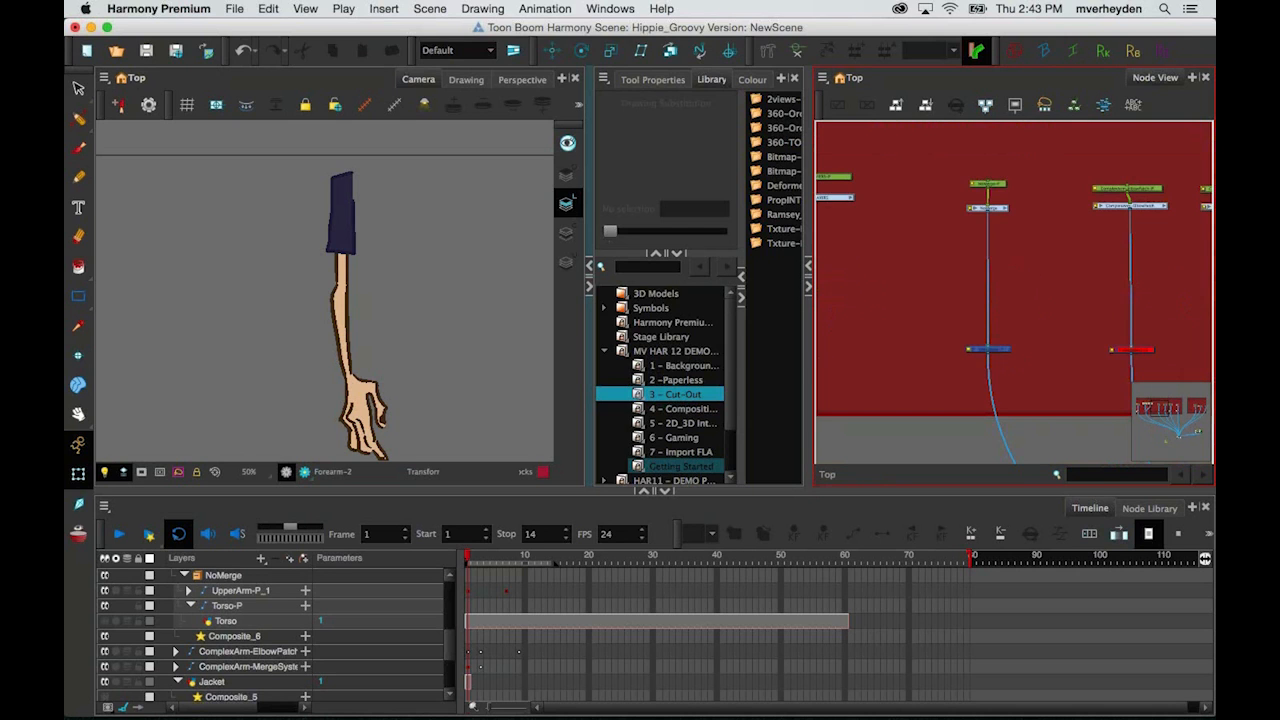
click(1000, 349)
scroll(1055, 351, down, 3)
Step: Widen the template library area and import the 360-Orcus.tpl template into the scene
mouse_move(1190, 345)
mouse_down()
mouse_move(996, 340)
mouse_move(1083, 328)
mouse_move(870, 325)
mouse_up()
drag(1079, 316, 1017, 314)
click(777, 352)
drag(591, 335, 505, 335)
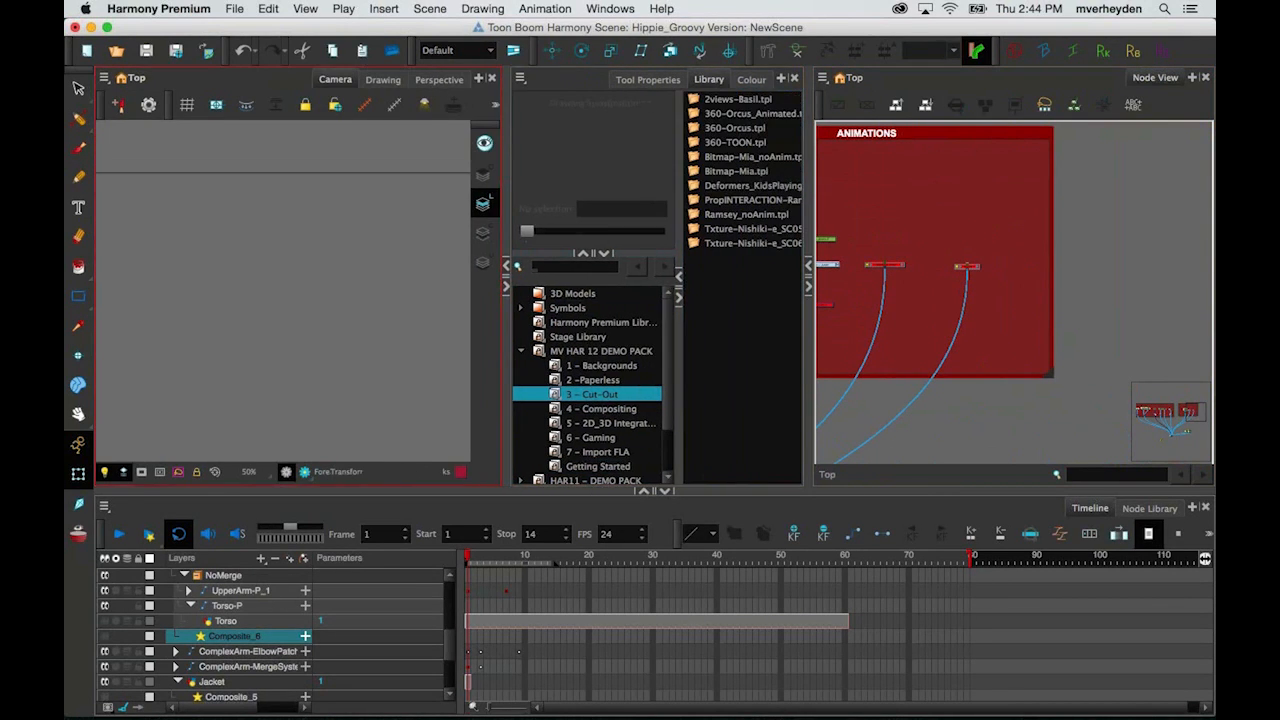
click(724, 129)
drag(724, 131, 362, 398)
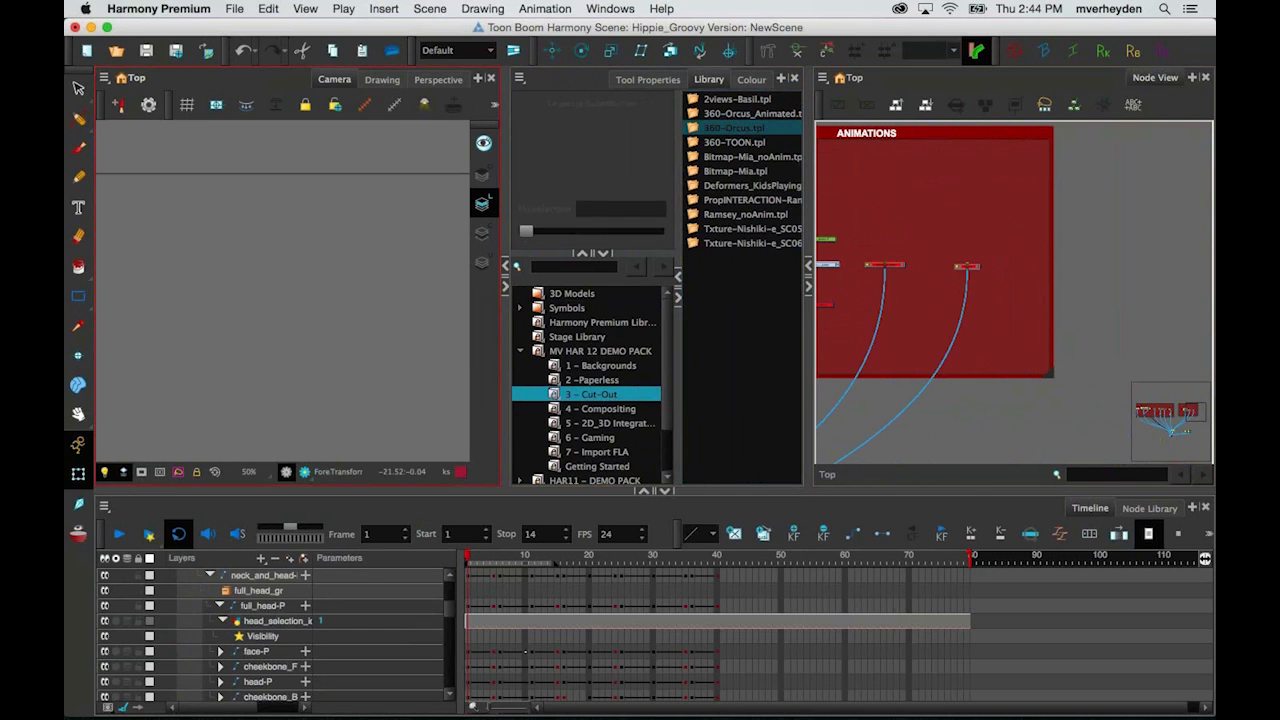
Step: Find the composite in the Joint Systems backdrop that the imported template connects to and enable it
scroll(976, 381, down, 4)
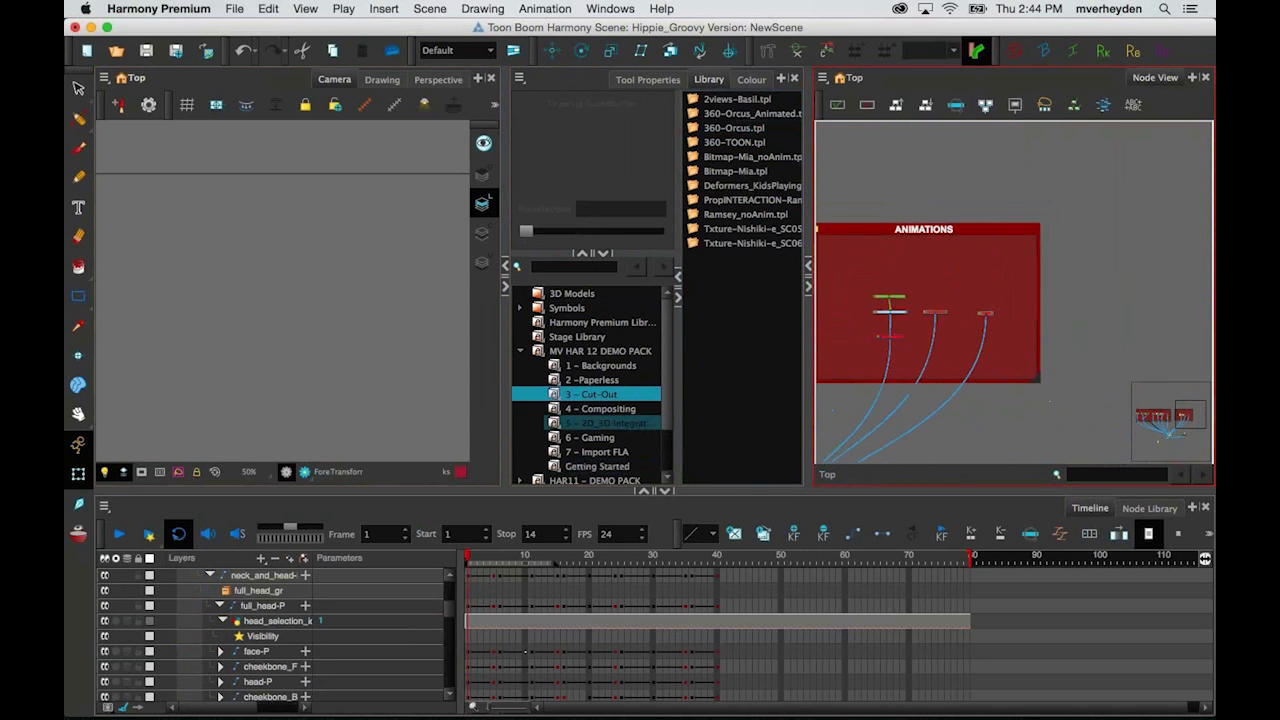
drag(976, 381, 1158, 232)
scroll(1007, 247, up, 5)
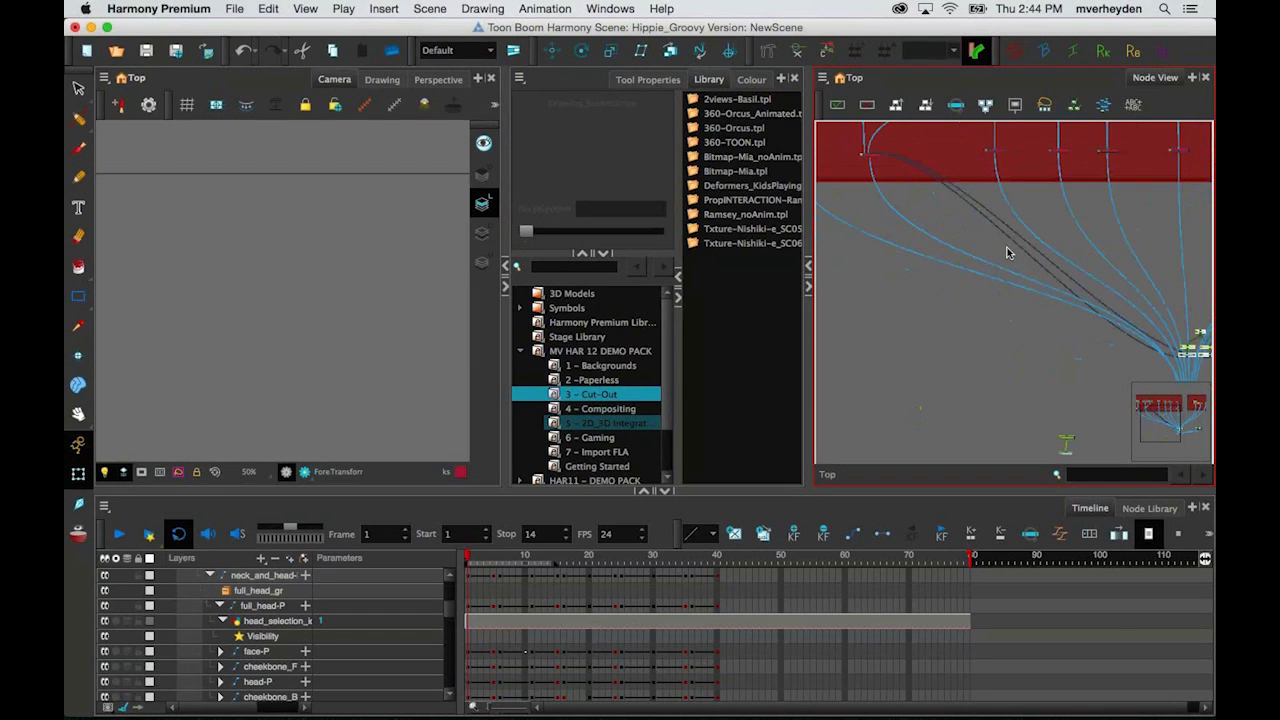
click(876, 158)
key(a)
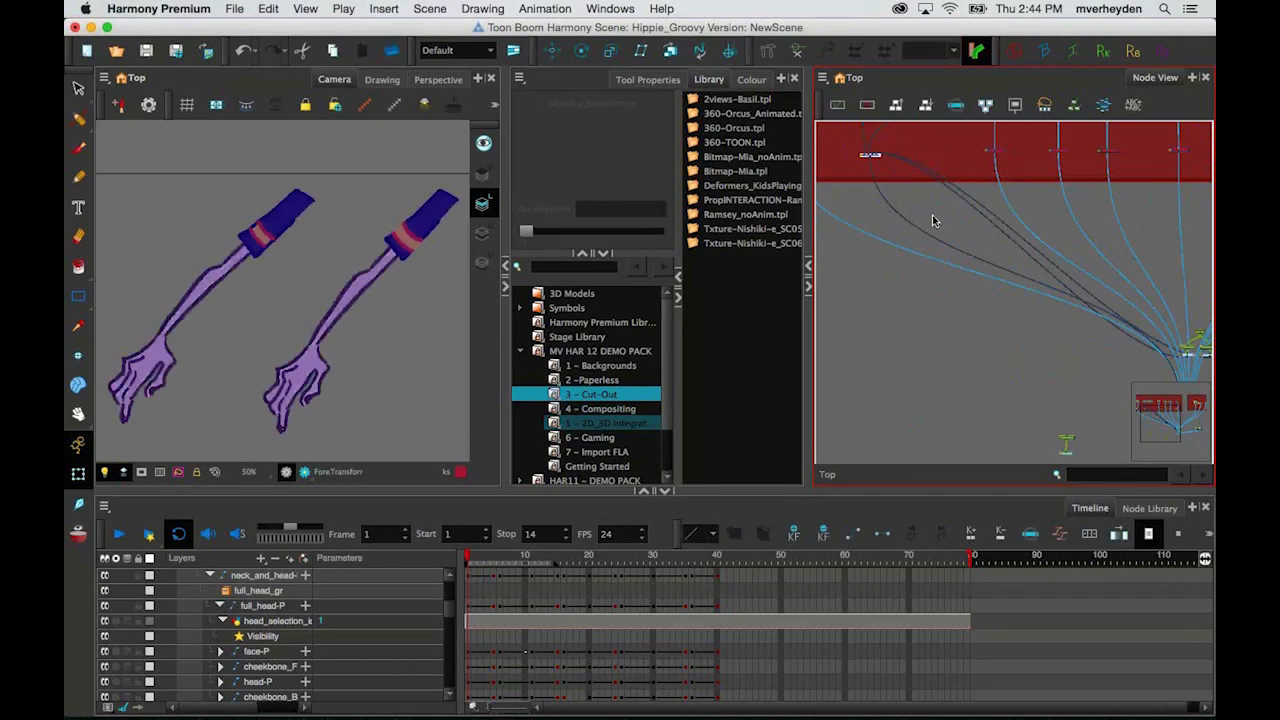
Step: Disable the two arm groups feeding that composite to hide the purple arms, and clear the selection
click(930, 214)
drag(930, 214, 958, 346)
drag(866, 194, 942, 234)
key(d)
scroll(948, 266, down, 1)
click(937, 331)
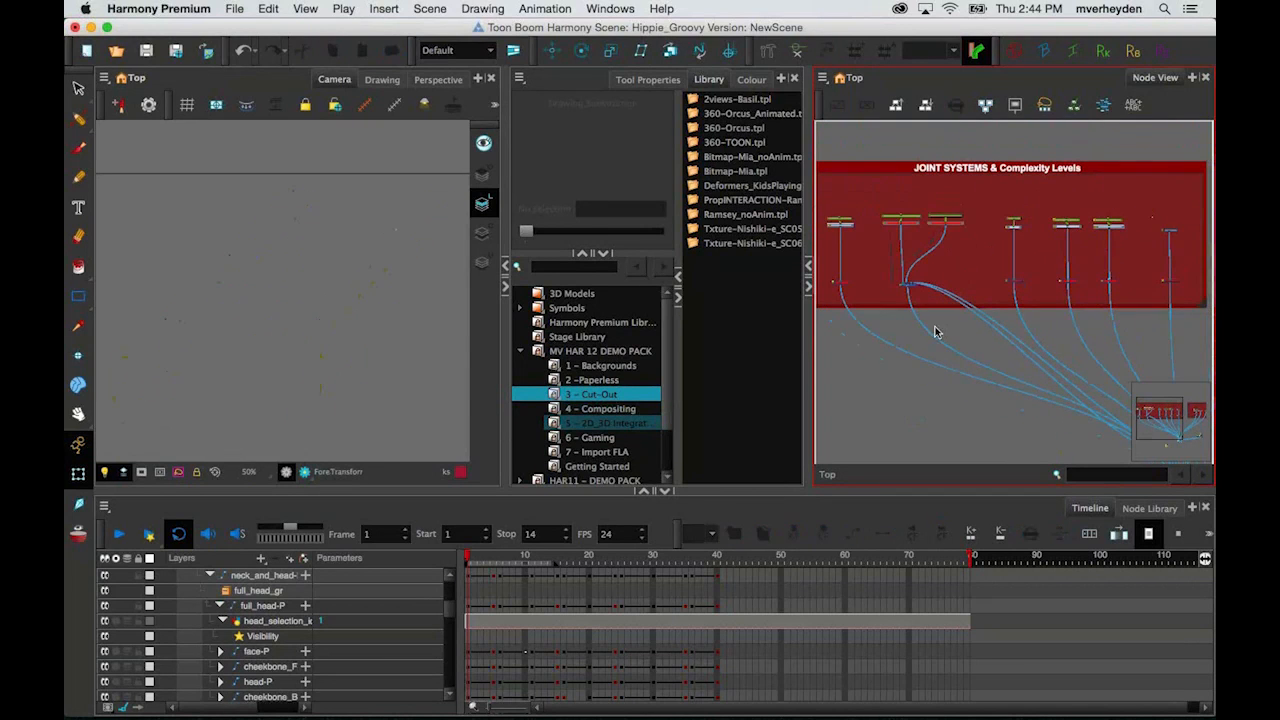
Step: Examine the imported Orcus character and its staff in the camera view
scroll(389, 394, down, 4)
drag(389, 394, 313, 334)
scroll(368, 262, down, 2)
drag(430, 305, 285, 299)
scroll(383, 331, up, 3)
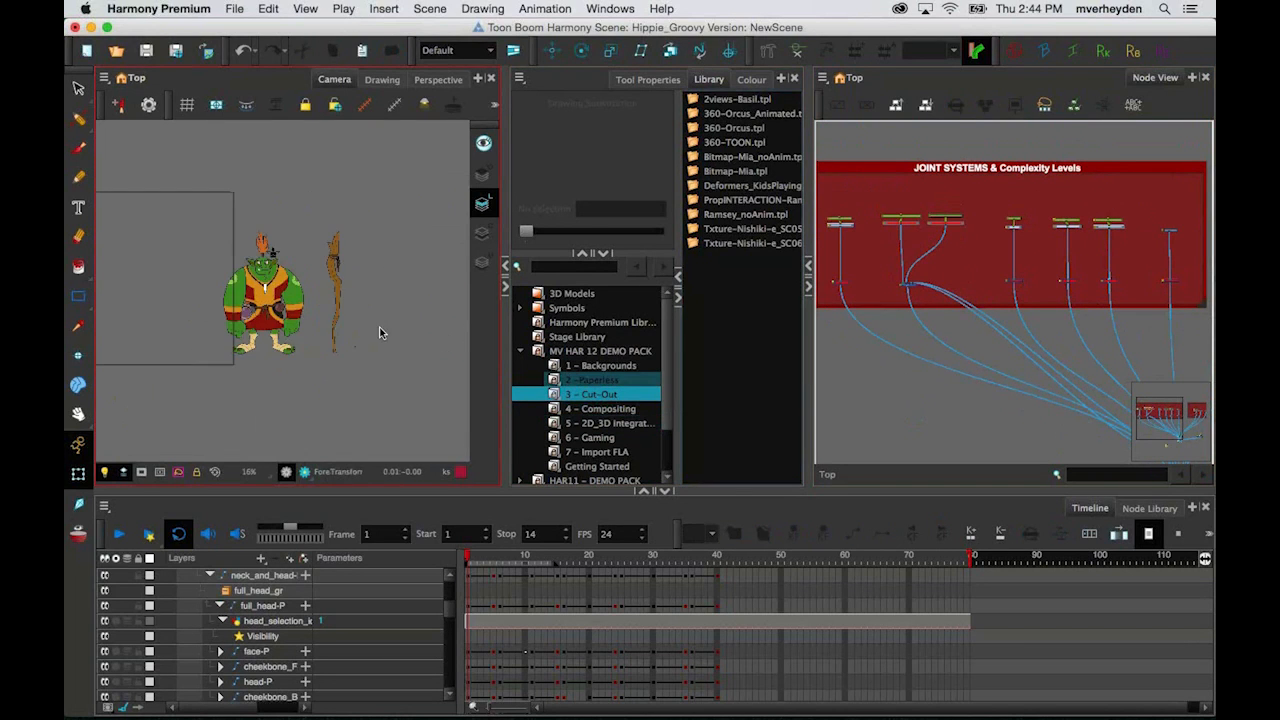
drag(343, 330, 377, 355)
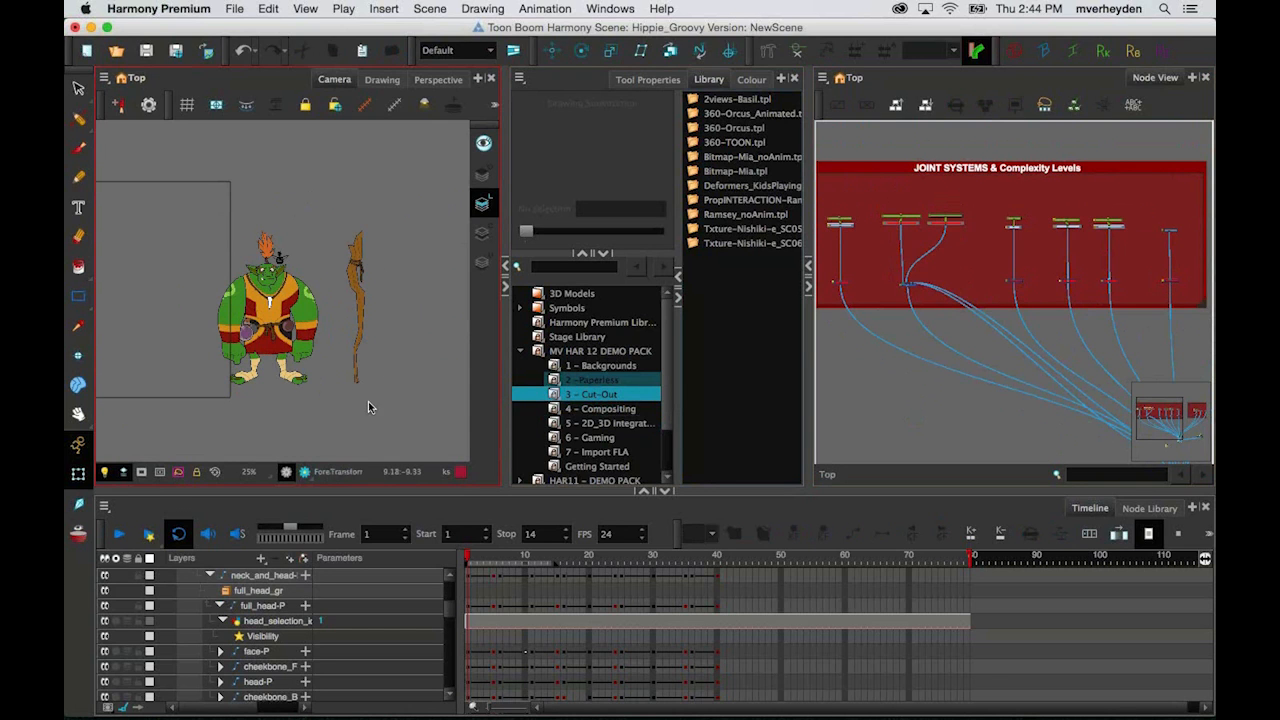
scroll(368, 401, up, 2)
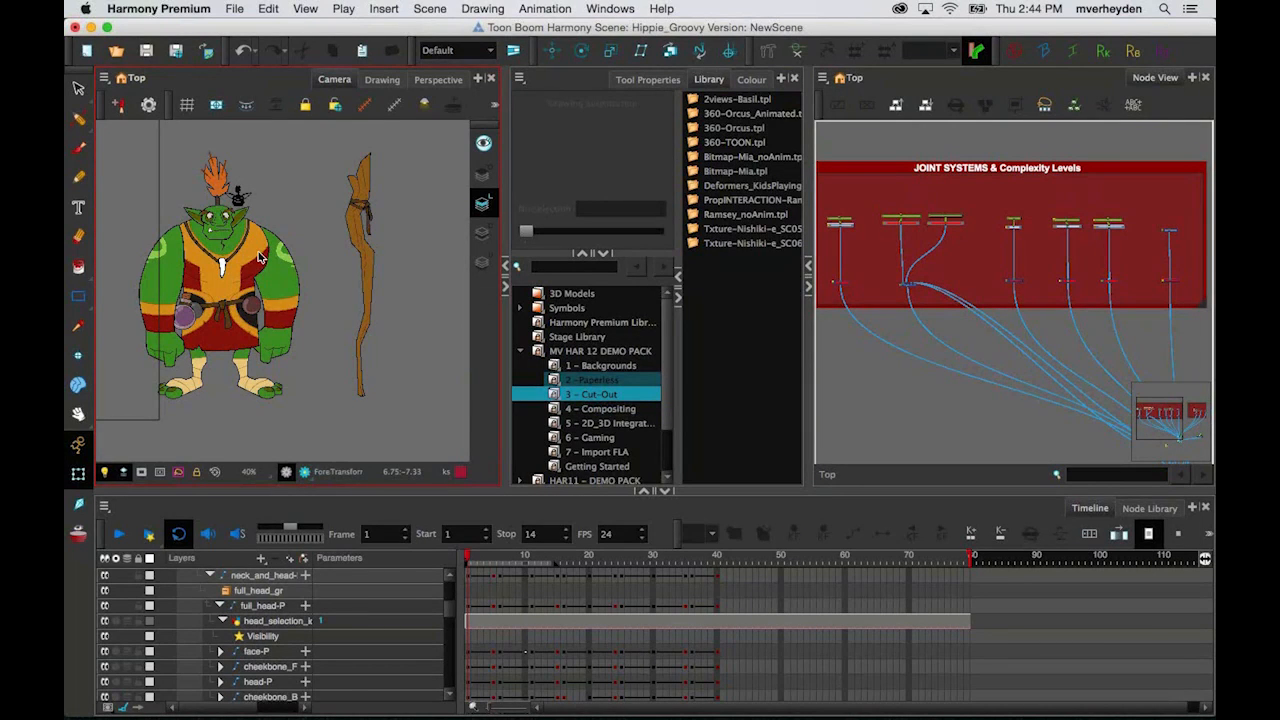
scroll(258, 257, up, 1)
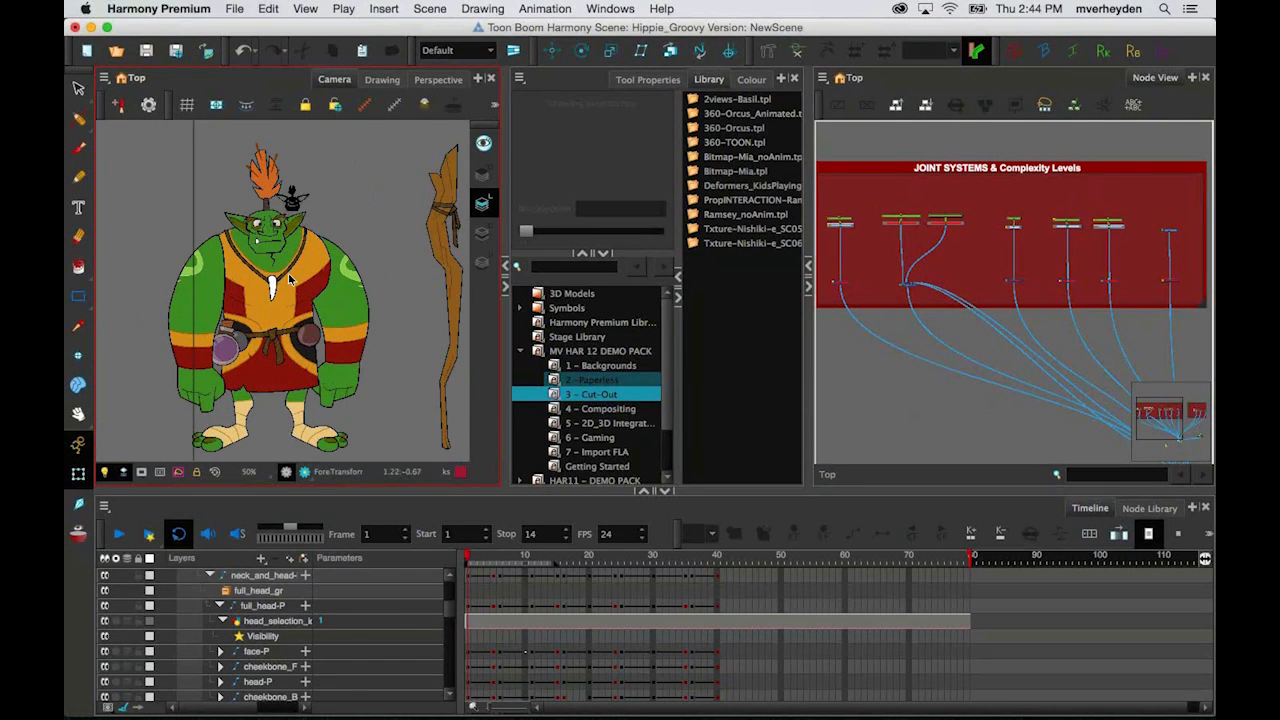
scroll(288, 273, up, 1)
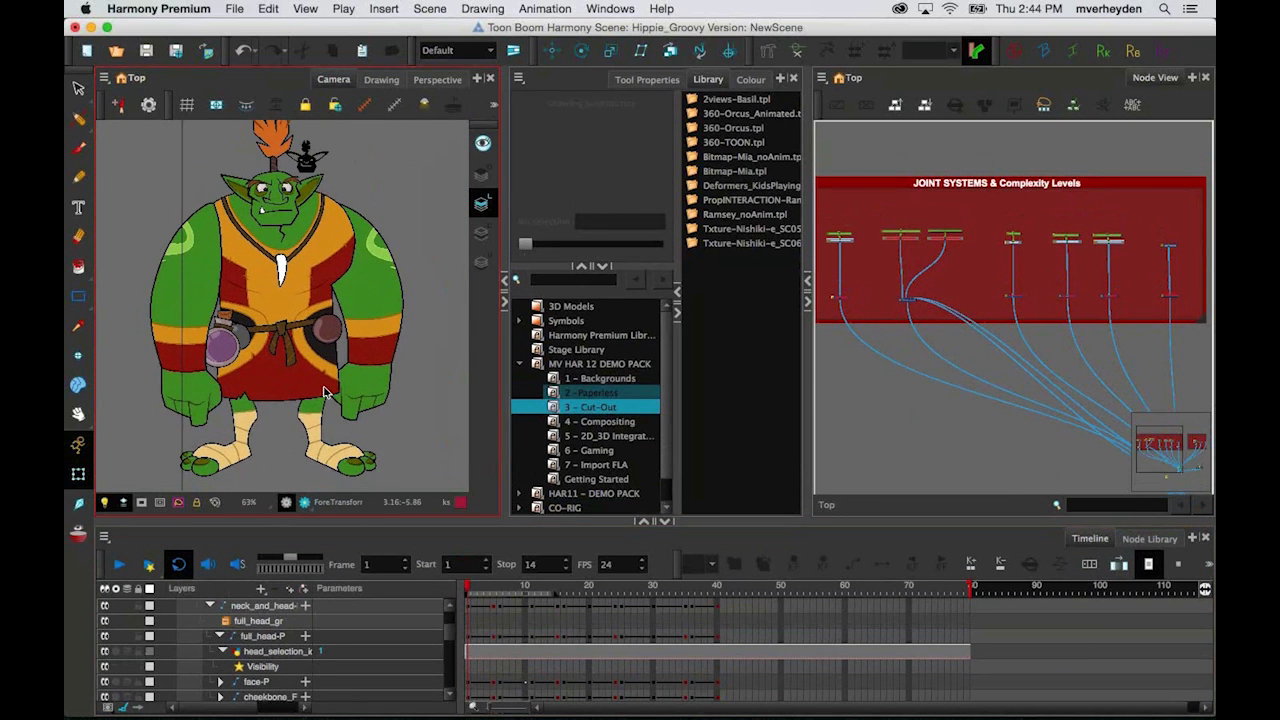
Step: Inspect Orcus's separate parts at frame 1 by selecting the forearm, upper_torso_pattern and lower_torso_pattern drawings
click(472, 592)
click(381, 285)
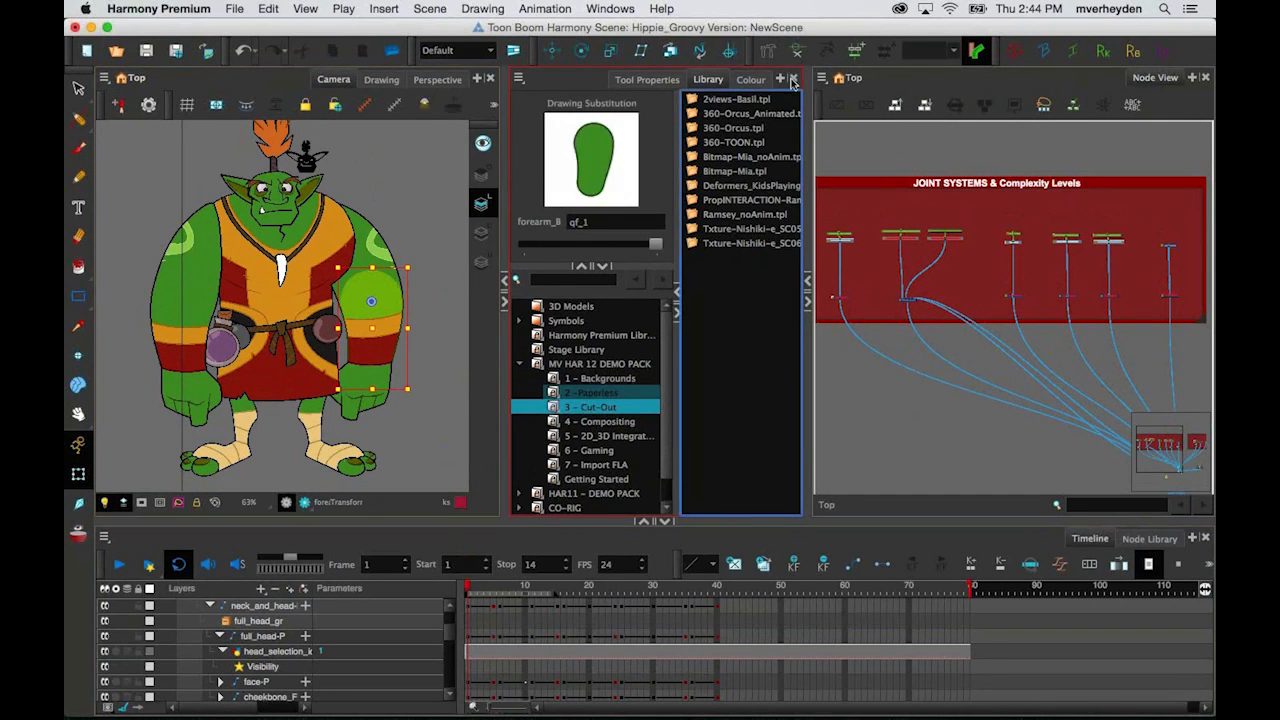
click(360, 231)
click(334, 237)
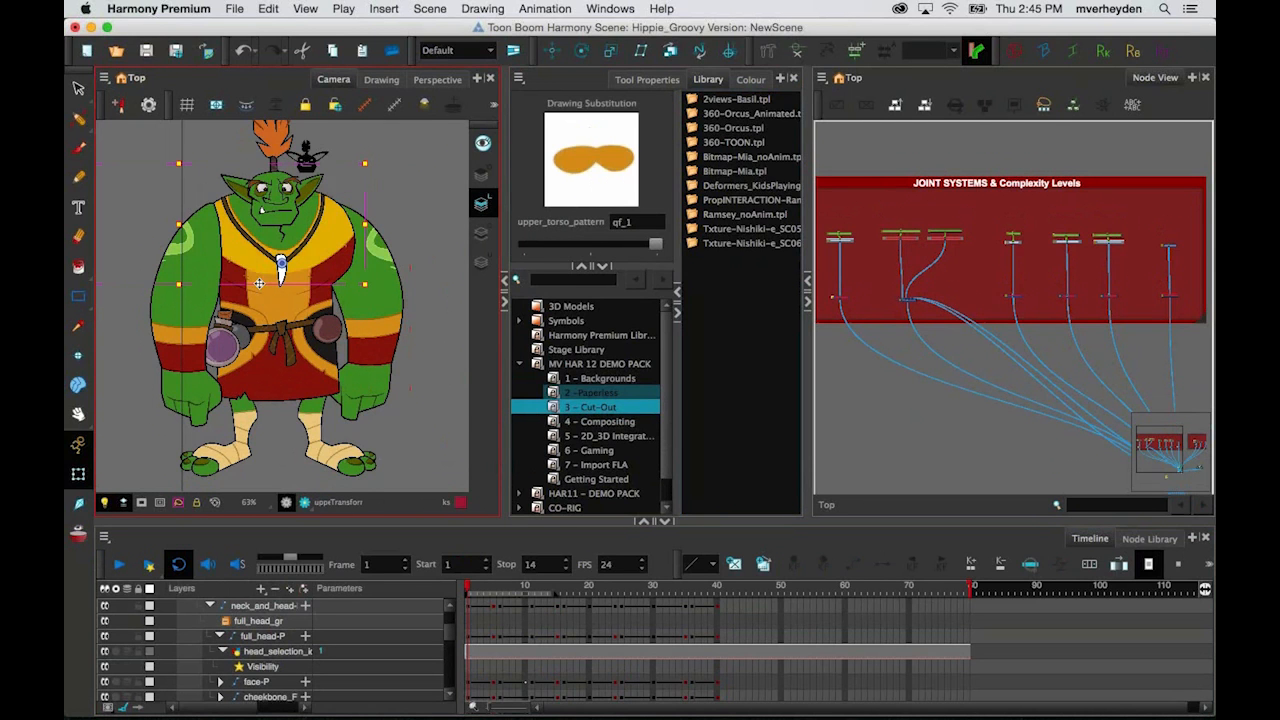
click(293, 306)
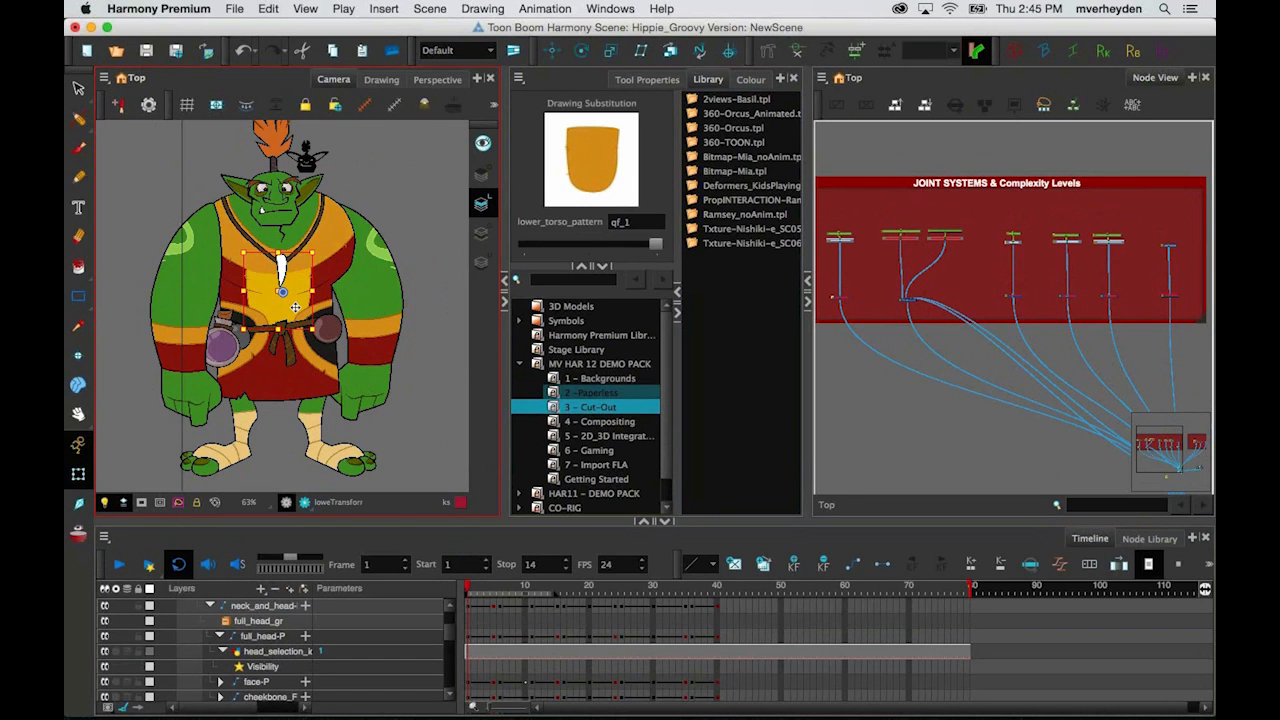
Step: Try moving the lower_torso_pattern drawing slightly and undo the move
mouse_move(287, 305)
mouse_down()
mouse_move(373, 280)
mouse_move(296, 317)
mouse_up()
key(super+z)
mouse_move(470, 592)
mouse_down()
mouse_move(511, 598)
mouse_move(455, 600)
mouse_up()
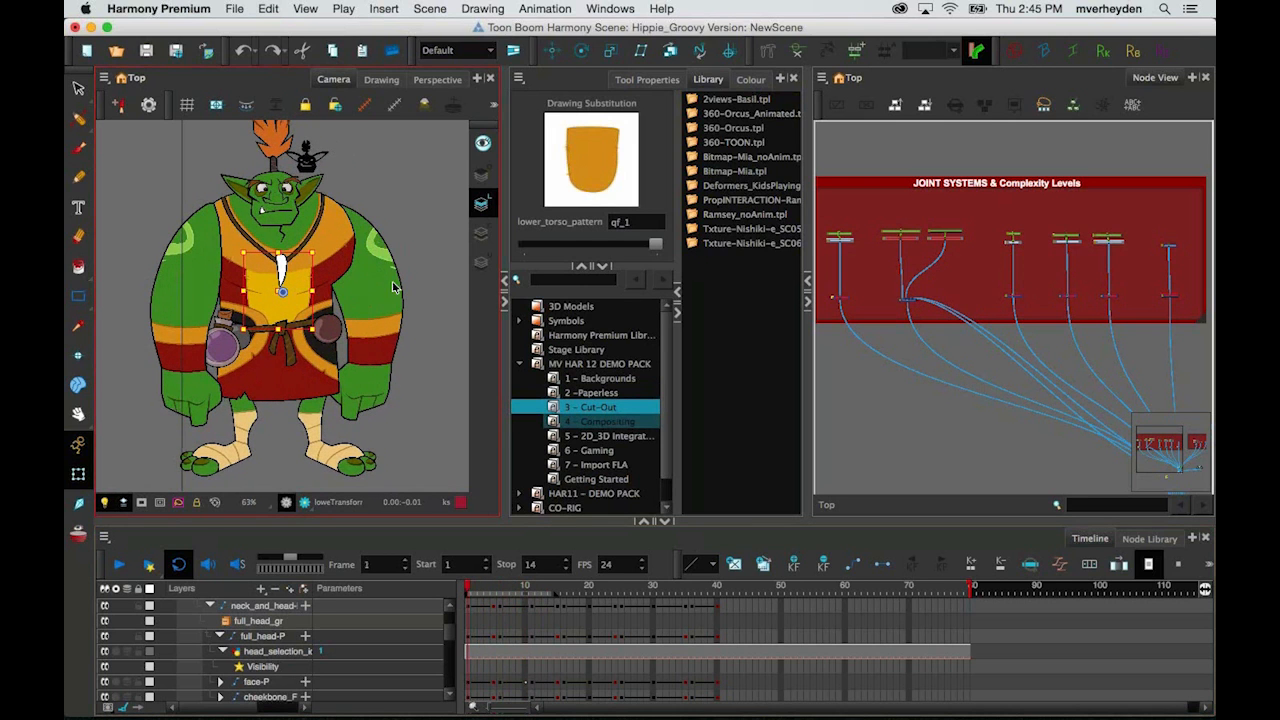
Step: Try drawing a rectangle in the empty area beside the staff, undo it and return to the Transform tool
click(425, 430)
key(space)
drag(362, 359, 217, 351)
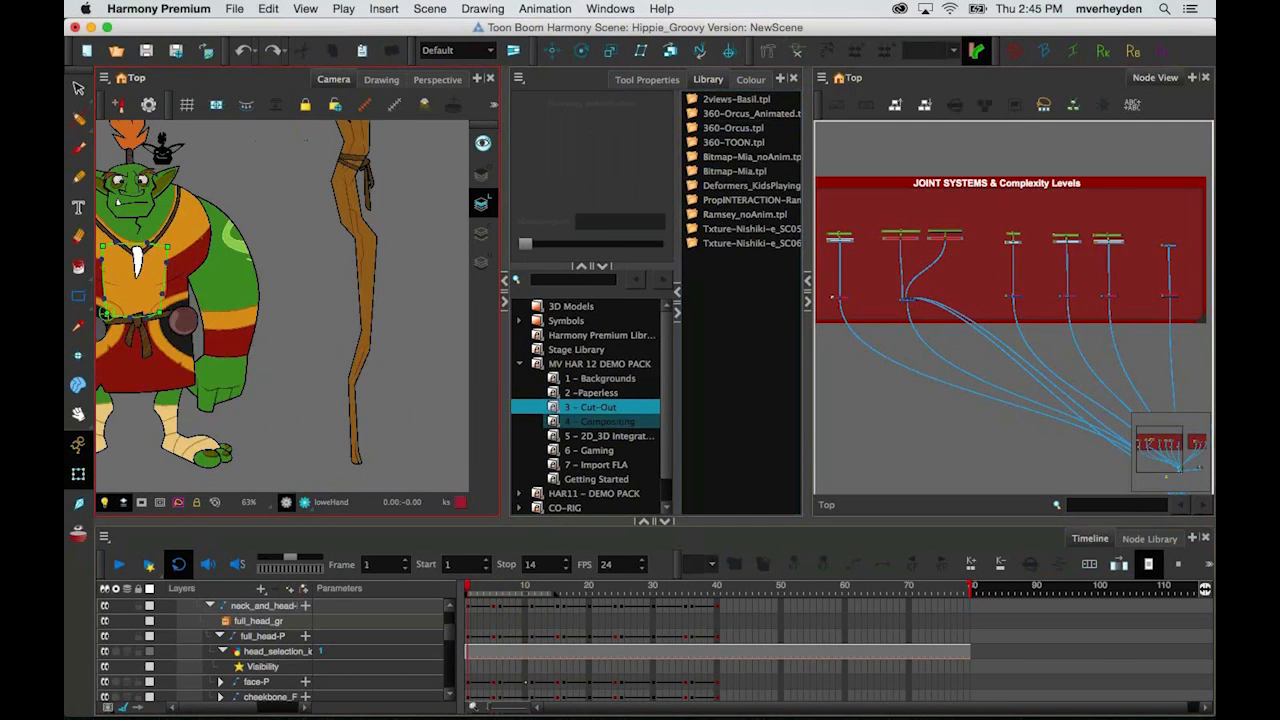
click(79, 297)
key(space)
mouse_move(401, 206)
mouse_down()
mouse_move(317, 214)
mouse_move(425, 330)
mouse_up()
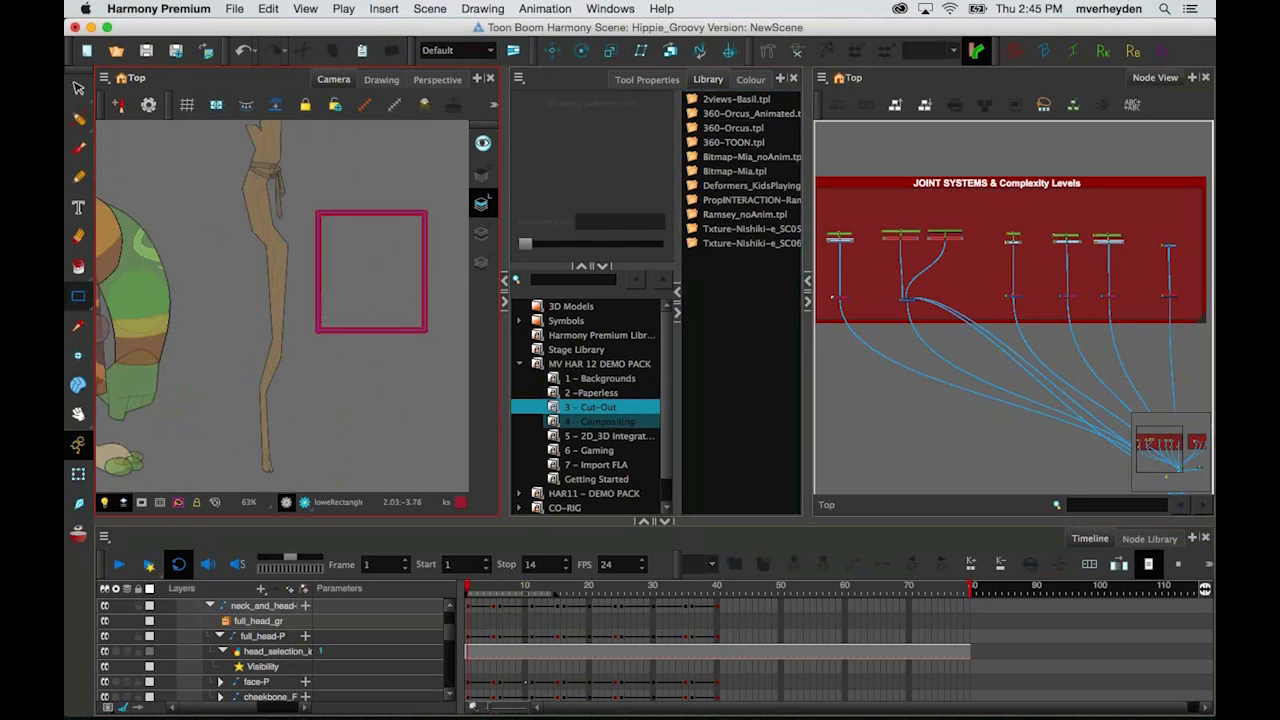
click(79, 474)
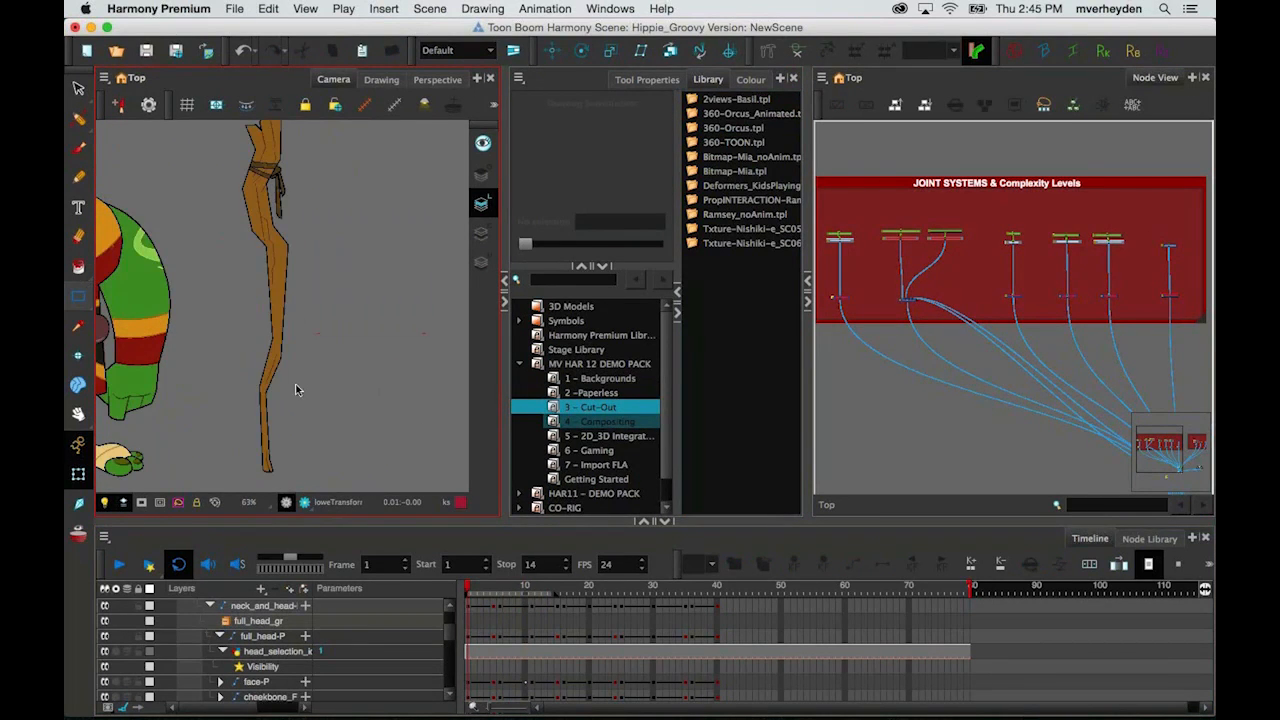
Step: Enter the Simple_Deformer_Arm group in the Joint Systems backdrop
key(1)
key(1)
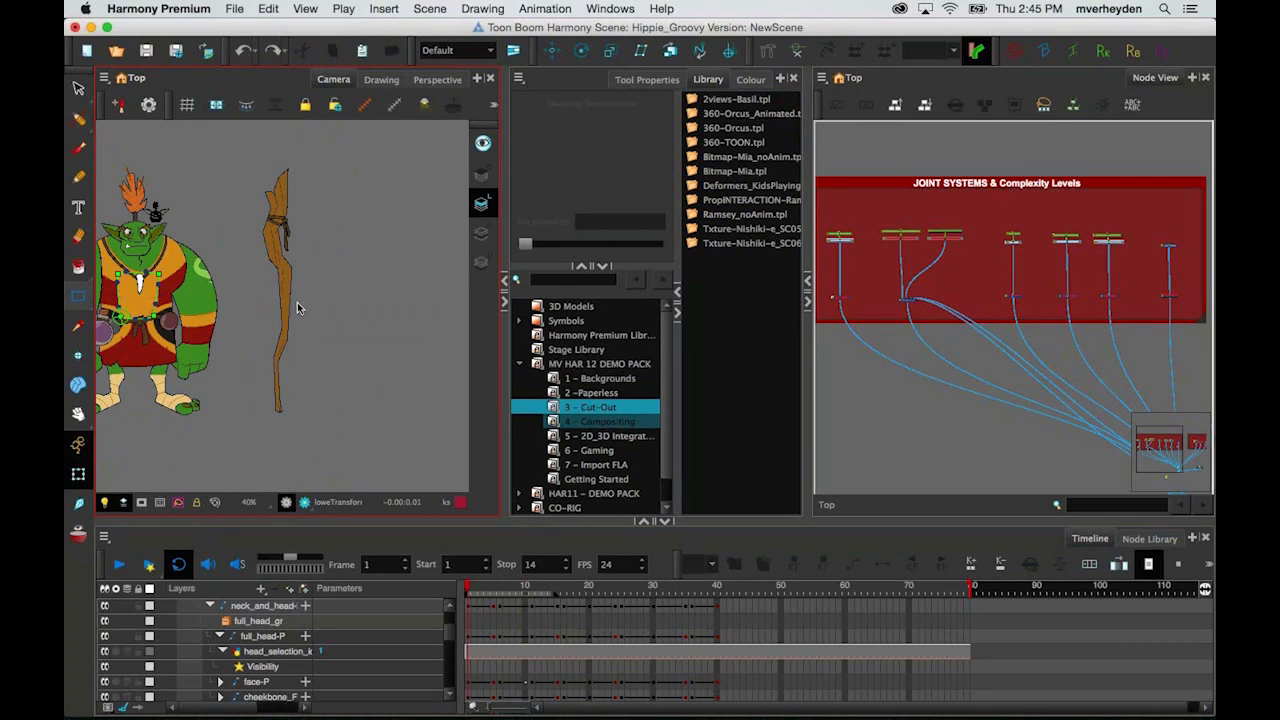
scroll(854, 251, up, 2)
click(854, 250)
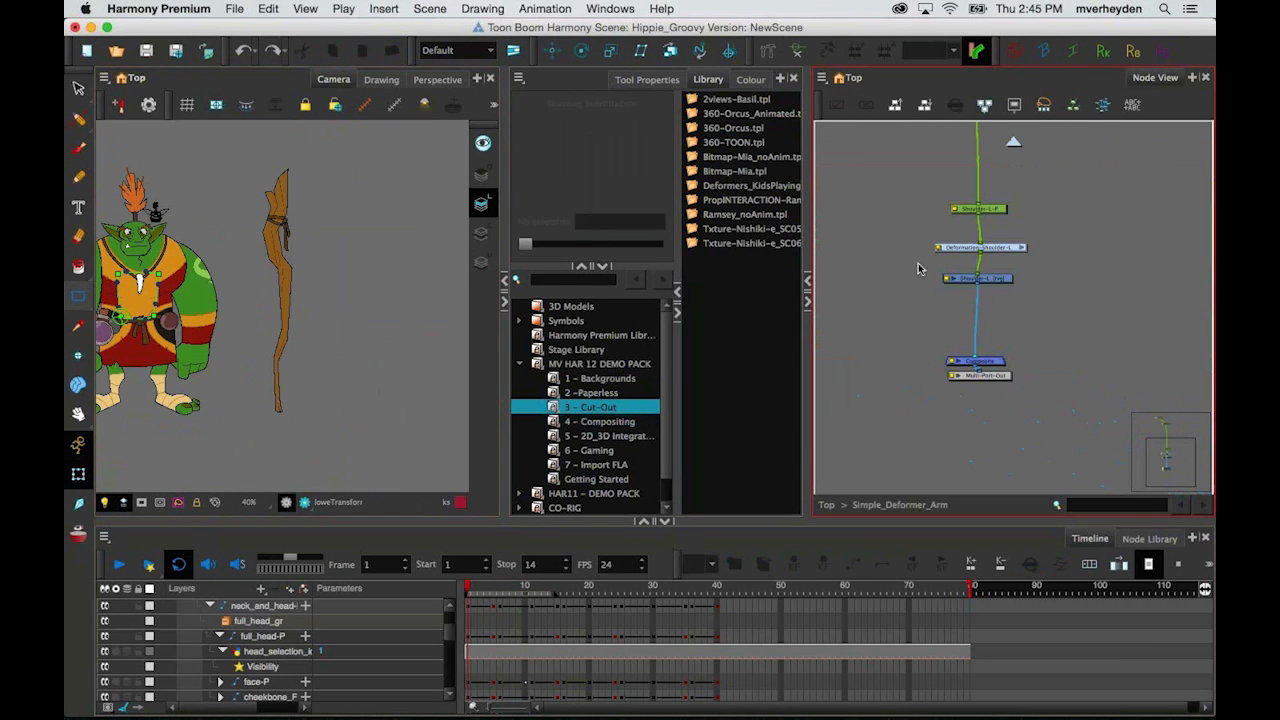
Step: Check the Simple_Deformer_Arm group's place in the top-level network and select the Shoulder-L drawing inside the group
click(998, 281)
click(827, 505)
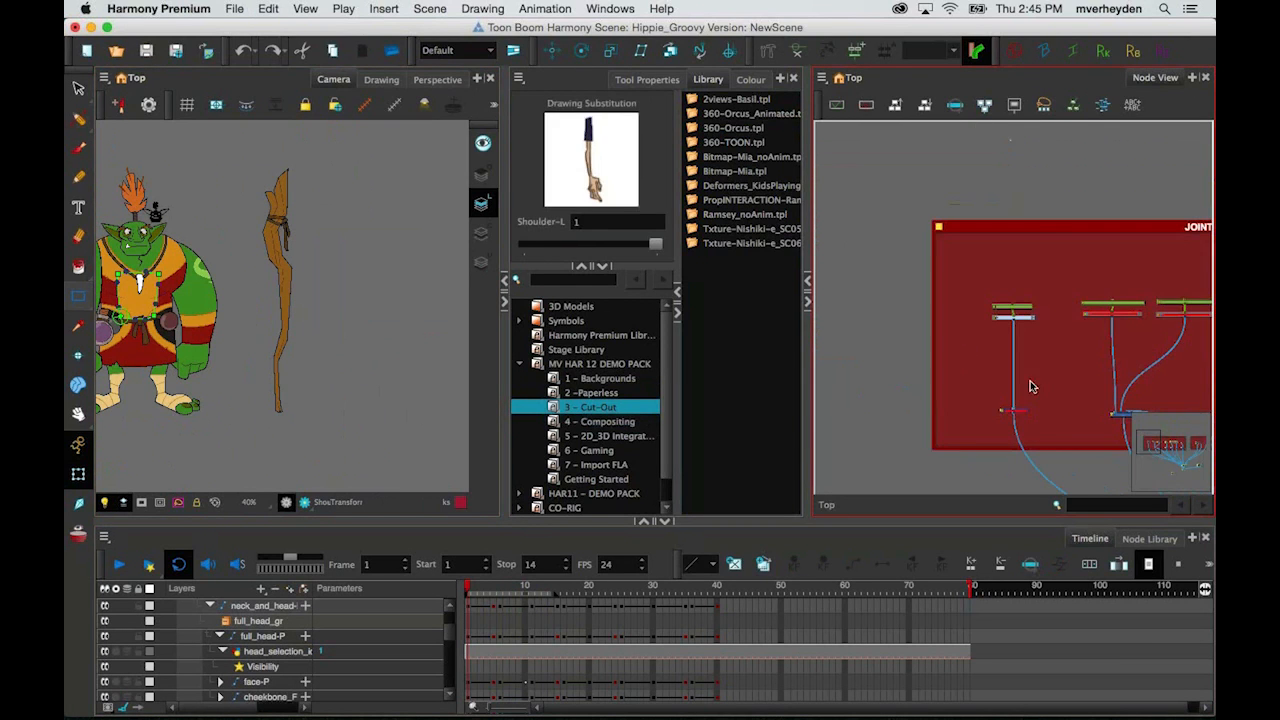
click(1030, 382)
click(1021, 415)
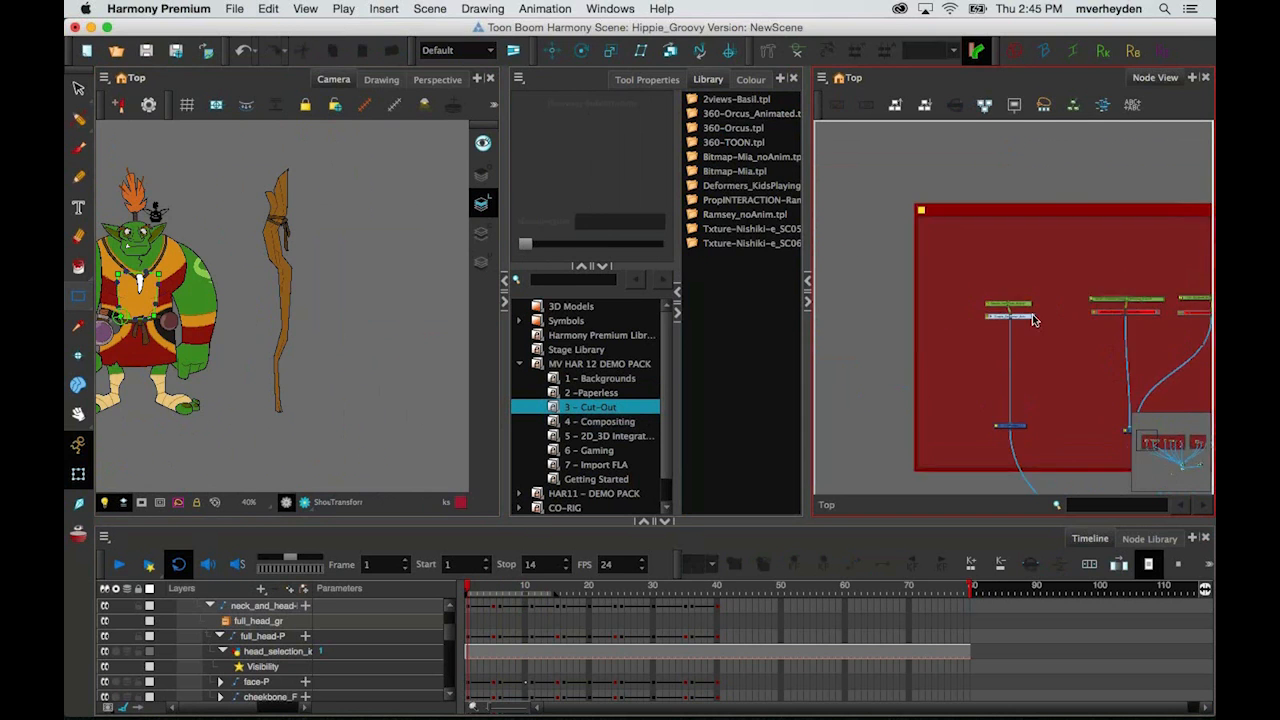
click(1000, 278)
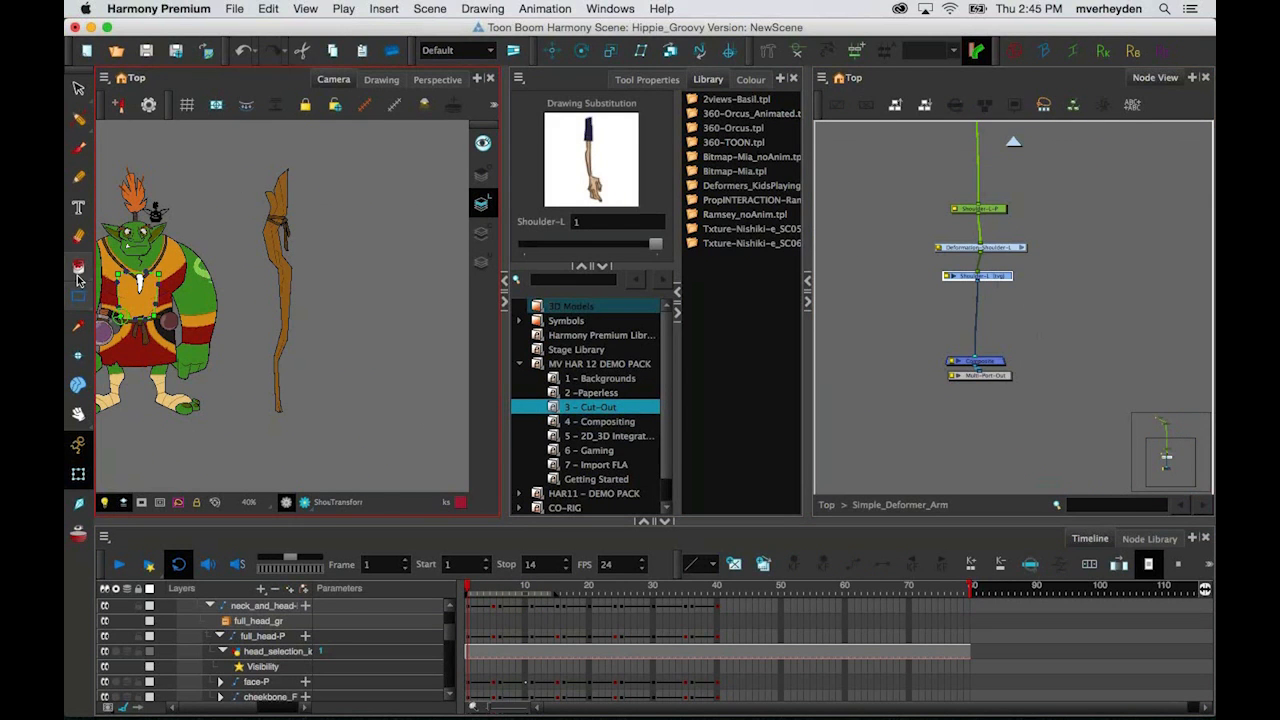
Step: Draw a filled red square on the Shoulder-L drawing in the empty area beside the staff
click(78, 444)
mouse_move(371, 246)
mouse_down()
mouse_move(287, 253)
mouse_move(377, 320)
mouse_up()
click(78, 474)
click(378, 379)
drag(388, 366, 345, 388)
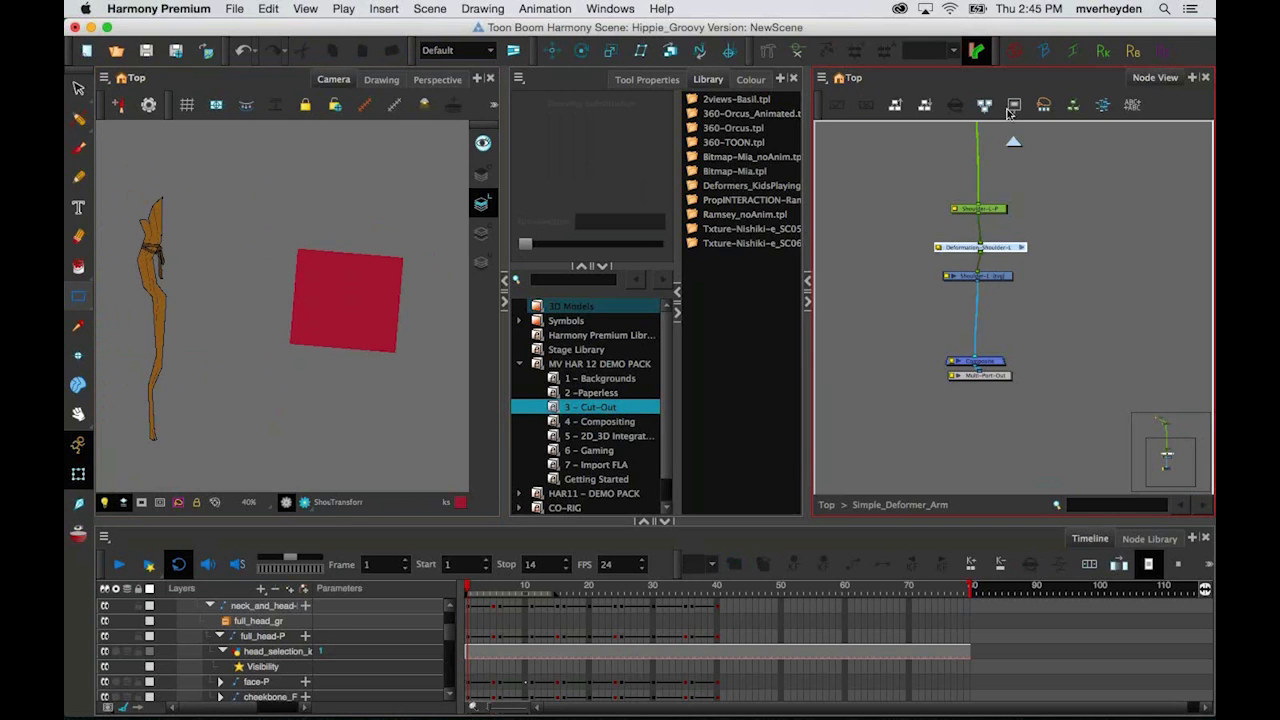
Step: Reset the Deformation-Shoulder-L group to its resting position and select the Shoulder-L drawing
click(826, 53)
click(888, 250)
click(998, 278)
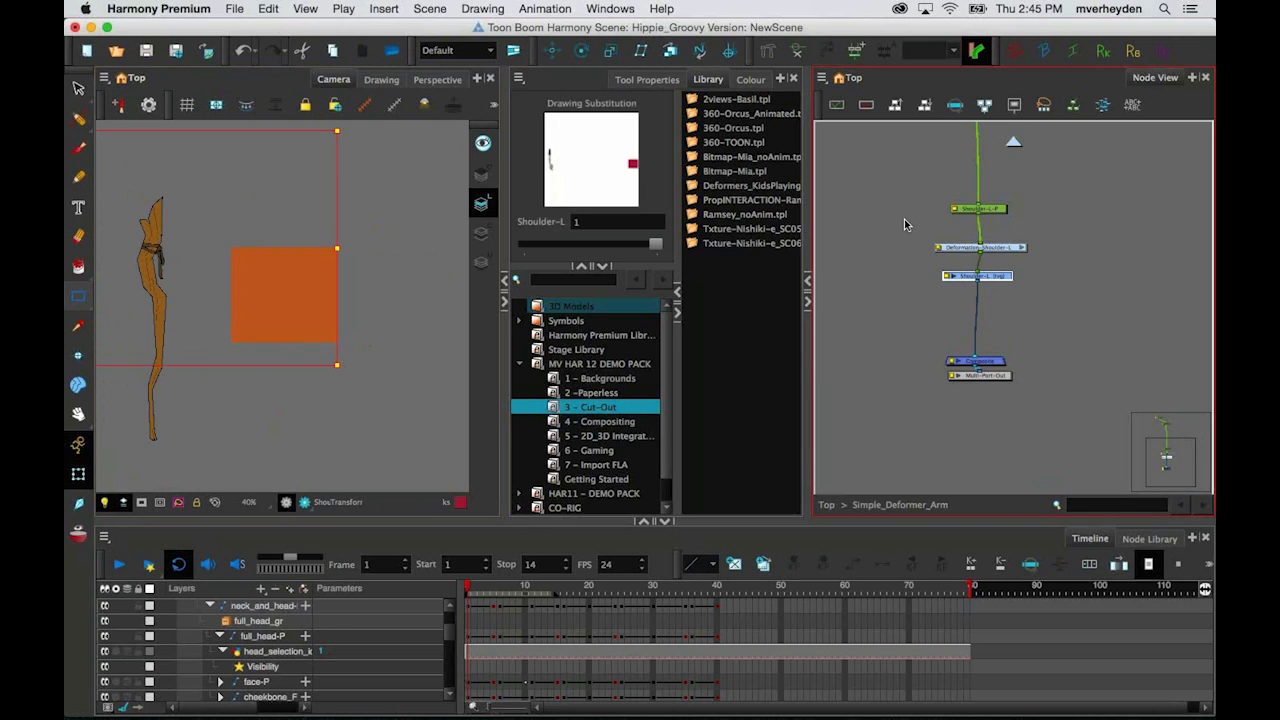
Step: Draw a closed four-point envelope deformer around the square with the Rigging tool
click(768, 52)
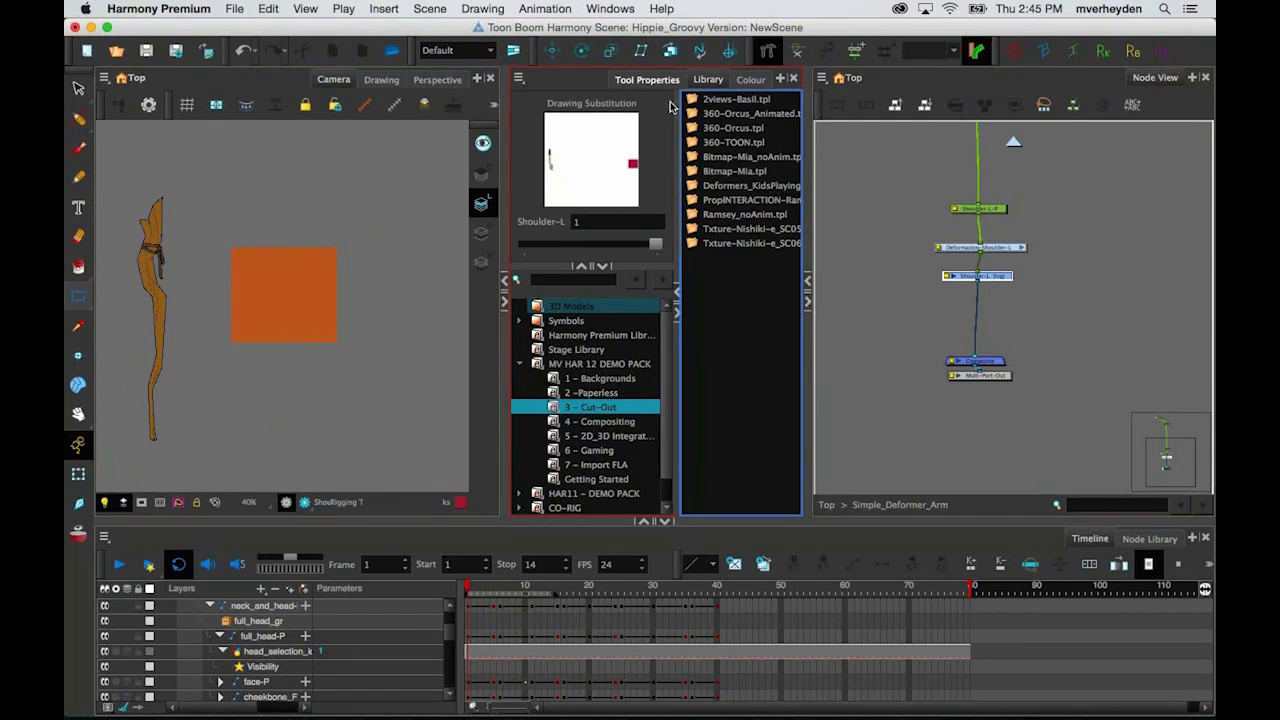
scroll(241, 259, up, 2)
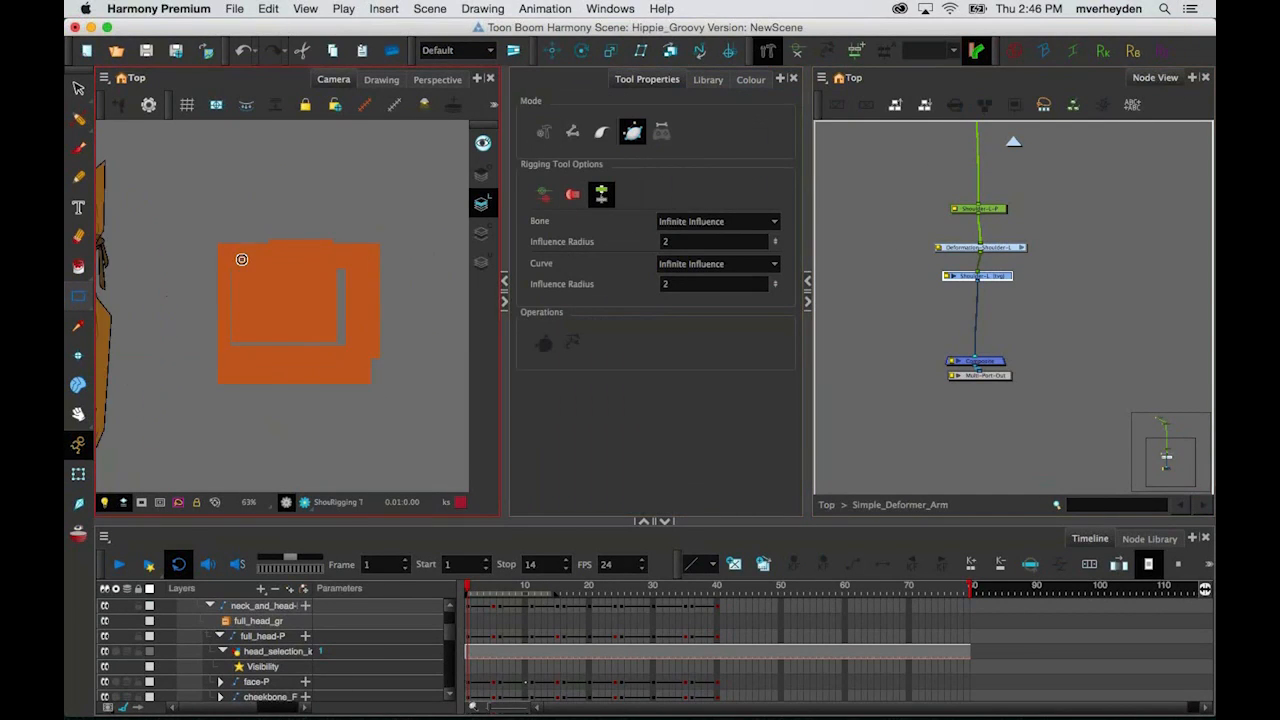
scroll(241, 259, up, 1)
drag(203, 236, 203, 265)
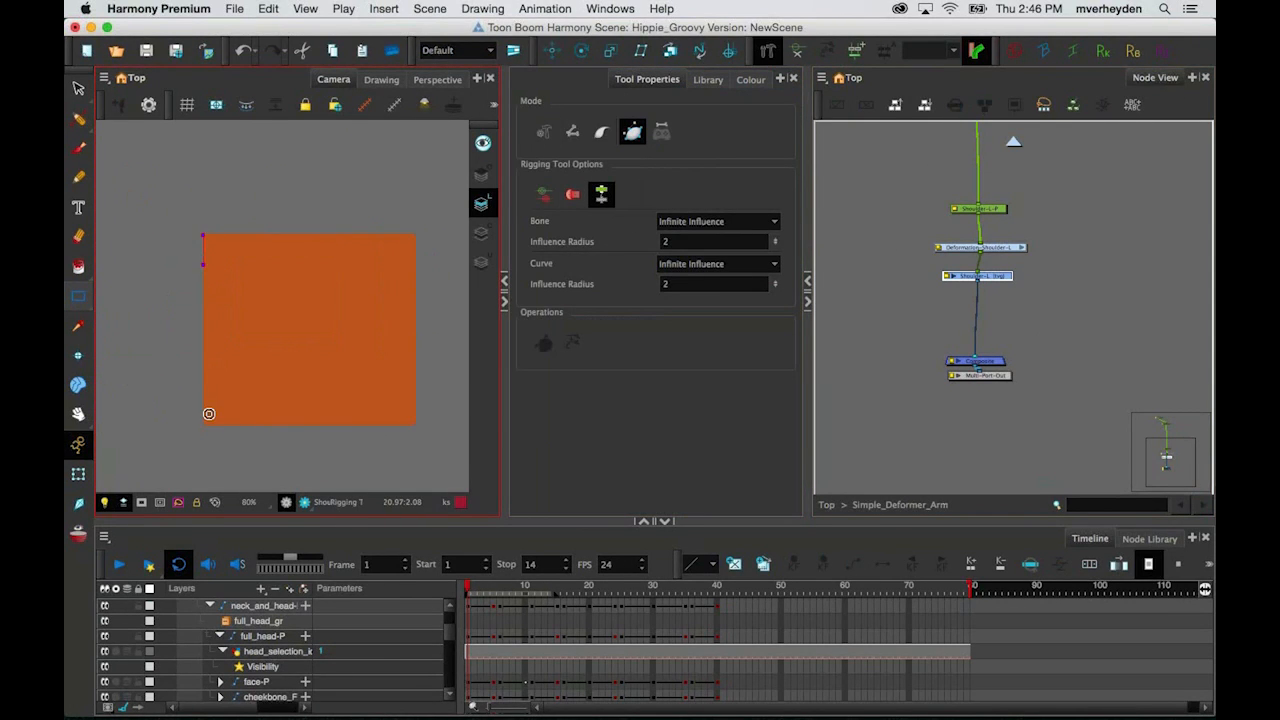
drag(203, 425, 201, 405)
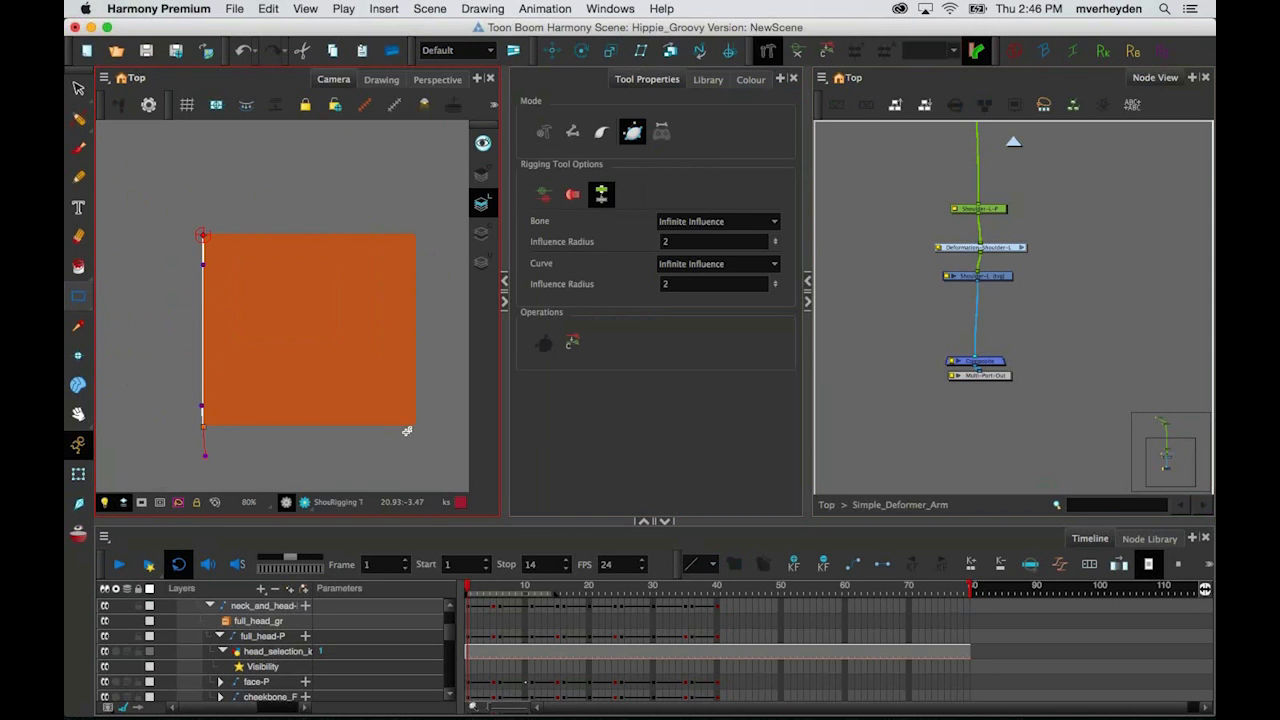
drag(410, 431, 436, 431)
drag(414, 232, 404, 189)
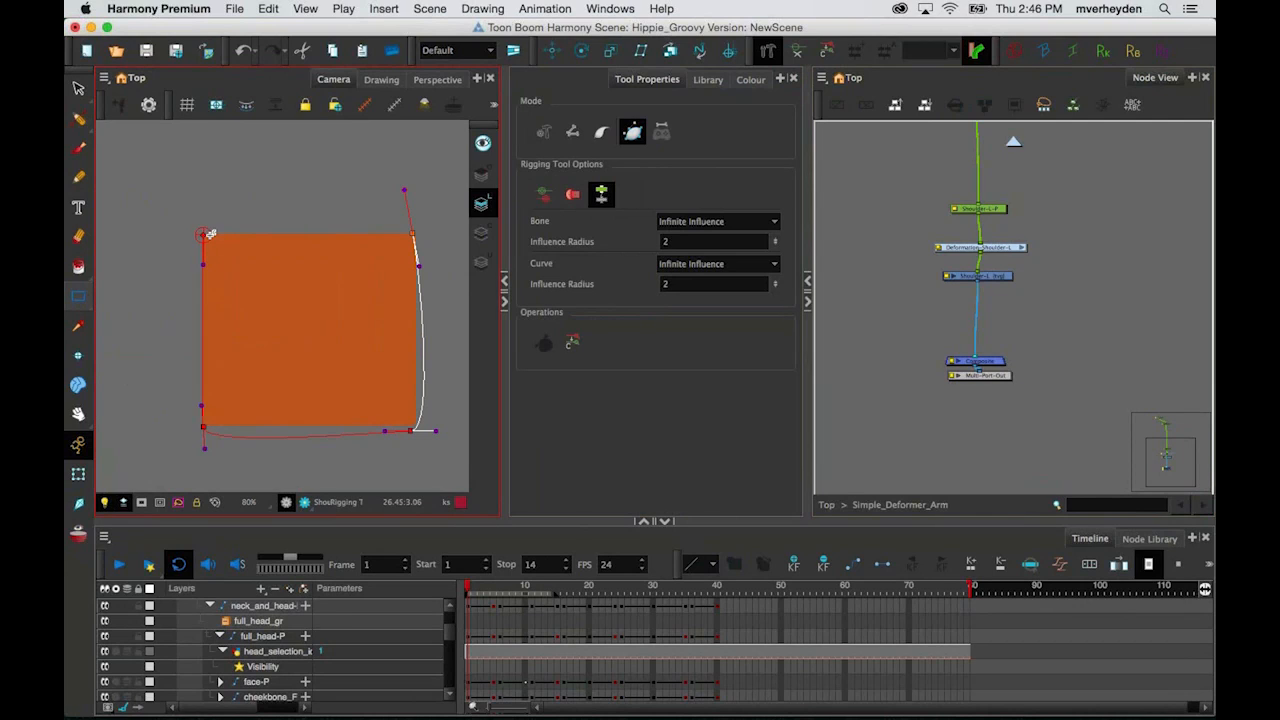
drag(203, 234, 228, 218)
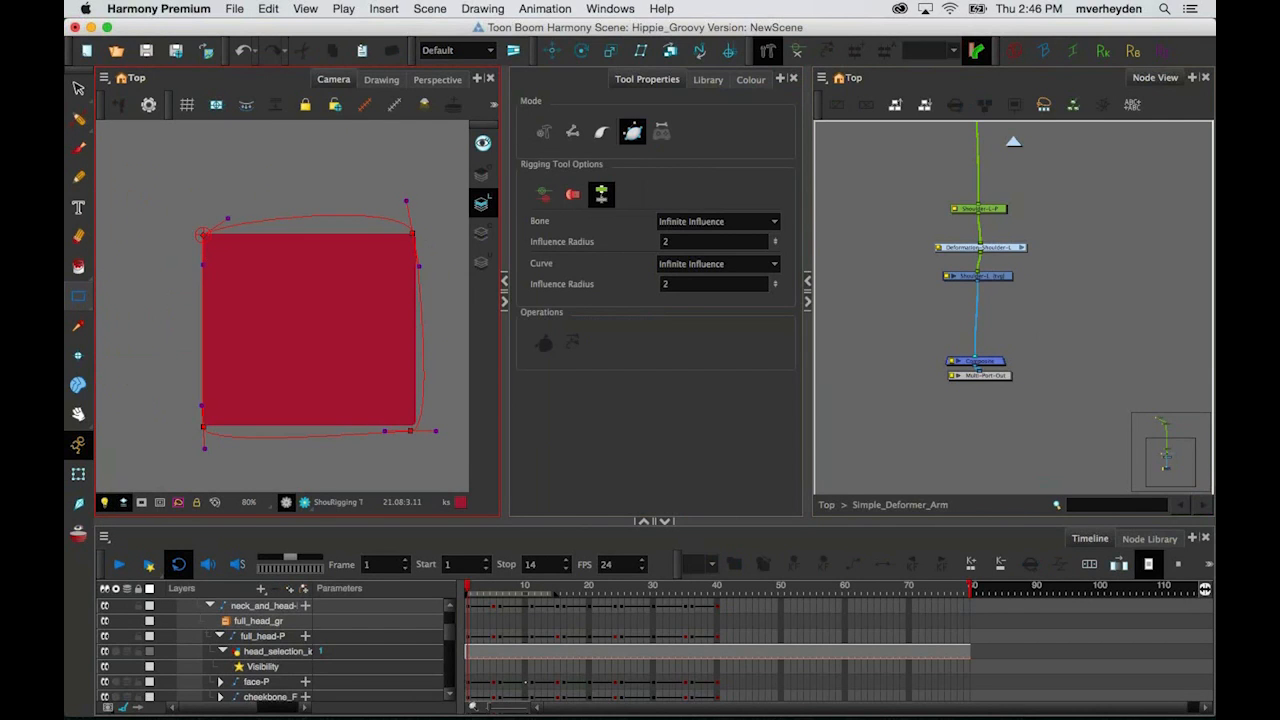
Step: Adjust the envelope's corner points and curve handles so its outline closely follows the square's edges
drag(406, 201, 414, 258)
drag(435, 429, 417, 427)
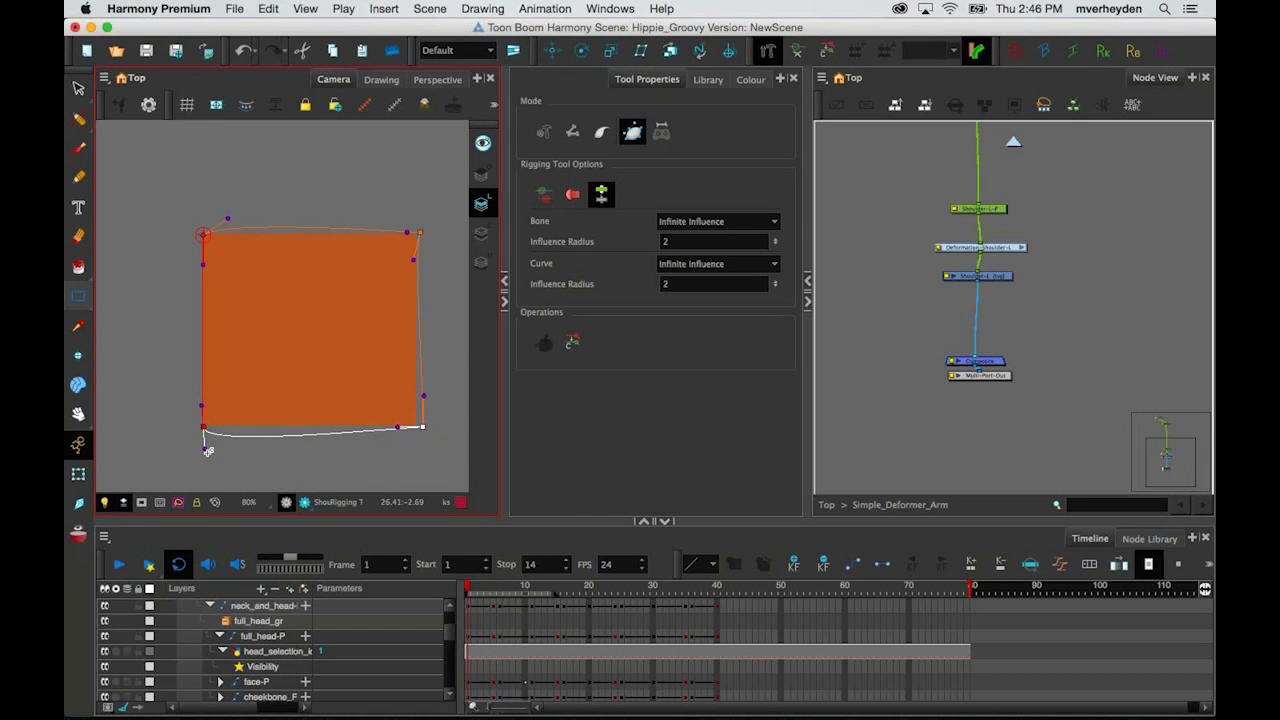
mouse_move(204, 447)
mouse_down()
mouse_move(224, 431)
mouse_move(192, 427)
mouse_up()
drag(205, 235, 224, 230)
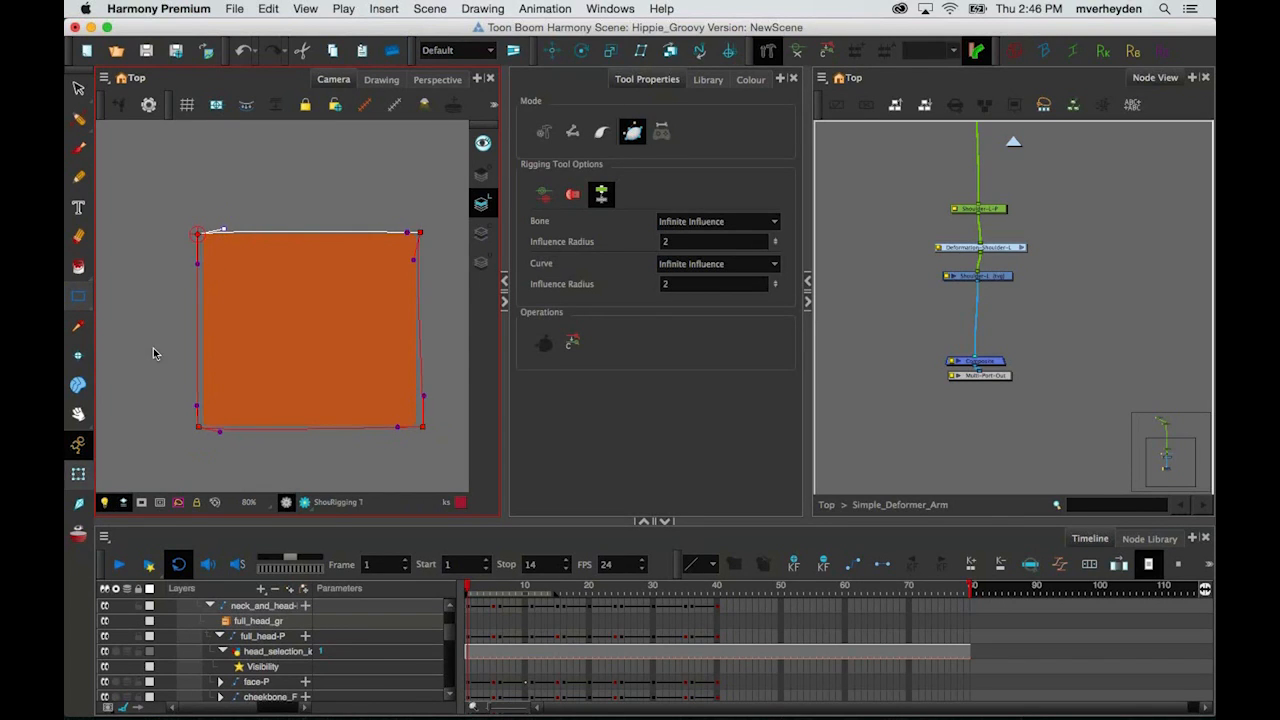
Step: Deform the square with the Transform tool by moving the envelope's upper-right point and its curve handles
key(shift+t)
drag(420, 234, 396, 184)
drag(383, 185, 358, 258)
drag(389, 211, 469, 272)
key(1)
key(1)
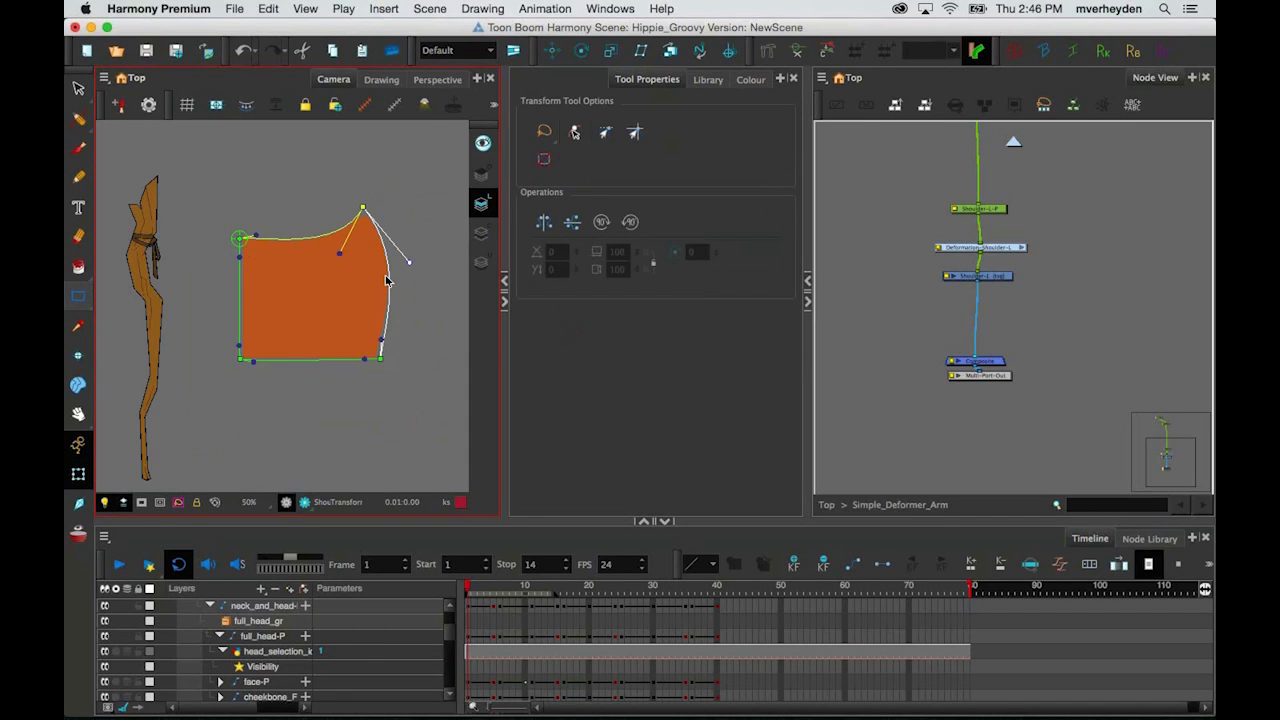
Step: Curve the square's left edge inward, raise its upper-left corner, round the upper-right corner and pull the lower-right corner inward
drag(241, 241, 288, 280)
drag(240, 346, 268, 344)
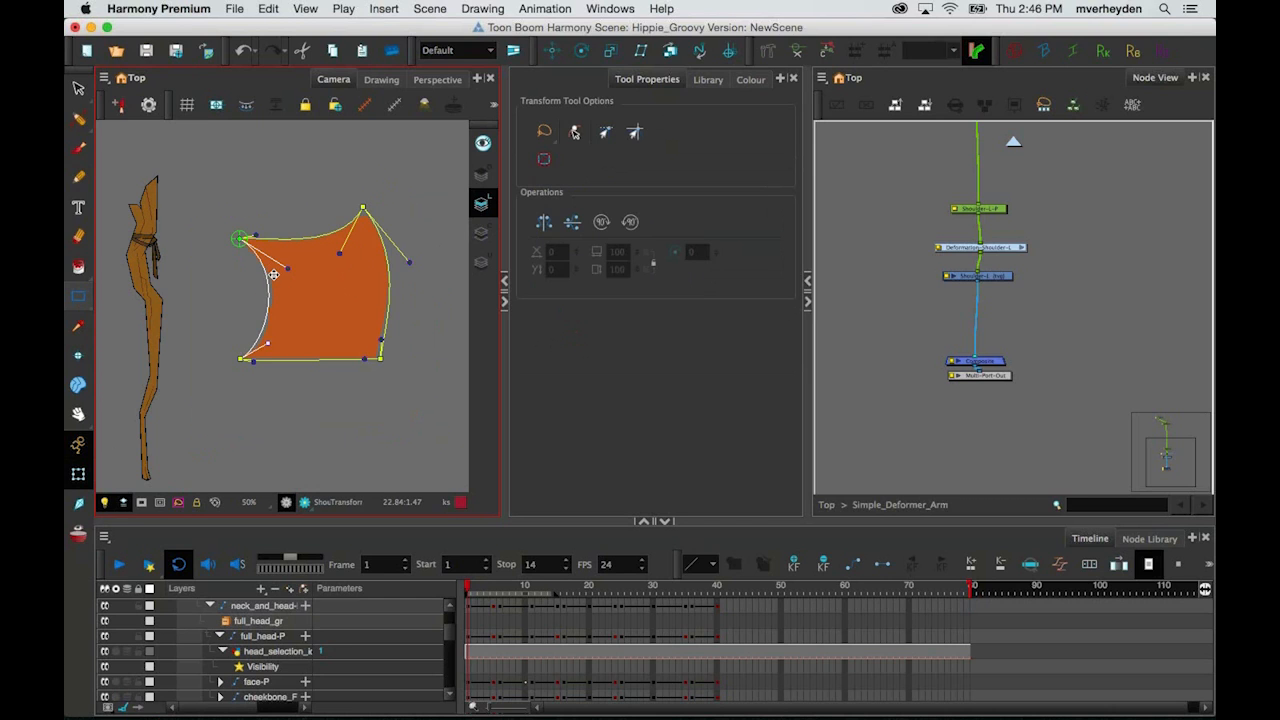
drag(241, 239, 244, 205)
drag(340, 253, 325, 190)
drag(409, 262, 411, 265)
drag(382, 362, 337, 358)
drag(411, 269, 432, 246)
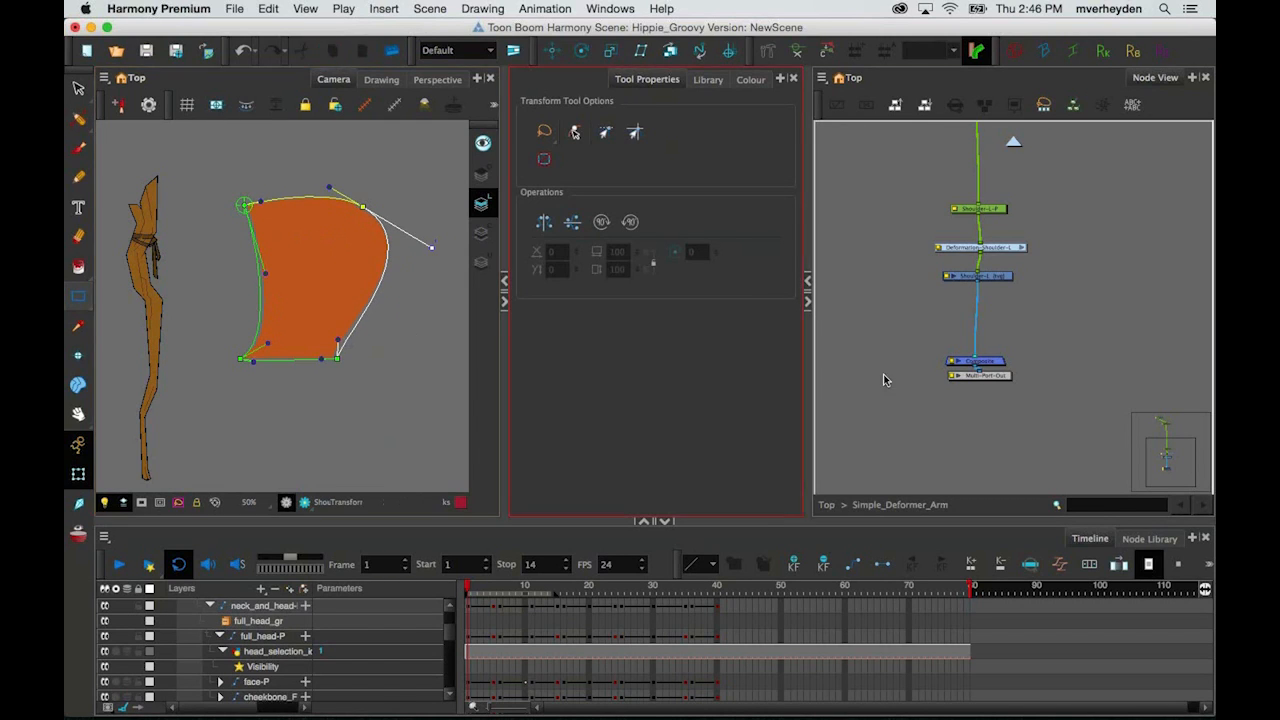
Step: Return to the top-level network and select Orcus's upper torso
click(826, 505)
scroll(320, 400, down, 1)
scroll(345, 360, down, 2)
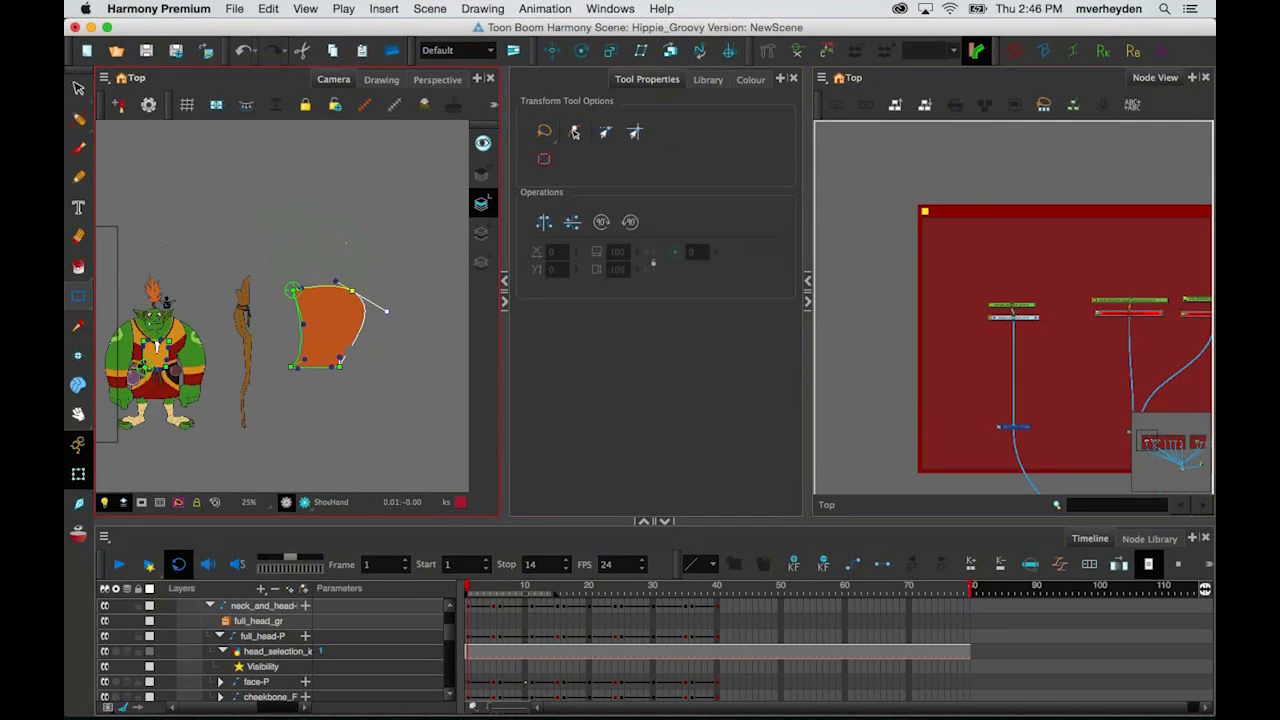
drag(200, 330, 315, 285)
scroll(288, 270, up, 3)
click(306, 278)
scroll(333, 297, up, 1)
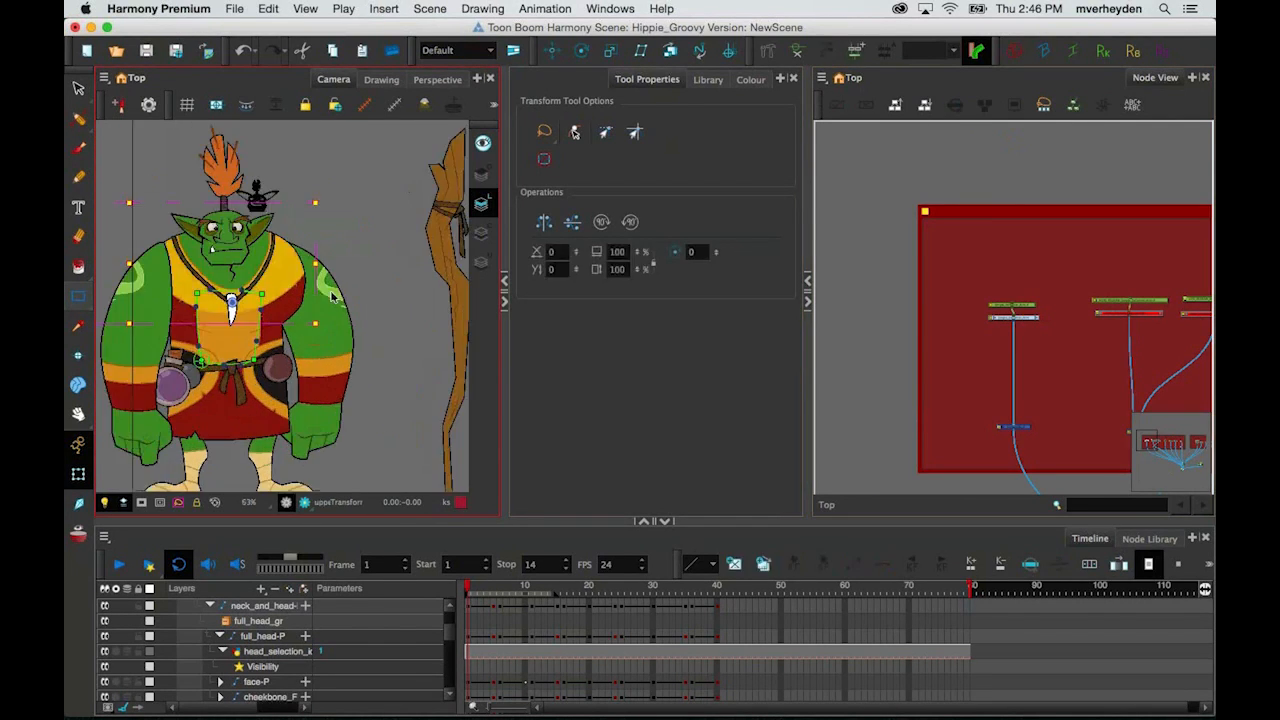
Step: Select Orcus's lips and show only their deformation chain
click(236, 230)
scroll(236, 230, up, 2)
scroll(277, 250, down, 2)
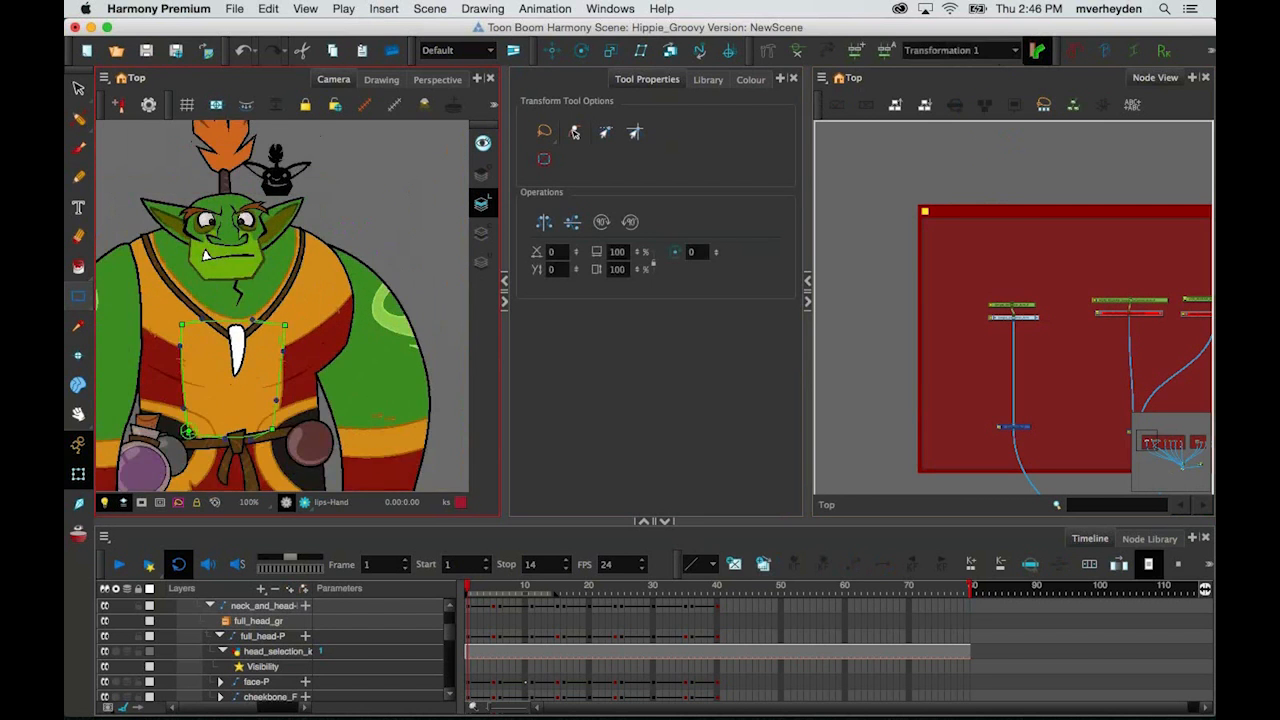
scroll(240, 240, up, 2)
click(796, 50)
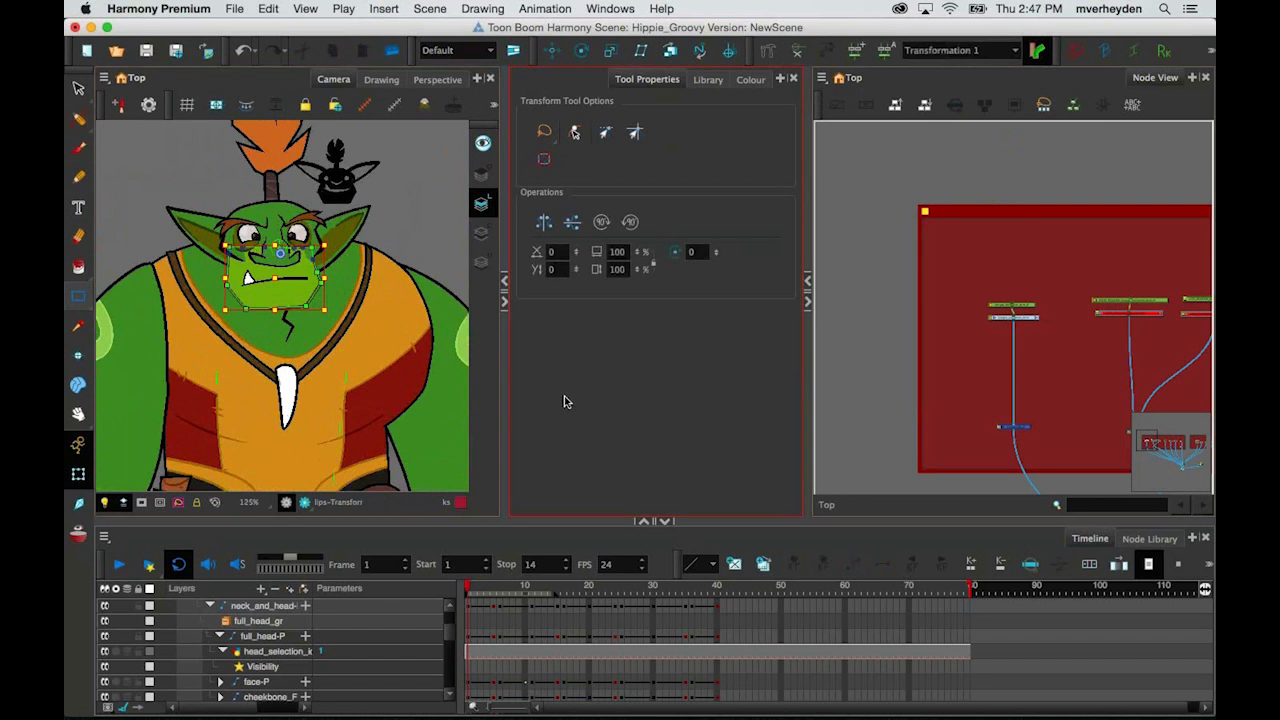
Step: Scrub Orcus's turnaround to frame 17 and back to frame 3 with the lips deformer displayed
drag(485, 594, 550, 598)
click(568, 602)
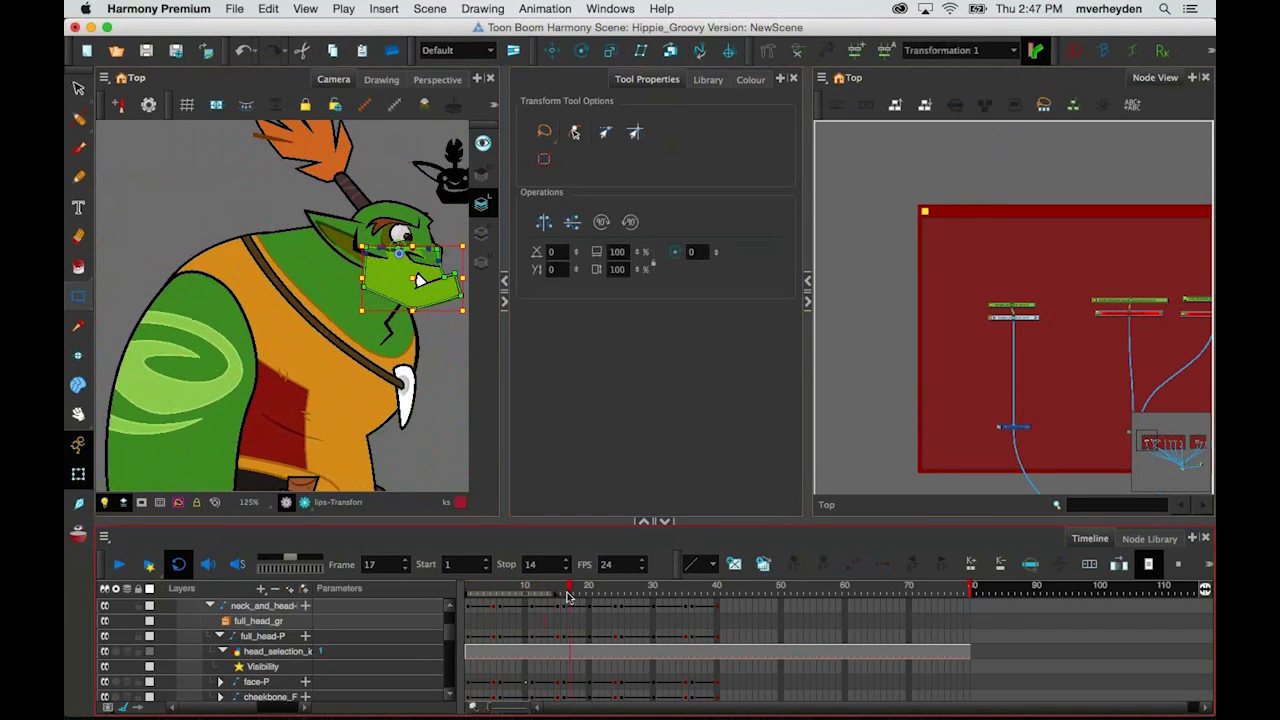
drag(571, 602, 480, 628)
Step: Examine the lips deformer up close by selecting its point on the jaw's right edge, and return to frame 1
scroll(298, 283, up, 5)
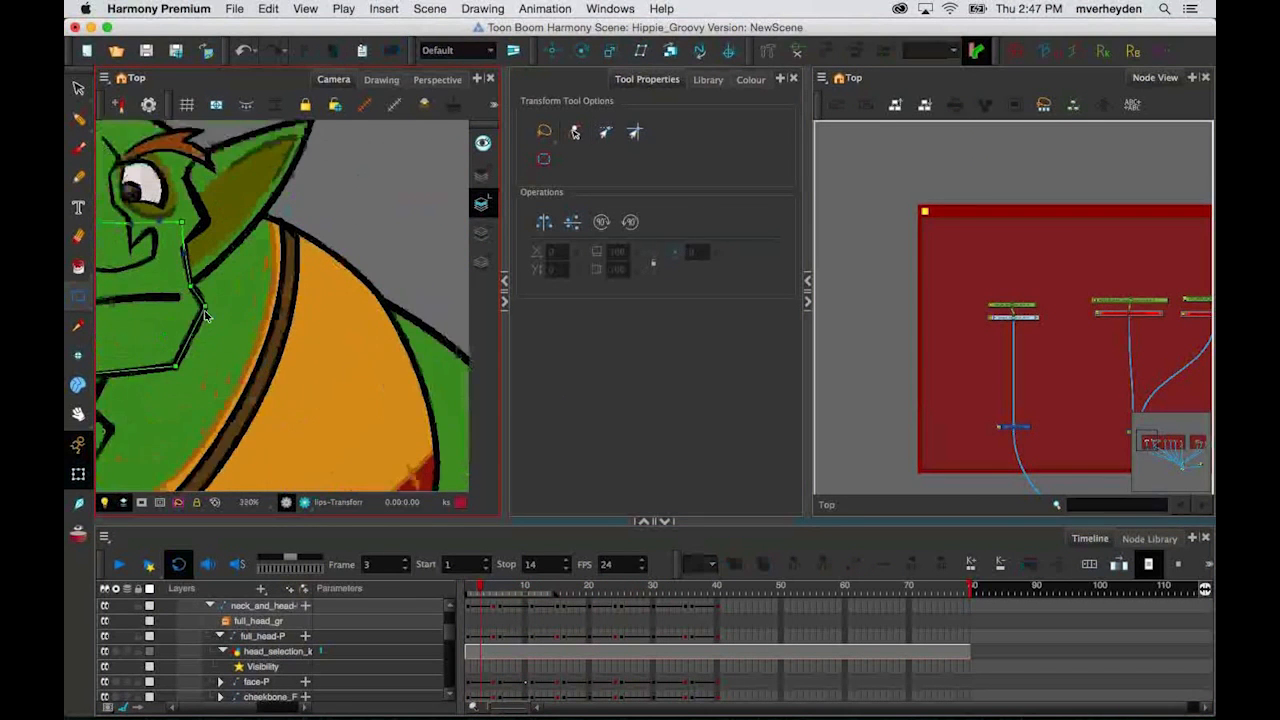
click(207, 307)
scroll(304, 374, down, 5)
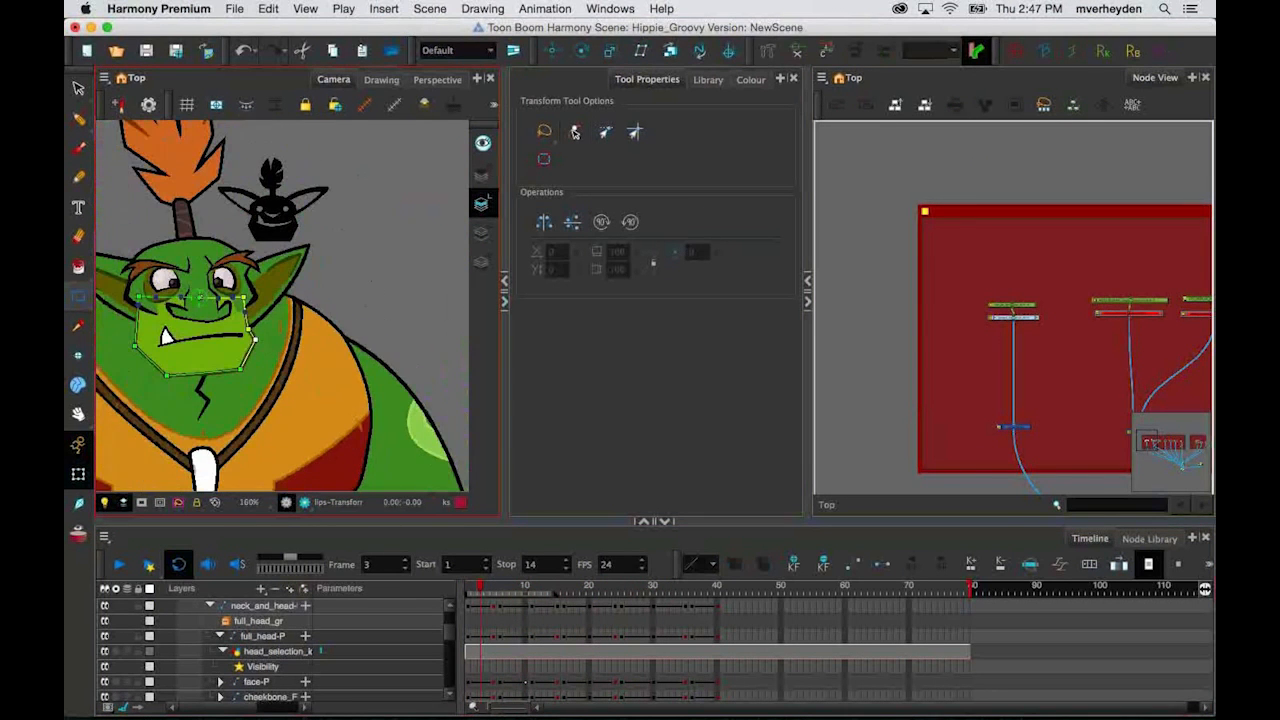
drag(482, 596, 459, 615)
scroll(312, 400, down, 5)
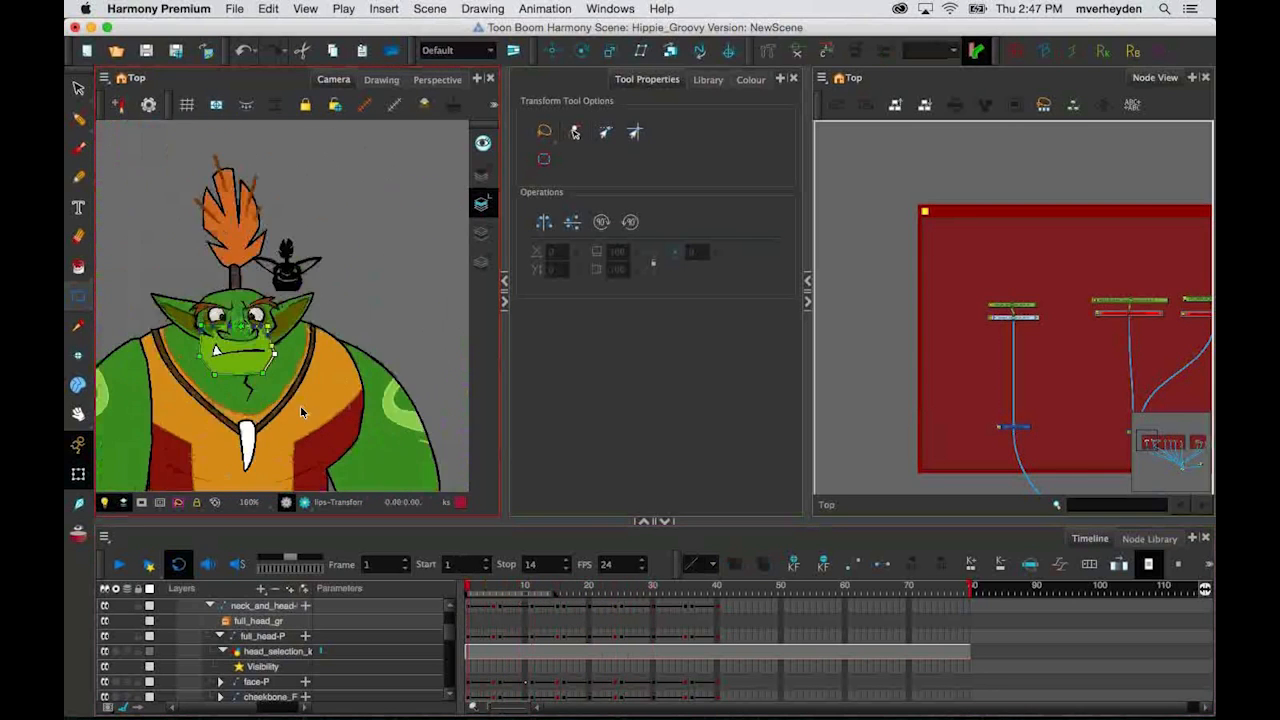
Step: Select Orcus's upper torso, deselect it and hide the deformation controls
drag(320, 395, 318, 337)
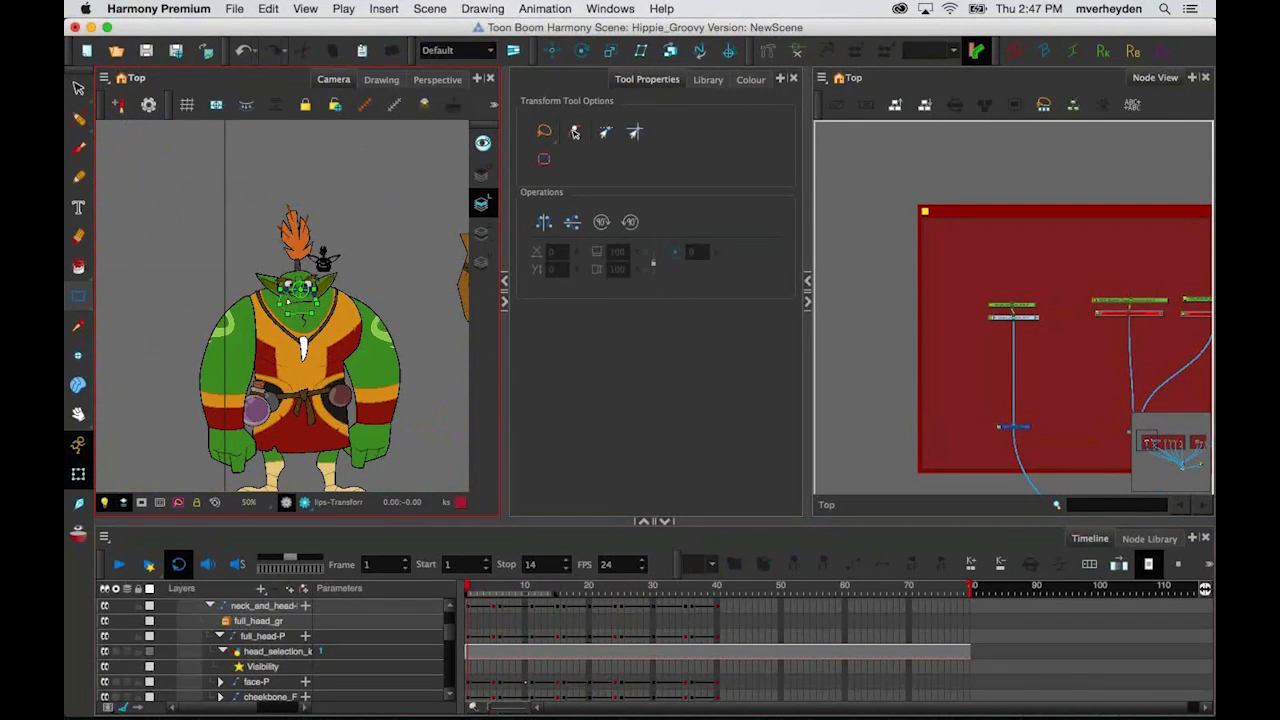
click(323, 360)
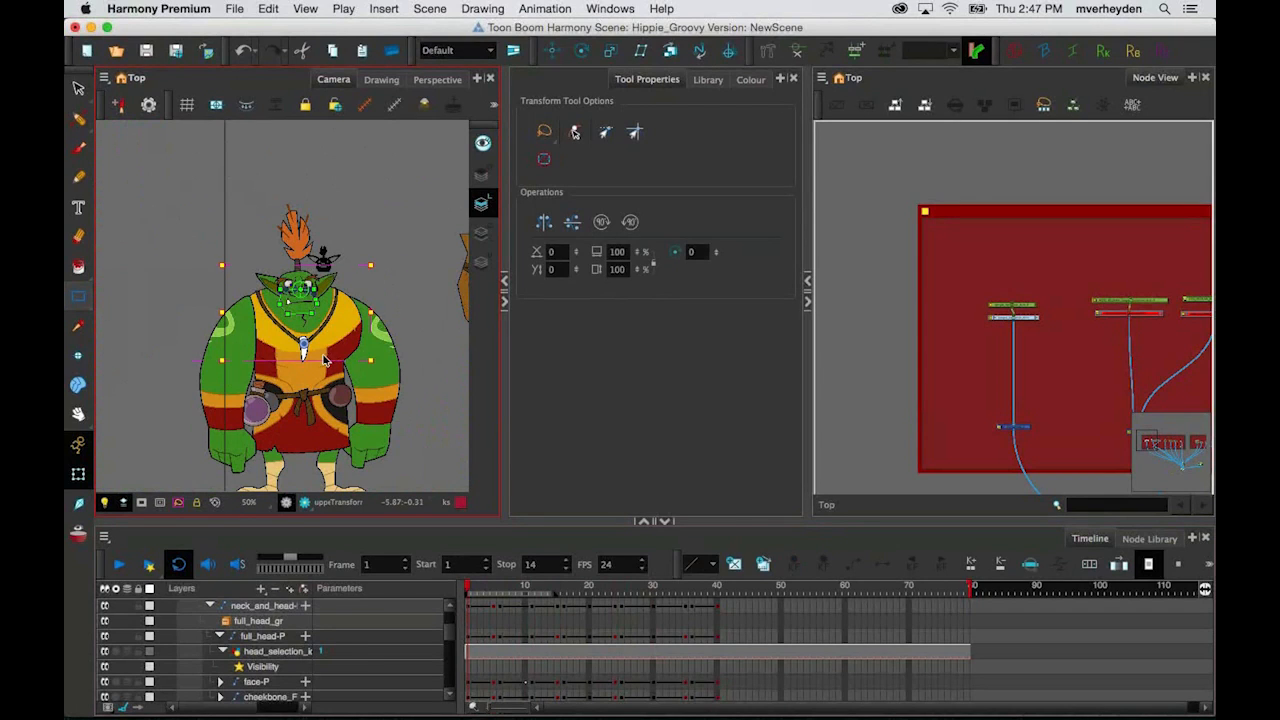
click(372, 225)
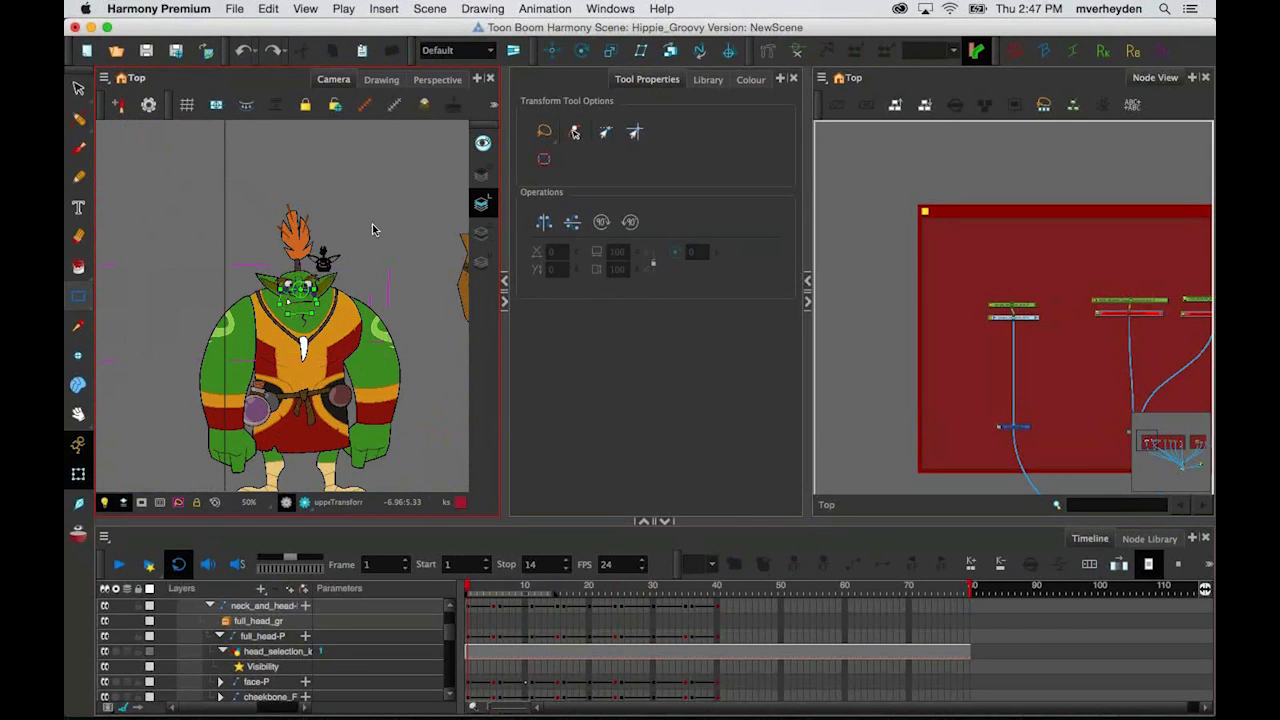
scroll(350, 260, down, 4)
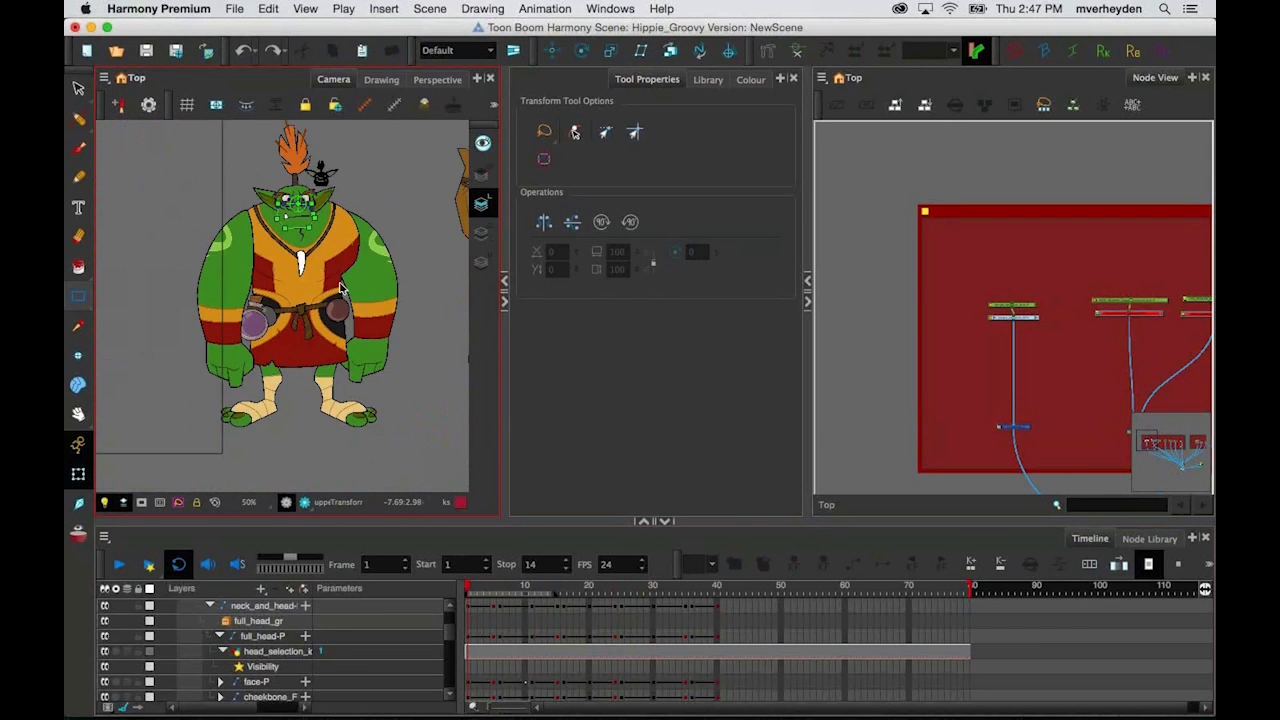
click(720, 197)
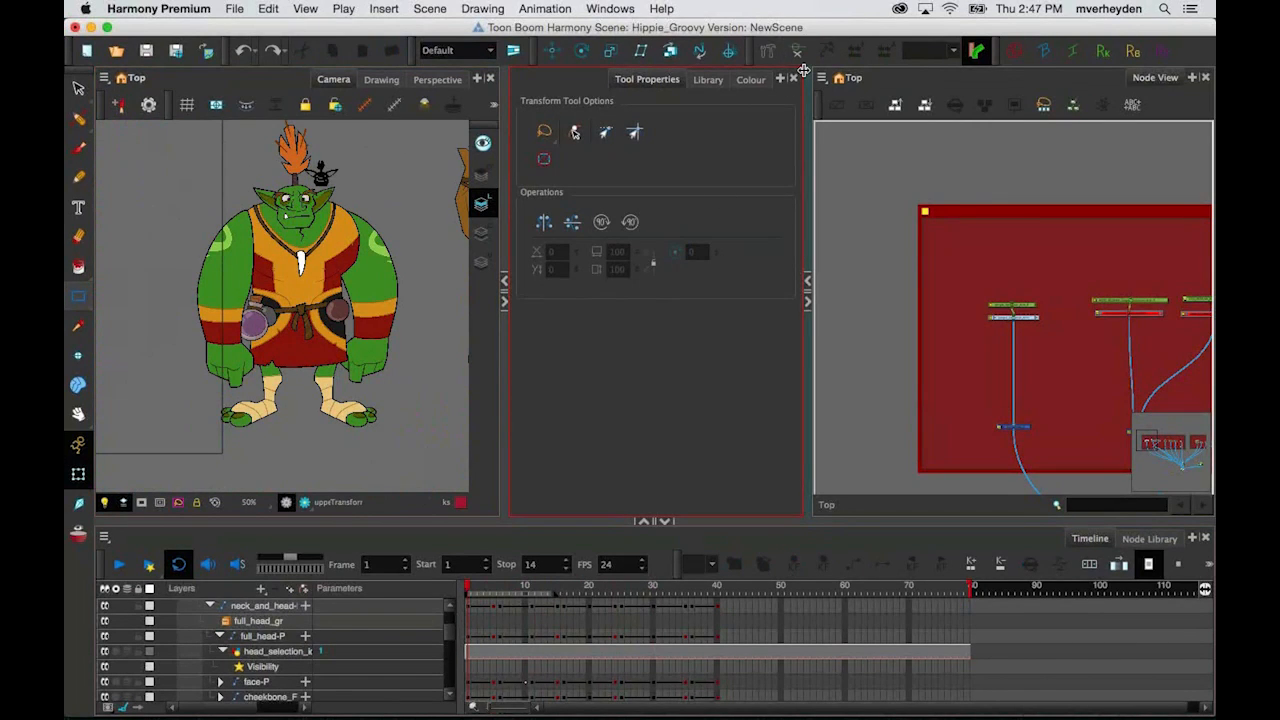
click(883, 196)
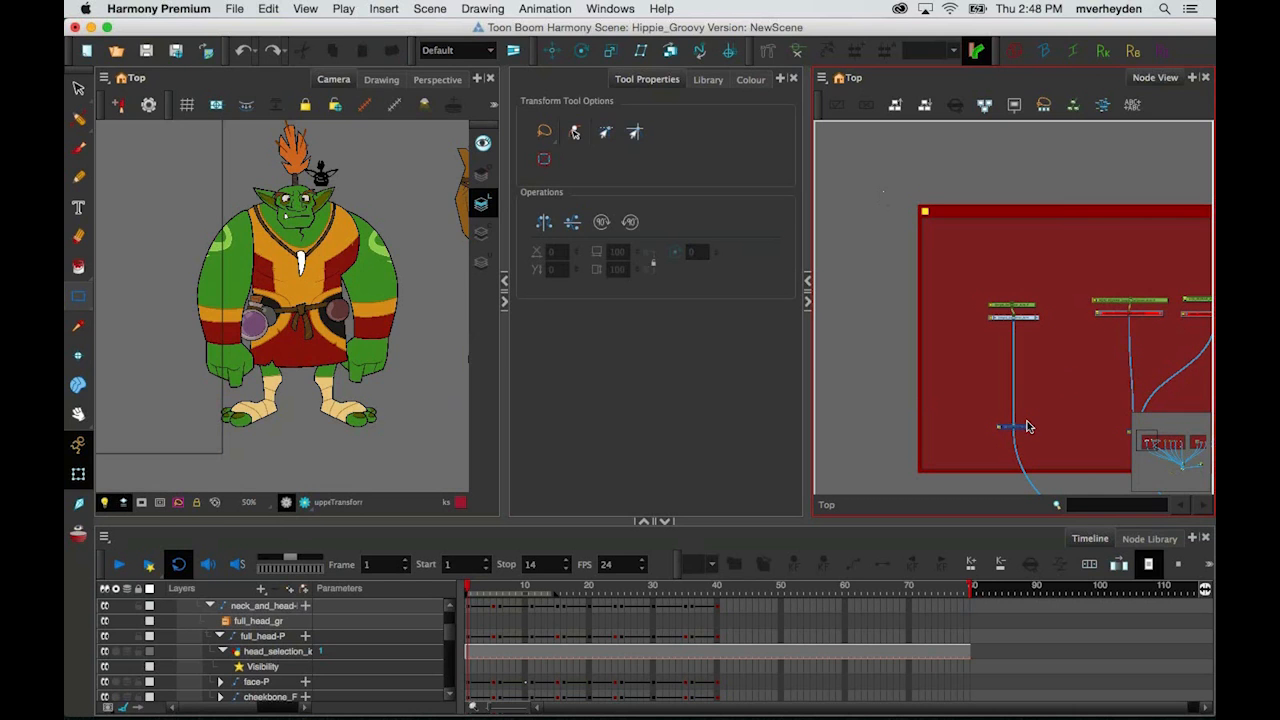
Step: Delete the Orcus rig's nodes above the main composite in the top-level network
scroll(1025, 426, down, 3)
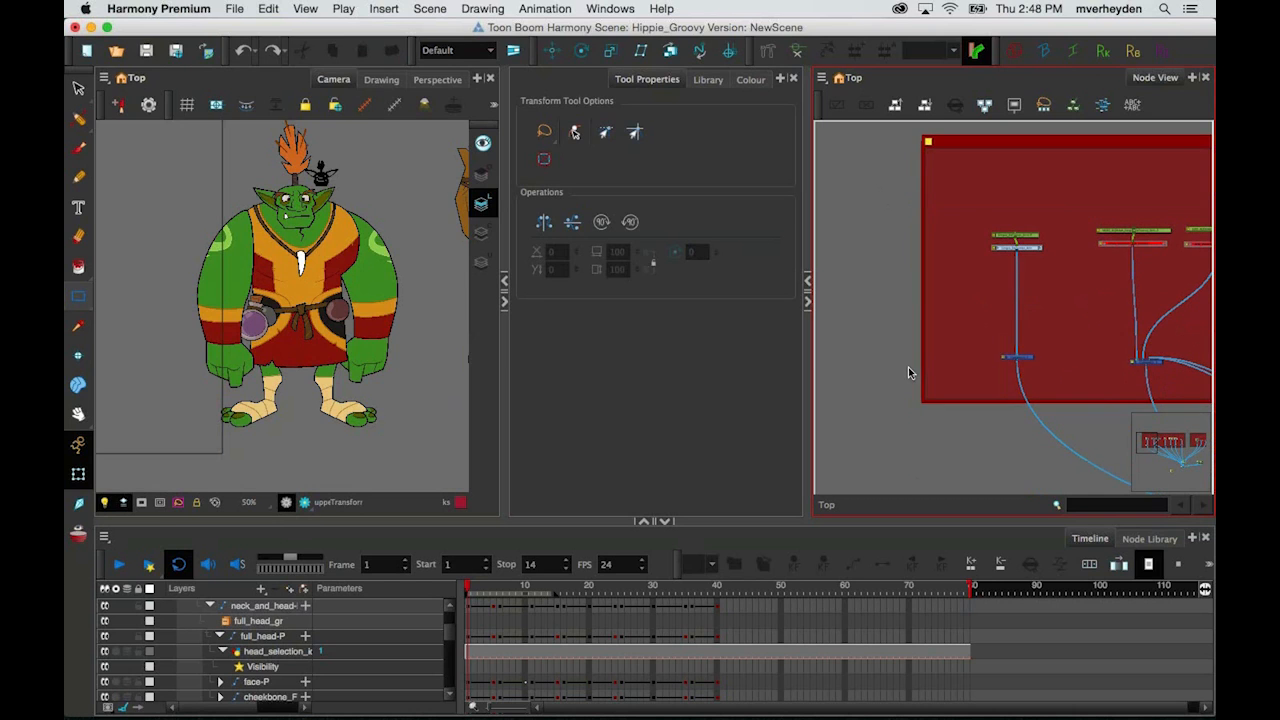
click(1020, 360)
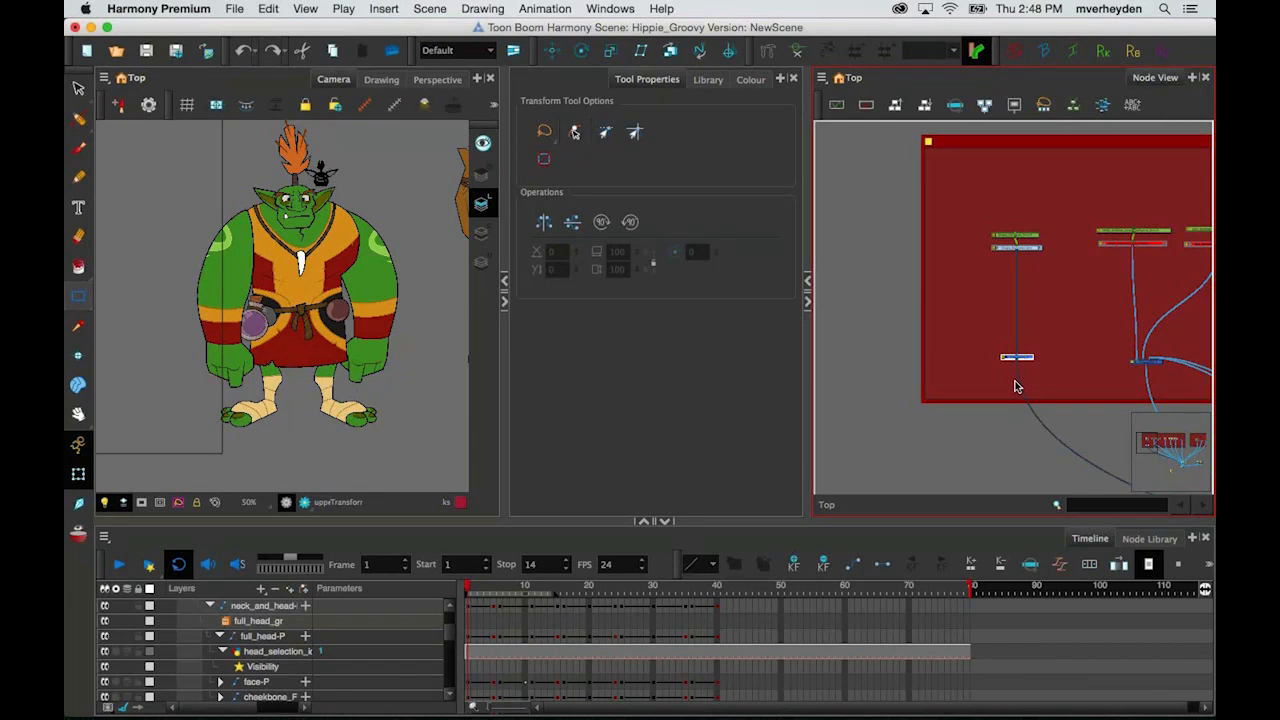
scroll(1051, 357, down, 4)
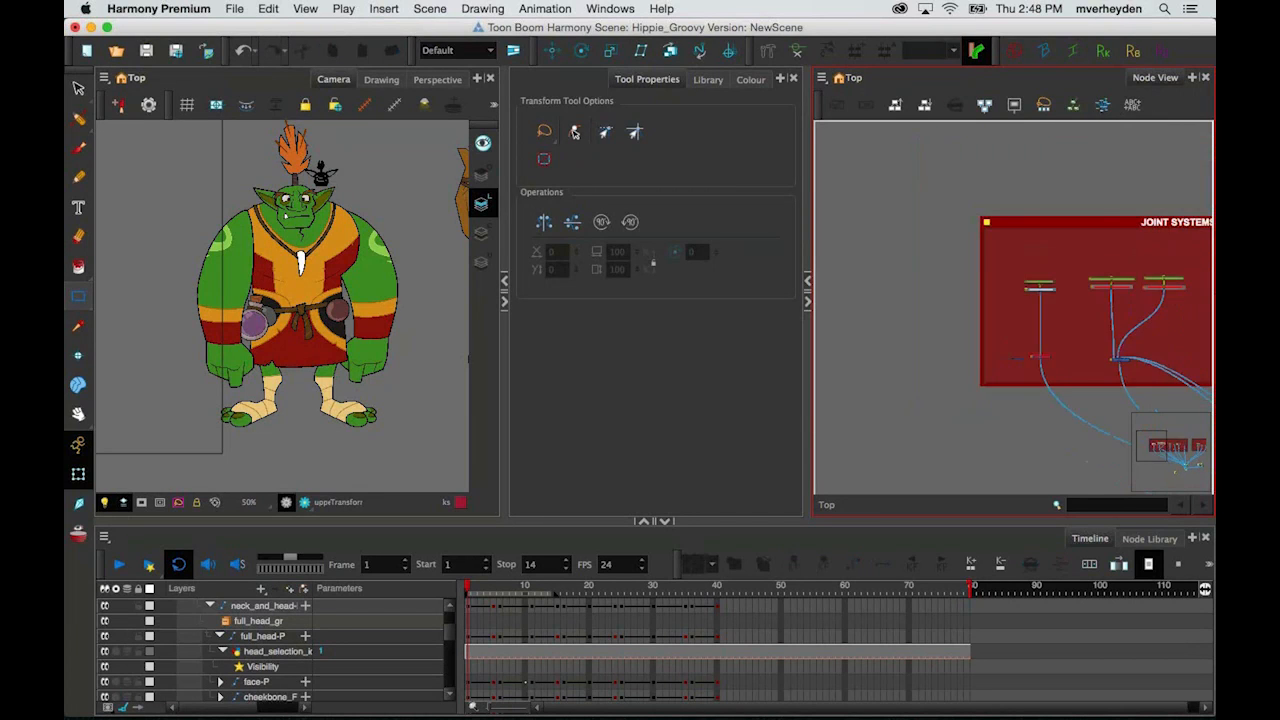
click(962, 311)
drag(1195, 425, 1020, 325)
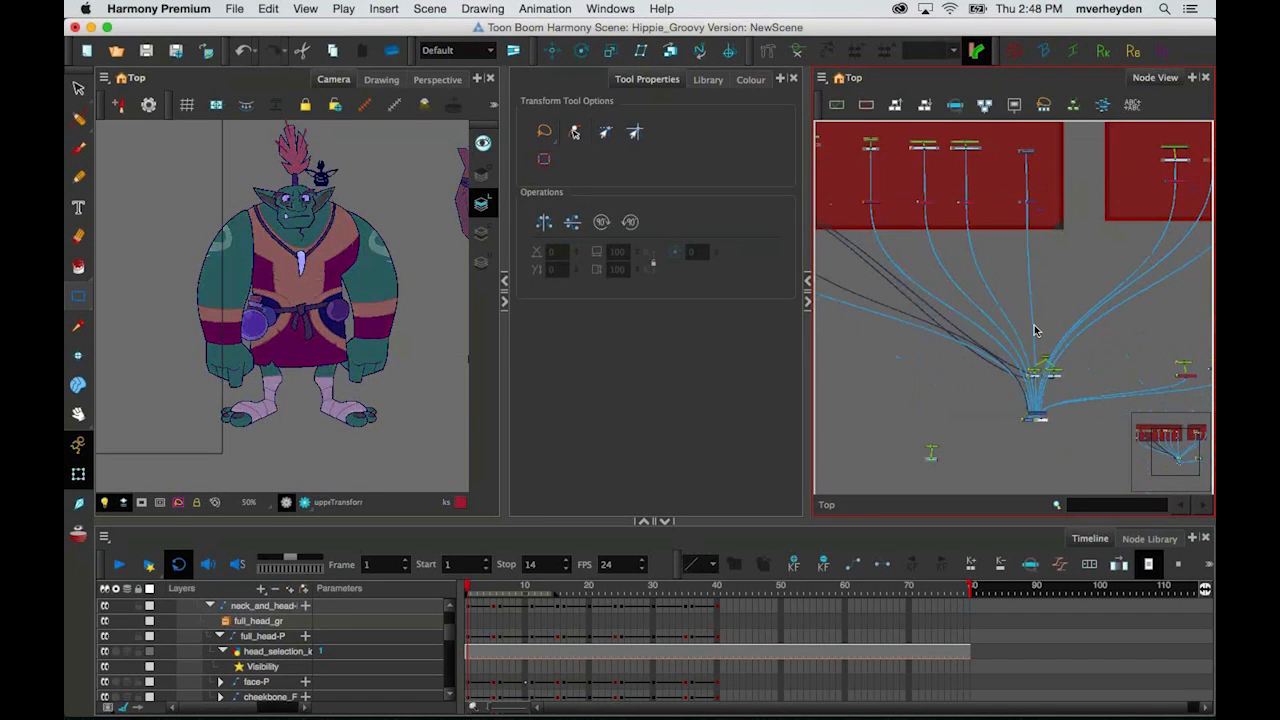
key(Delete)
key(Return)
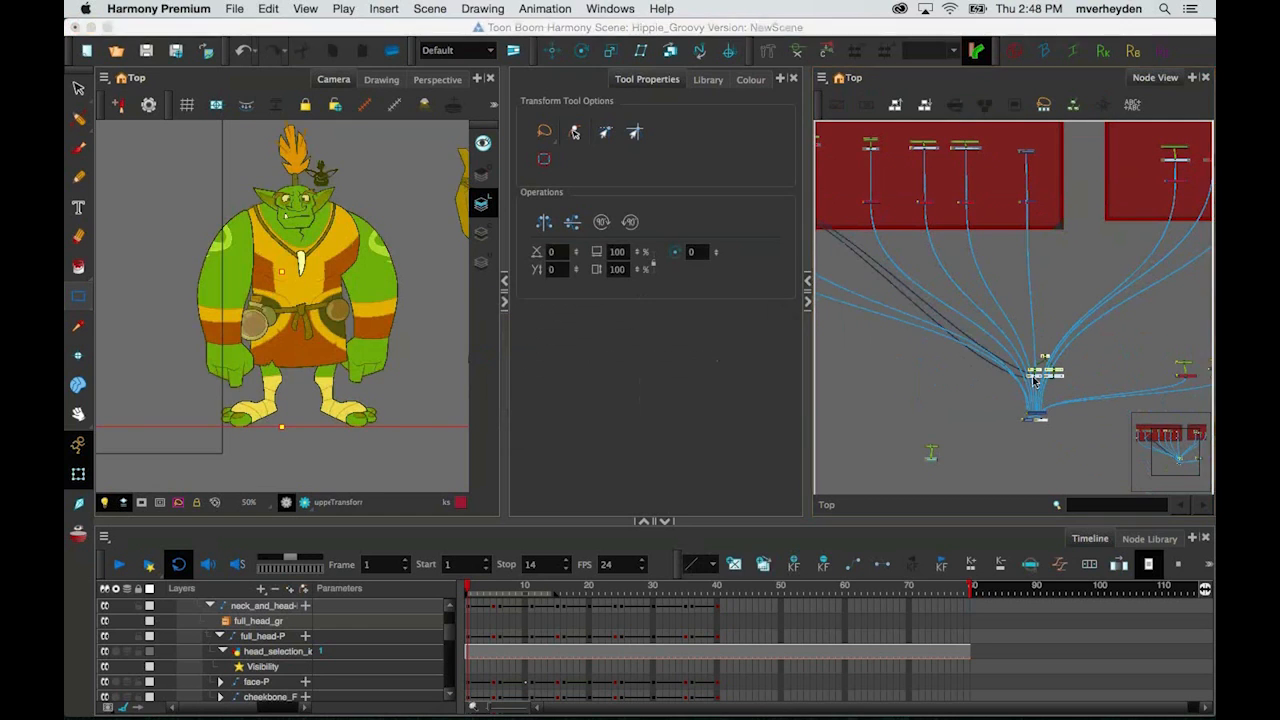
Step: Widen the Camera view and recentre the whole camera frame inside it
scroll(1051, 474, up, 3)
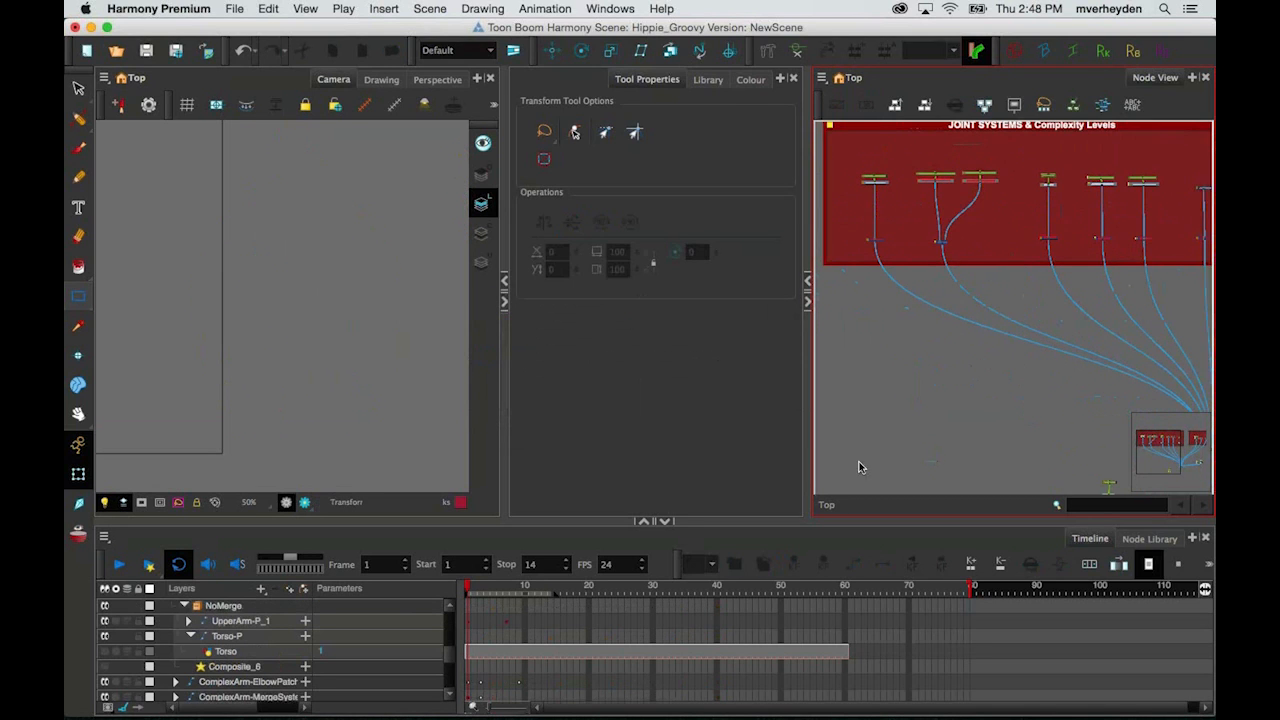
drag(504, 412, 661, 412)
scroll(342, 348, down, 3)
drag(412, 328, 537, 320)
scroll(239, 382, up, 2)
drag(239, 382, 313, 406)
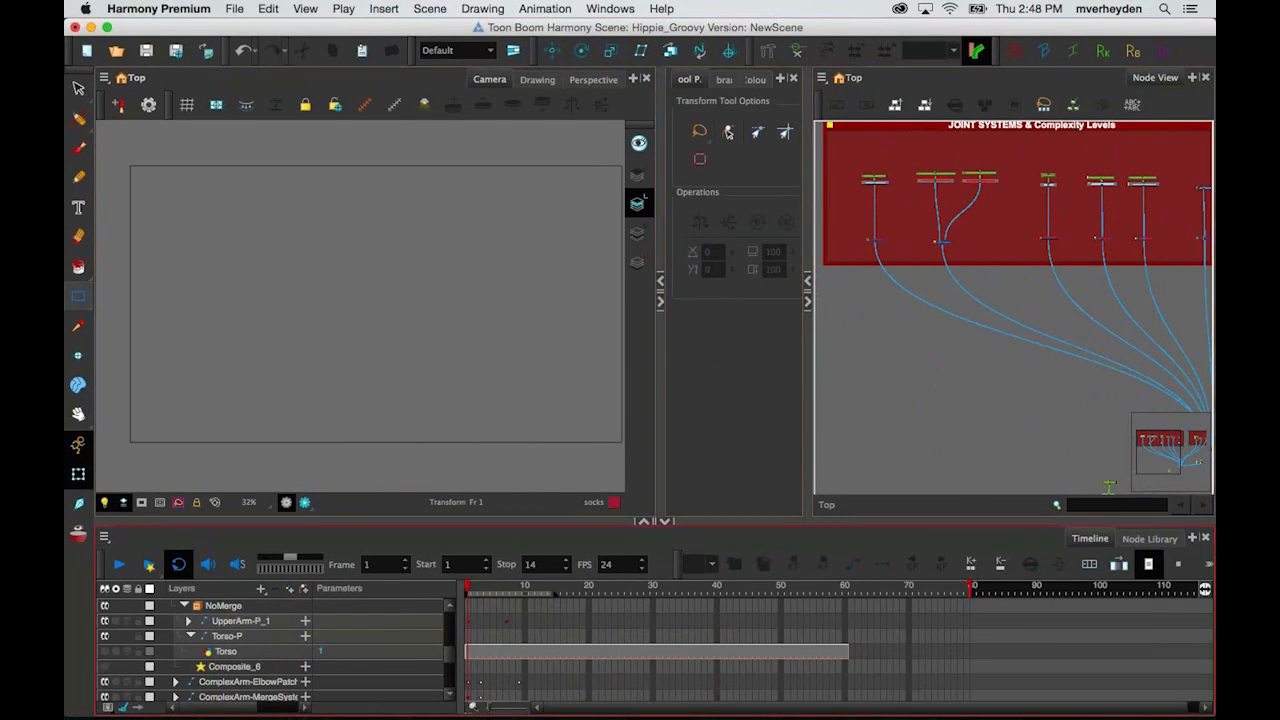
Step: Enable the disabled composite below the ComplexArm-MergeSystem group to display its arms in the camera
scroll(966, 272, up, 3)
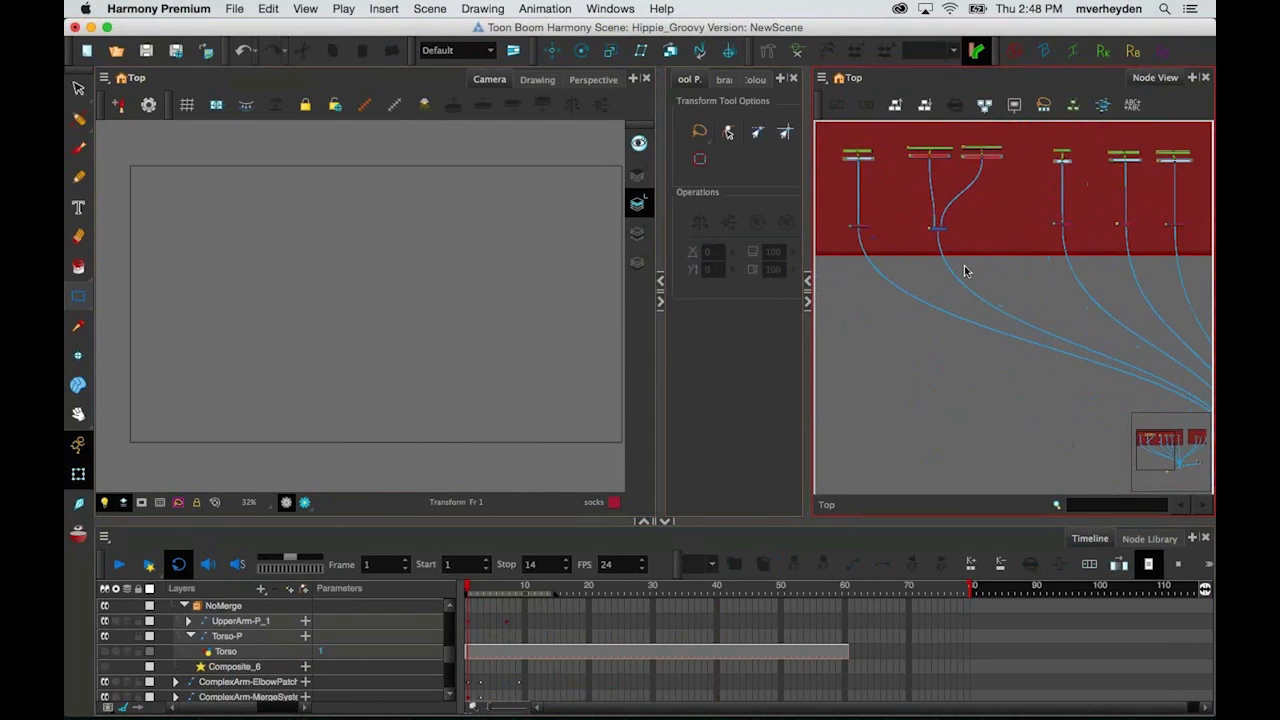
scroll(1125, 277, up, 2)
drag(1126, 277, 1190, 278)
scroll(1086, 325, up, 1)
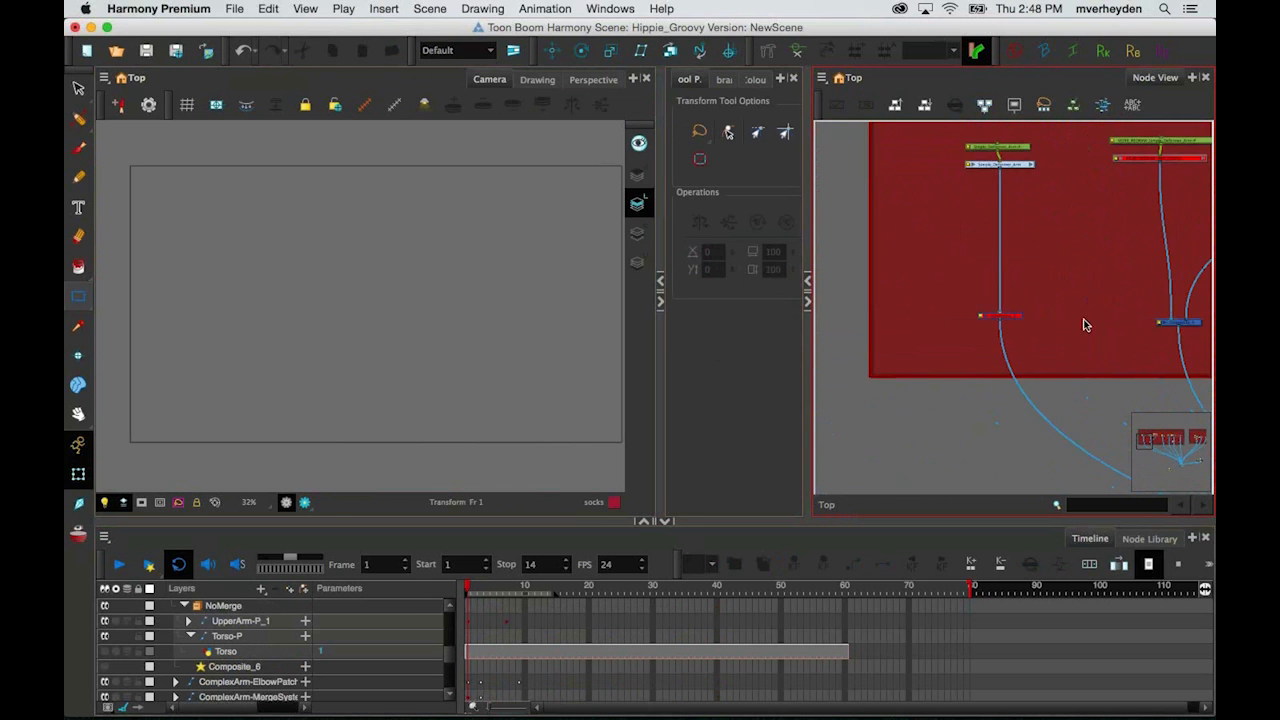
scroll(1085, 322, up, 1)
drag(1060, 299, 473, 370)
drag(1133, 347, 910, 332)
click(1027, 361)
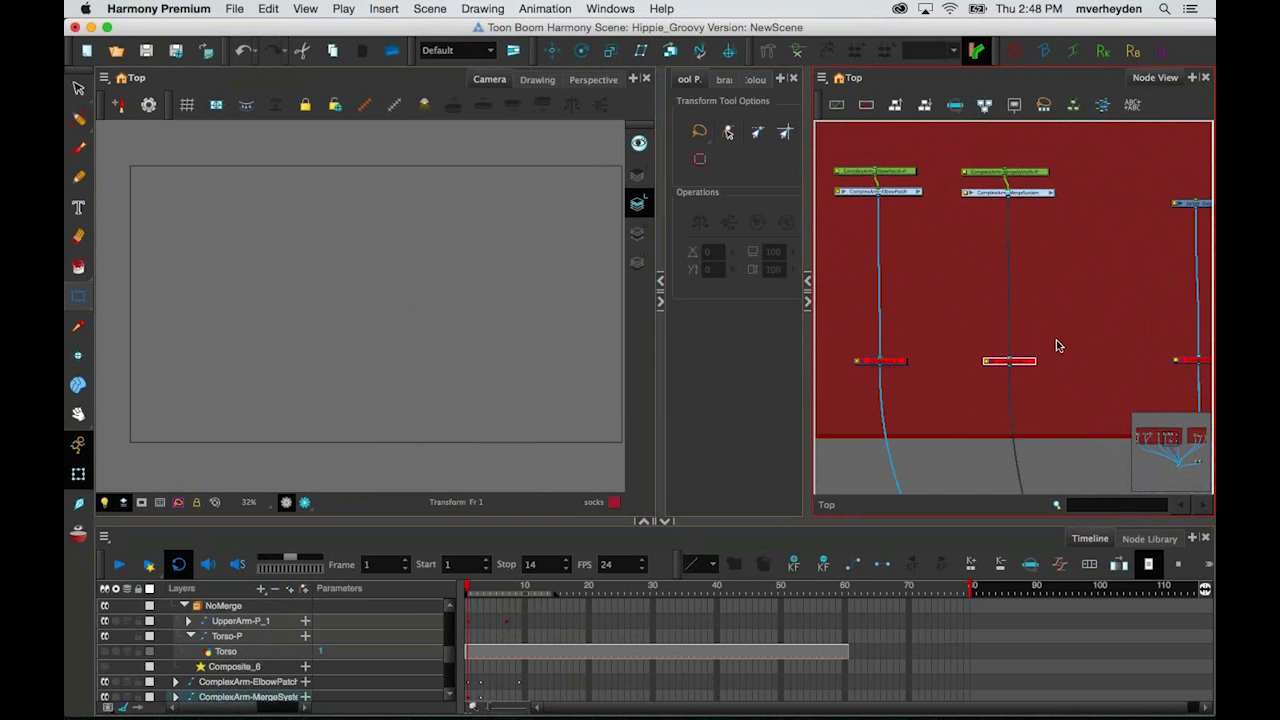
key(a)
click(1057, 341)
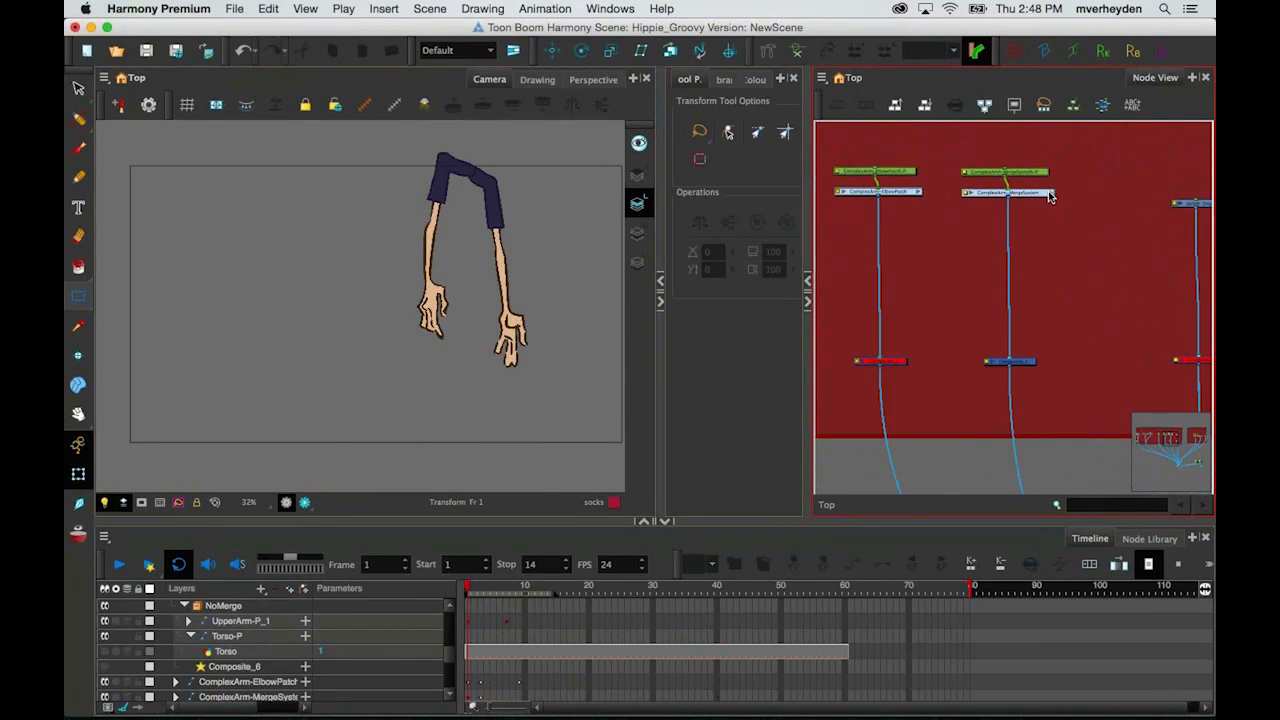
Step: Open the ComplexArm-MergeSystem group and its MergeSystem-G subgroup, showing the composites at the end of the network
click(1049, 194)
scroll(930, 266, down, 5)
drag(987, 302, 1041, 300)
scroll(963, 296, up, 6)
click(963, 296)
scroll(977, 320, down, 4)
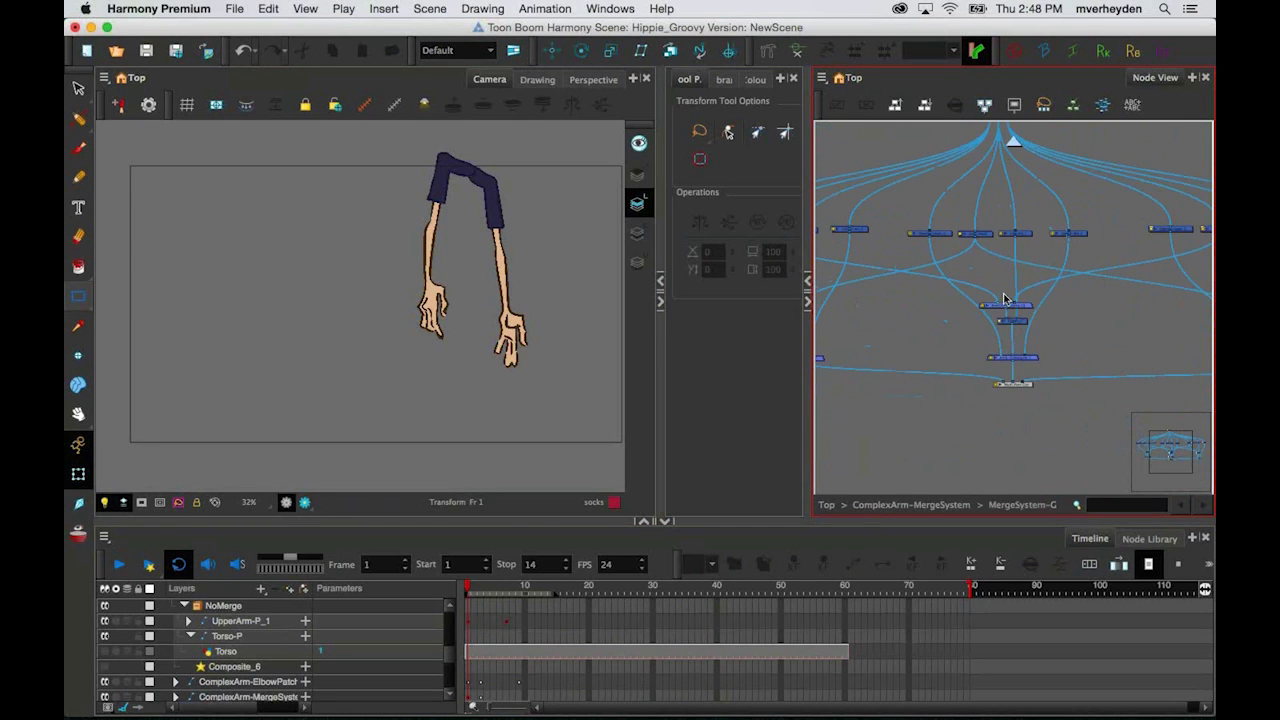
Step: Disconnect the patch, overlay and colour-art cables from the lower arm's composites, leaving its line art connected
drag(1017, 302, 986, 275)
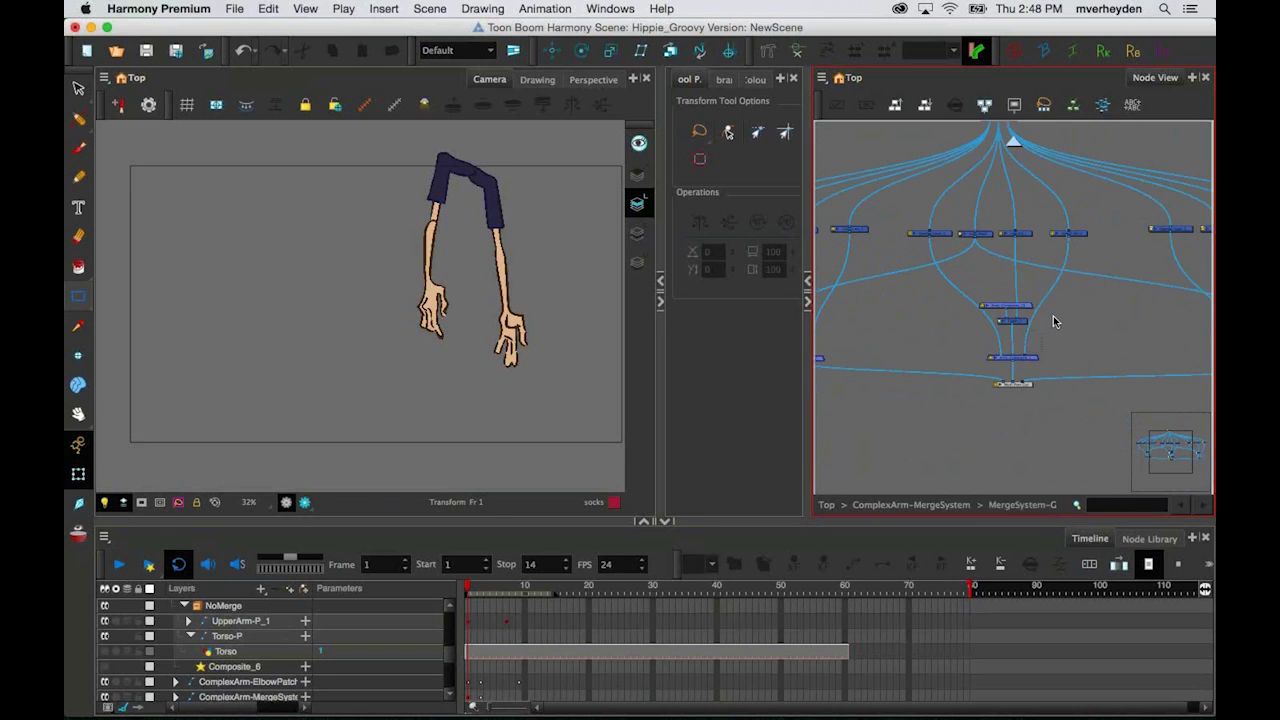
click(1013, 322)
drag(1001, 353, 1166, 329)
drag(975, 372, 930, 339)
Step: Disconnect the upper arm's cutter matte cable and its overlay and colour-art cables, leaving only the line art connected
drag(1034, 337, 694, 318)
drag(1080, 322, 1077, 358)
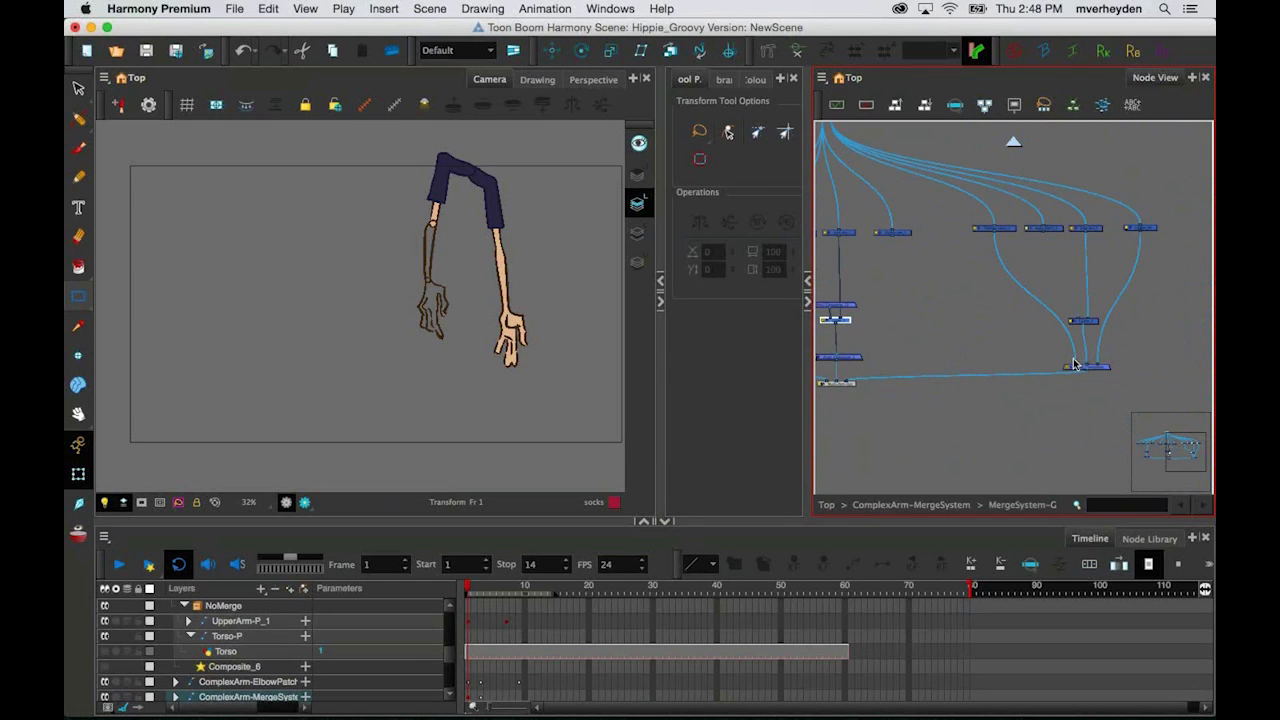
click(1075, 364)
drag(1076, 364, 1060, 335)
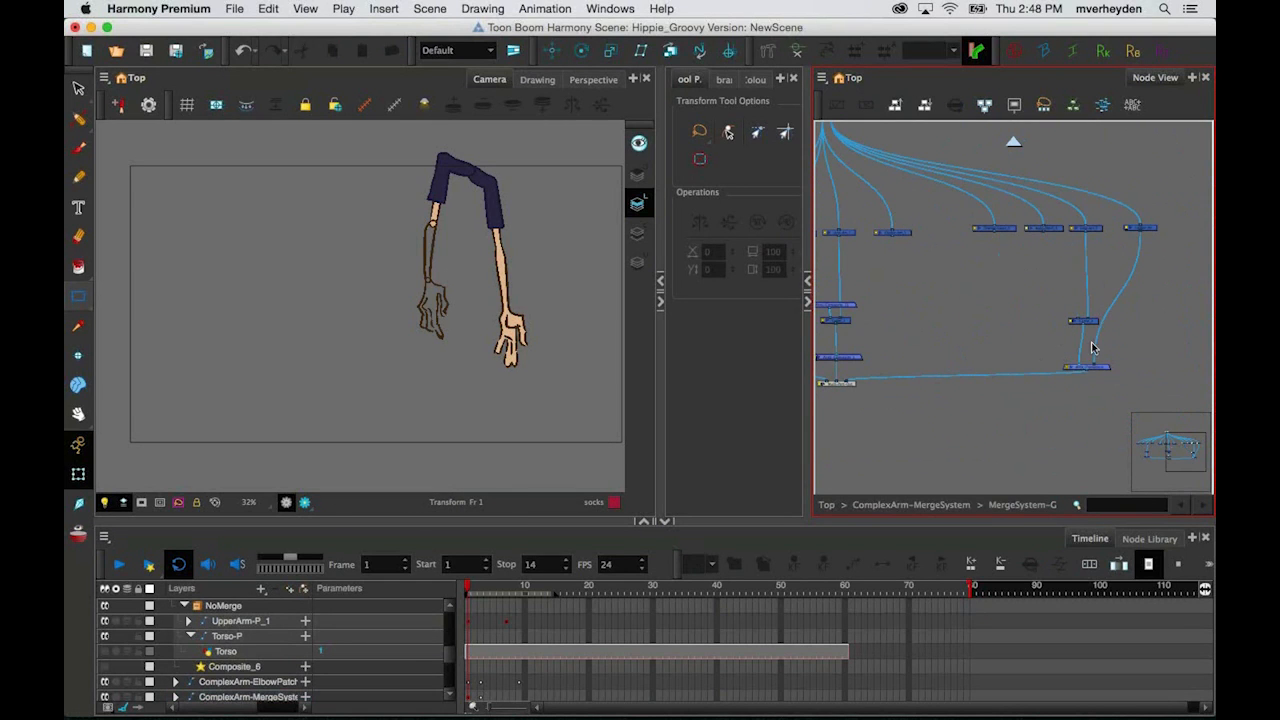
drag(1095, 362, 1113, 346)
Step: Select the UpperArm-L-1 drawing's line art with the Select tool and examine it up close
drag(460, 213, 384, 269)
key(2)
key(2)
key(2)
key(2)
key(2)
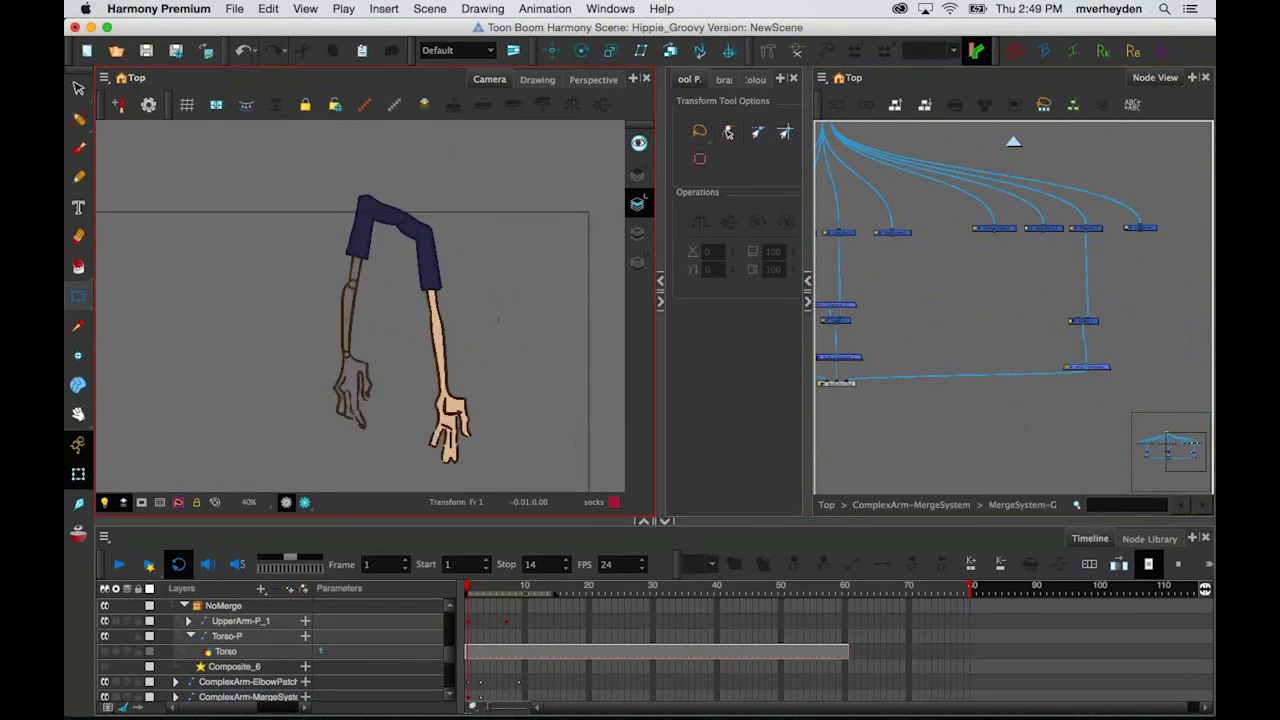
click(346, 279)
click(78, 88)
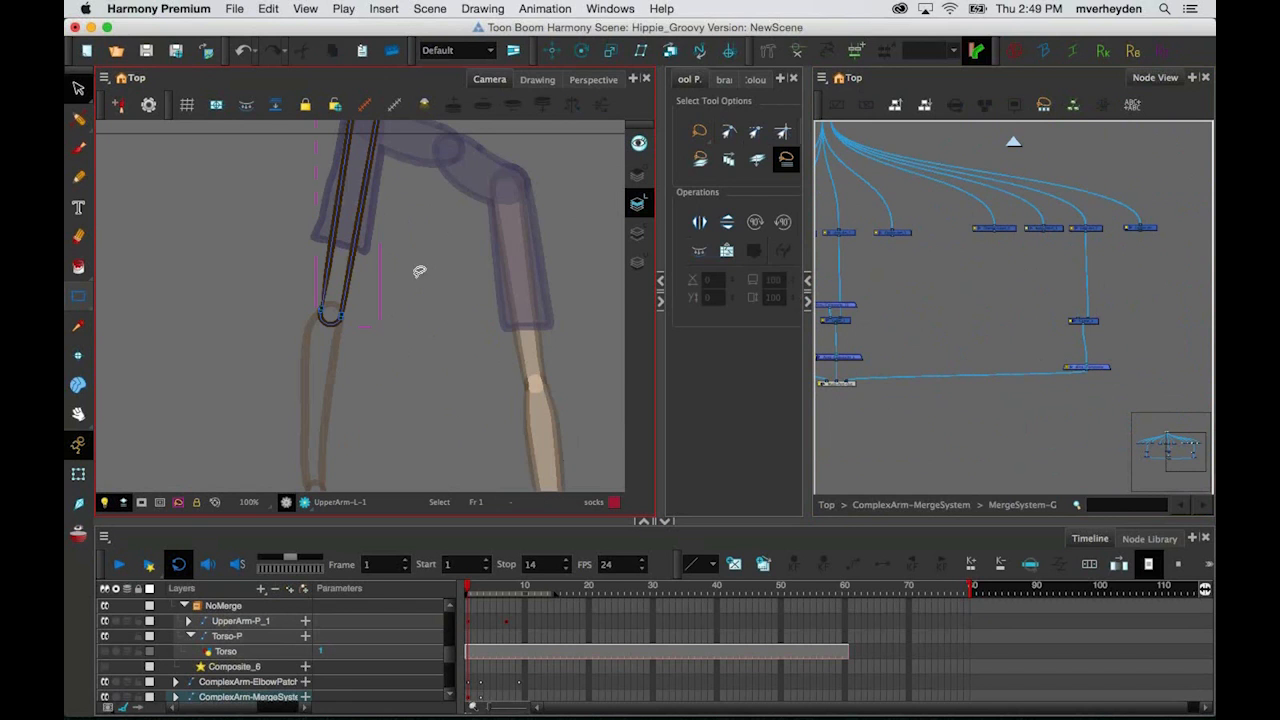
drag(378, 128, 376, 207)
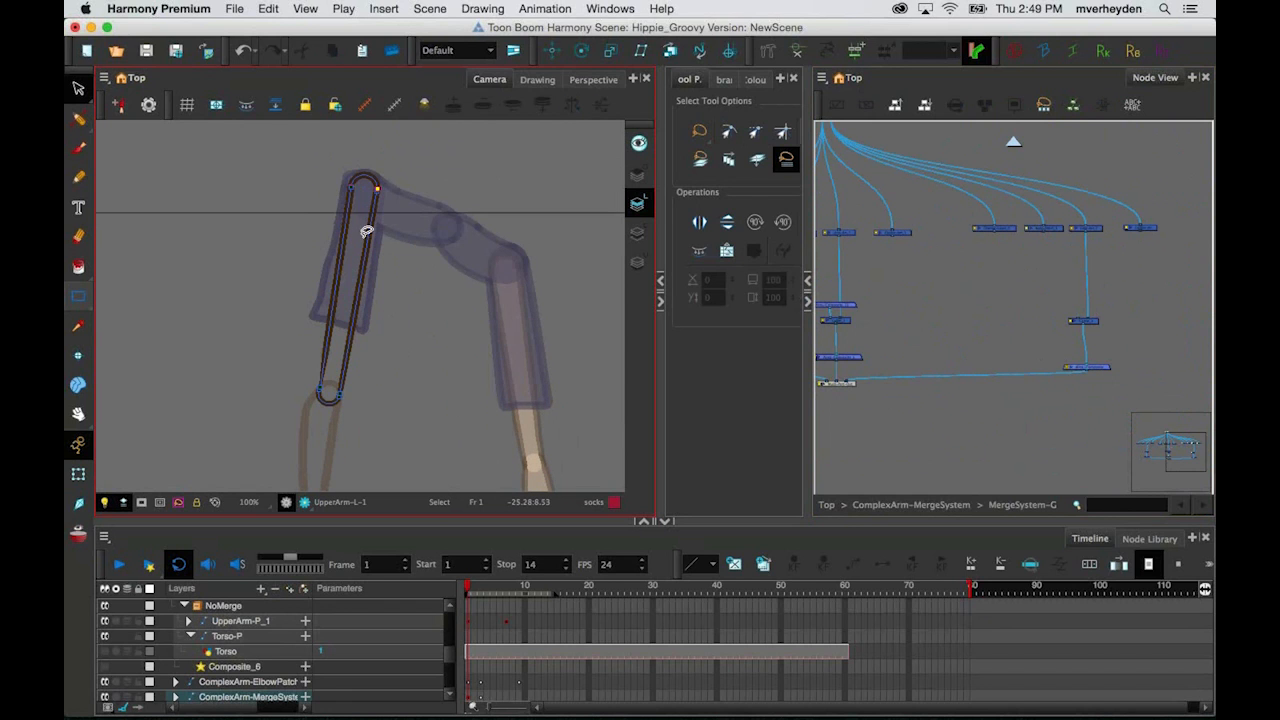
Step: Compare the upper arm drawing's Colour Art and Overlay layers, return to Line Art and switch to the Transform tool
click(639, 234)
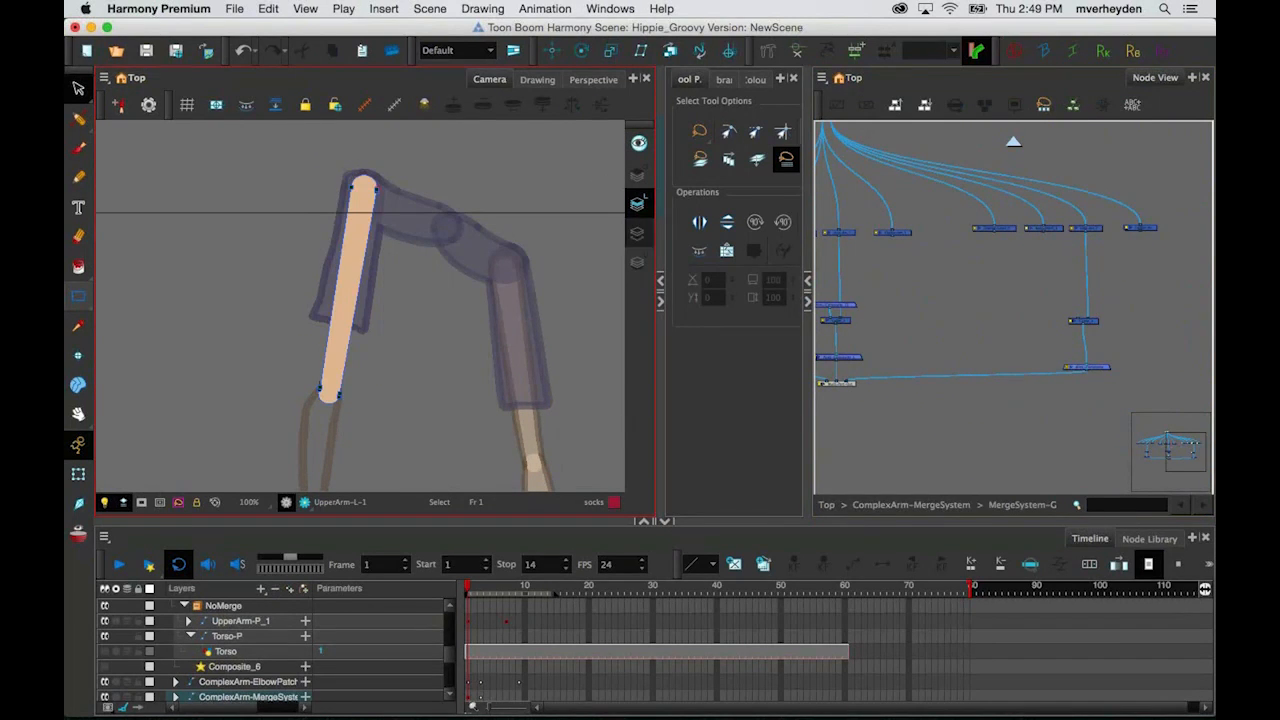
click(638, 234)
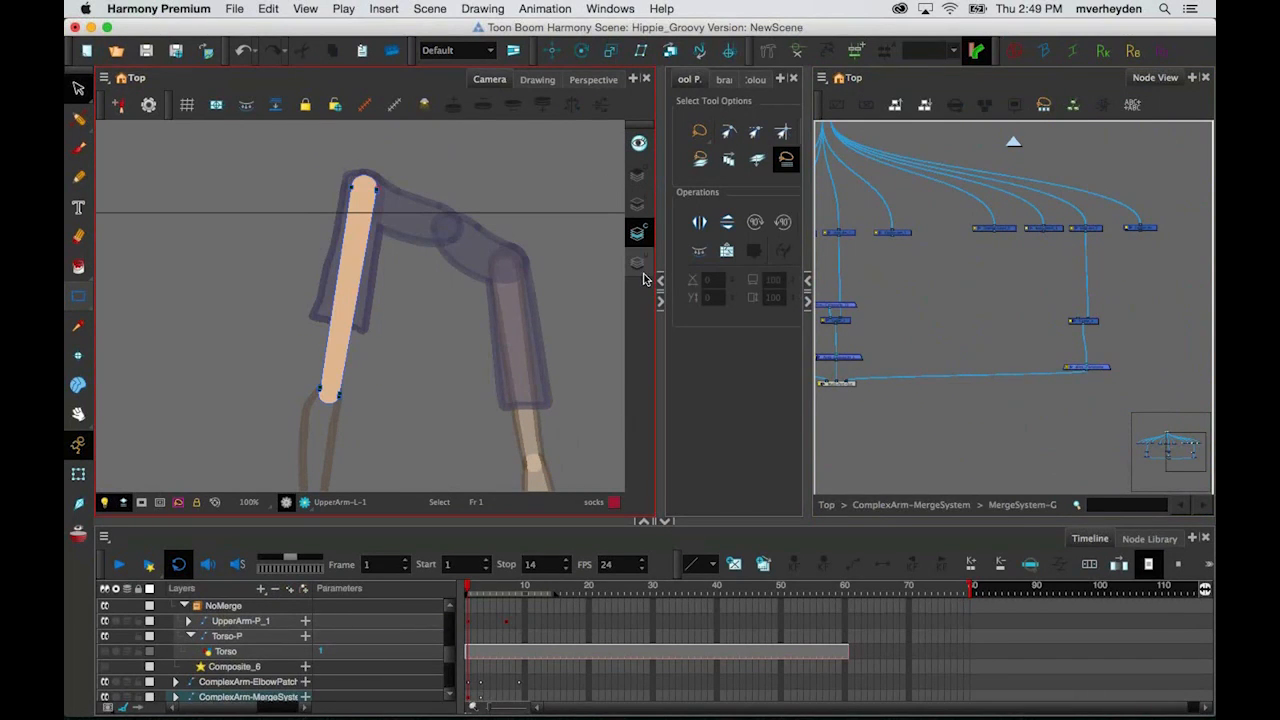
click(637, 175)
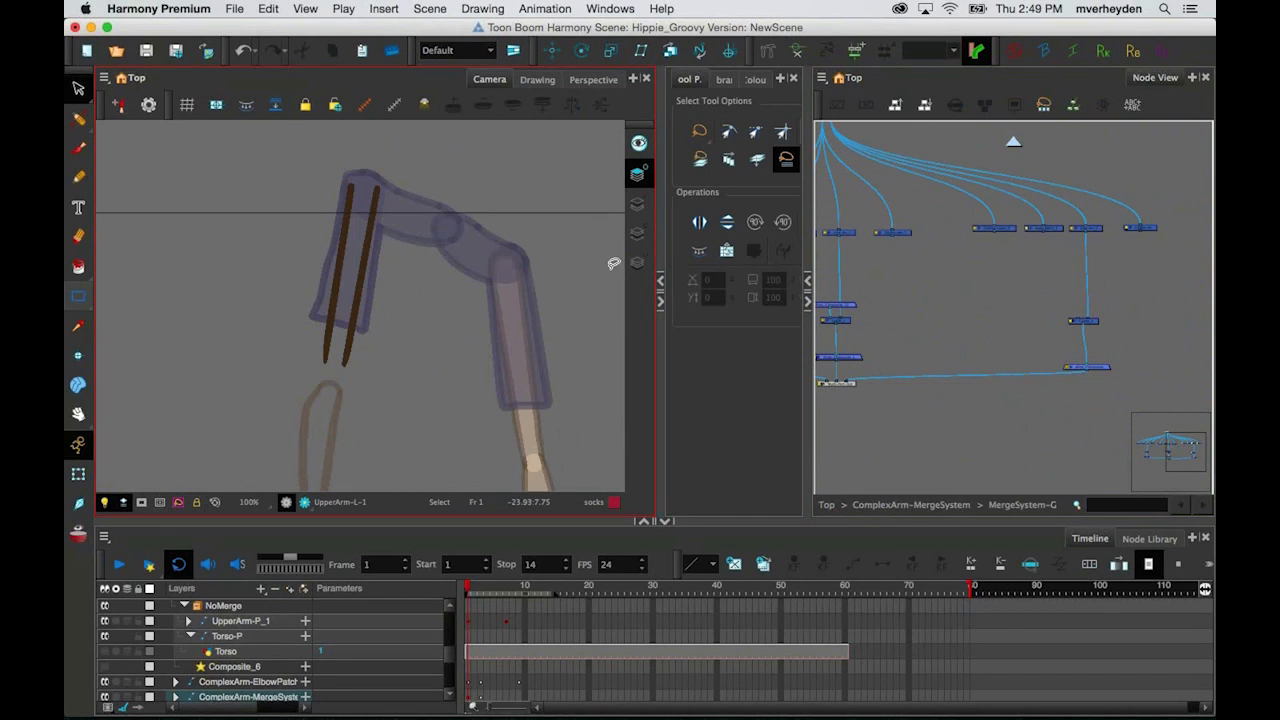
click(637, 204)
click(78, 473)
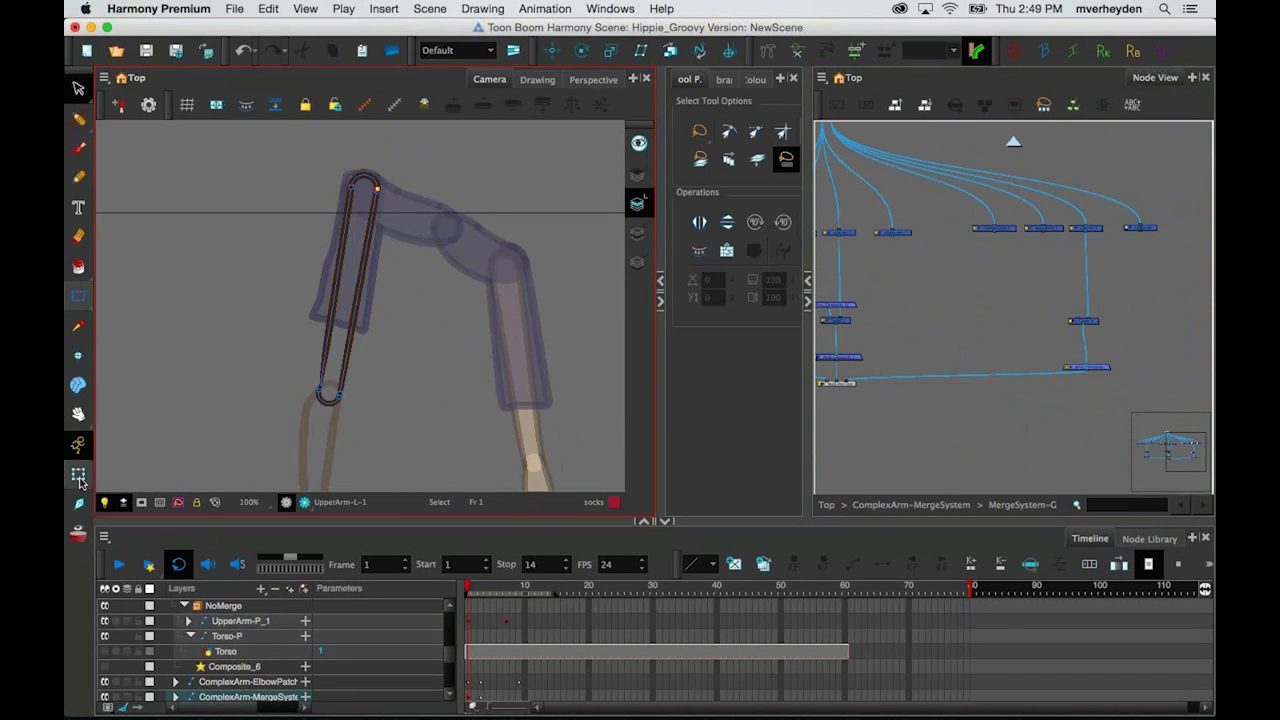
Step: Connect the upper arm's Colour-Art node to the upper arm composite beneath its cutter
click(982, 300)
click(1000, 300)
scroll(1040, 285, up, 5)
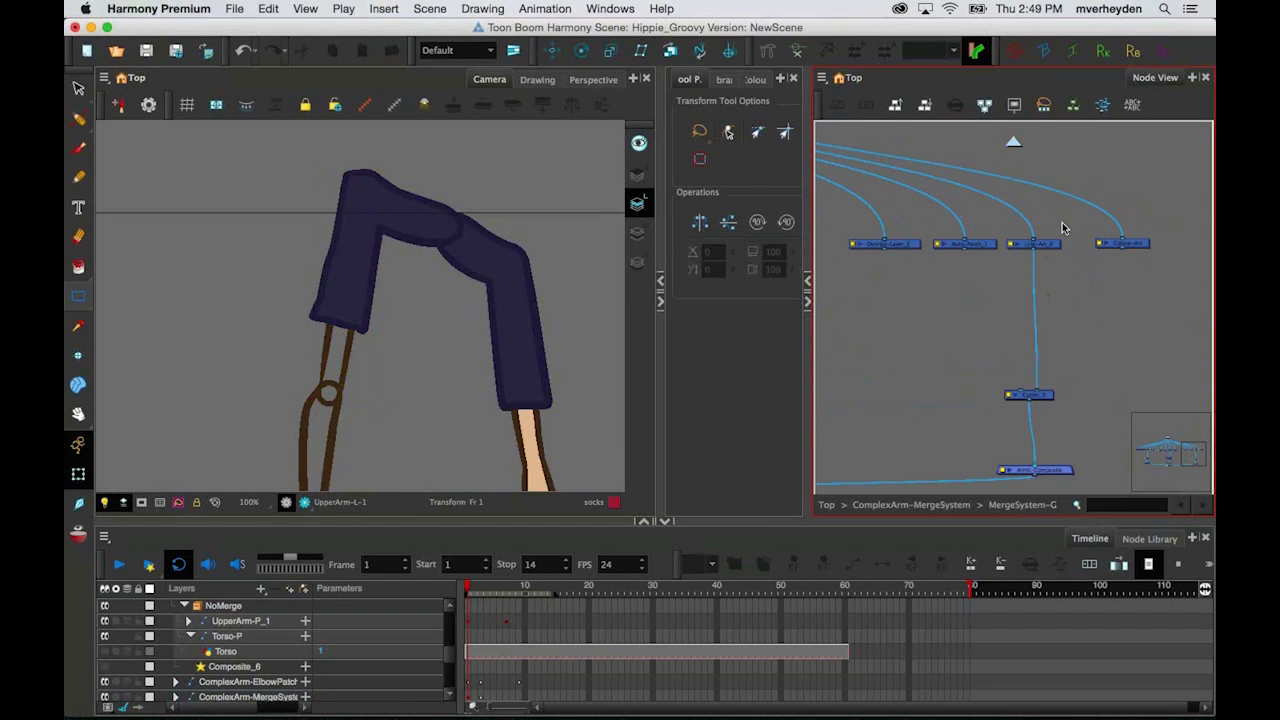
drag(1141, 206, 872, 474)
drag(1086, 319, 1100, 266)
scroll(1097, 264, up, 2)
click(1075, 244)
drag(1083, 194, 1039, 173)
drag(1129, 196, 1028, 414)
scroll(1100, 350, up, 1)
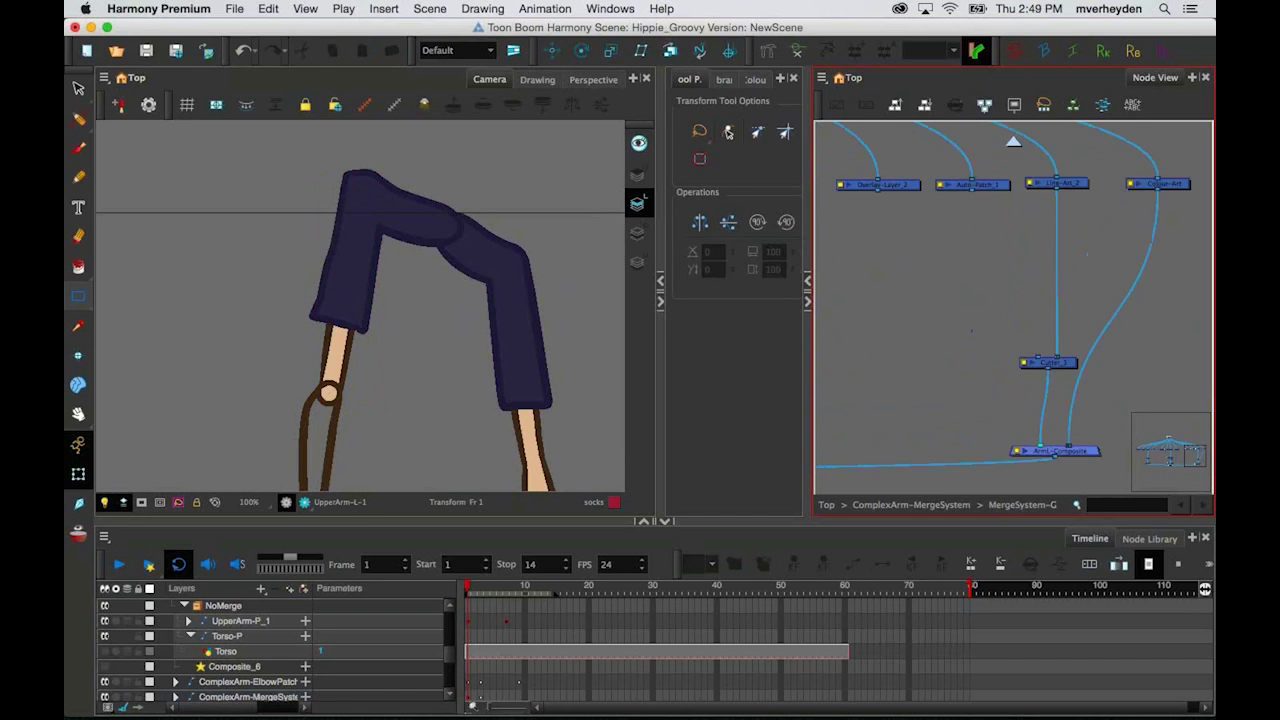
Step: Connect the lower arm's Colour-Art_1 node to the composite beneath the lower arm's cutter
scroll(1037, 217, down, 1)
scroll(1037, 229, down, 3)
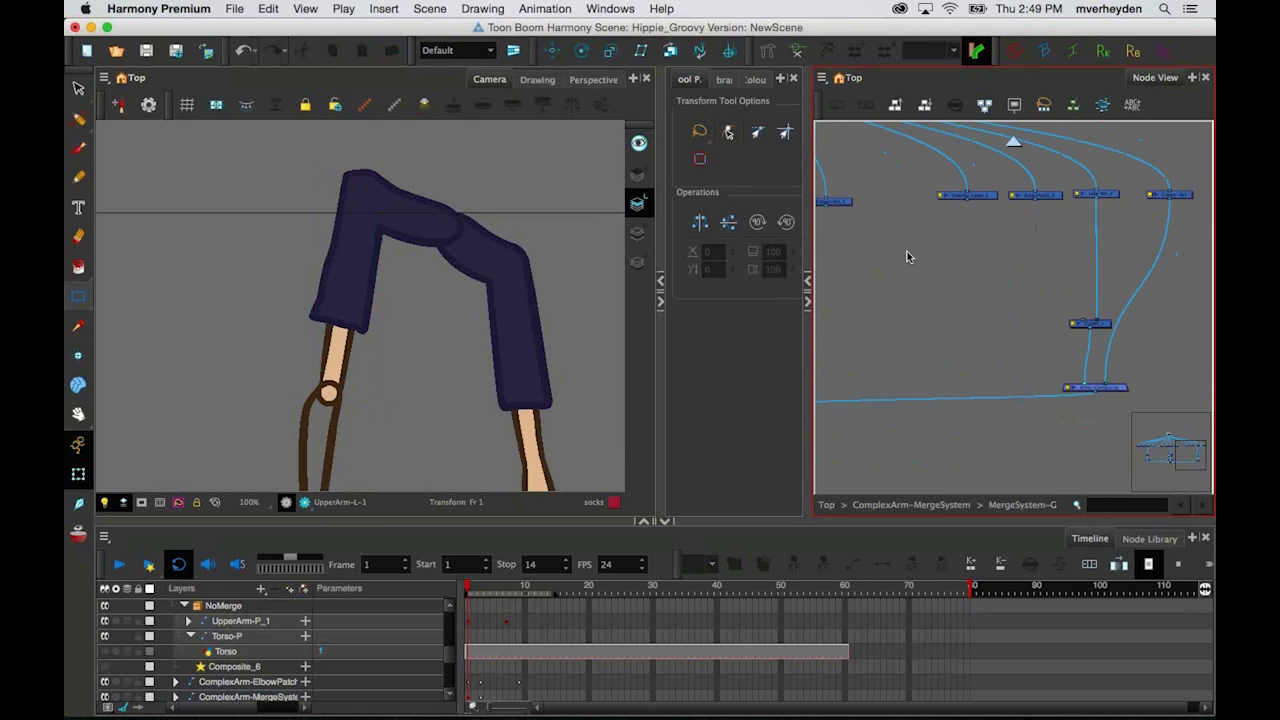
drag(1022, 218, 962, 354)
drag(445, 296, 438, 196)
scroll(1086, 246, right, 5)
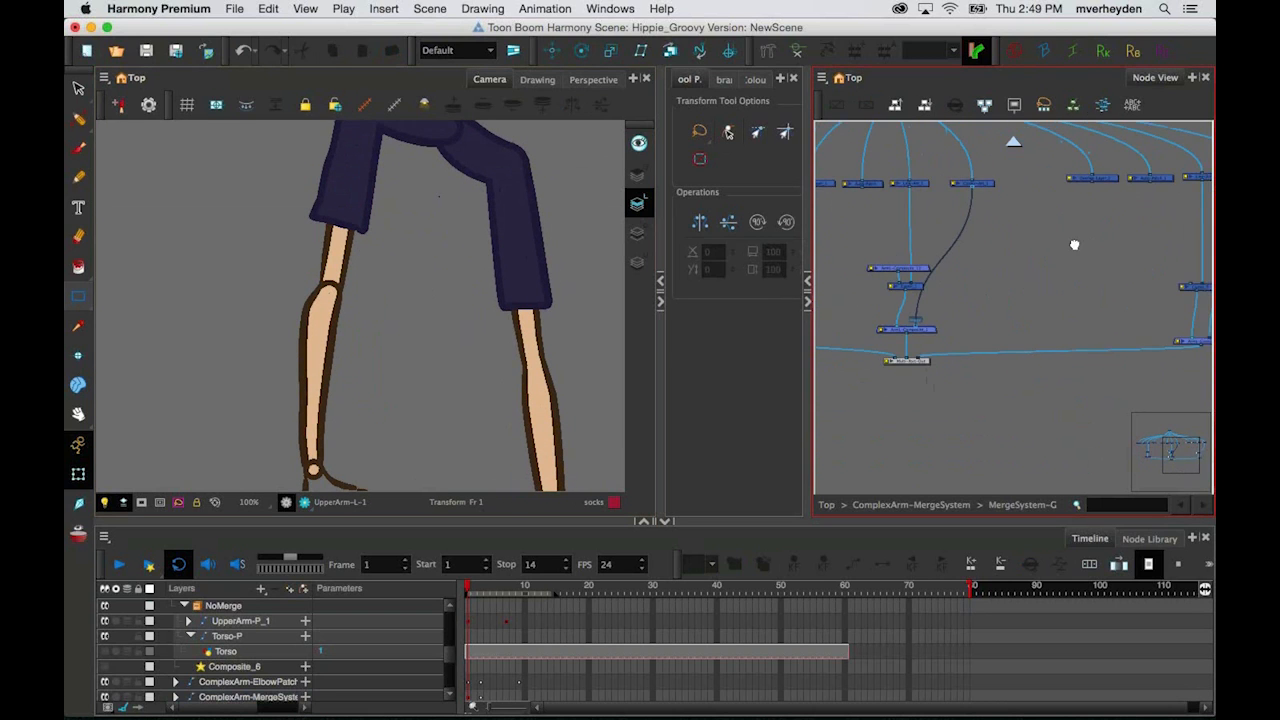
scroll(1086, 216, down, 1)
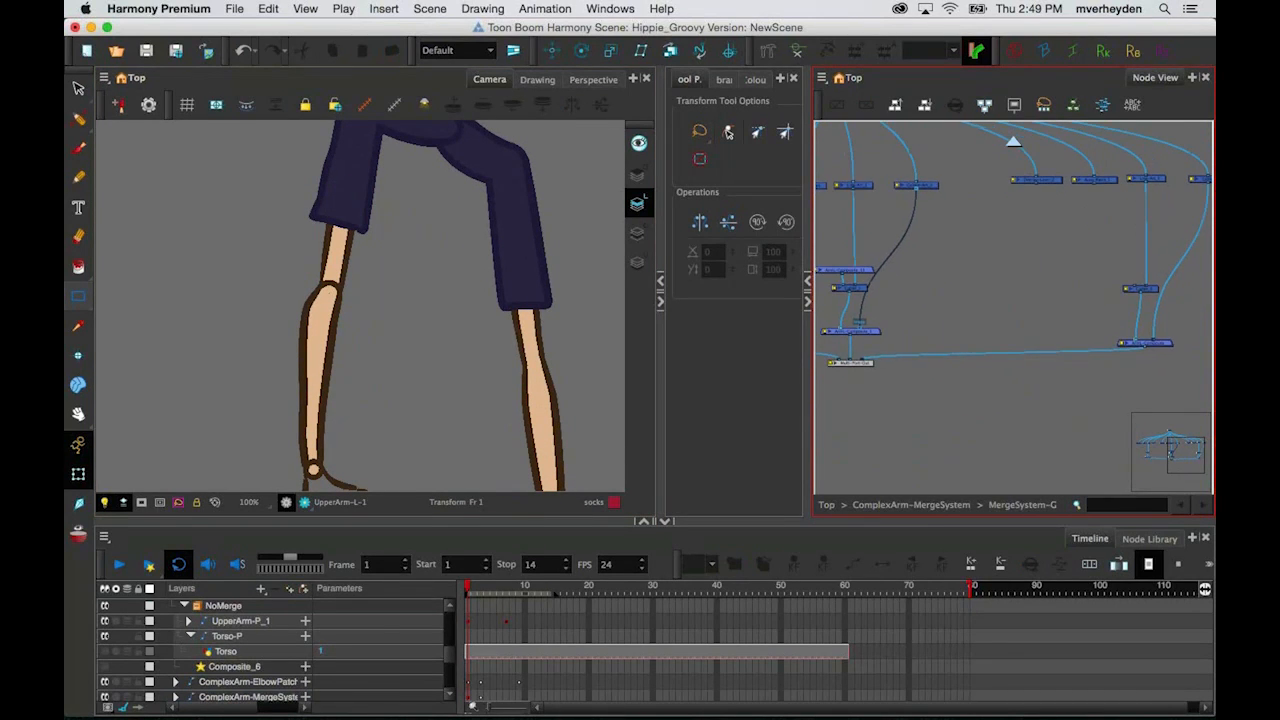
Step: Connect the upper arm's Auto-Patch_1 node to the composite feeding the lower arm's cutter
click(865, 185)
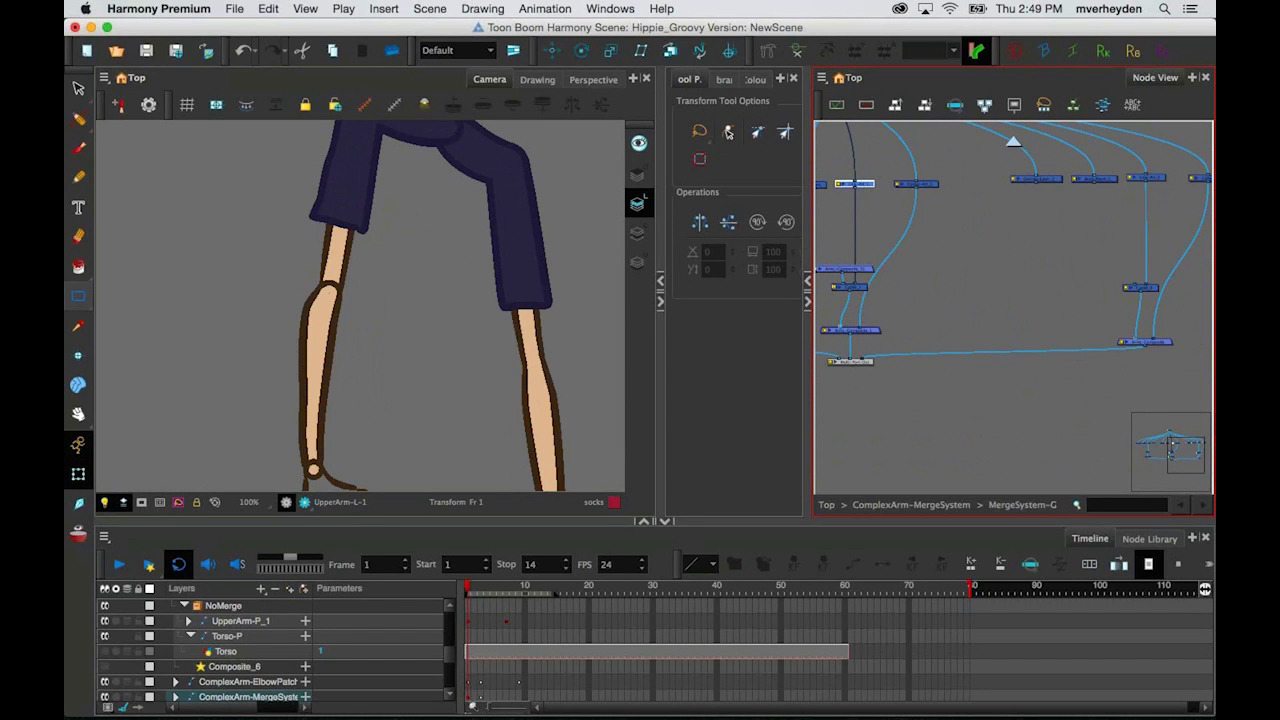
click(326, 360)
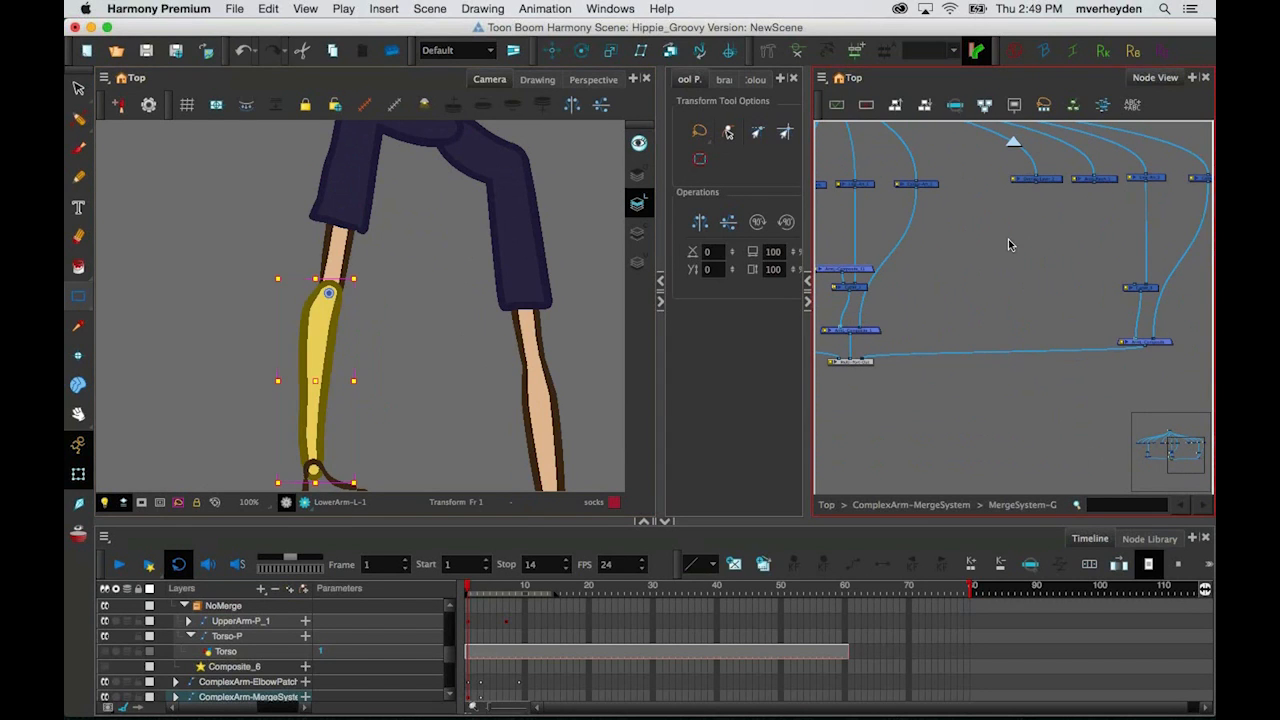
click(1008, 244)
drag(1096, 186, 845, 262)
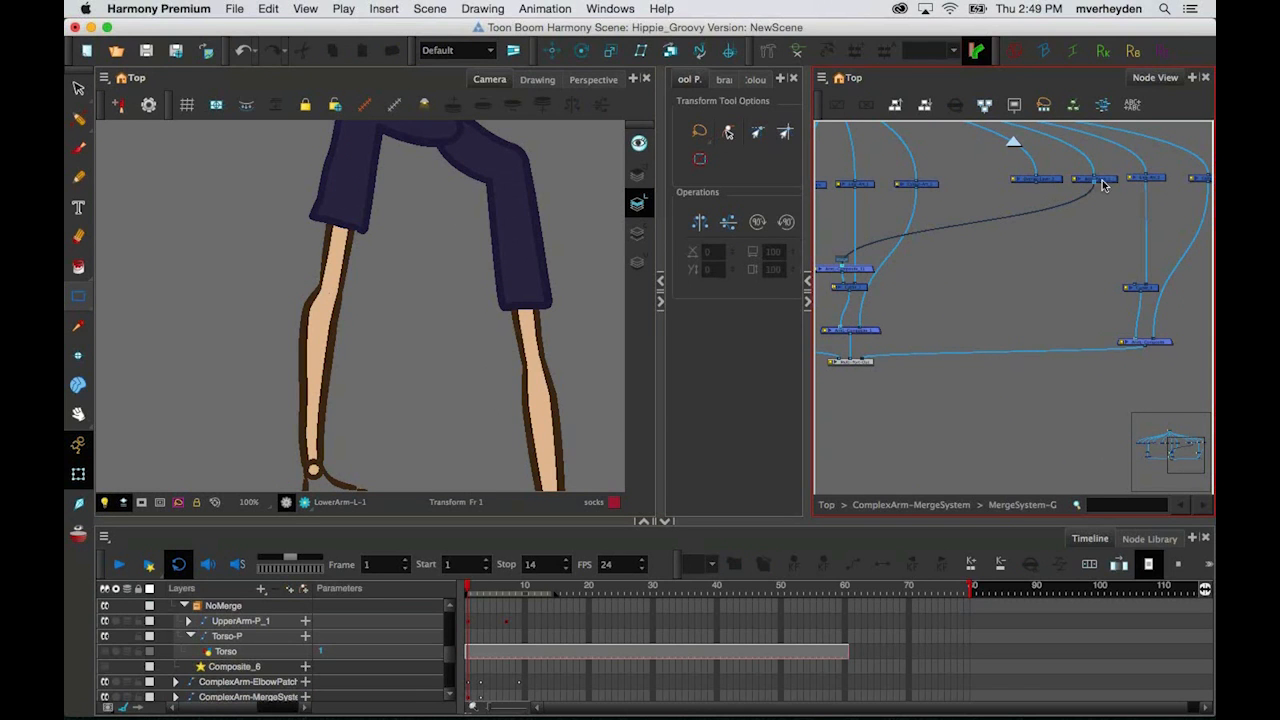
click(1096, 179)
scroll(838, 314, up, 5)
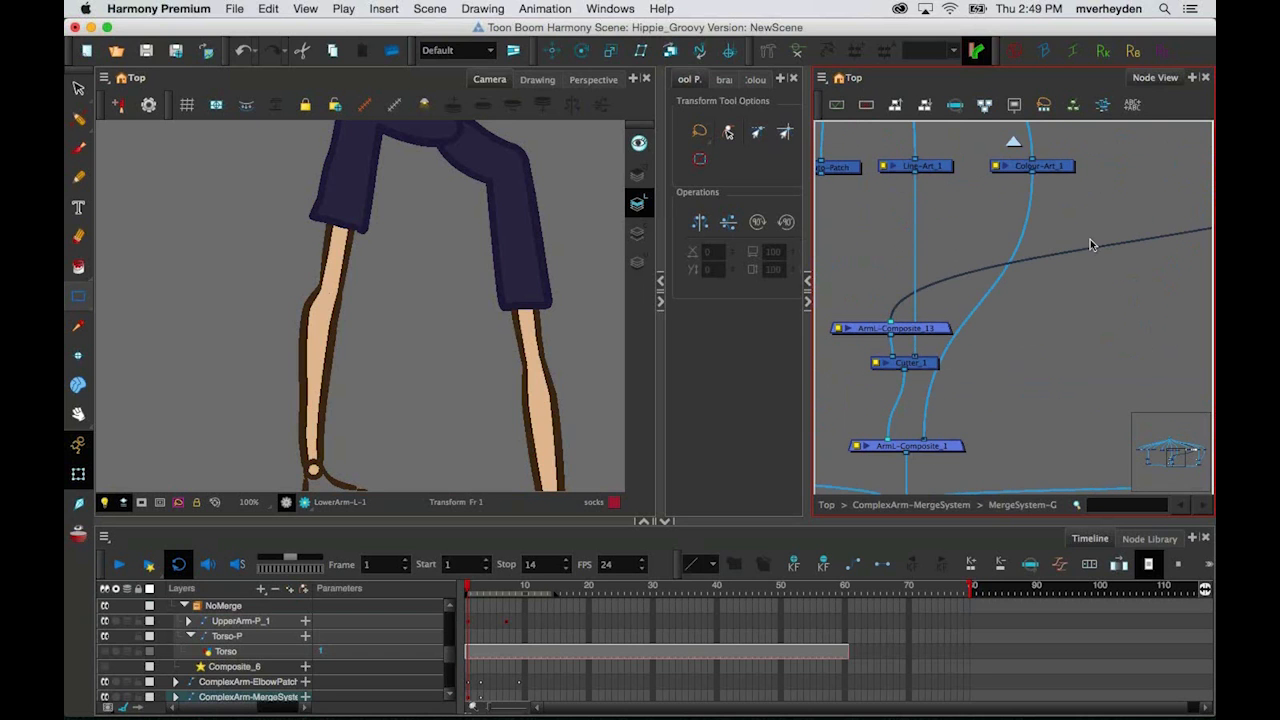
Step: Connect the lower arm's patch node to the matte input of the upper arm's cutter
scroll(1008, 286, down, 4)
scroll(1013, 296, right, 5)
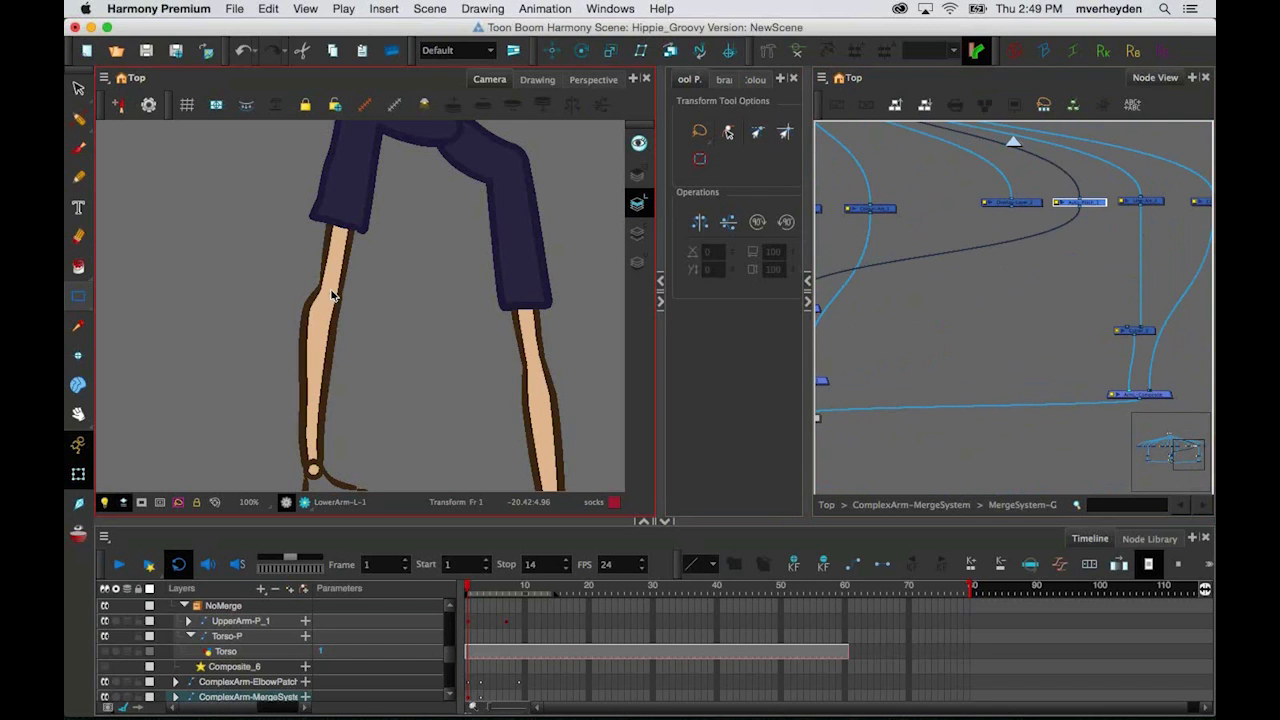
scroll(960, 252, down, 2)
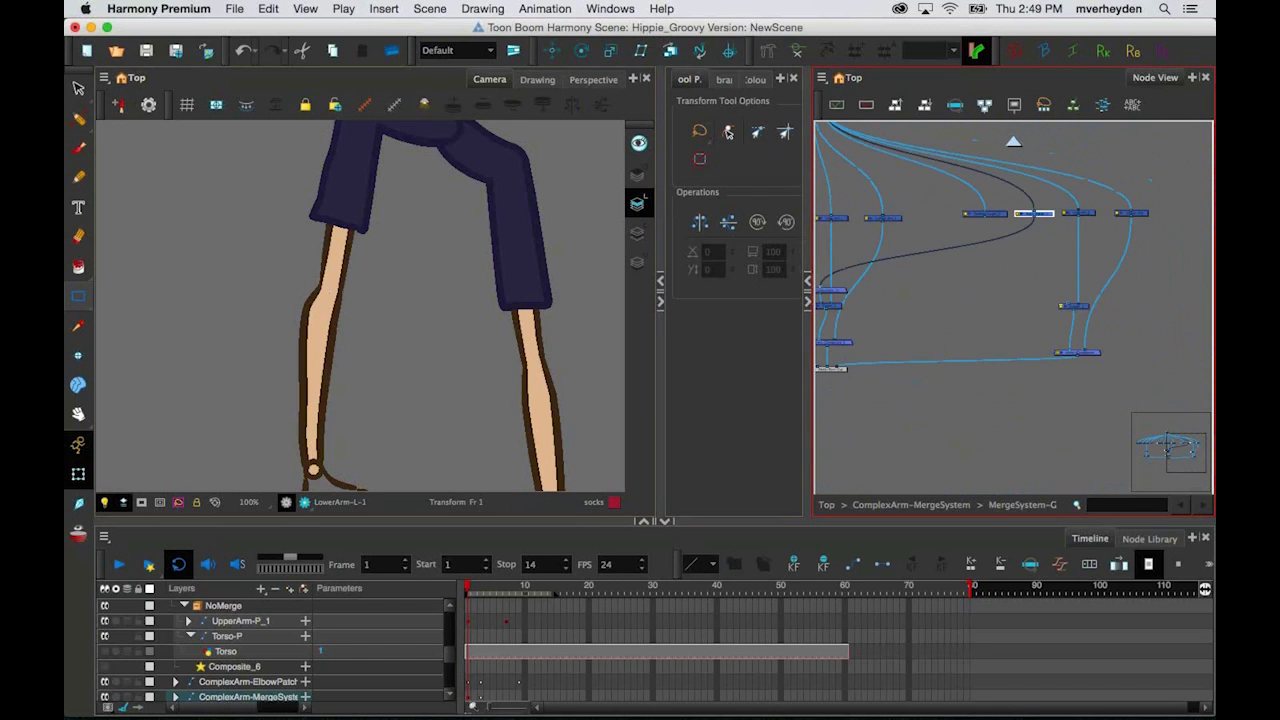
scroll(840, 245, up, 3)
drag(841, 250, 1170, 345)
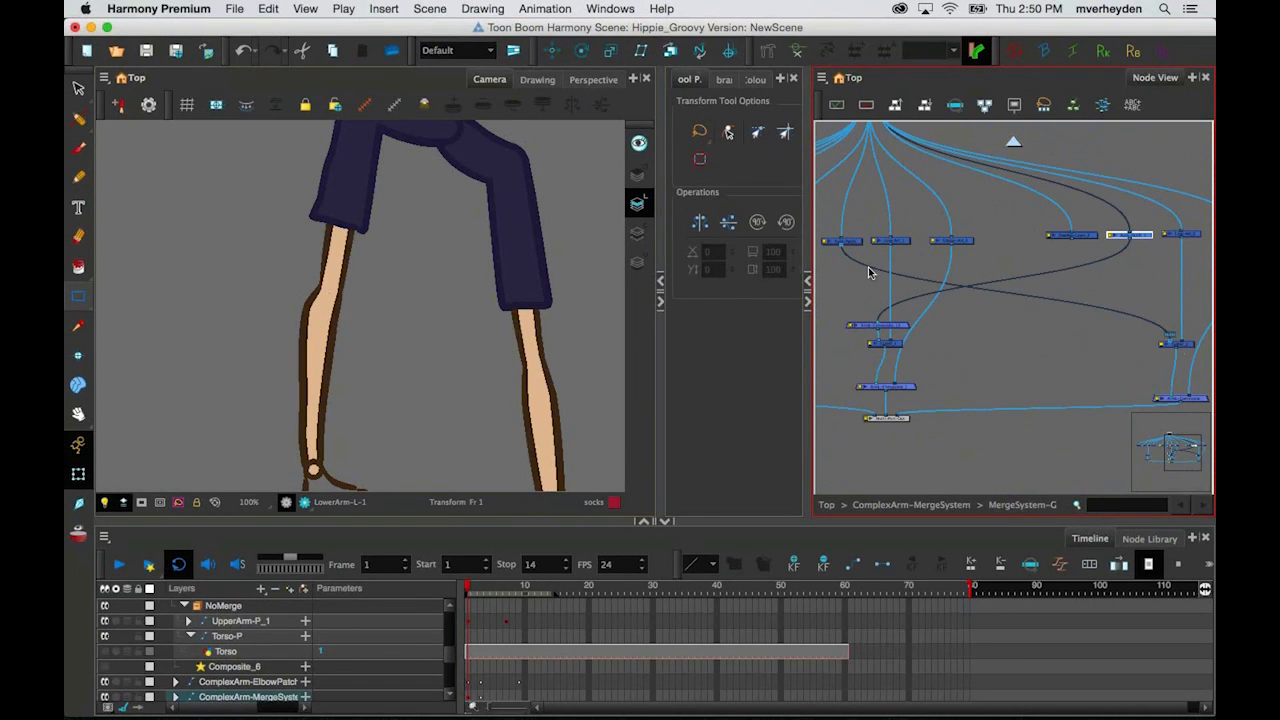
click(1034, 340)
Step: Test the elbow joint by rotating the lower arm, and undo the rotation
scroll(970, 304, left, 5)
scroll(850, 310, right, 5)
key(2)
key(2)
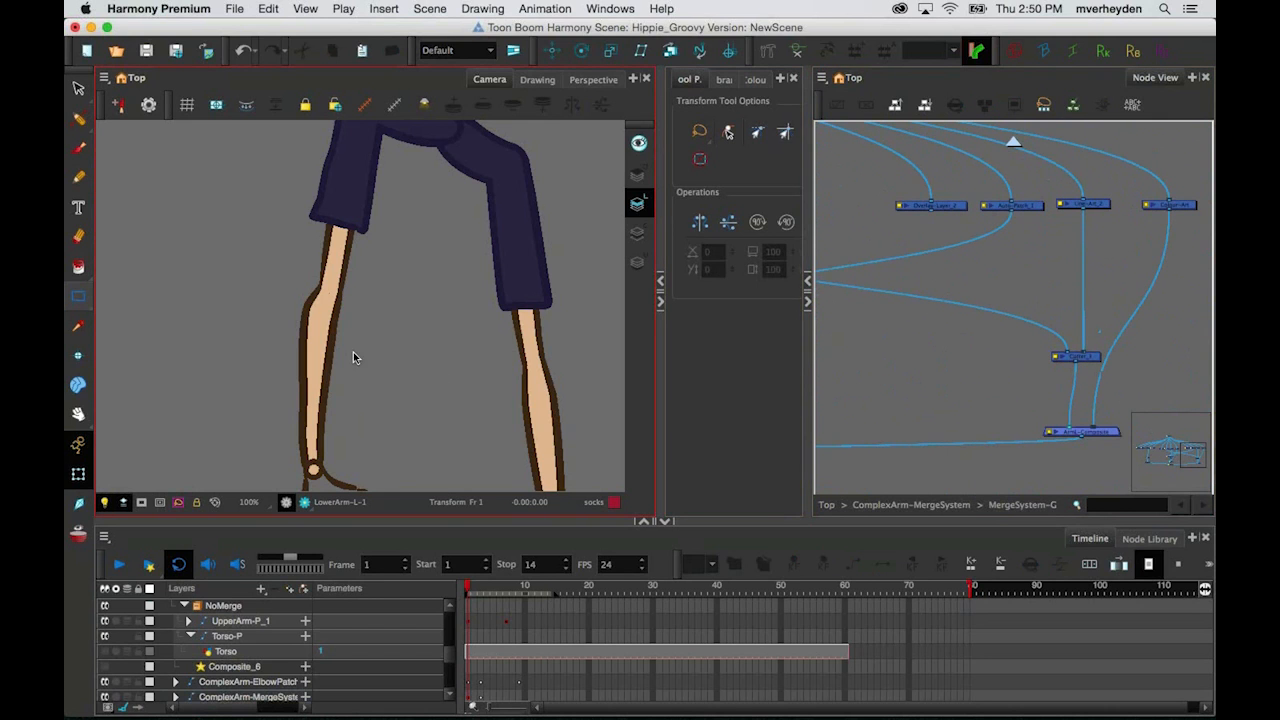
click(334, 378)
drag(363, 277, 296, 289)
key(super+z)
Step: Connect the Overlay-Layer_2 node to the upper arm composite, beside the cutter's cable
scroll(960, 220, up, 2)
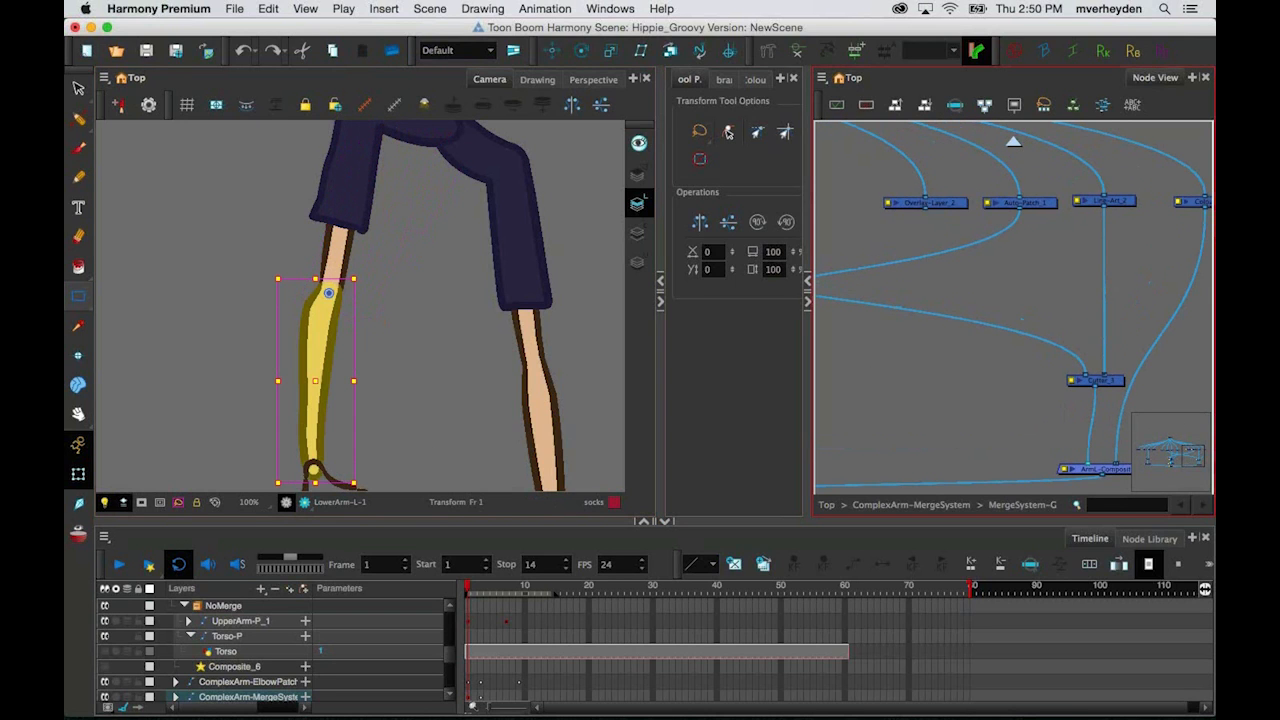
click(938, 205)
drag(924, 207, 1079, 464)
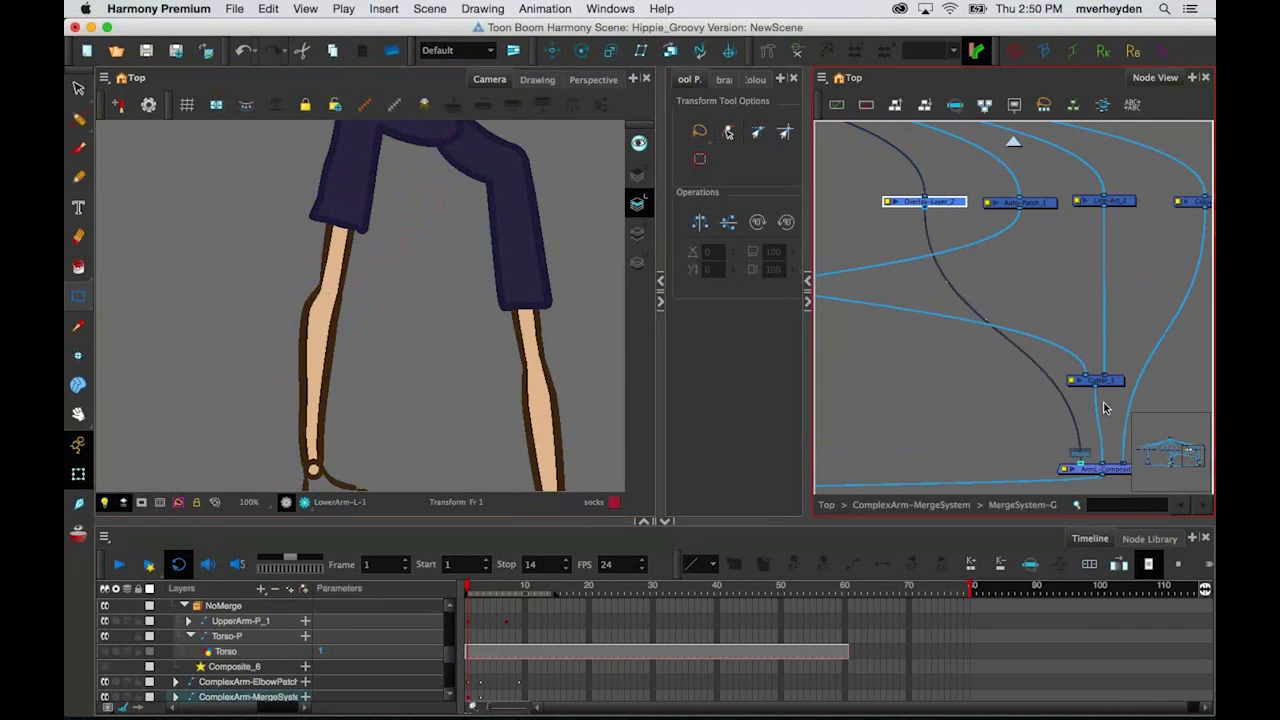
drag(1088, 399, 1005, 327)
scroll(1090, 342, down, 1)
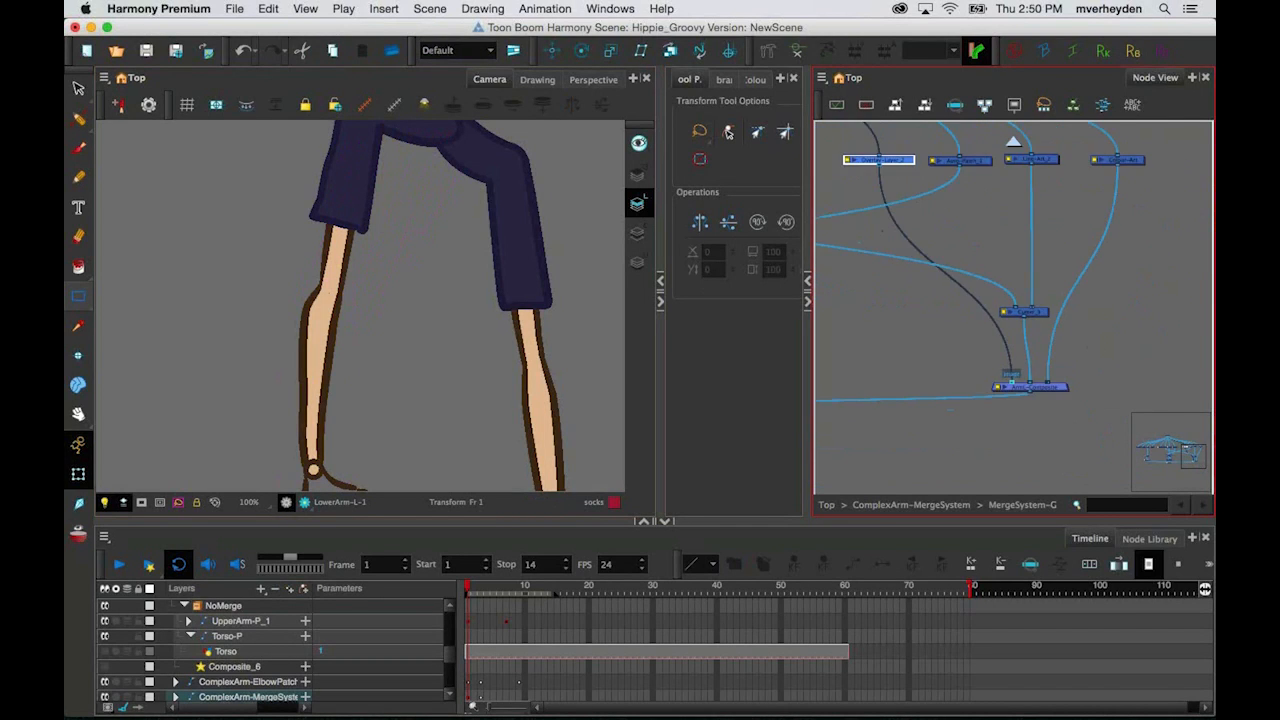
Step: Move the Colour-Art node away from Line-Art_2, and delete and reconnect its cable to the upper arm composite
drag(1090, 341, 1080, 386)
drag(1132, 206, 1144, 202)
click(1043, 426)
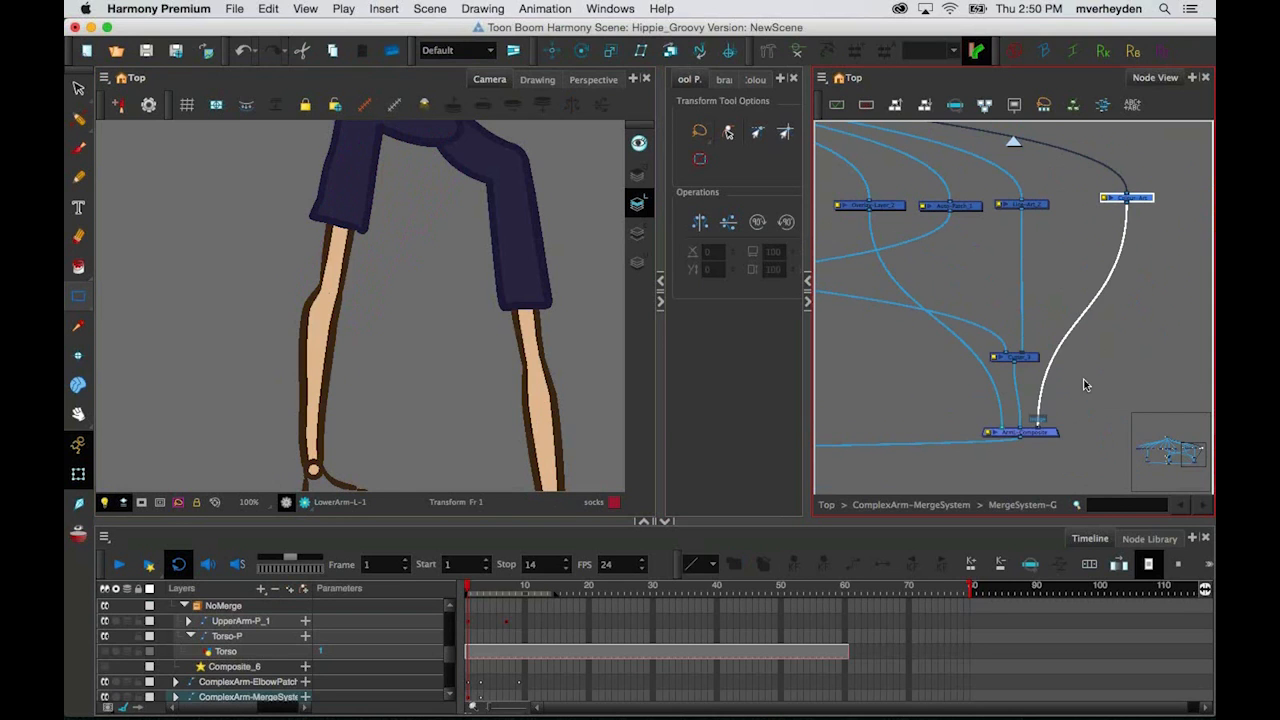
key(Delete)
drag(1126, 203, 1039, 420)
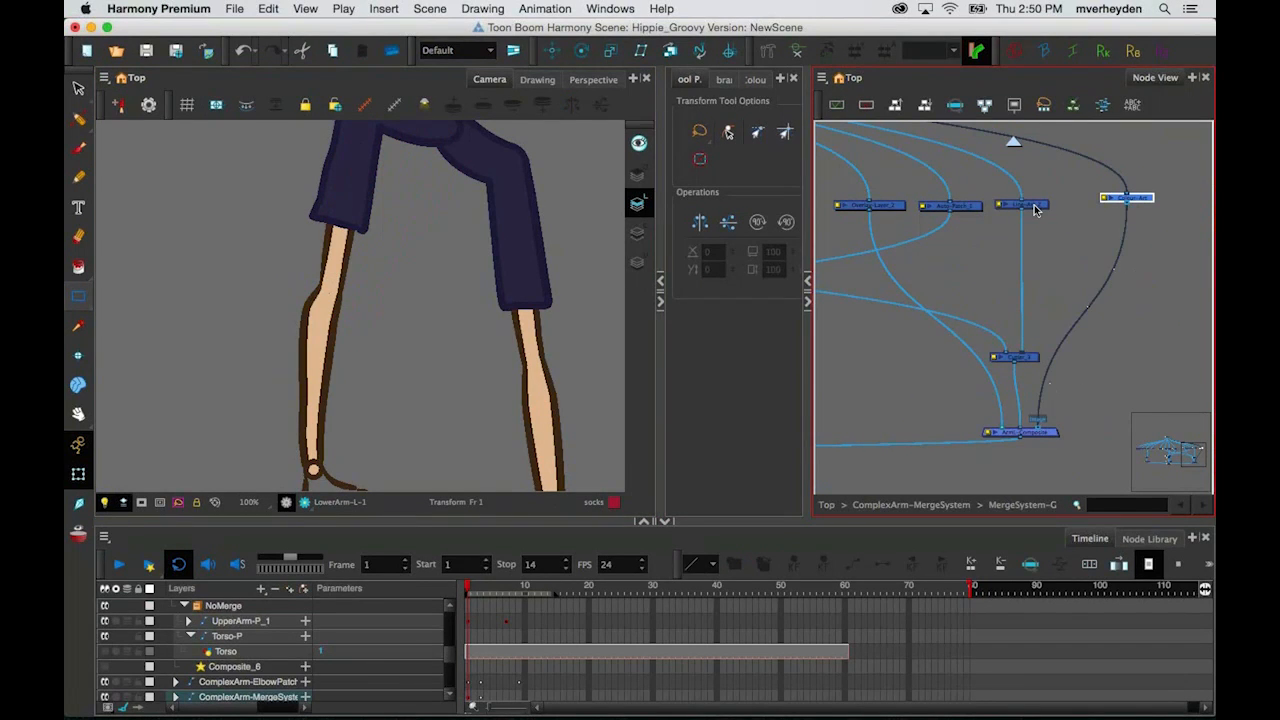
Step: Examine the cables running from the upper arm's Line-Art and Auto-Patch nodes to the cutter and composite
click(1035, 206)
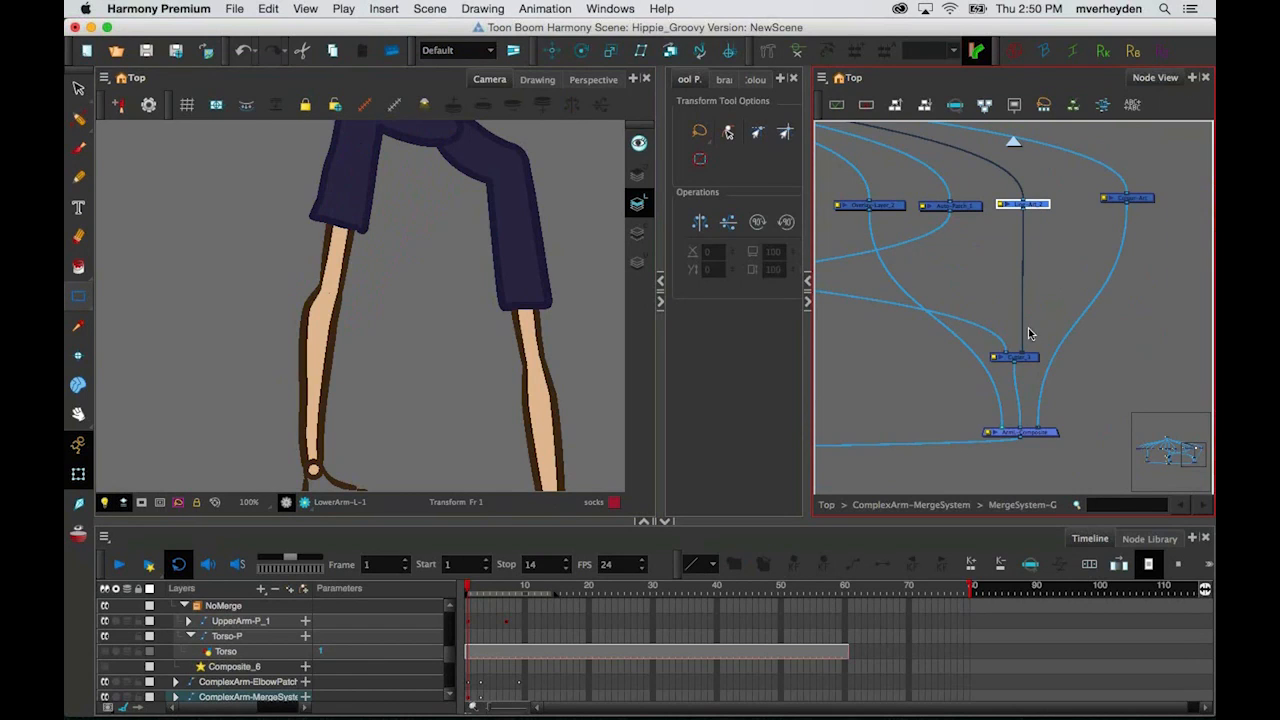
click(972, 207)
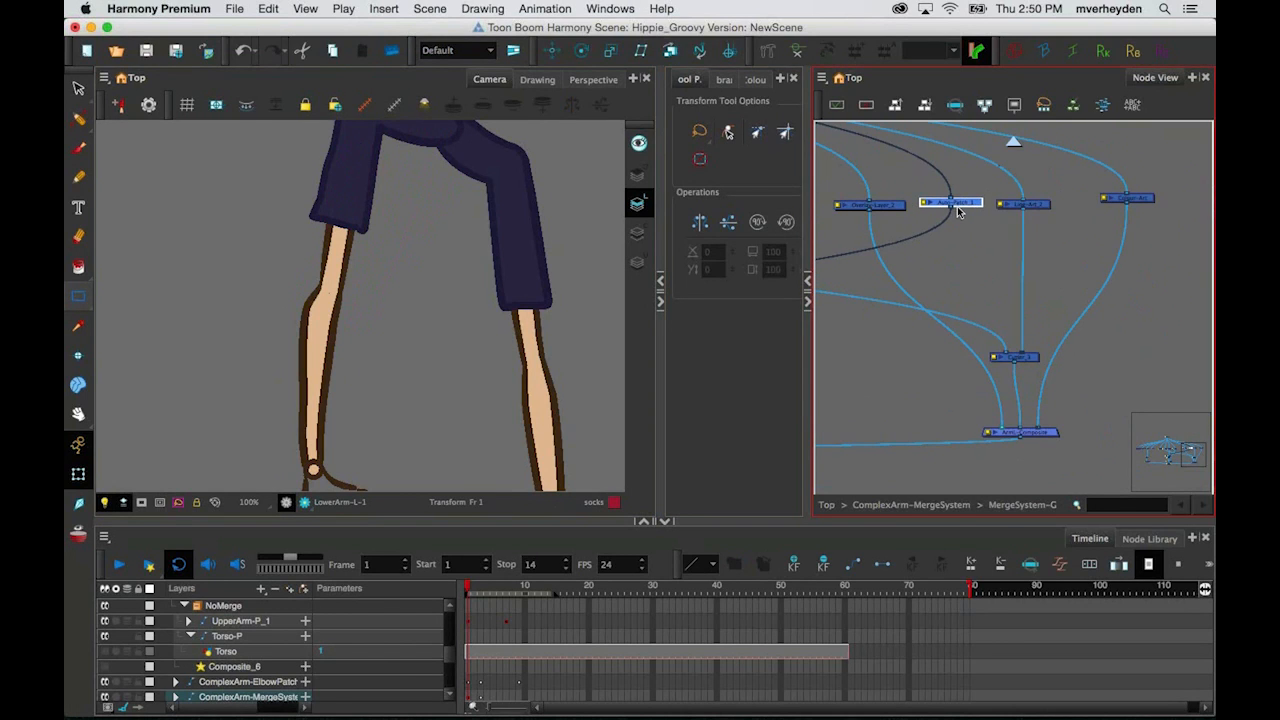
click(978, 249)
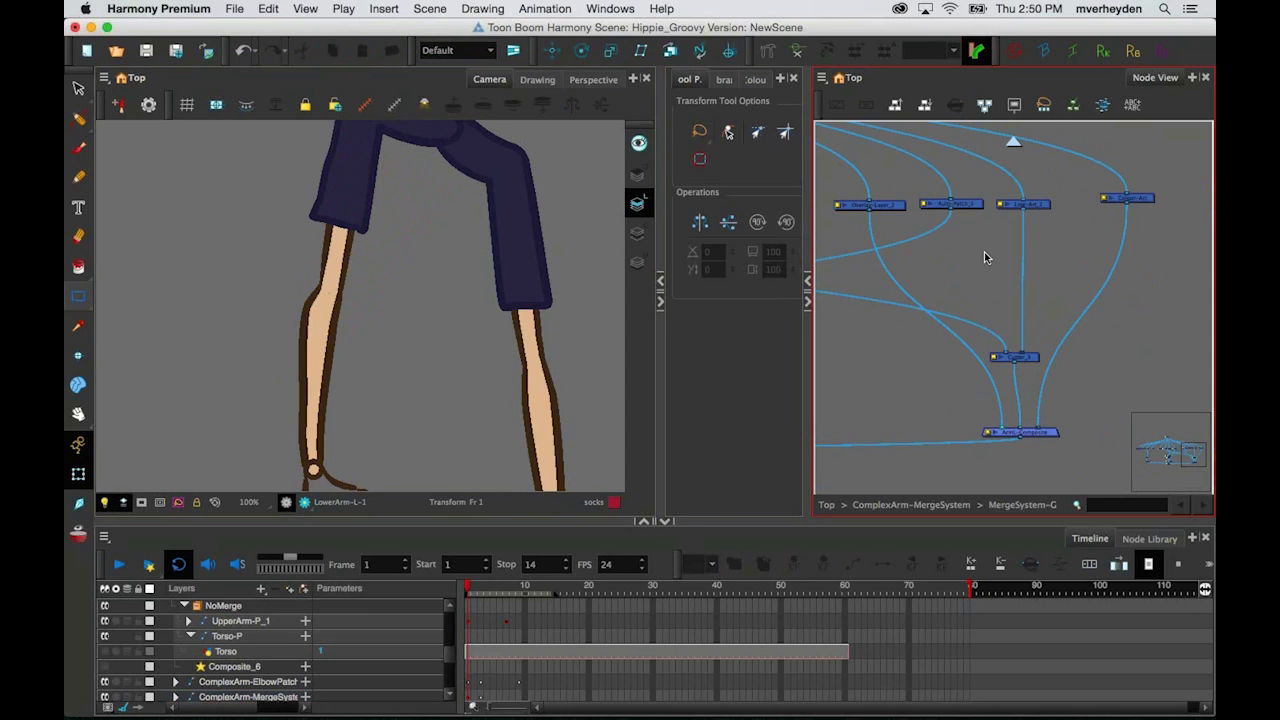
scroll(985, 258, down, 2)
drag(956, 302, 1004, 282)
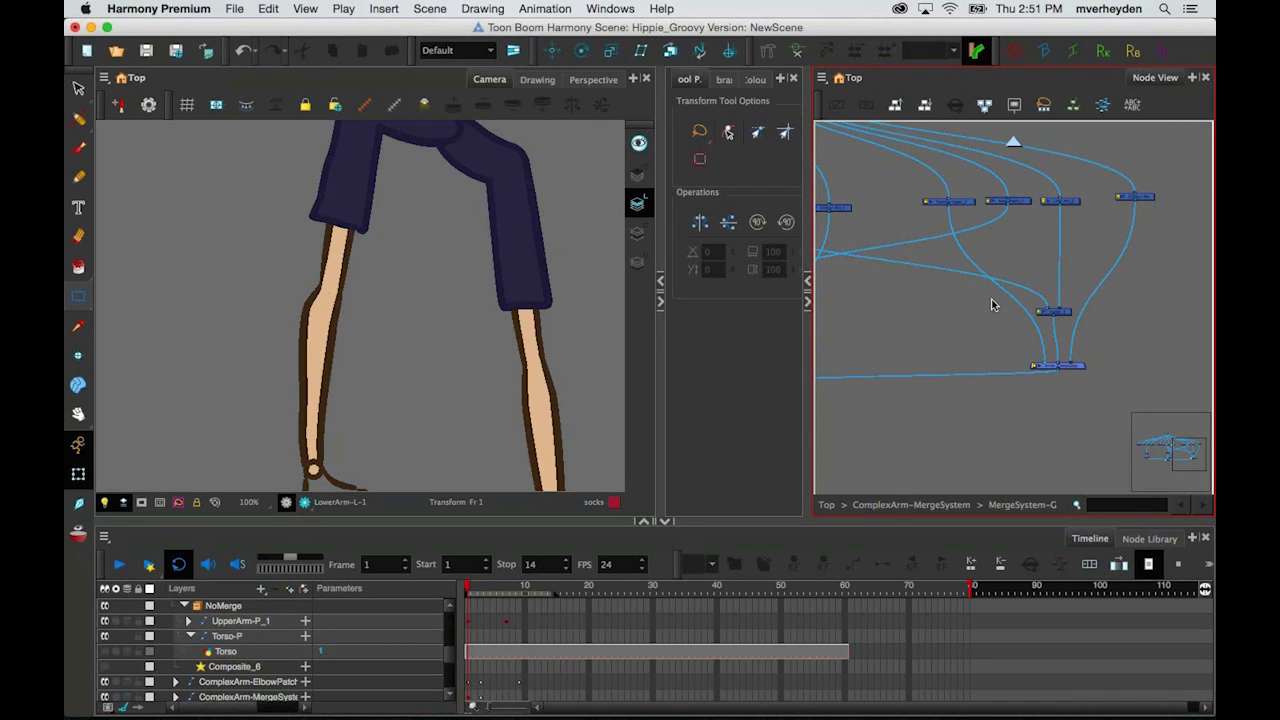
Step: Switch to Chrome, show the Lion Guard video as an example, and return to Harmony
mouse_move(846, 712)
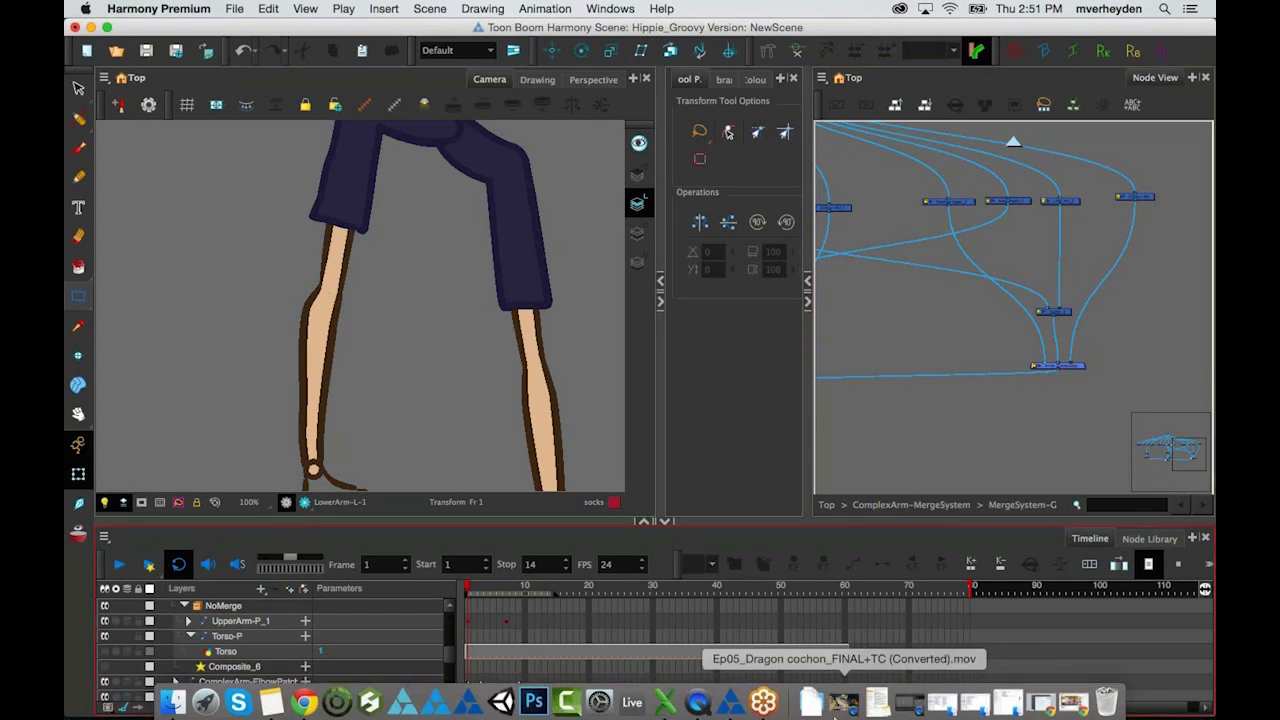
click(1075, 700)
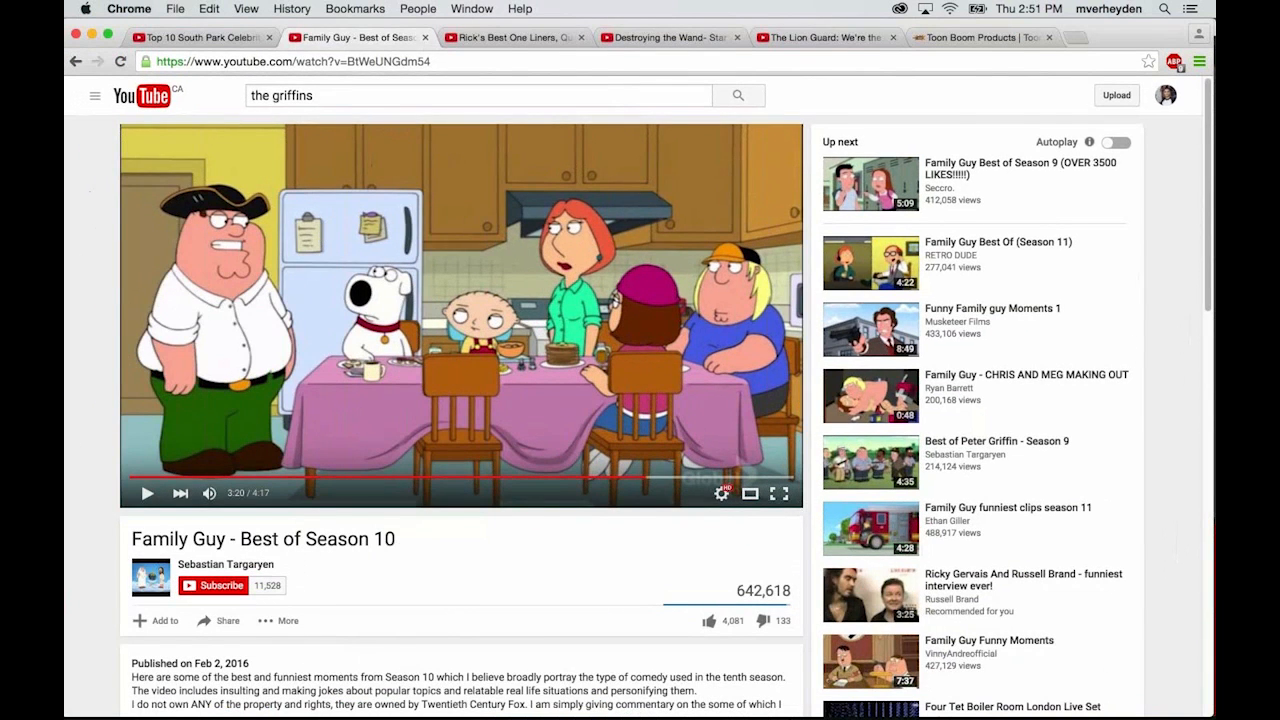
click(805, 37)
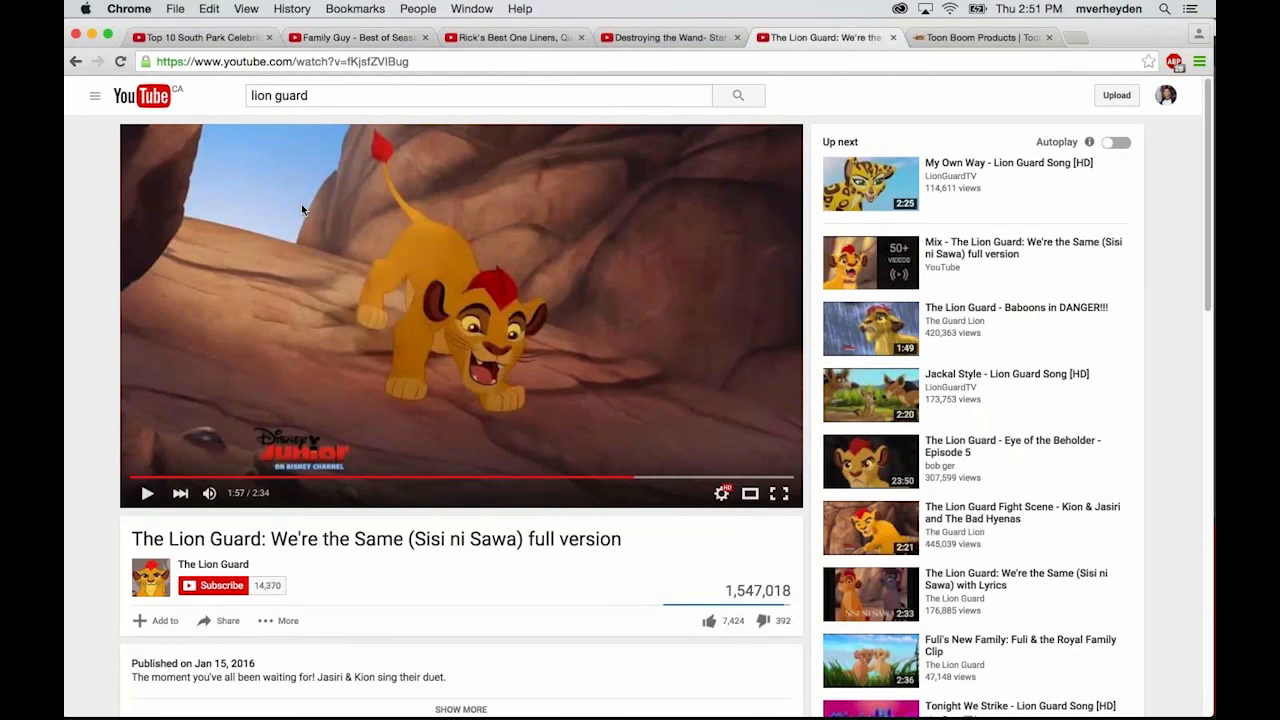
click(91, 36)
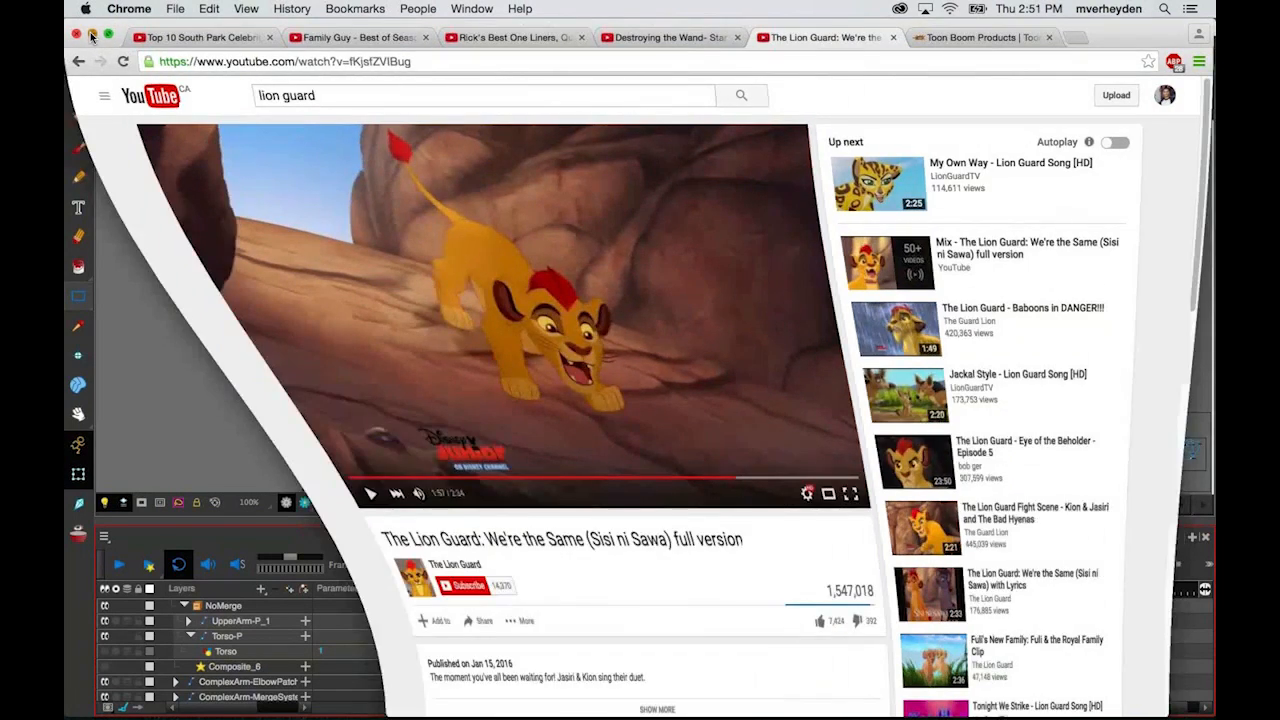
Step: Select the left arm's sleeve and extend the selection to its whole parent hierarchy, including forearm and hand
click(613, 336)
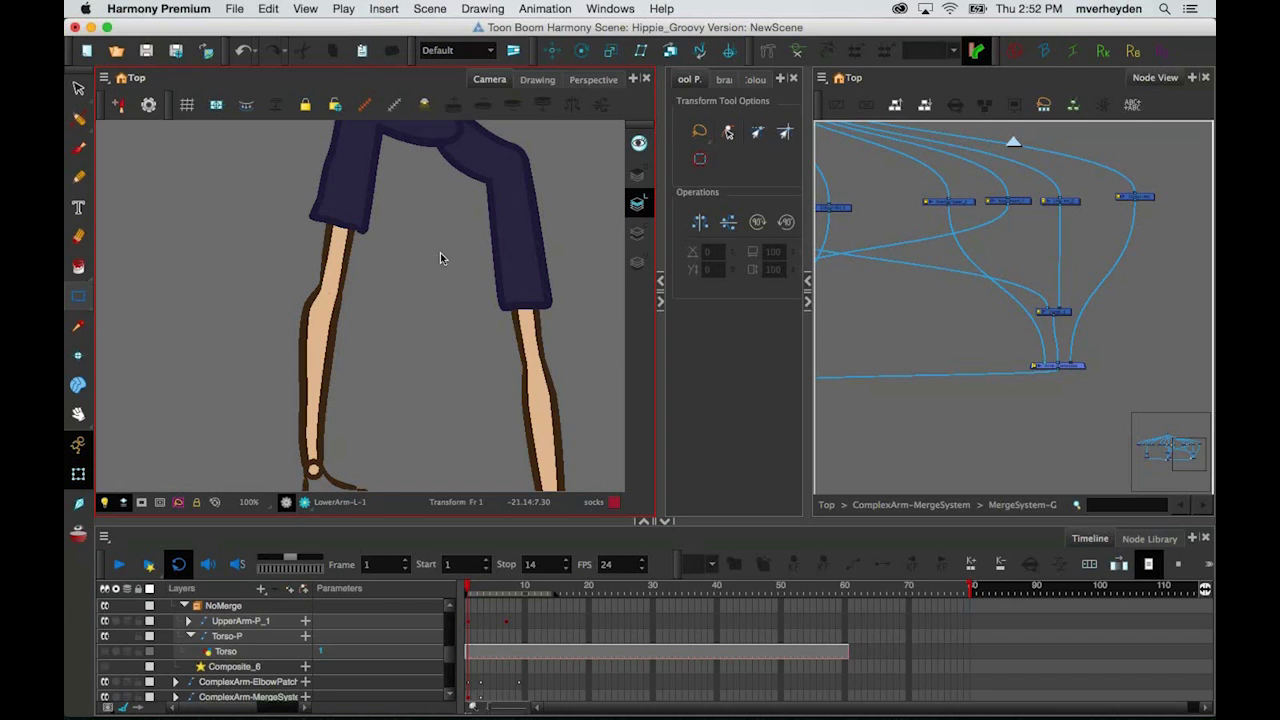
mouse_move(389, 234)
mouse_down()
mouse_move(465, 323)
mouse_move(382, 416)
mouse_move(366, 387)
mouse_move(434, 440)
mouse_up()
drag(380, 263, 402, 405)
scroll(363, 226, down, 4)
click(360, 212)
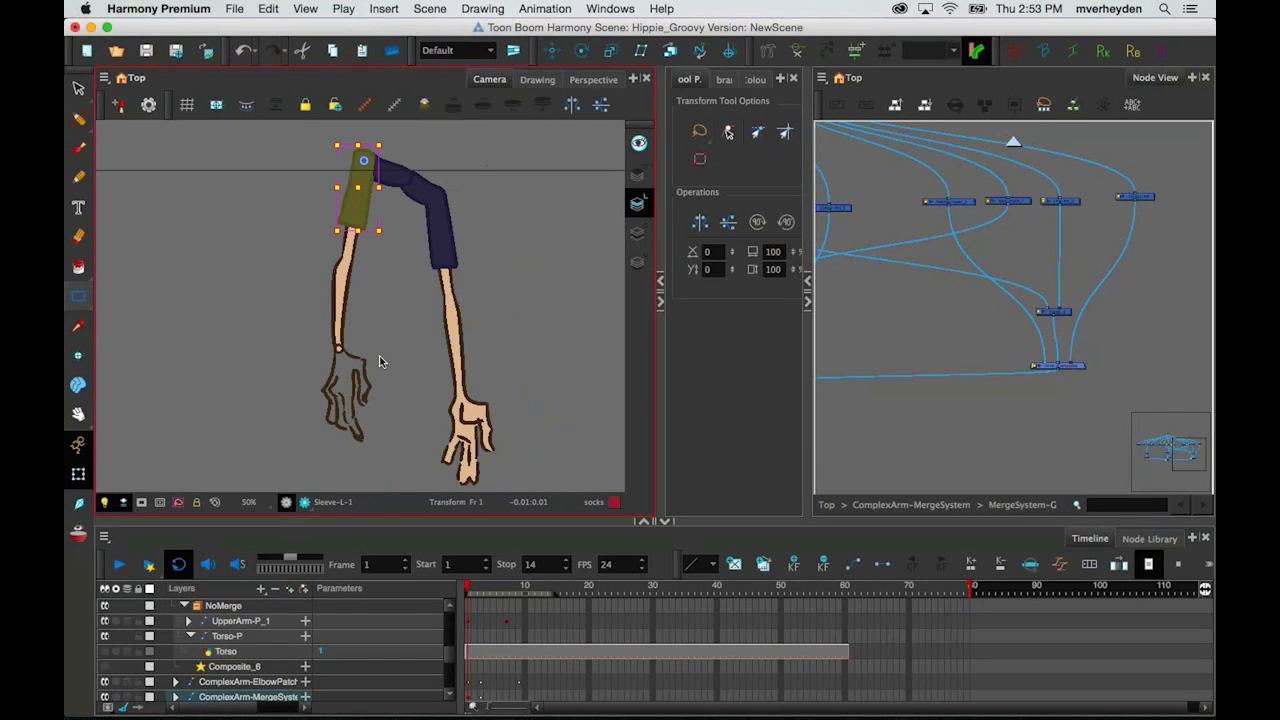
key(b)
key(b)
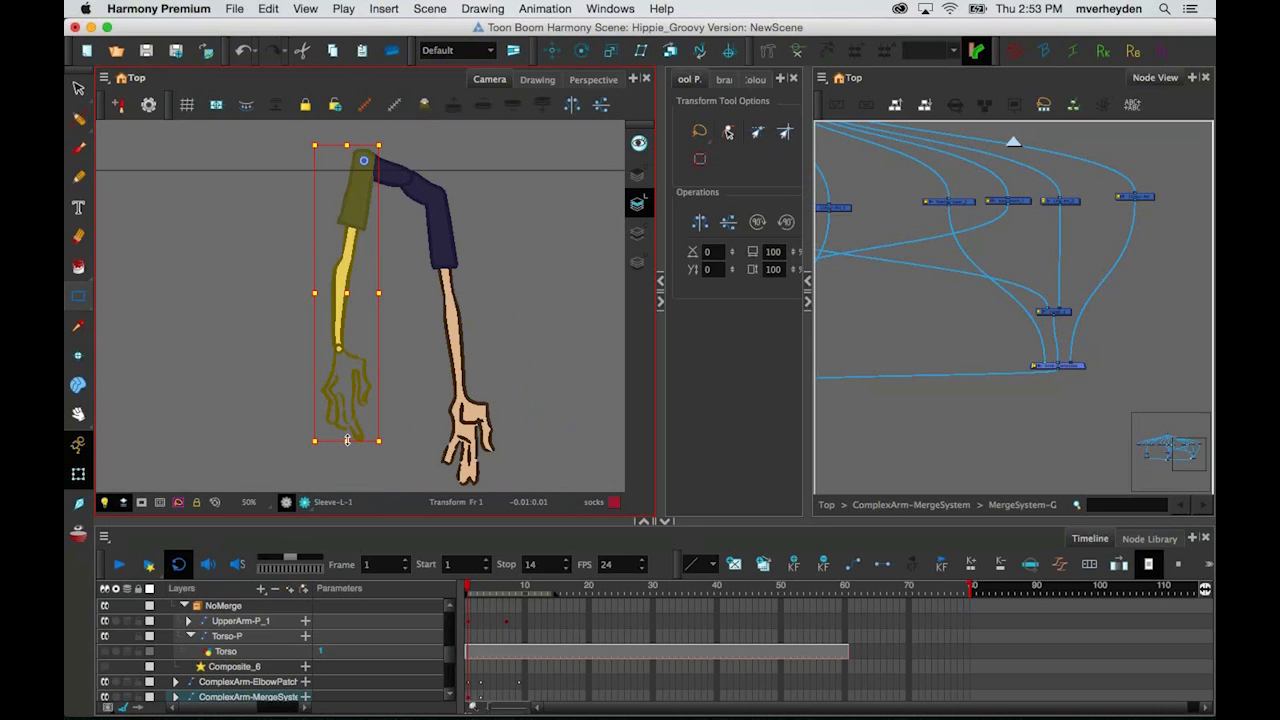
drag(345, 447, 361, 470)
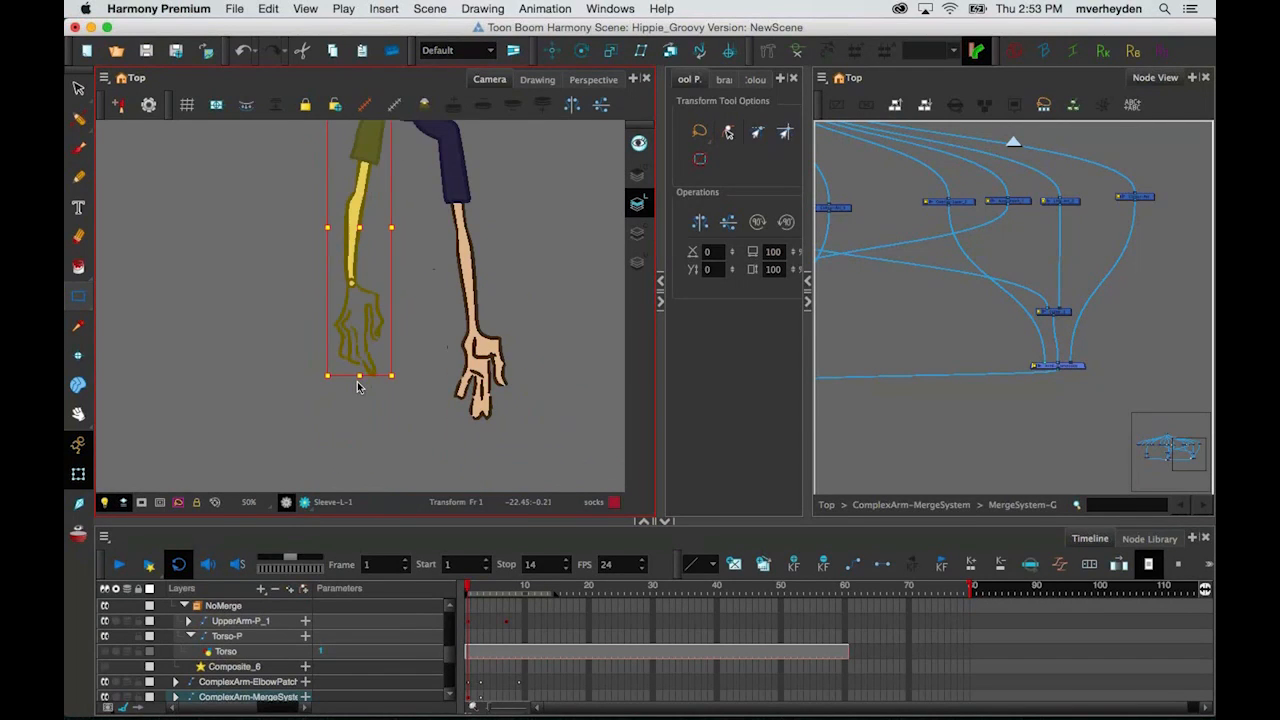
scroll(361, 470, down, 1)
scroll(378, 382, down, 1)
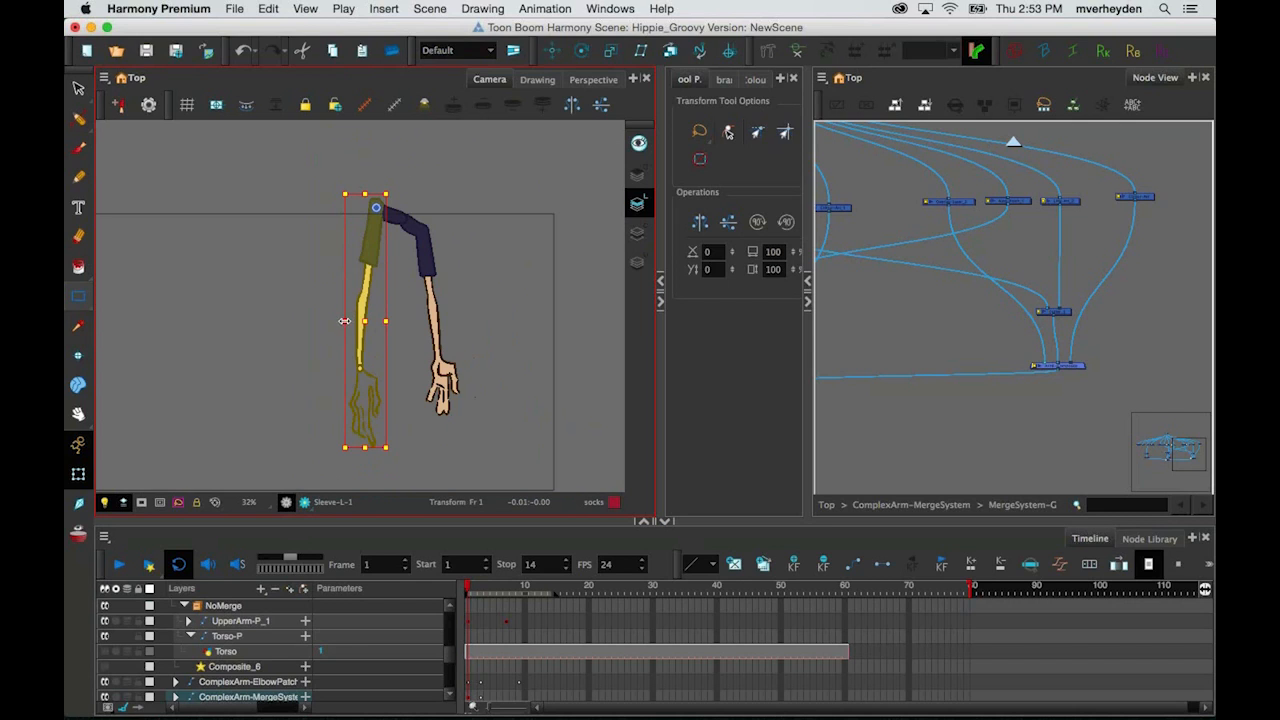
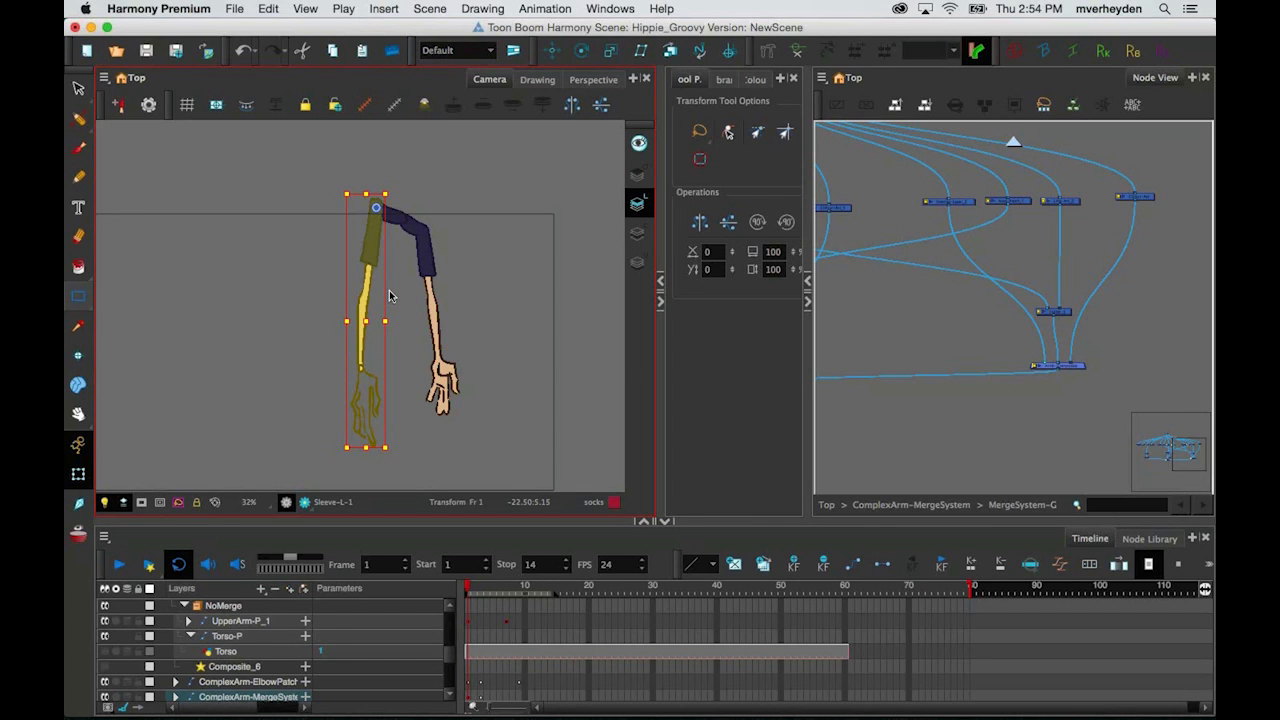
Step: Return to the Top network and disable the composite below the ComplexArm-MergeSystem group
click(826, 504)
scroll(1074, 401, down, 1)
click(1022, 475)
key(d)
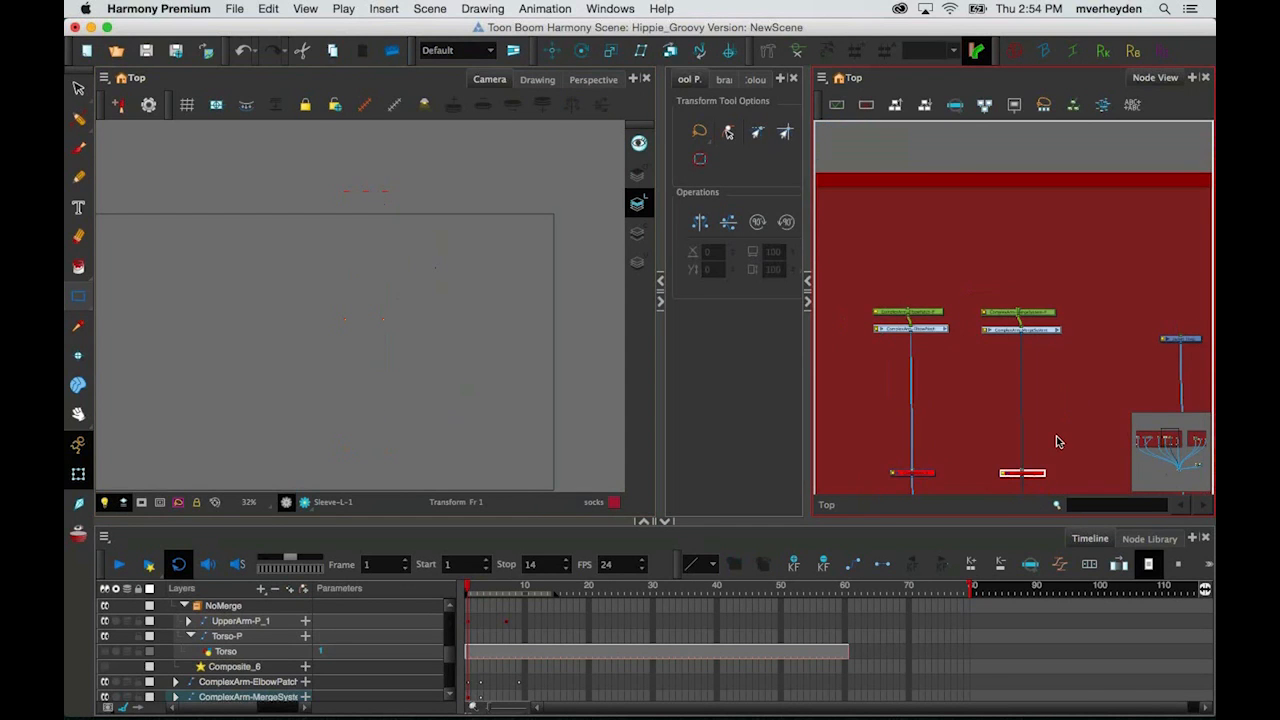
click(1057, 441)
scroll(1059, 446, down, 3)
drag(985, 455, 1026, 314)
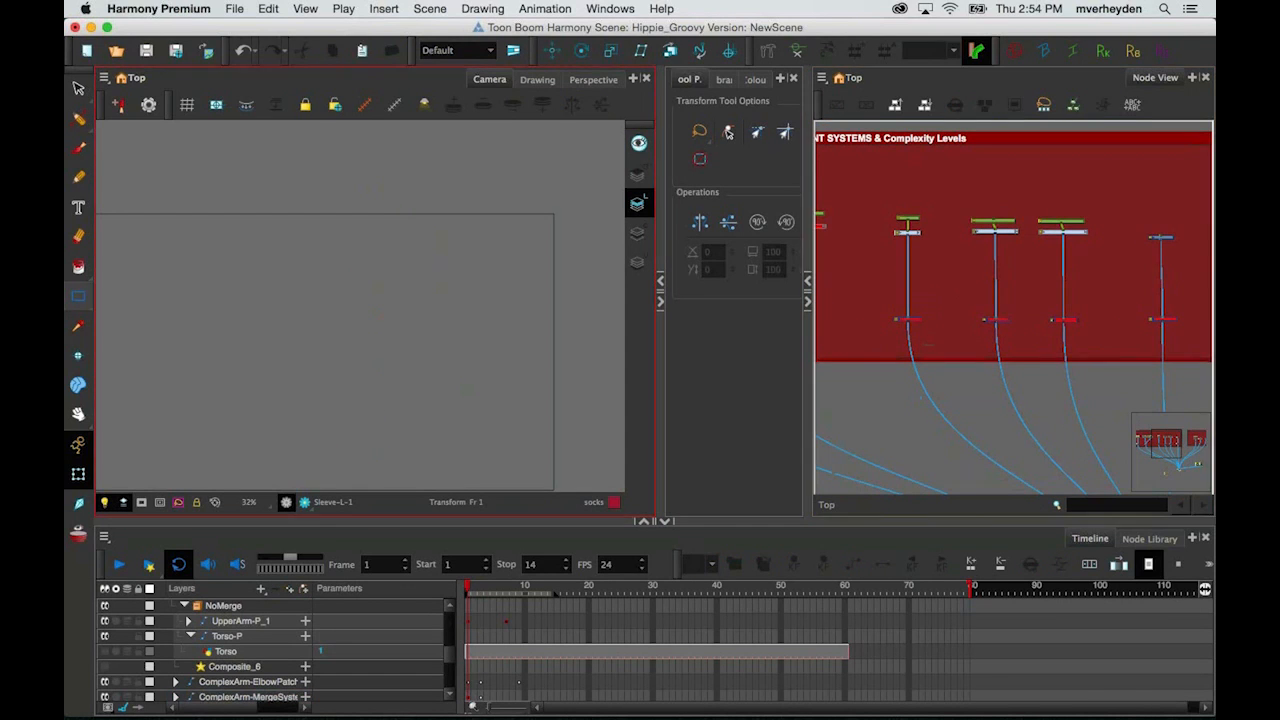
Step: Add a new drawing layer to the scene at the Top level
click(303, 591)
click(702, 441)
scroll(988, 393, down, 2)
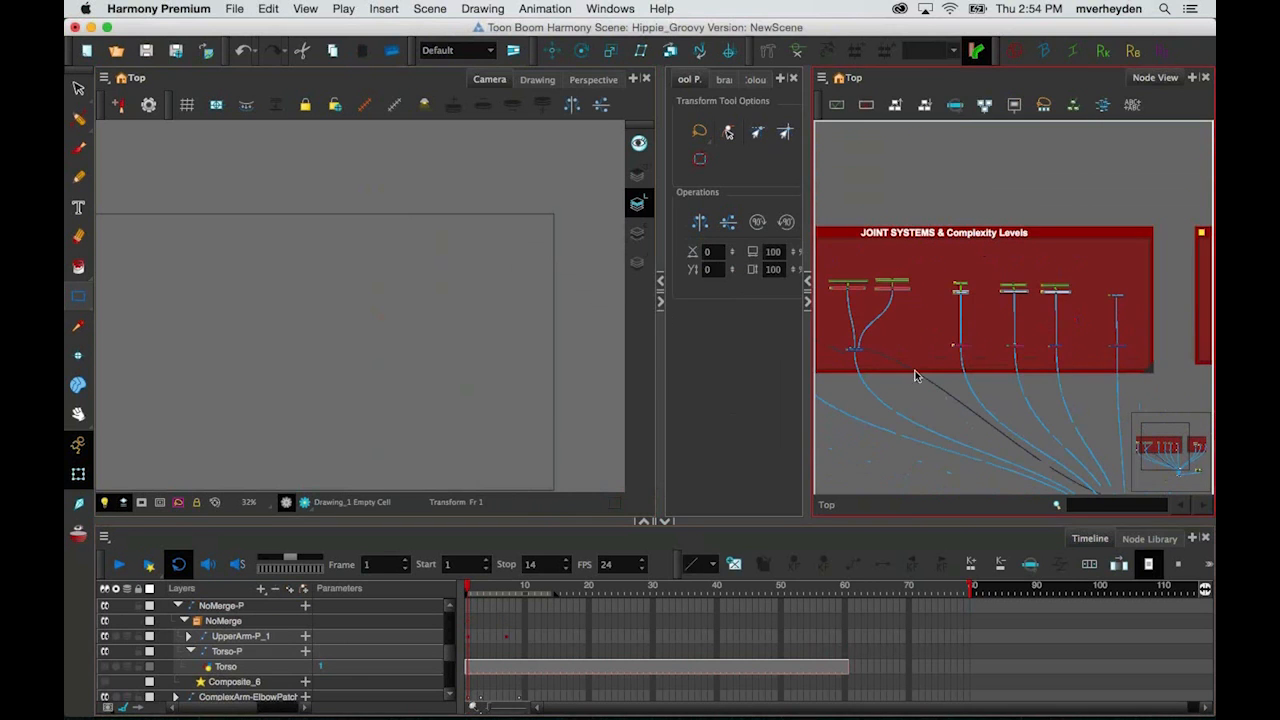
Step: Draw a rough circle with the Brush on frame 1 of the new drawing layer
click(80, 150)
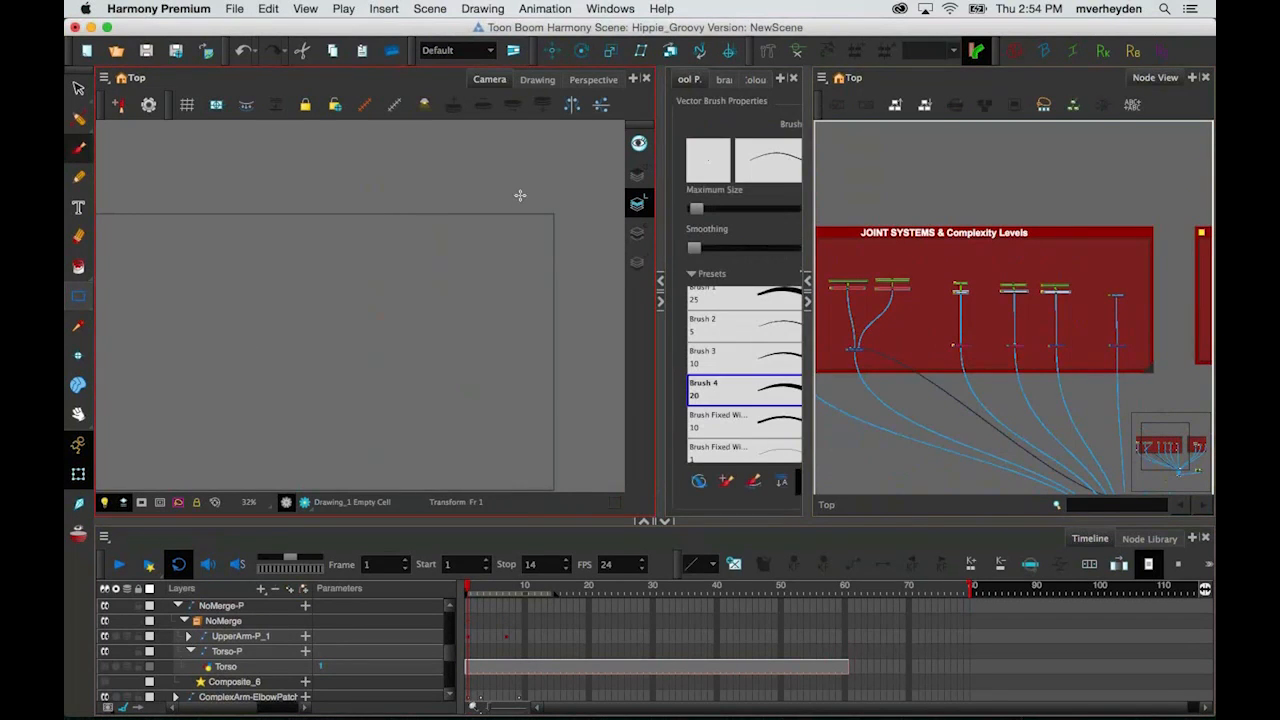
click(725, 80)
mouse_move(311, 283)
mouse_down()
mouse_move(370, 265)
mouse_move(324, 245)
mouse_up()
key(2)
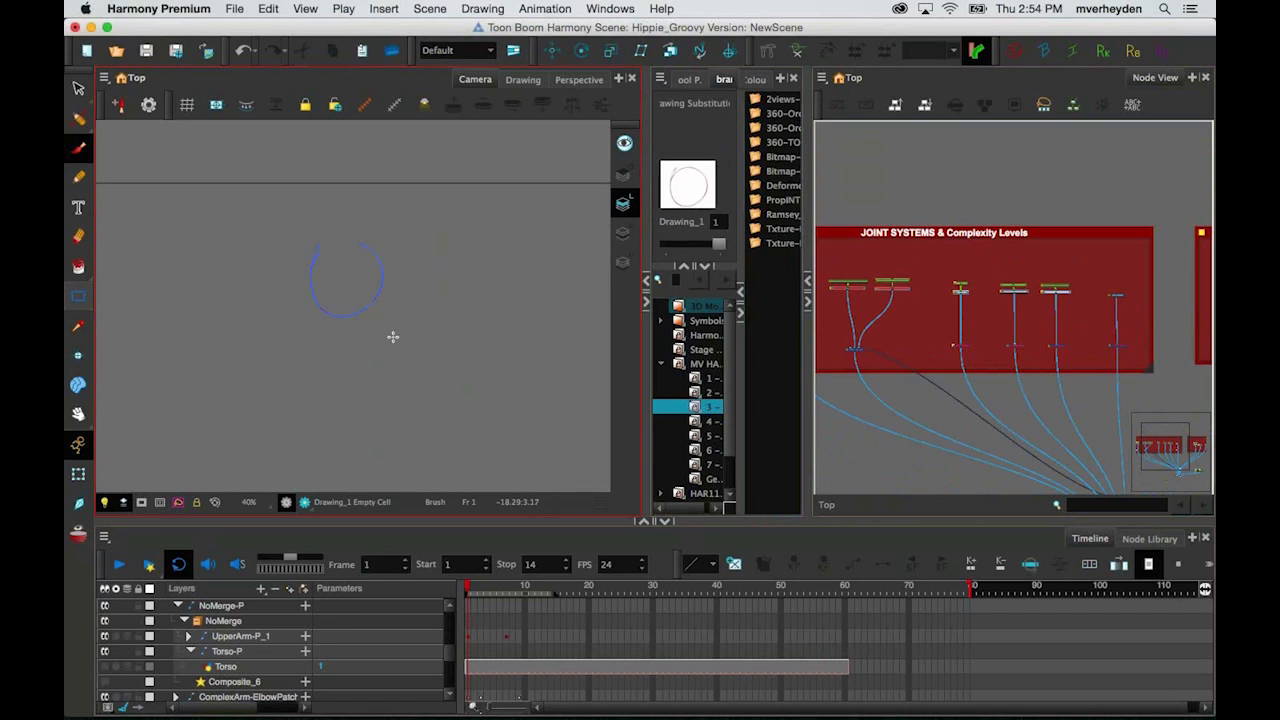
scroll(380, 290, up, 2)
drag(374, 283, 425, 306)
key(o)
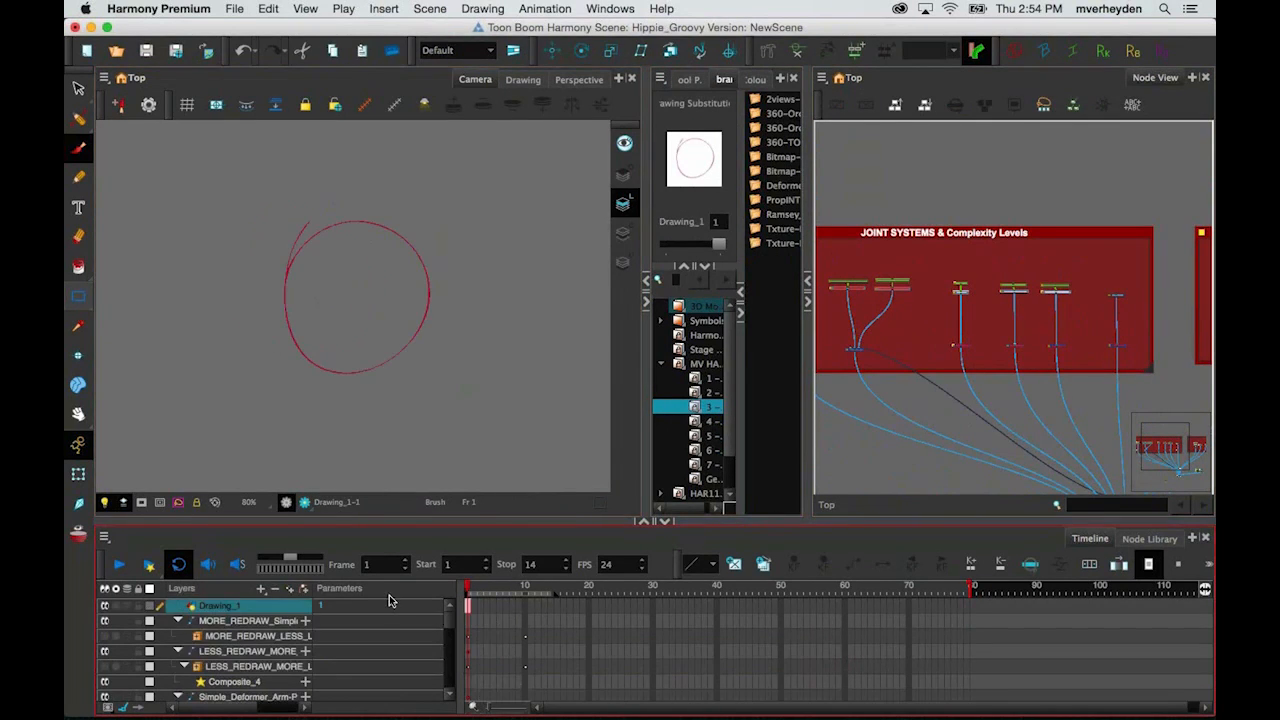
Step: Extend the exposure of the circle drawing to frame 5
click(474, 607)
click(468, 606)
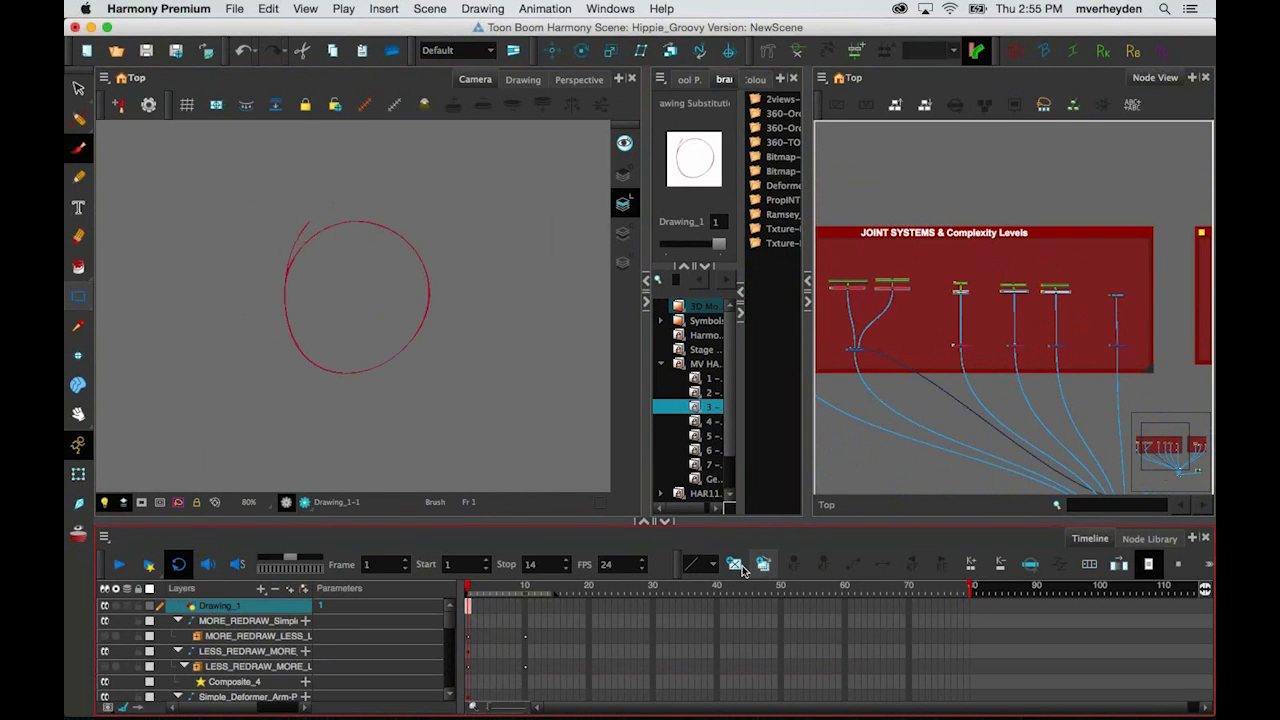
click(493, 608)
key(F5)
click(474, 608)
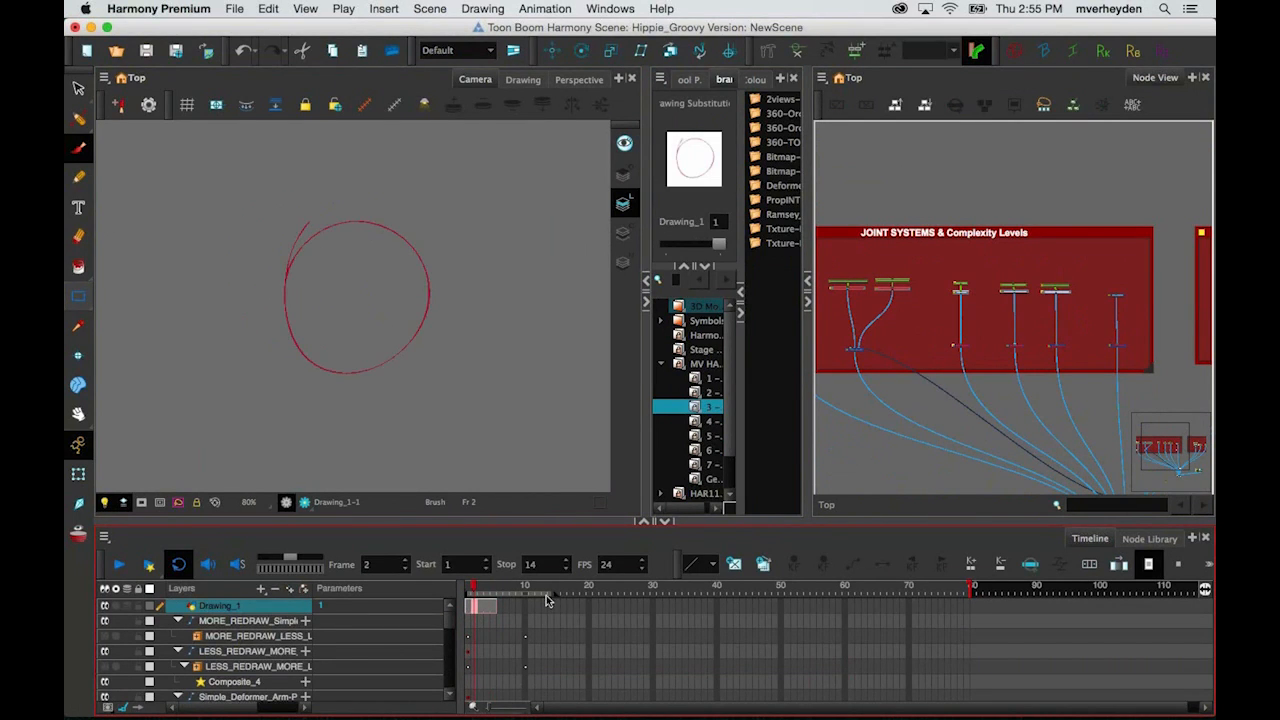
Step: Duplicate the circle drawing at frame 2 and draw an arched line across the circle's upper part
click(470, 607)
click(478, 609)
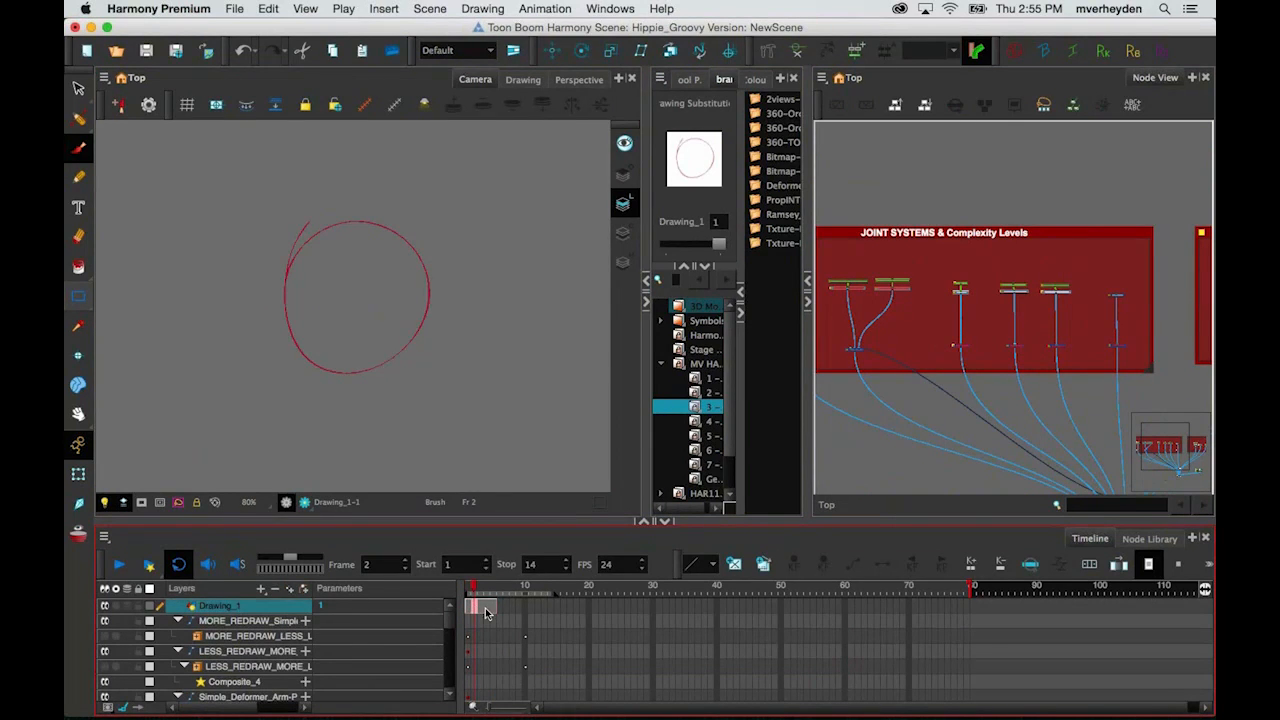
click(762, 564)
scroll(300, 286, up, 2)
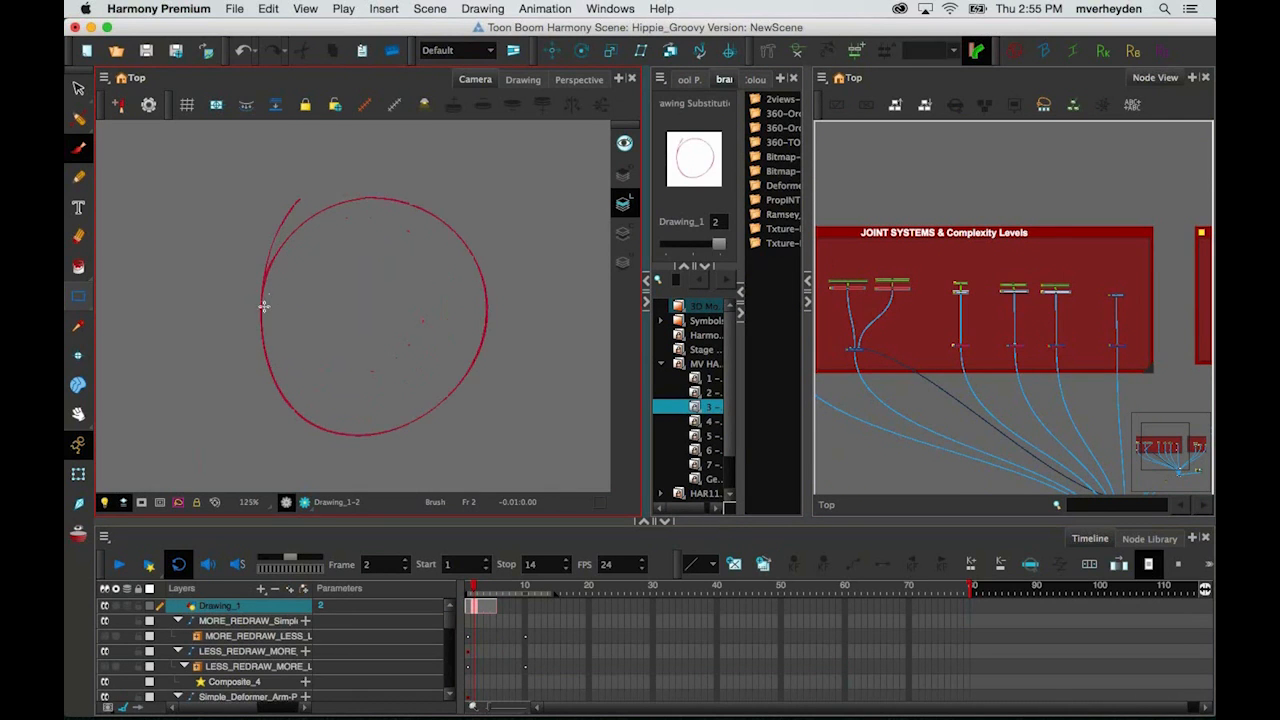
mouse_move(257, 316)
mouse_down()
mouse_move(328, 247)
mouse_move(373, 231)
mouse_move(482, 233)
mouse_up()
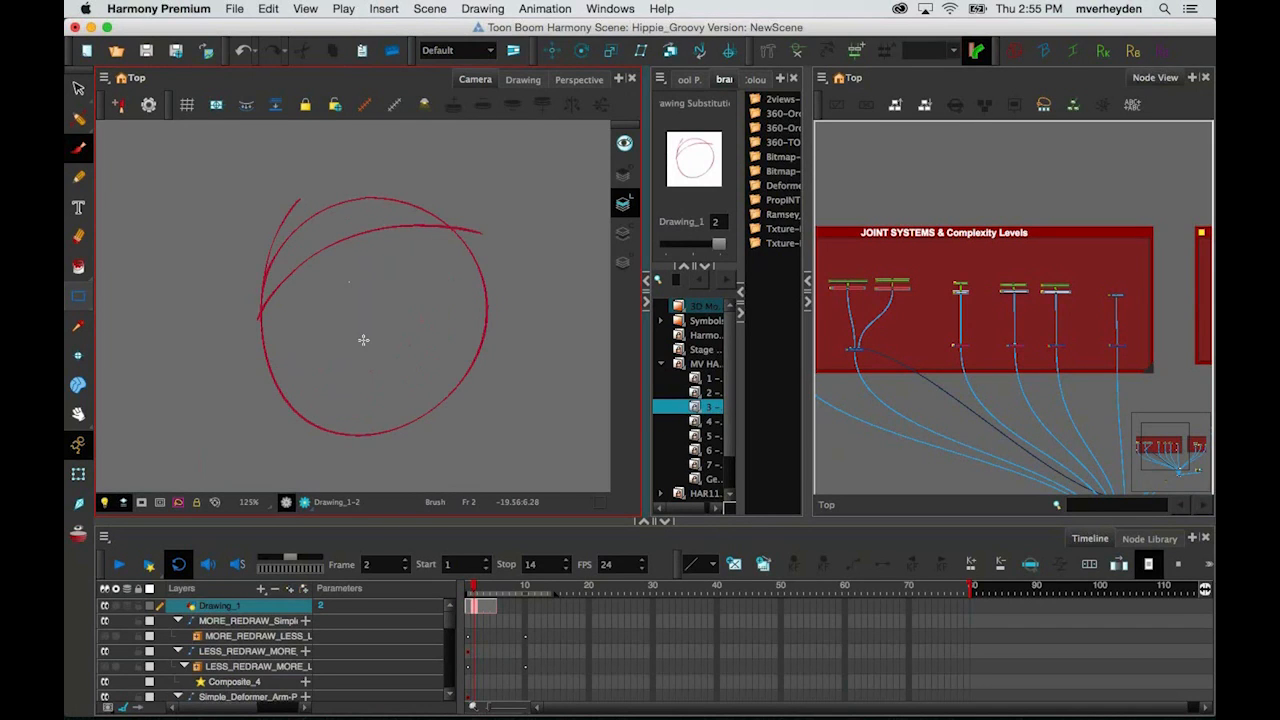
drag(432, 261, 388, 245)
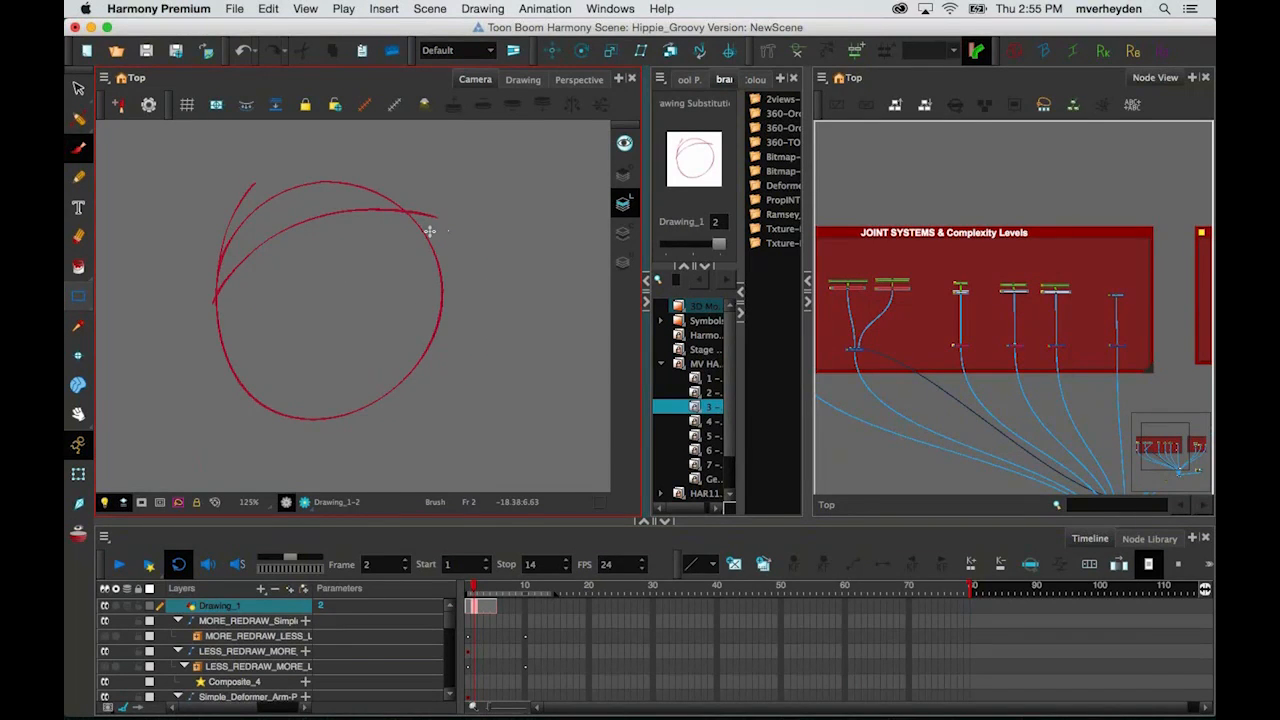
Step: Duplicate the drawing at frame 3 and delete the arched upper line from the copy
click(480, 590)
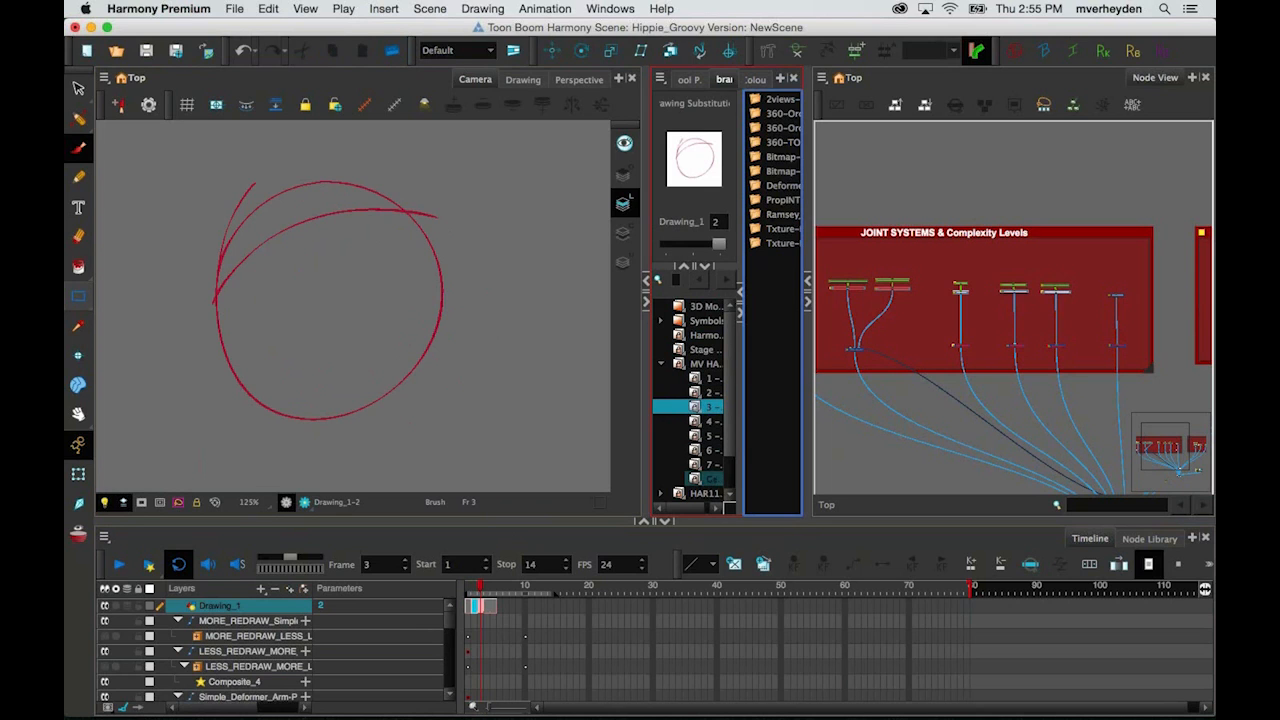
click(765, 565)
click(78, 88)
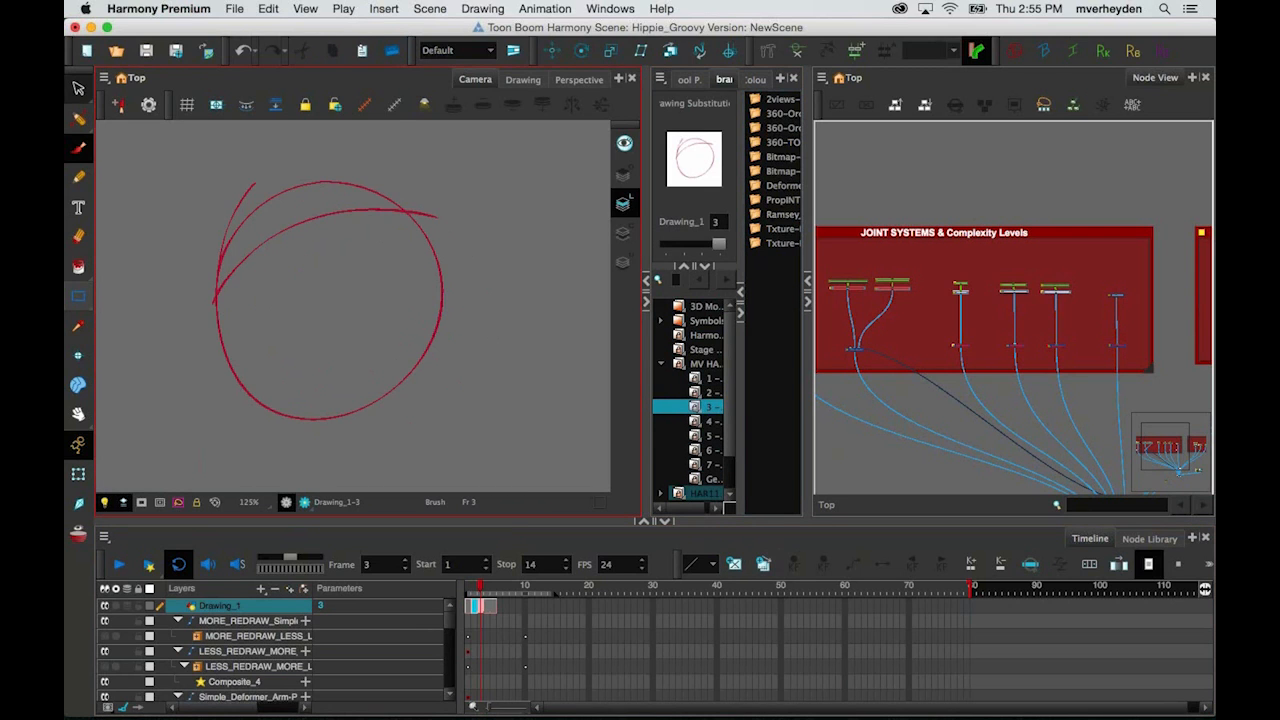
click(330, 213)
key(Delete)
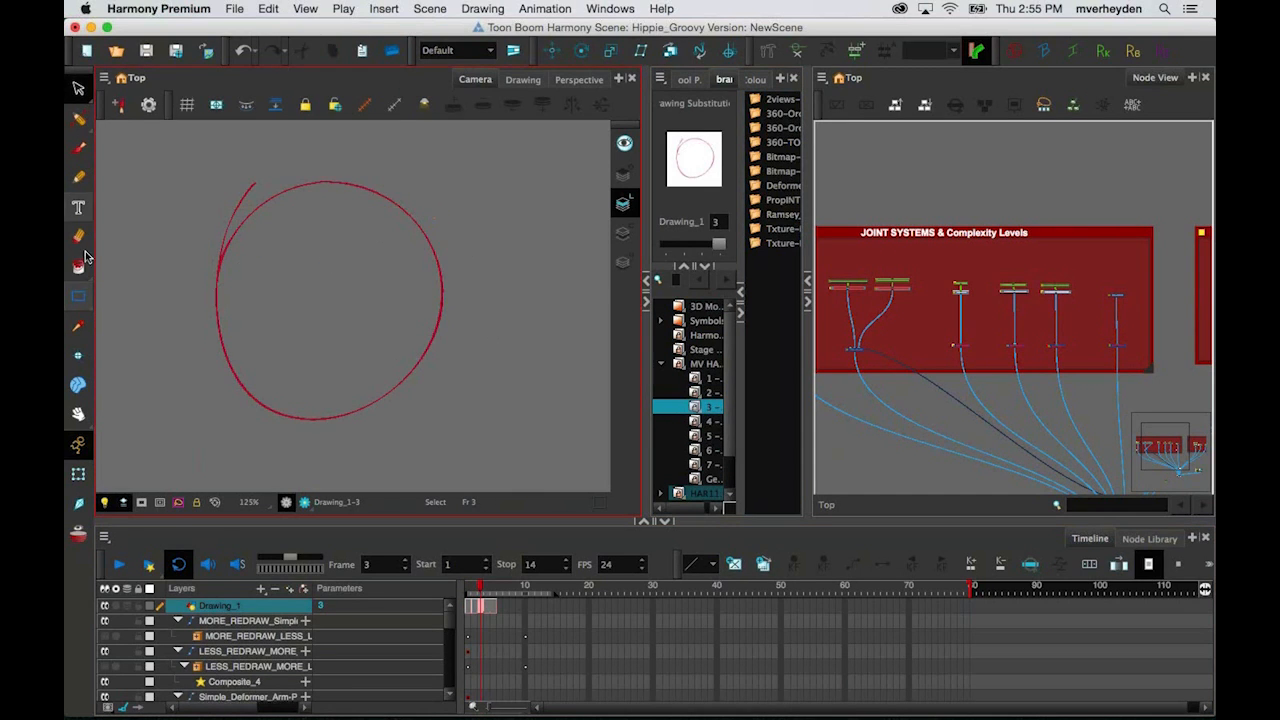
Step: Brush a downward-curved line across the circle's lower half on frame 3, undoing the unwanted attempts
click(78, 177)
drag(213, 326, 471, 306)
key(ctrl+z)
click(78, 148)
drag(218, 338, 490, 306)
key(ctrl+z)
drag(217, 327, 489, 338)
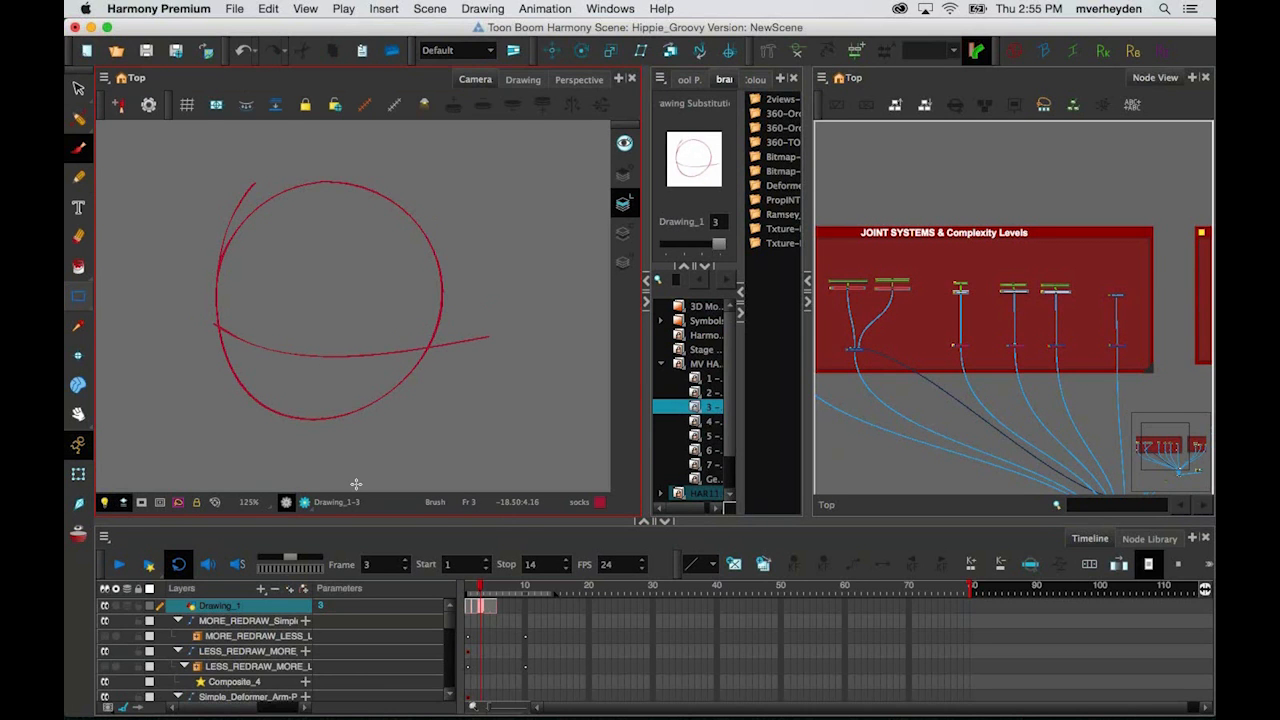
Step: Duplicate the drawing at frame 4, add a second curved line above the lower one, and scribble a filled shape between them
click(486, 611)
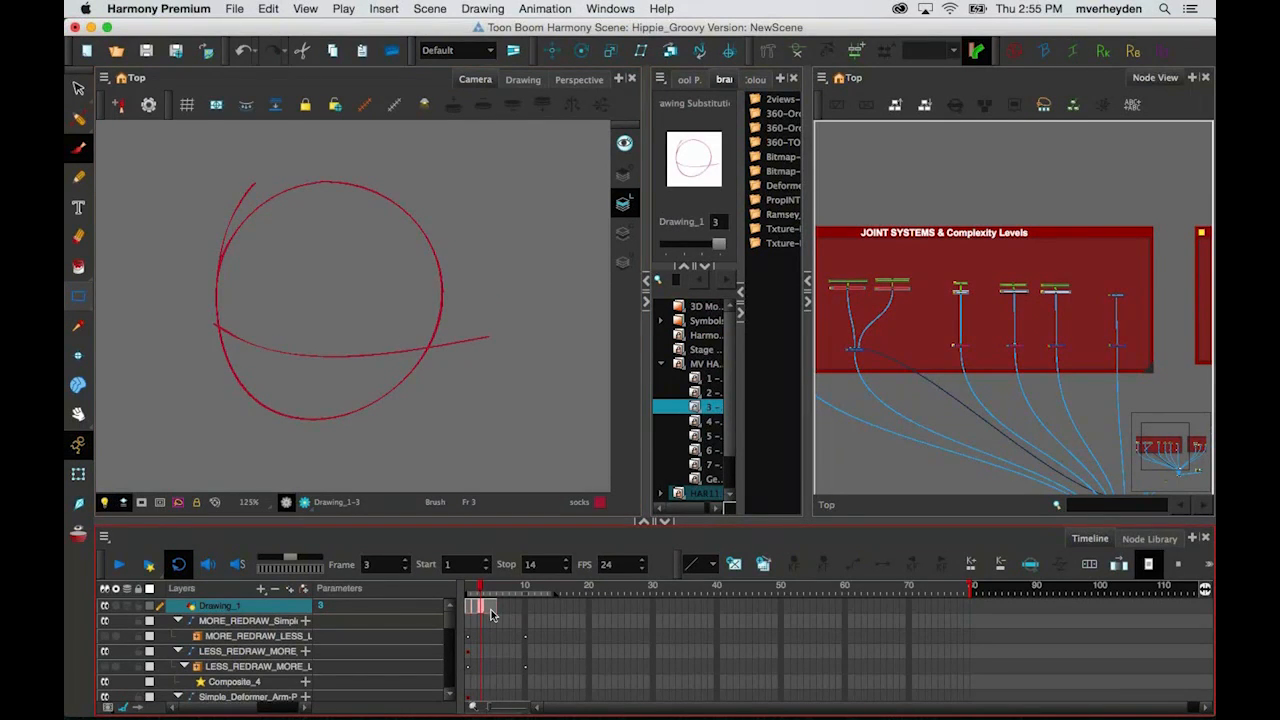
click(486, 590)
click(762, 566)
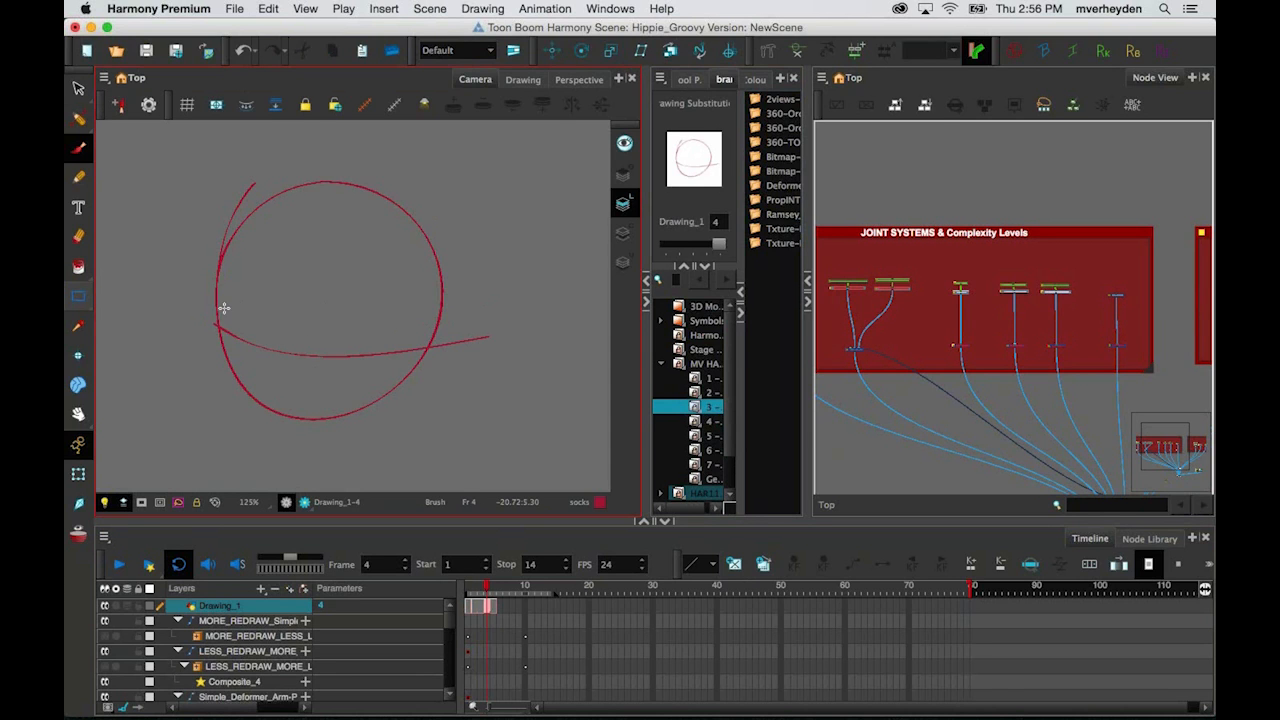
mouse_move(207, 309)
mouse_down()
mouse_move(455, 300)
mouse_move(362, 319)
mouse_move(494, 294)
mouse_up()
key(super+z)
mouse_move(304, 322)
mouse_down()
mouse_move(345, 322)
mouse_move(309, 314)
mouse_move(327, 324)
mouse_move(309, 331)
mouse_move(330, 336)
mouse_up()
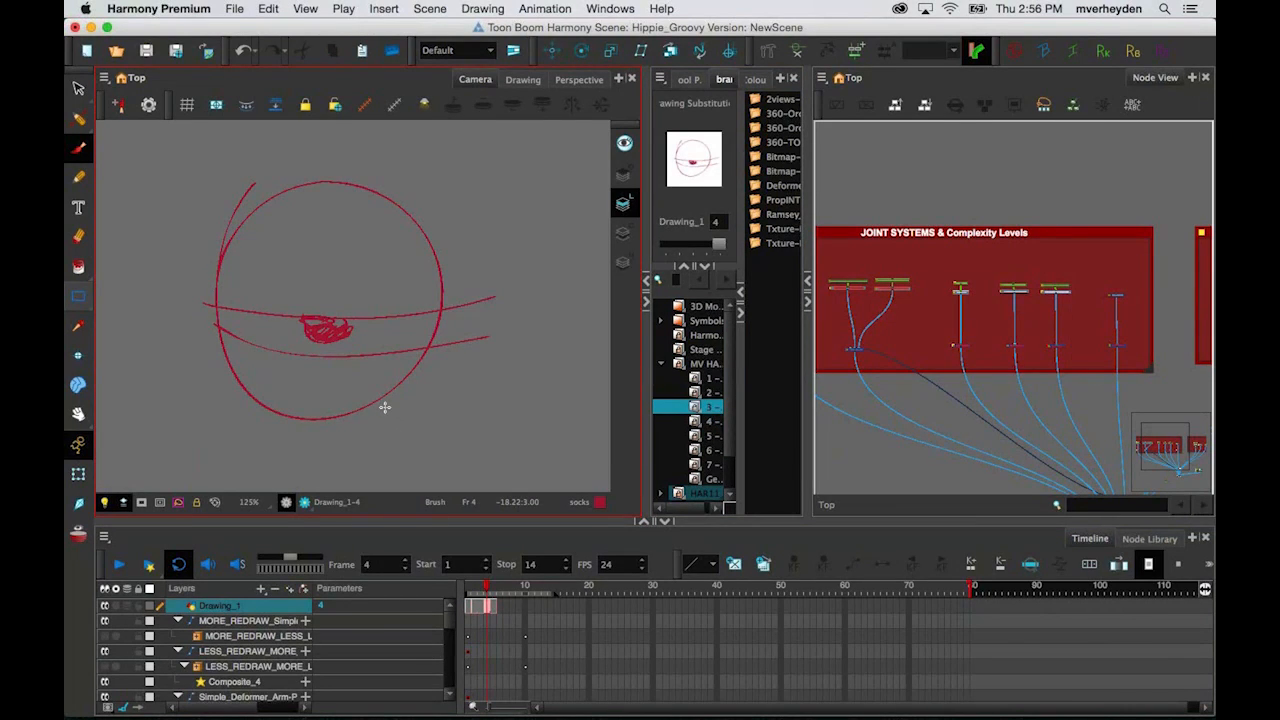
Step: Preview the sketched drawings by stepping through the first four frames and the layer's drawing substitutions
click(481, 607)
key(comma)
key(comma)
key(period)
key(period)
key(comma)
key(period)
key(comma)
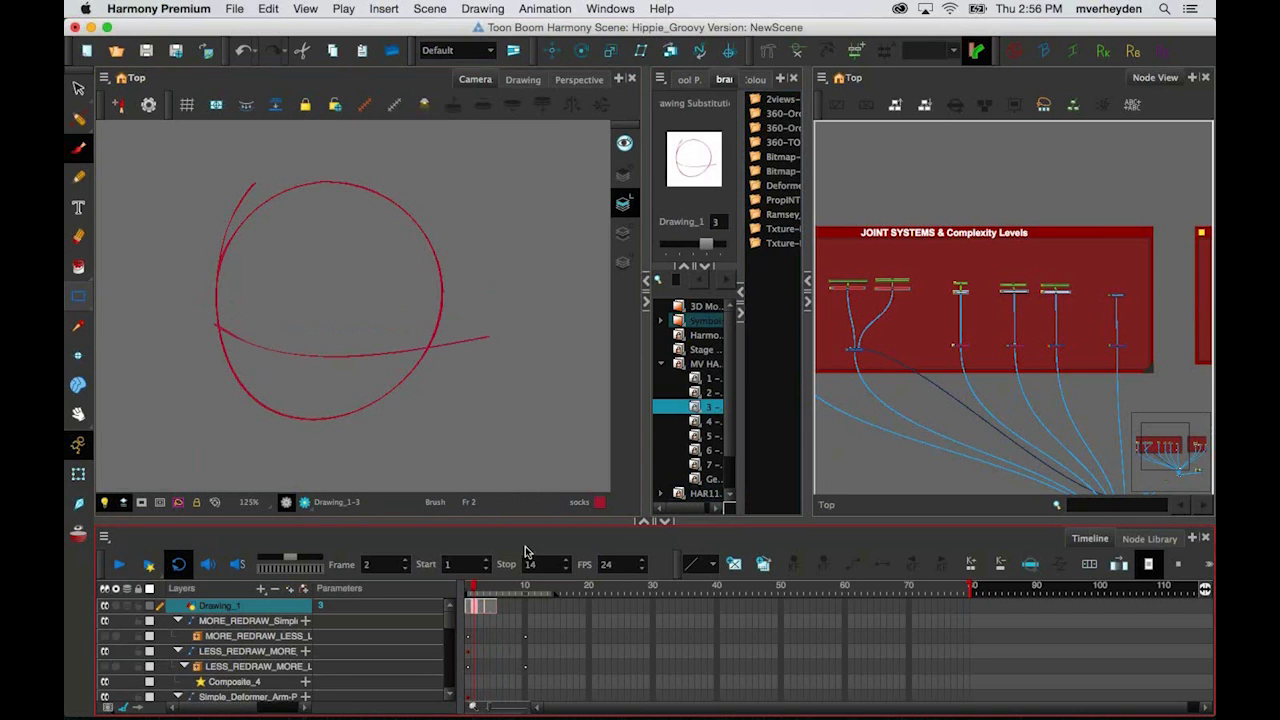
drag(706, 245, 694, 250)
mouse_move(470, 587)
mouse_down()
mouse_move(500, 592)
mouse_move(470, 597)
mouse_move(489, 600)
mouse_move(487, 625)
mouse_move(481, 598)
mouse_move(467, 597)
mouse_move(482, 597)
mouse_up()
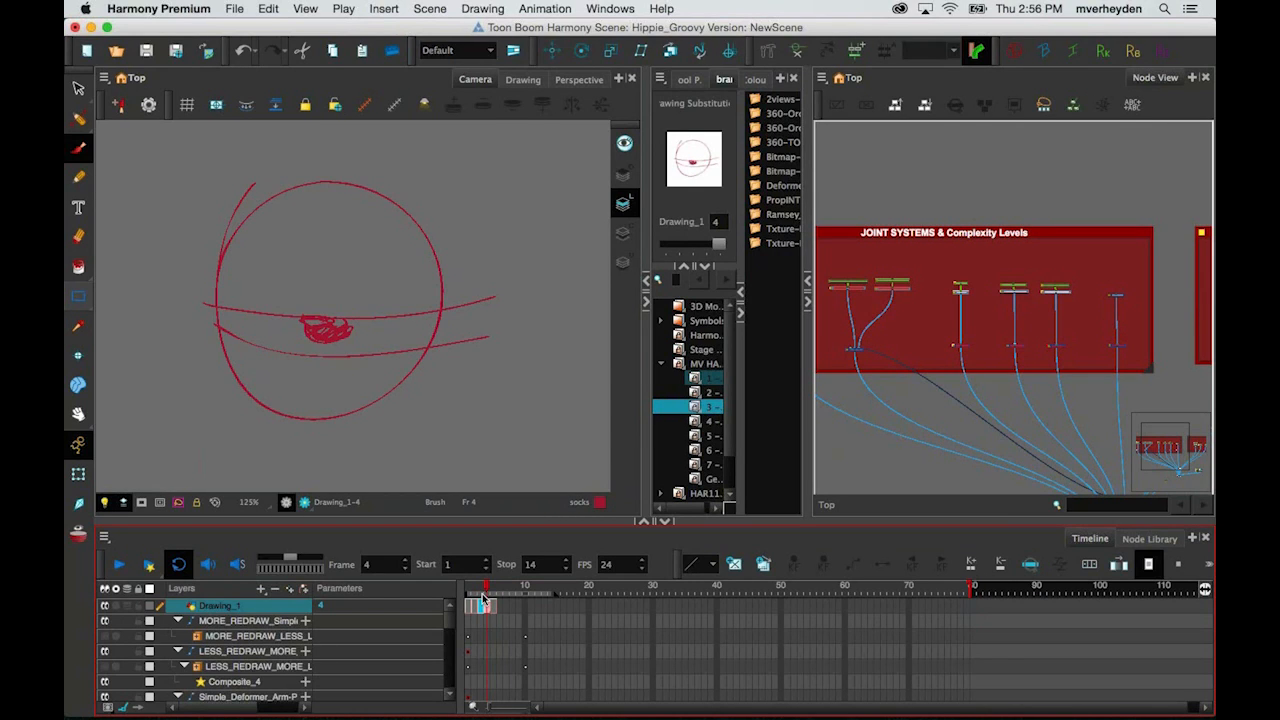
Step: Delete the sketched Drawing_1 layer from the scene
drag(1014, 374, 871, 218)
scroll(1087, 423, up, 3)
key(Delete)
key(Return)
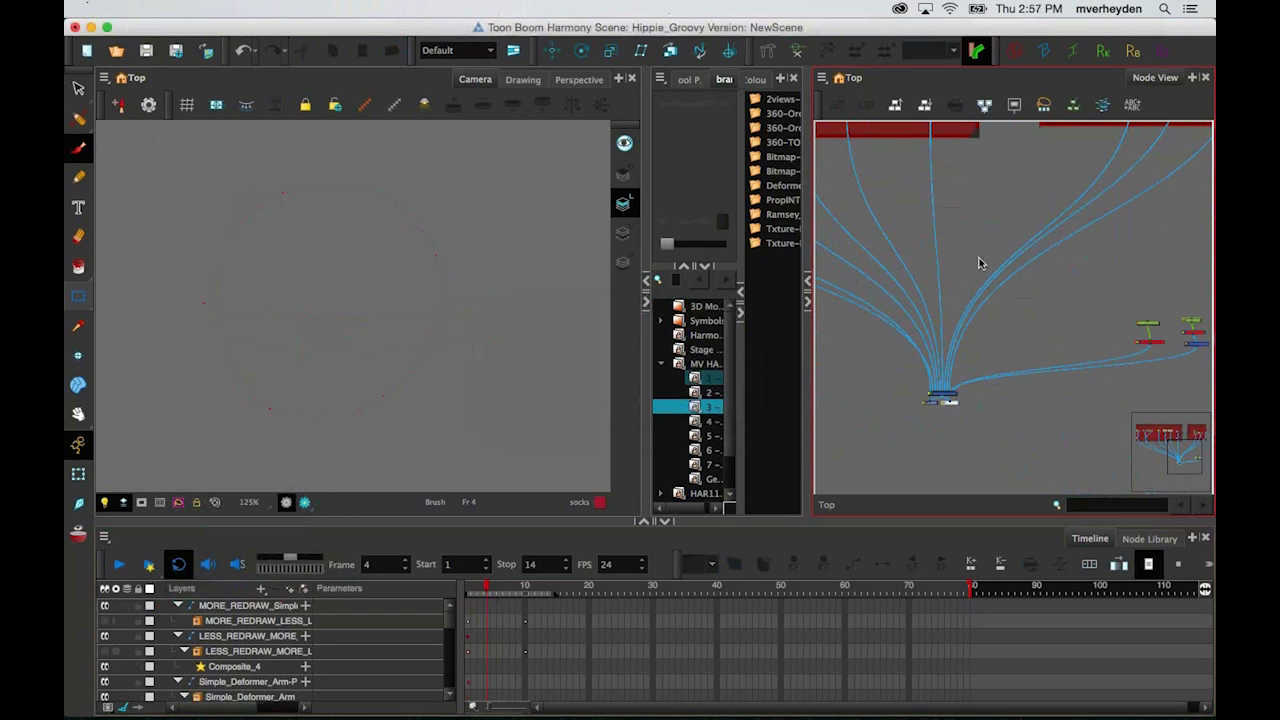
Step: Enable the first character node in the ANIMATIONS group of the node network
scroll(979, 263, down, 3)
scroll(1022, 299, up, 5)
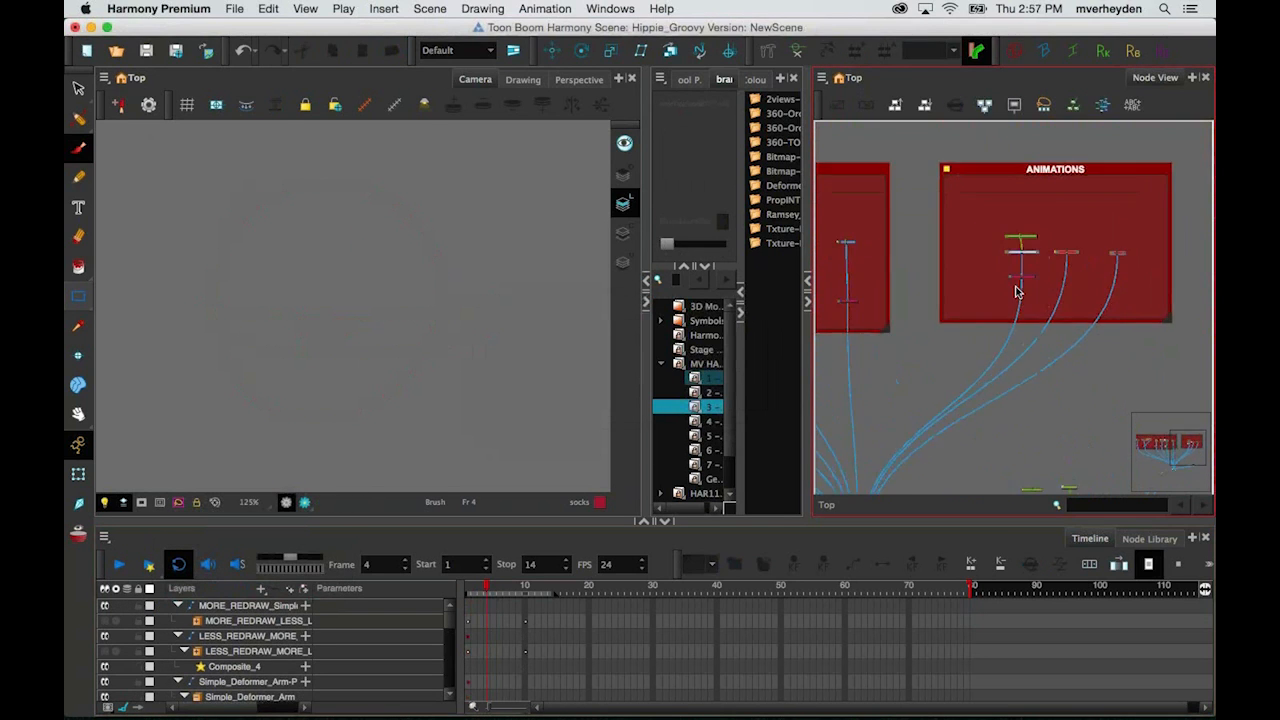
drag(1048, 258, 1010, 306)
key(a)
click(1022, 350)
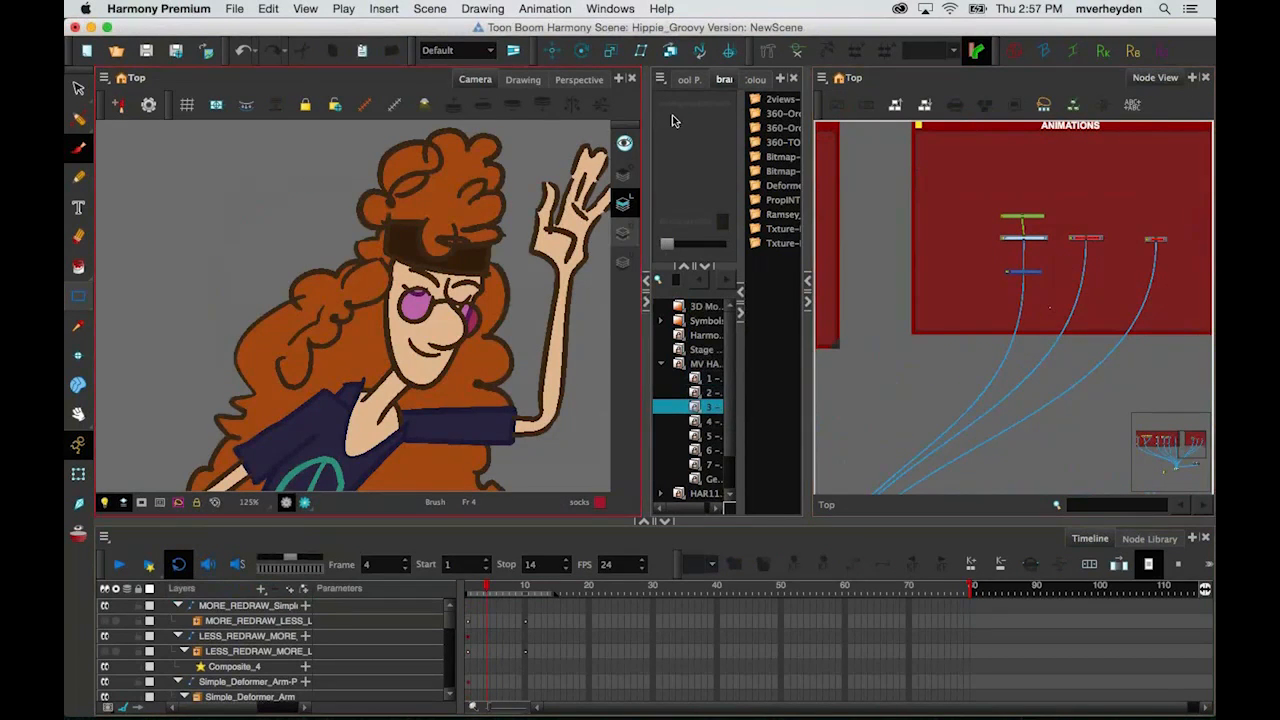
Step: Show the character's colour palette with more room for its swatches, and activate the Transform tool
click(757, 80)
drag(646, 226, 523, 228)
click(403, 331)
key(1)
drag(322, 442, 315, 280)
key(1)
key(1)
key(1)
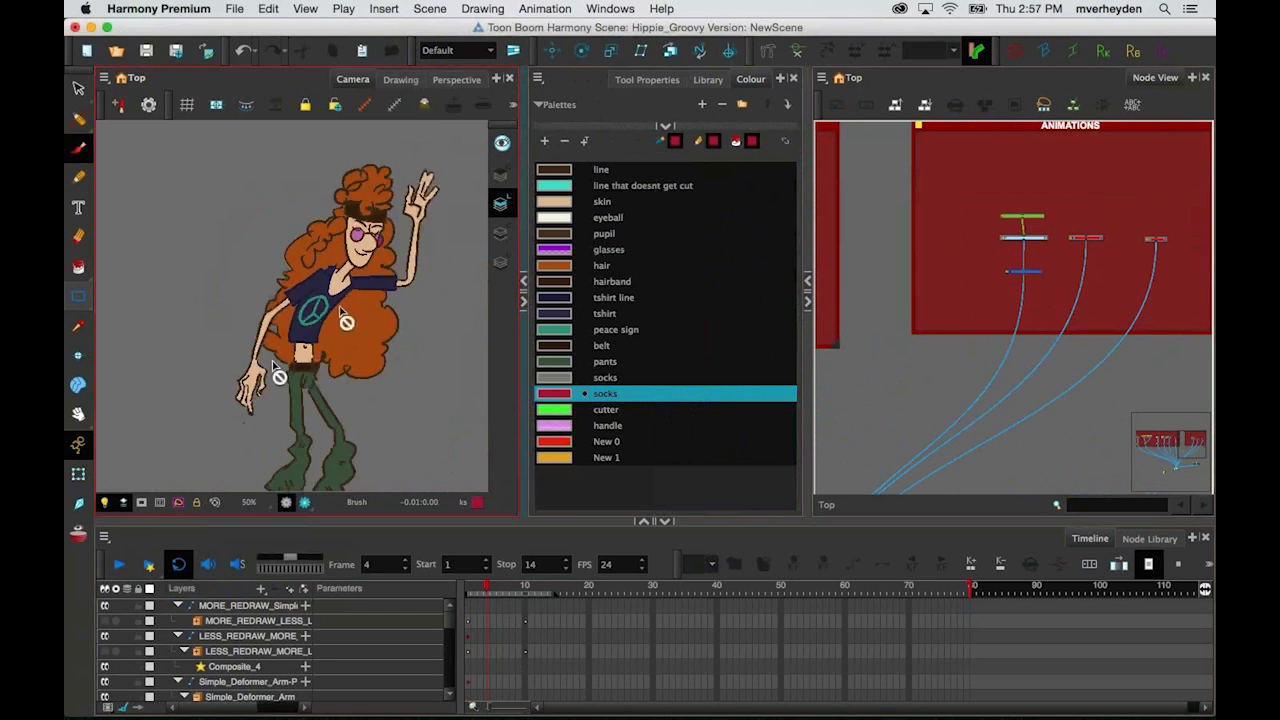
key(2)
click(78, 474)
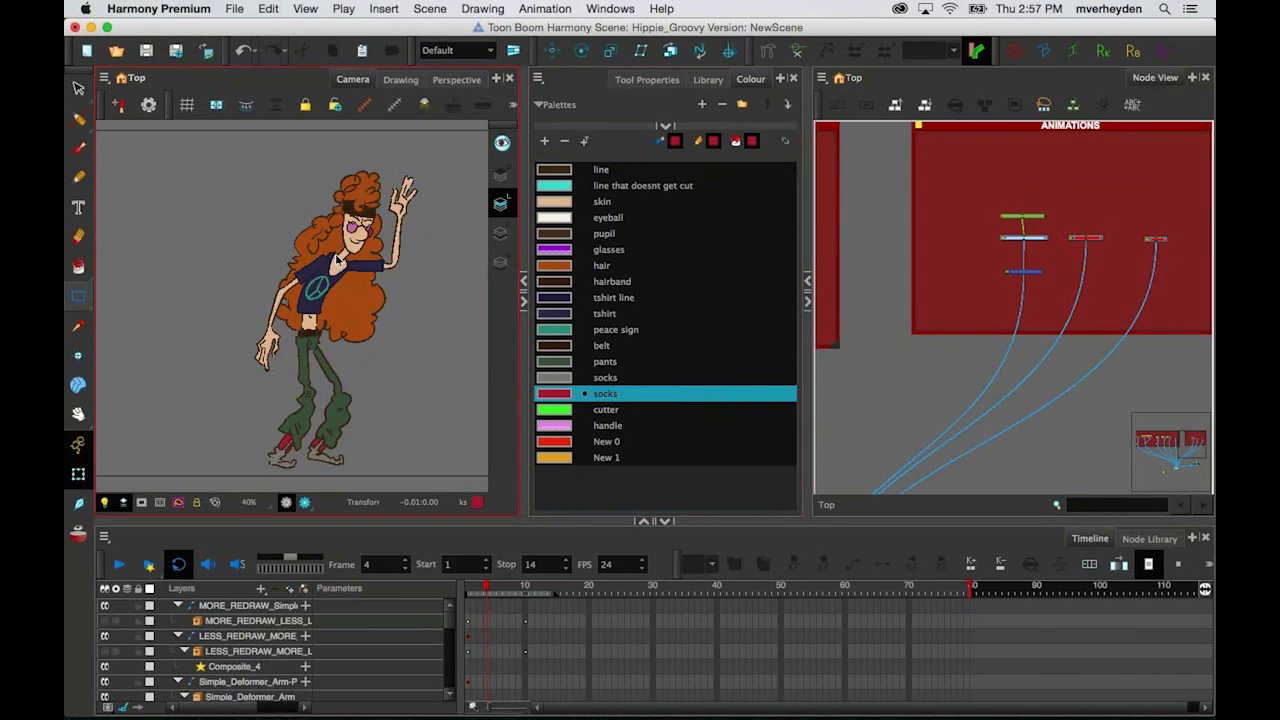
Step: Try recolouring the tshirt line swatch to light blue, RGB 151, 189, 212
double_click(557, 298)
mouse_move(587, 271)
mouse_down()
mouse_move(537, 337)
mouse_move(606, 306)
mouse_move(600, 271)
mouse_up()
drag(546, 221, 570, 221)
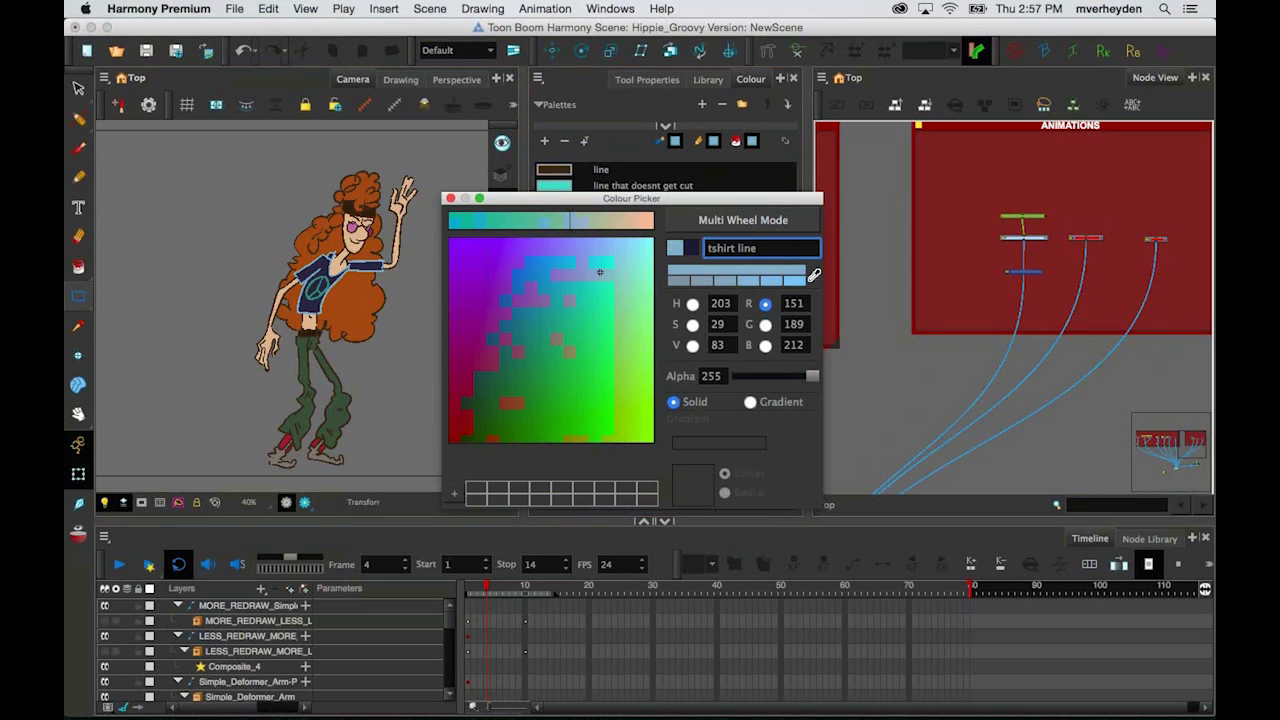
click(450, 198)
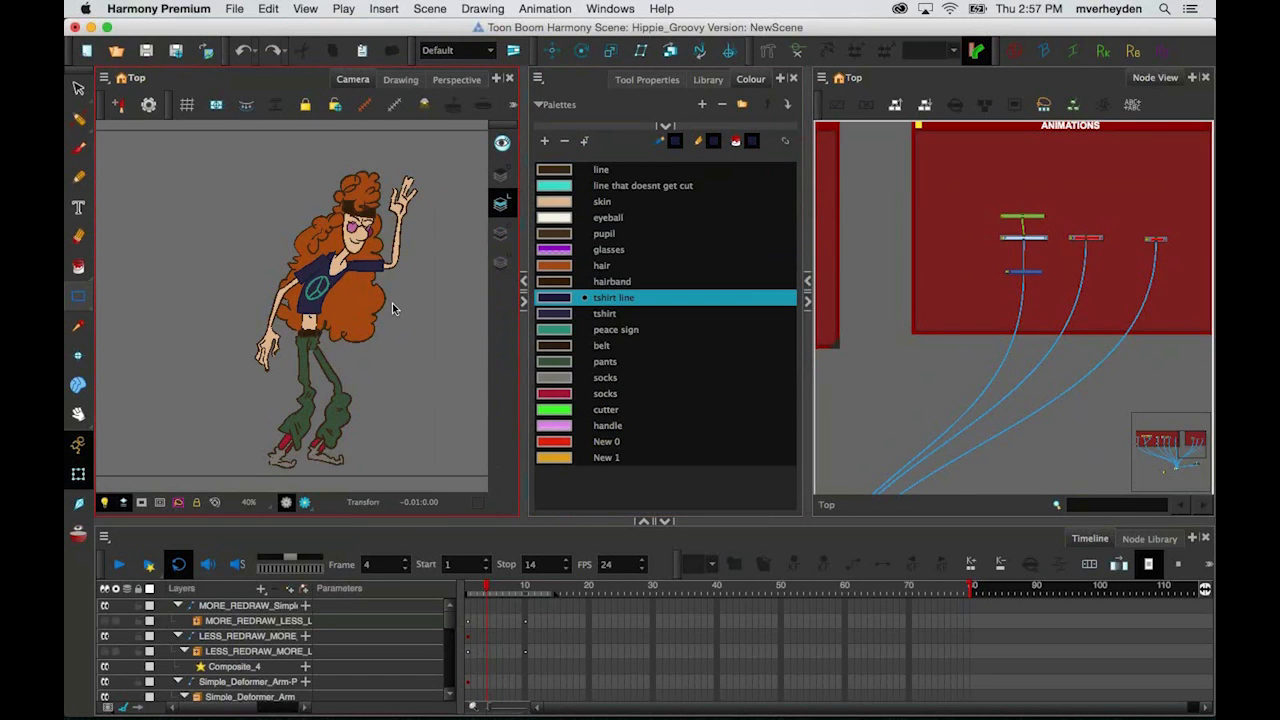
Step: Clone the ComplexDesign palette as ComplexDesign-clone
click(665, 127)
click(616, 150)
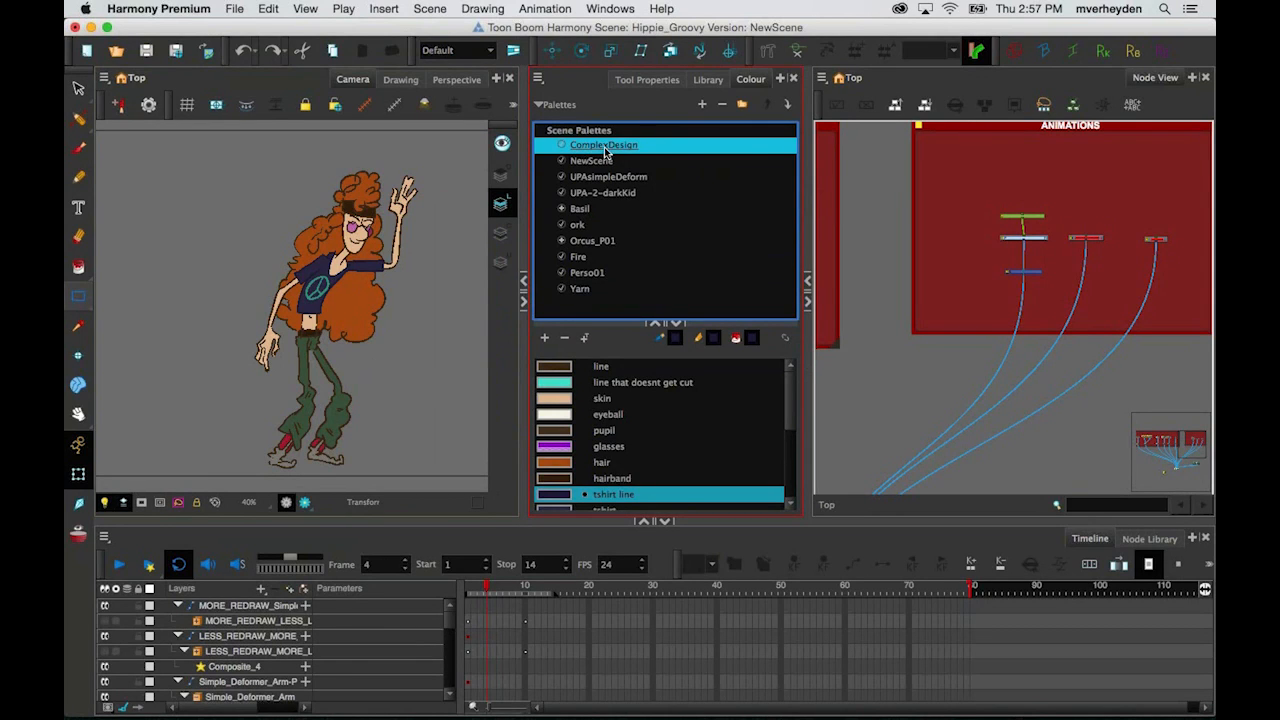
right_click(605, 151)
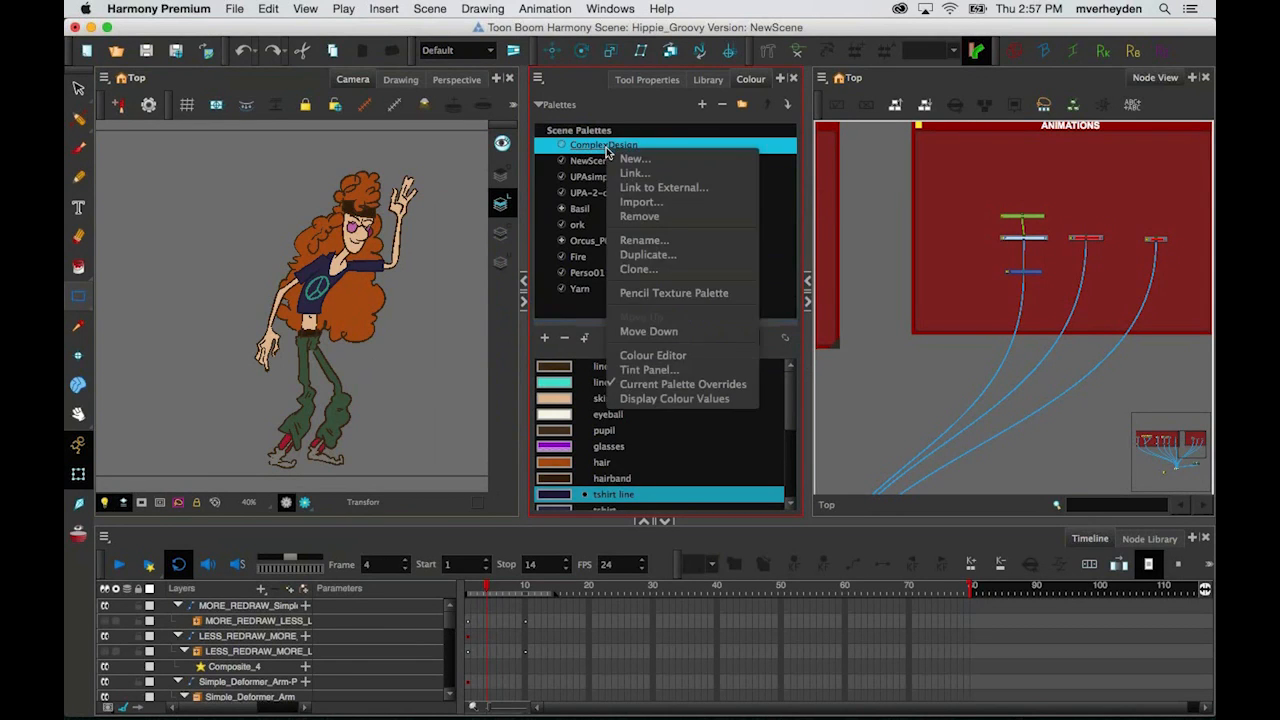
click(646, 270)
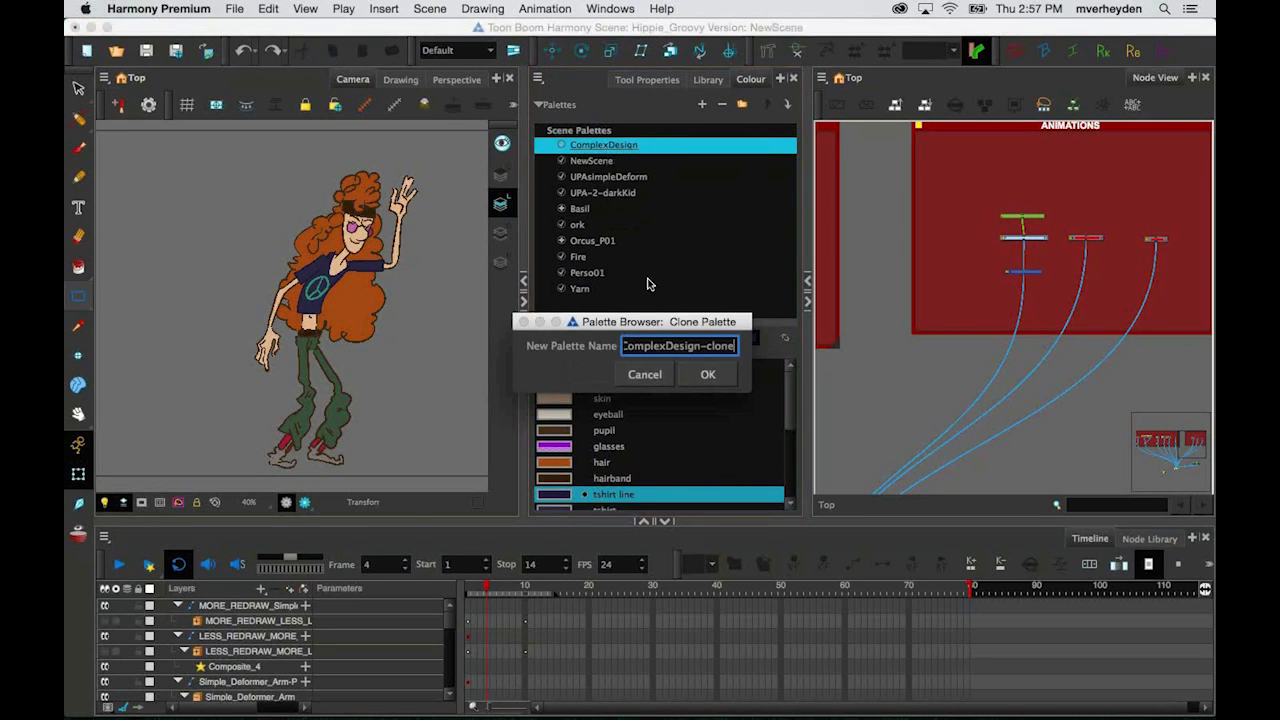
click(708, 376)
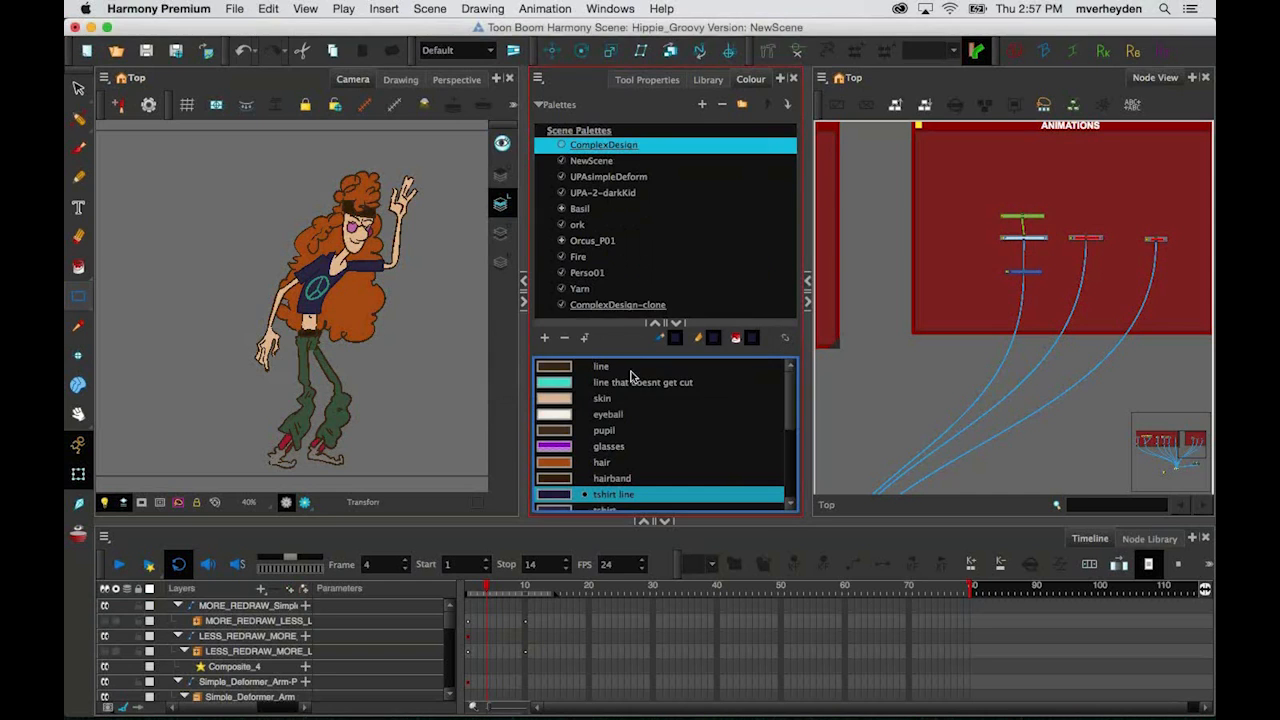
Step: Open the tint settings for the ComplexDesign-clone palette and select all its colours from line to New 1
click(628, 305)
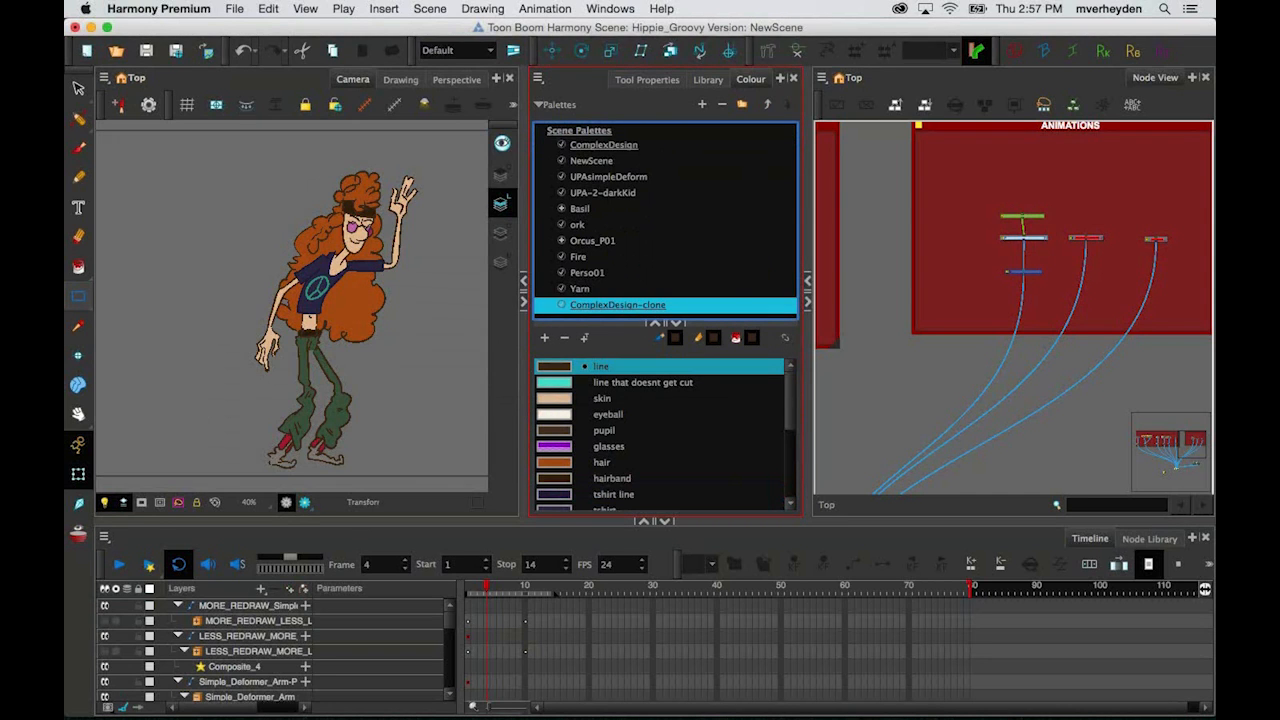
right_click(598, 312)
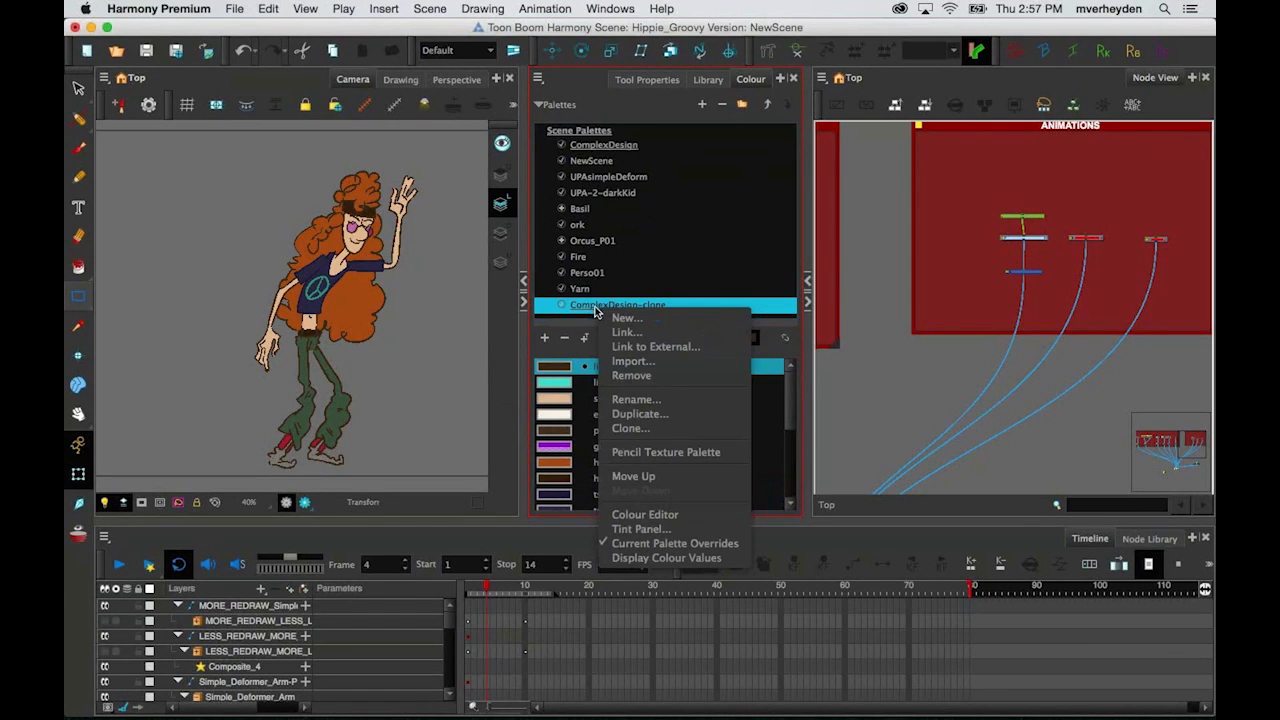
click(655, 536)
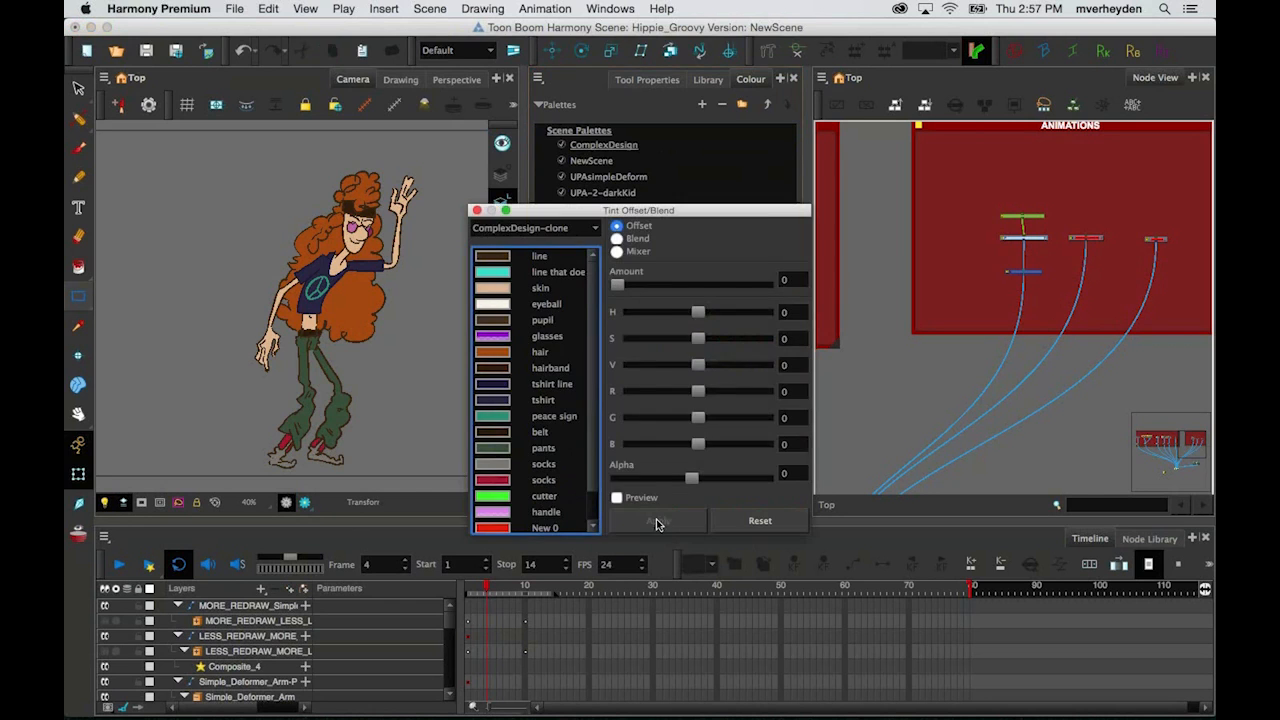
drag(808, 534, 897, 611)
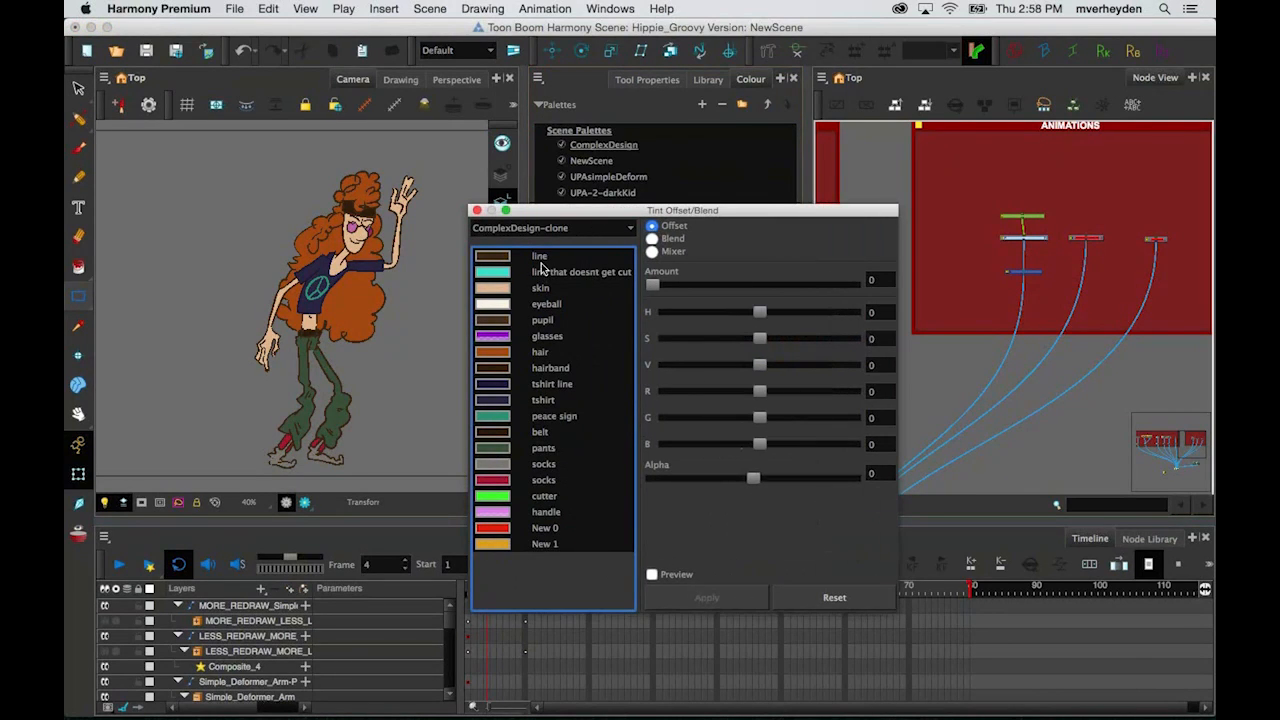
click(541, 262)
shift+click(545, 549)
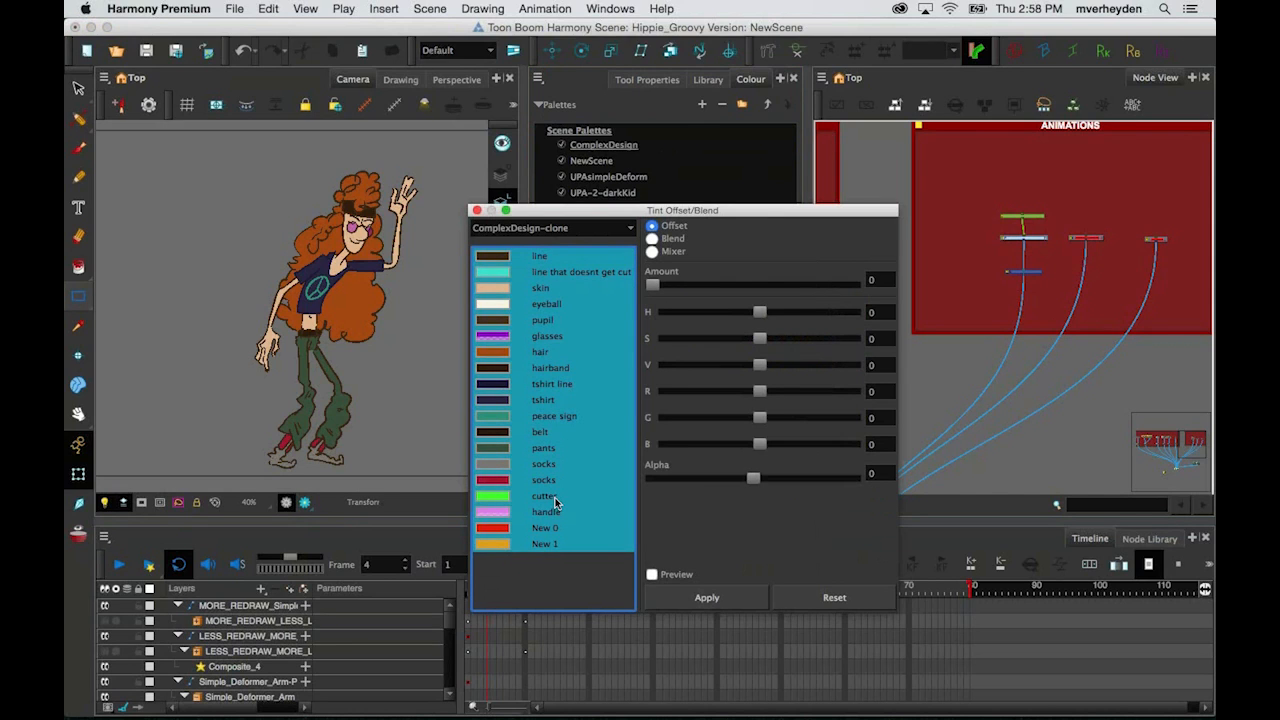
Step: Switch the tint to Blend and choose a purple-pink tint colour, RGB 191, 93, 186
click(653, 241)
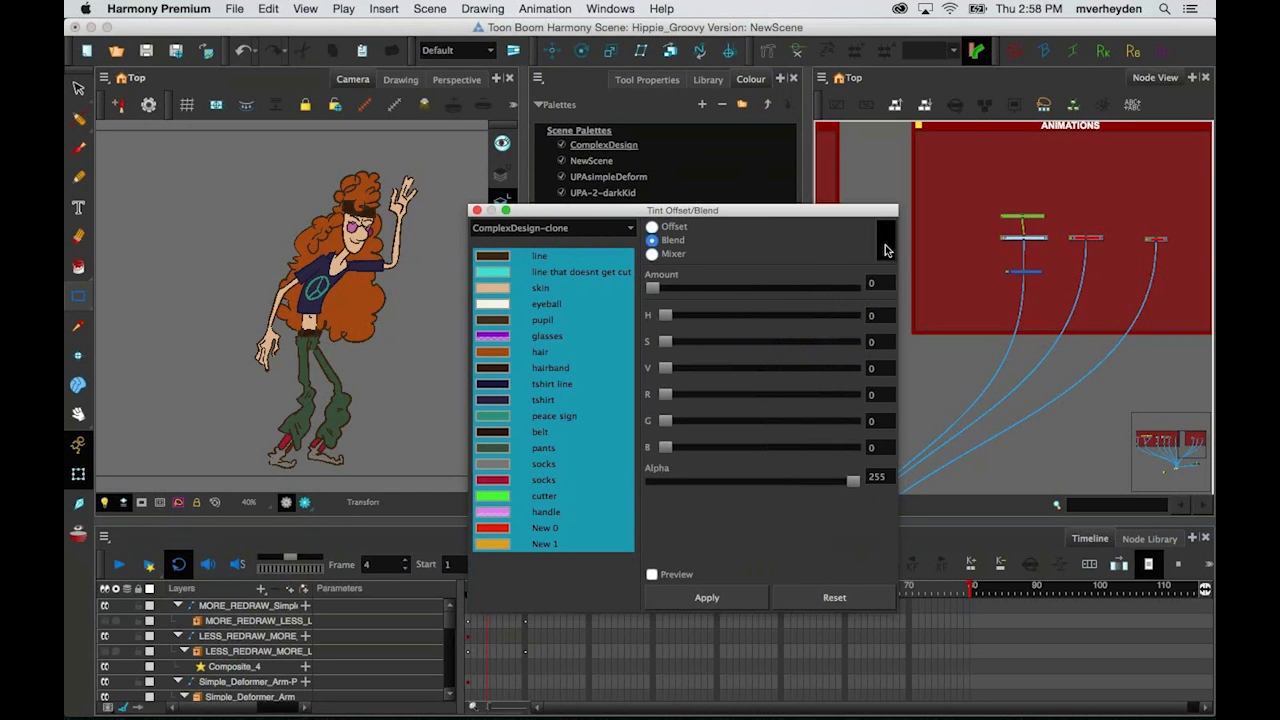
click(887, 249)
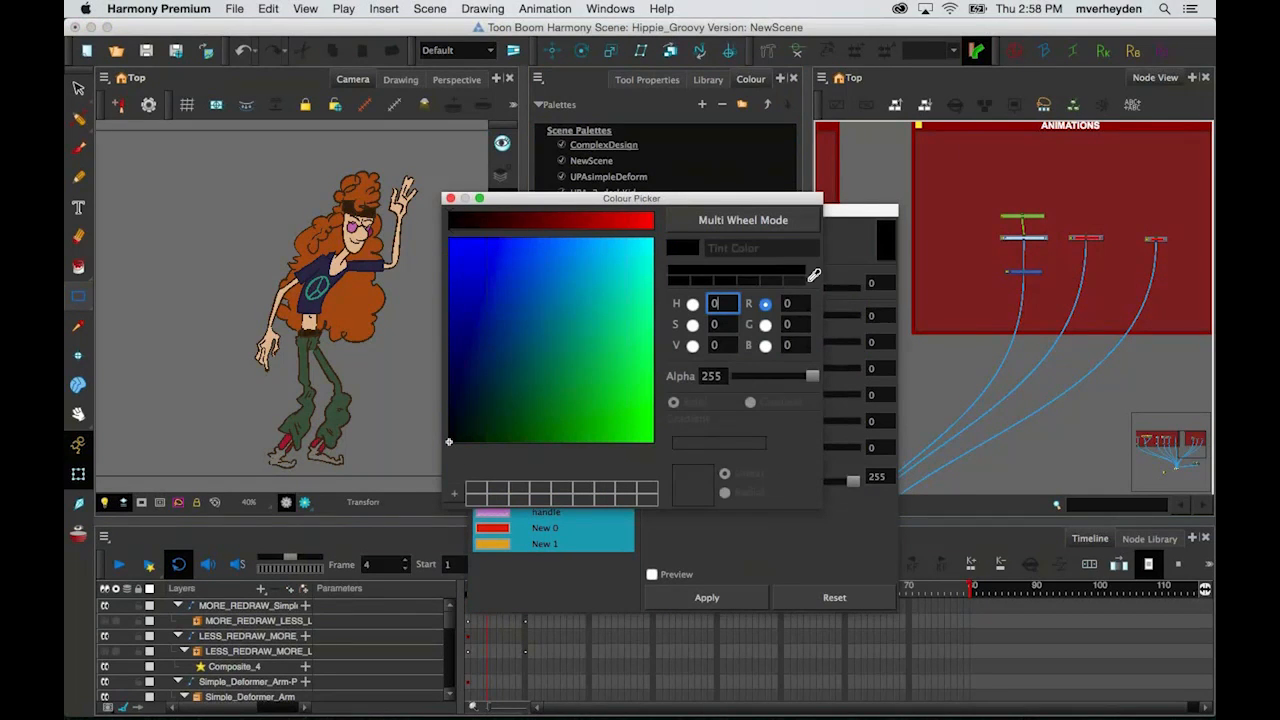
click(547, 222)
click(605, 226)
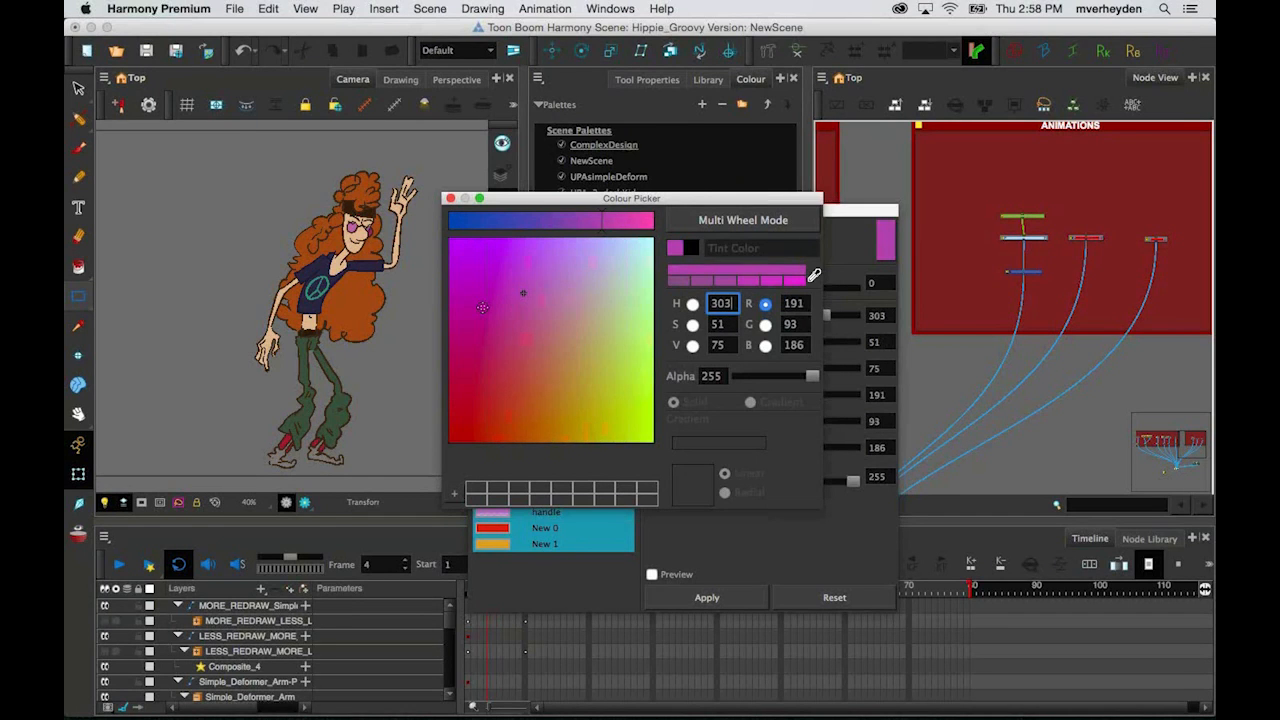
click(452, 202)
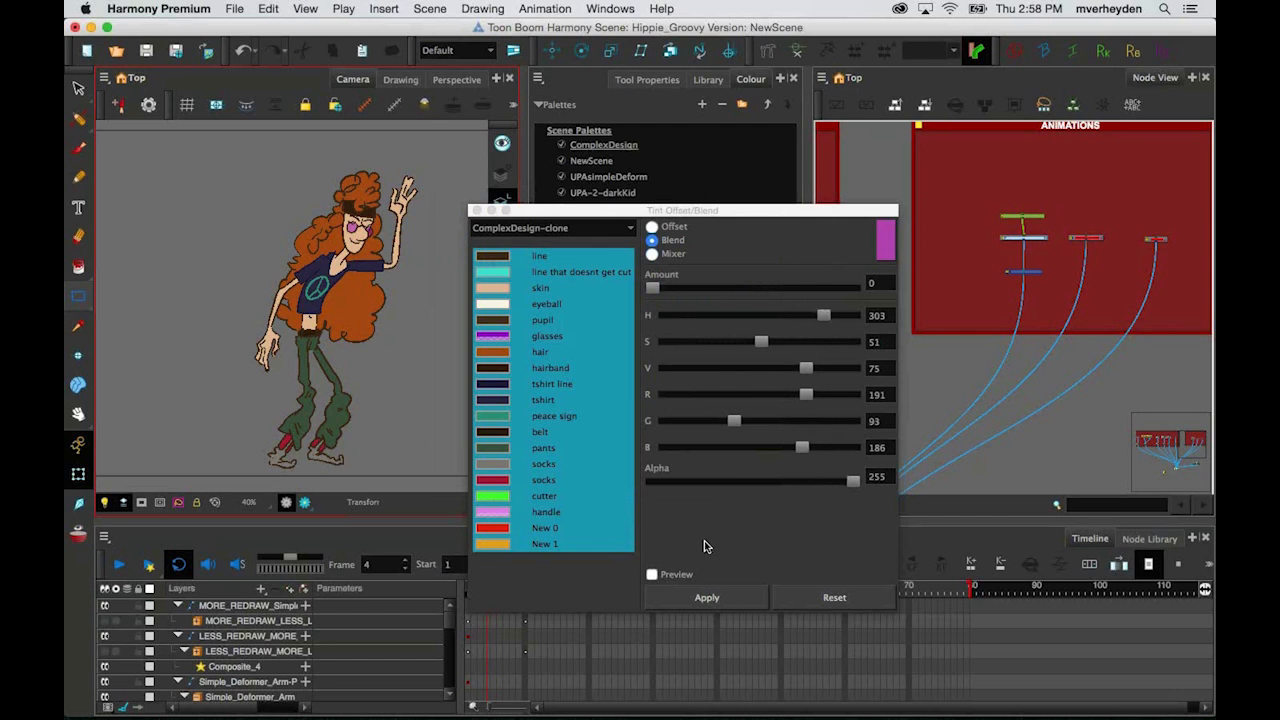
Step: Preview the blend at an amount of 58, toggling the line, skin and hair colours in and out of the tint
click(653, 575)
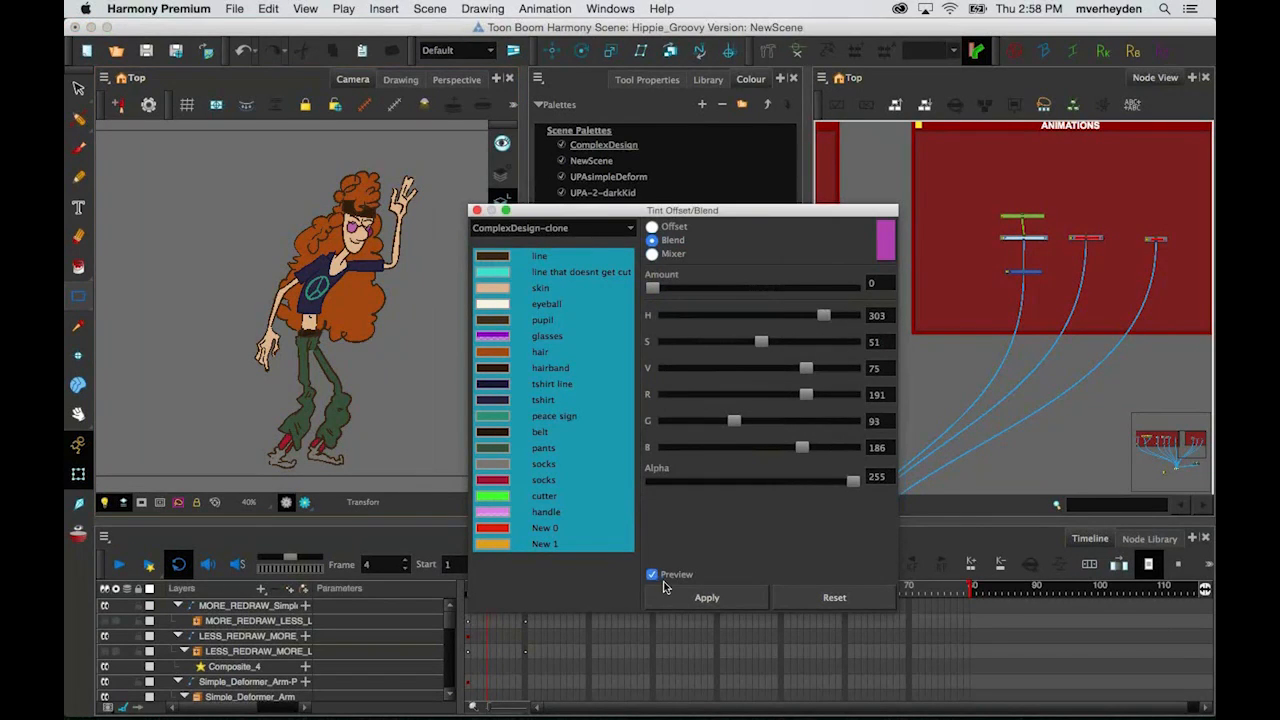
drag(652, 288, 769, 288)
click(494, 258)
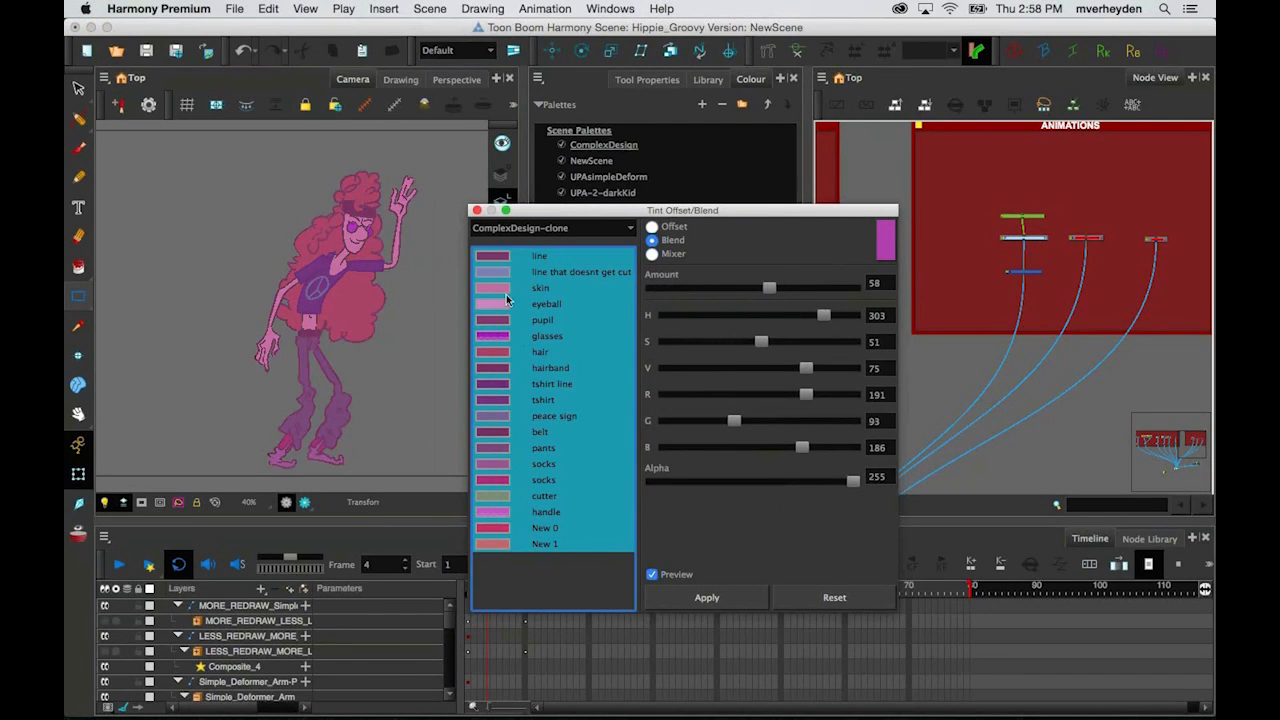
click(510, 289)
click(498, 354)
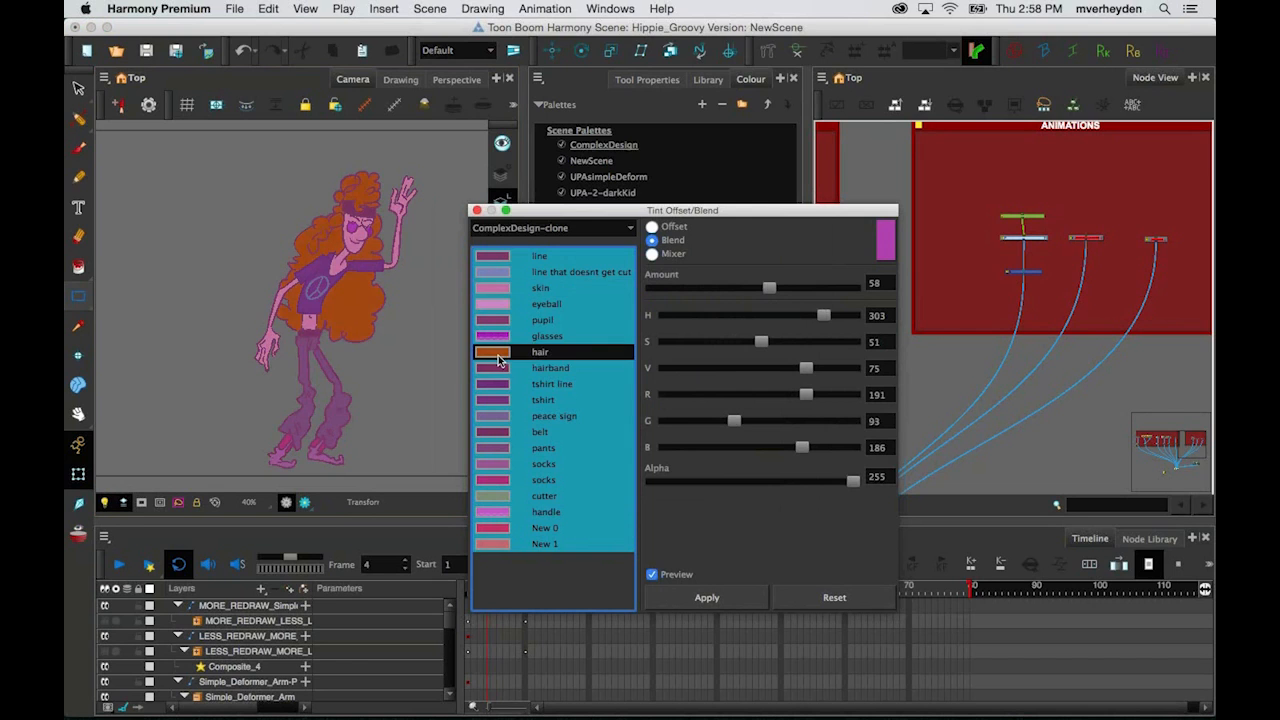
Step: Change the tint colour to violet, HSV 268, 80, 71, and apply the blend to the cloned palette
click(884, 252)
drag(598, 286, 540, 392)
drag(528, 220, 509, 221)
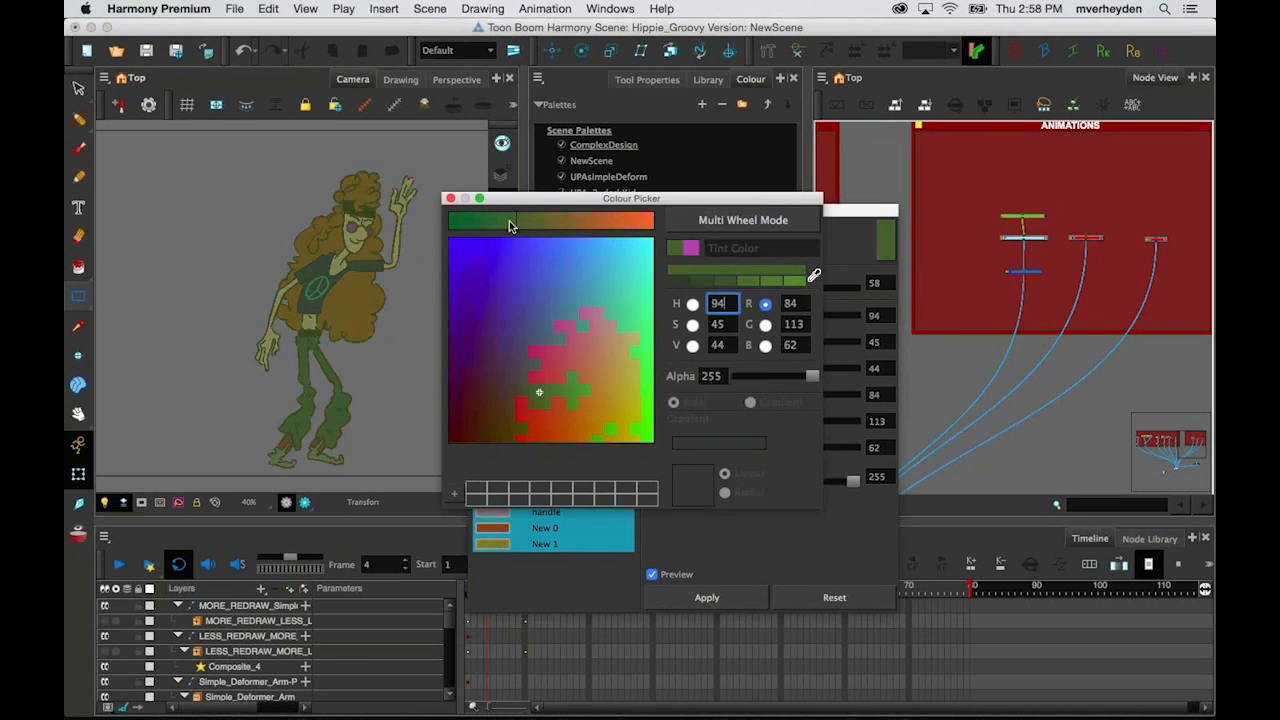
click(692, 304)
click(611, 297)
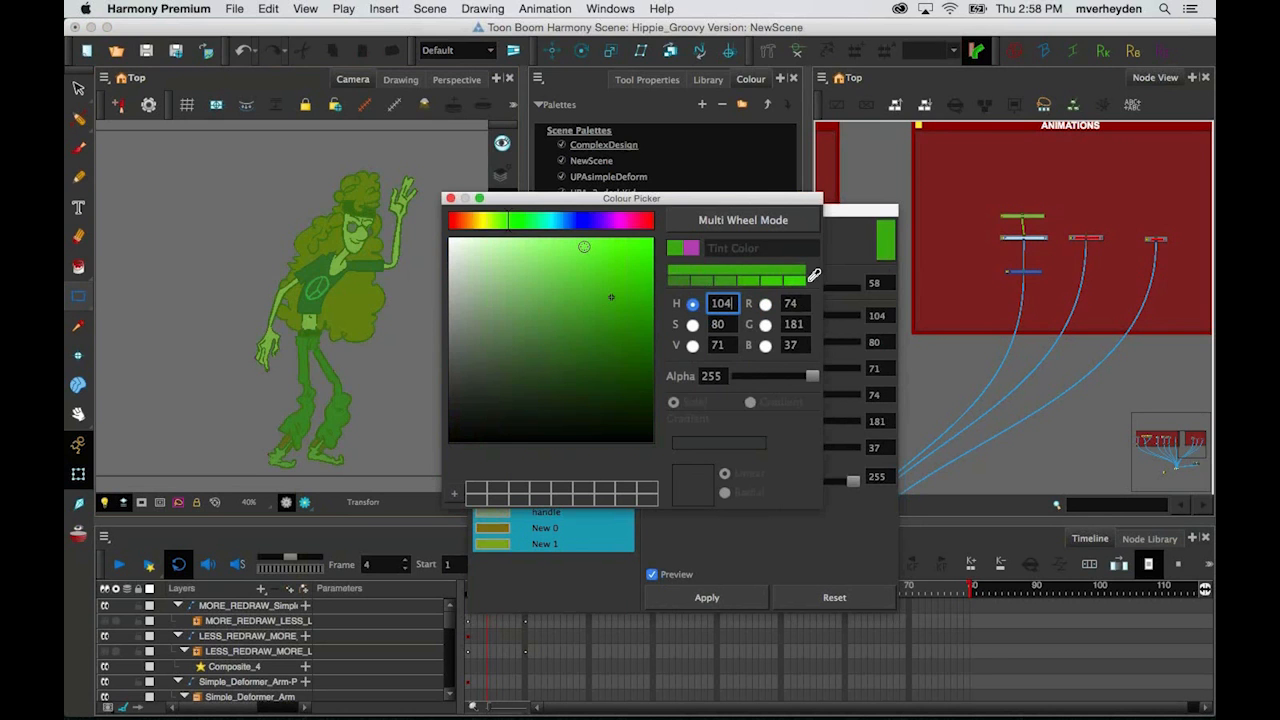
click(600, 220)
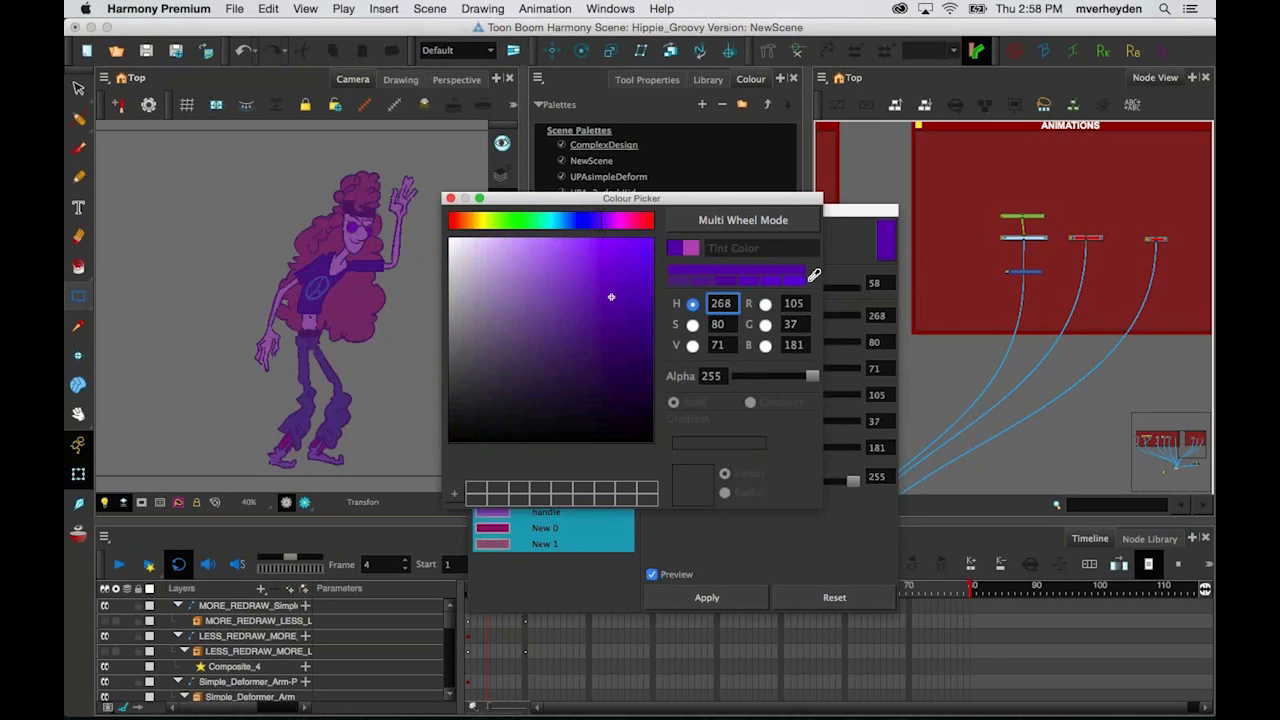
click(451, 199)
click(707, 597)
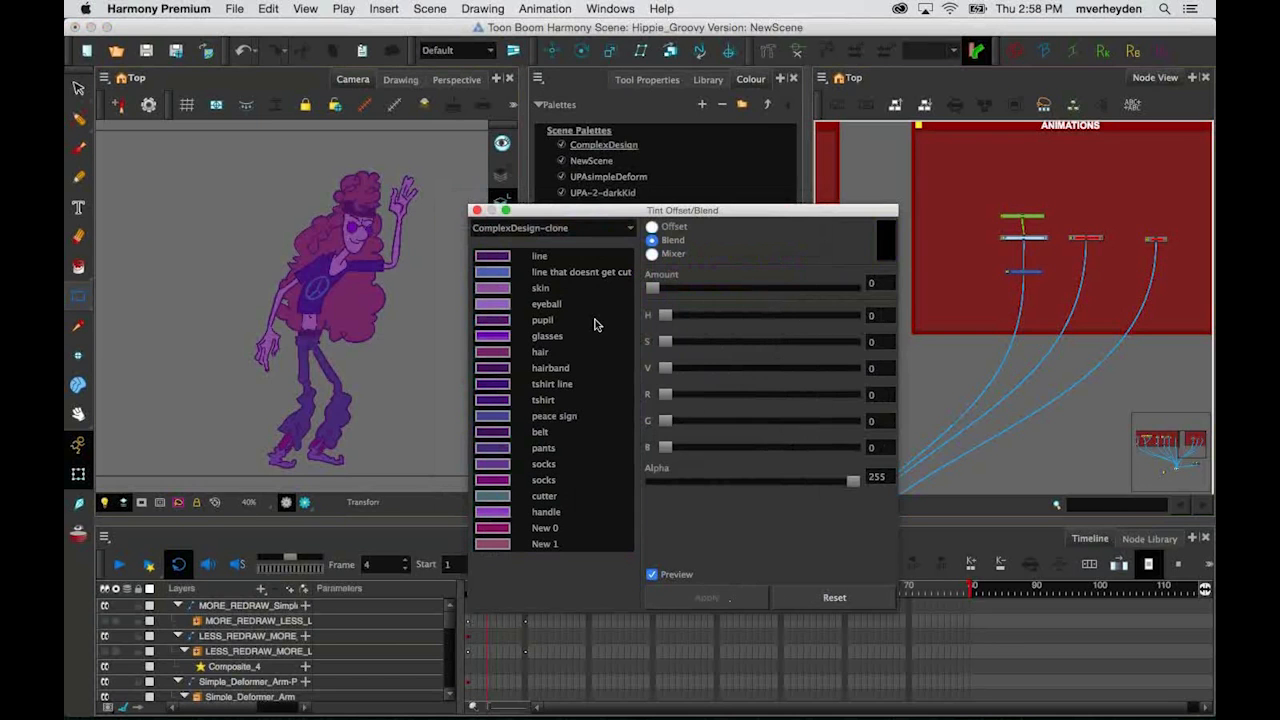
click(478, 211)
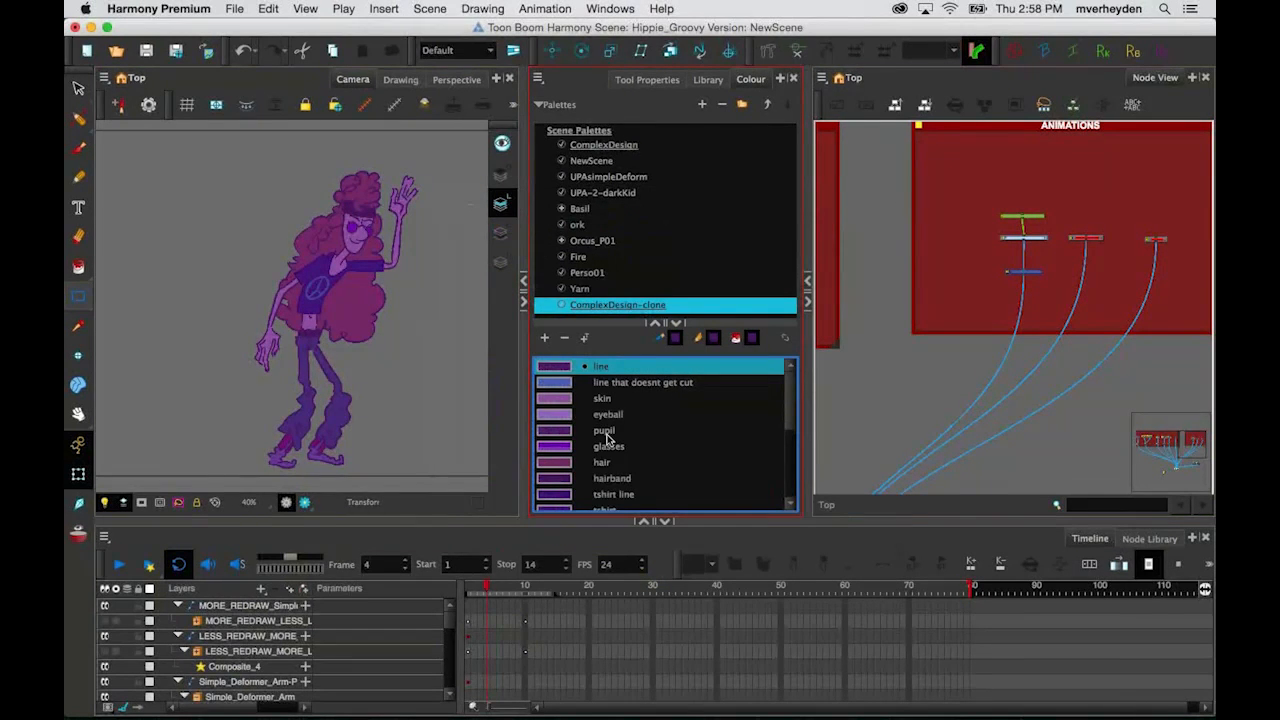
Step: Compare the character's colours by switching between the ComplexDesign and ComplexDesign-clone palettes
scroll(606, 436, down, 3)
scroll(606, 448, up, 3)
click(600, 145)
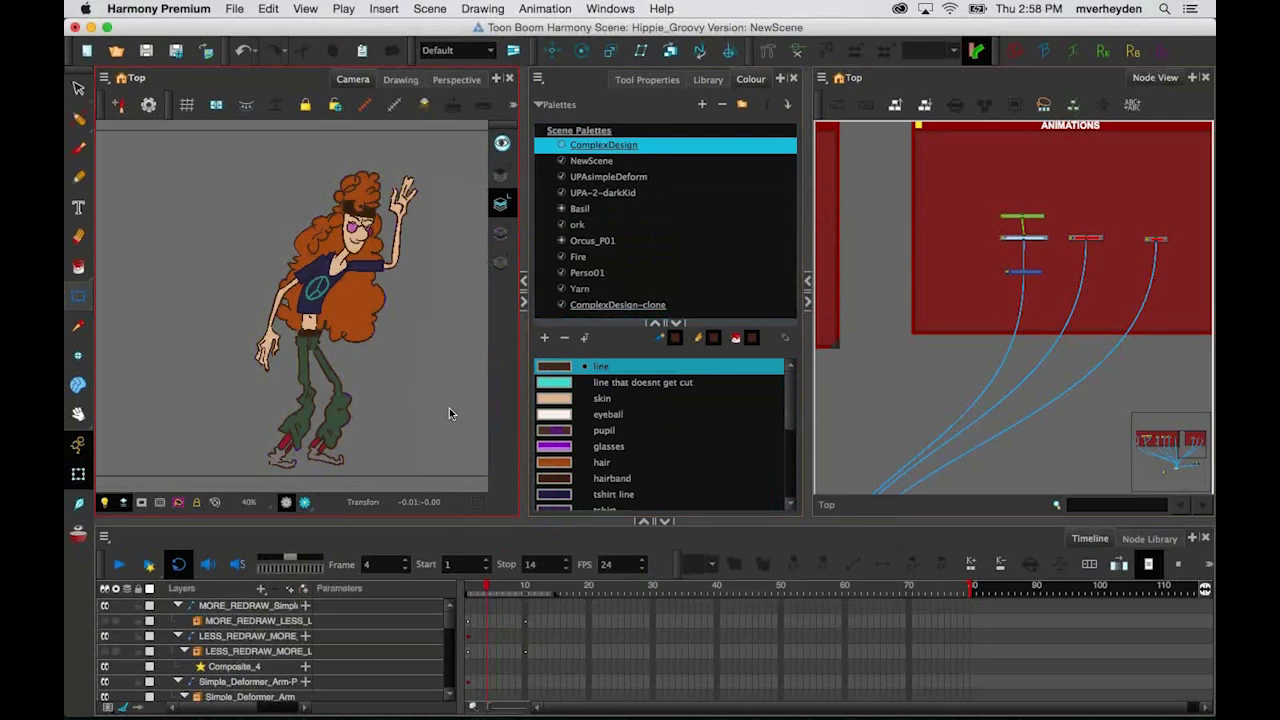
scroll(446, 408, down, 3)
scroll(434, 407, up, 3)
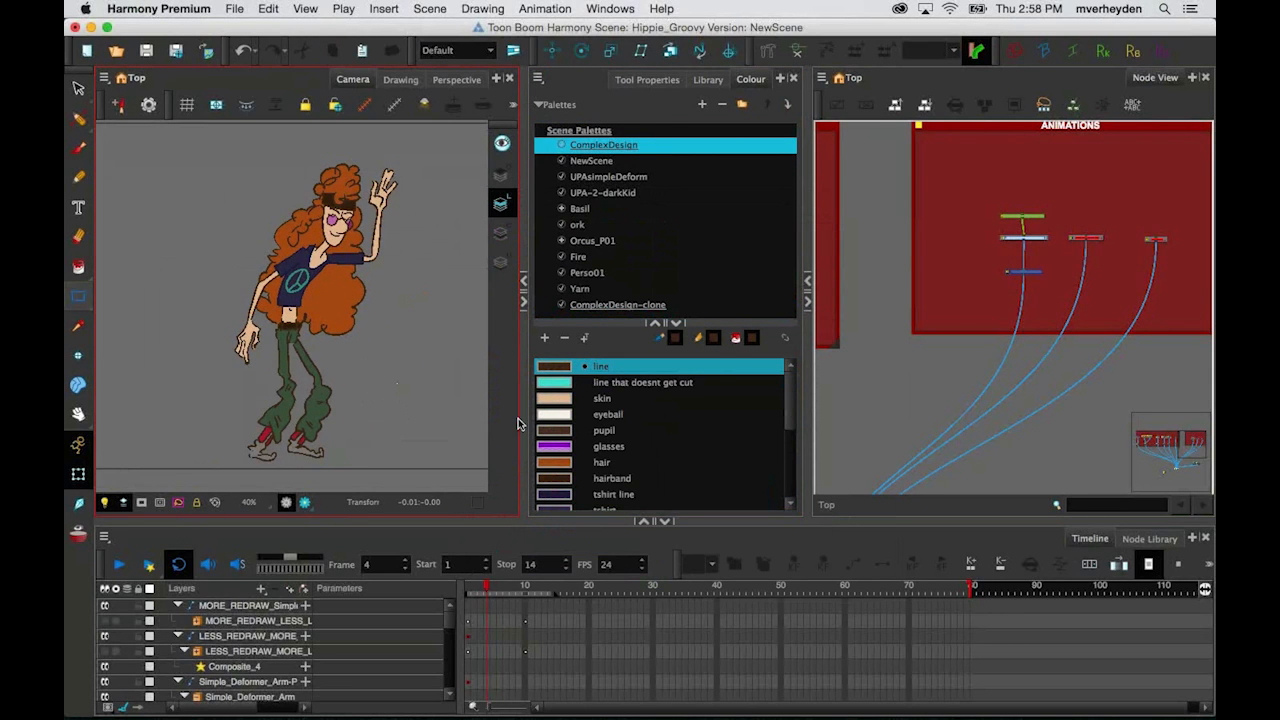
click(592, 307)
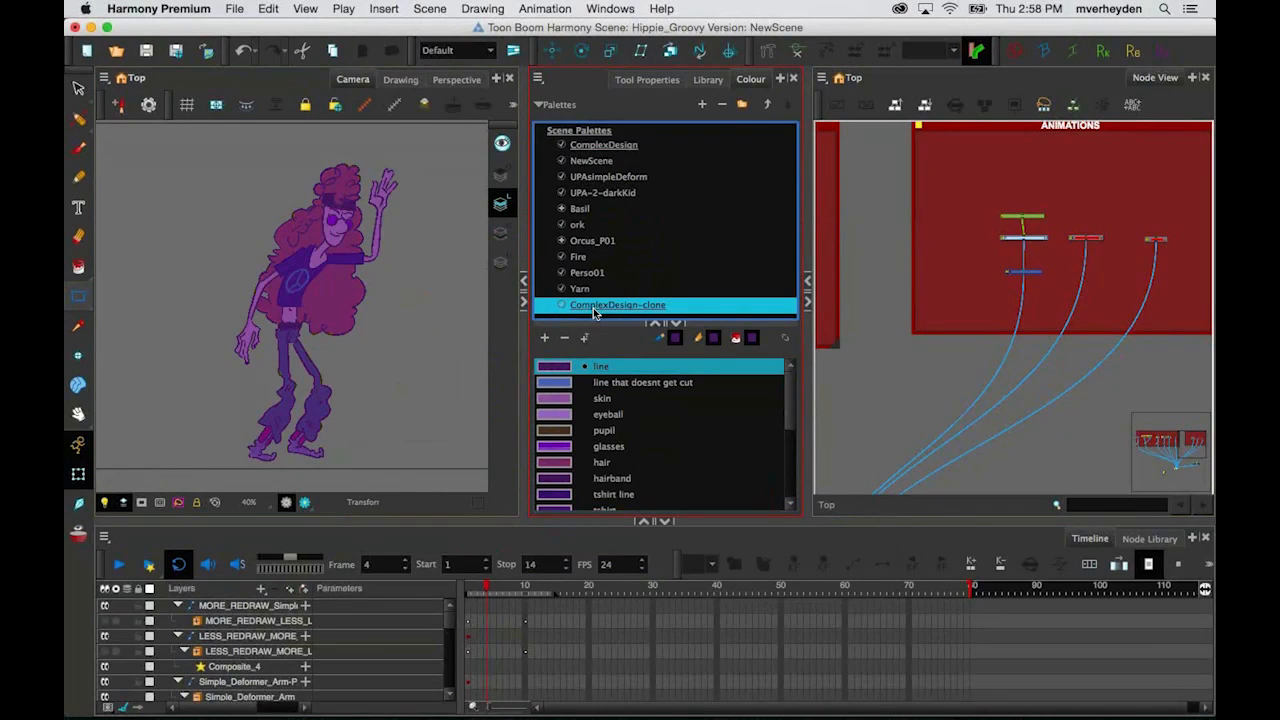
click(604, 147)
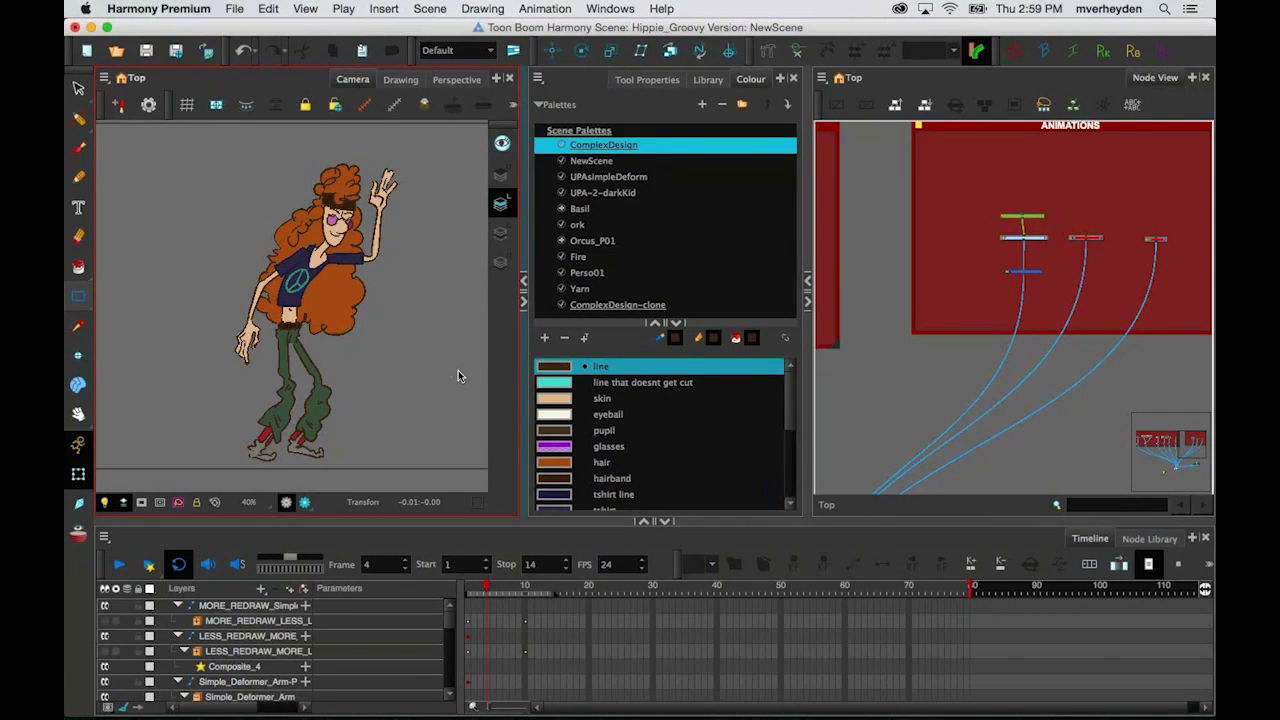
Step: Inspect the character in the Perspective view from a rotated angle, and return to the Camera view
click(456, 79)
drag(413, 256, 440, 313)
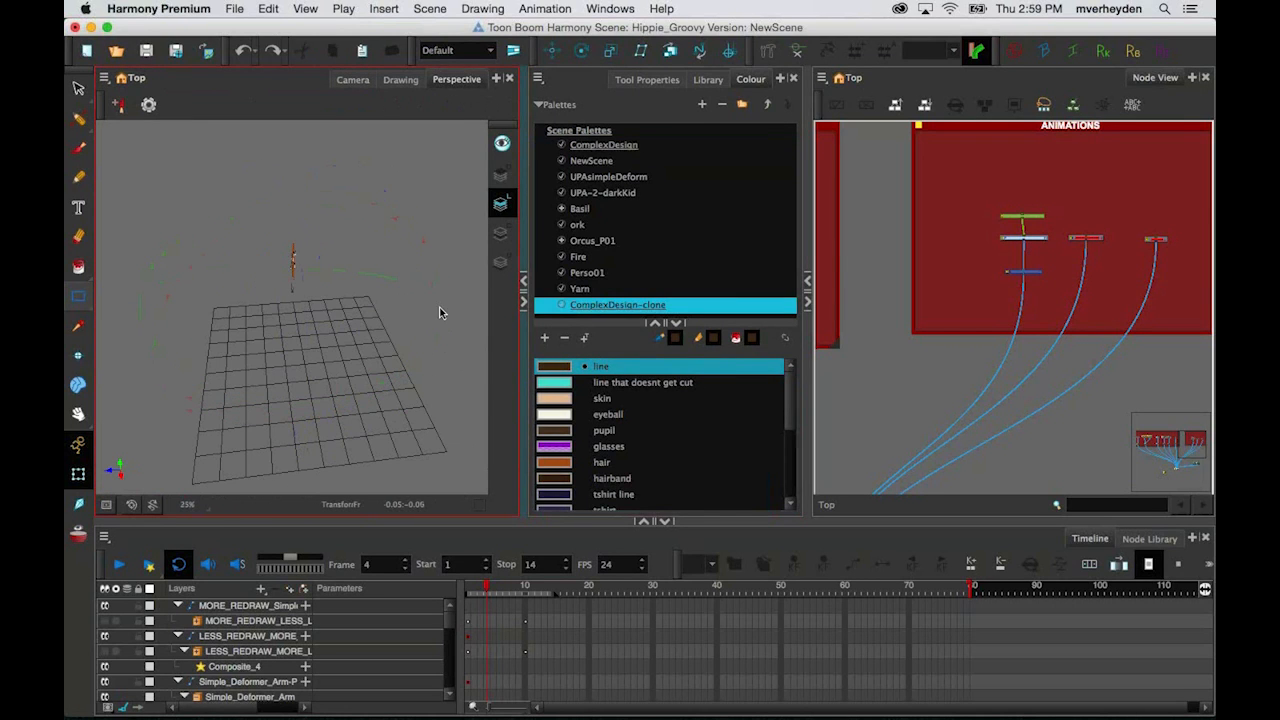
click(355, 81)
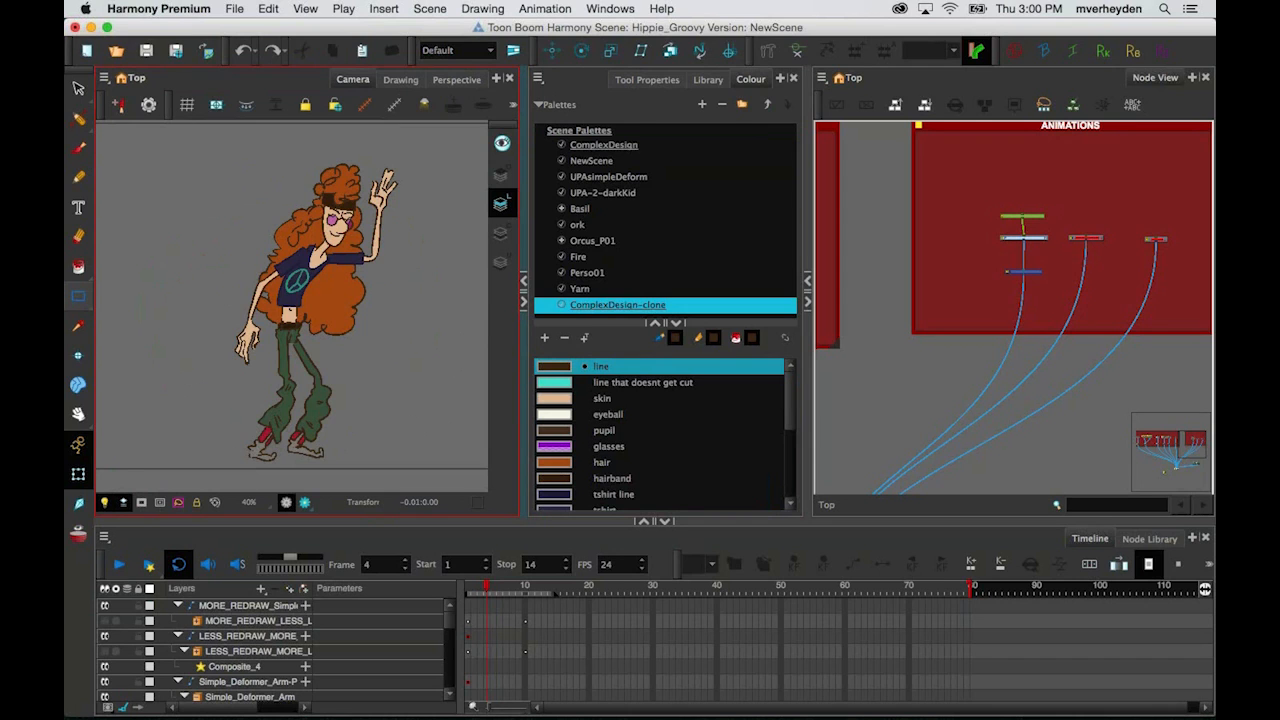
click(1200, 55)
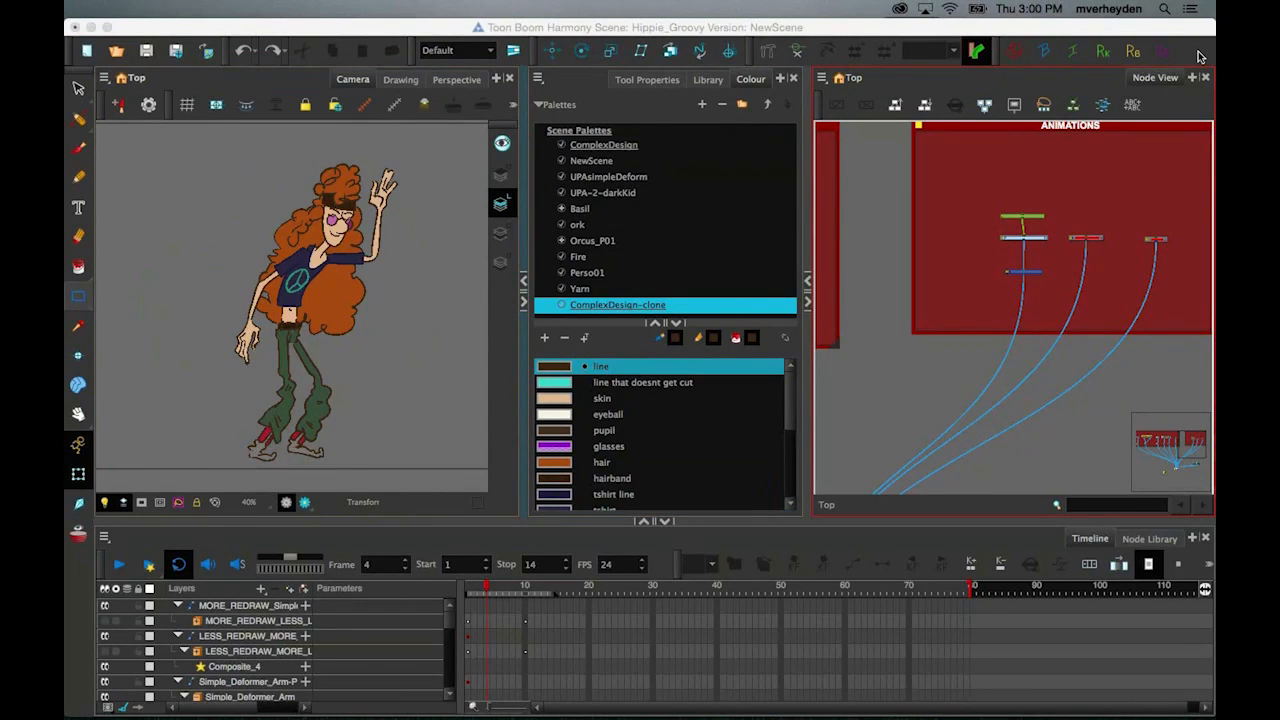